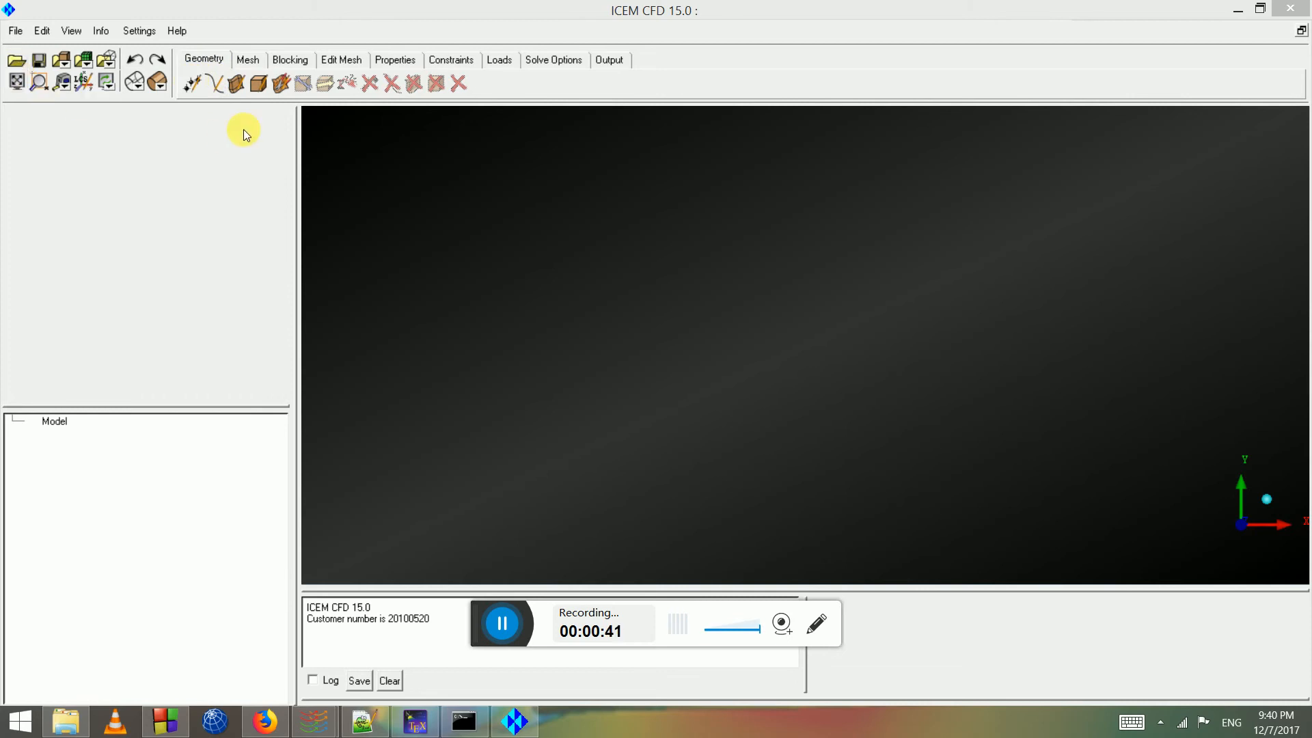
Create six points in a part named SLATS: two pairs at the slat's trailing tips, one for the inner arc and one at the nose
click(194, 82)
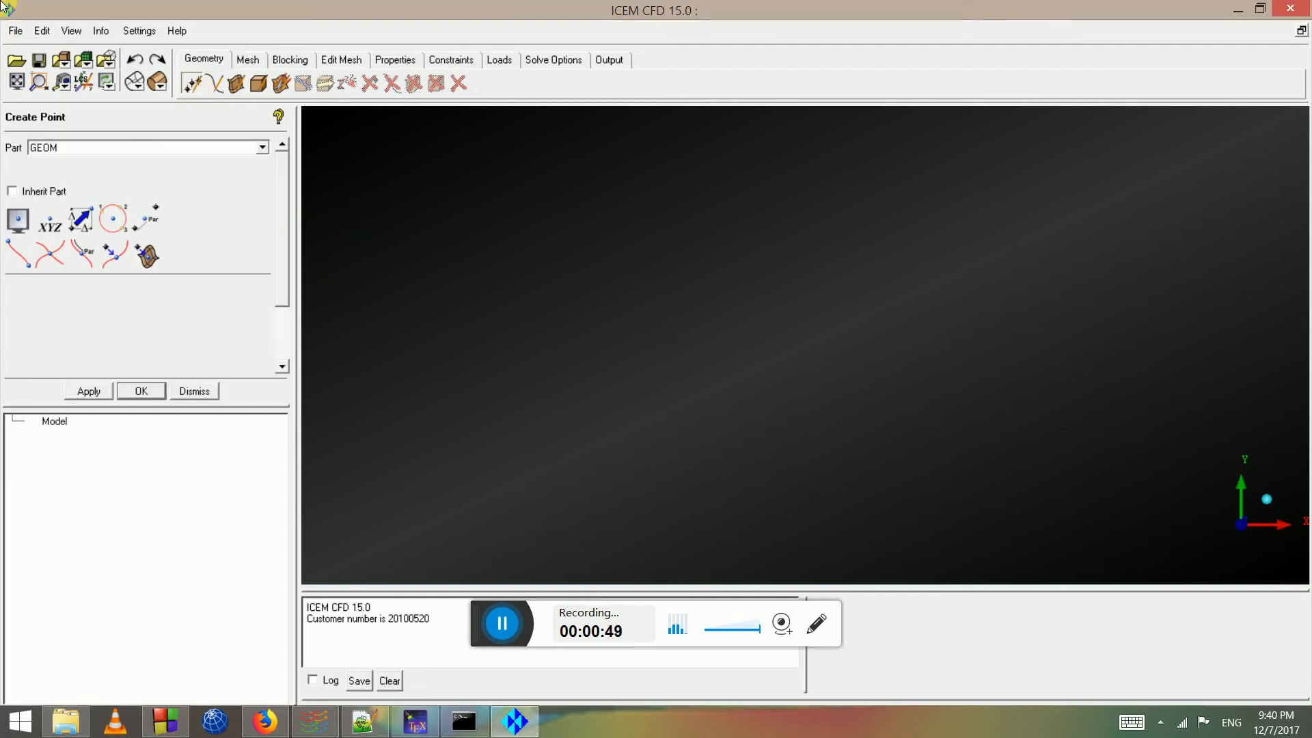
double_click(87, 147)
text(SLATS)
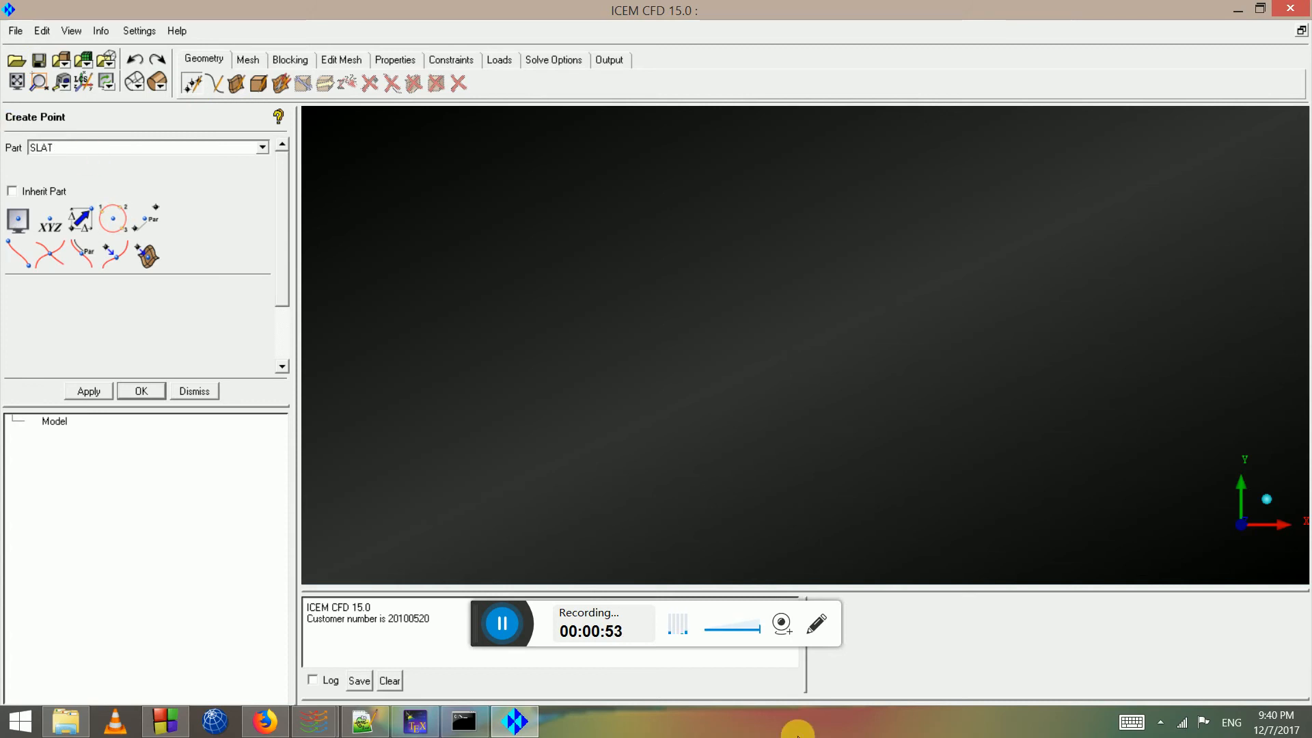
click(17, 220)
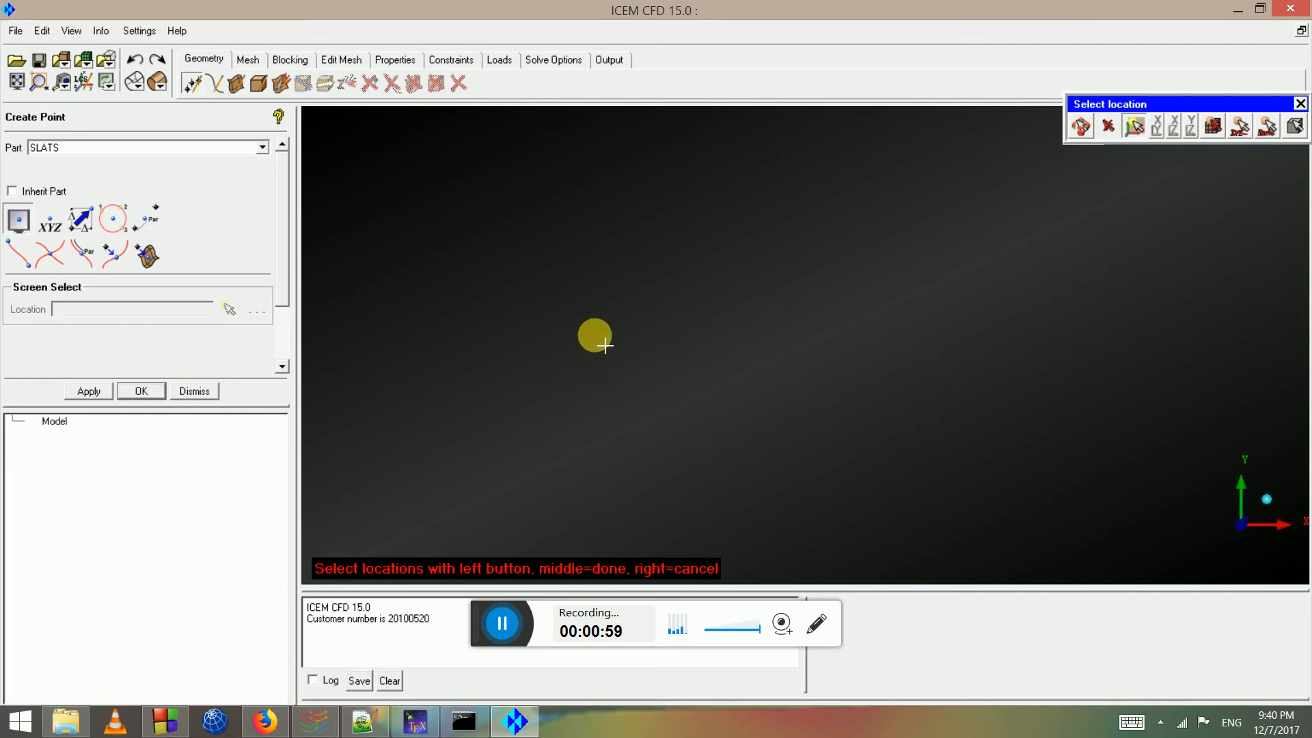
click(589, 342)
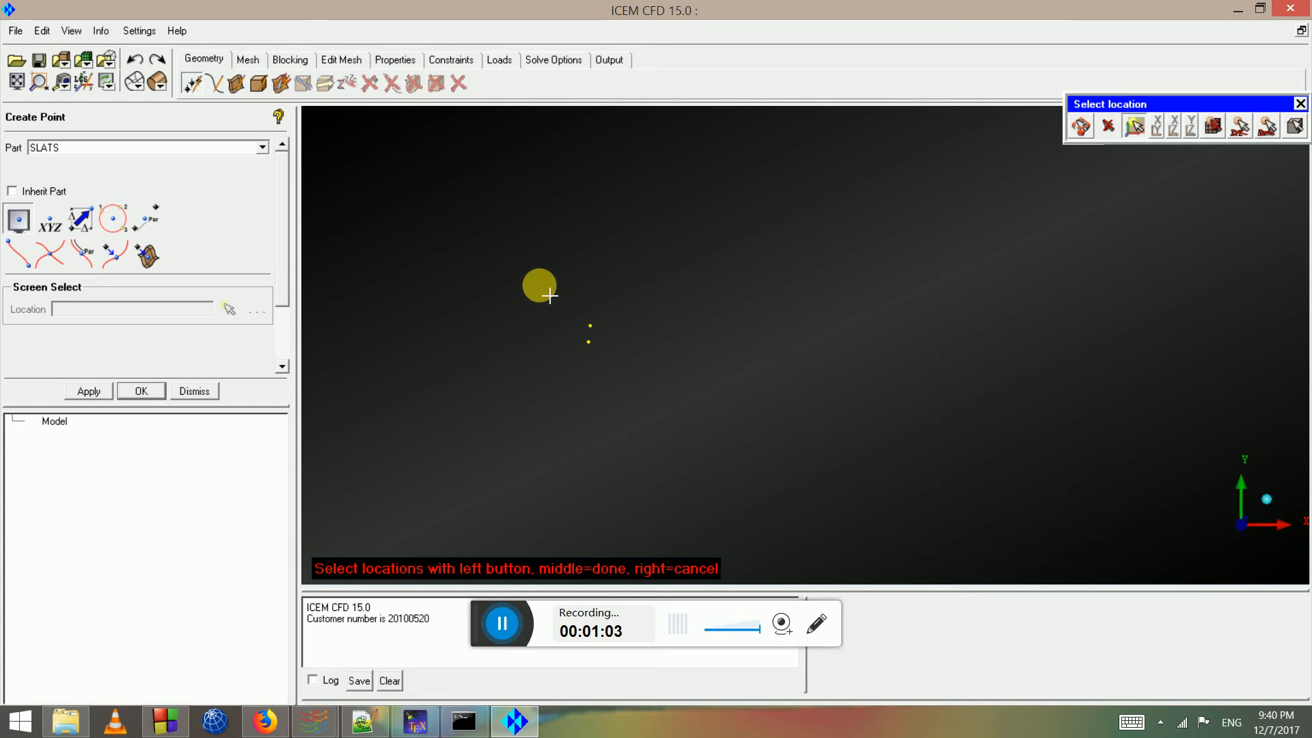
click(530, 267)
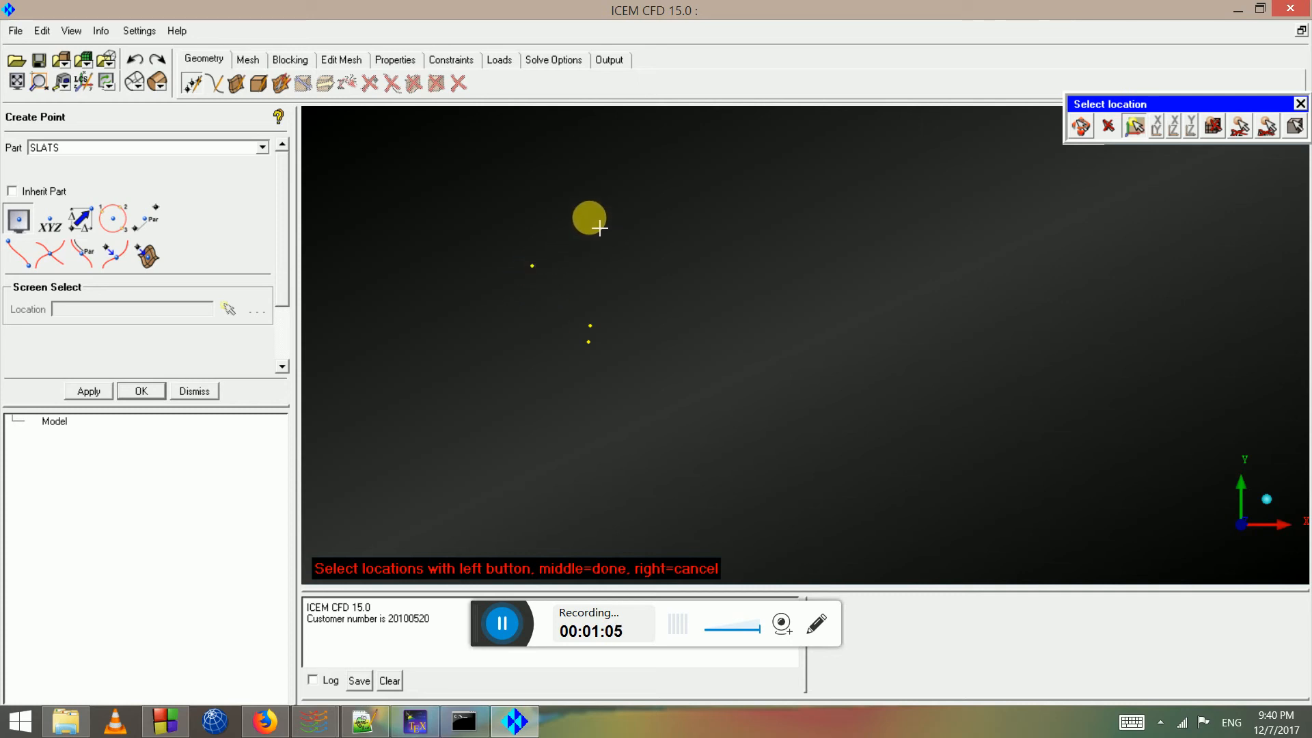
click(585, 221)
click(581, 204)
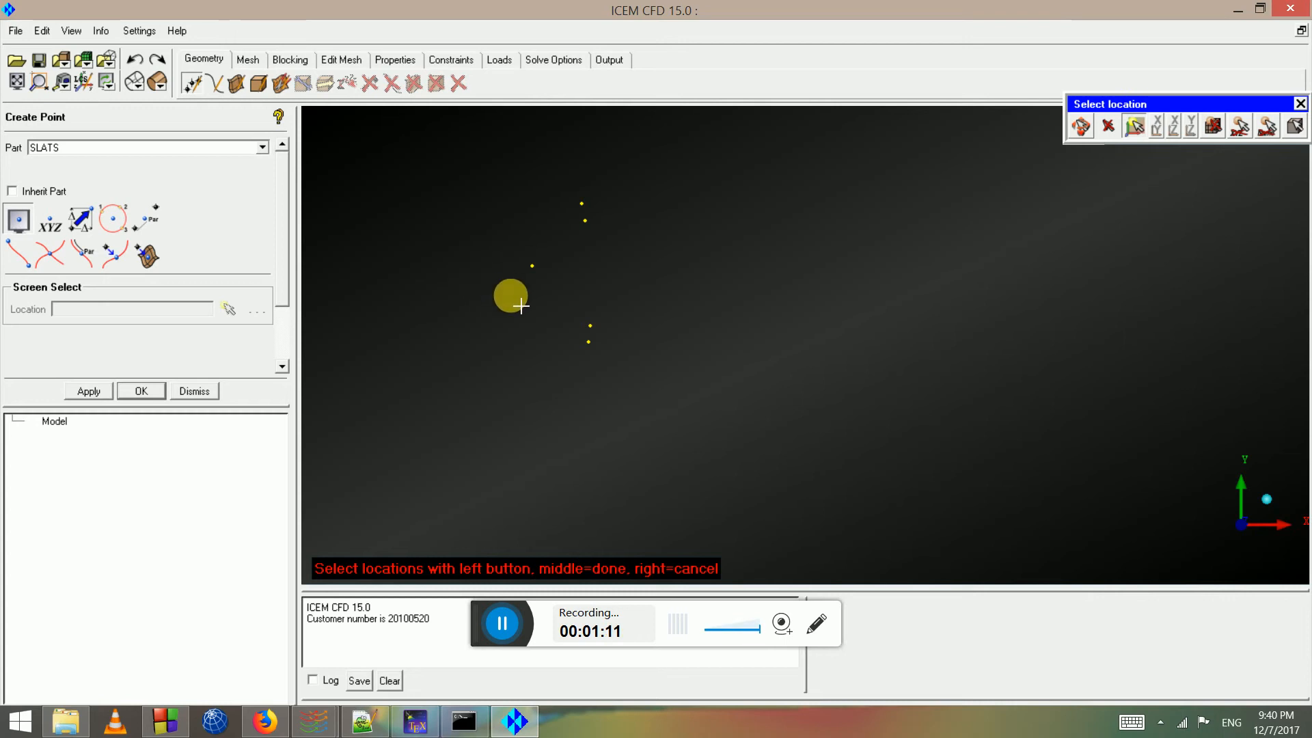
click(477, 285)
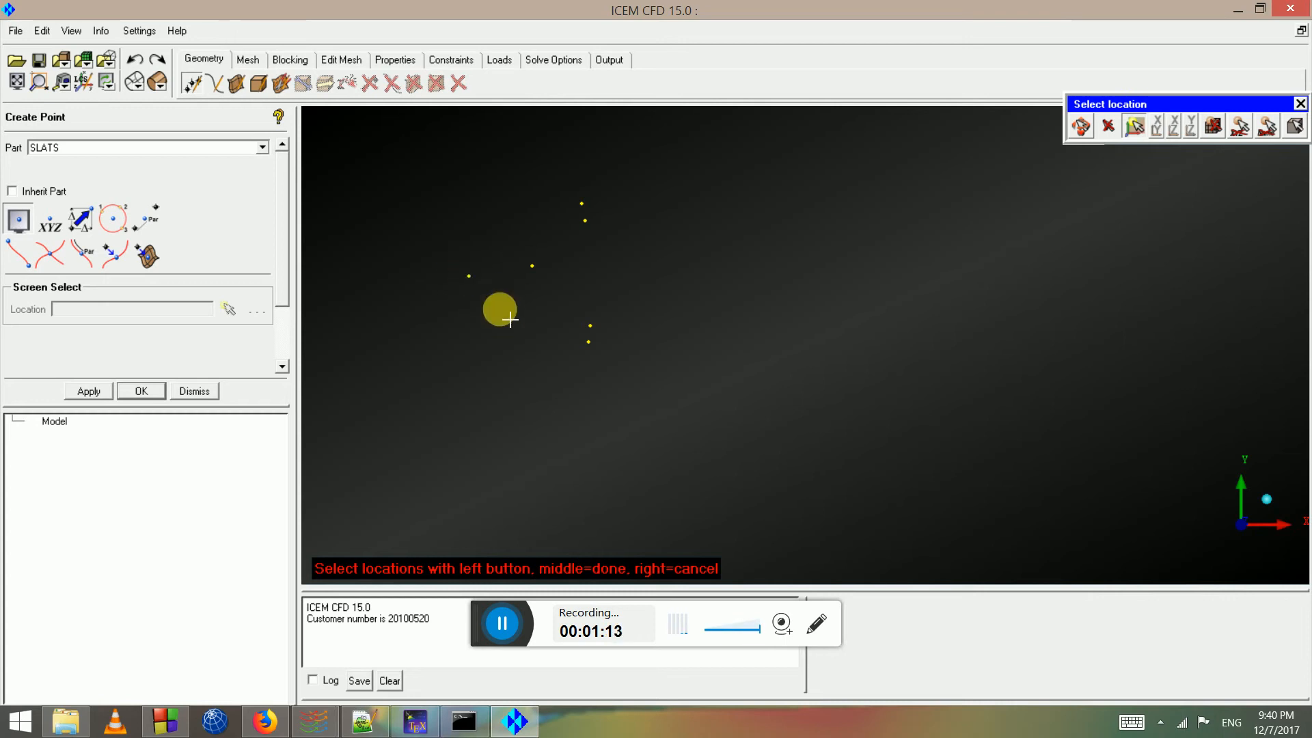
middle_click(501, 311)
right_click(408, 203)
Create the slat's inner arc through three points: the lower inner tip, the middle inner point and the upper inner tip
click(213, 85)
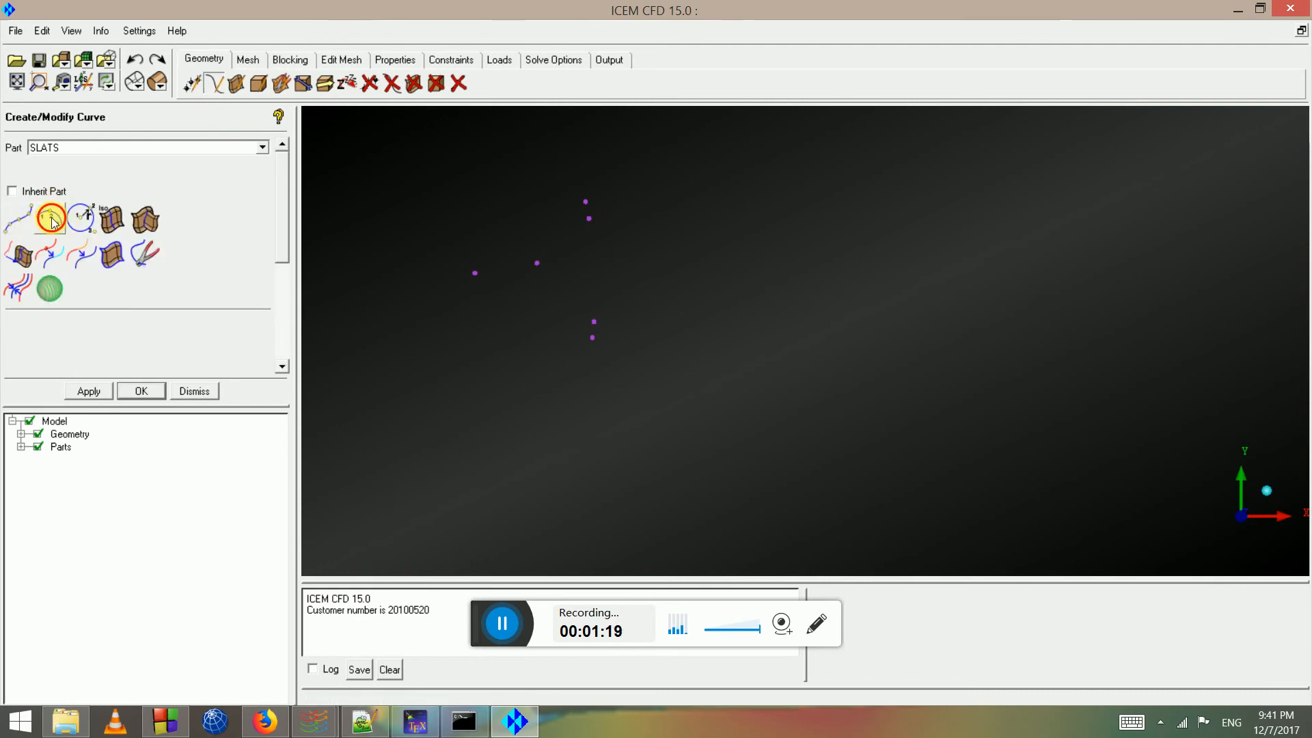
click(49, 219)
click(593, 321)
click(537, 262)
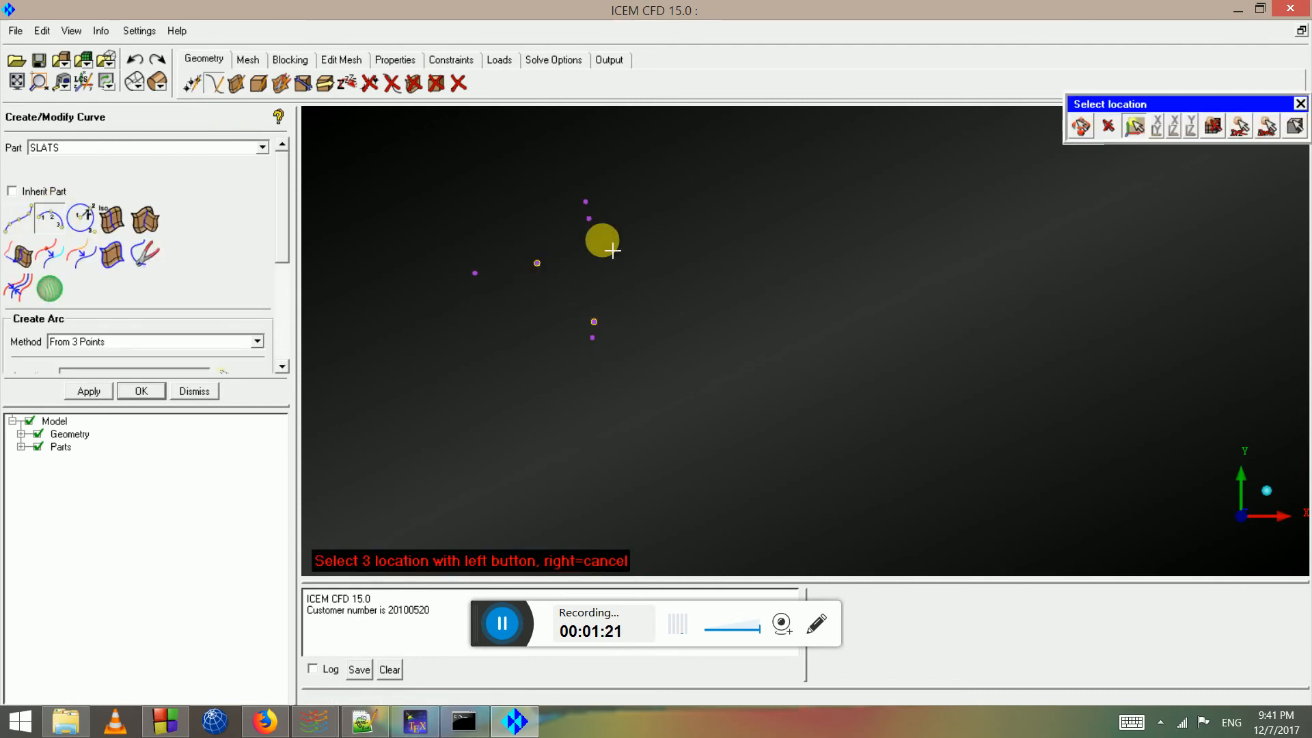
click(589, 218)
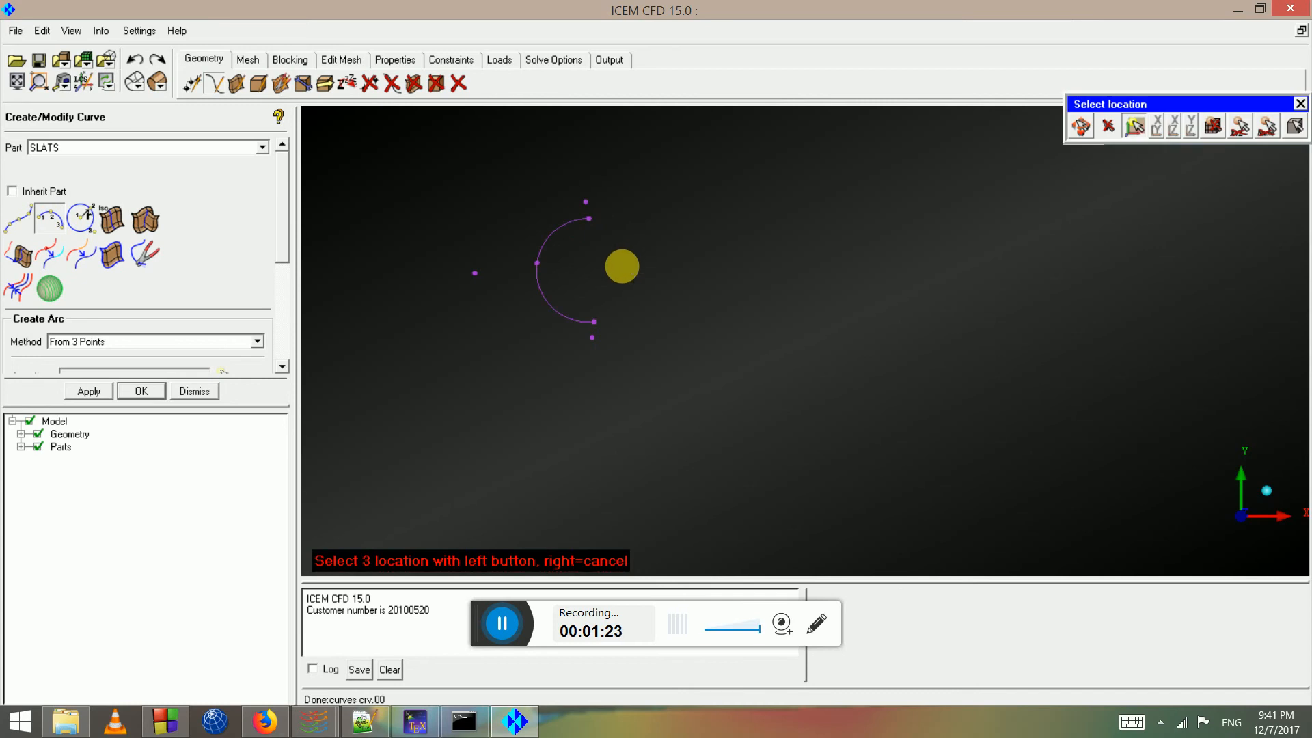
right_click(380, 213)
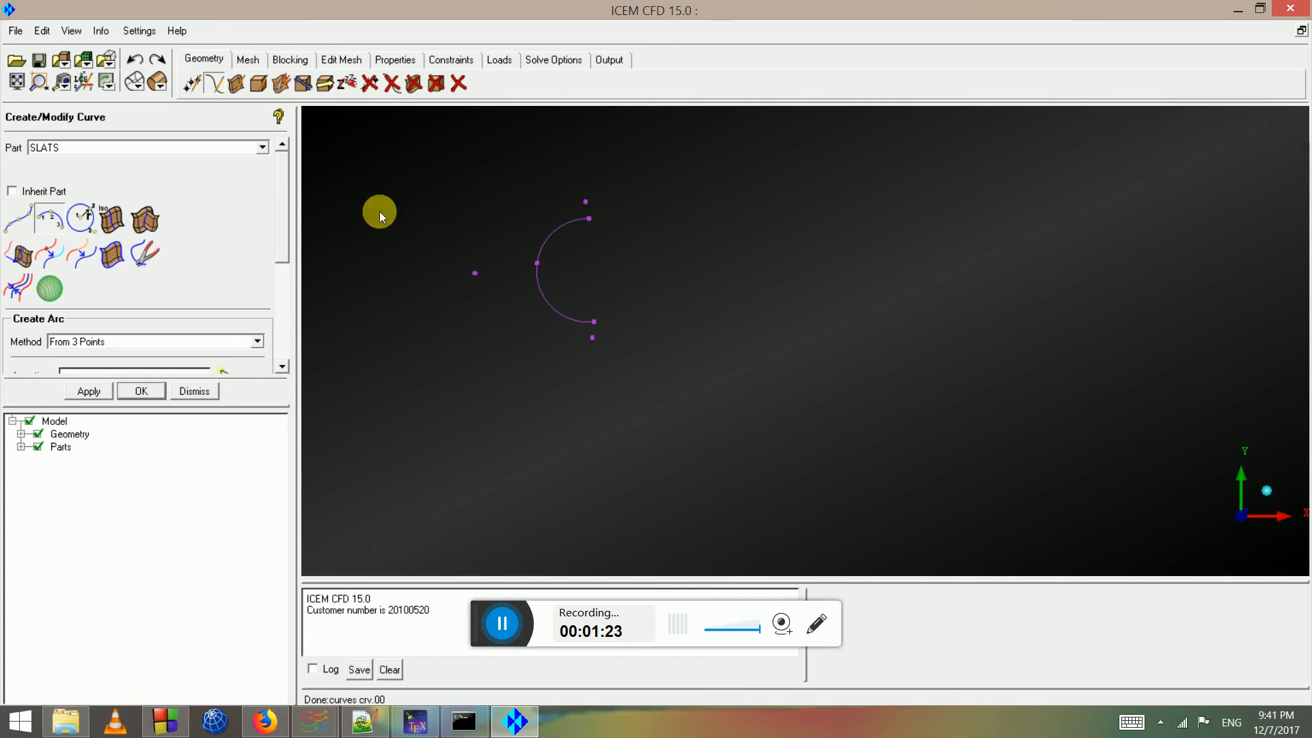
Join each end of the slat's inner arc to its neighbouring outer tip point with a short line
click(18, 219)
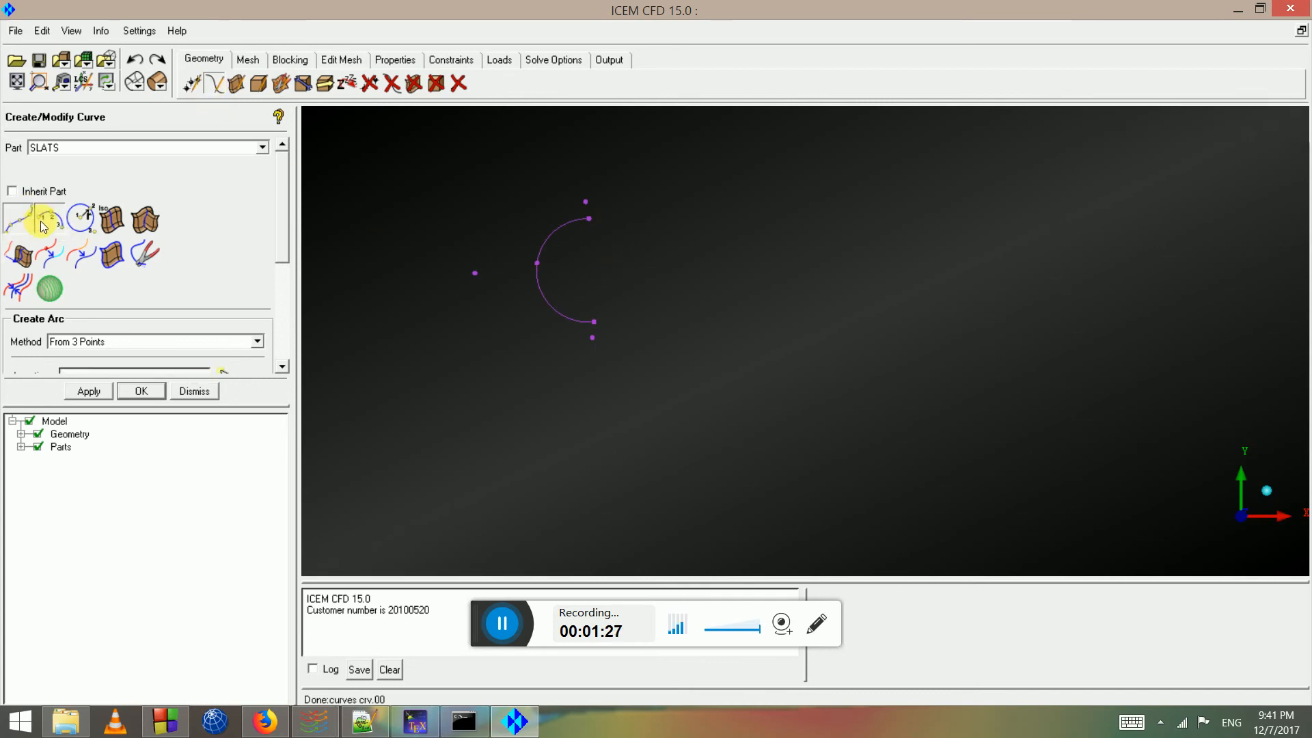
click(590, 343)
middle_click(626, 373)
click(585, 205)
middle_click(598, 221)
Create the slat's outer curve from the upper outer tip through the nose point to the lower outer tip
click(475, 274)
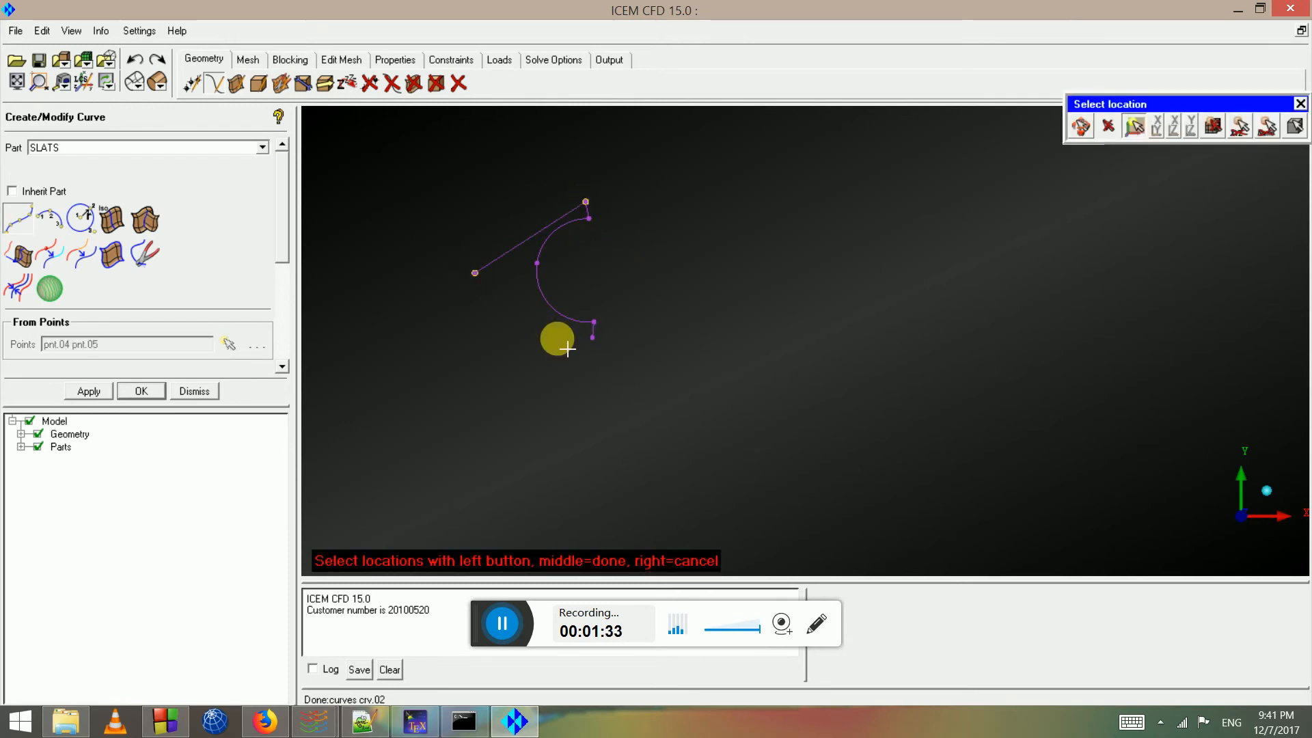
click(592, 341)
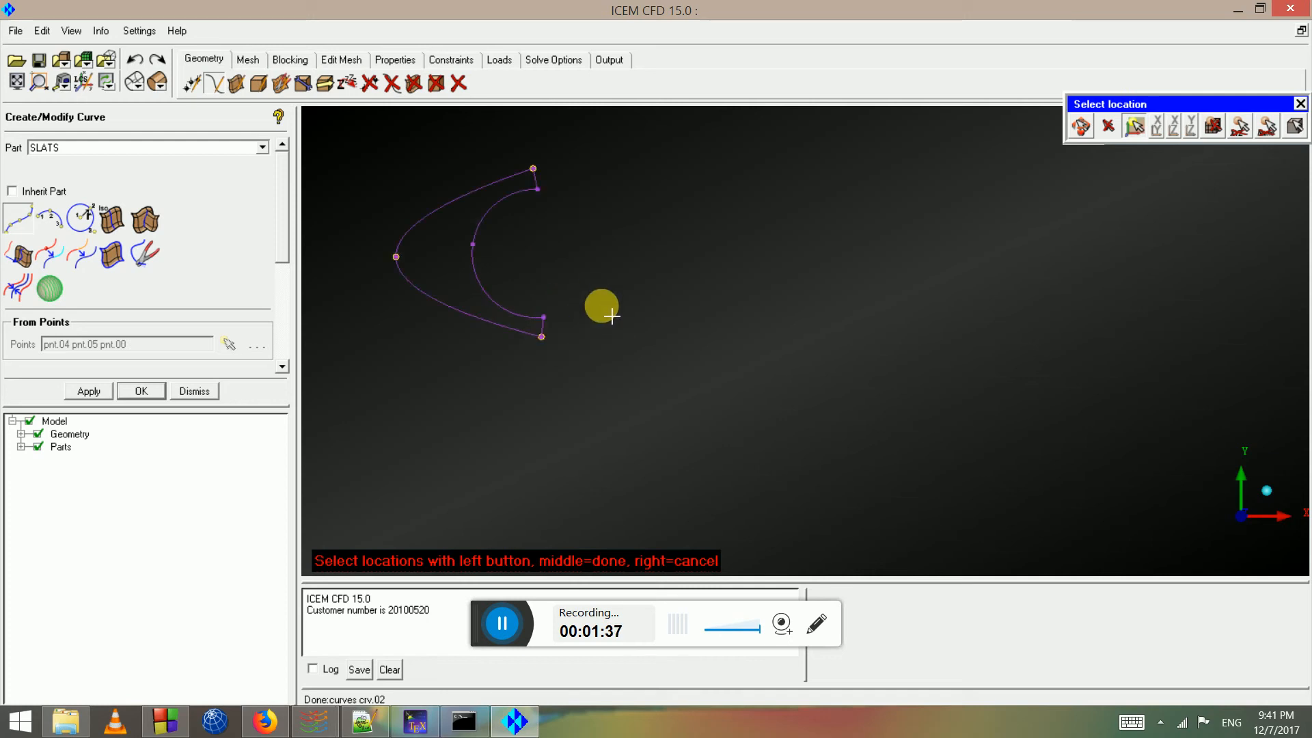
middle_click(703, 328)
middle_click(653, 302)
scroll(617, 252, up, 4)
scroll(612, 254, down, 4)
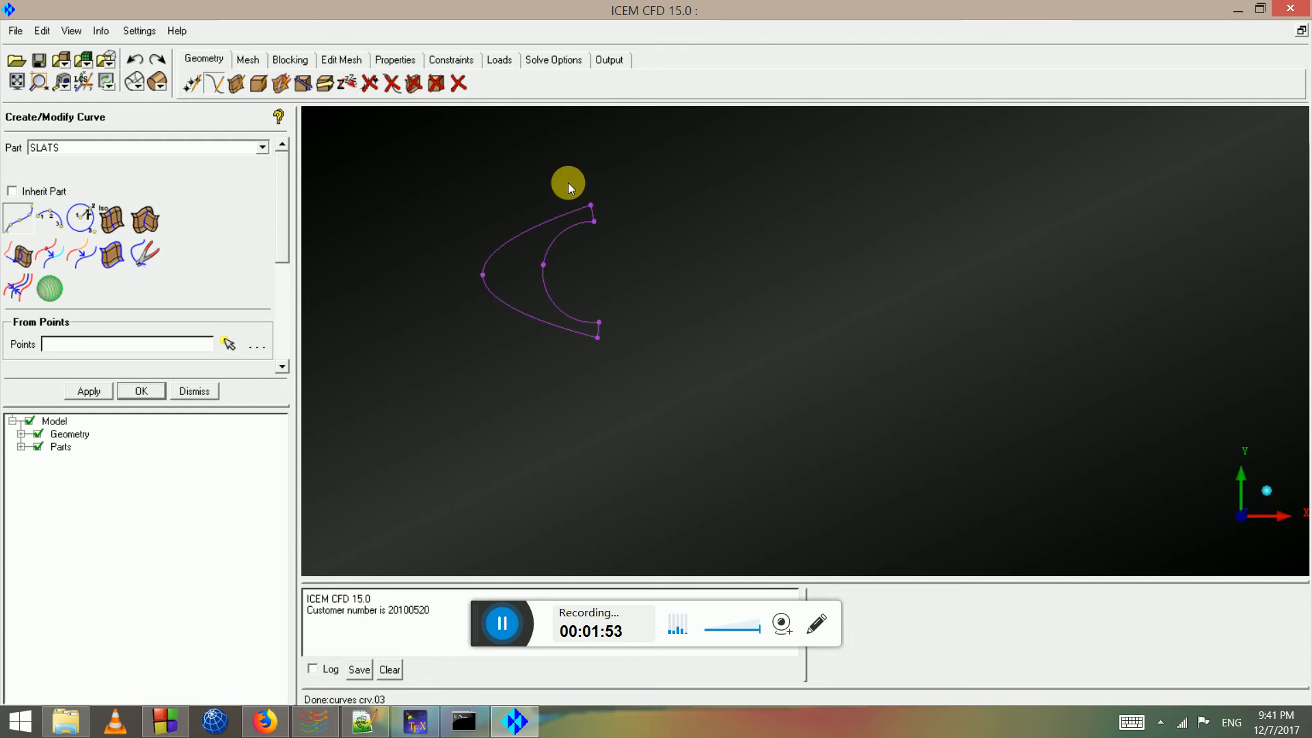
Set the part for new points to main_WING and pick five locations around the wing's nose, behind the slat
click(190, 87)
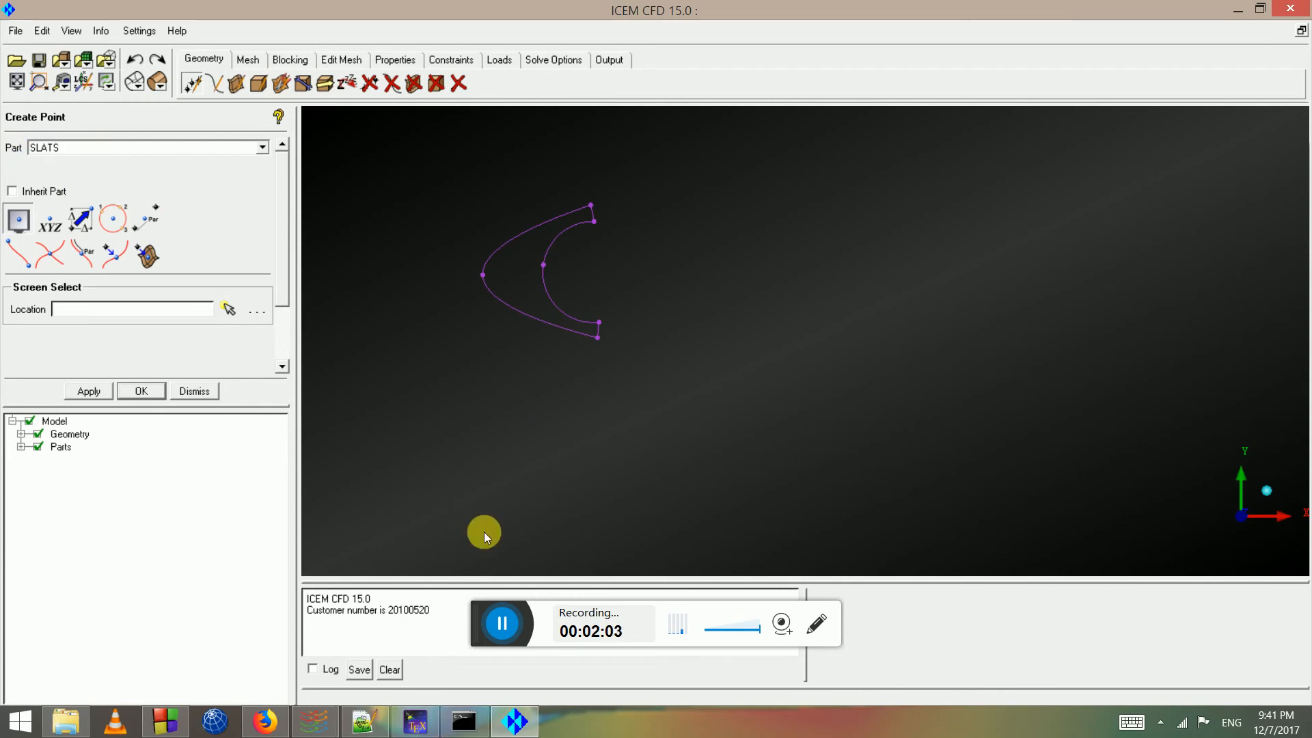
double_click(84, 148)
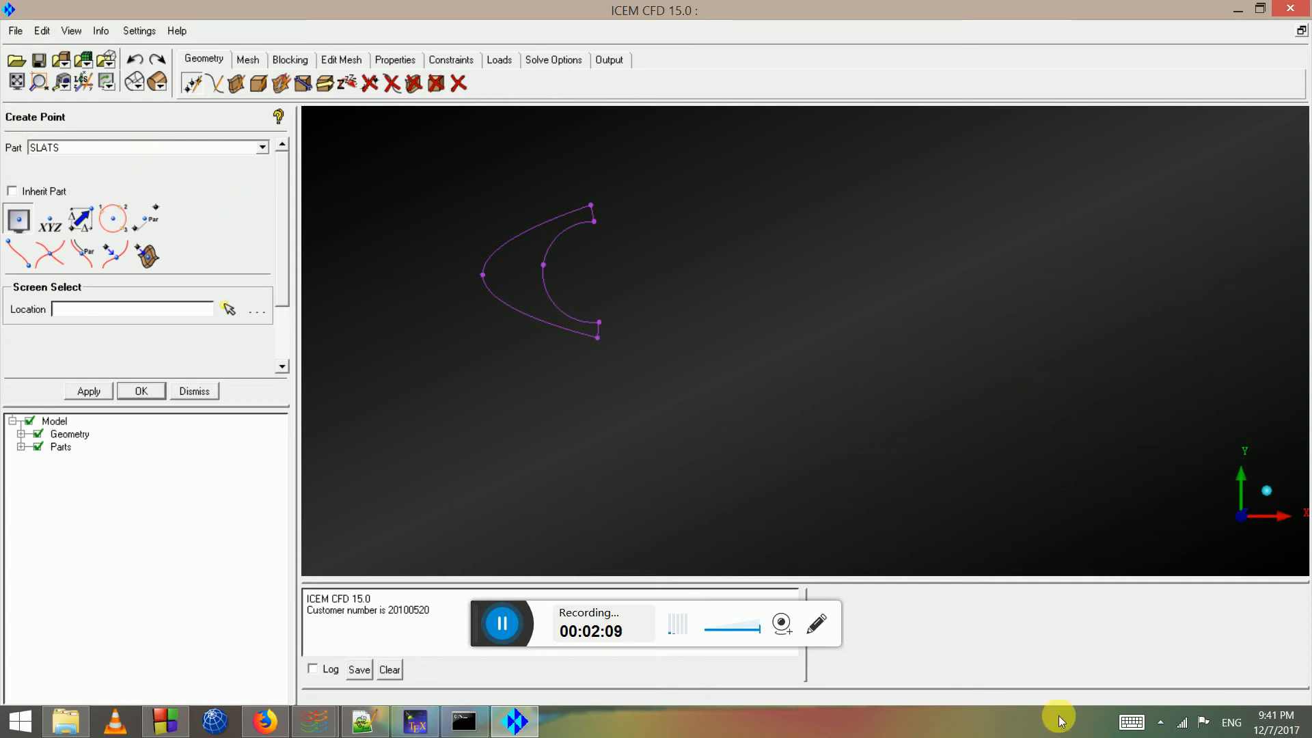
double_click(125, 147)
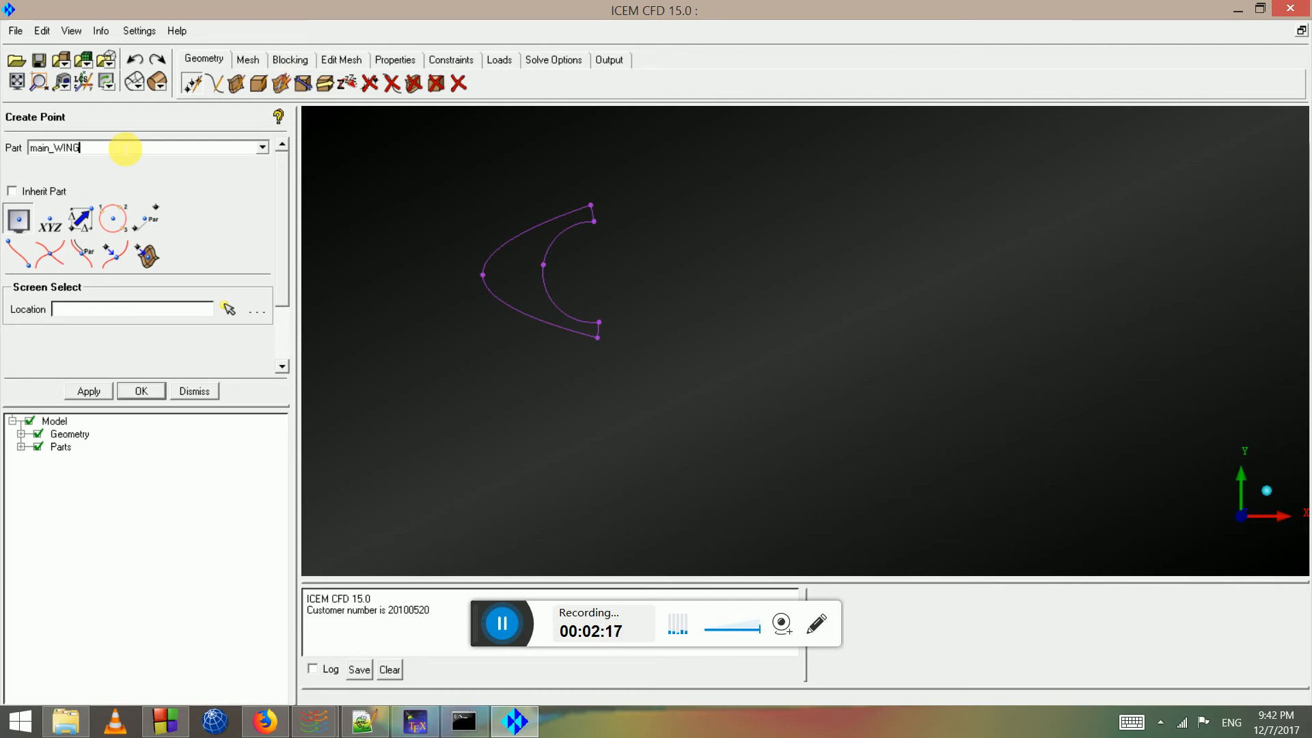
click(17, 220)
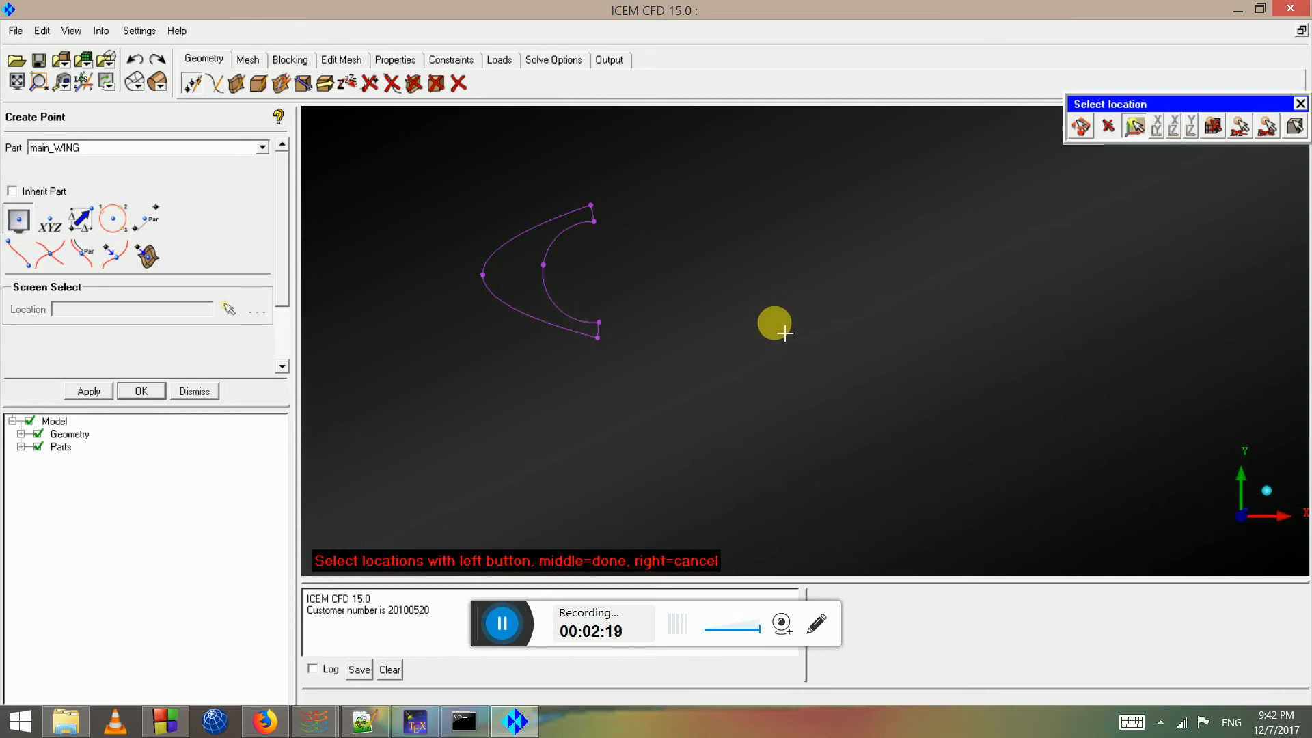
click(693, 310)
click(660, 283)
click(659, 266)
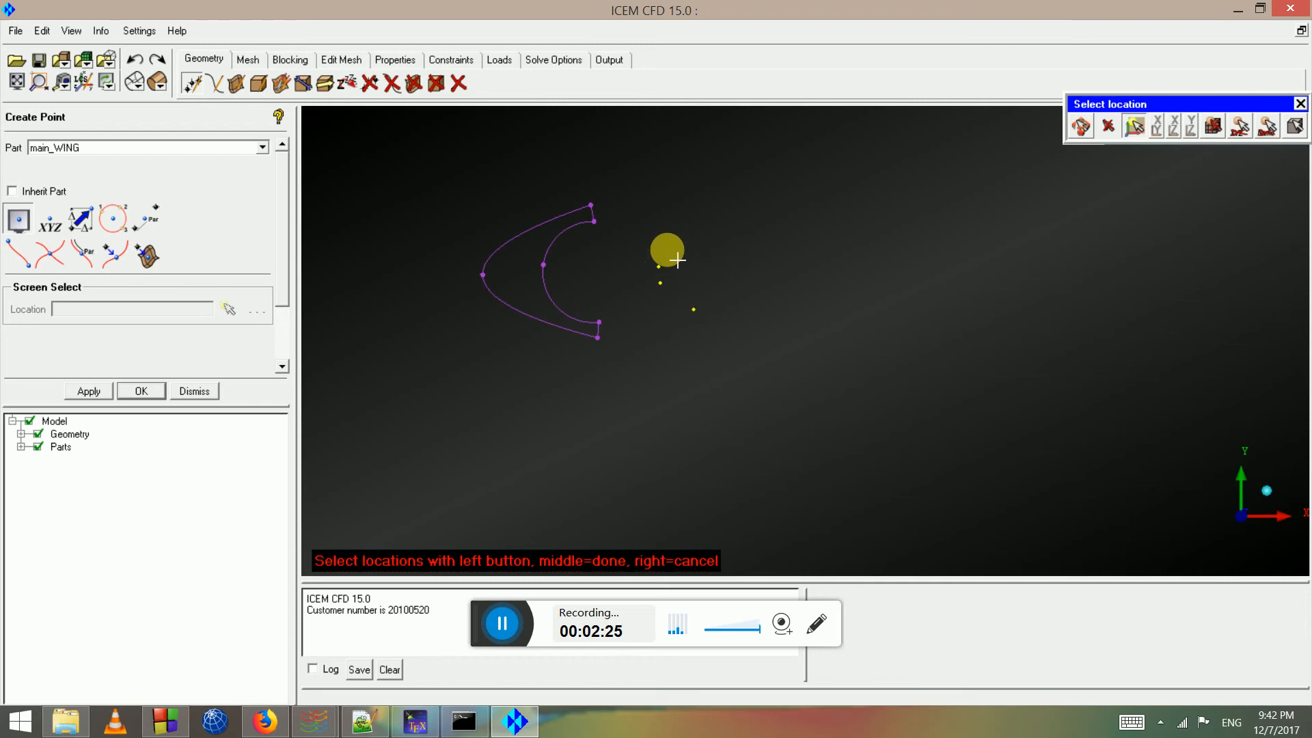
click(666, 244)
click(693, 228)
Pick the main wing's upper surface locations from behind the nose to the upper trailing edge
click(775, 231)
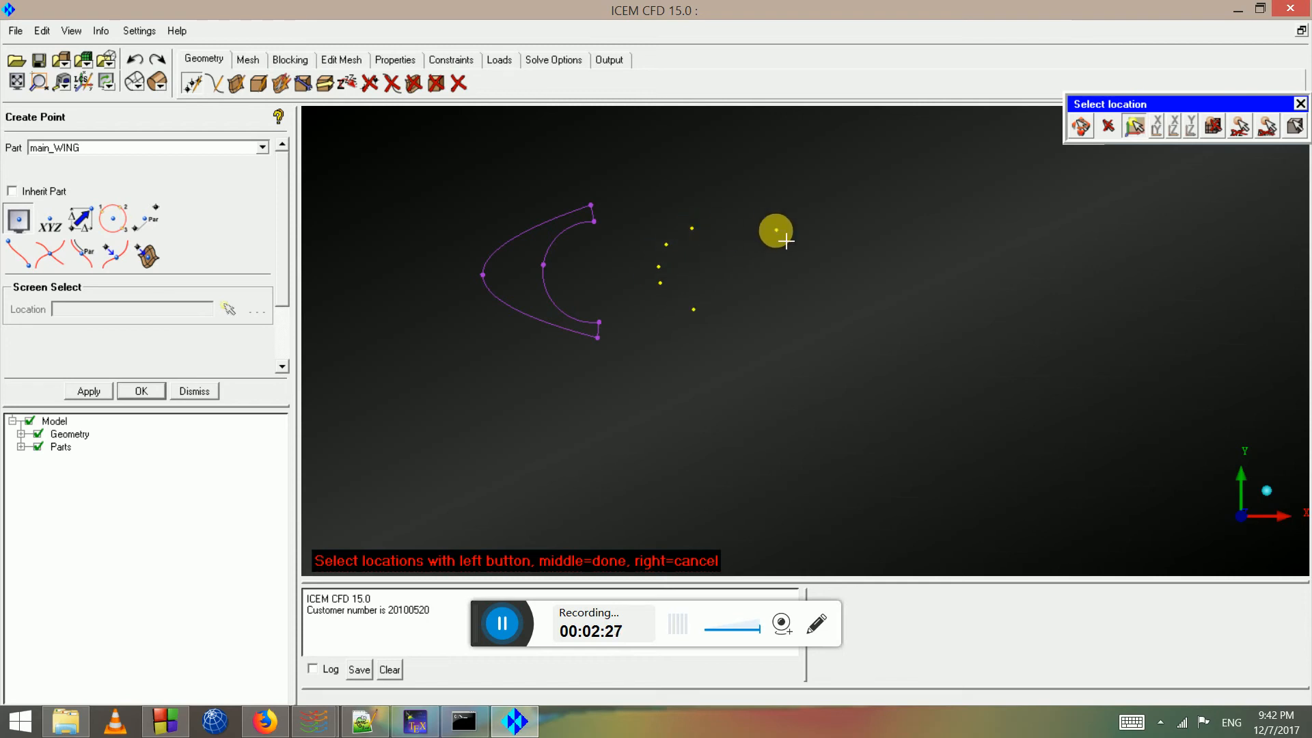
click(766, 212)
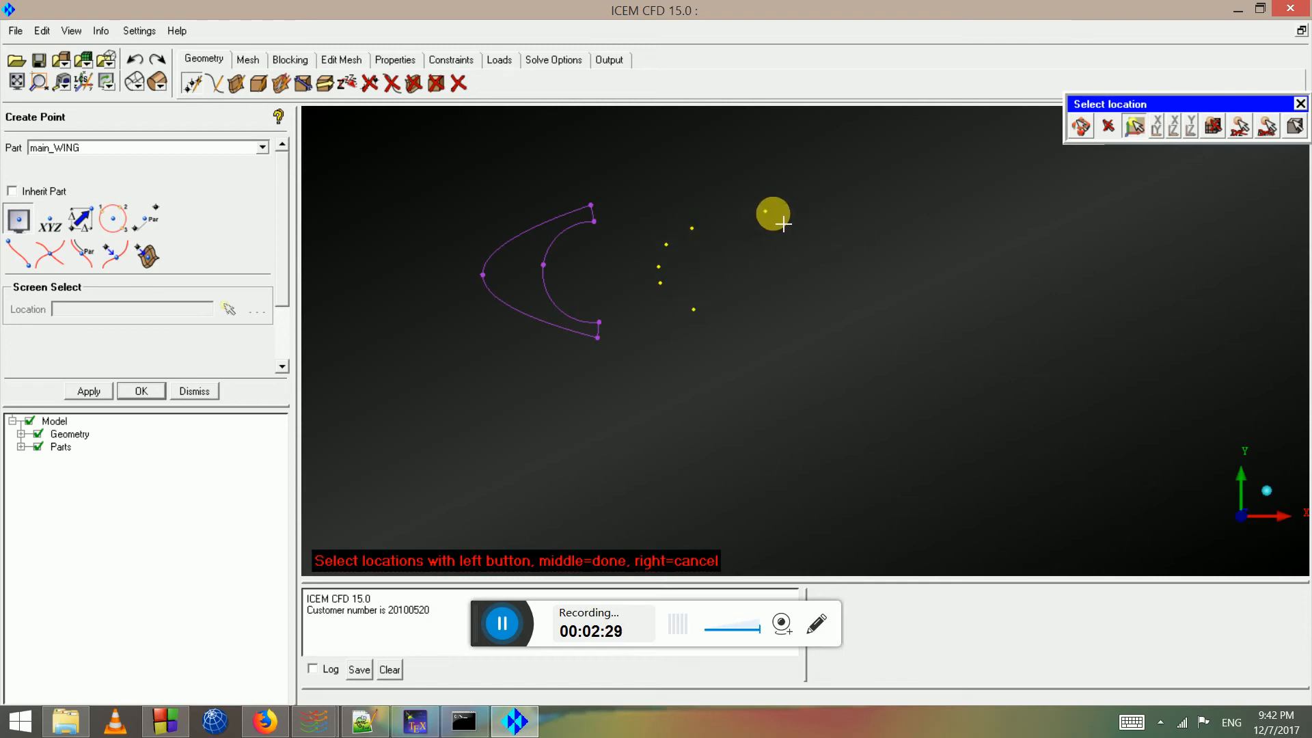
click(857, 219)
click(961, 225)
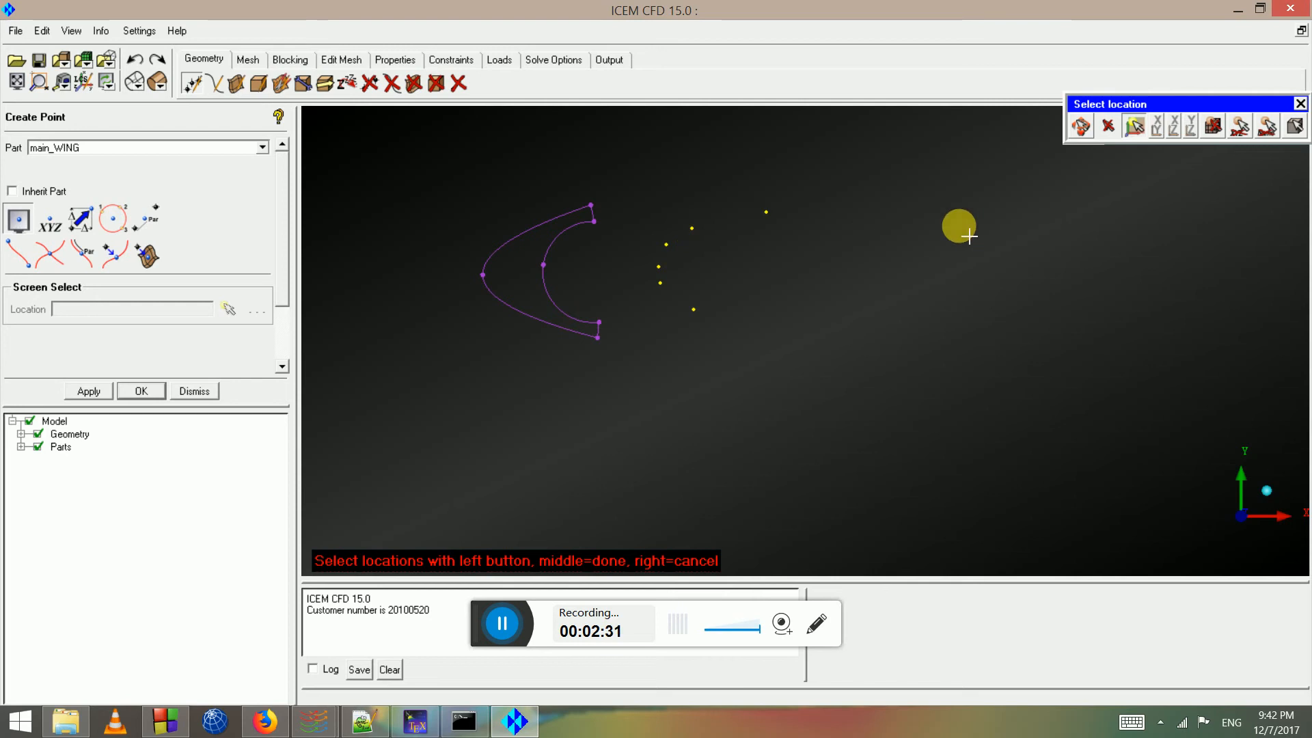
click(1052, 243)
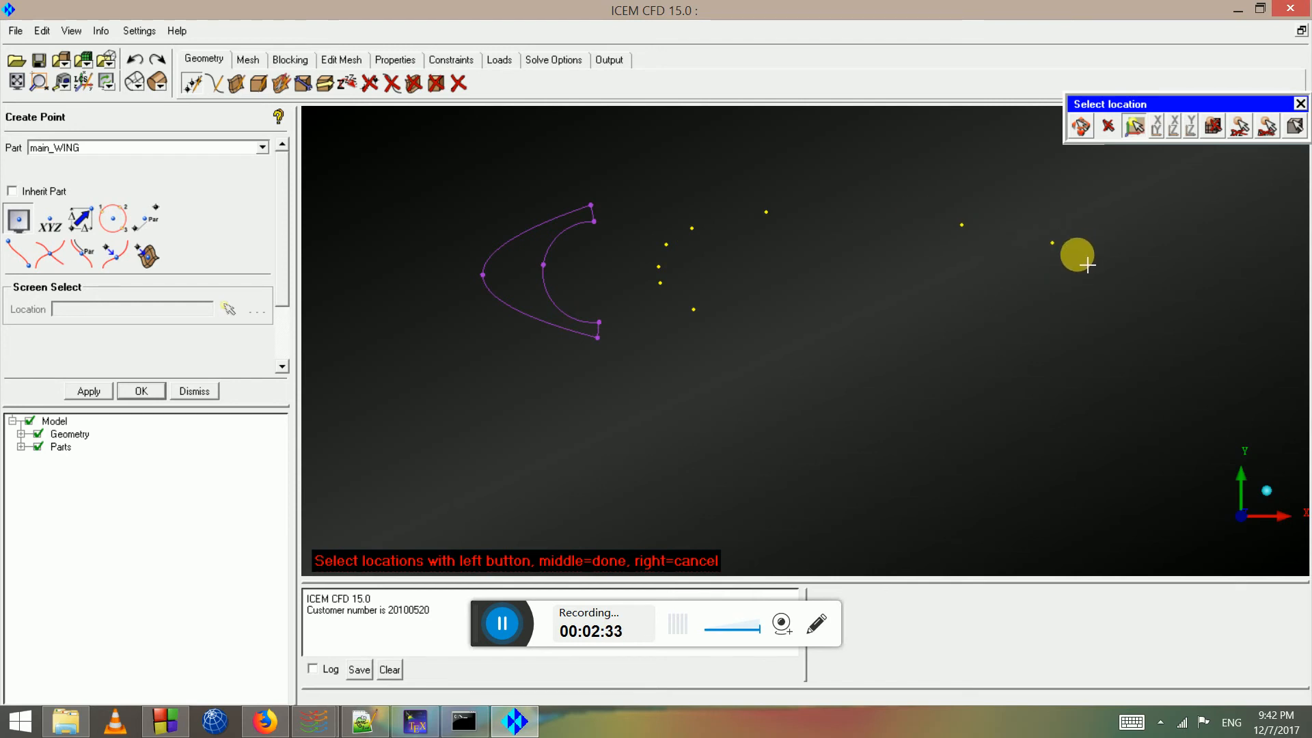
click(1119, 248)
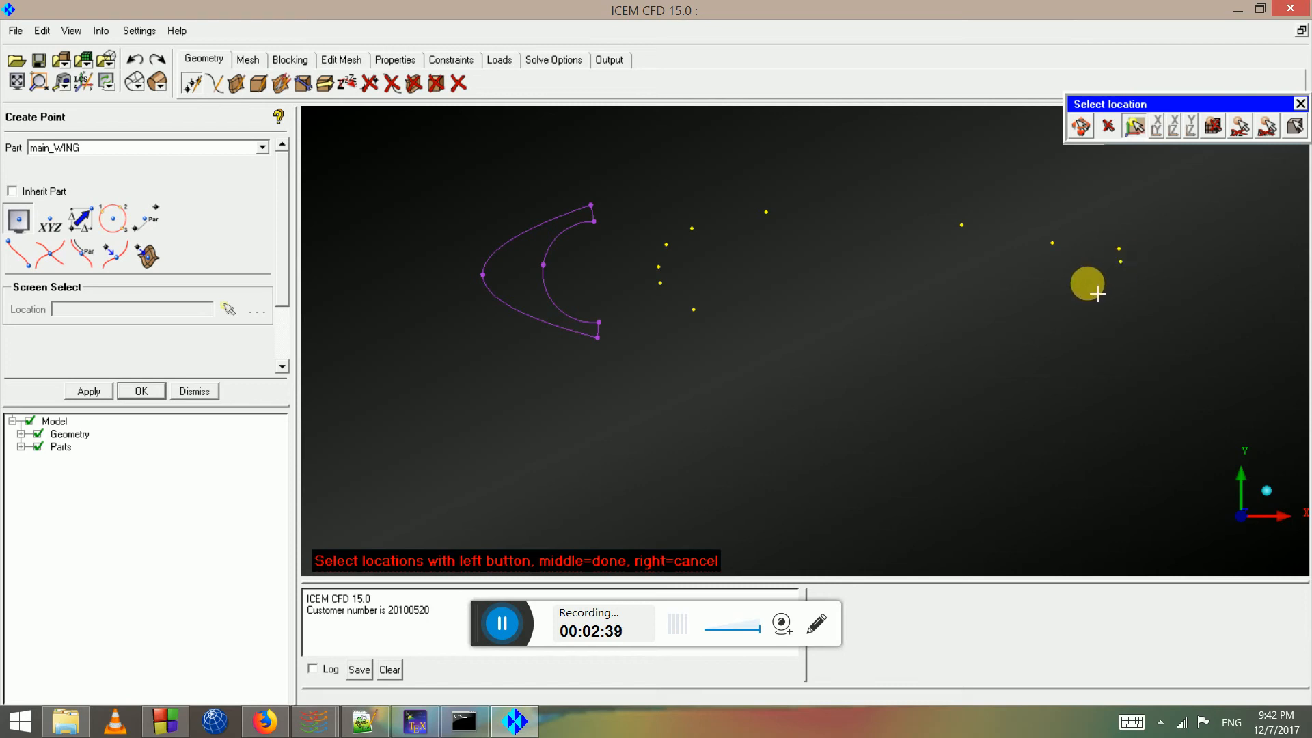
Pick the locations of the main wing's stepped rear cove, from the thin trailing edge down to the lower corner
click(1081, 261)
click(1059, 261)
click(1032, 272)
click(1022, 283)
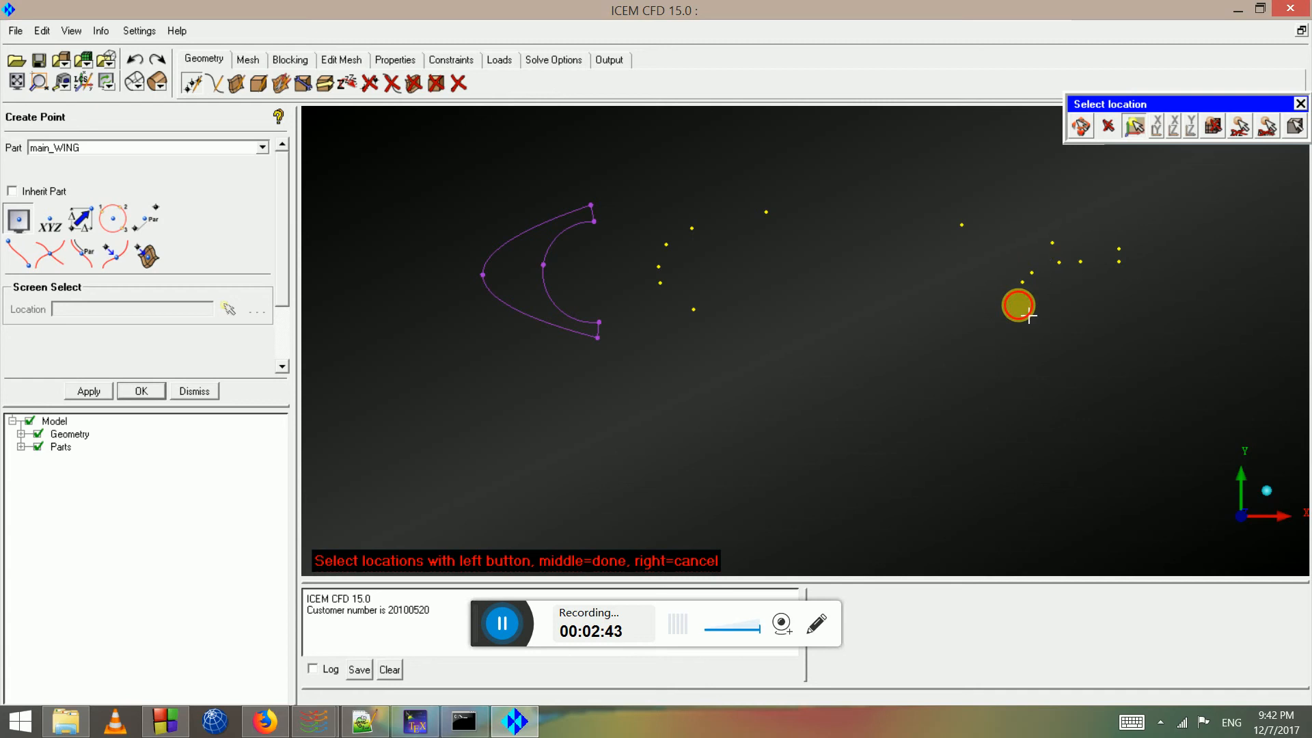
click(1018, 305)
Pick the lower surface locations from the cove corner towards the nose and create all the main wing points
click(1003, 312)
click(980, 315)
click(960, 313)
click(937, 317)
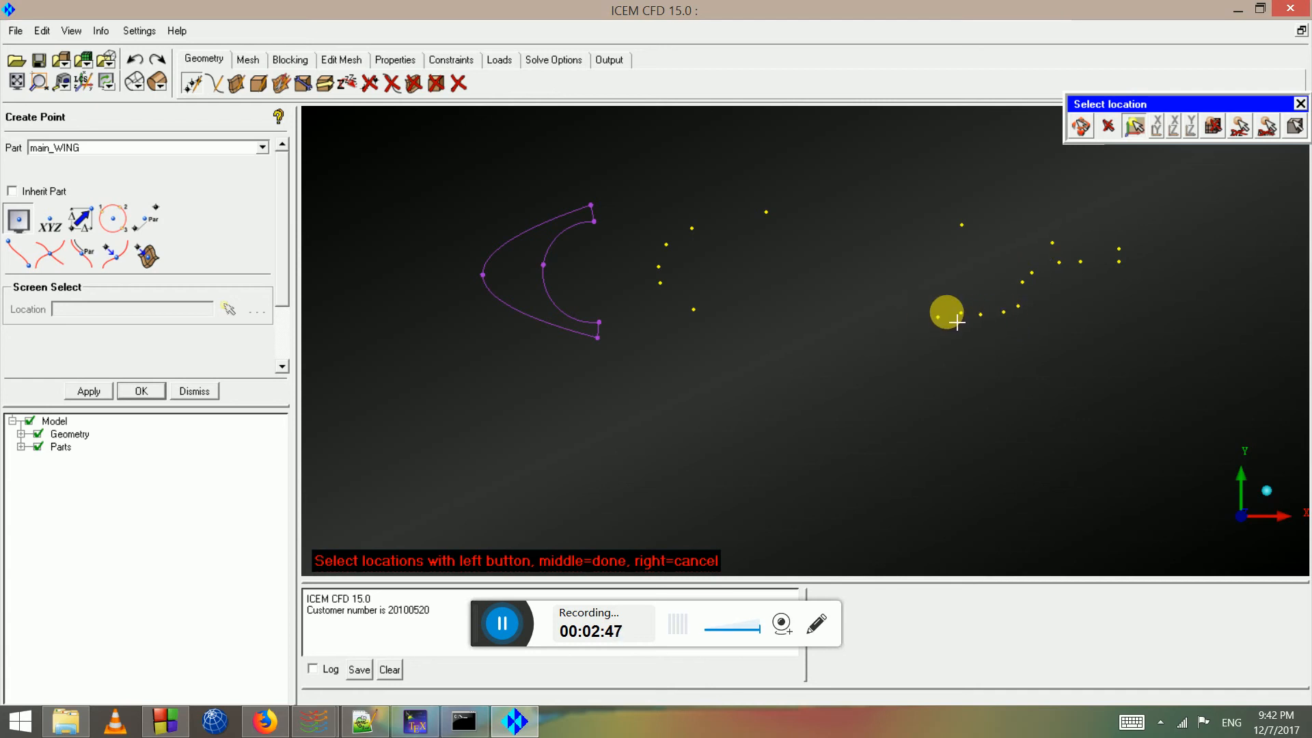
click(906, 320)
click(878, 317)
click(849, 316)
click(872, 323)
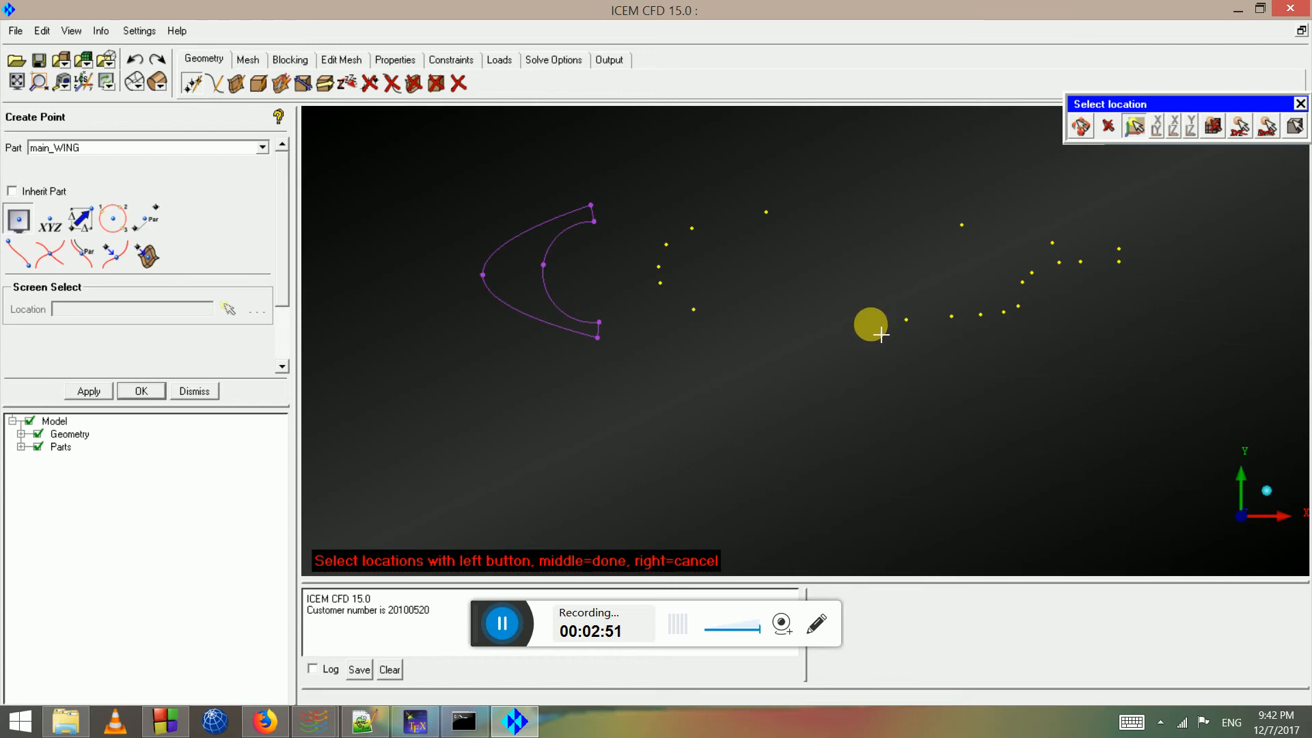
click(788, 332)
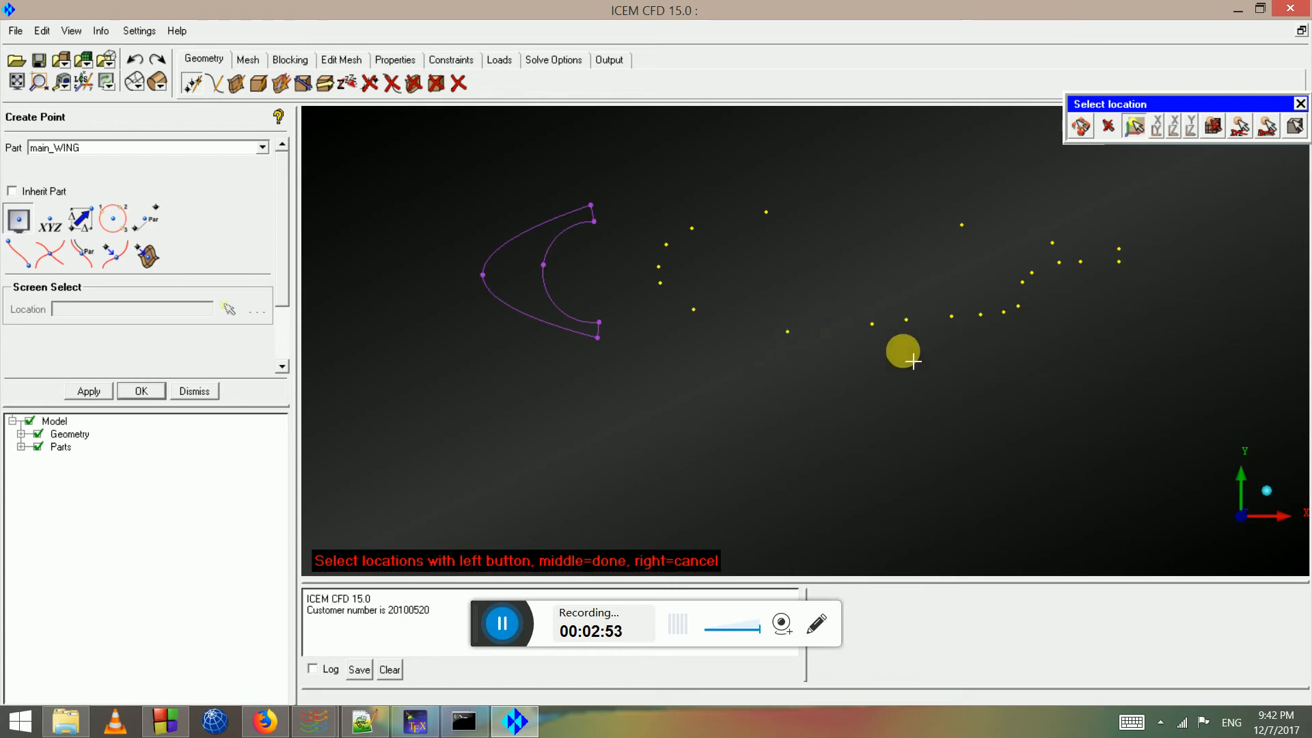
middle_click(899, 351)
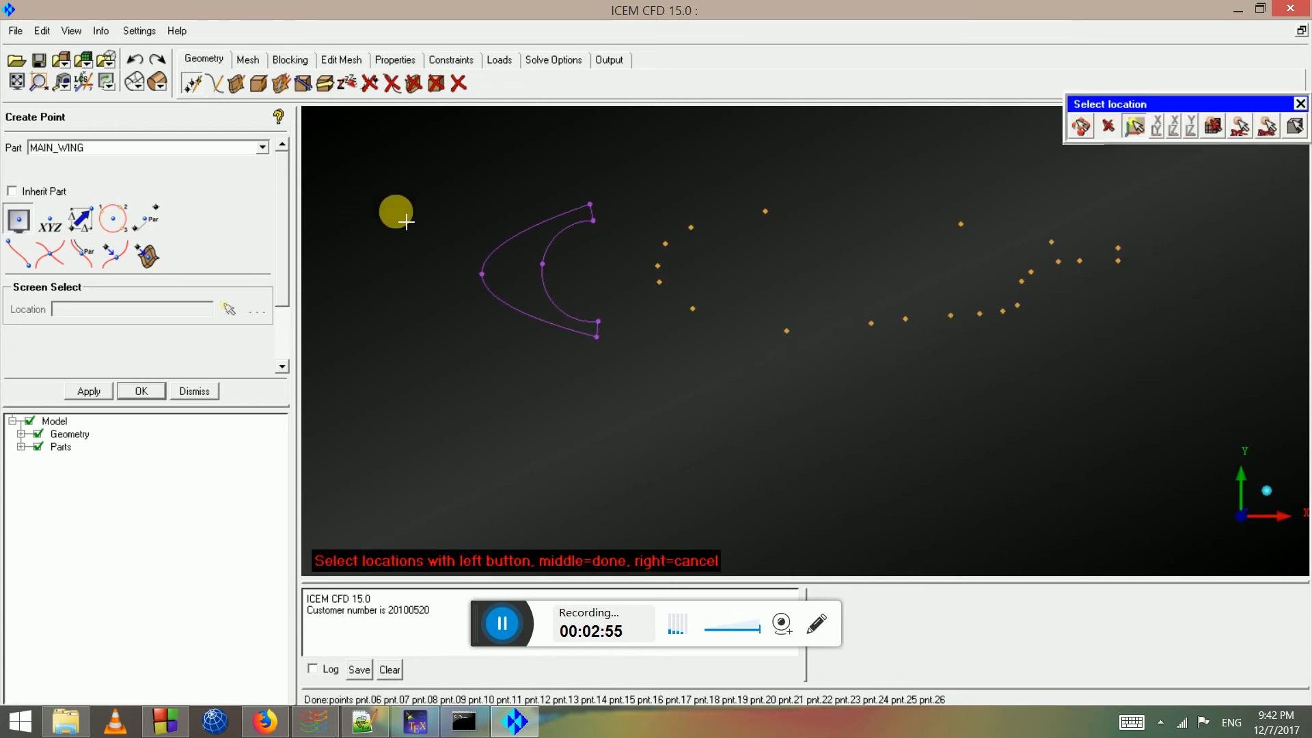
middle_click(397, 216)
Create the main wing's upper surface curve through the points from the nose to the upper trailing edge point
click(210, 84)
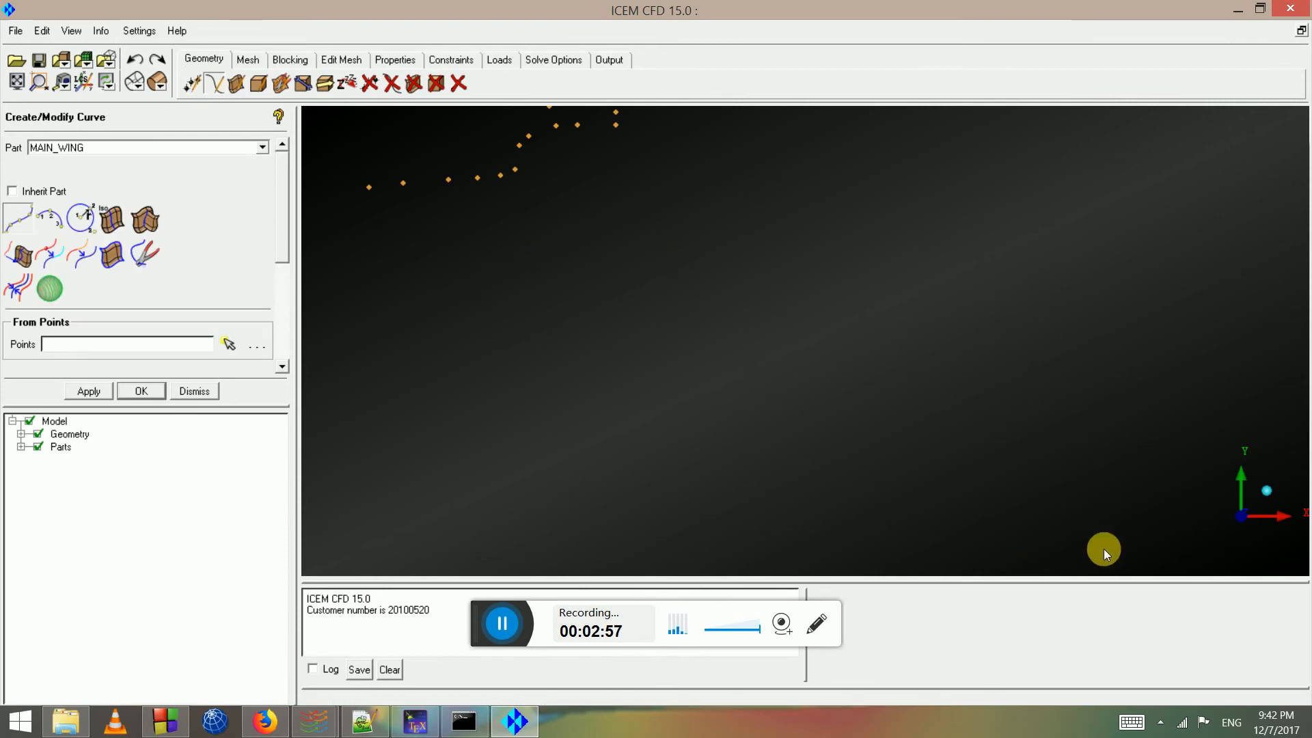
click(1242, 518)
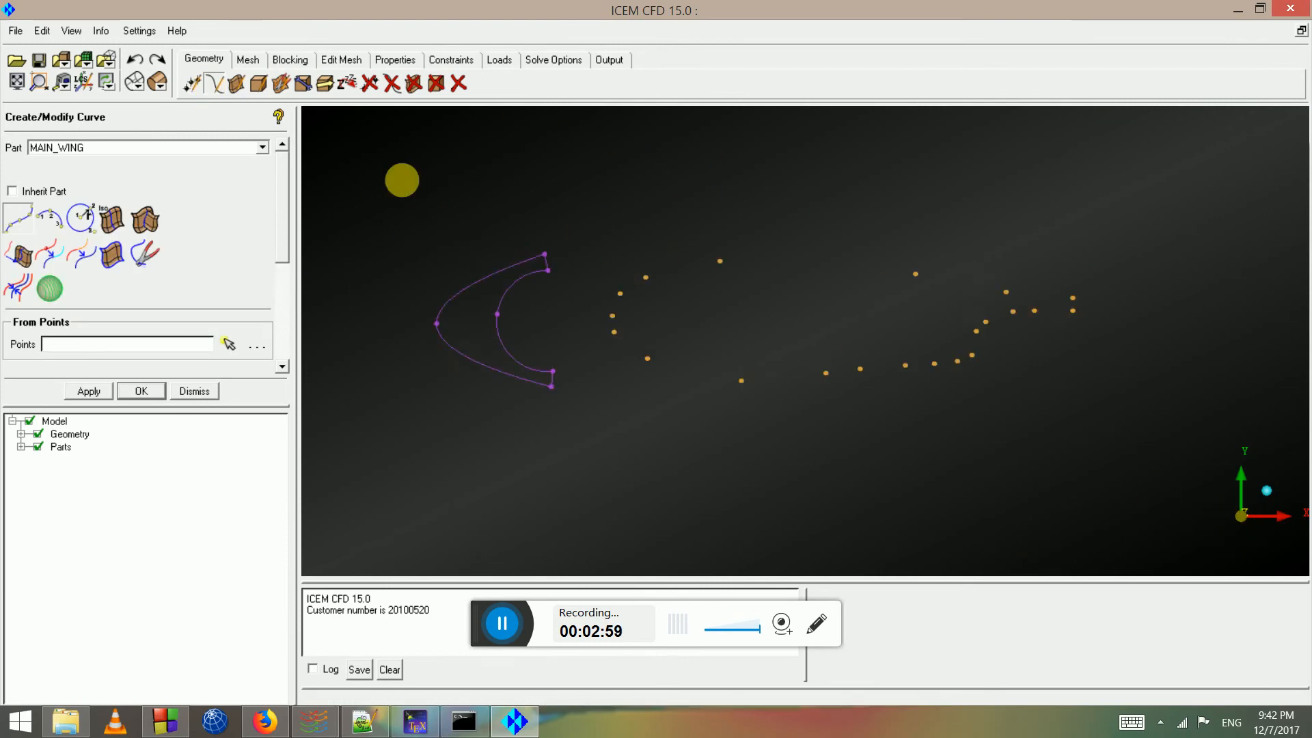
click(116, 256)
click(663, 336)
click(671, 315)
click(696, 298)
click(770, 281)
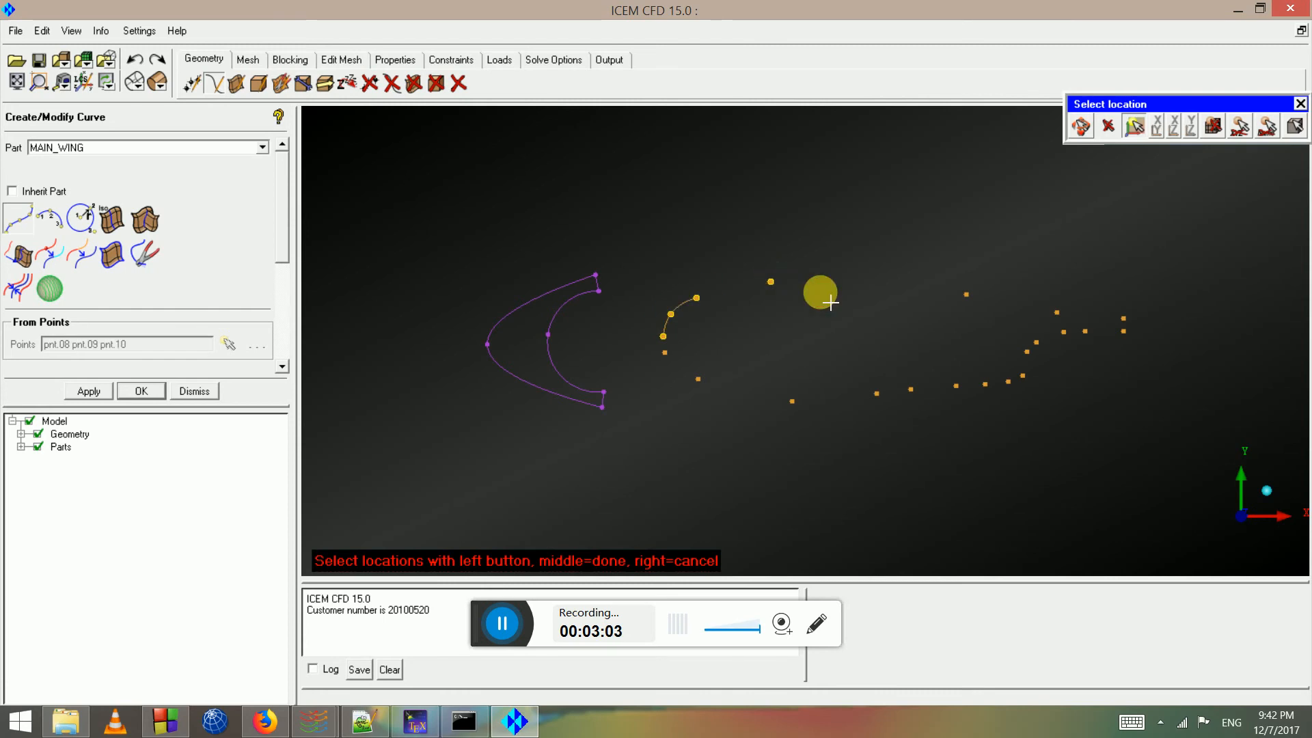
click(966, 295)
click(1058, 313)
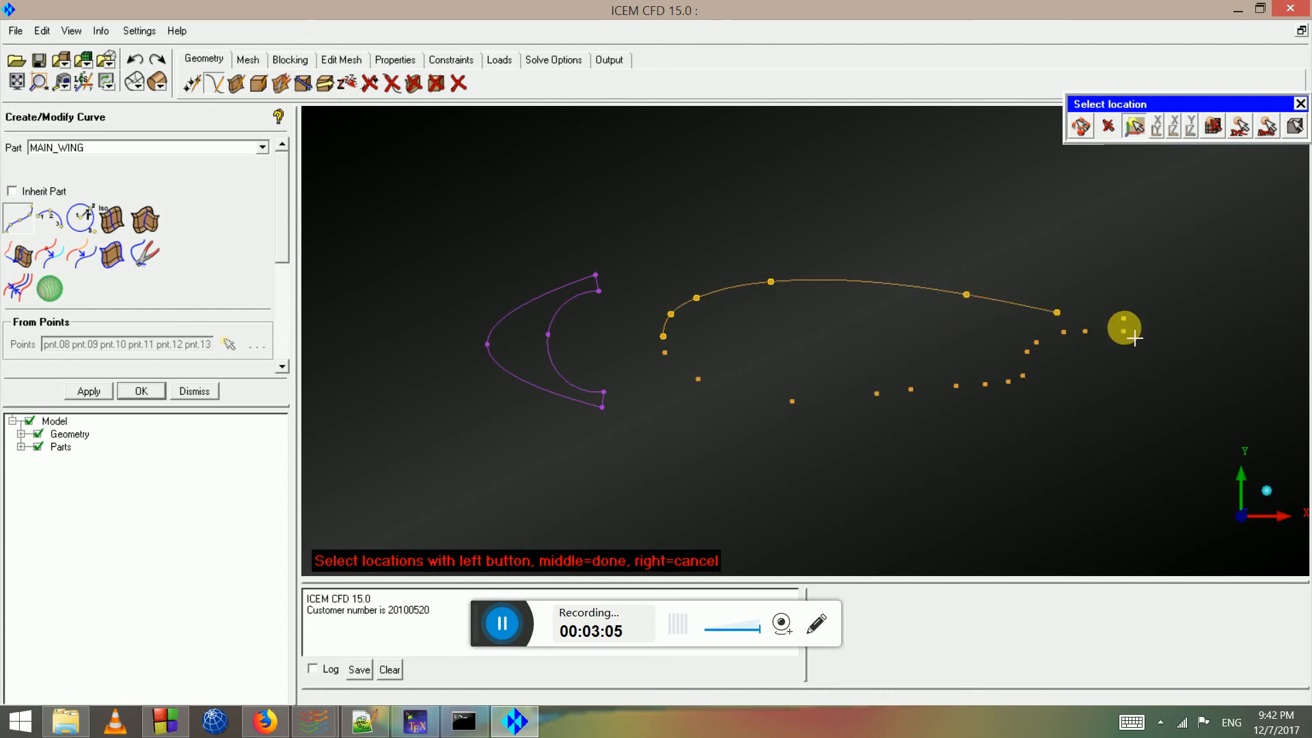
click(1124, 319)
middle_click(1125, 327)
Close the main wing's blunt trailing edge with a short line between its upper and lower points
scroll(1125, 326, down, 1)
click(1063, 323)
click(1062, 334)
middle_click(1082, 351)
Create the rear cove curve through the points from the lower trailing edge point to the cove's lower corner
click(1067, 348)
click(1039, 345)
click(1022, 346)
click(1000, 353)
click(993, 361)
middle_click(1019, 403)
Create the lower surface curve from the cove corner through the underside points to the nose, closing the main wing outline
click(978, 384)
click(967, 373)
click(949, 376)
click(926, 376)
click(890, 379)
click(863, 385)
click(794, 390)
click(720, 371)
click(694, 351)
middle_click(981, 407)
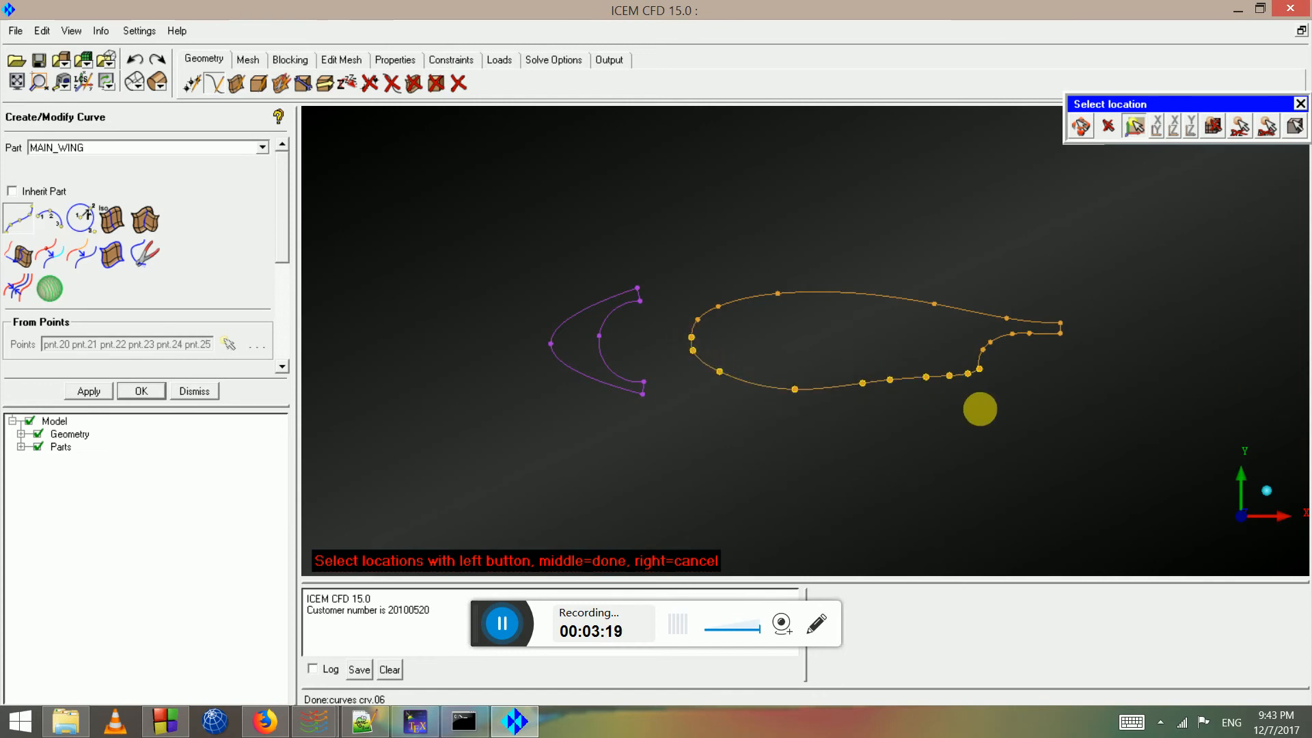
In a new part named FLAPS, place points behind the main wing for the flap's nose and upper surface
scroll(884, 359, down, 2)
scroll(866, 348, up, 3)
middle_drag(867, 347, 728, 327)
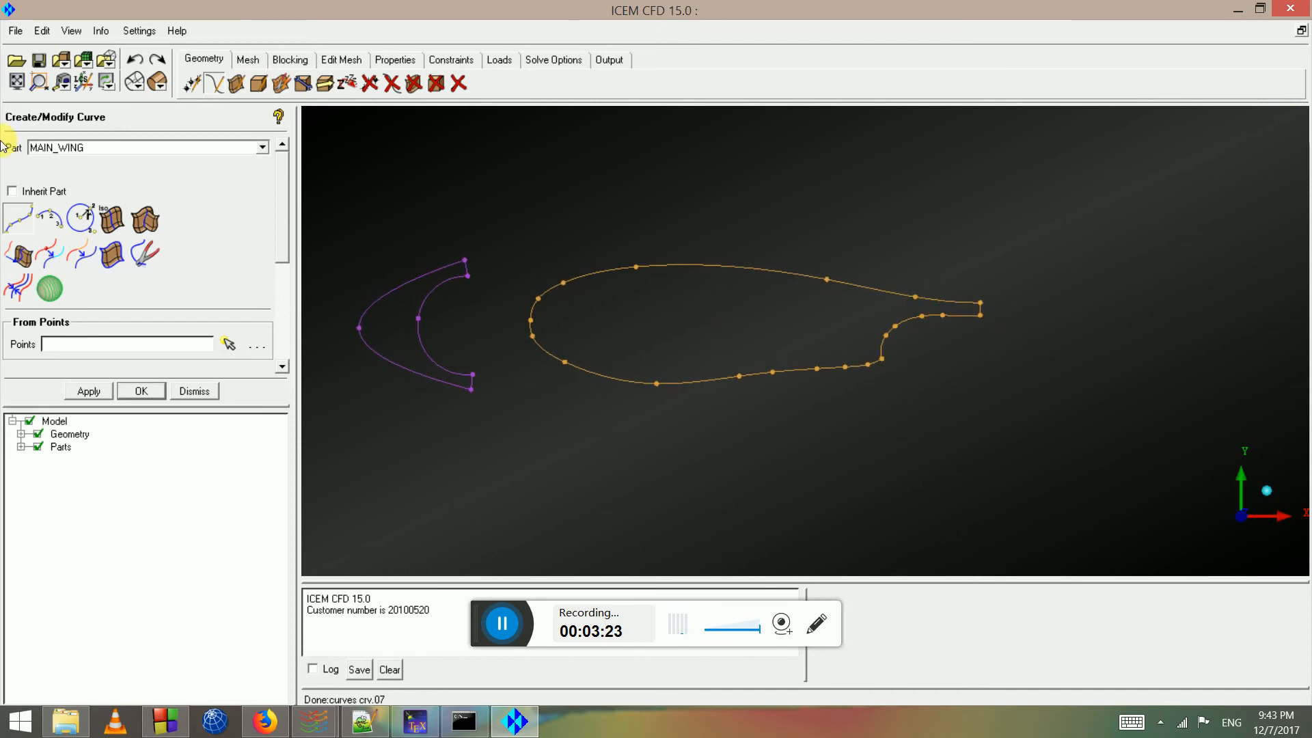
click(191, 84)
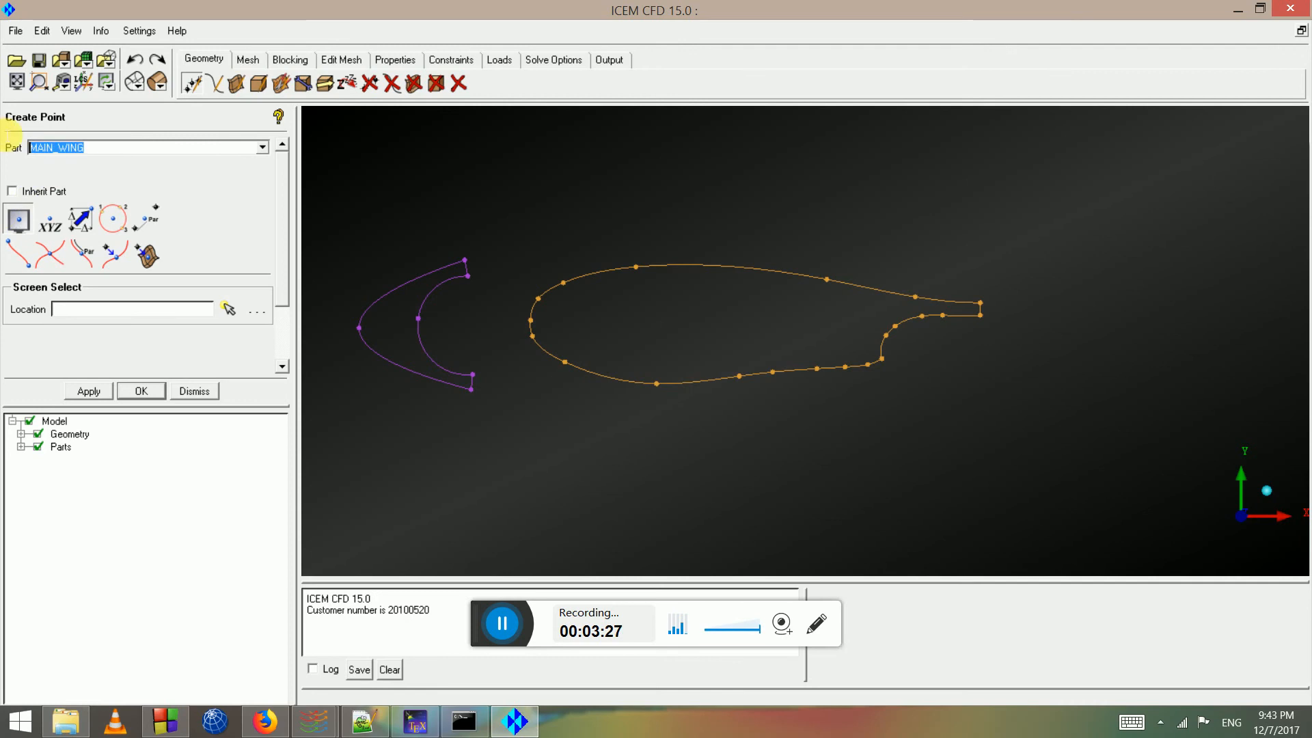
text(FLAPS)
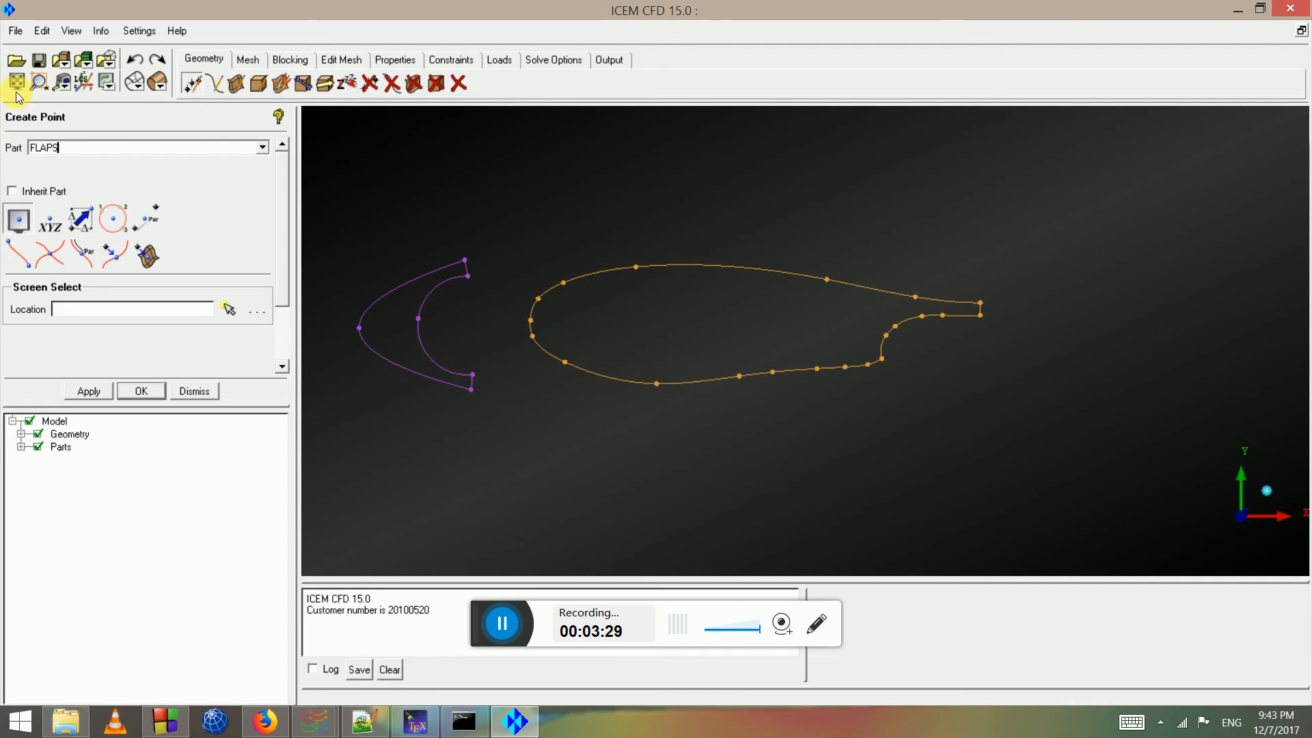
click(16, 220)
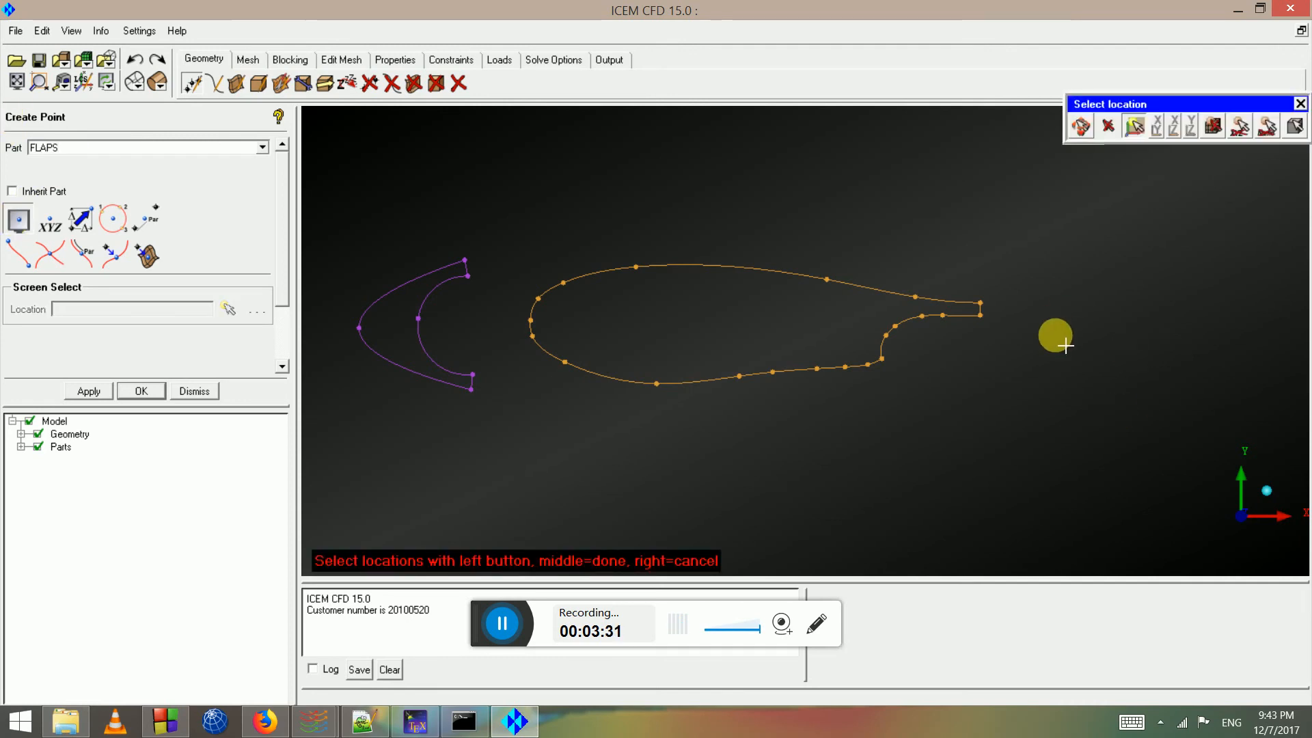
click(1033, 369)
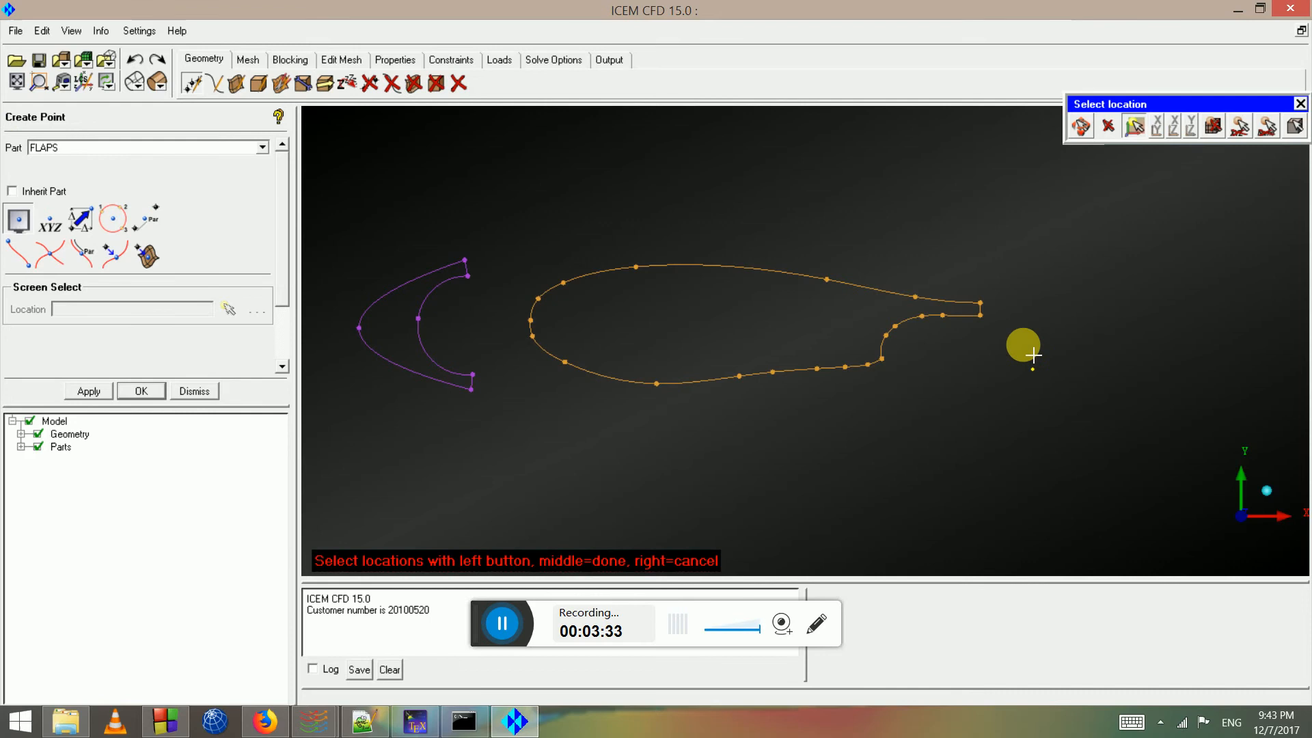
click(1023, 343)
click(1035, 322)
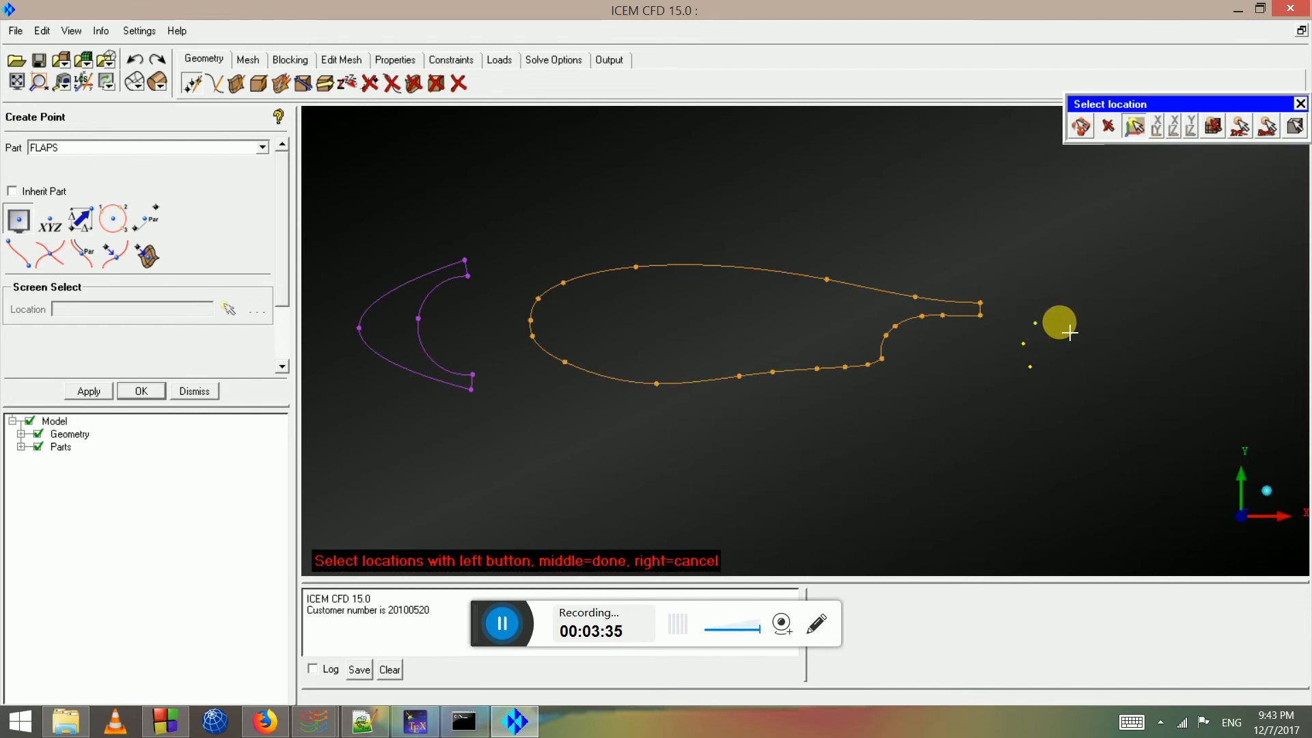
click(1076, 330)
click(1104, 332)
click(1148, 350)
click(1192, 369)
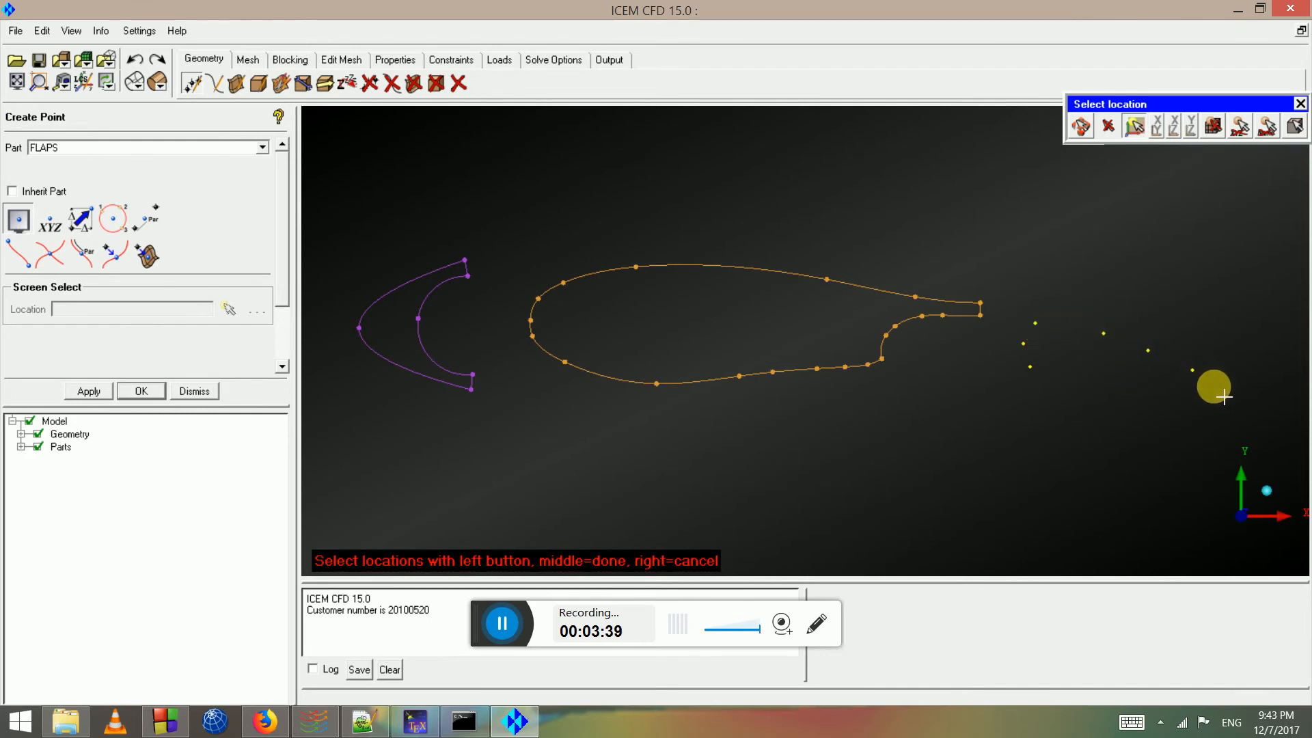
Place the flap's lower trailing edge point and underside points back toward the nose, completing the FLAPS point set
click(1211, 401)
click(1194, 388)
click(1161, 368)
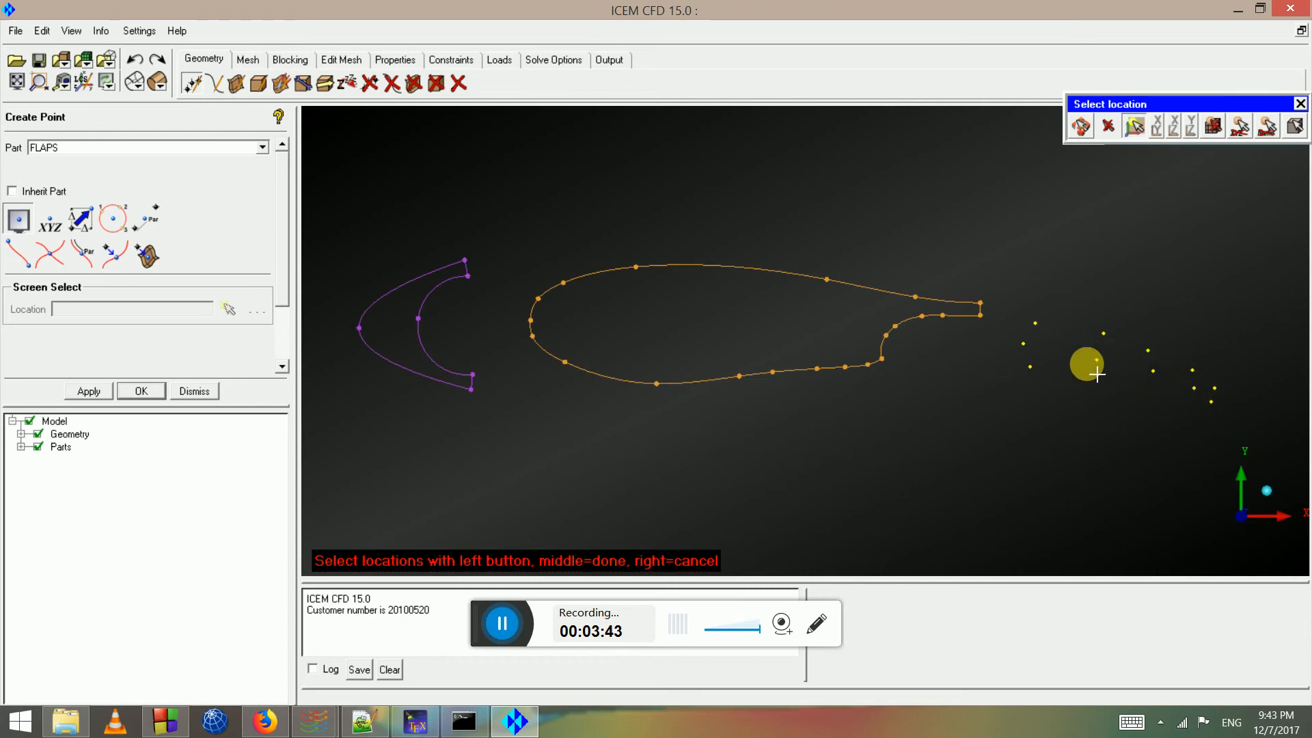
middle_click(1044, 396)
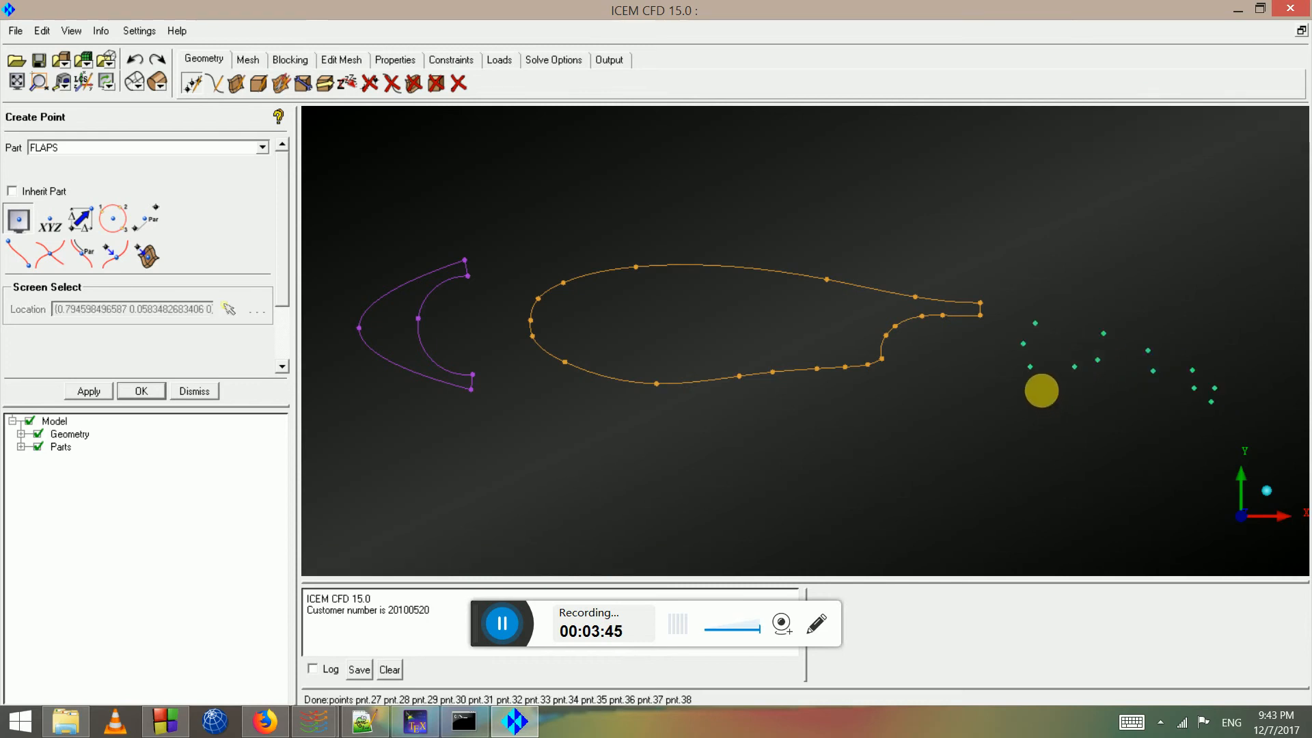
Create the flap's upper surface curve through the points from the nose to the upper trailing edge point
click(217, 84)
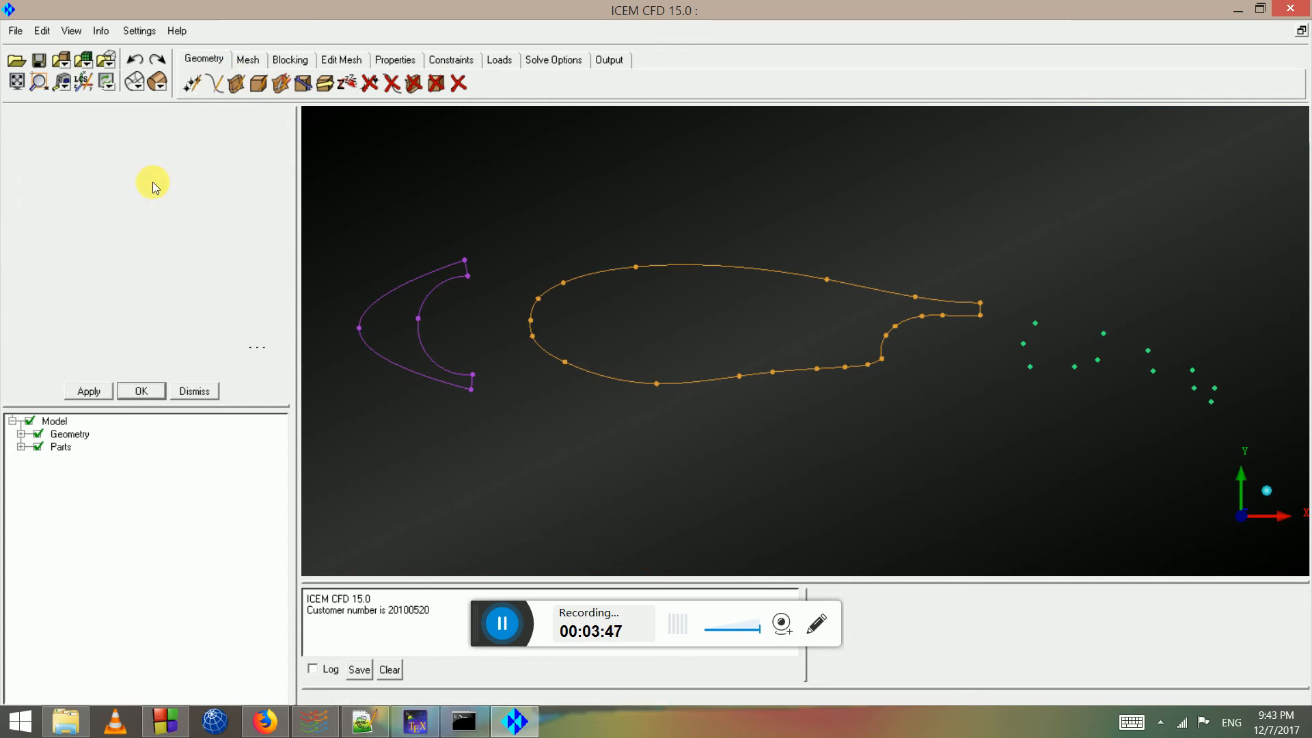
click(36, 218)
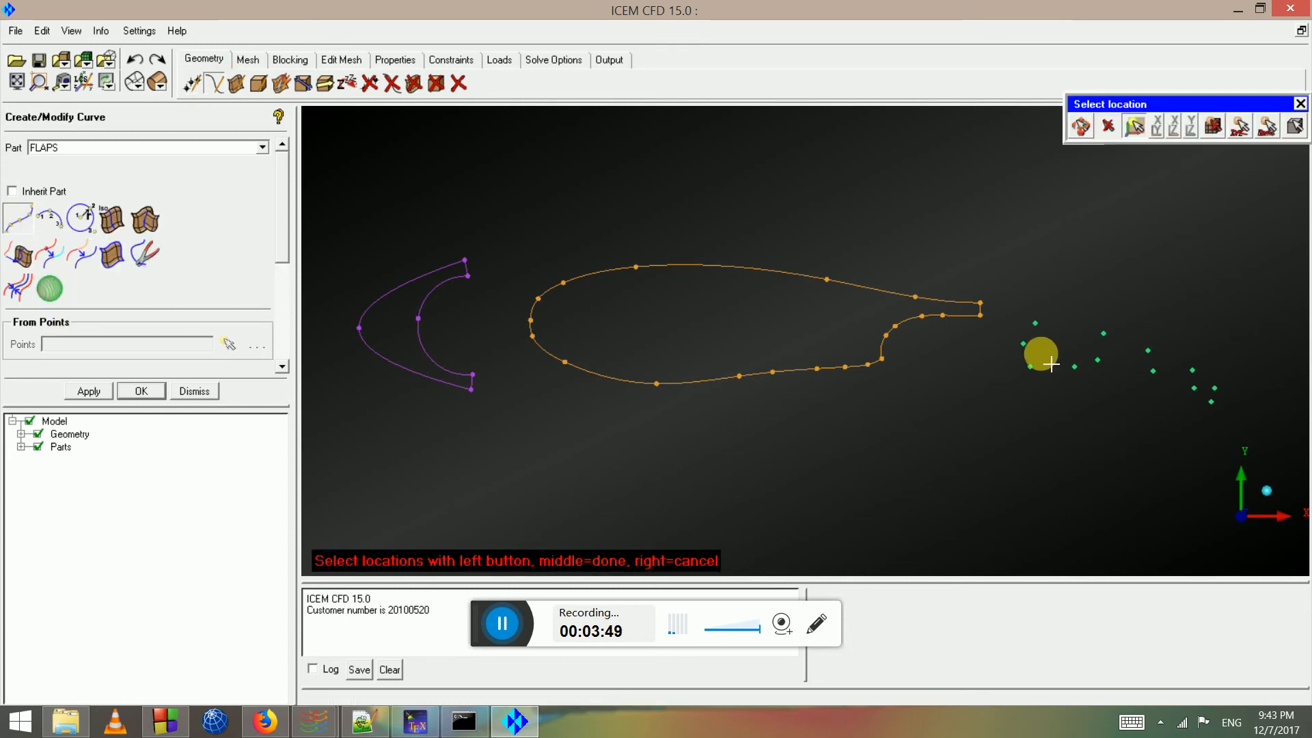
click(1023, 344)
click(1035, 323)
click(1111, 334)
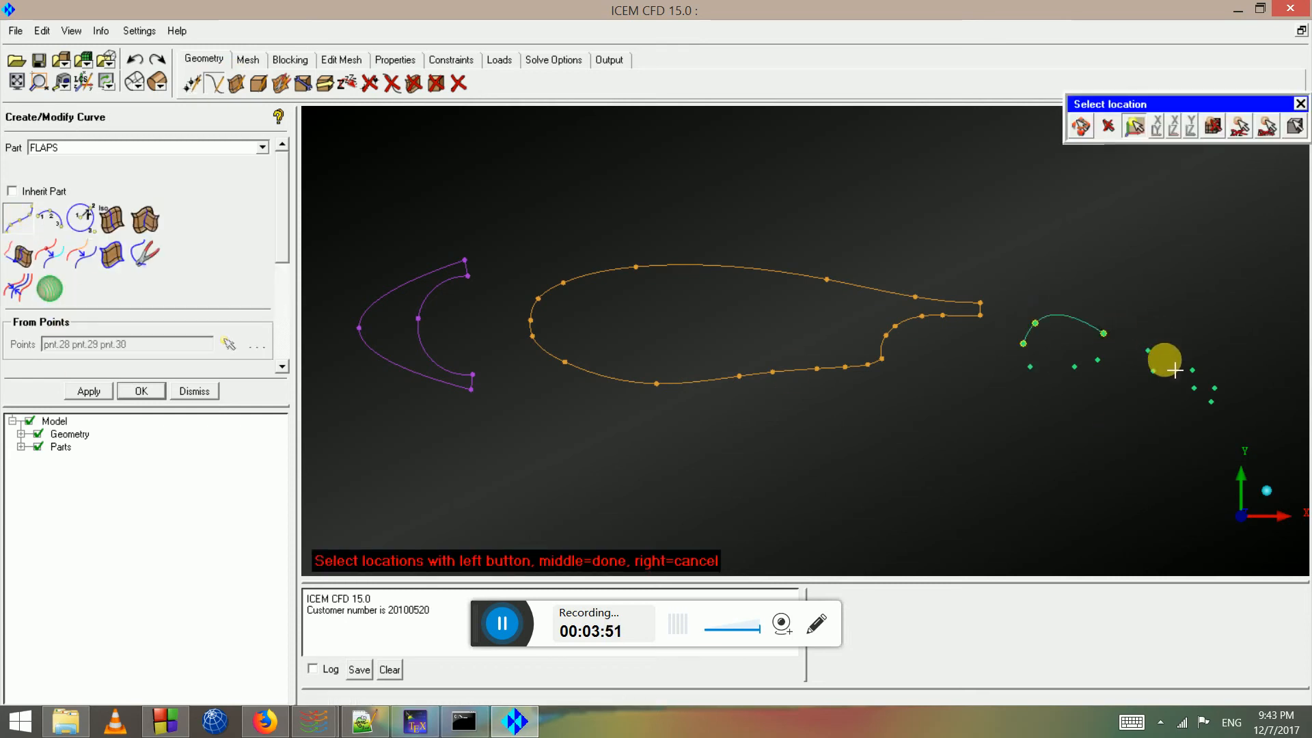
click(1154, 351)
click(1193, 370)
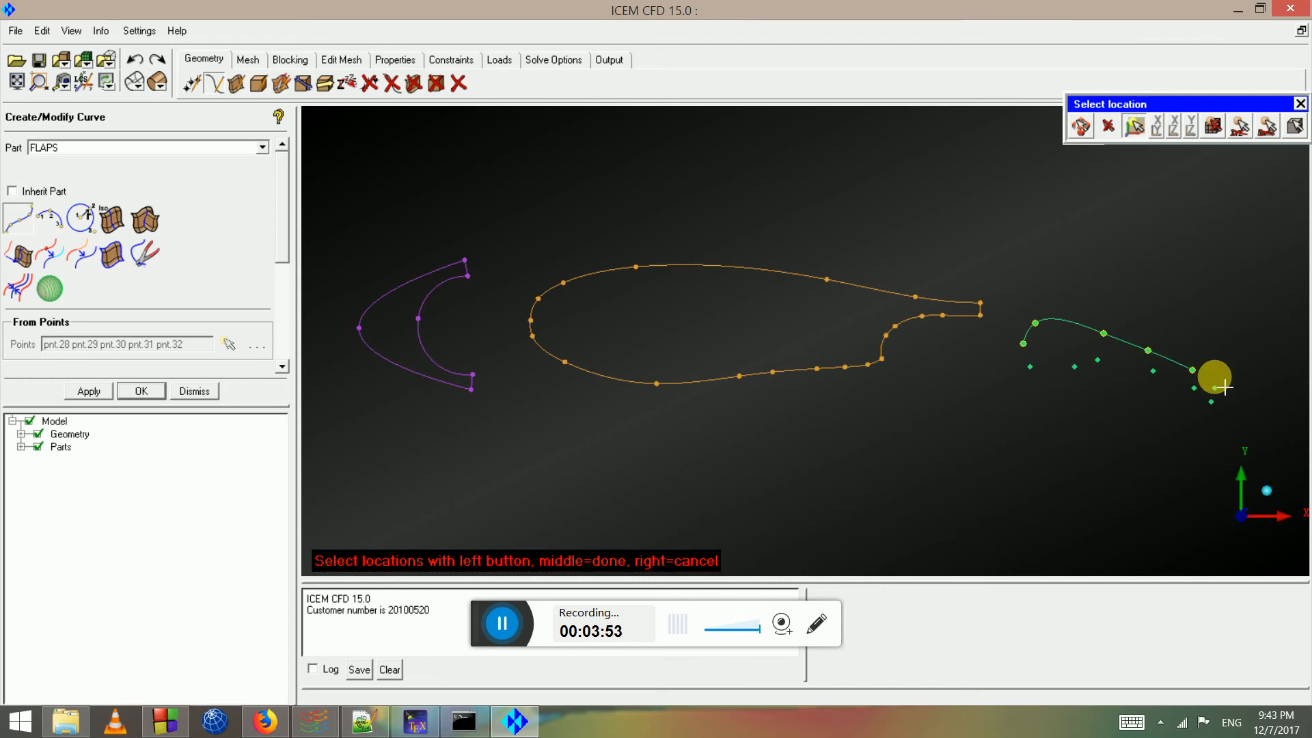
click(1214, 389)
middle_click(1228, 392)
Close the flap's blunt trailing edge with a short line between its upper and lower points
click(1214, 389)
click(1211, 401)
middle_click(1200, 398)
double_click(1195, 390)
click(1153, 372)
click(1100, 364)
click(1075, 368)
click(1029, 366)
right_click(1147, 411)
right_click(1174, 406)
right_click(1185, 402)
right_click(1188, 402)
right_click(1189, 404)
right_click(1195, 407)
right_click(1201, 408)
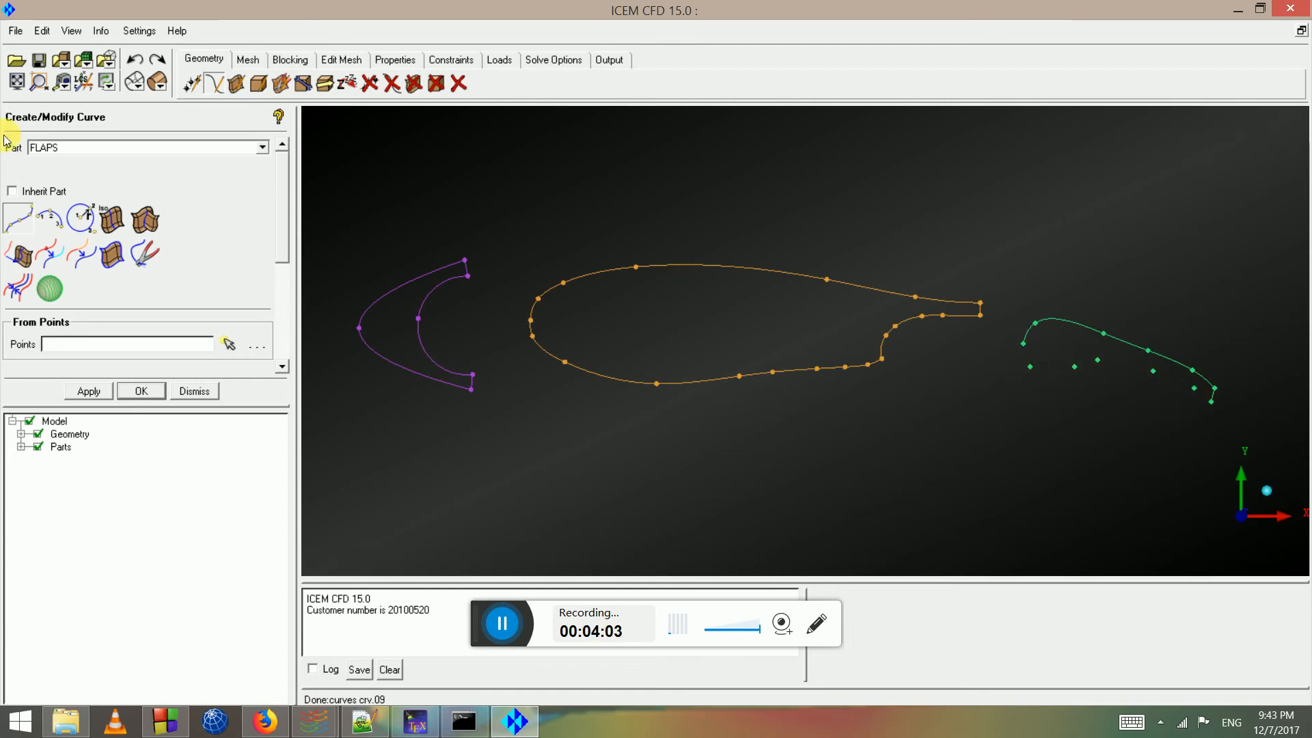
Create the flap's lower surface curve from the lower trailing edge point through the underside points to the nose, closing the outline
click(19, 217)
click(1212, 402)
click(1195, 388)
click(1152, 370)
click(1098, 360)
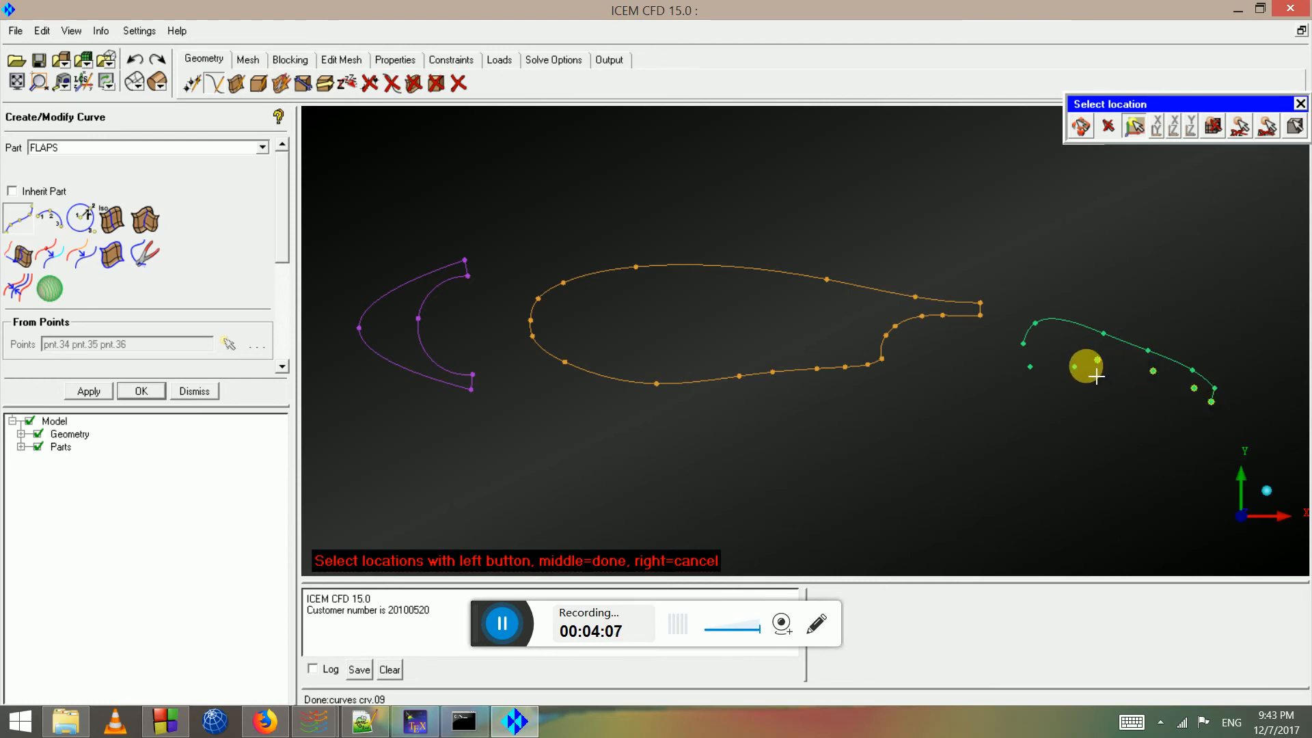
click(1072, 369)
click(1027, 367)
click(1021, 346)
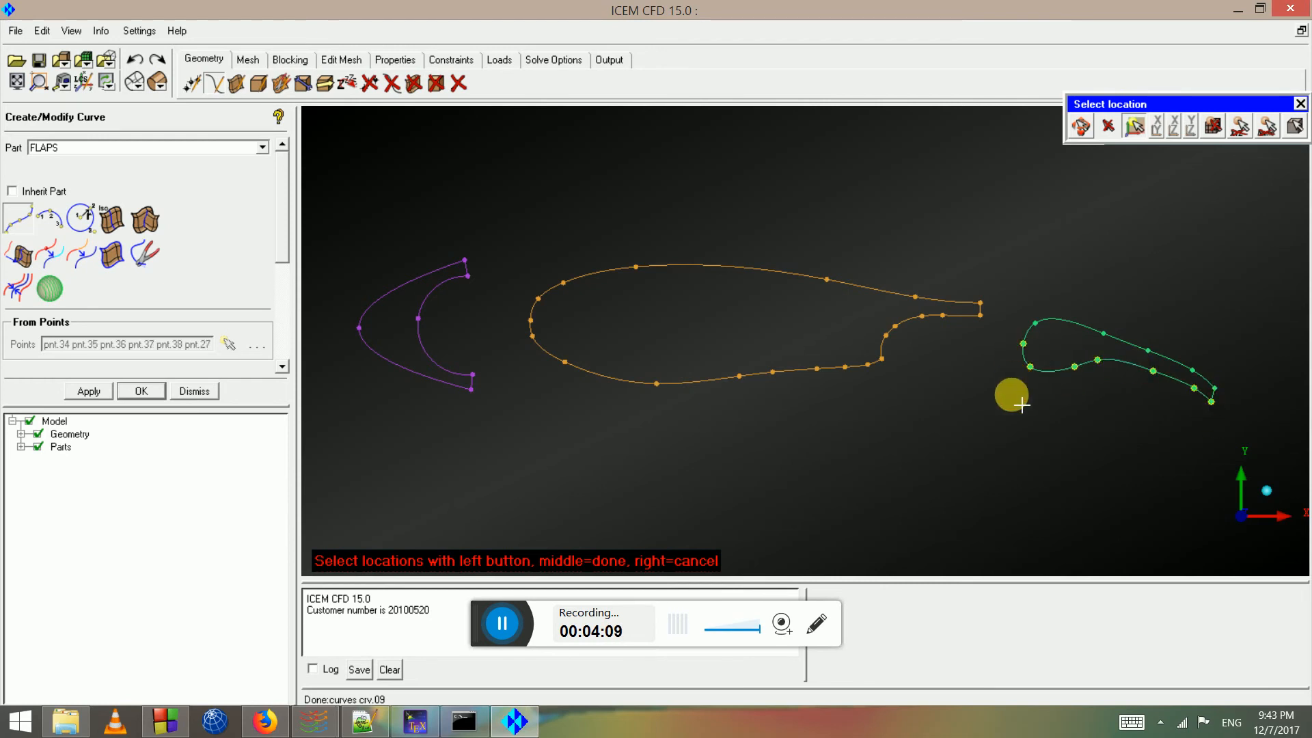
middle_click(1010, 393)
In a new part named INLET, place two domain corner points far upstream of the airfoil, one below and one above it
scroll(1008, 375, down, 2)
scroll(1007, 375, up, 2)
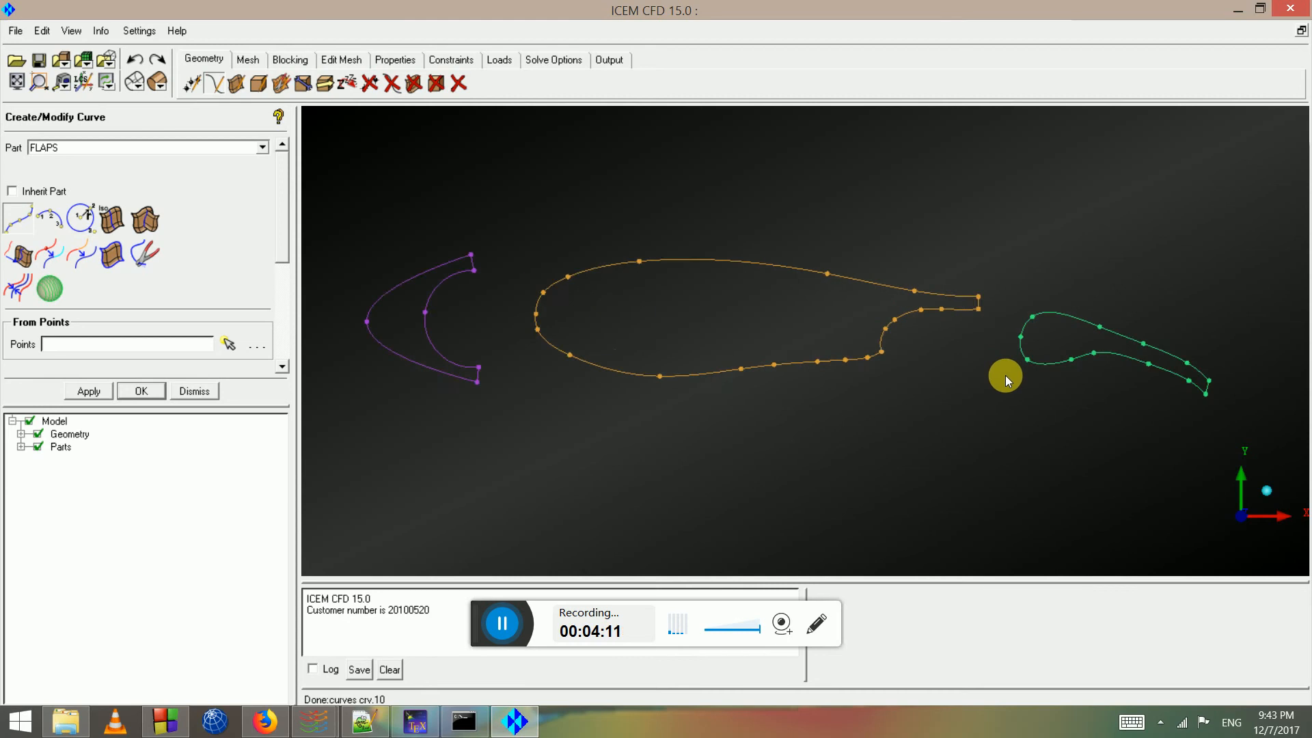
scroll(1002, 376, down, 1)
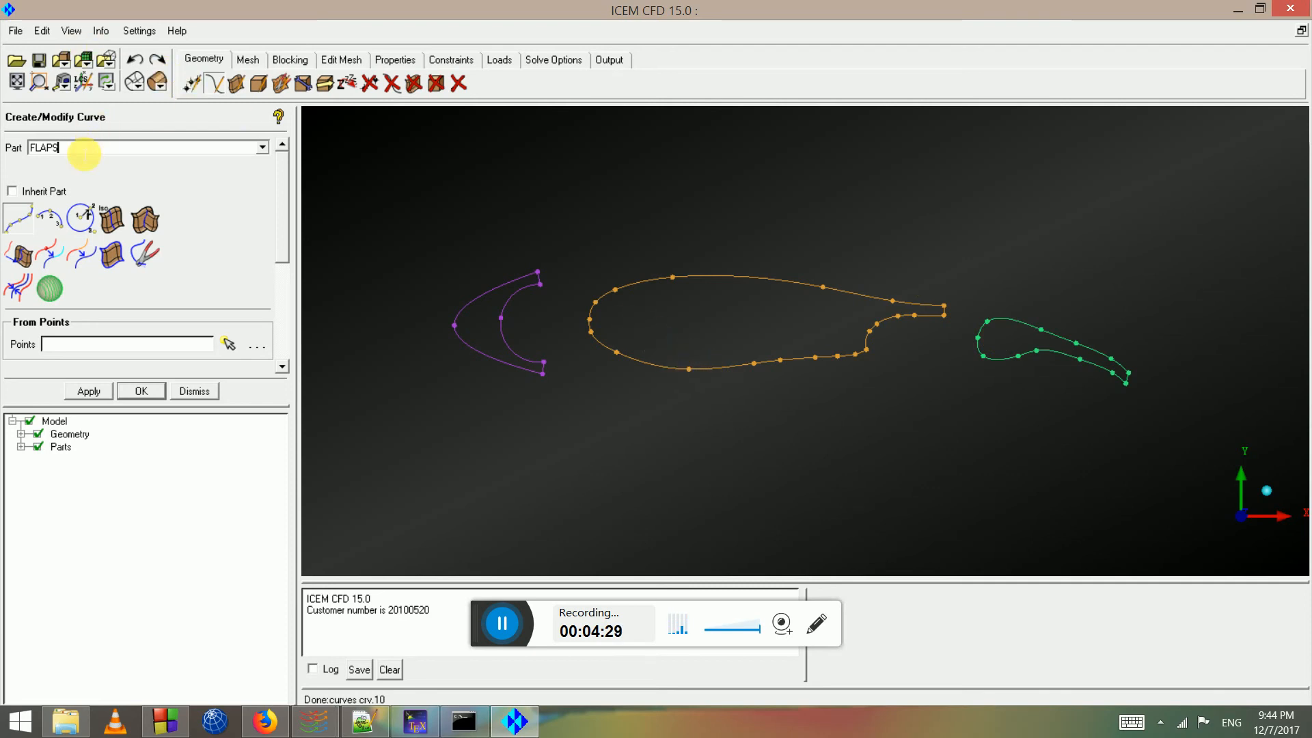
drag(96, 151, 2, 146)
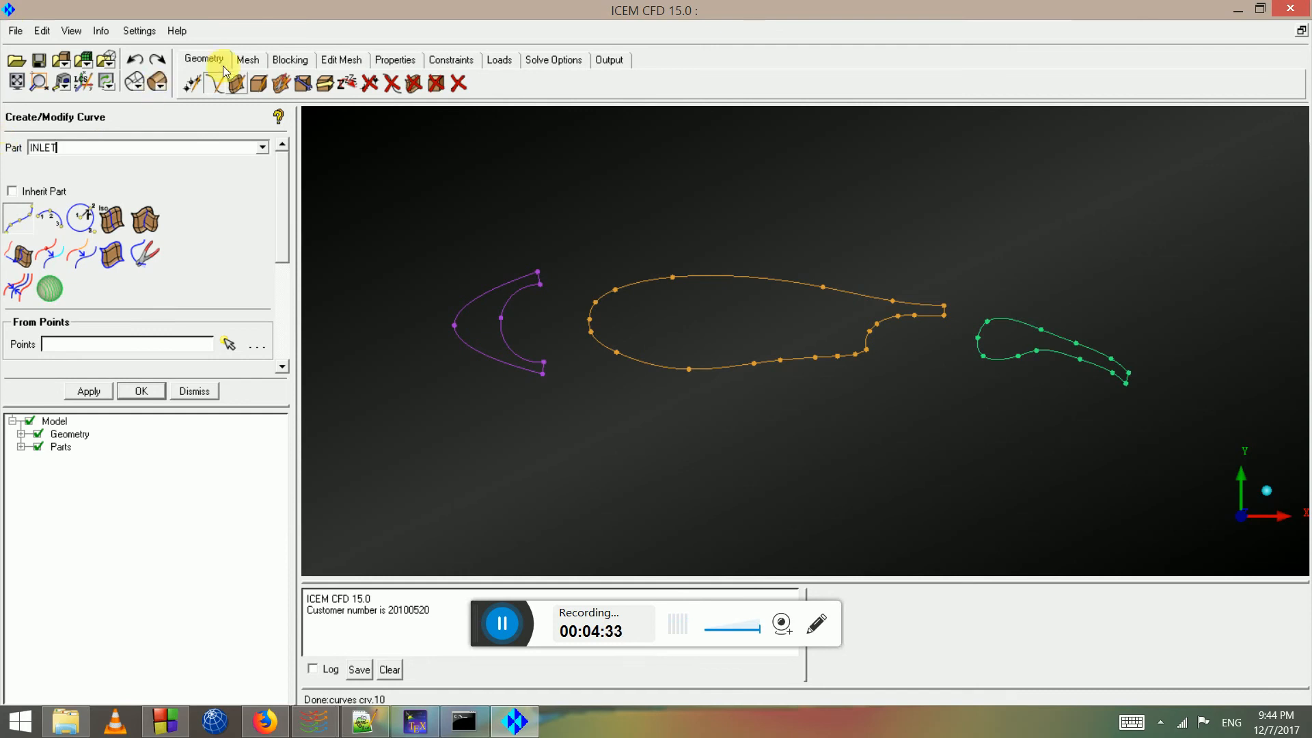
click(190, 85)
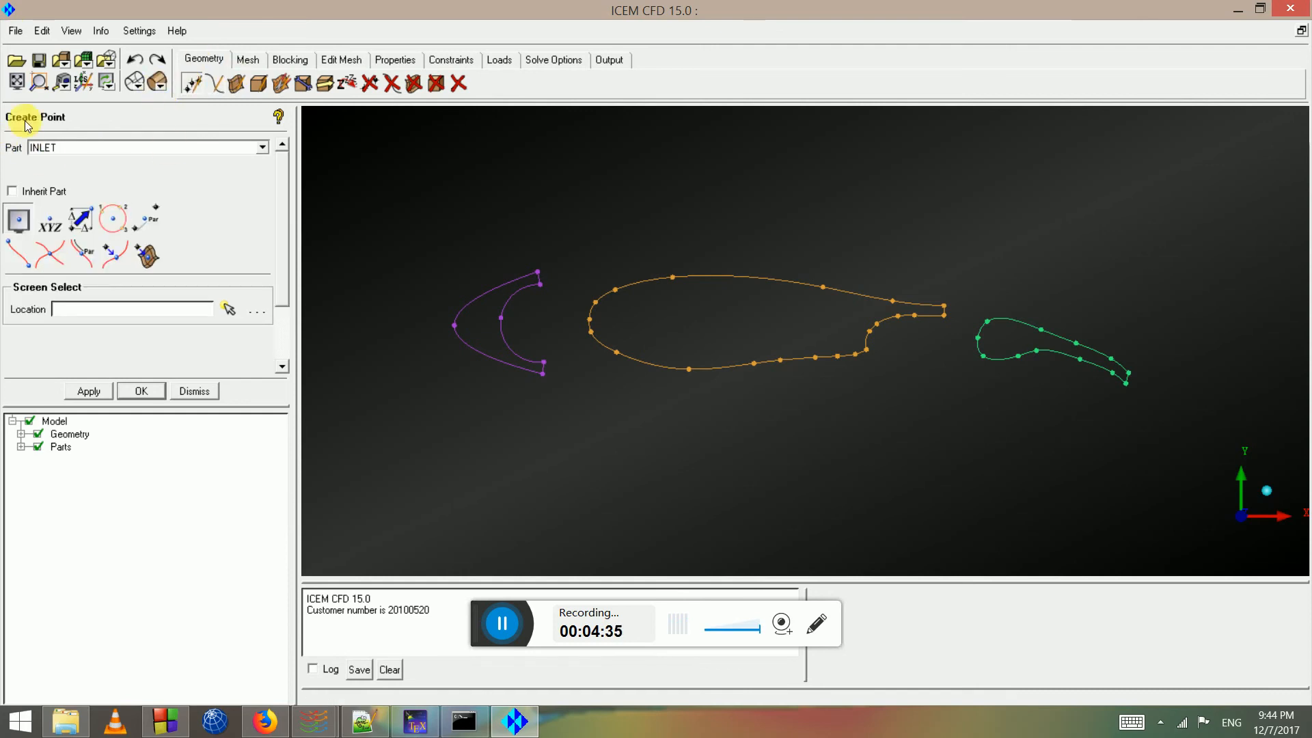
click(20, 91)
scroll(492, 400, down, 8)
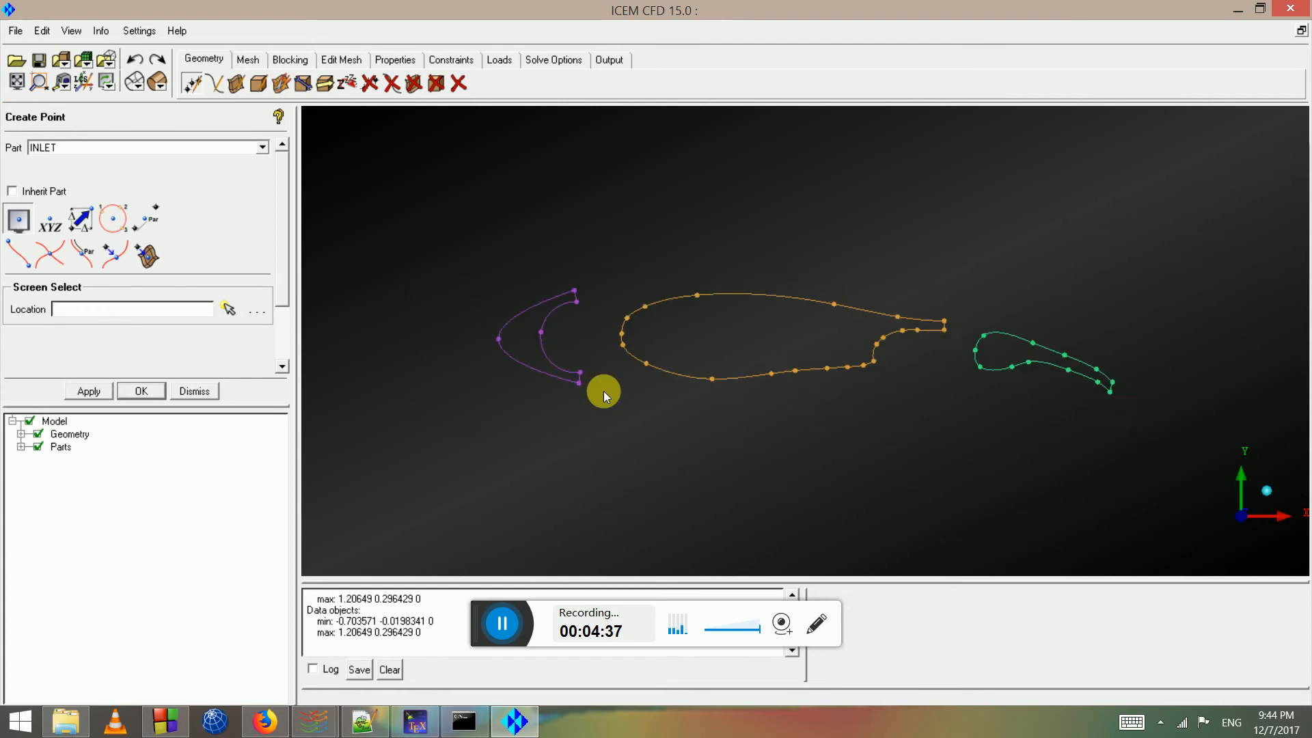
scroll(738, 377, down, 3)
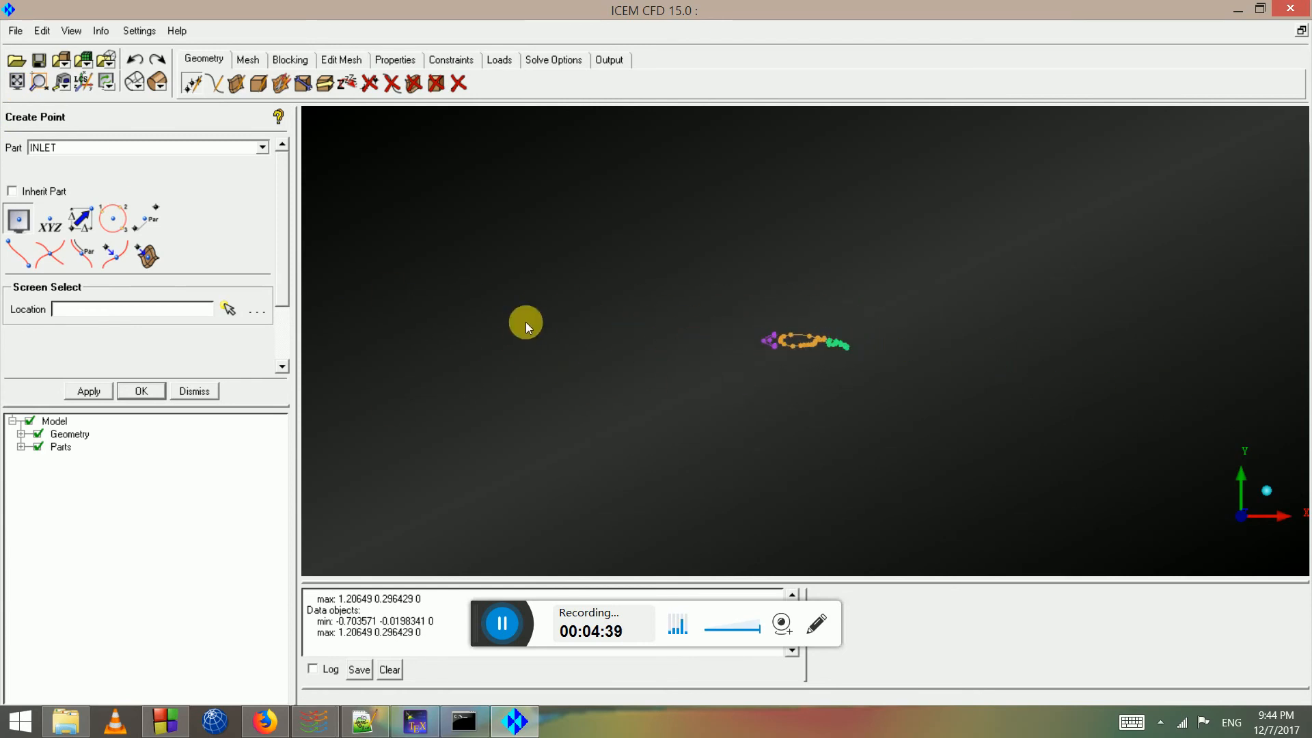
click(18, 218)
scroll(724, 464, down, 2)
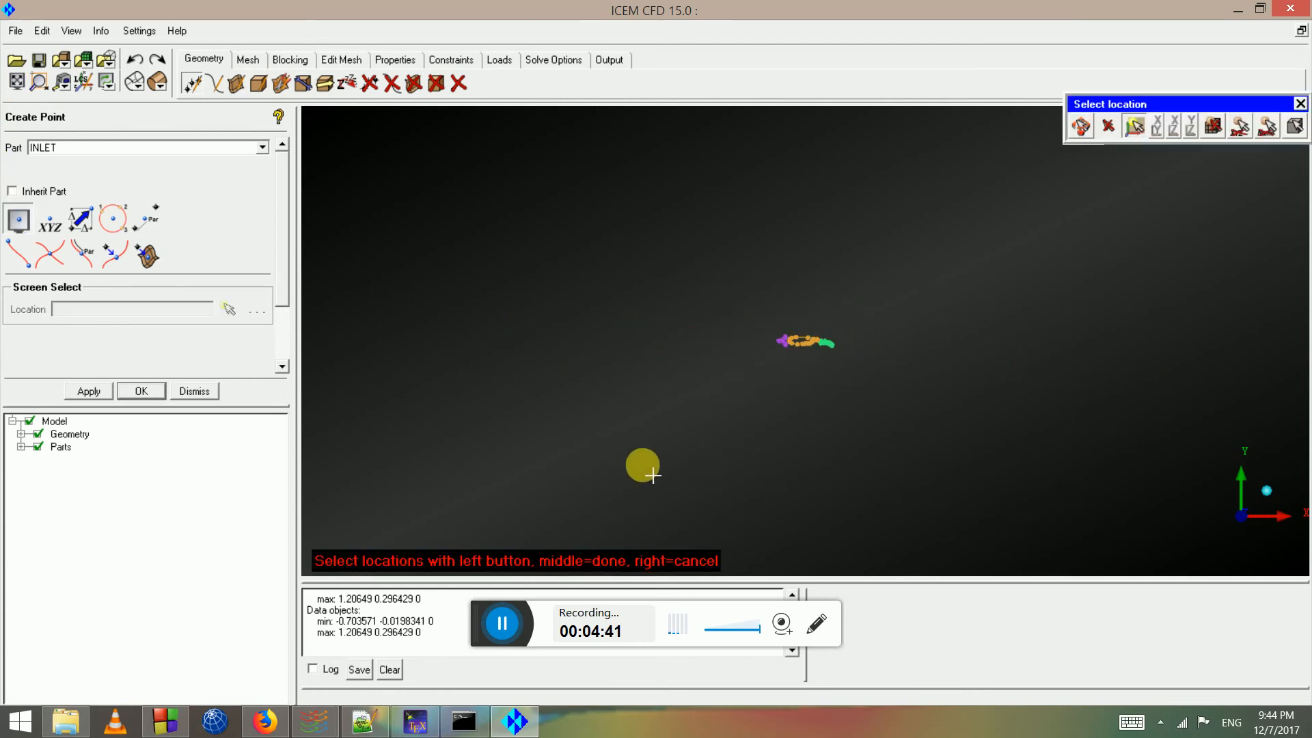
click(560, 469)
click(550, 175)
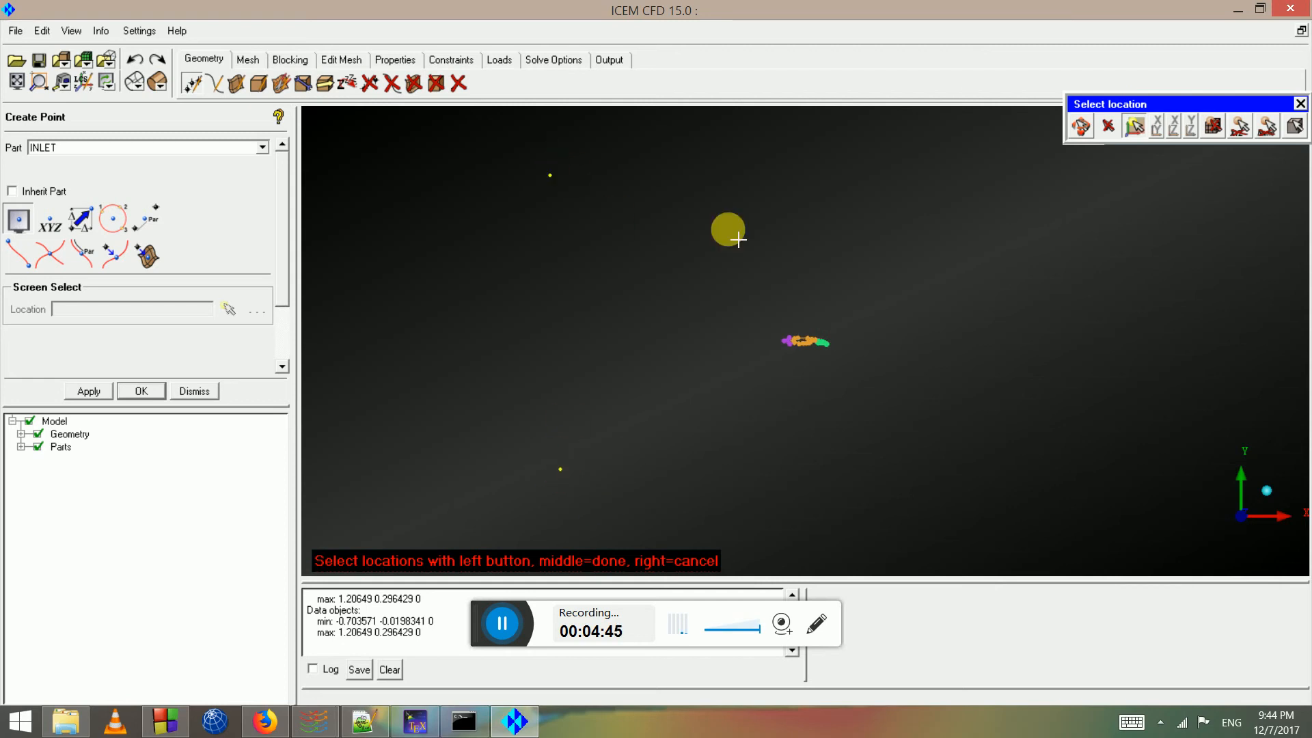
middle_click(914, 237)
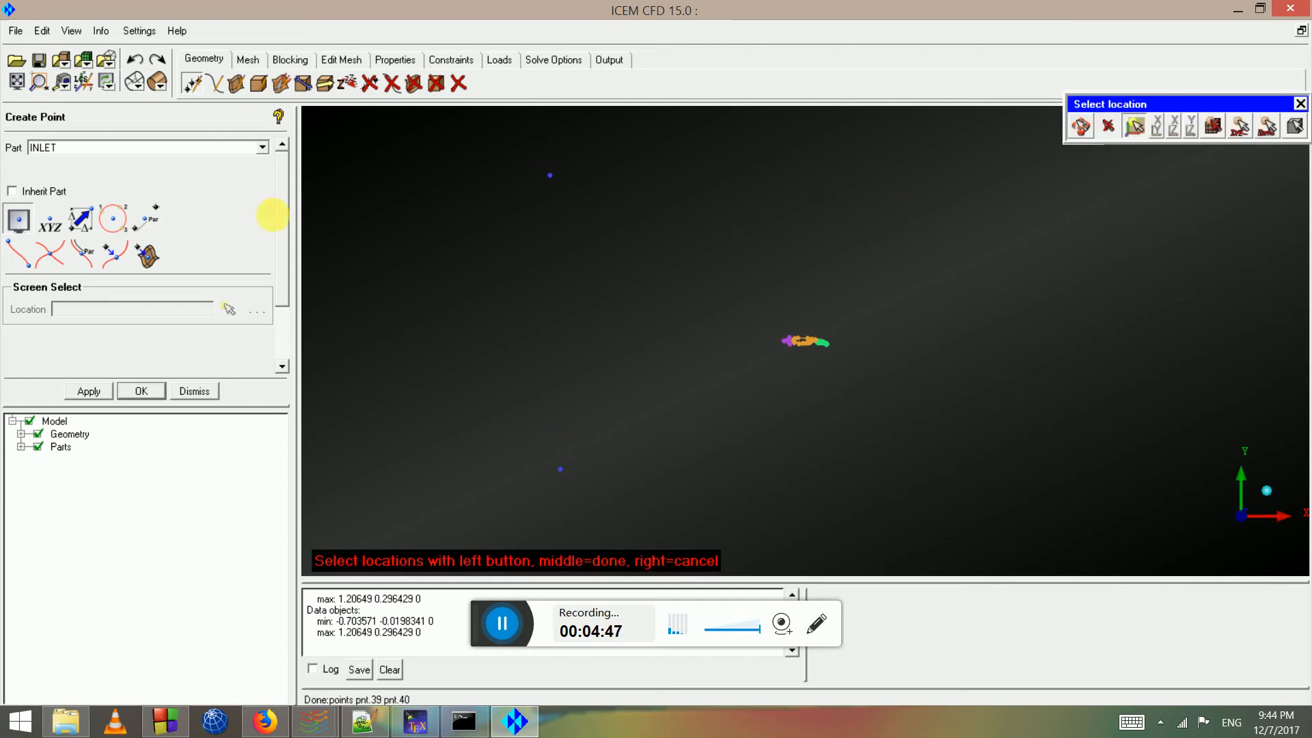
In a new part named OUTLET, place two domain corner points far downstream of the airfoil, one below and one above it
double_click(76, 149)
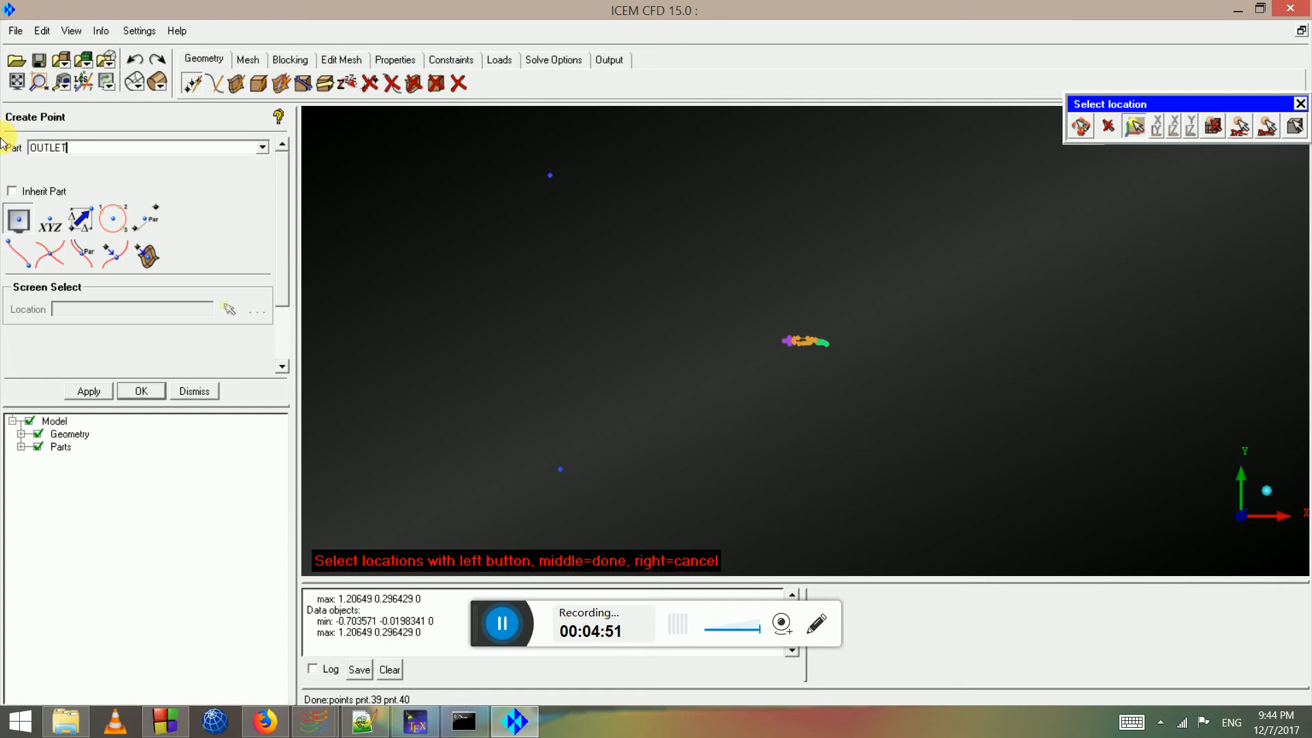
click(18, 229)
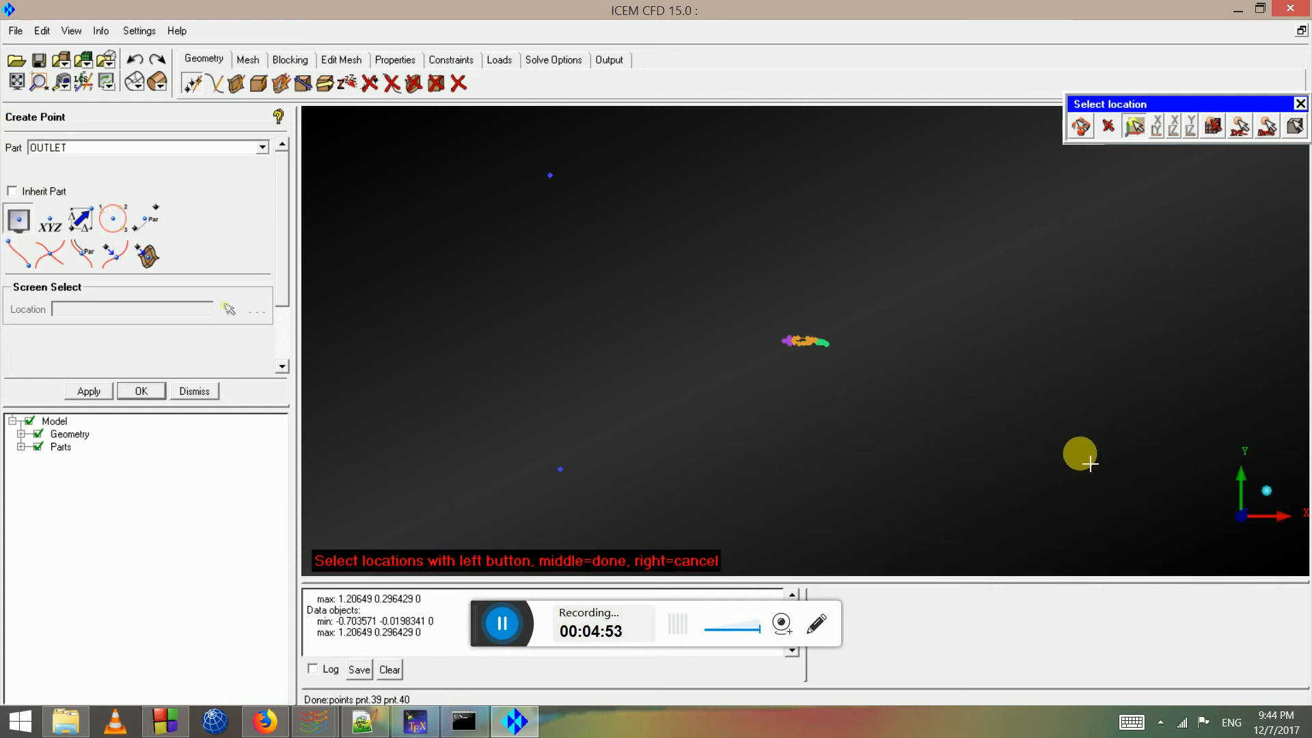
click(983, 461)
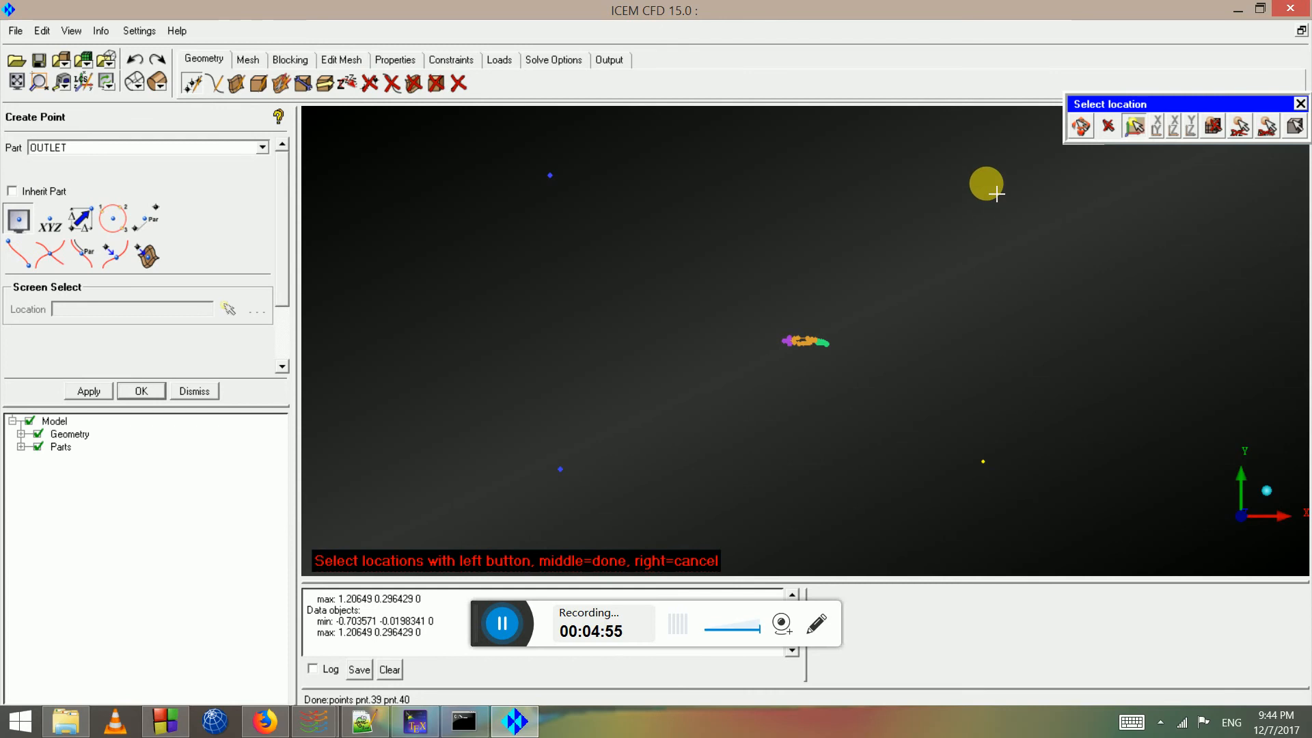
click(985, 184)
middle_click(1032, 298)
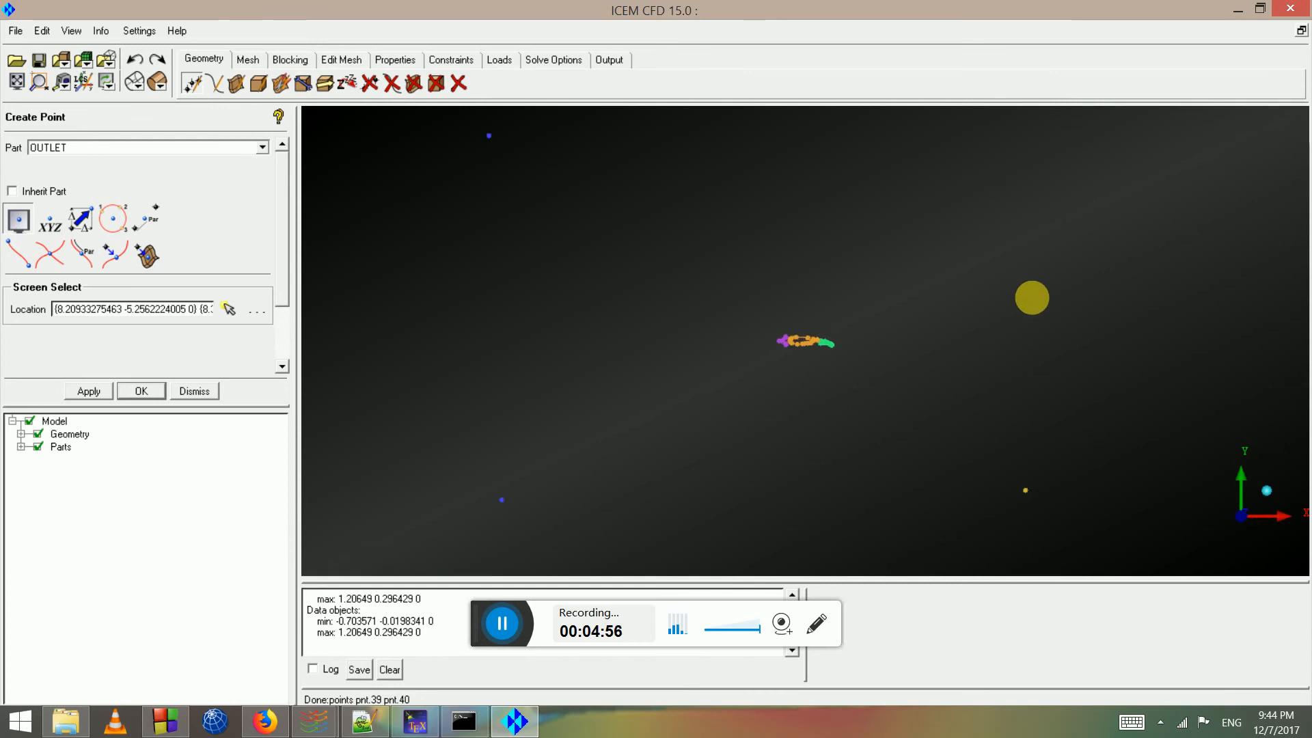
Create the inlet boundary line between the two upstream corner points, assigned to the inlet part
click(213, 84)
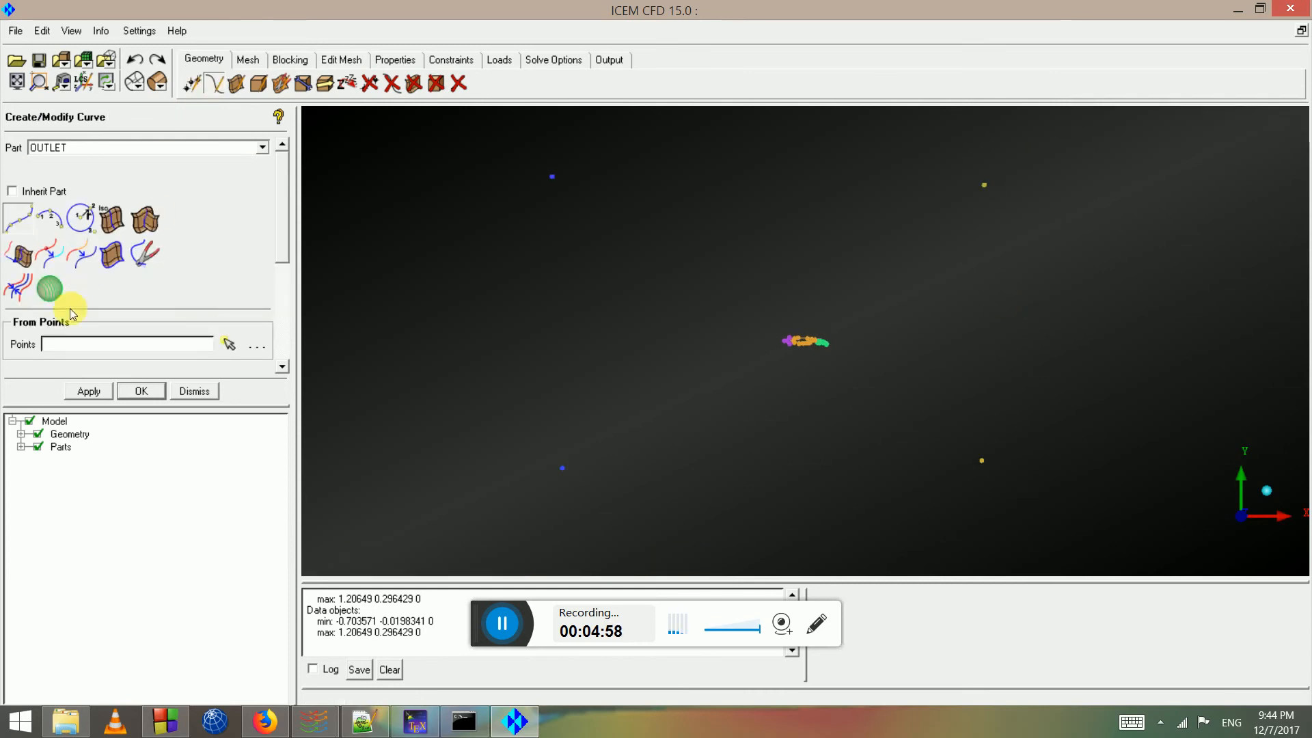
double_click(94, 152)
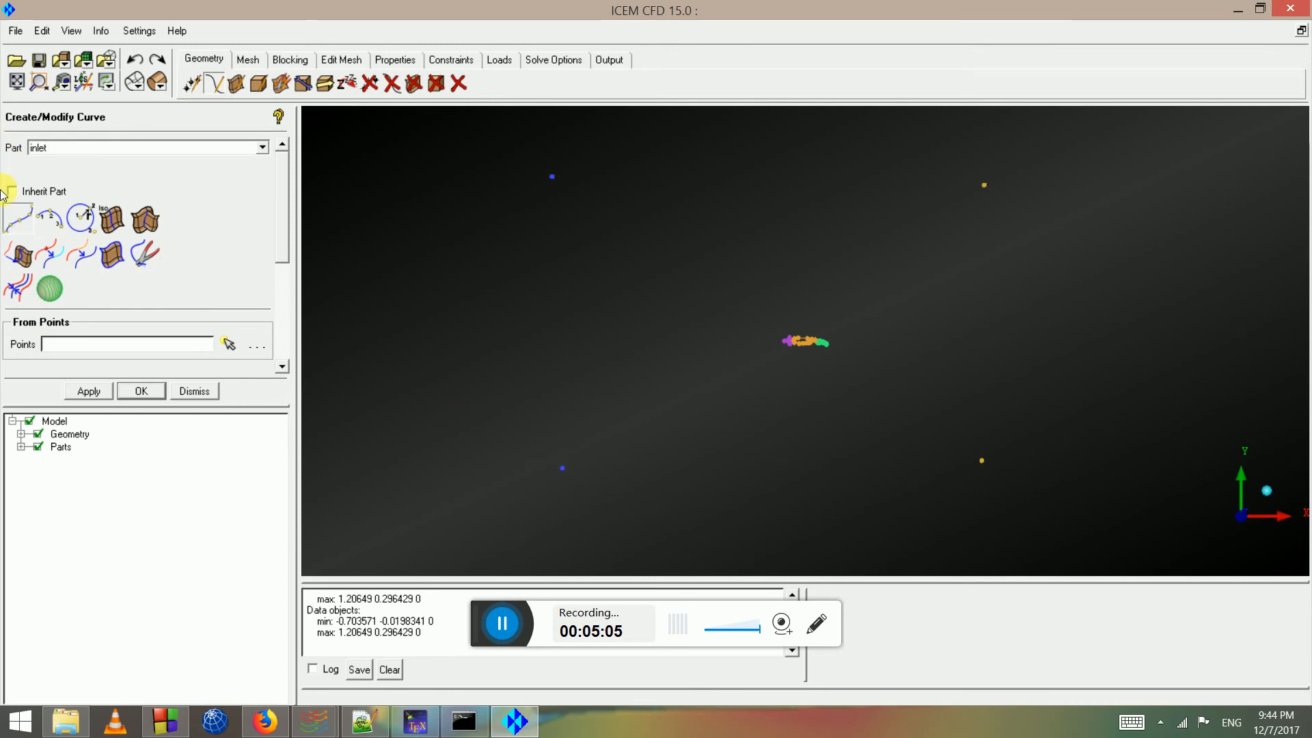
click(228, 344)
click(562, 468)
click(554, 176)
middle_click(623, 264)
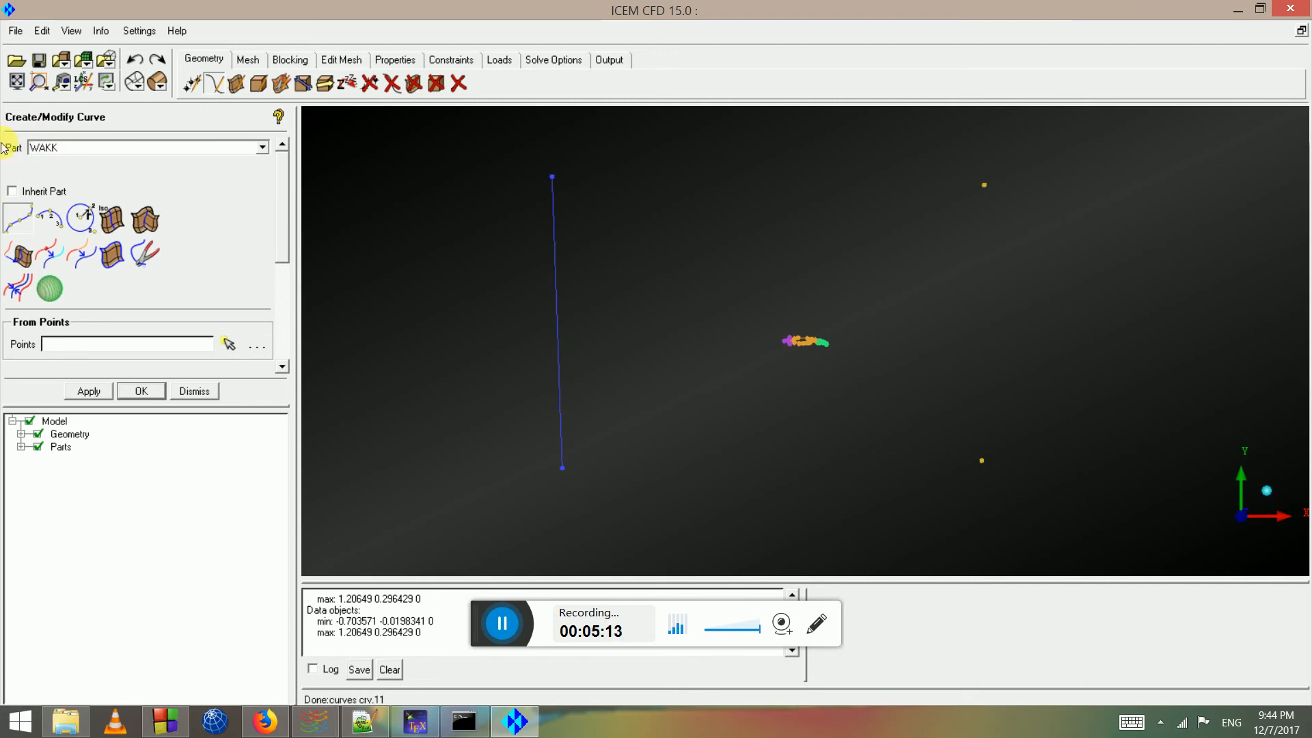
In a new part named WALLS, create the upper and lower domain boundary lines joining the upstream and downstream corner points
click(28, 212)
click(552, 177)
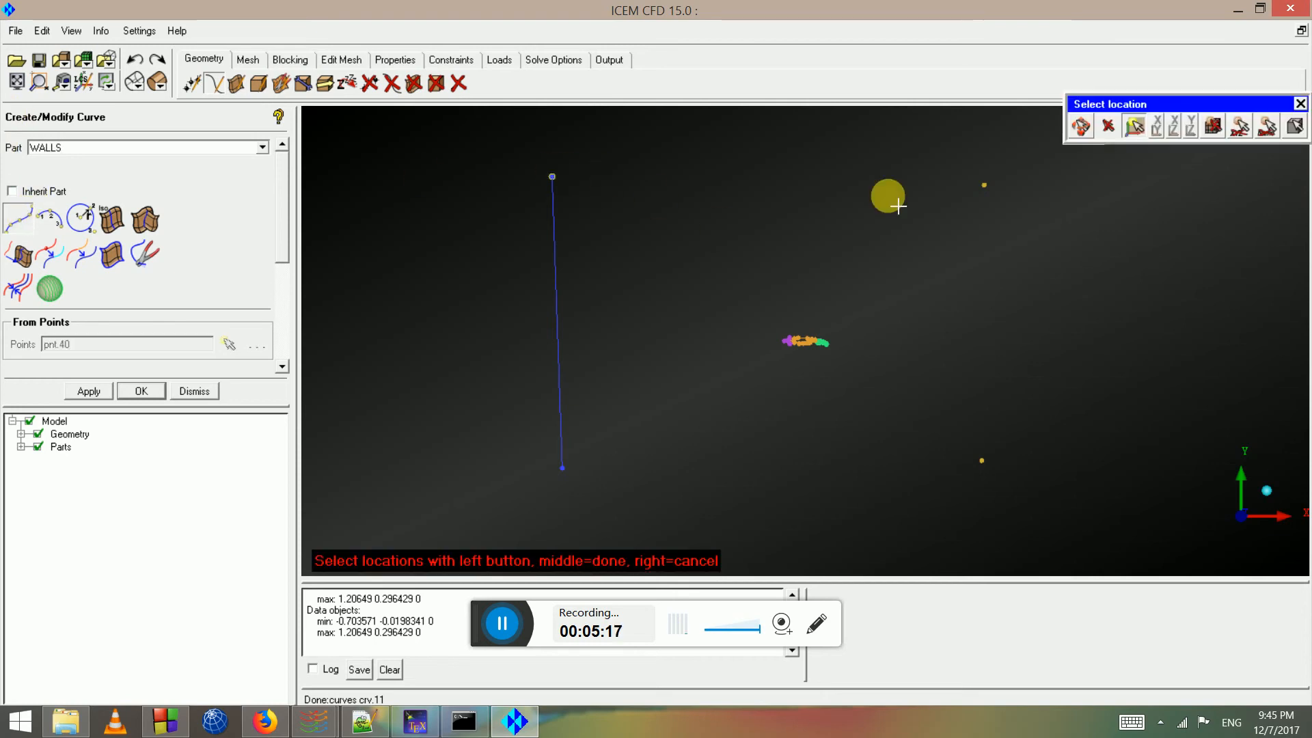
click(1006, 190)
middle_click(1001, 236)
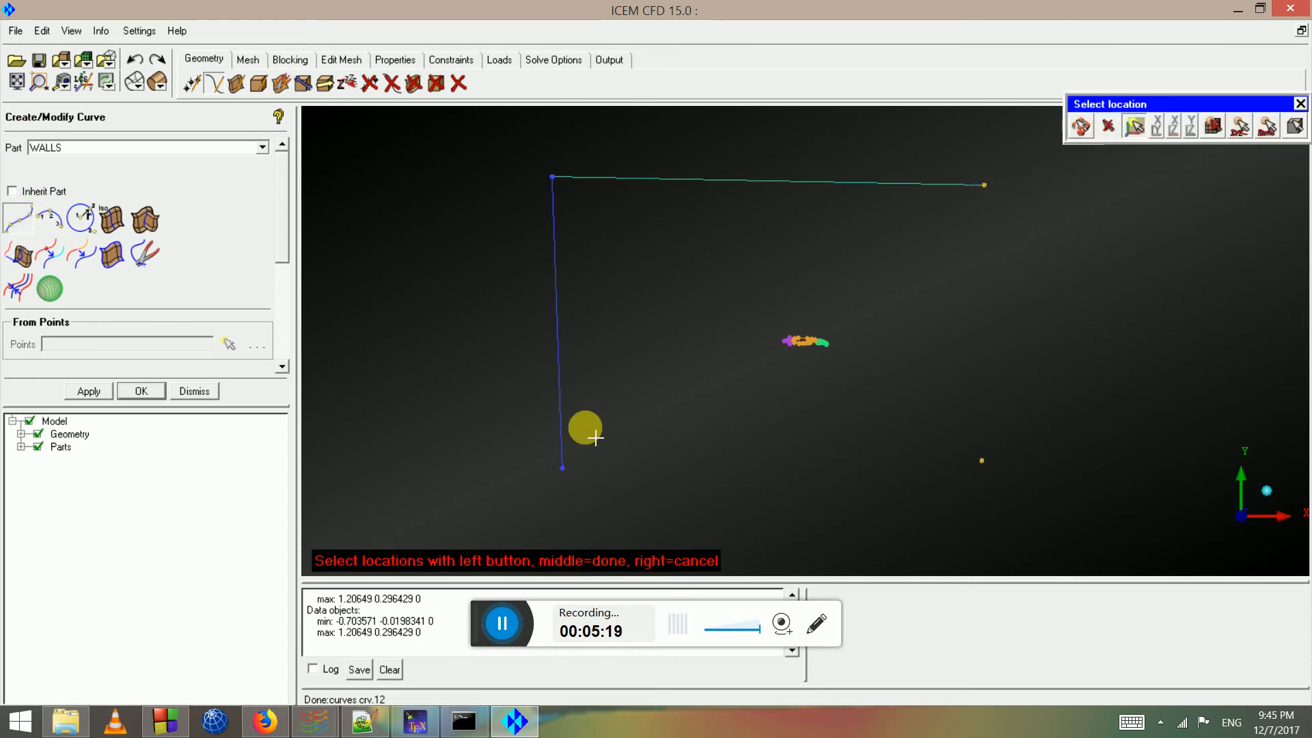
click(562, 469)
click(999, 459)
middle_click(1001, 457)
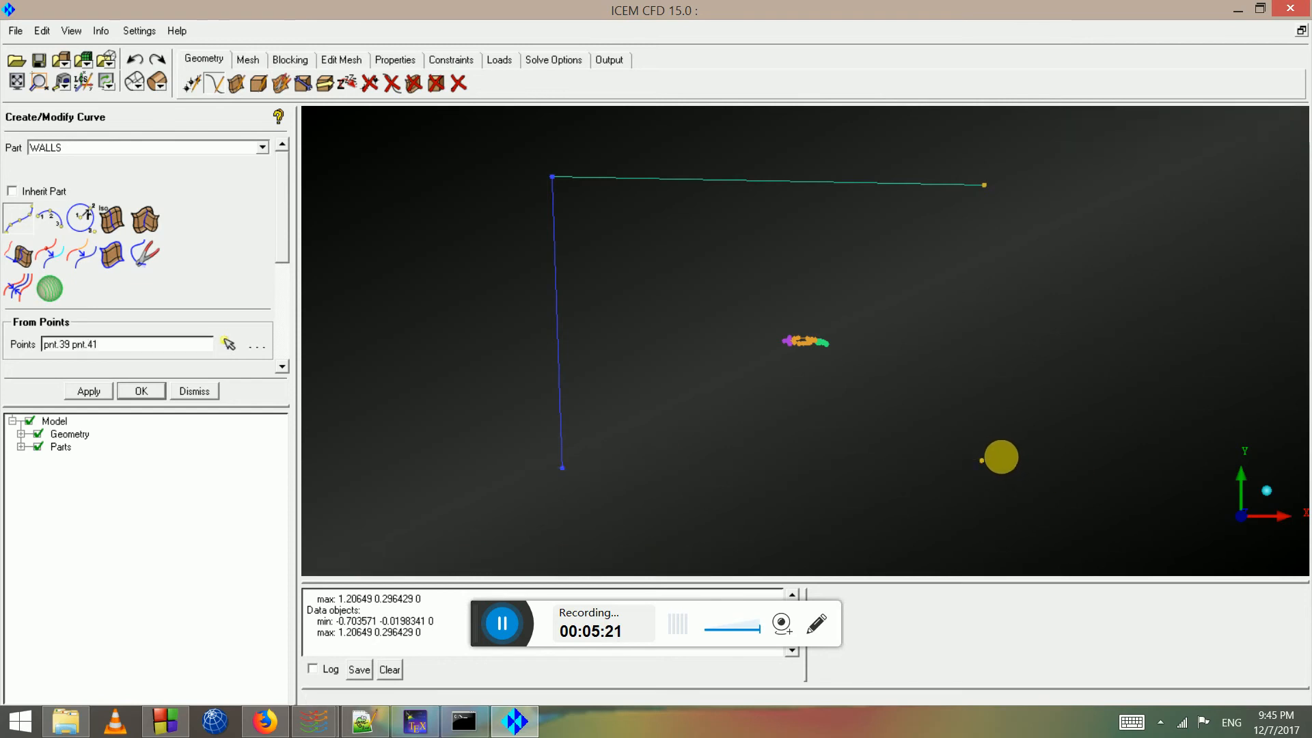
Create the outlet boundary line between the two downstream corner points, assigned to the OUTLET part
click(261, 148)
click(59, 212)
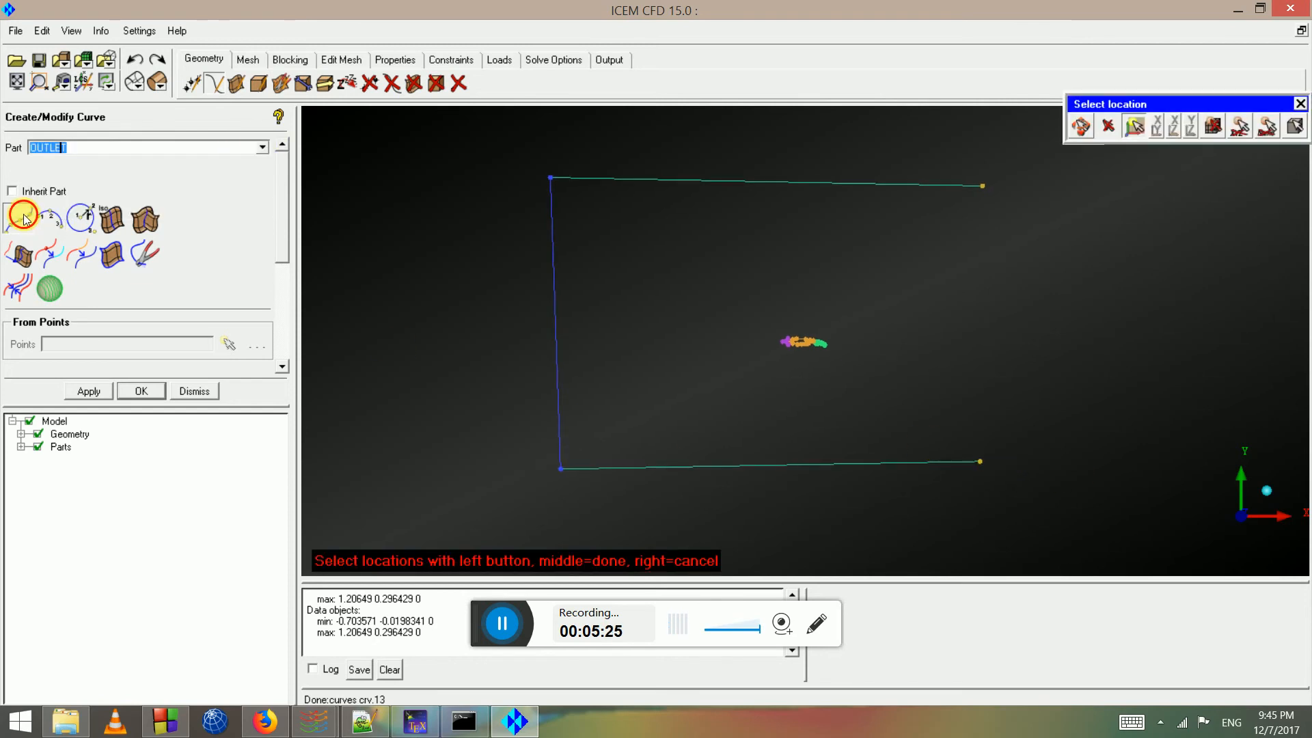
click(981, 461)
click(983, 186)
middle_click(1039, 283)
middle_click(1056, 304)
scroll(1056, 305, down, 2)
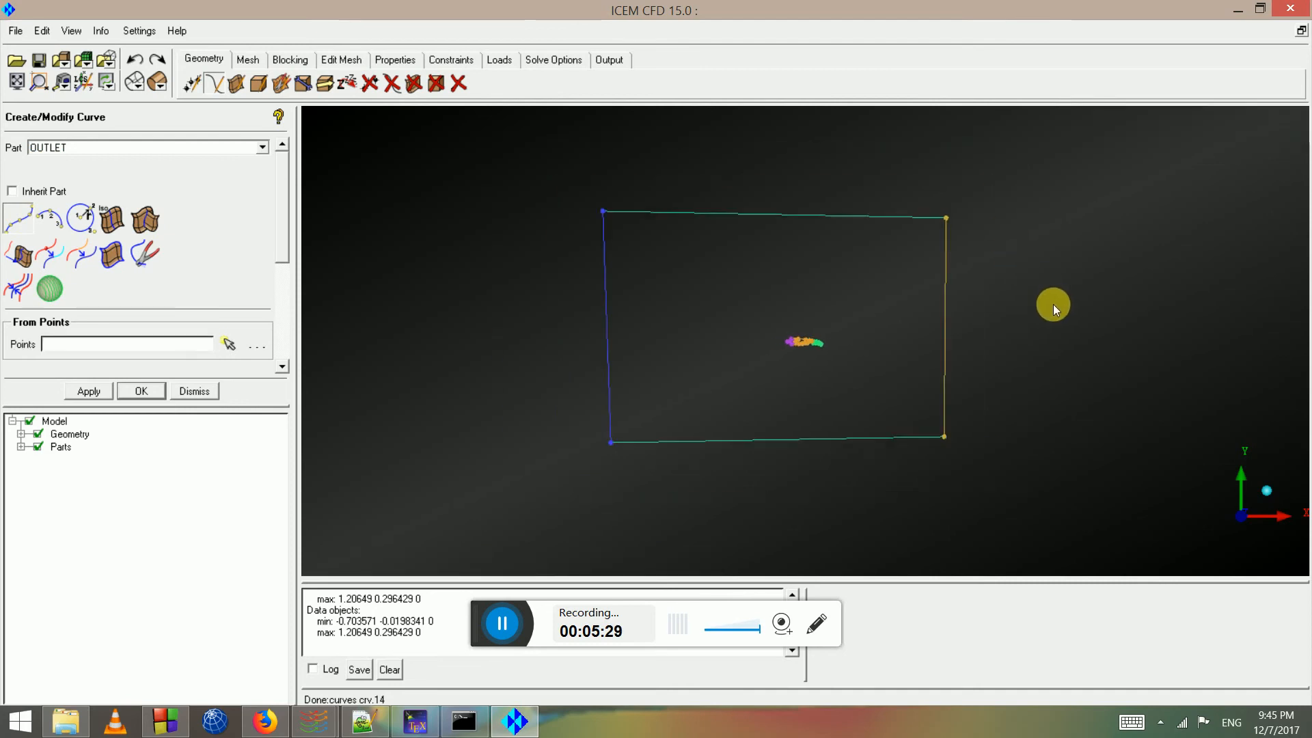
scroll(1020, 305, up, 1)
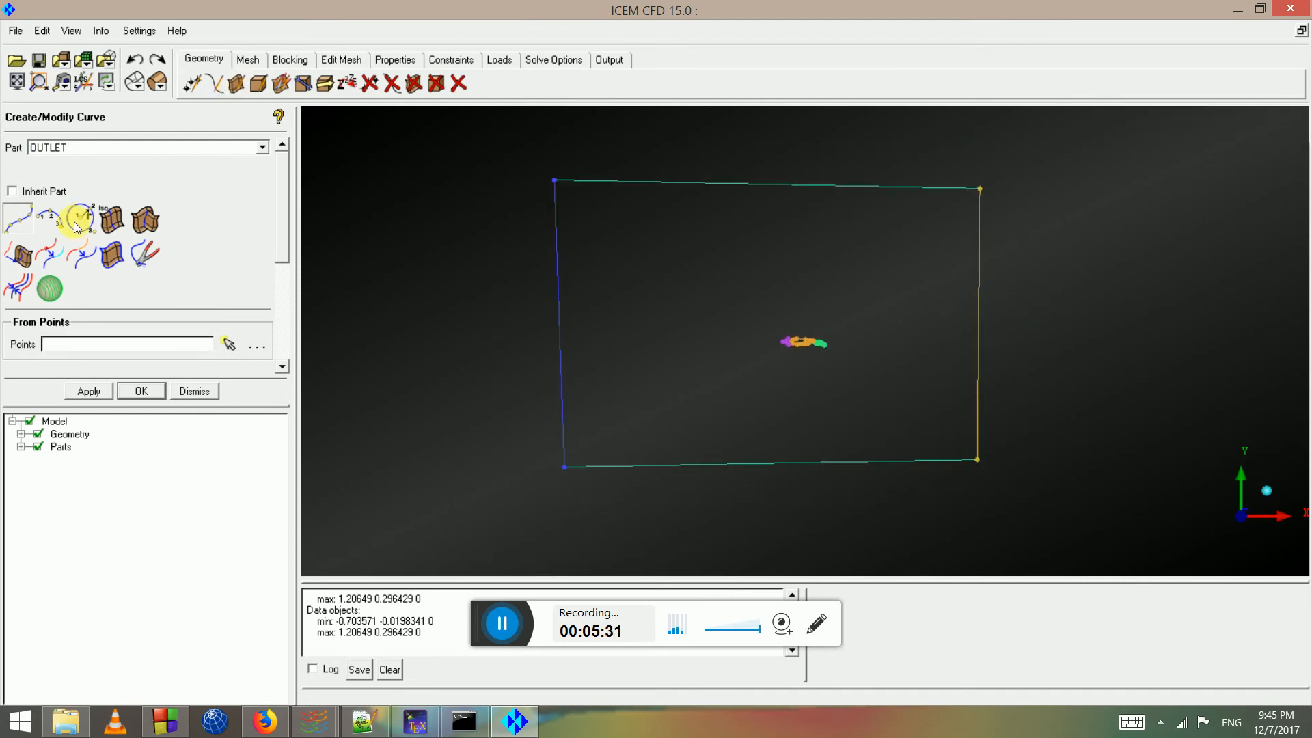
Create a simple surface from the four domain boundary curves with the From 2-4 Curves method, in a new part named FLUID
click(236, 82)
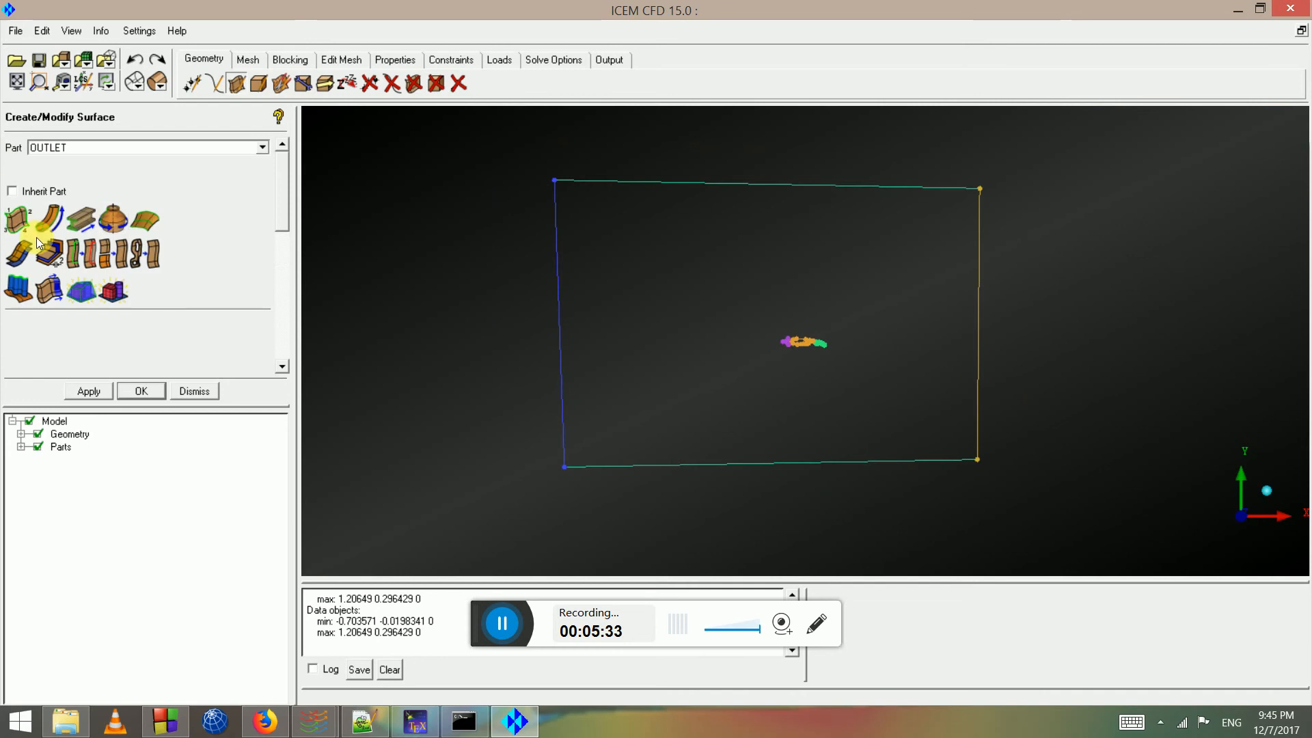
click(23, 223)
click(108, 152)
drag(108, 146, 9, 153)
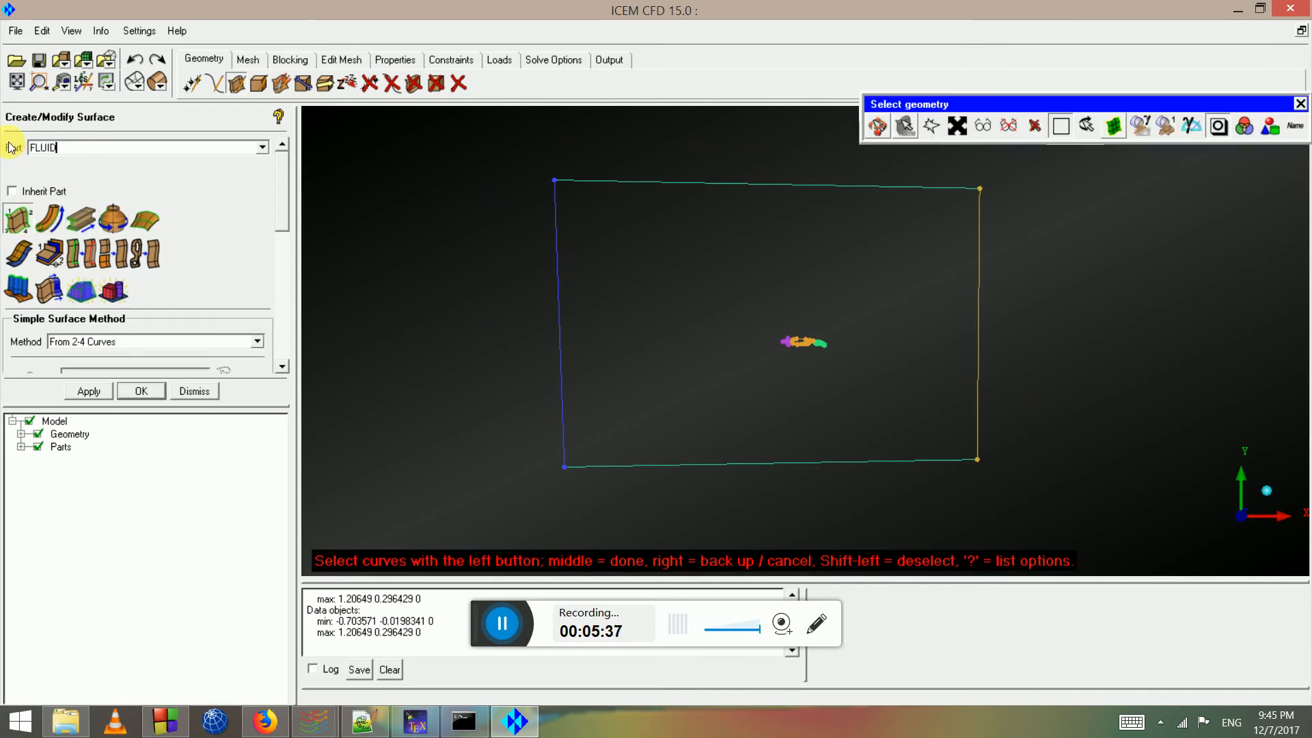
click(20, 220)
middle_click(720, 422)
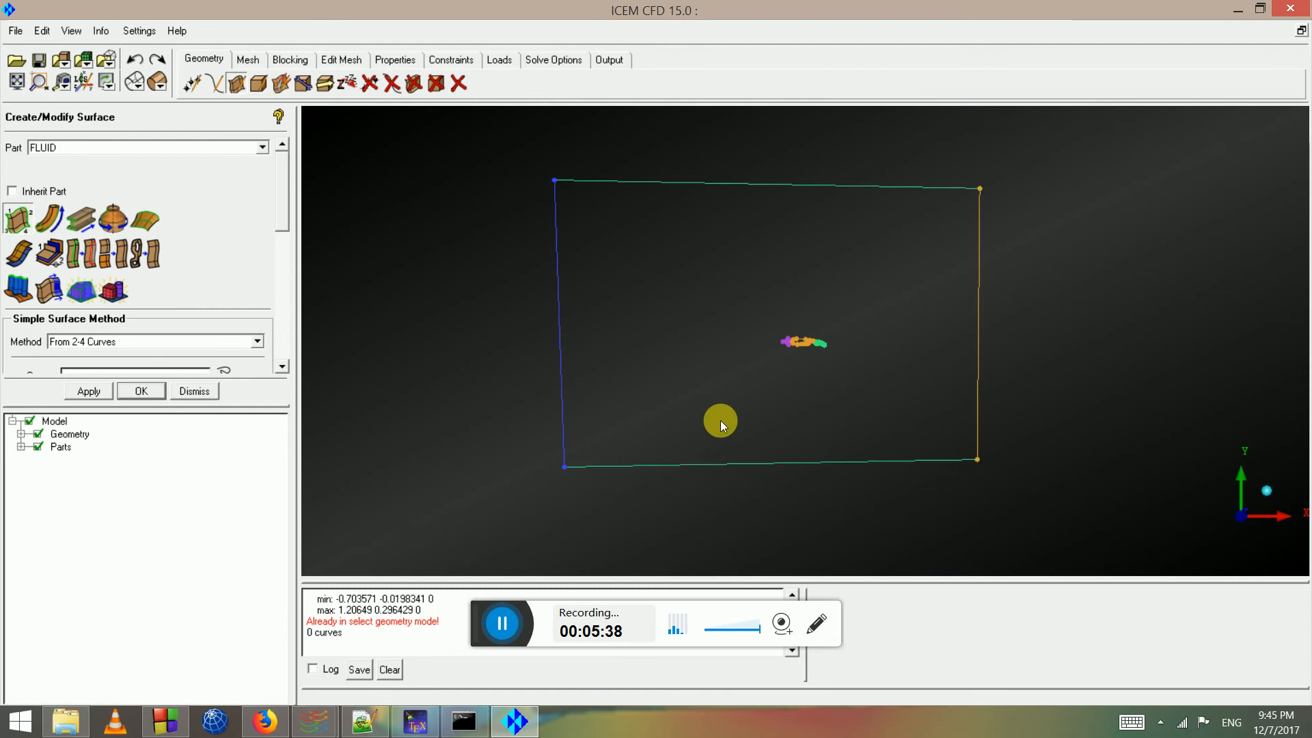
click(715, 462)
click(559, 354)
click(724, 204)
click(957, 345)
middle_click(943, 342)
middle_click(908, 350)
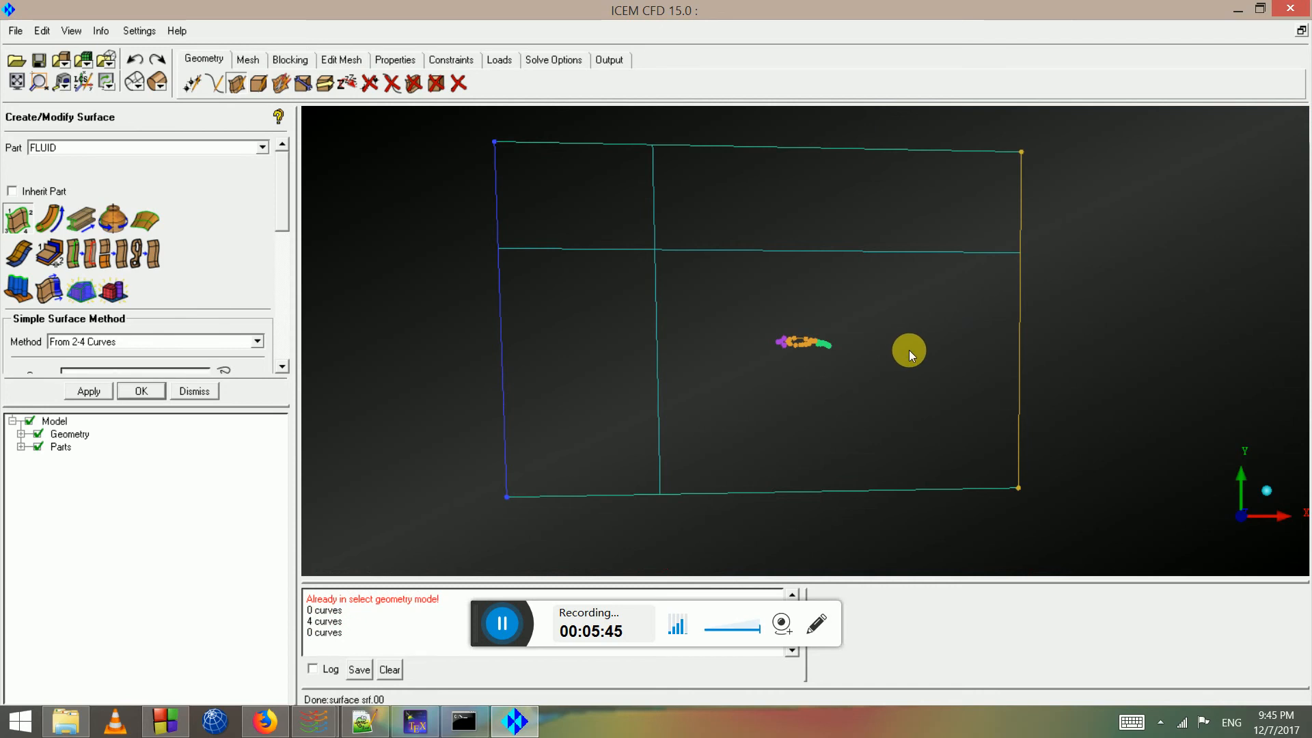
middle_drag(908, 350, 862, 332)
Start saving the project under a new name and create and open a folder named HighLift_Airfoil_Sample inside DMU_COURSES/SHORT_COURSE_IN_CFD_AERODYNAMICS
click(14, 32)
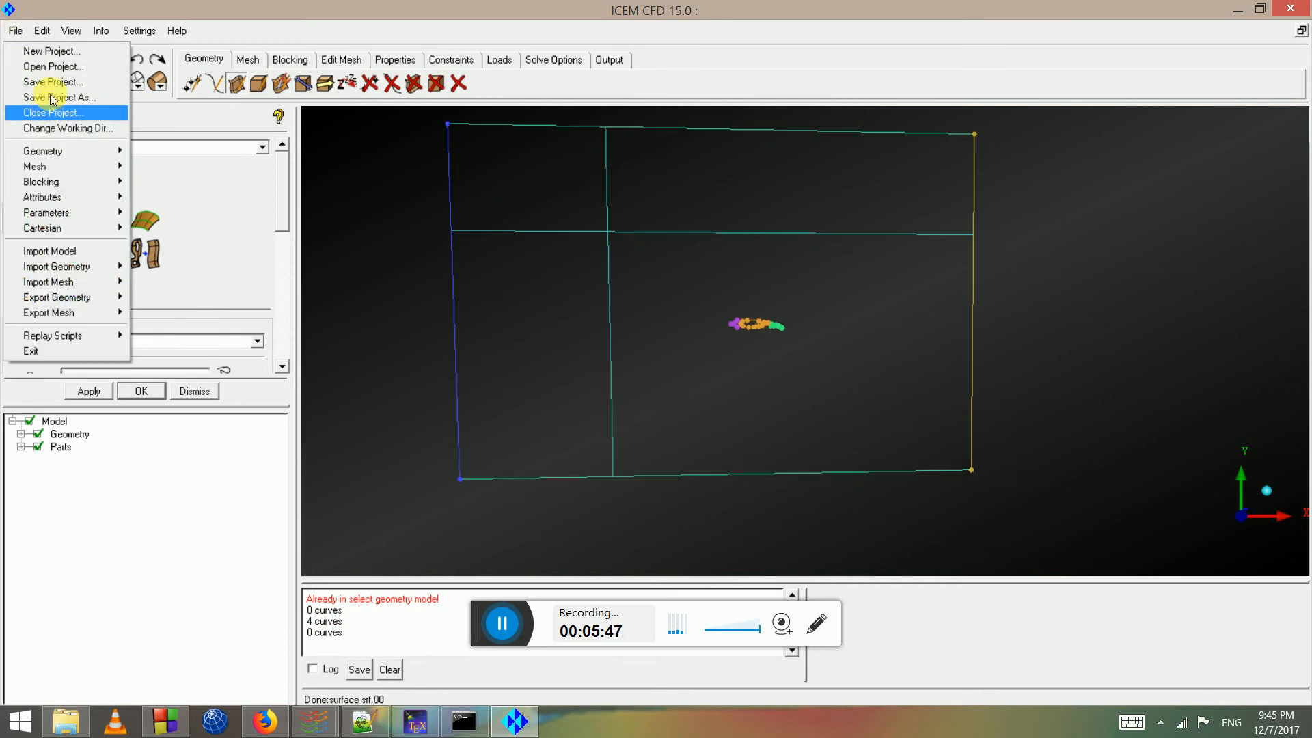
click(49, 95)
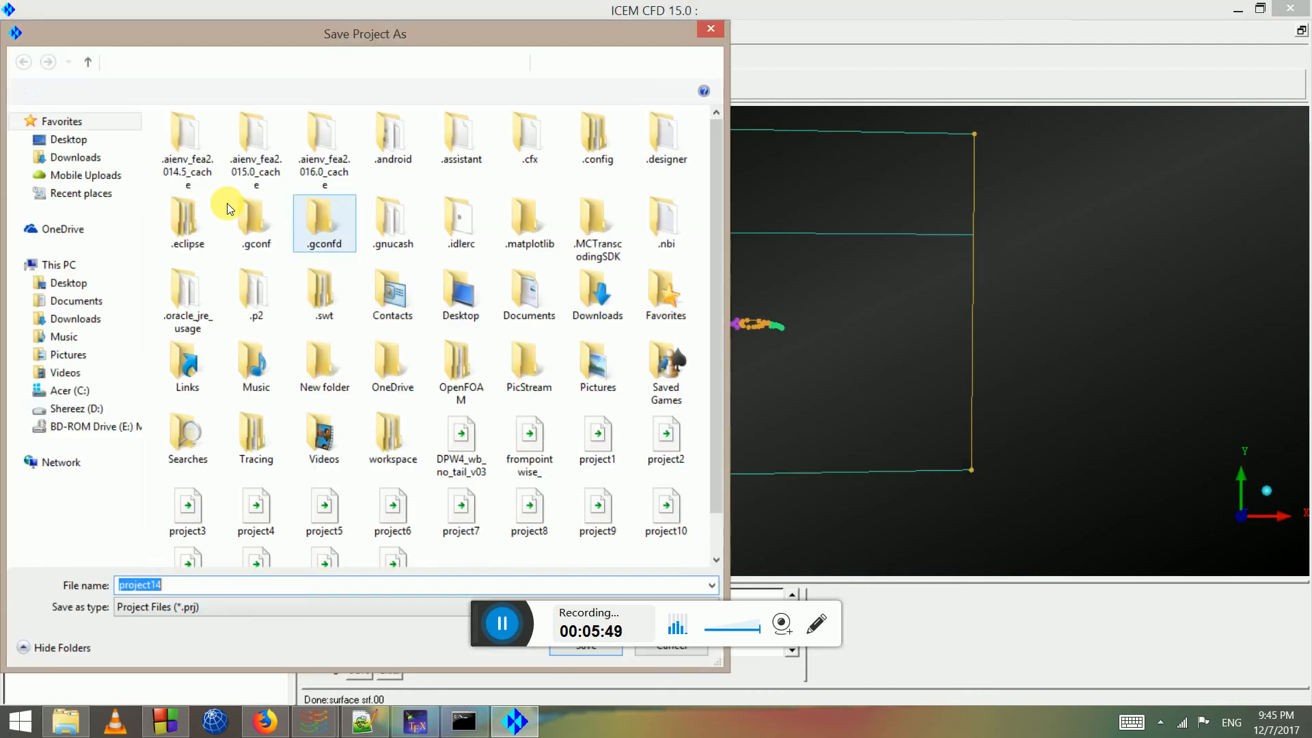
click(95, 408)
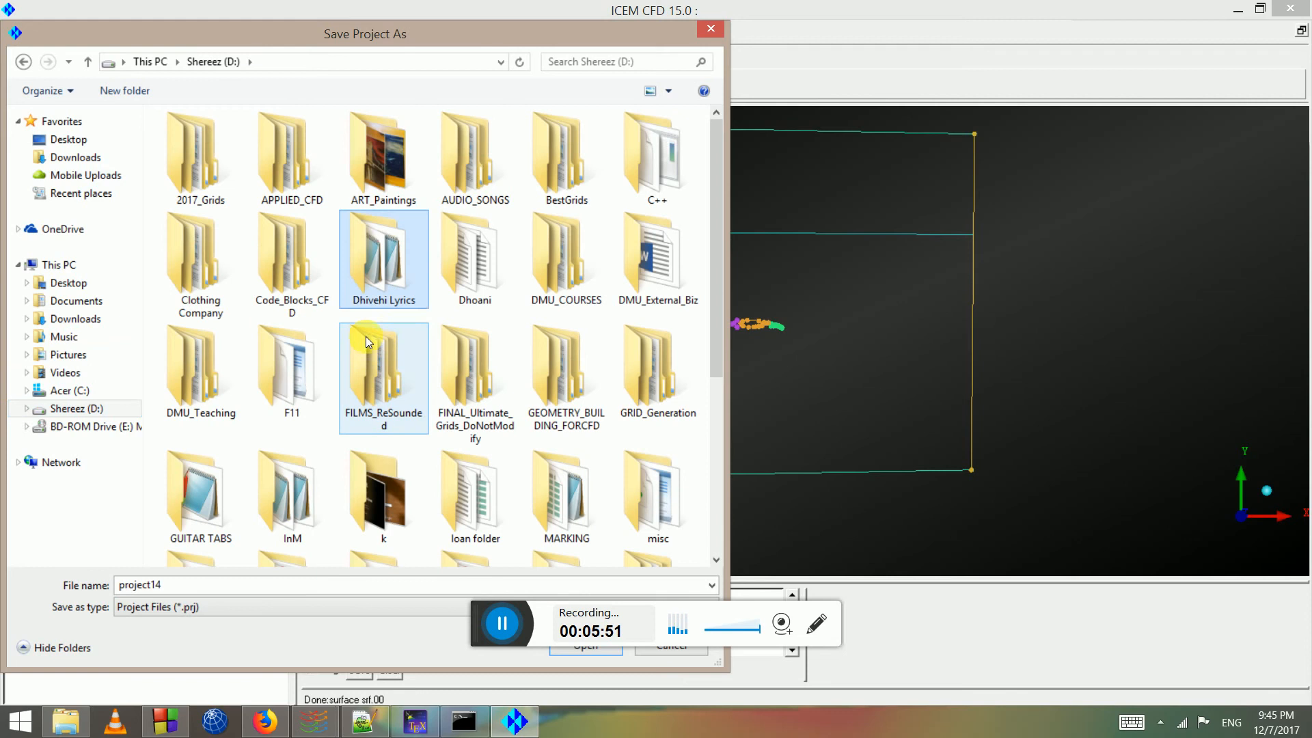
click(511, 277)
double_click(552, 282)
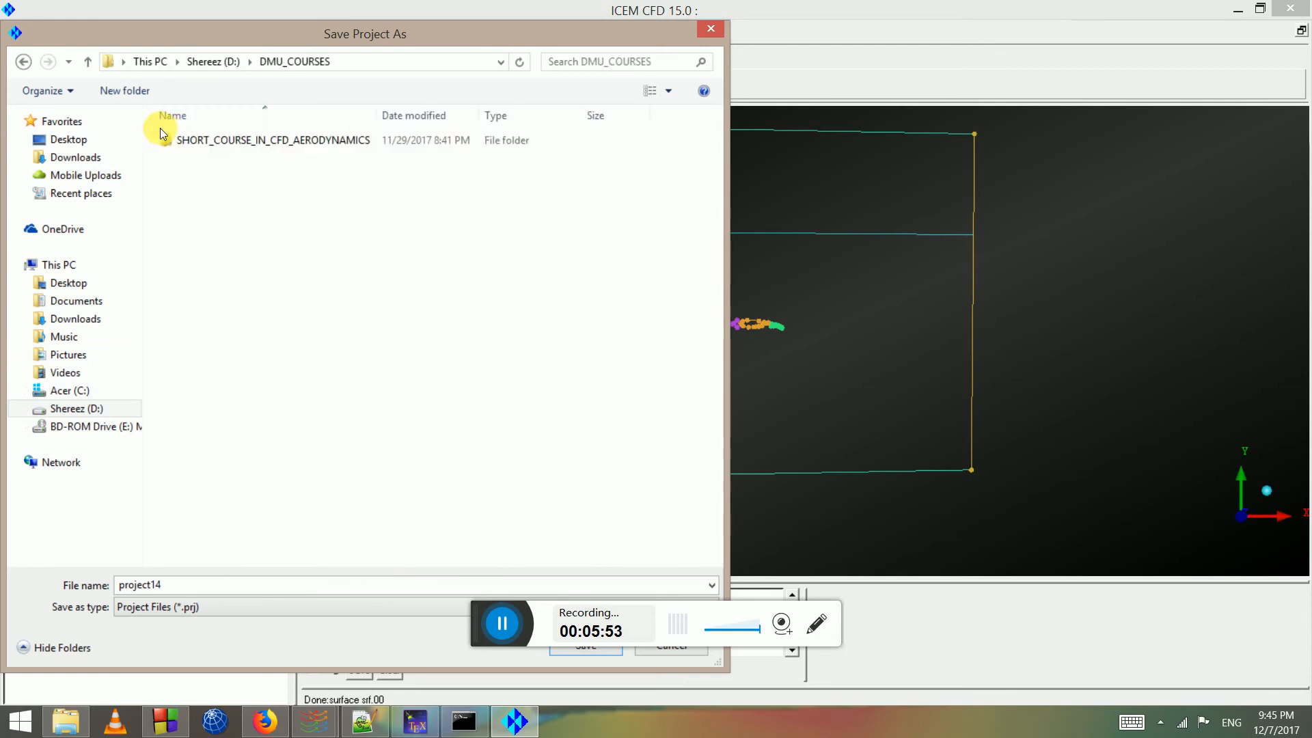
double_click(197, 139)
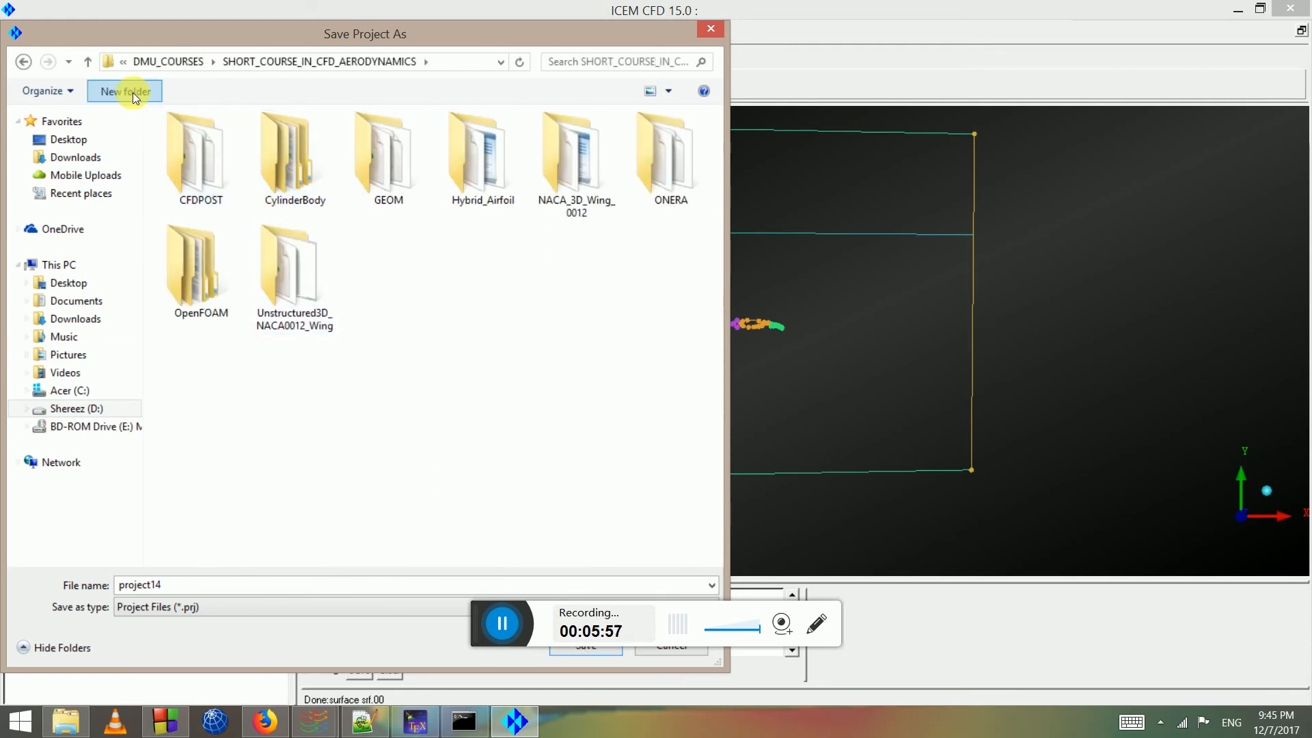
key(ctrl+shift+n)
text(HighLift_Airfoil_Sample)
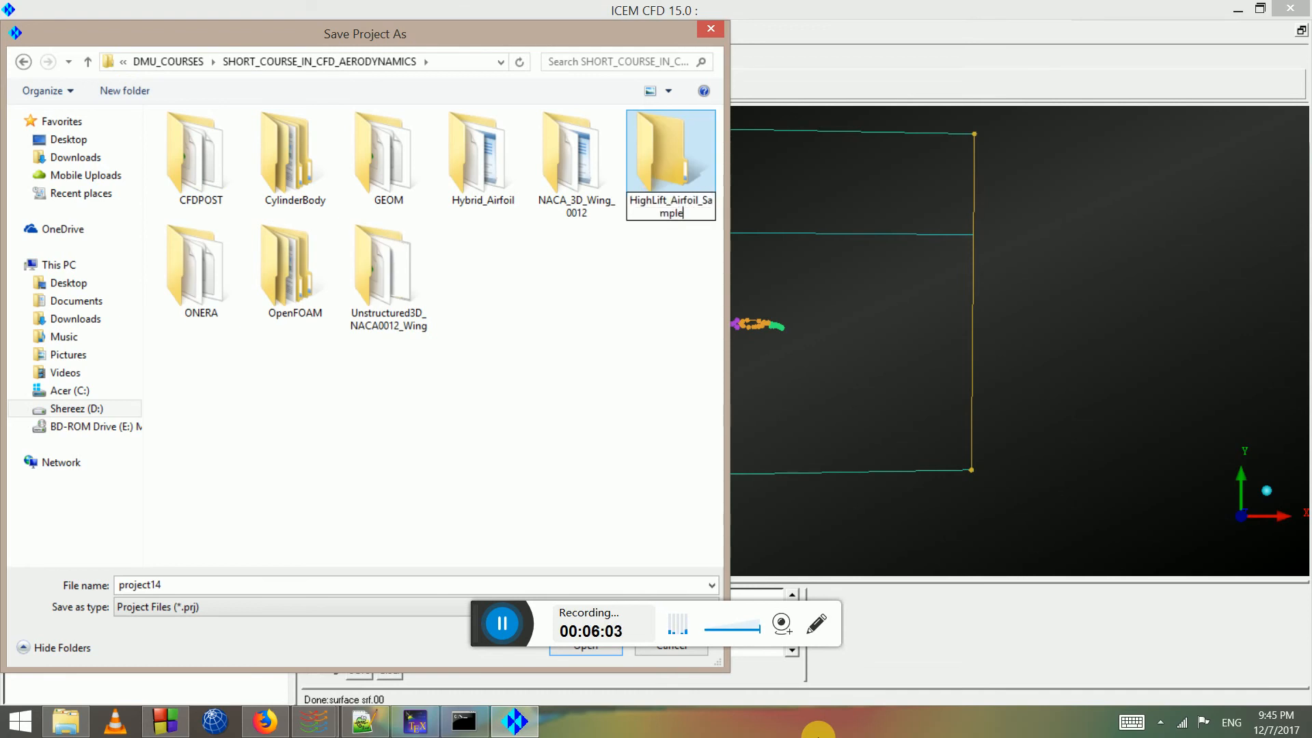
key(Return)
key(Return)
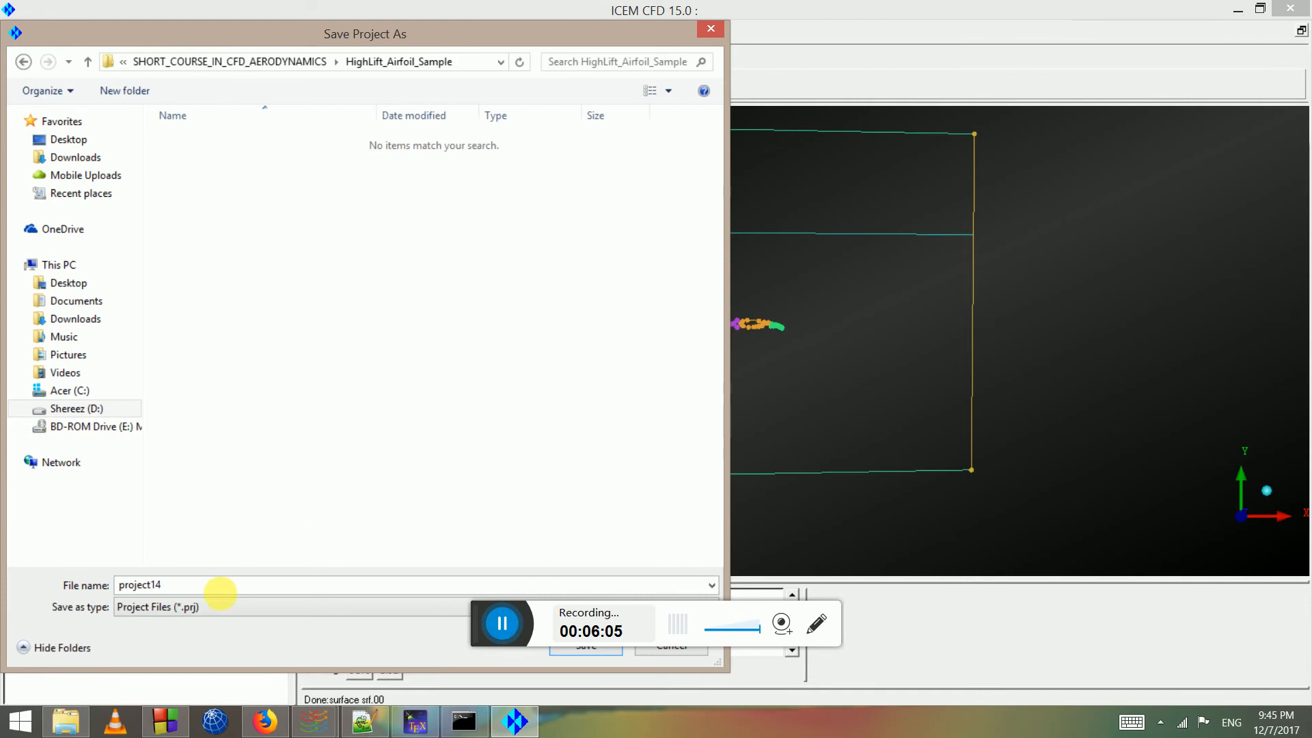
Save the project in the new folder with the file name 1
text(1)
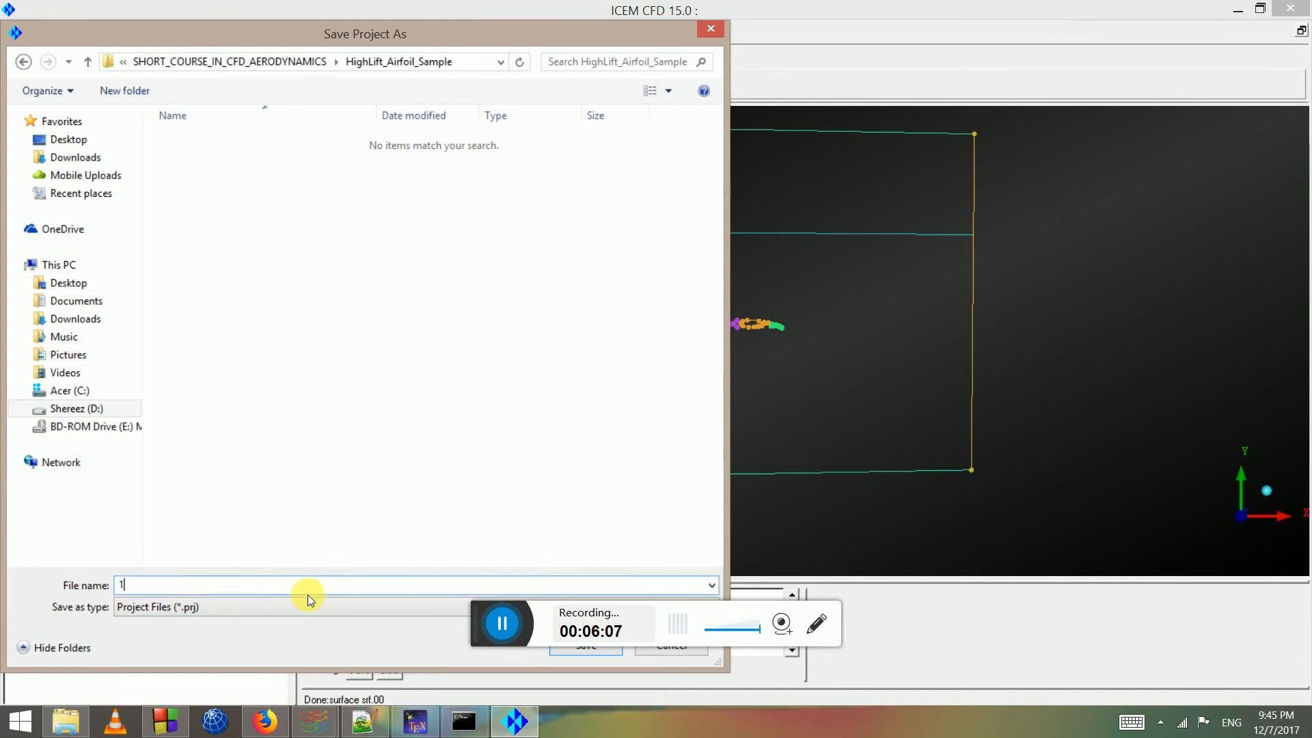
drag(383, 28, 368, 9)
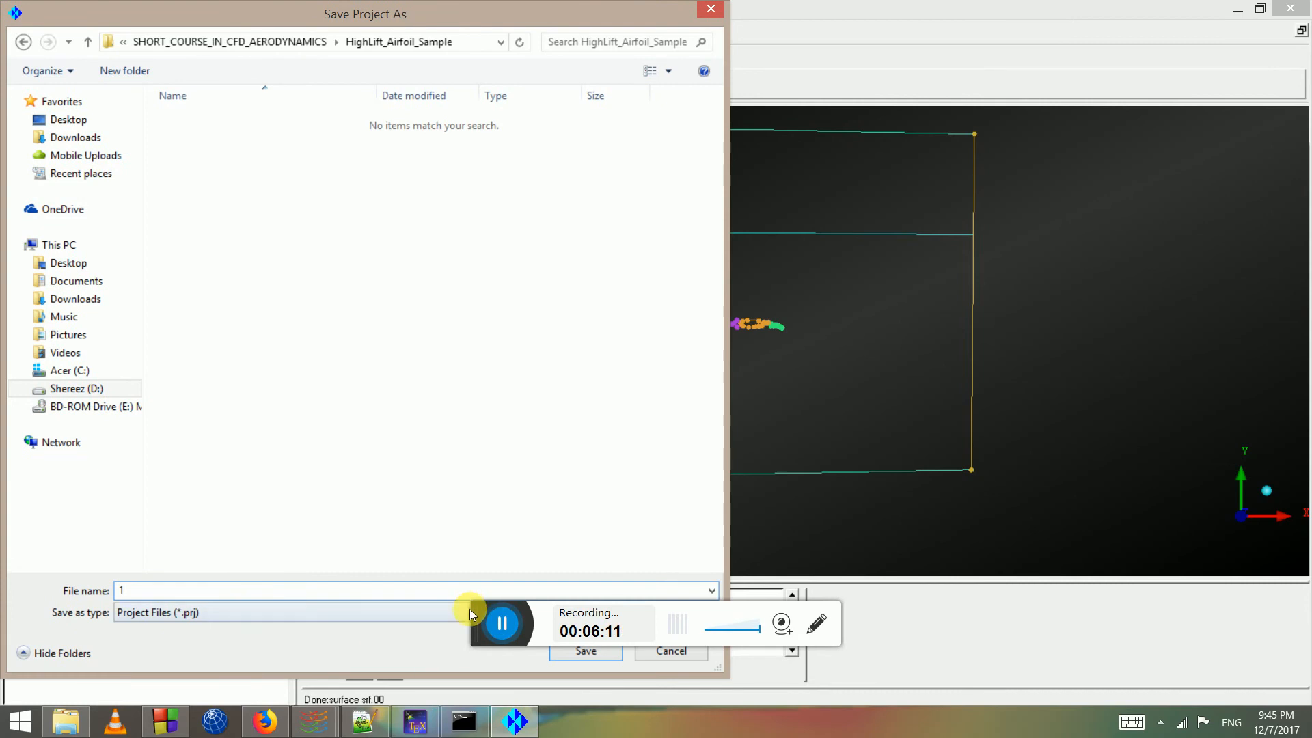
drag(485, 624, 819, 681)
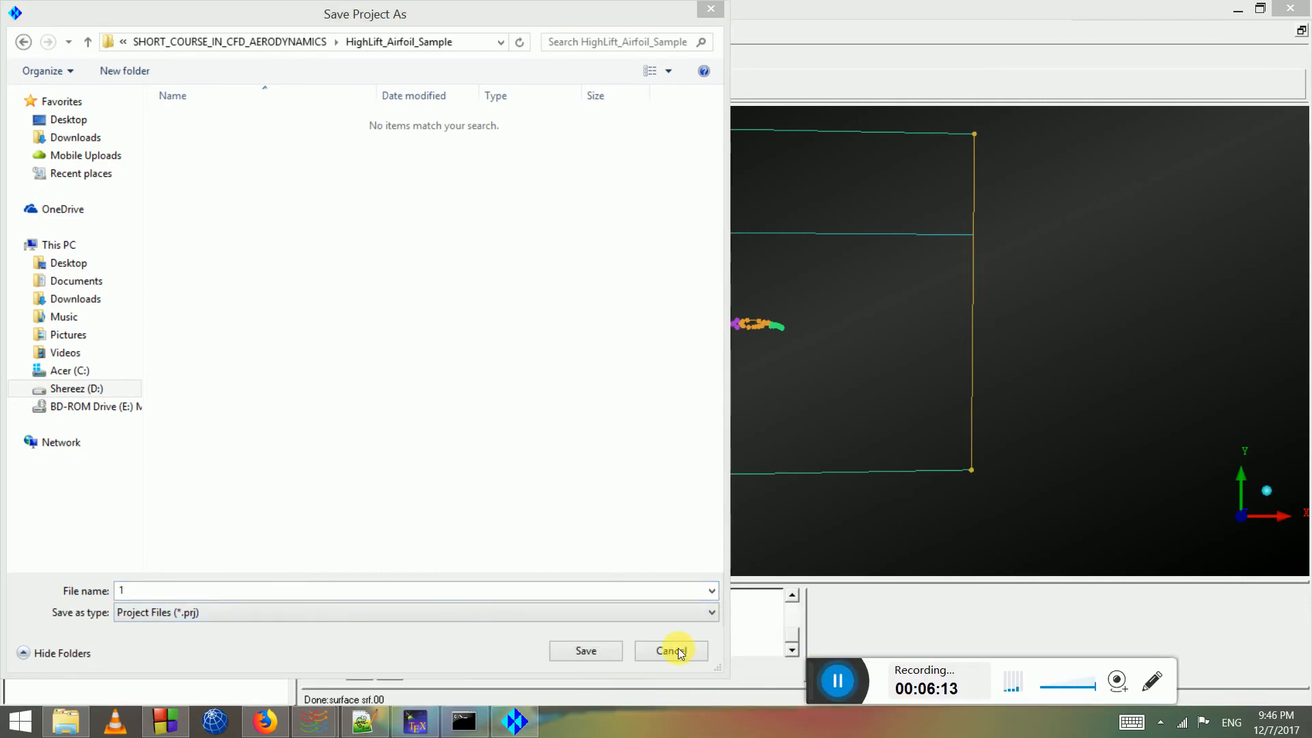
click(587, 650)
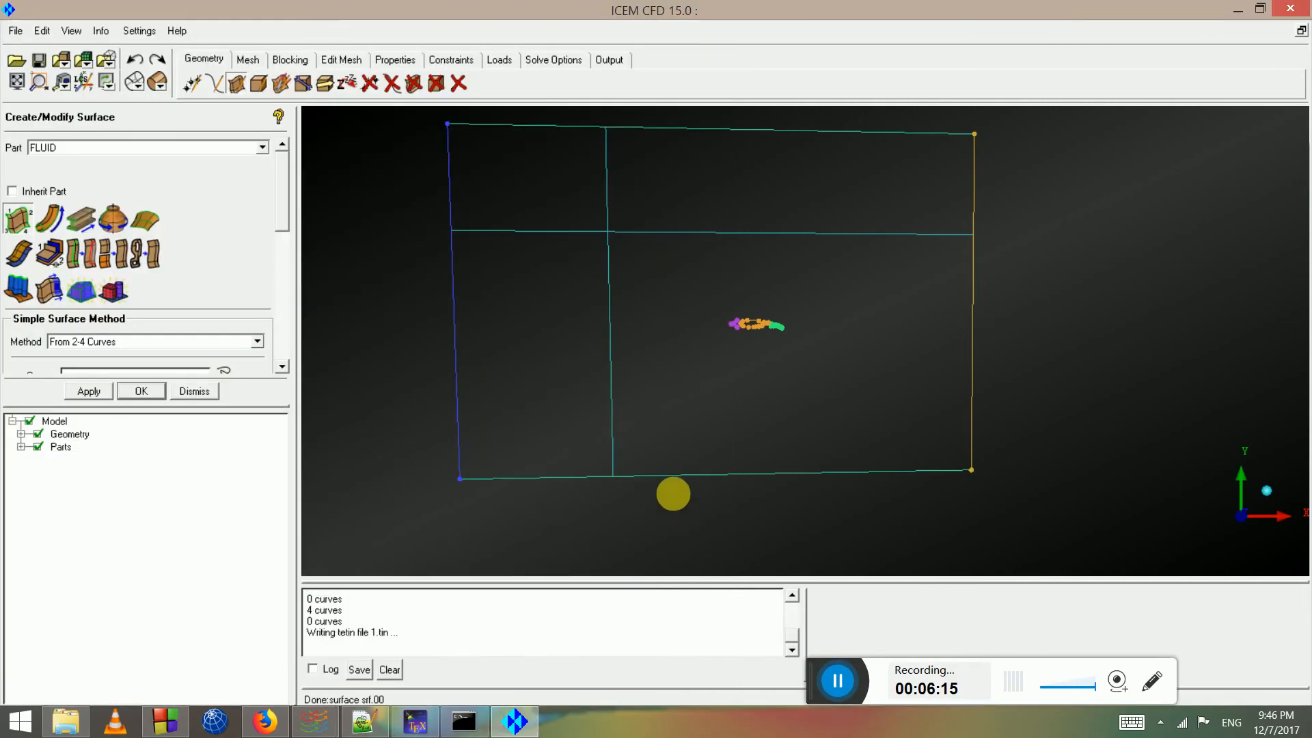
Initialize a 2D Planar block in the FLUID part
click(290, 59)
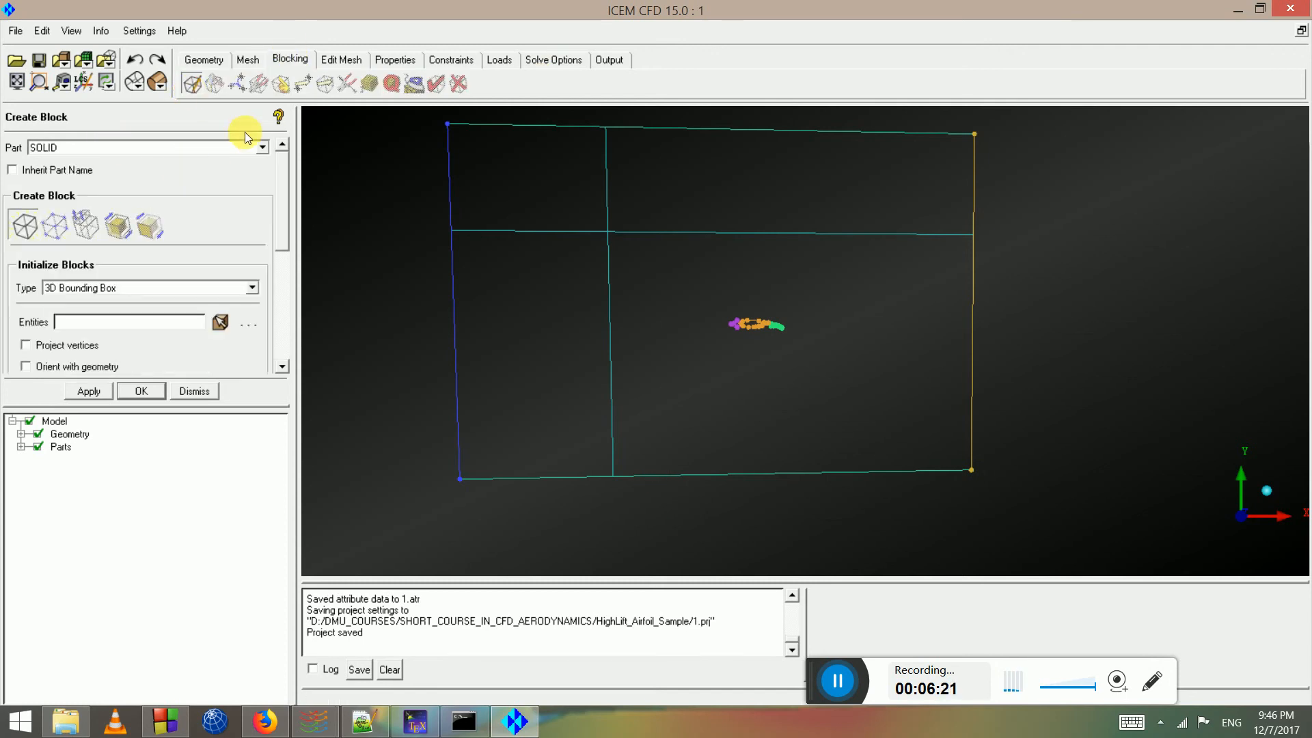
click(263, 148)
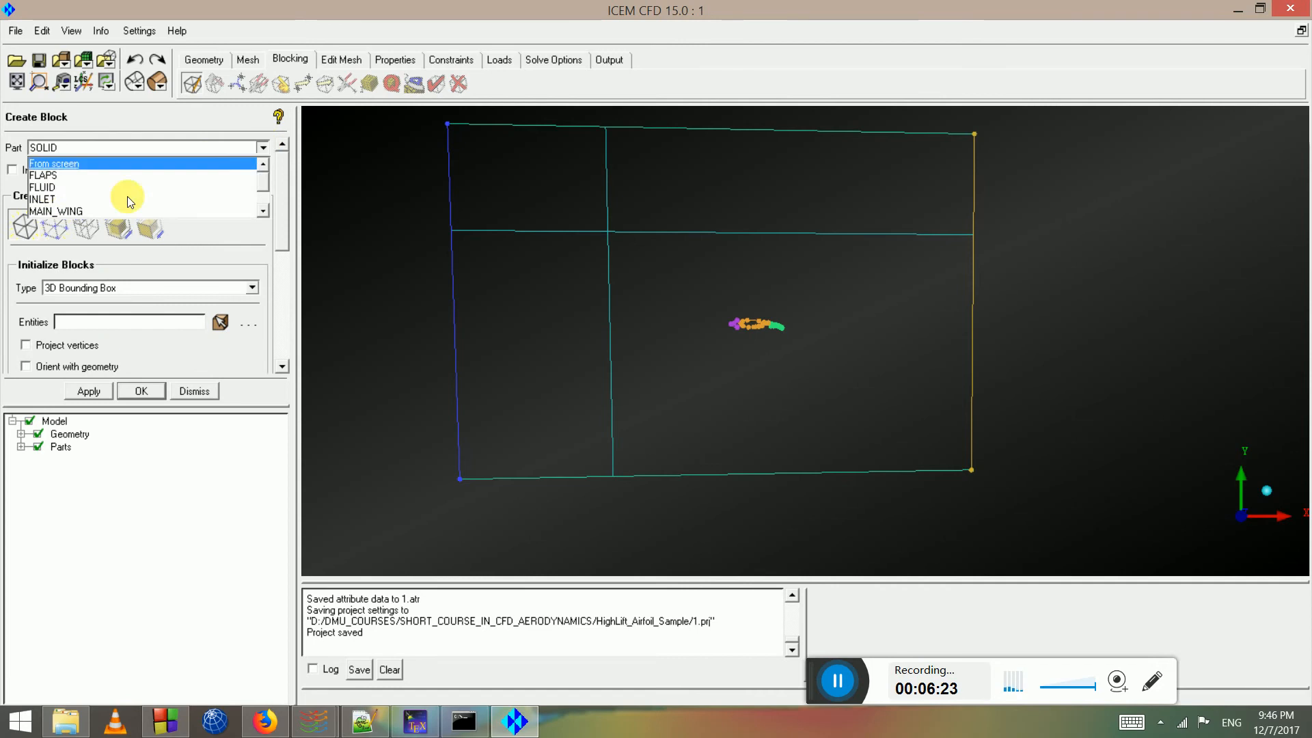
click(48, 188)
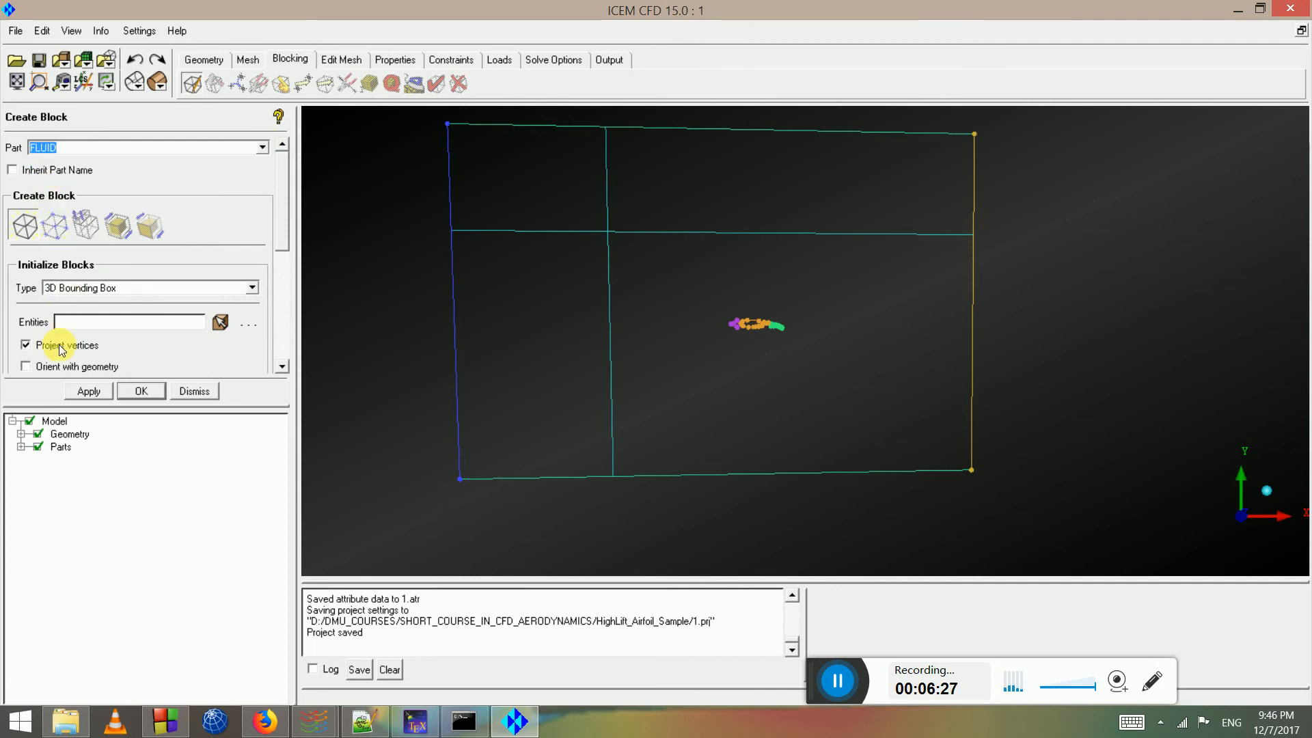
click(251, 287)
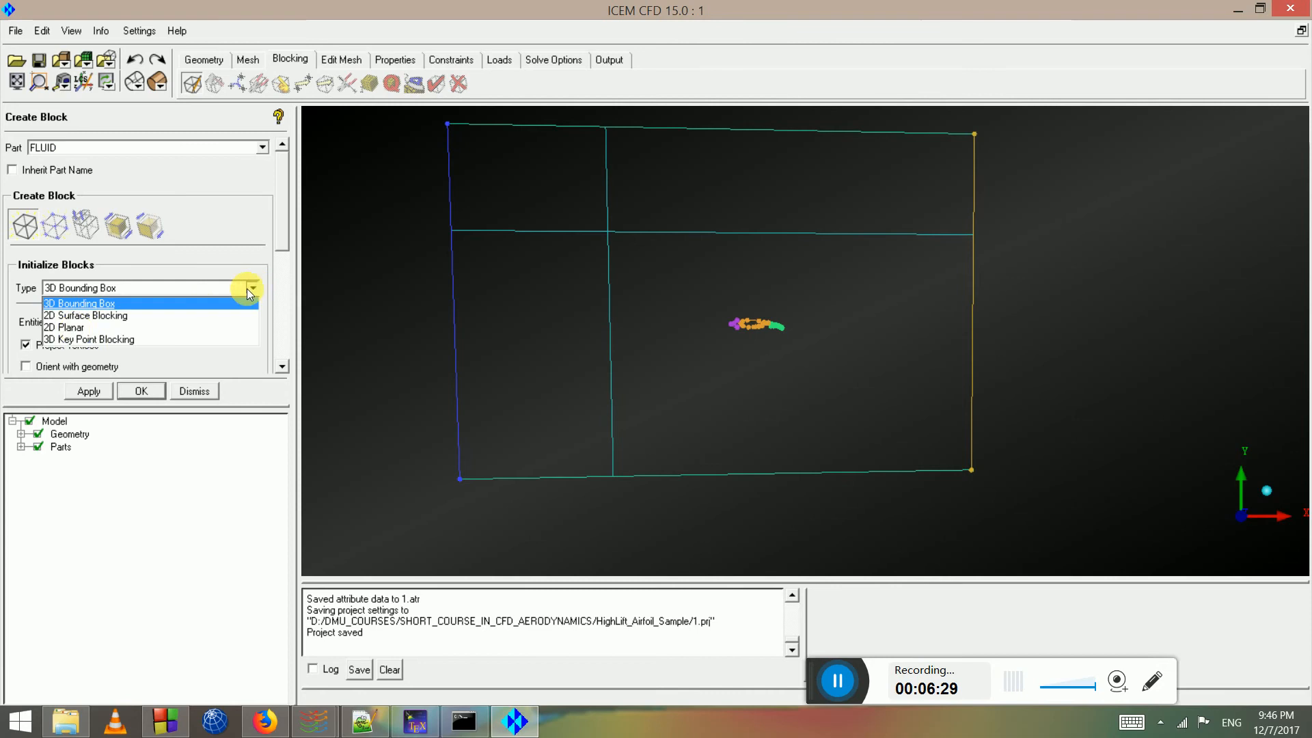
click(80, 328)
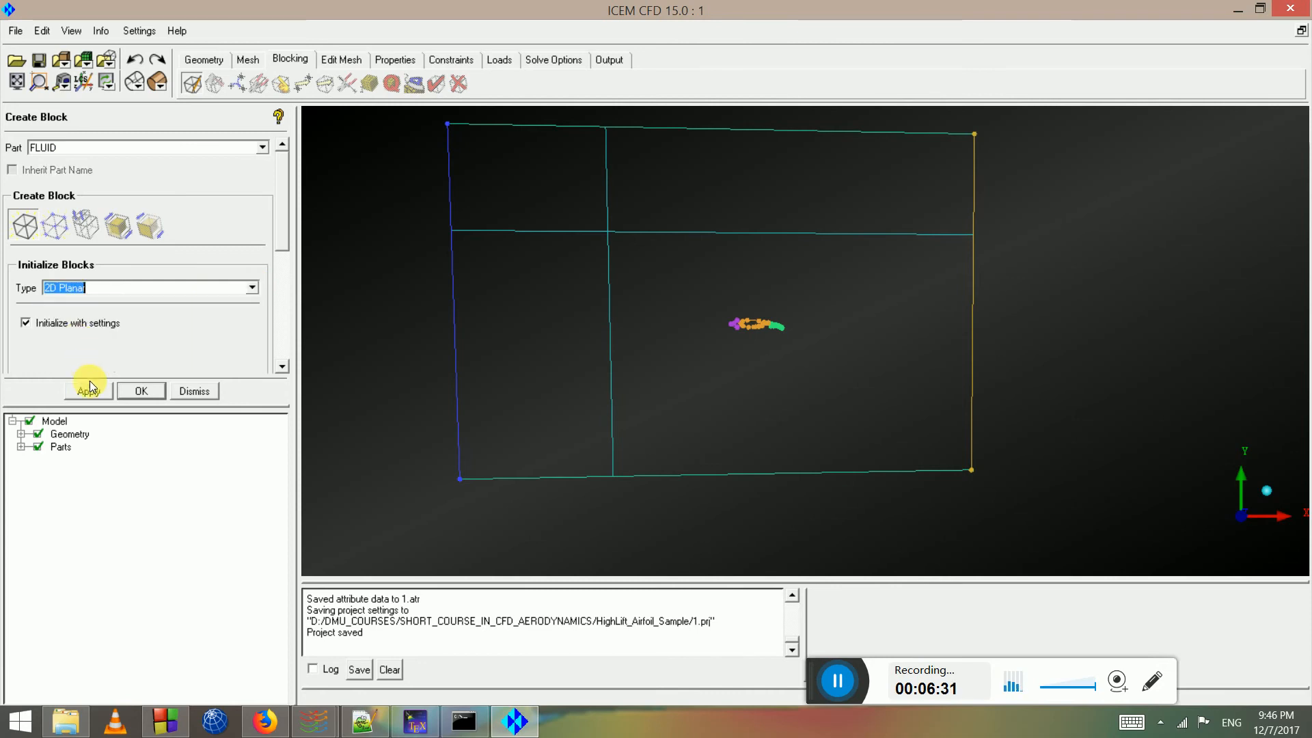
middle_click(734, 333)
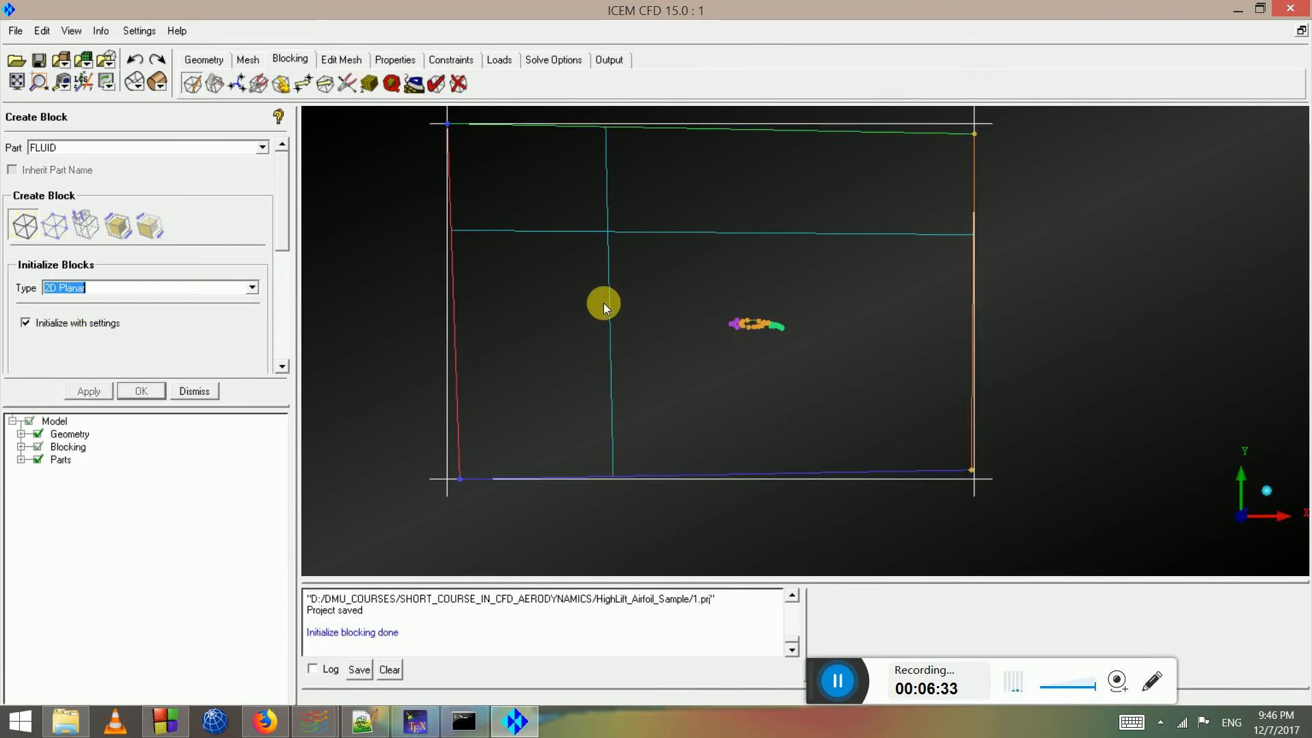
Associate the block's two upstream vertices with the upper and lower inlet corner points
click(279, 85)
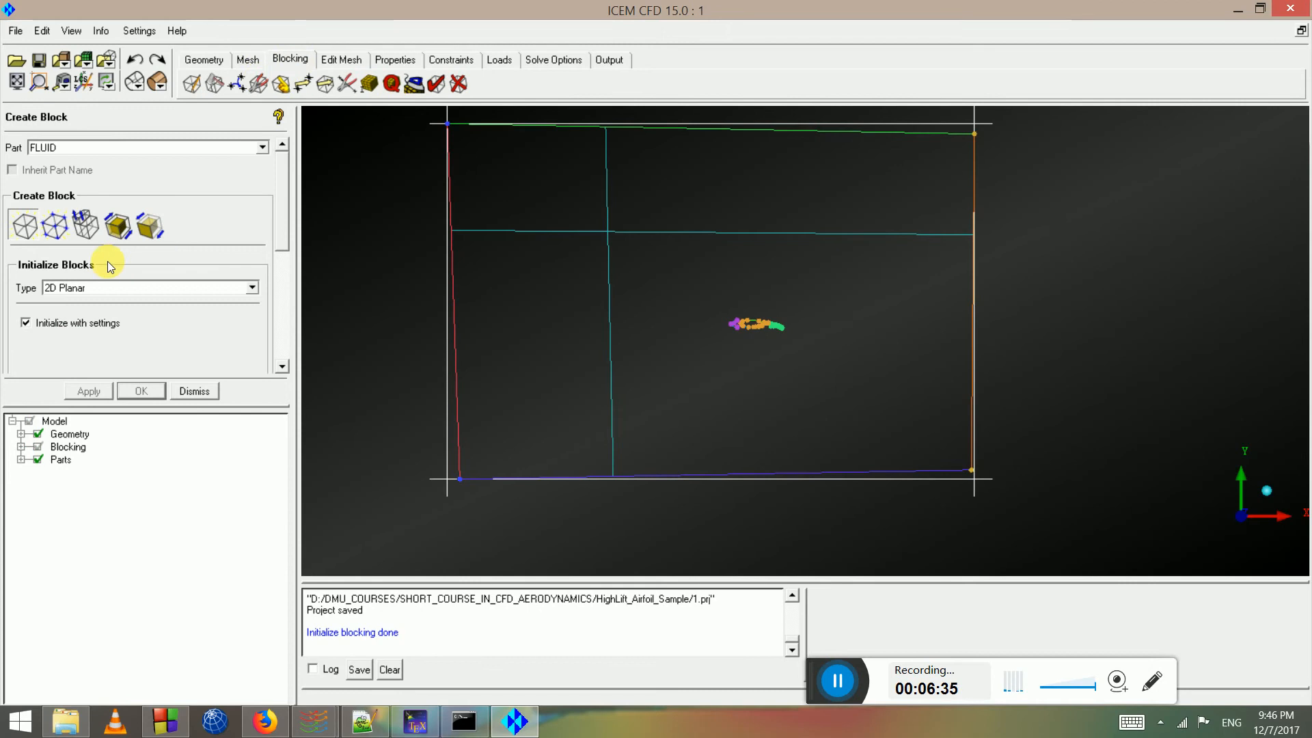
click(28, 171)
click(447, 126)
click(448, 126)
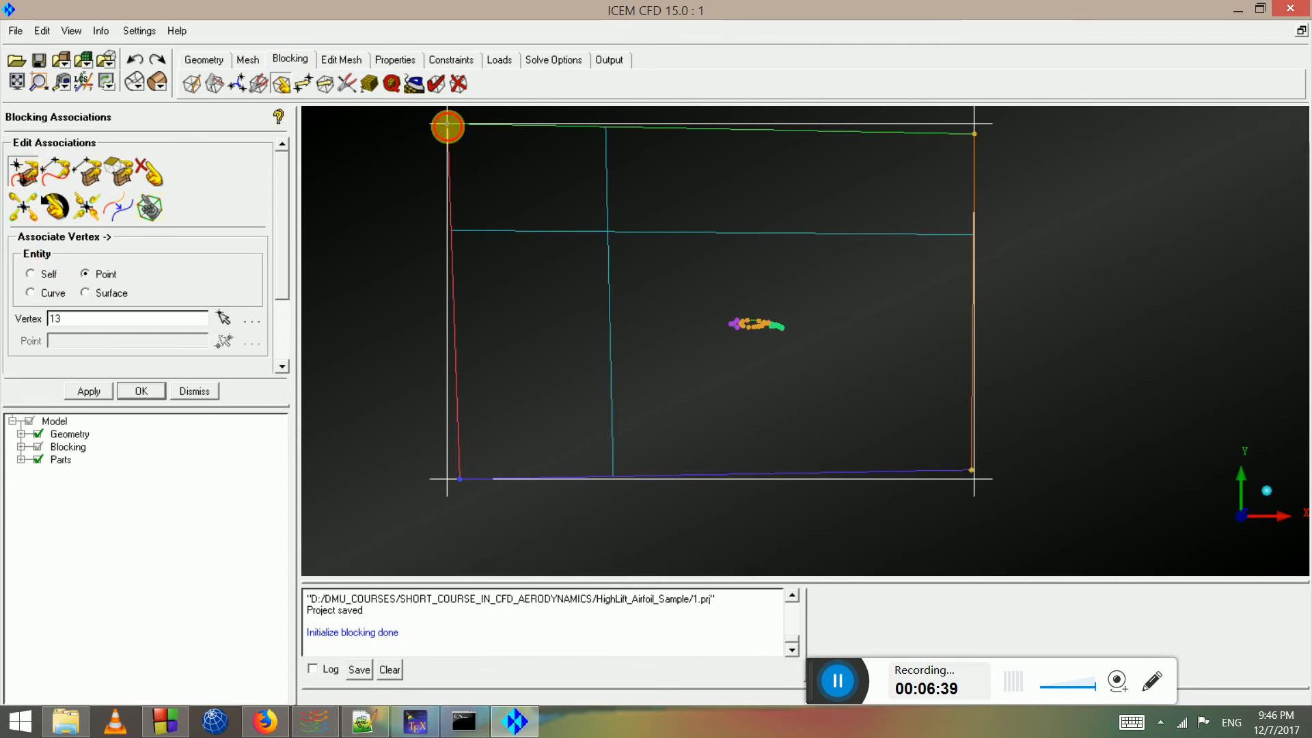
click(464, 477)
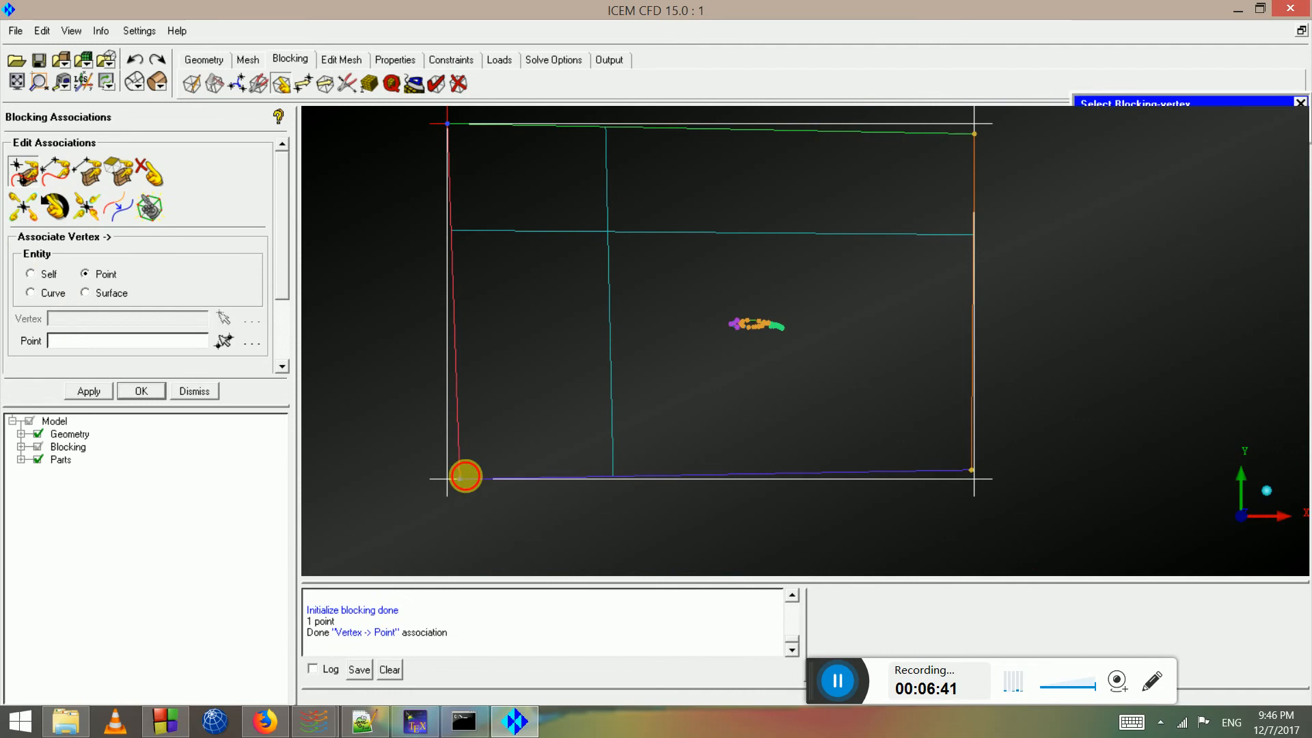
click(453, 419)
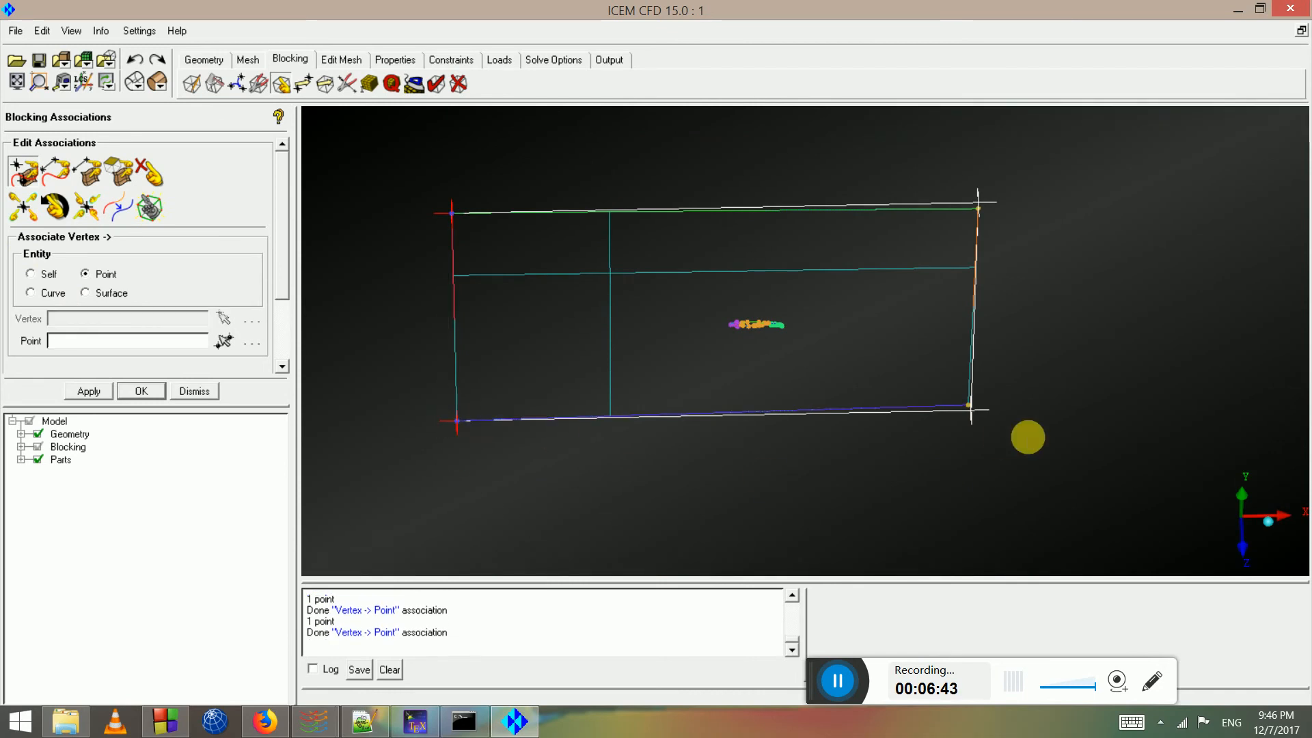
Try to associate the lower downstream block vertex with an outlet corner point, and undo that vertex move
click(978, 402)
click(977, 400)
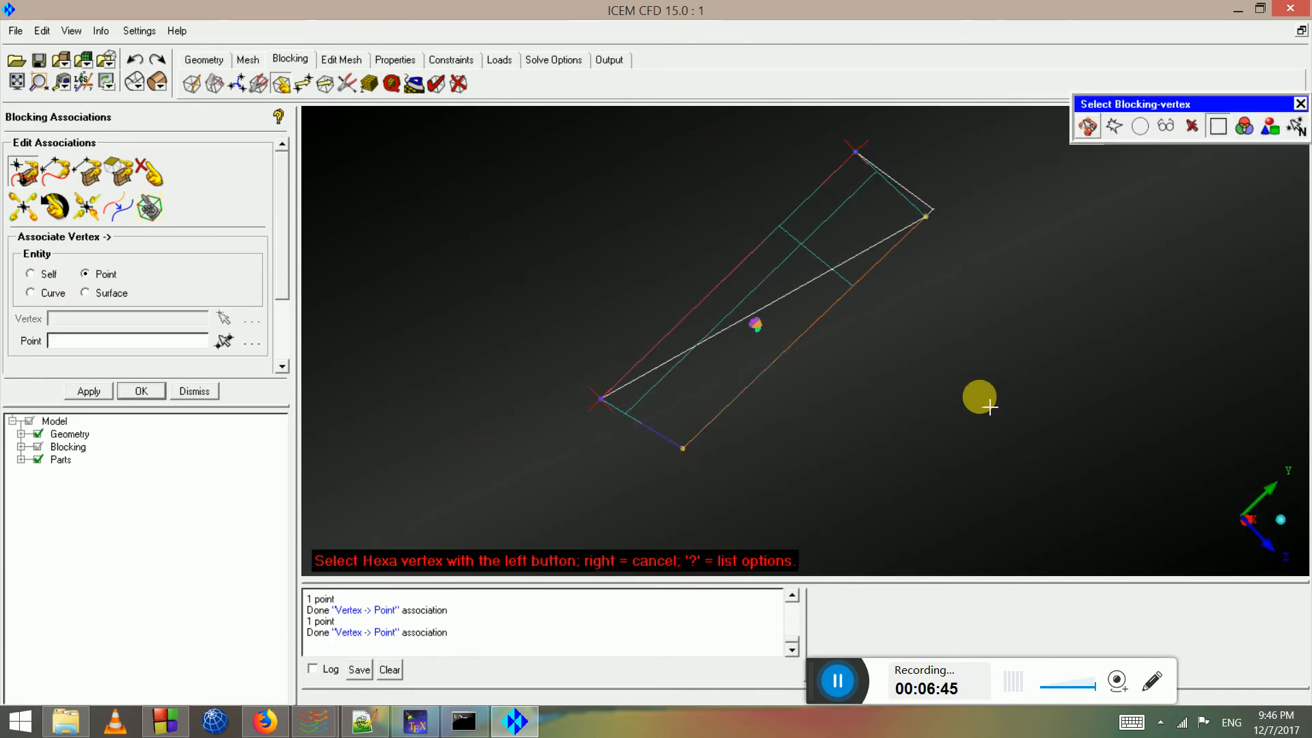
click(15, 81)
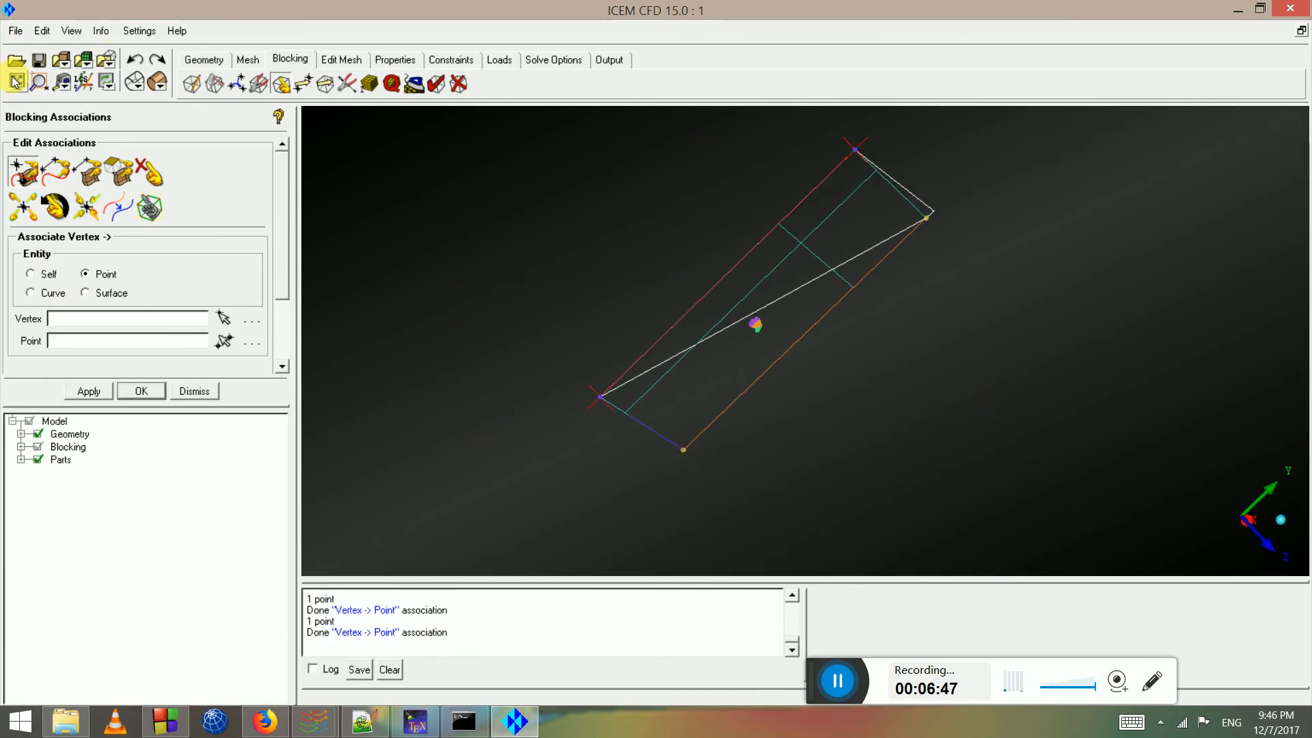
click(1264, 544)
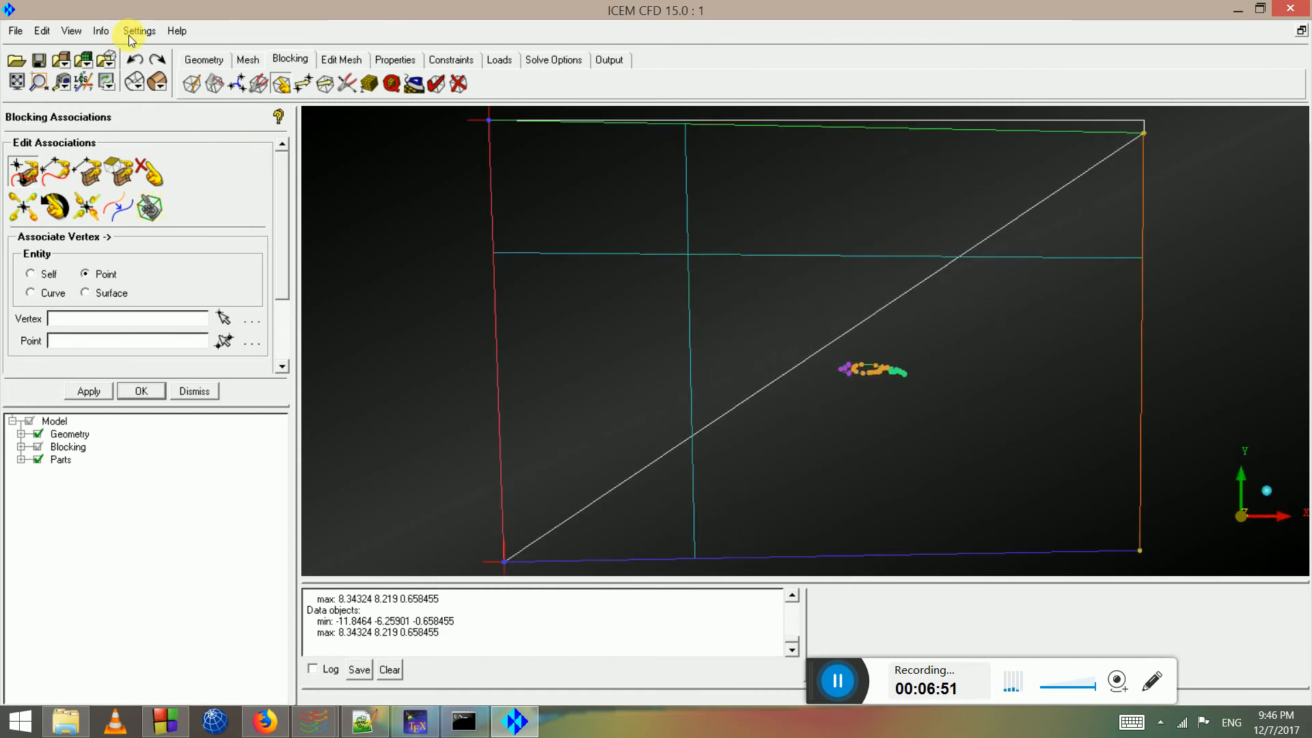
click(136, 61)
Associate the block's two downstream vertices with the upper and lower outlet corner points
scroll(664, 428, down, 1)
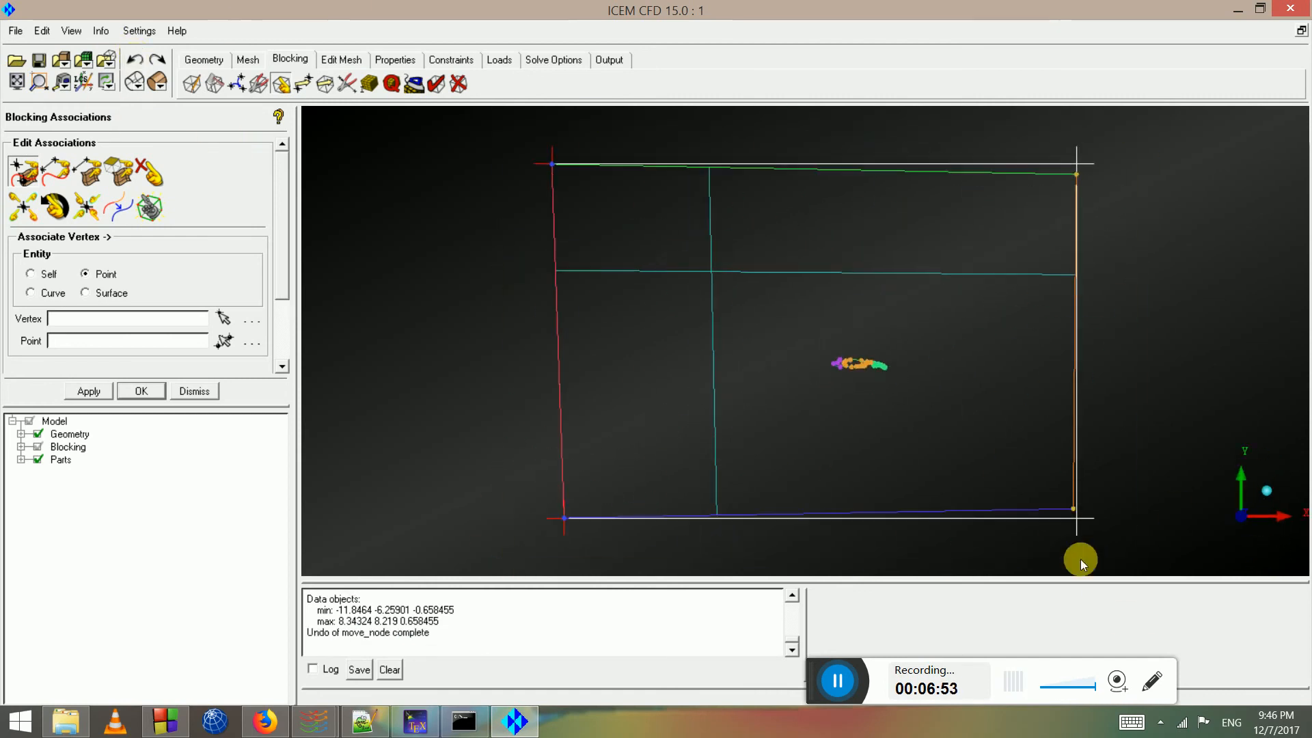
click(22, 179)
click(1092, 183)
click(1091, 184)
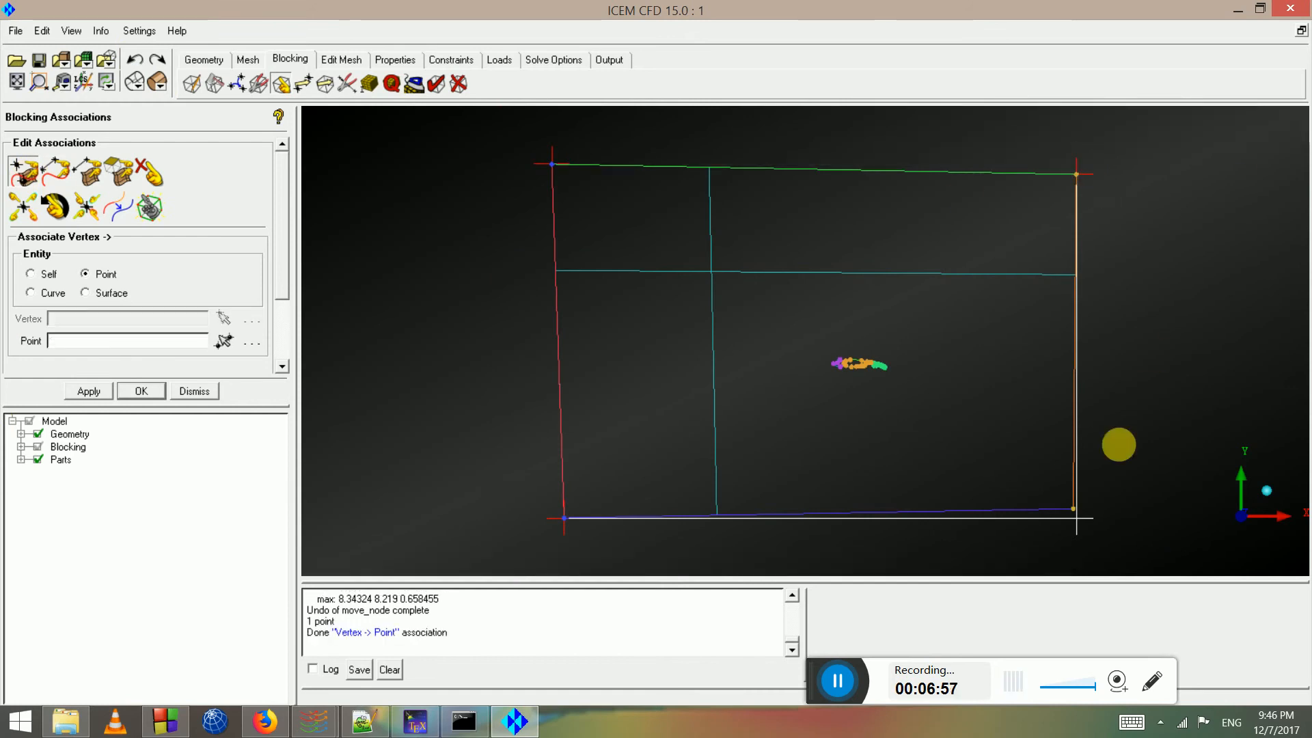
click(1077, 507)
click(1077, 506)
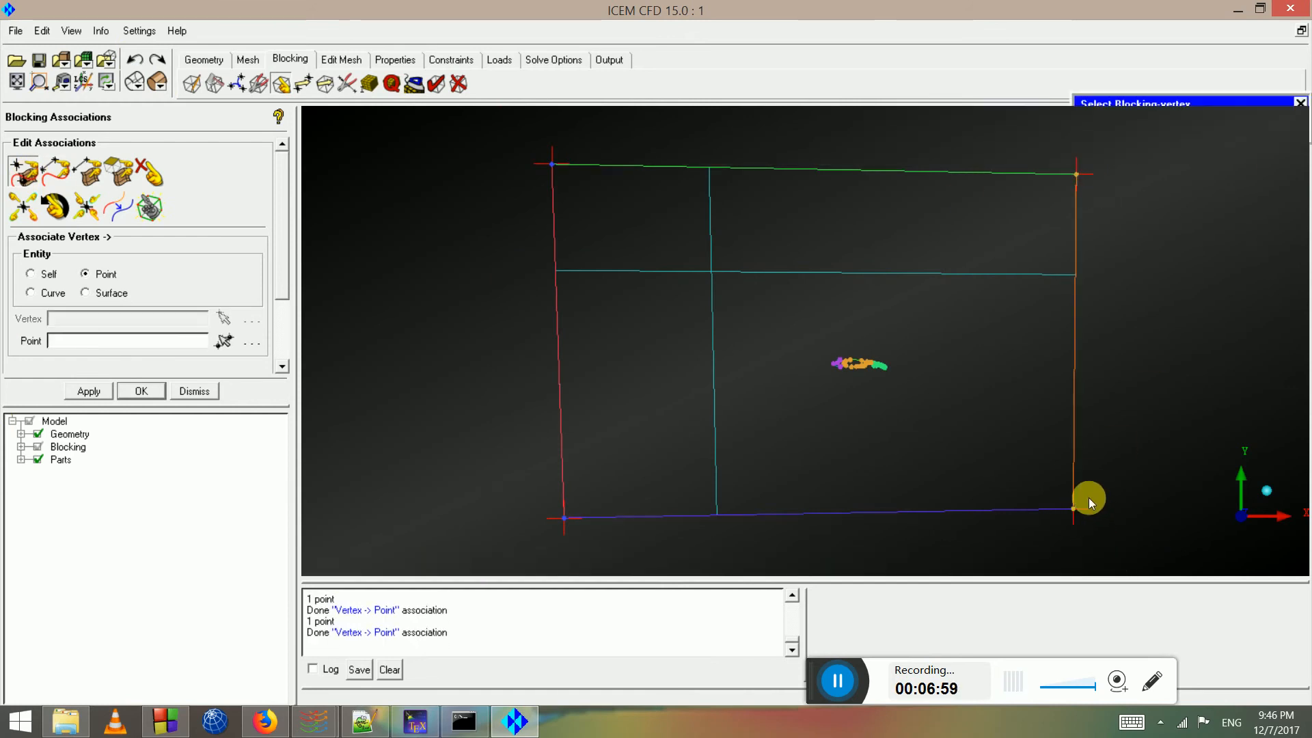
middle_click(1089, 498)
Associate the block's inlet edge and upper edge with the inlet curve and the upper wall curve
scroll(1088, 498, up, 1)
click(55, 171)
scroll(506, 246, down, 2)
click(626, 298)
middle_click(627, 298)
click(627, 298)
middle_click(627, 297)
click(811, 205)
middle_click(812, 205)
click(819, 214)
middle_click(943, 267)
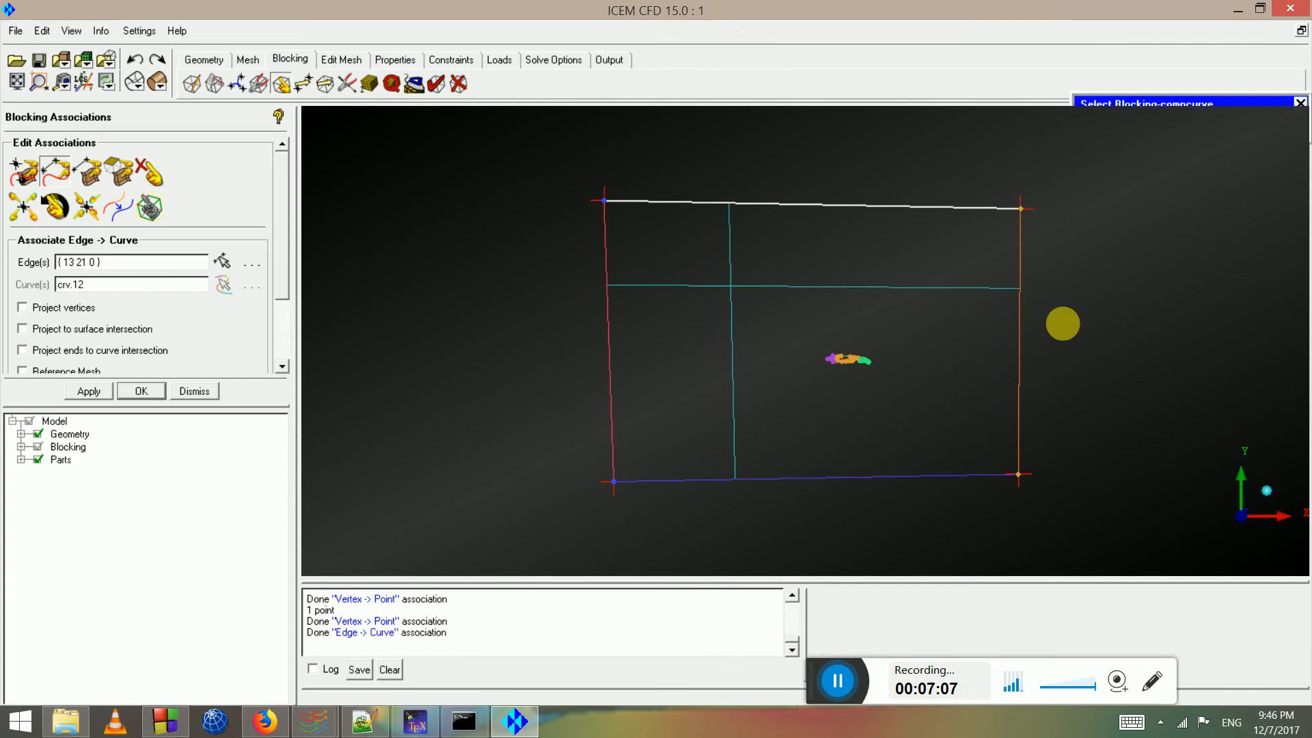
Associate the block's outlet edge and lower edge with the outlet curve and the lower wall curve
click(1019, 338)
middle_click(1019, 338)
click(1020, 338)
middle_click(1020, 338)
click(842, 478)
middle_click(843, 477)
click(845, 480)
middle_click(845, 479)
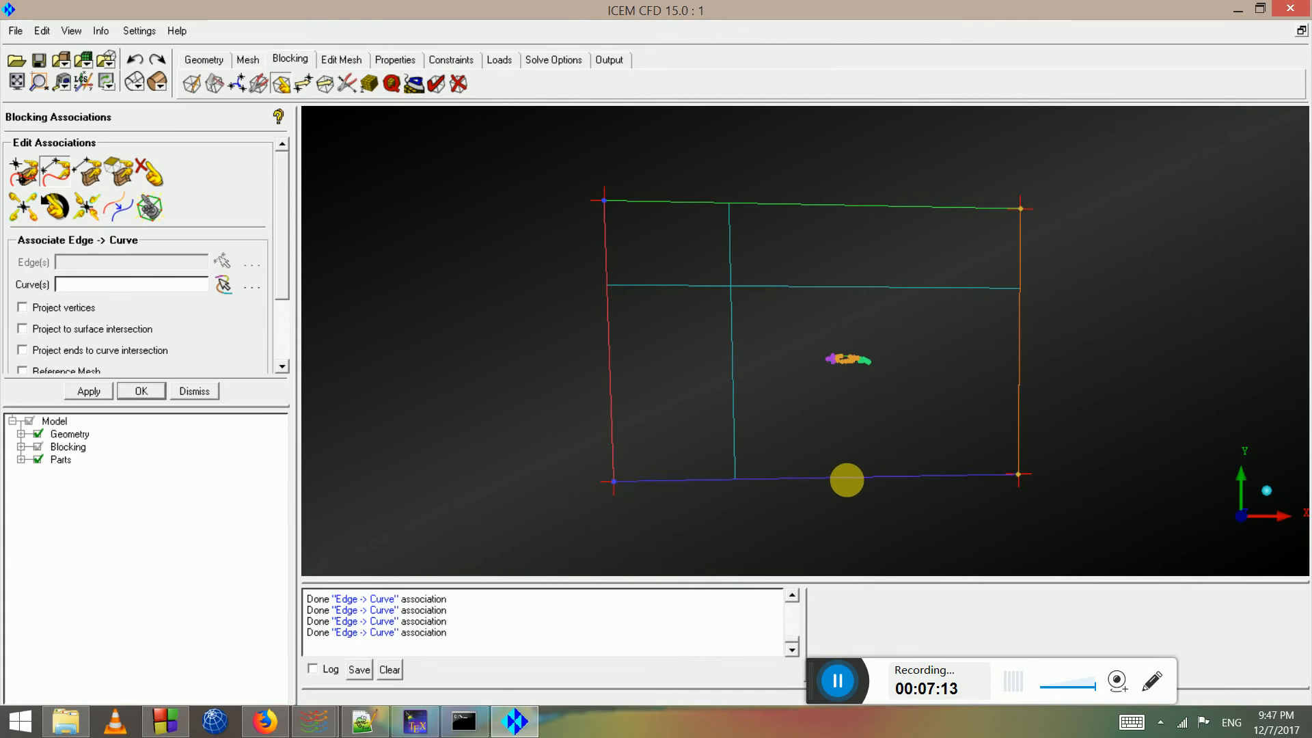
middle_click(842, 462)
scroll(839, 422, up, 1)
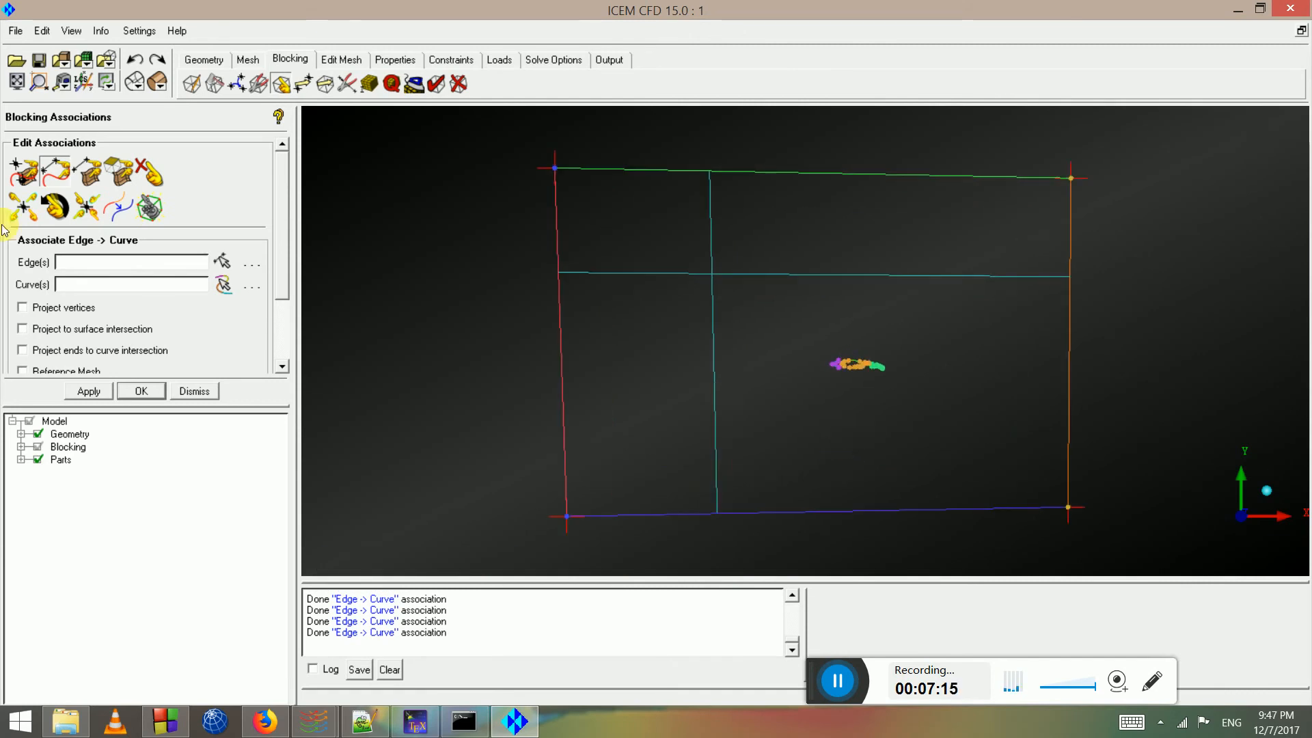
Hide the surfaces and switch the curve display off and on to check the edge-to-curve associations
click(21, 434)
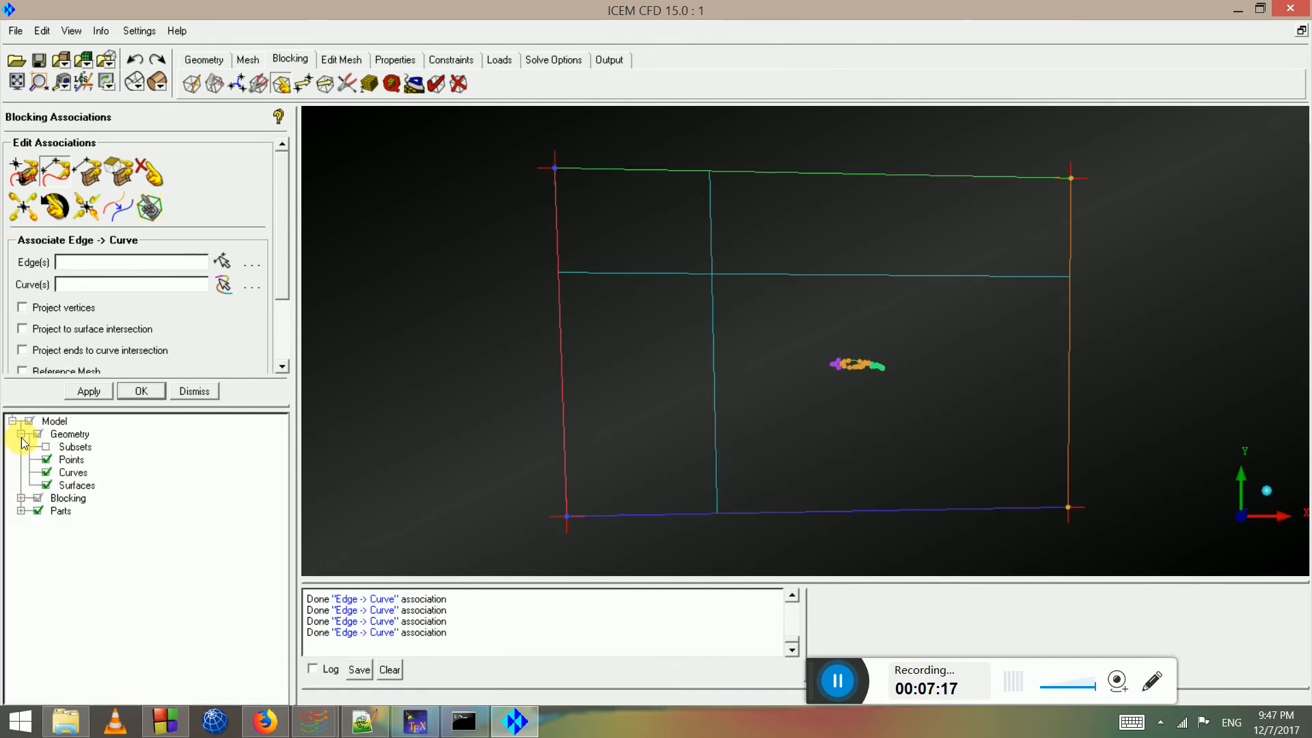
click(48, 474)
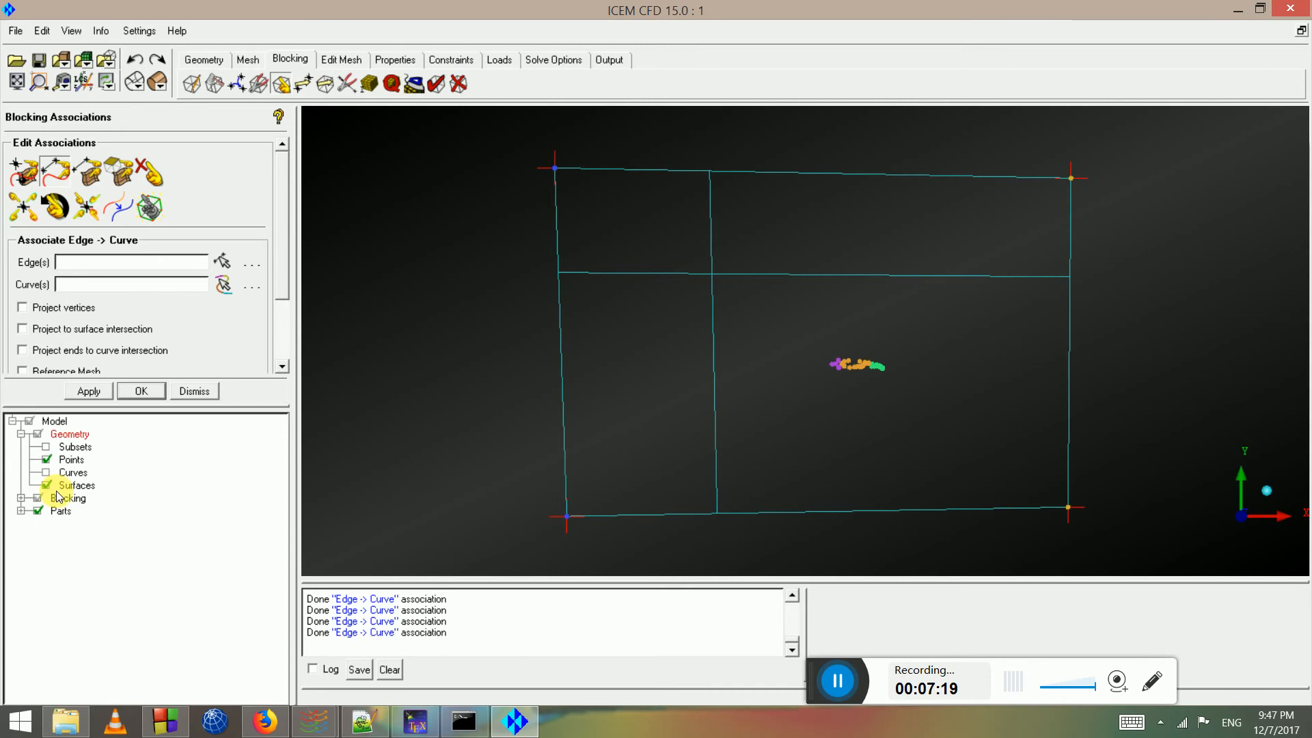
click(46, 472)
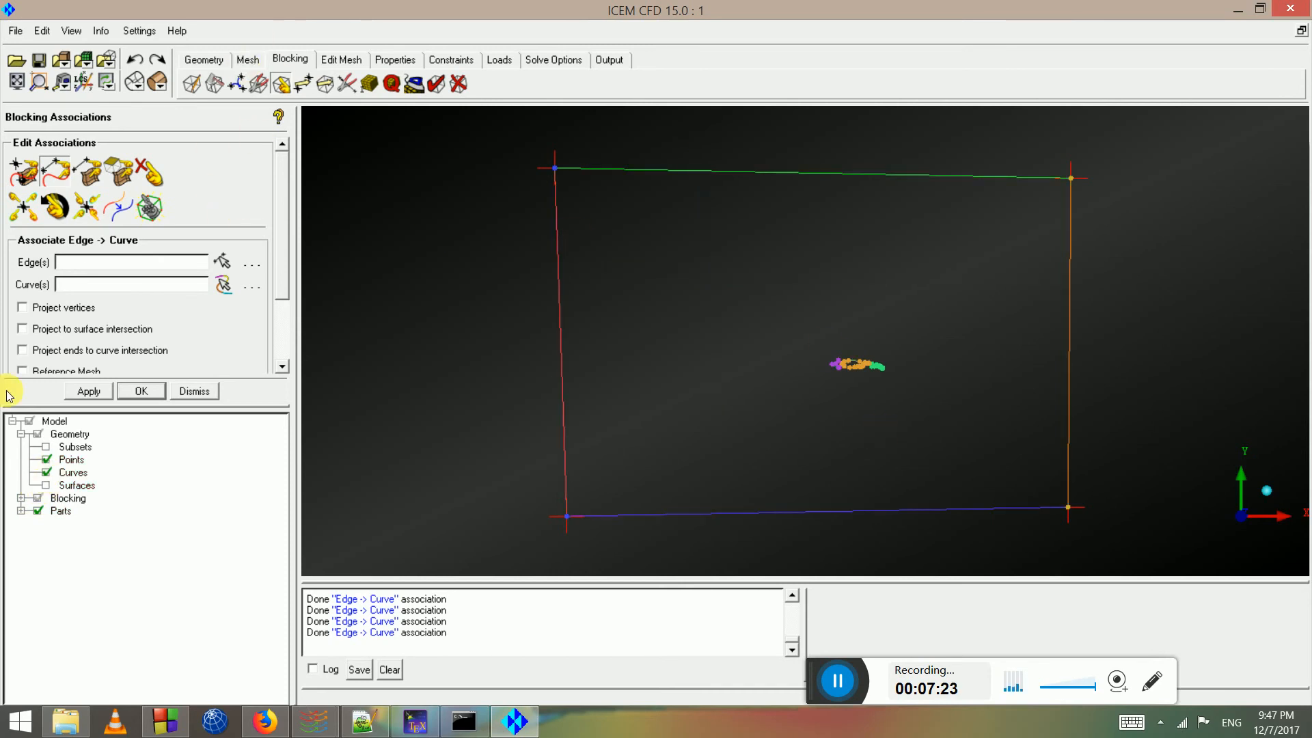
click(21, 498)
click(46, 472)
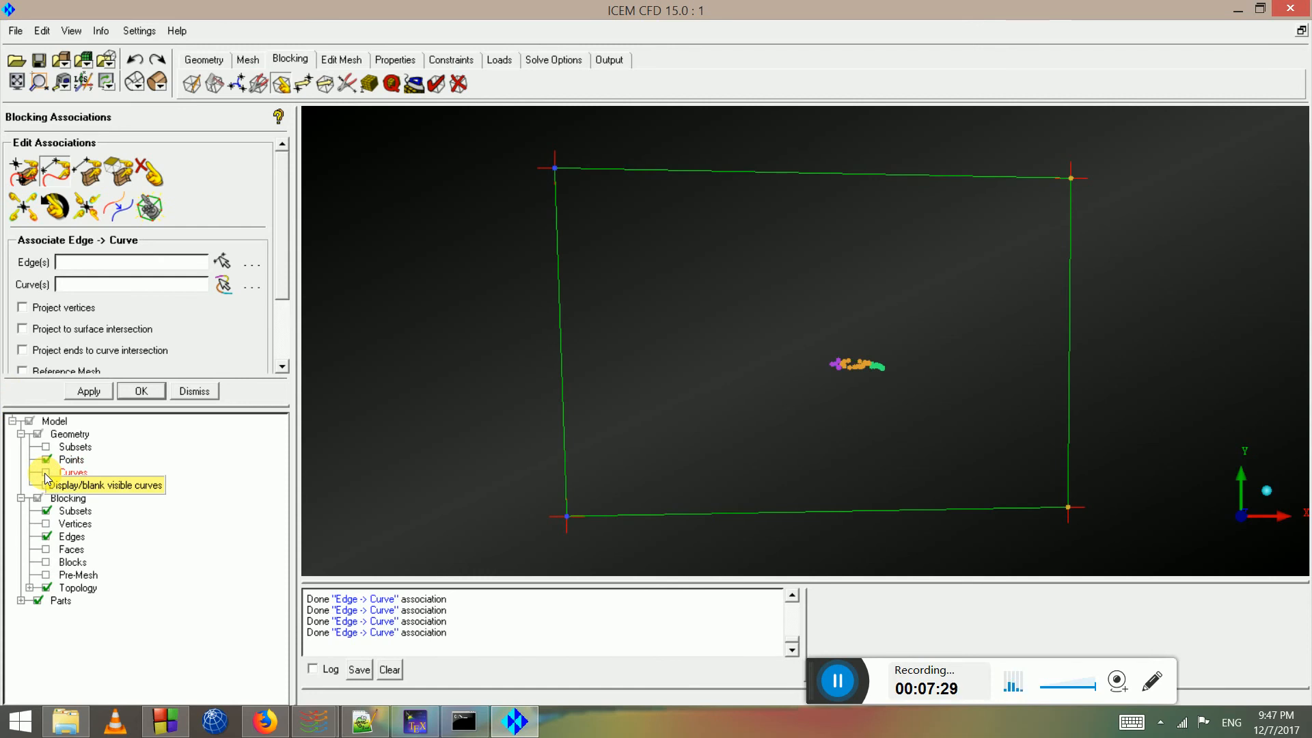
click(45, 472)
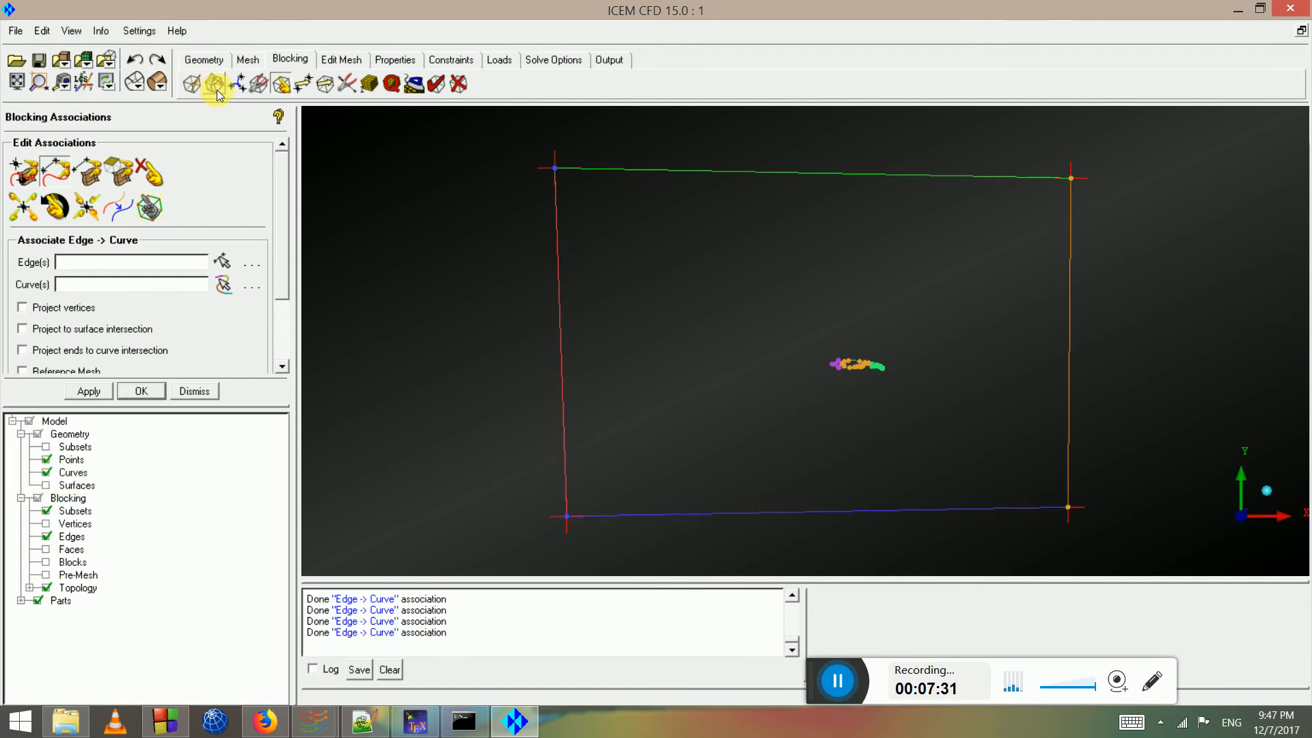
Try to split the block across its upper edge using a prescribed point on the slat
scroll(281, 286, down, 3)
click(185, 318)
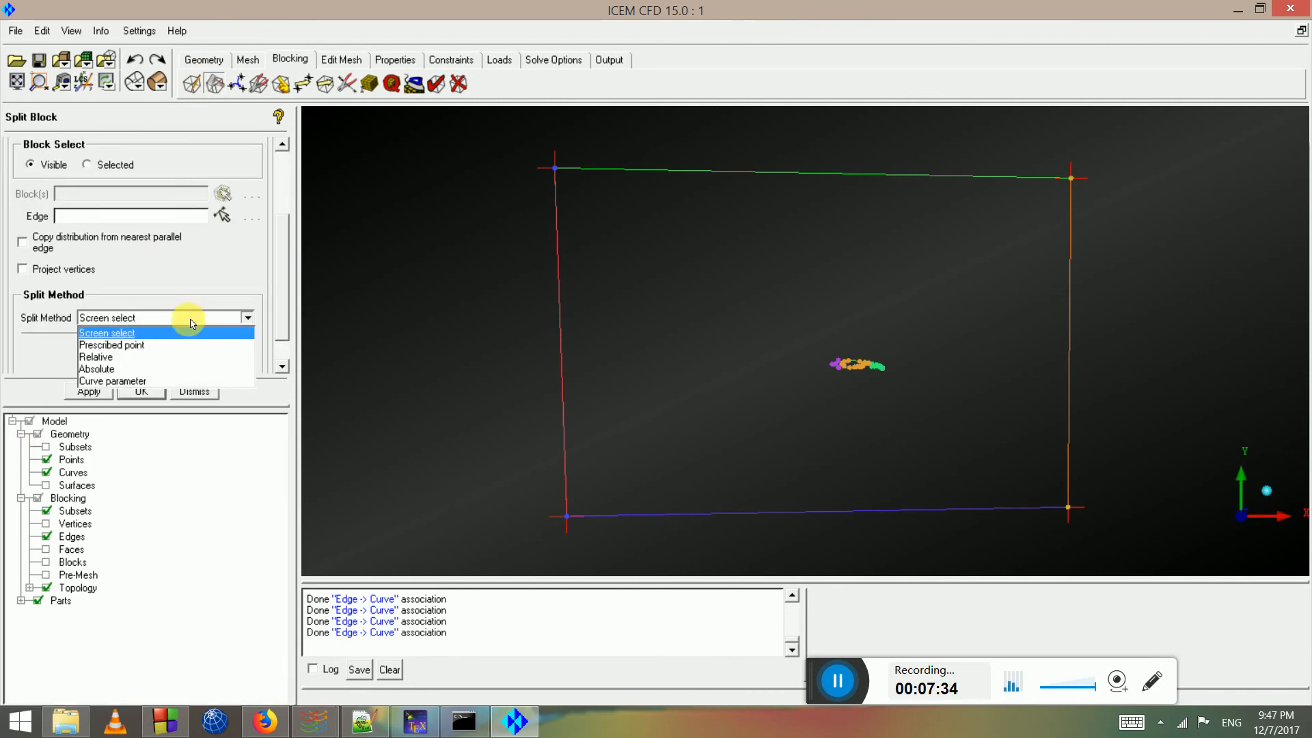
click(112, 345)
click(223, 214)
click(806, 172)
scroll(857, 369, up, 4)
scroll(868, 427, up, 3)
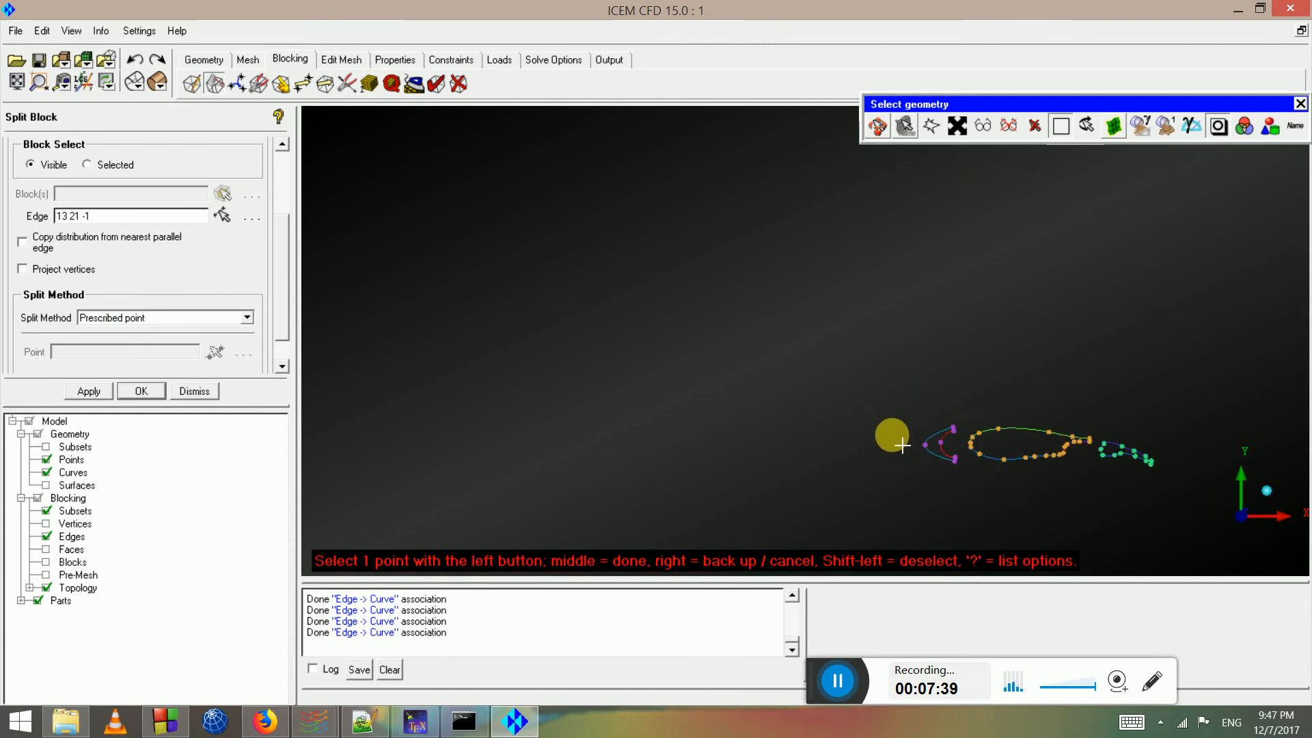
click(936, 454)
middle_click(935, 454)
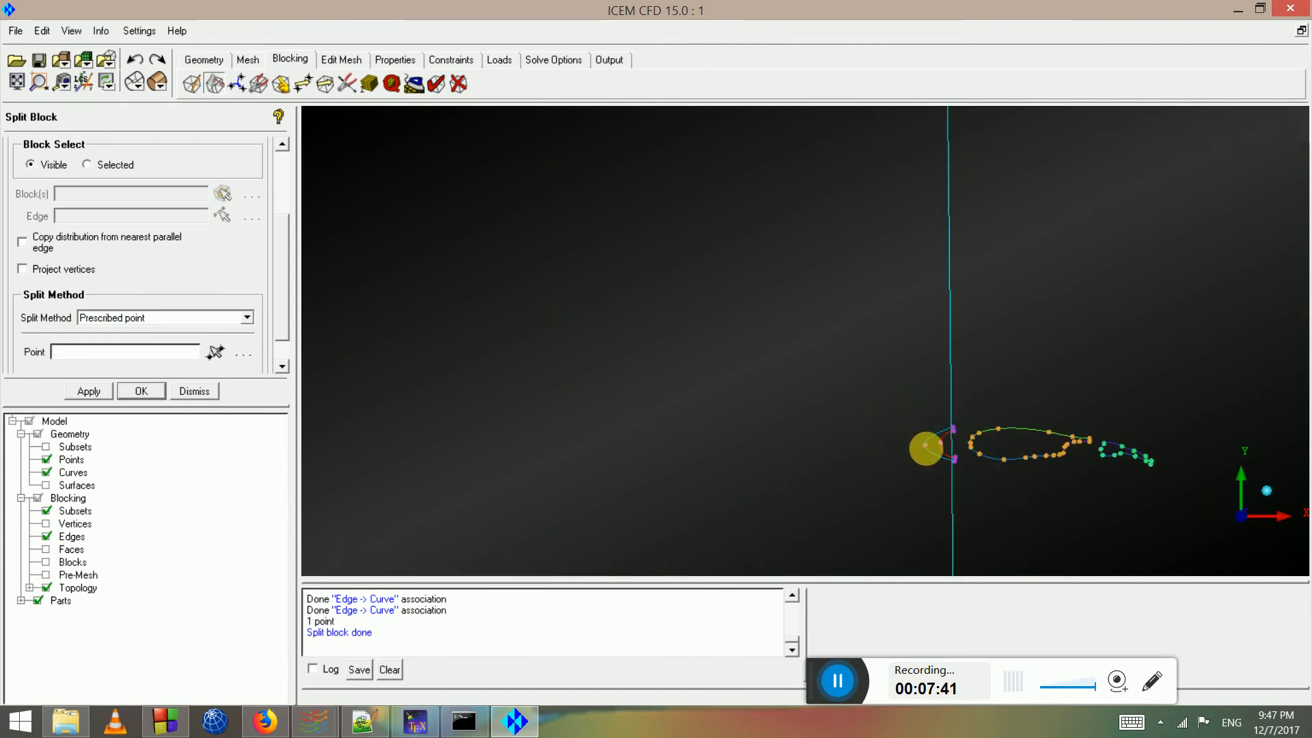
Check where the prescribed-point split passes through the slat, and undo that split
scroll(956, 451, down, 5)
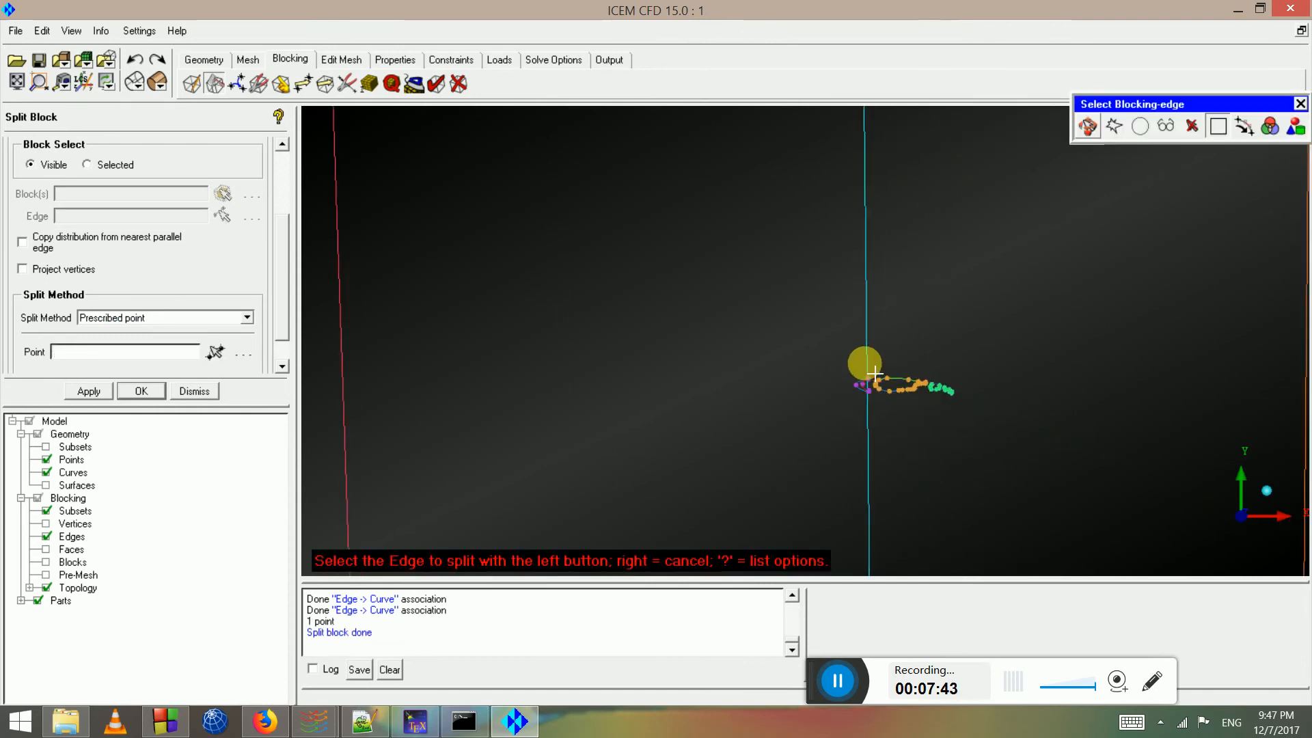
scroll(883, 384, up, 5)
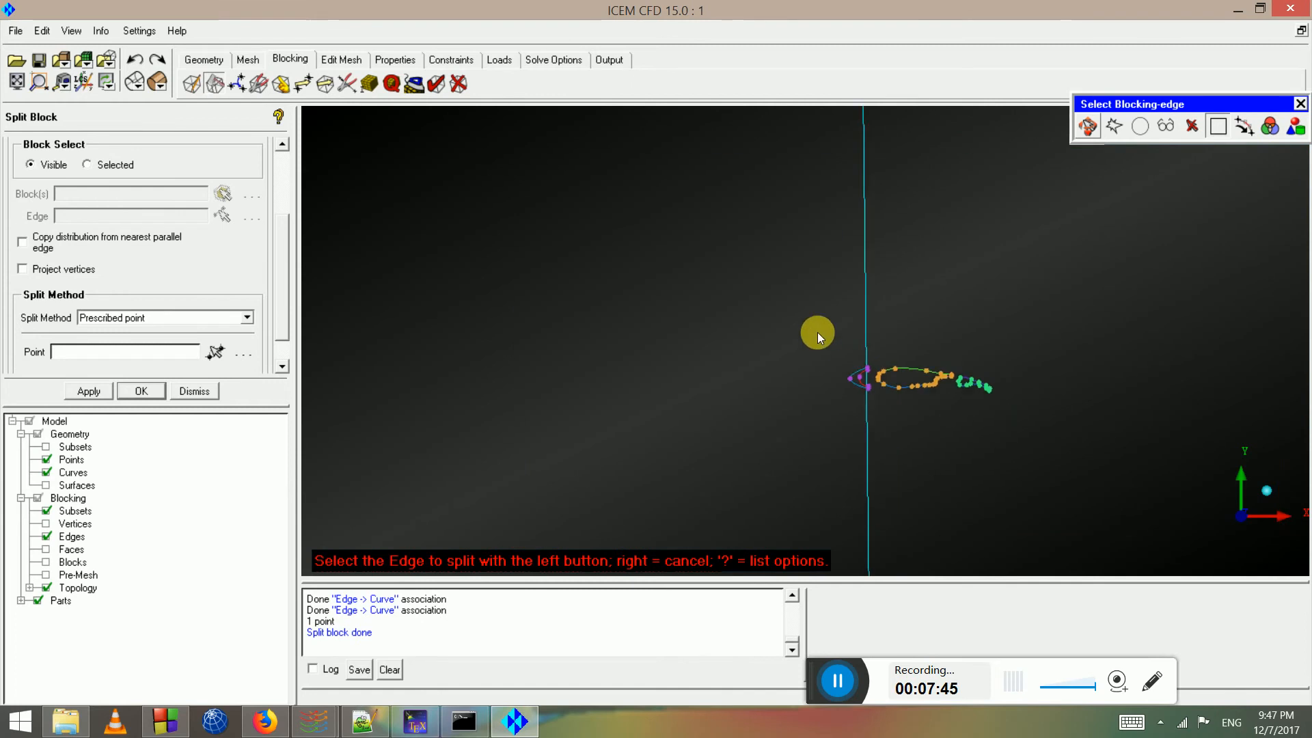
scroll(829, 327, up, 5)
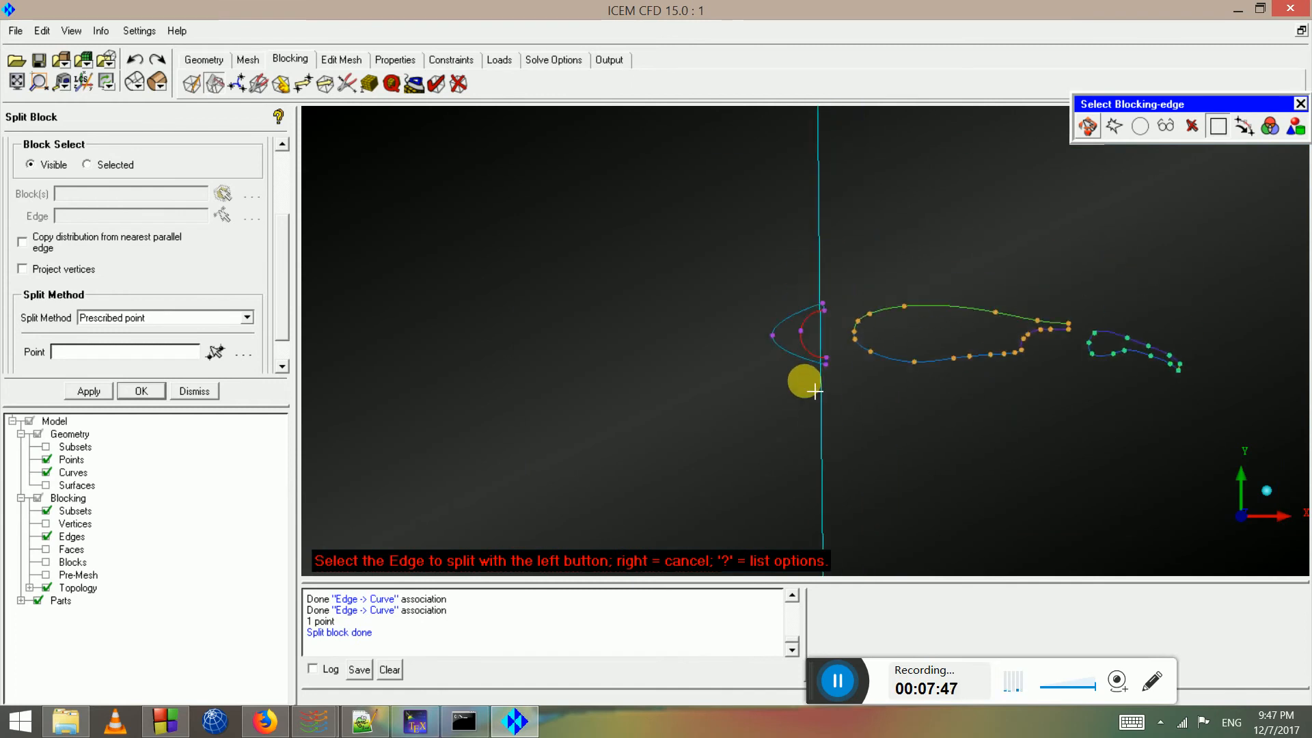
right_click(806, 364)
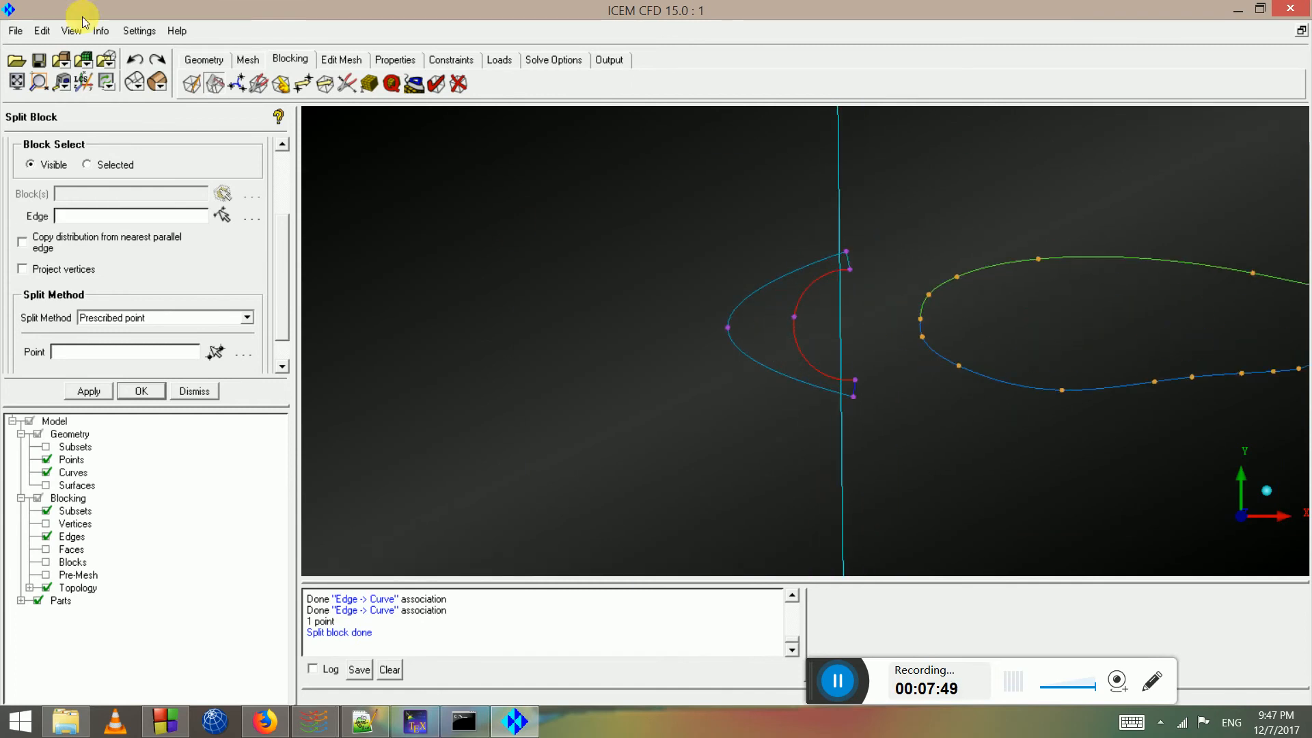
click(134, 59)
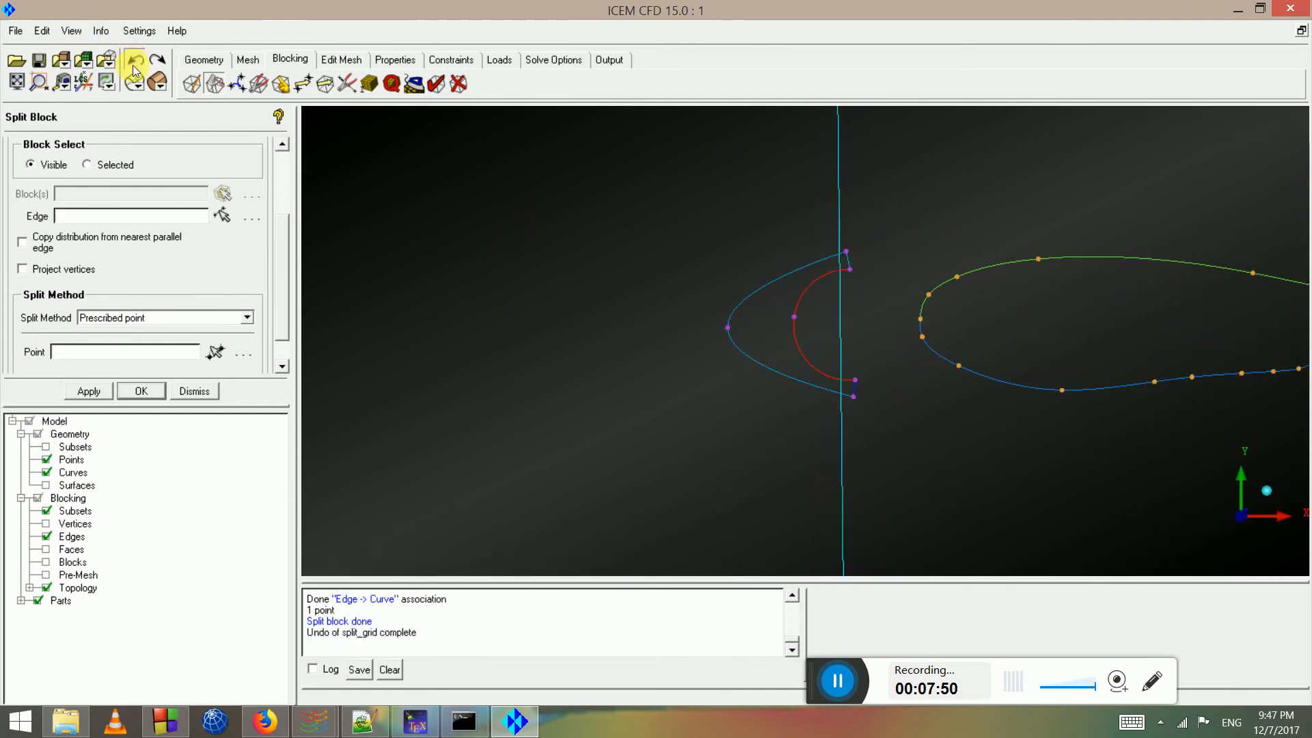
Set the split method to Screen select and split the block vertically just upstream of the slat's nose
click(127, 320)
click(95, 333)
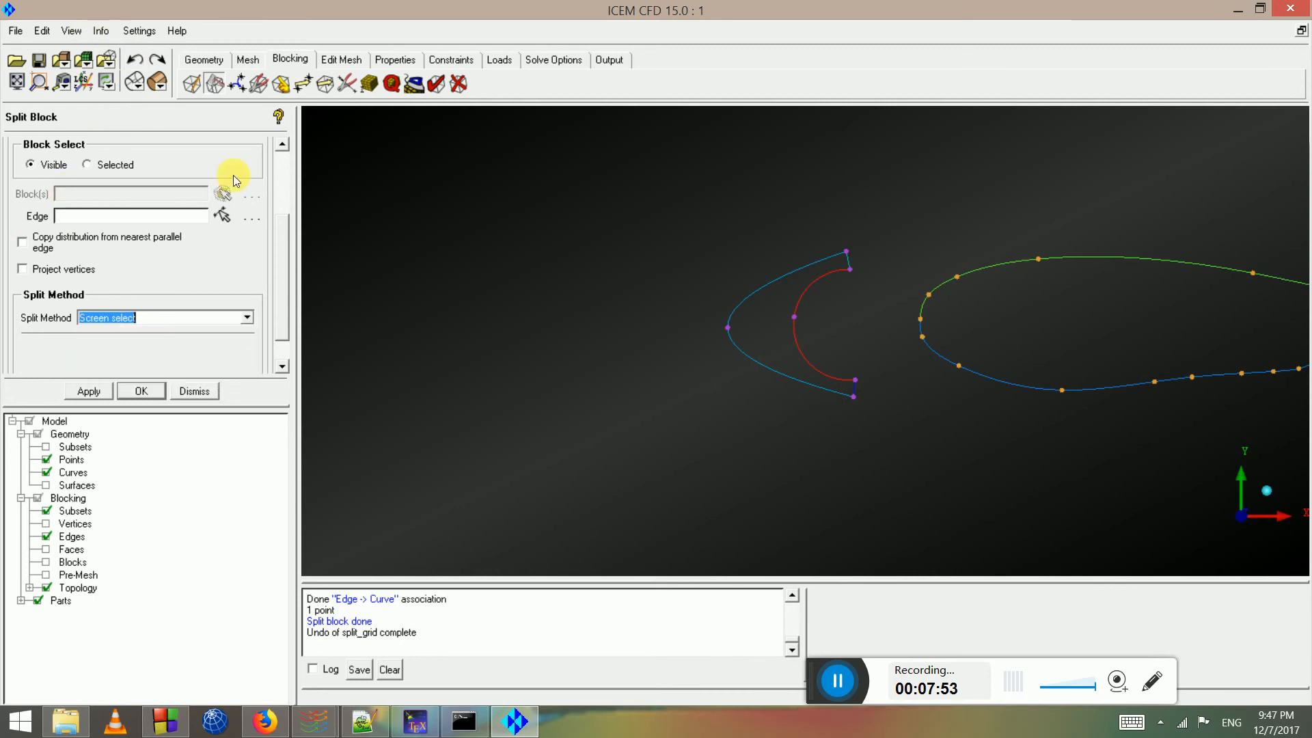
click(279, 184)
click(29, 172)
scroll(786, 358, down, 3)
scroll(778, 371, down, 6)
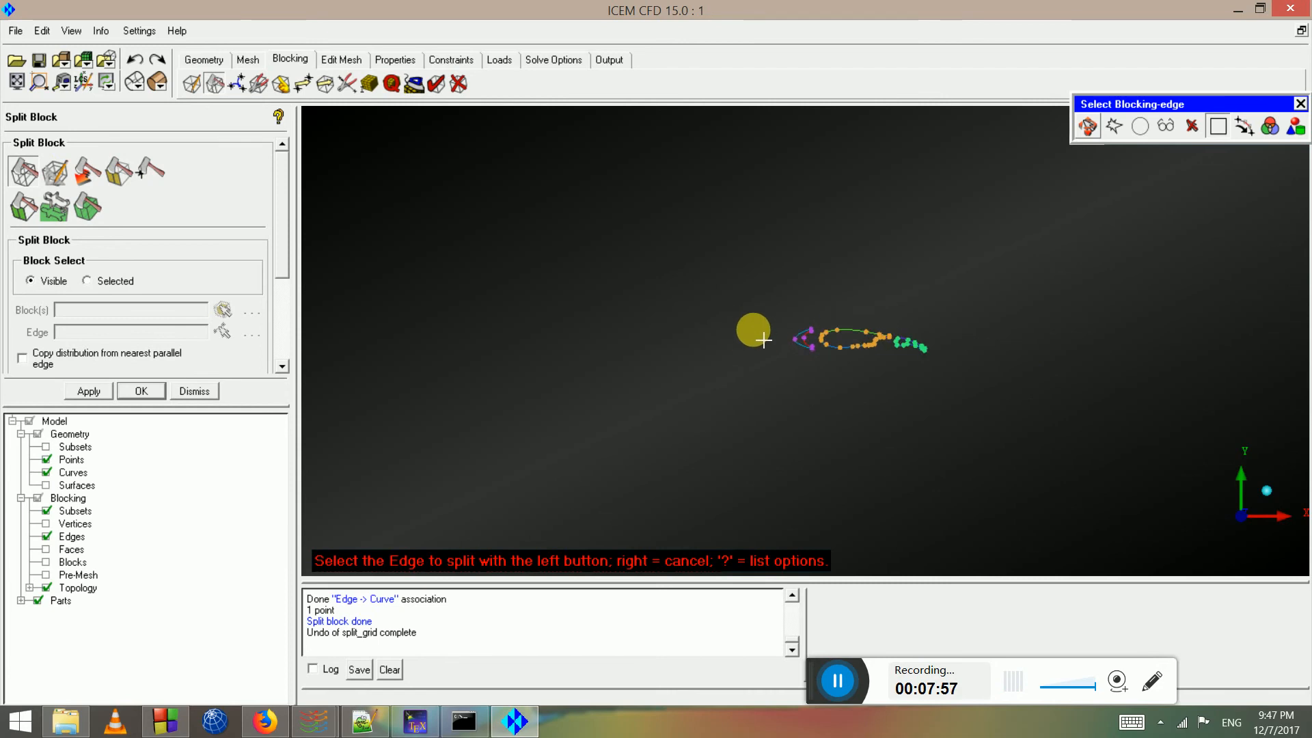
scroll(738, 284, down, 2)
click(797, 141)
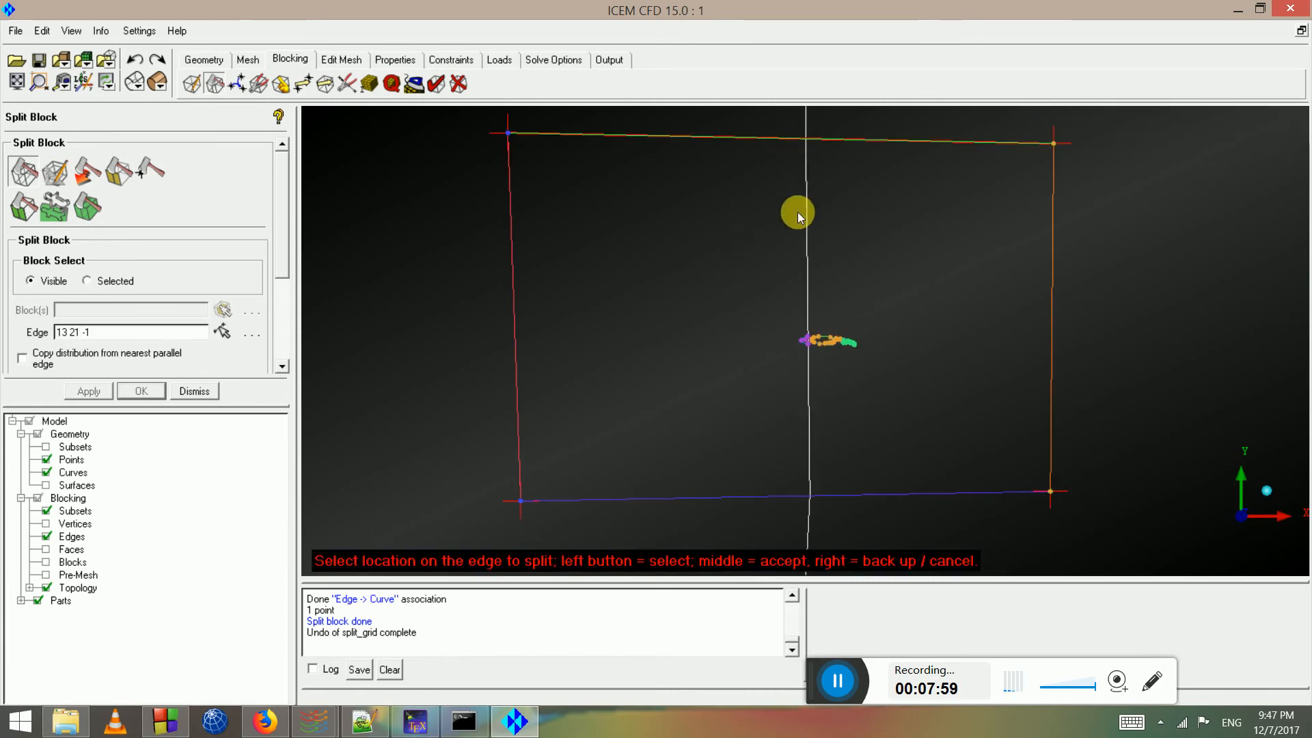
scroll(804, 367, up, 6)
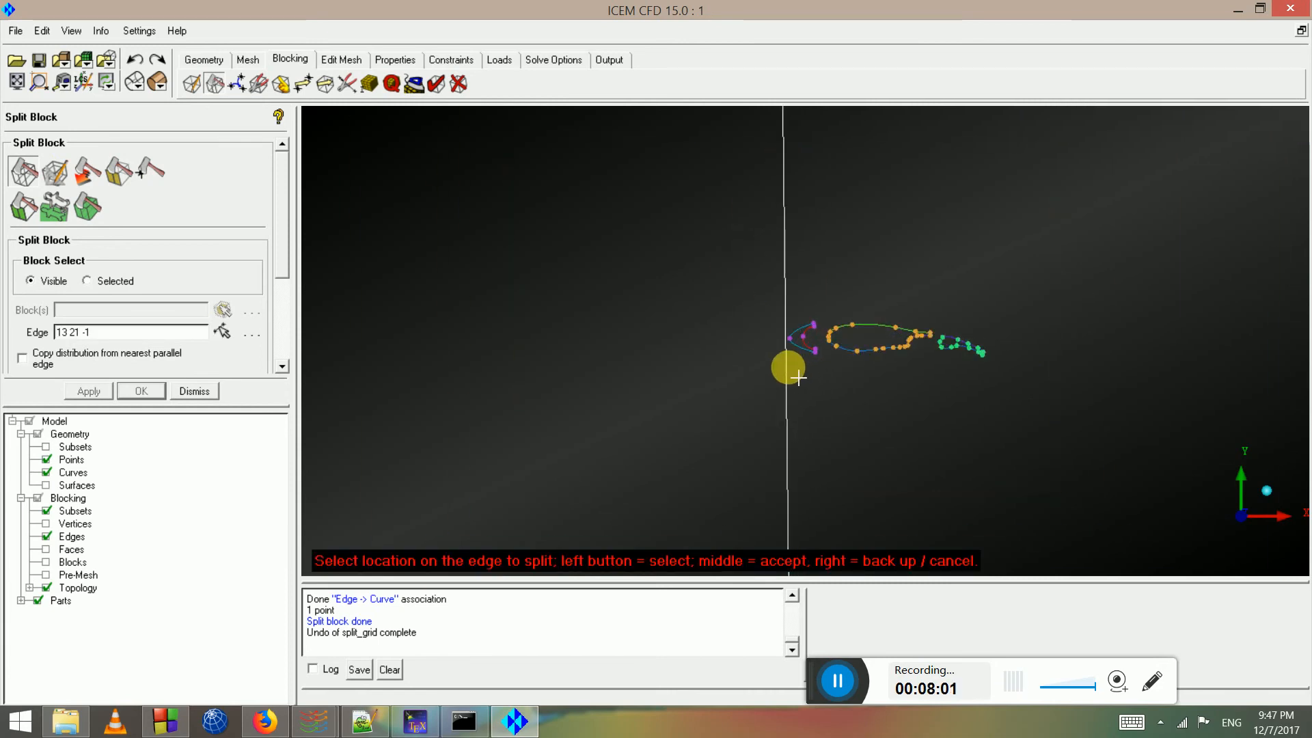
scroll(779, 386, up, 2)
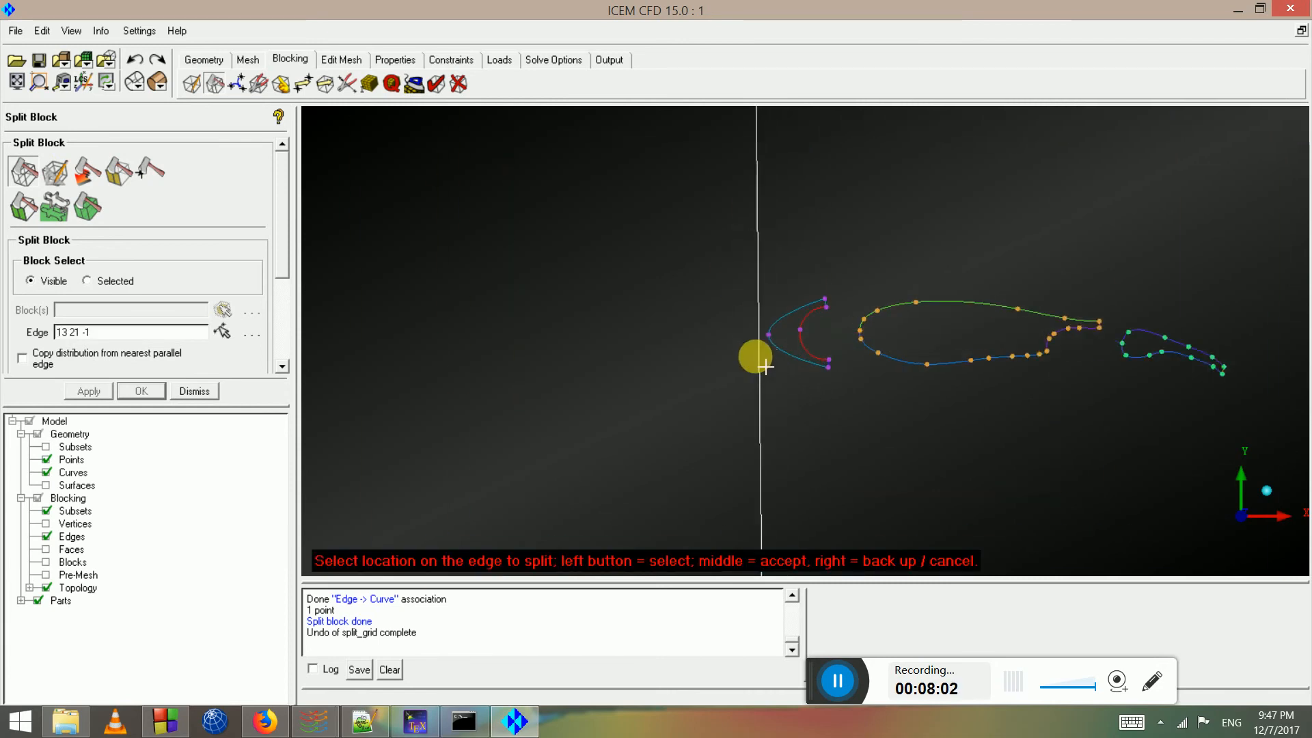
middle_click(711, 352)
Split the block horizontally just above the slat's upper tip and just below its lower tip
scroll(813, 342, up, 2)
click(846, 279)
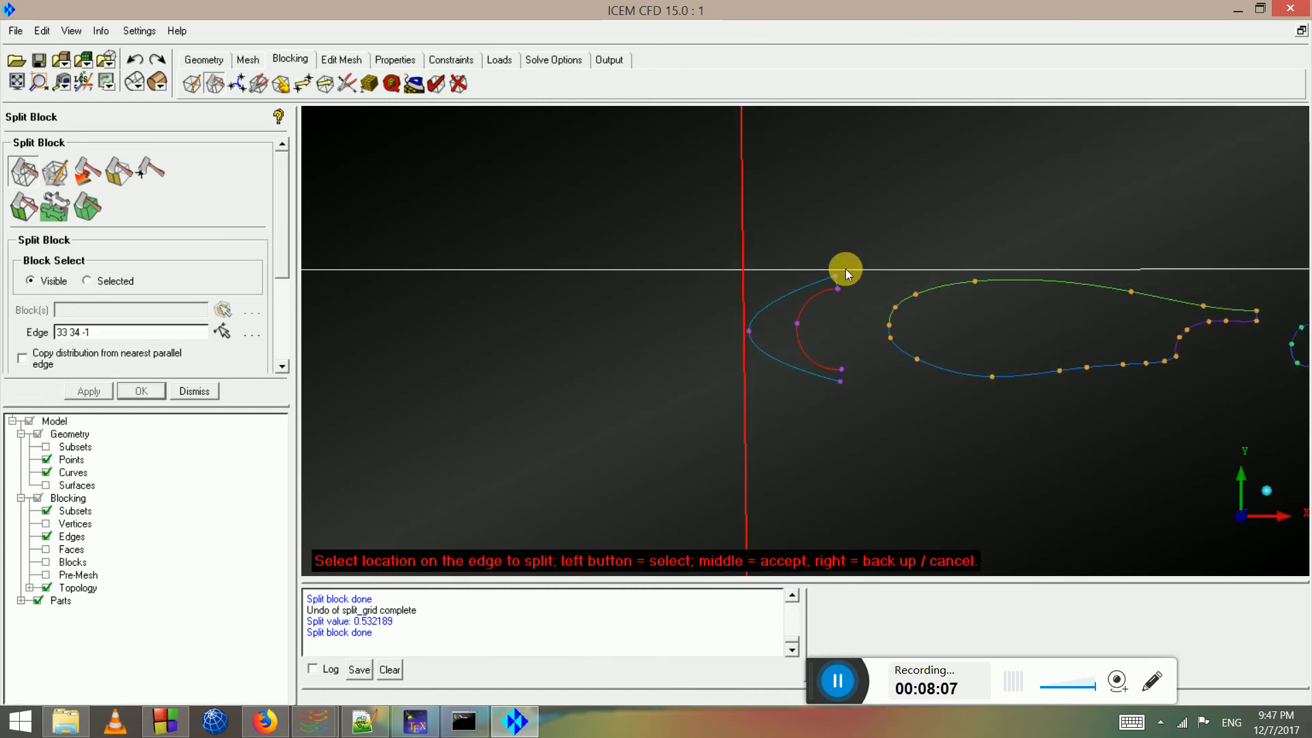
click(846, 270)
middle_click(843, 313)
click(756, 390)
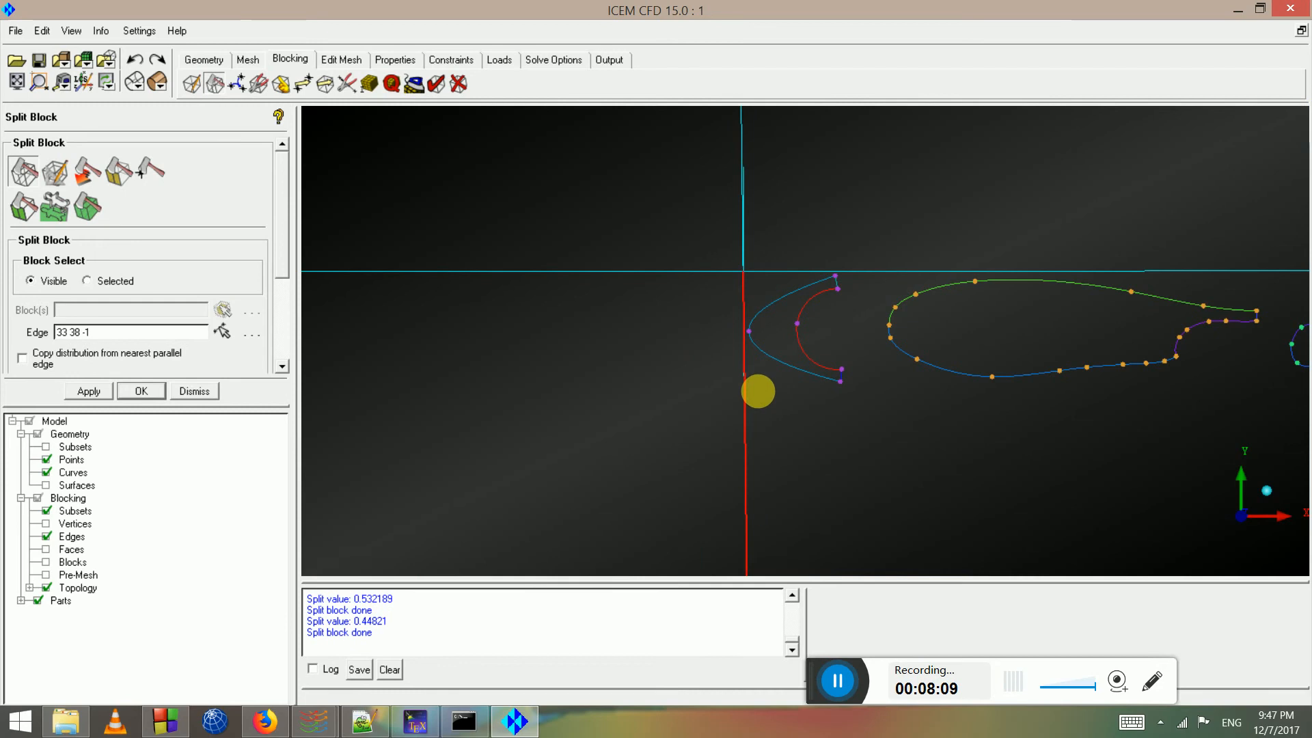
click(764, 387)
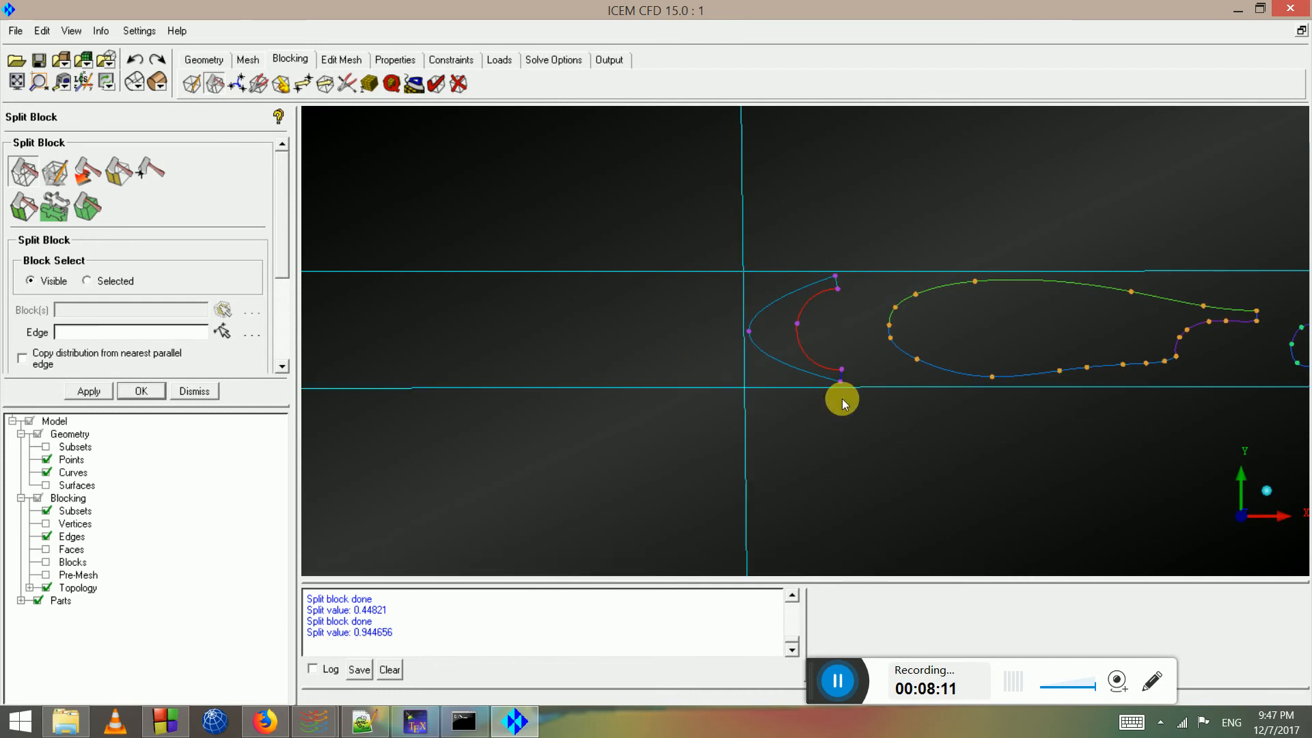
middle_click(862, 318)
Split the block vertically just behind the slat's trailing tips, in front of the main element
click(858, 306)
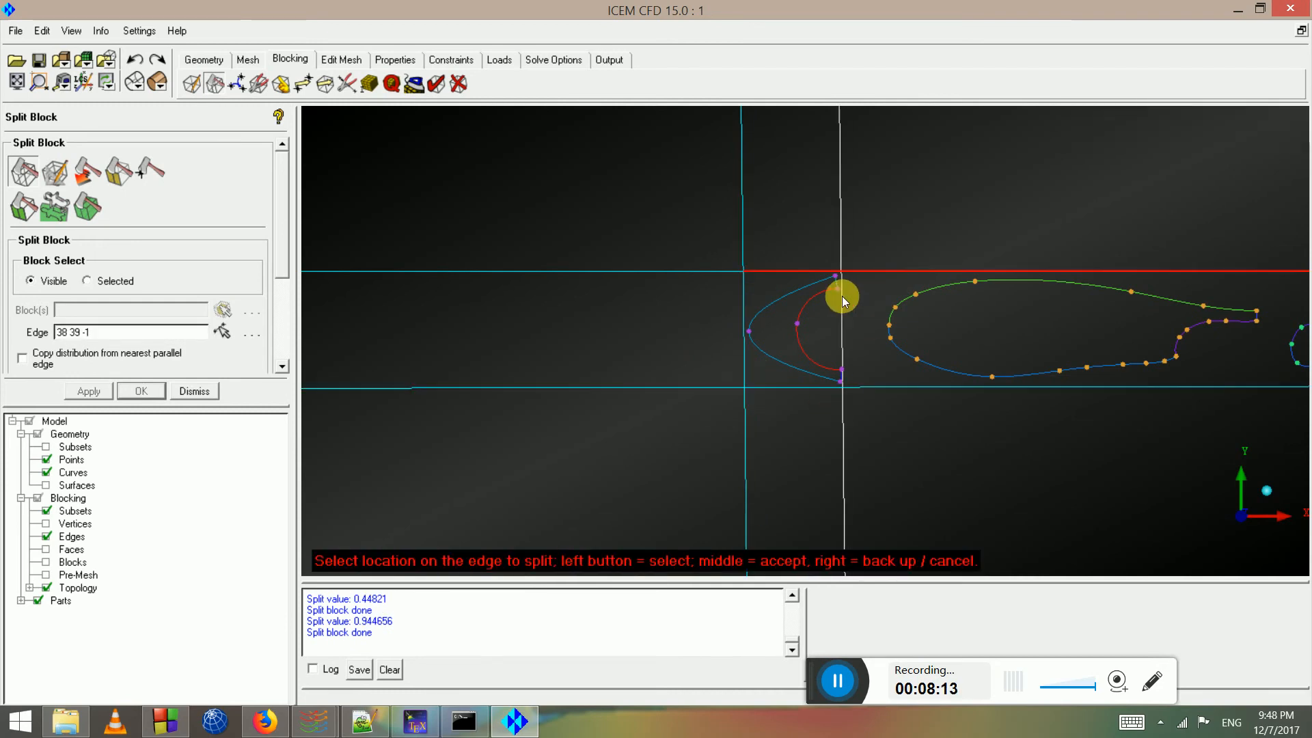
click(847, 311)
middle_click(846, 306)
Examine how the block splits enclose the slat and pass the main airfoil element
scroll(852, 309, up, 1)
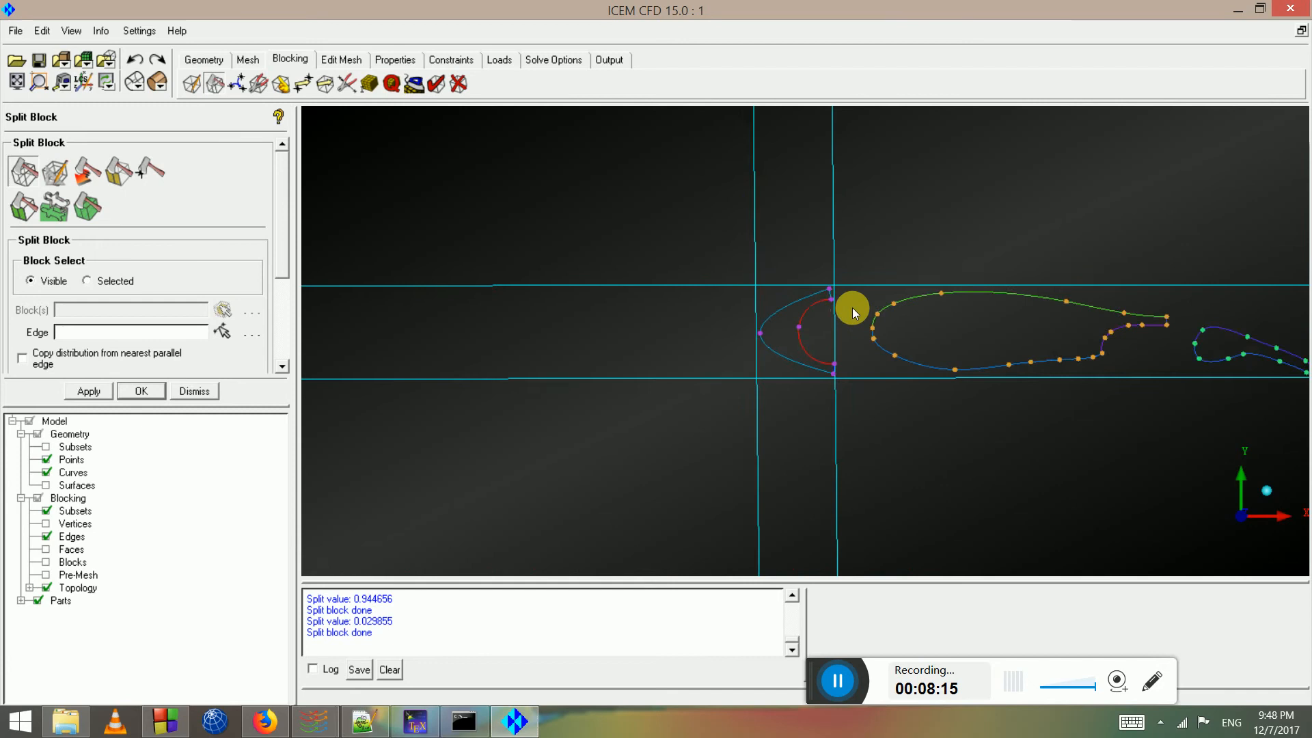
scroll(852, 307, up, 1)
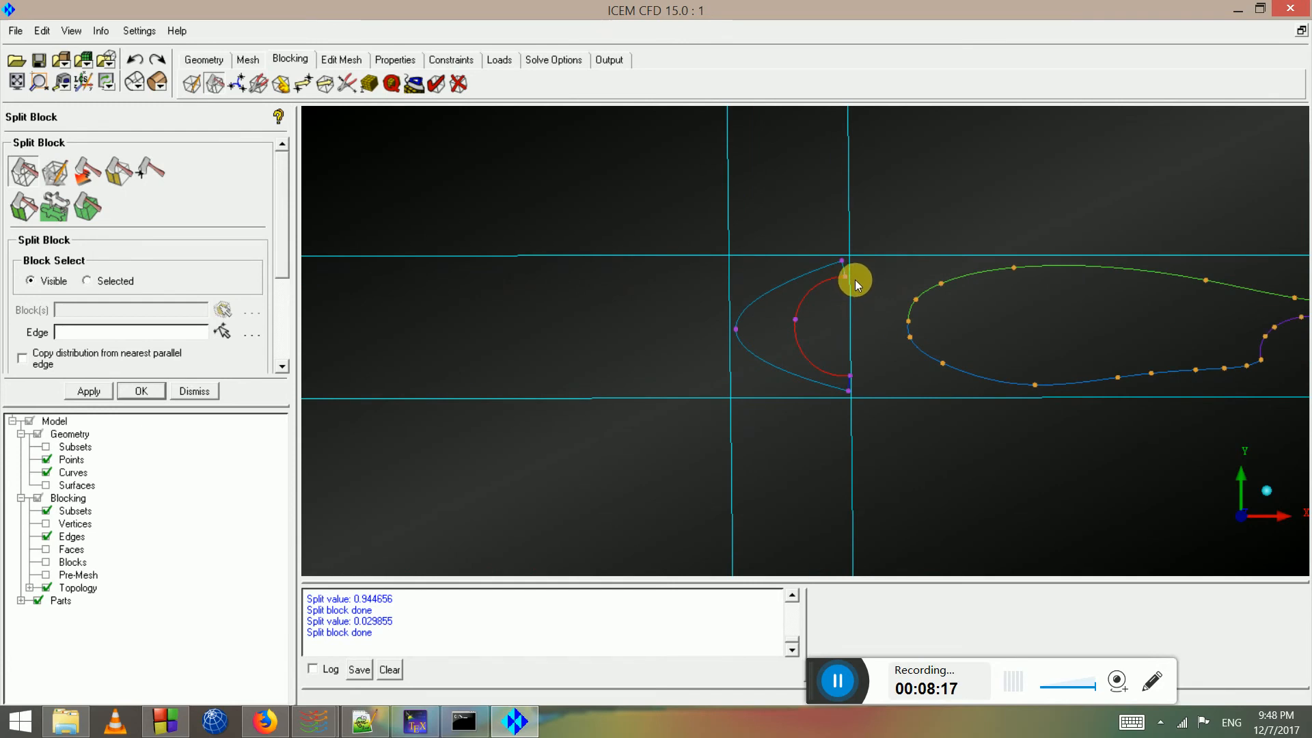
scroll(852, 277, down, 1)
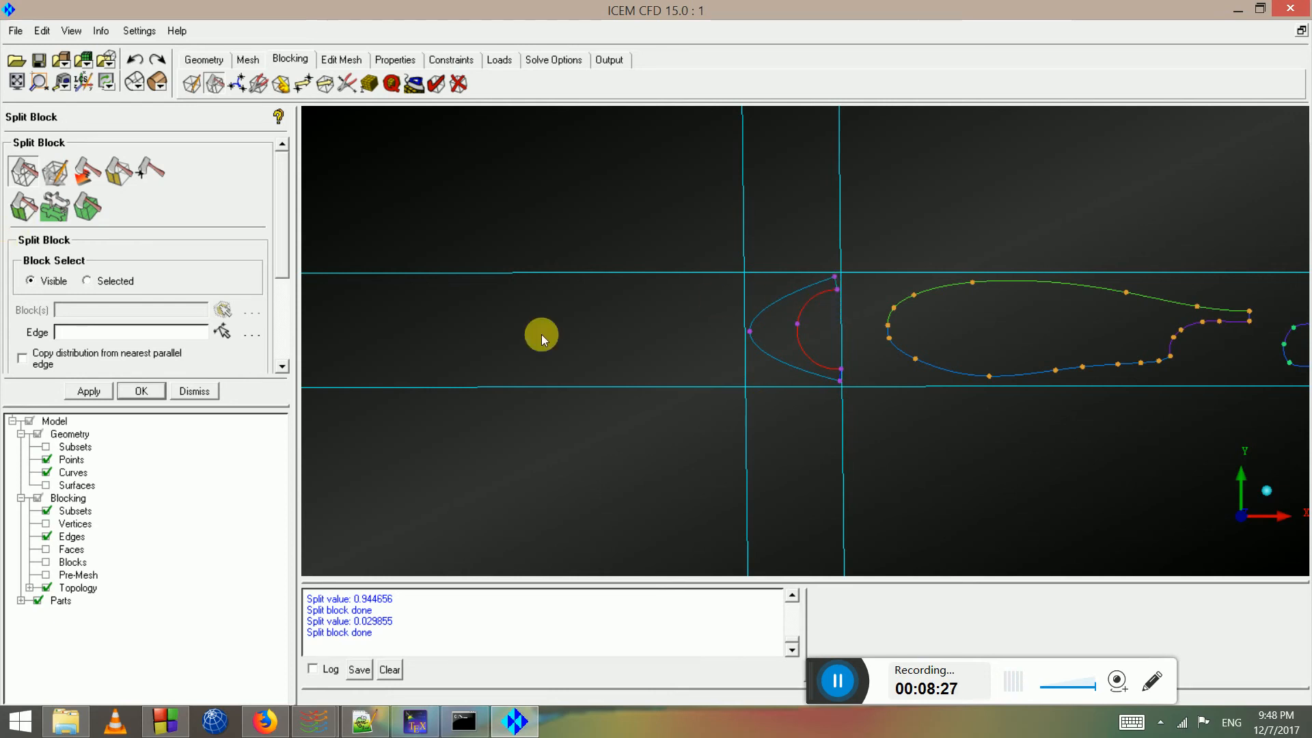
scroll(889, 303, up, 2)
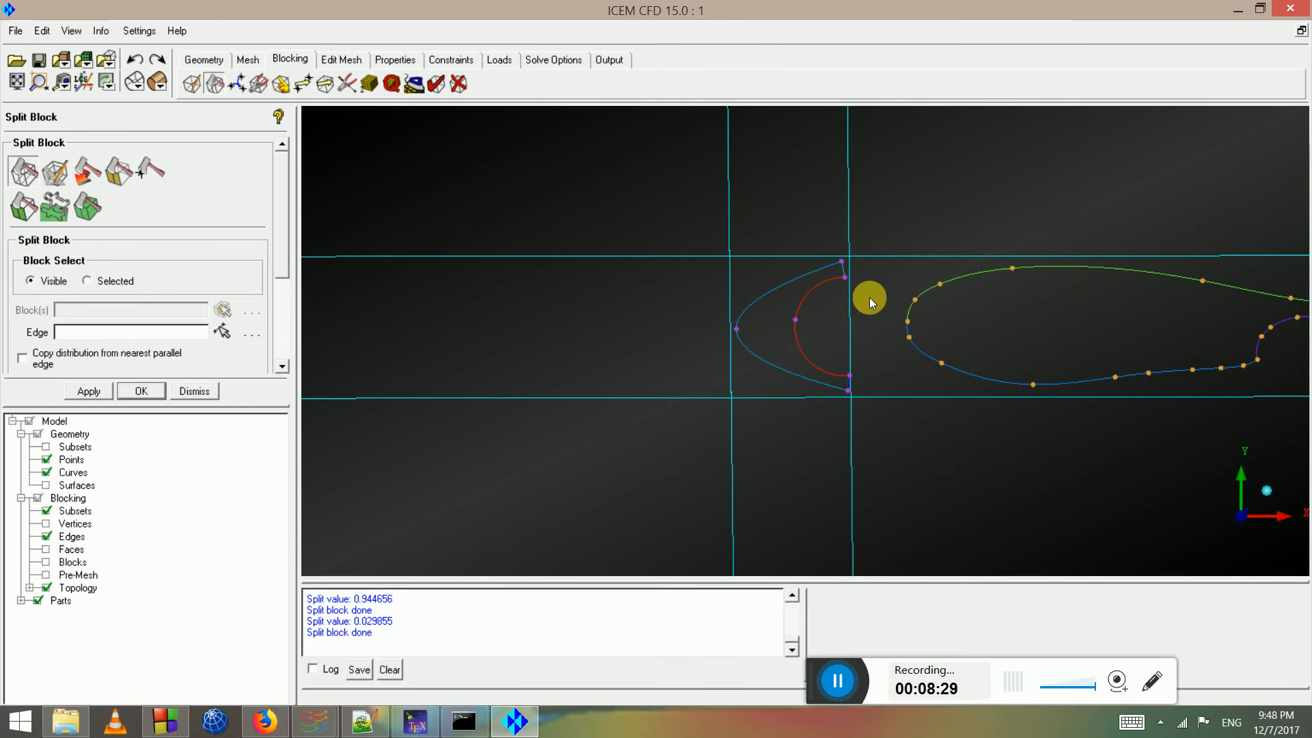
scroll(1071, 330, down, 2)
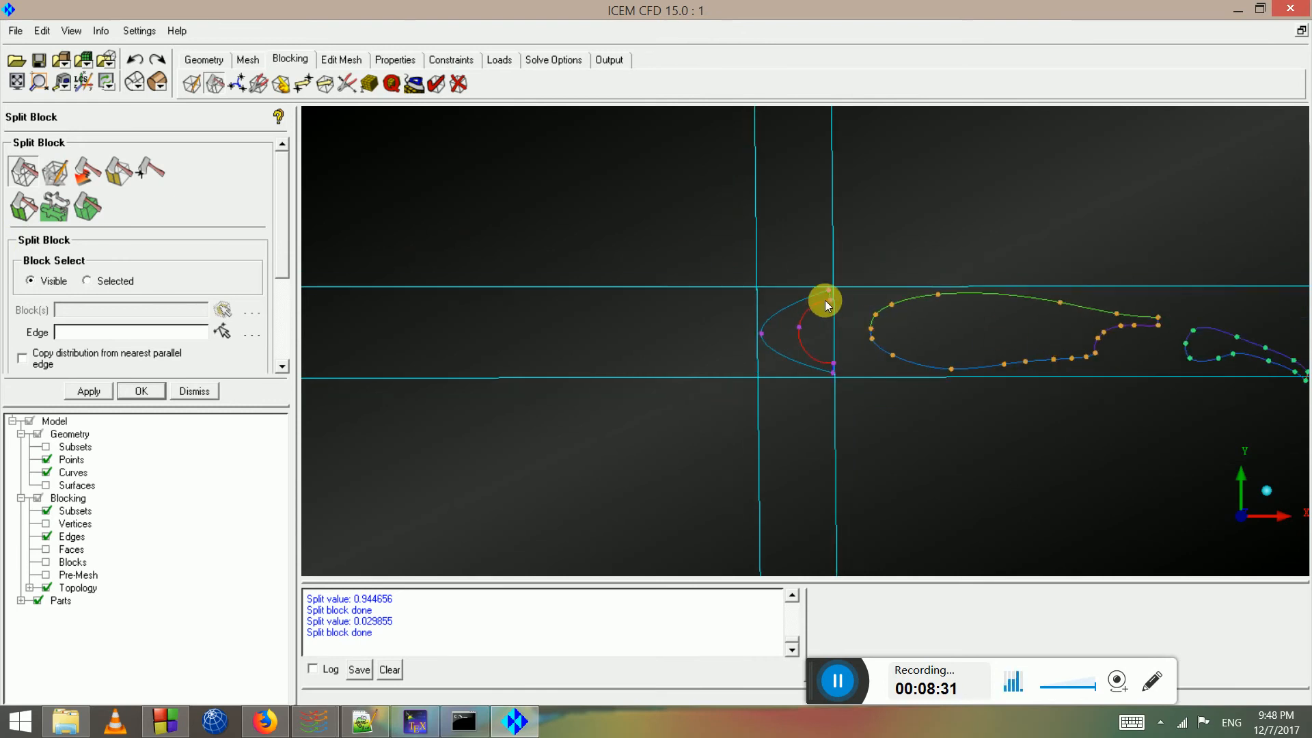
scroll(838, 305, up, 3)
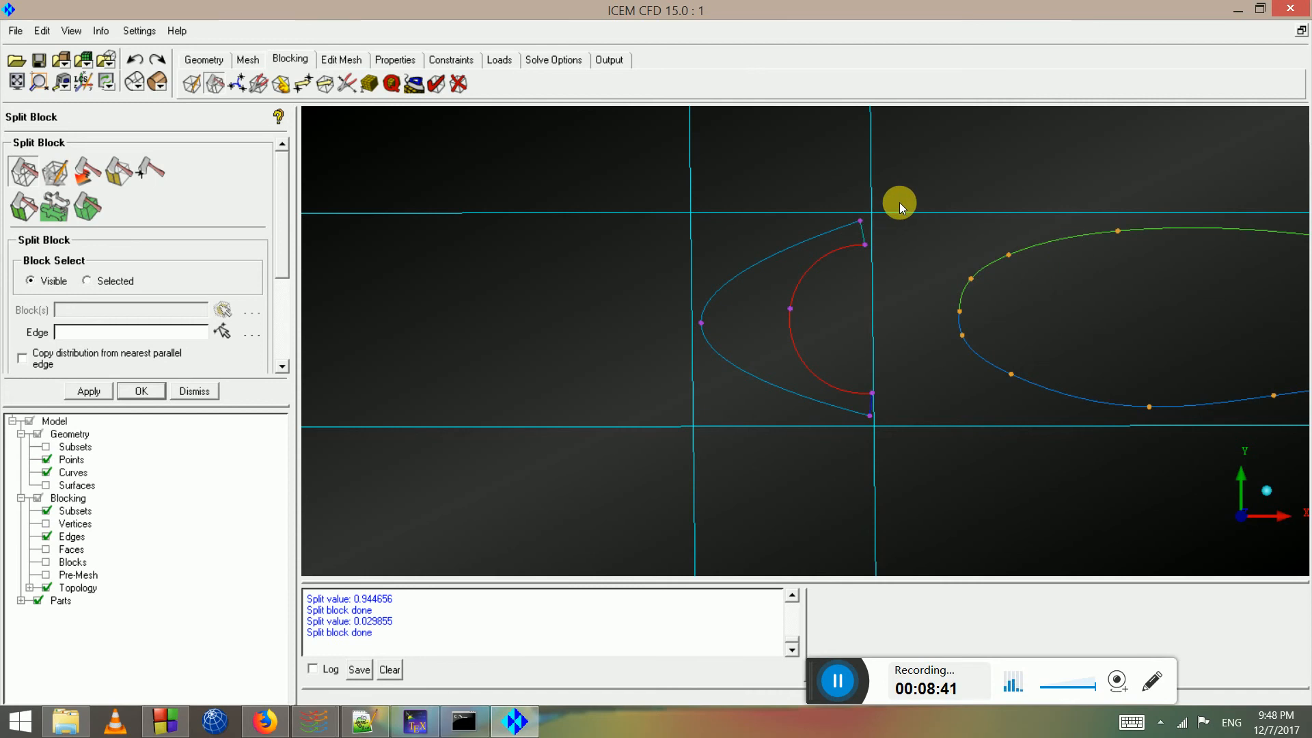
scroll(1017, 273, down, 3)
scroll(961, 278, down, 2)
scroll(913, 291, down, 1)
scroll(912, 304, up, 3)
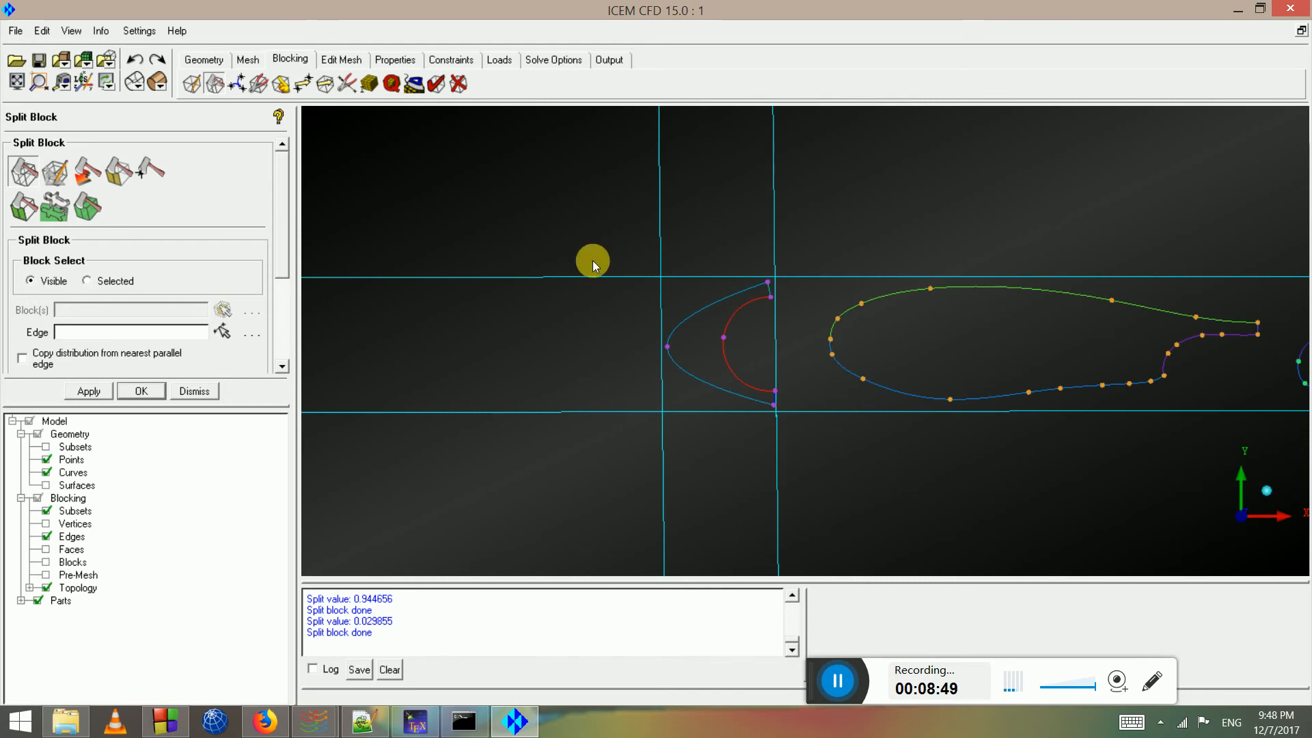
scroll(789, 306, up, 1)
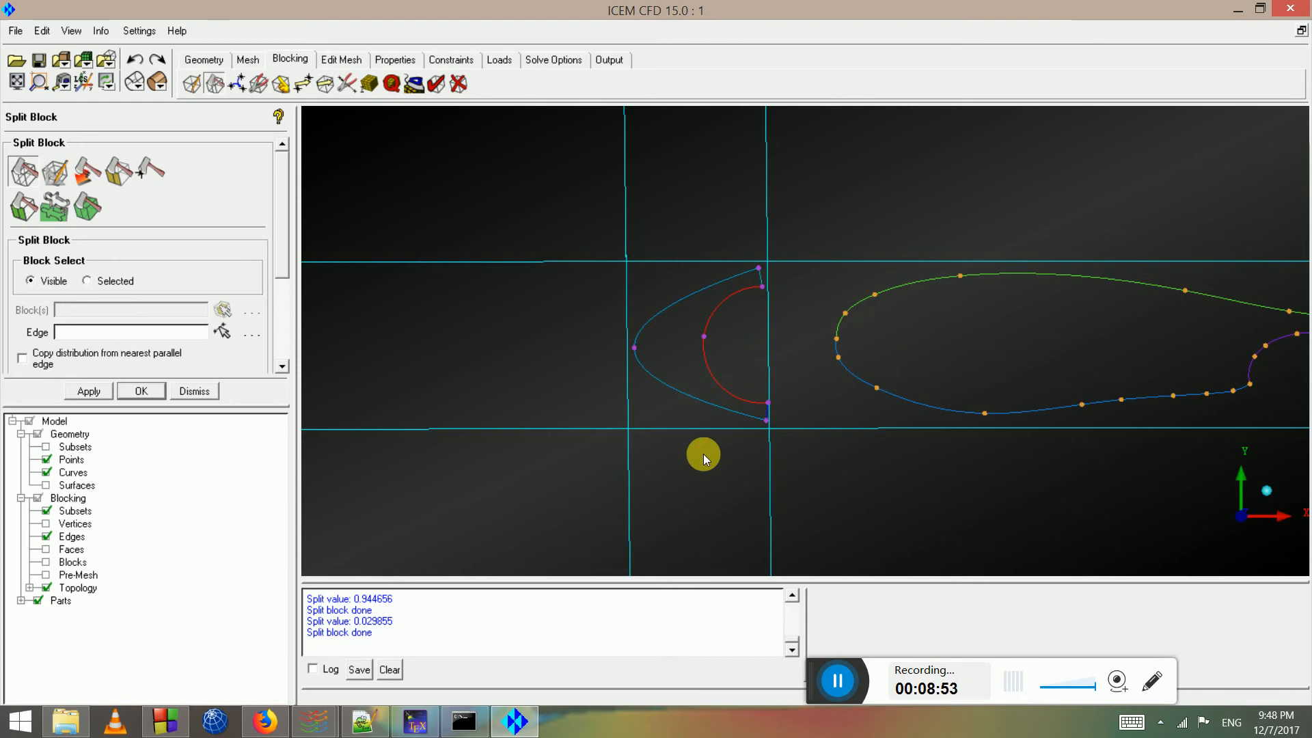
scroll(621, 325, down, 2)
scroll(629, 336, up, 3)
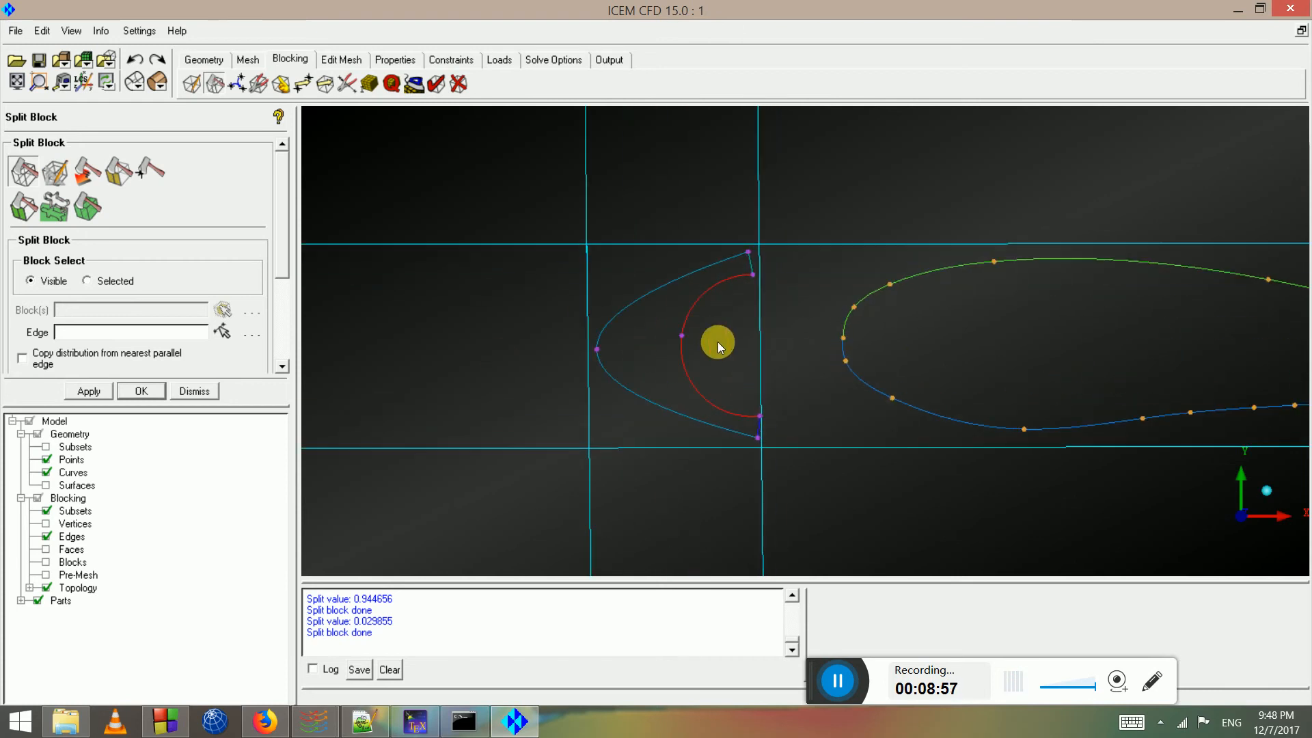
Split the block horizontally at the upper and lower ends of the slat's inner concave curve
click(31, 169)
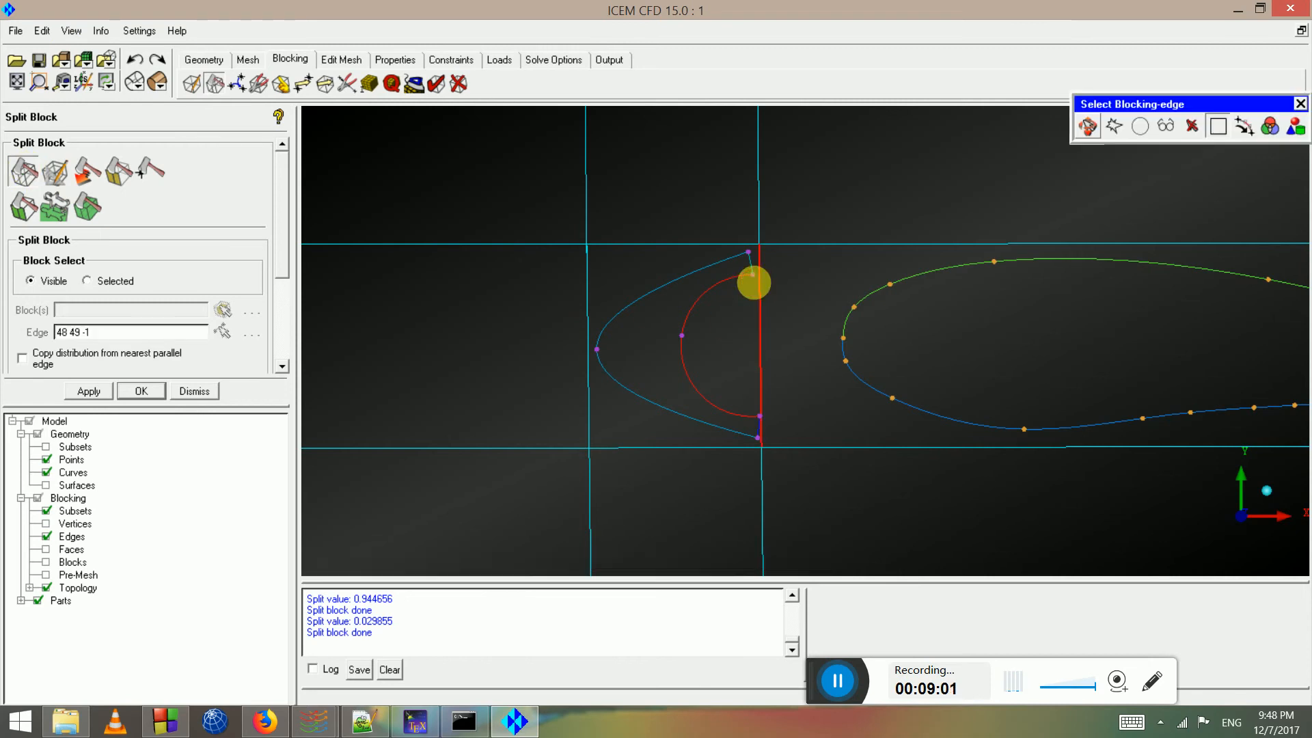
click(754, 279)
click(752, 273)
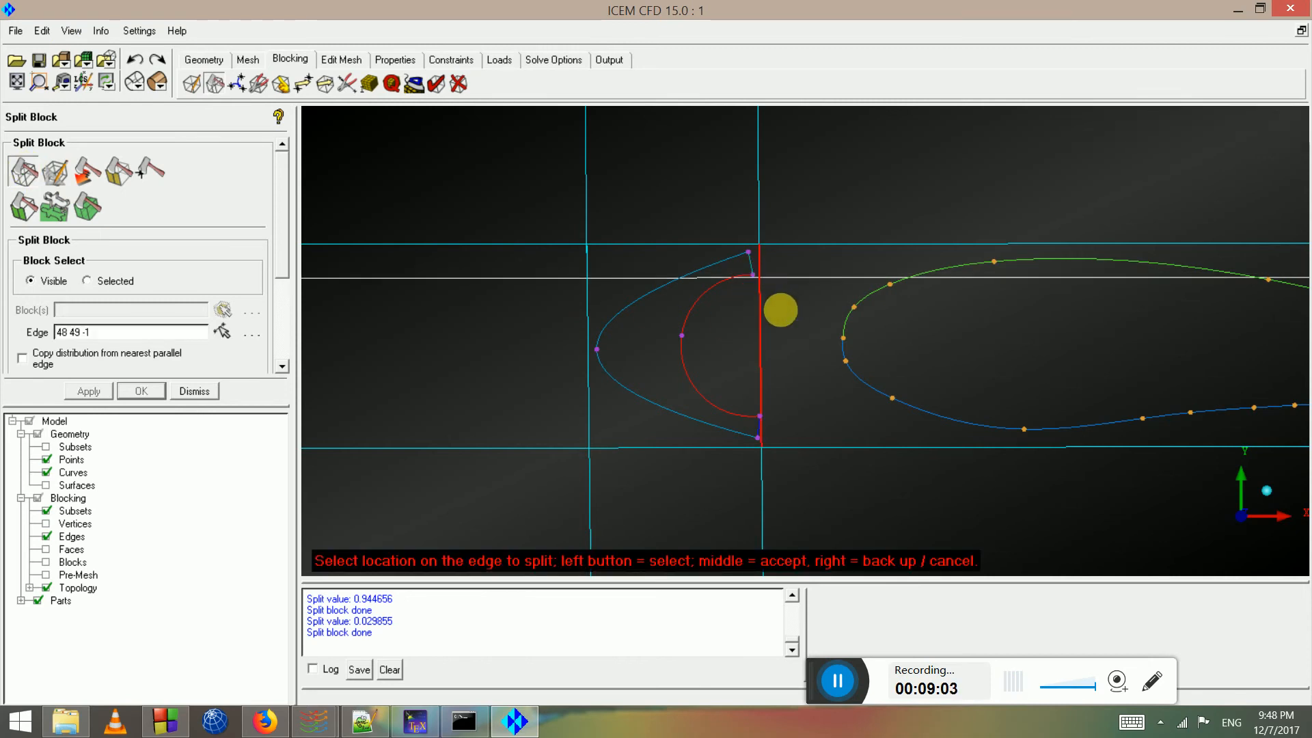
middle_click(788, 418)
click(762, 415)
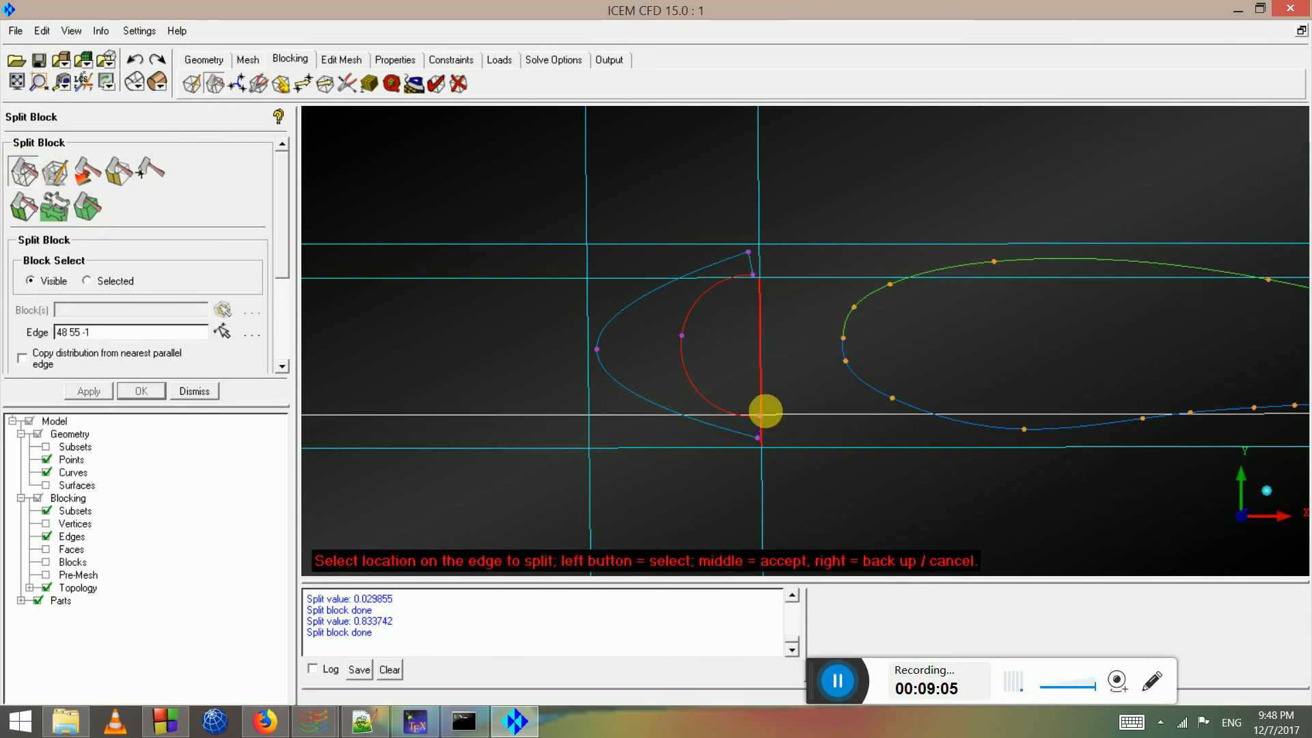
click(773, 412)
middle_click(772, 410)
scroll(776, 406, up, 3)
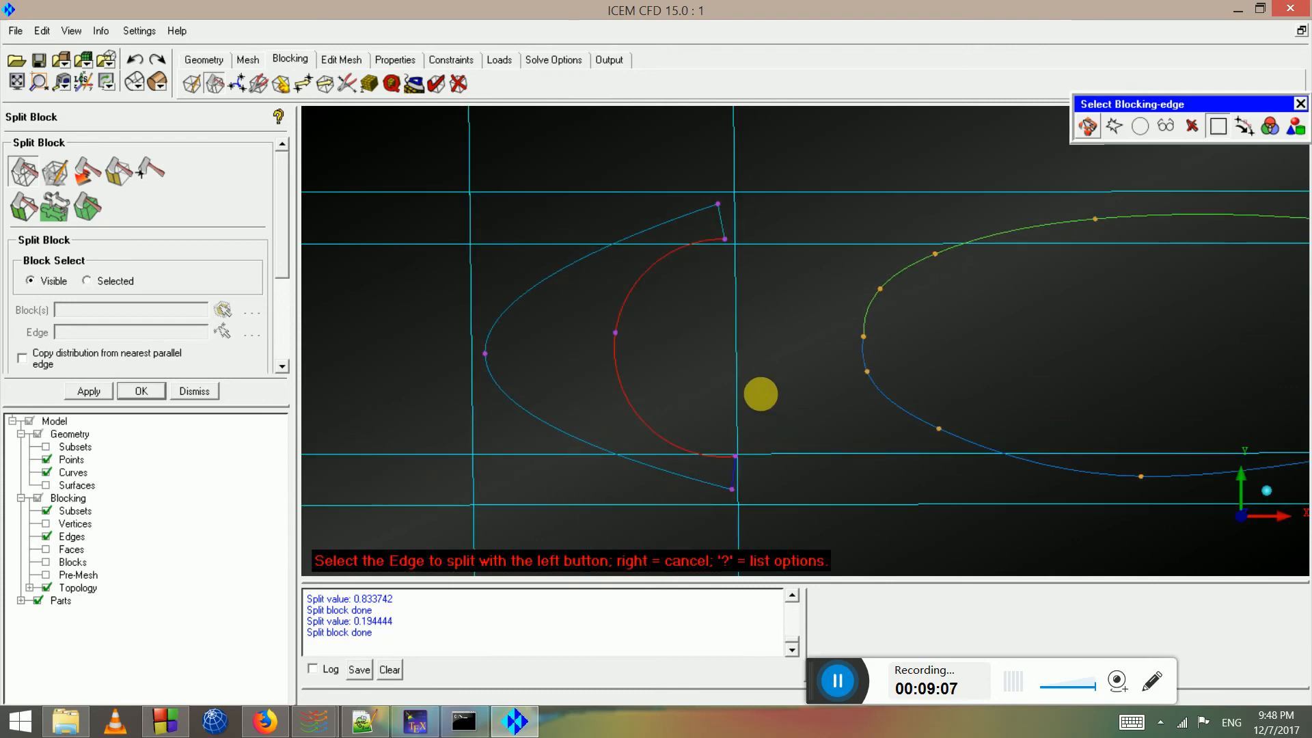
middle_click(761, 384)
scroll(758, 377, down, 1)
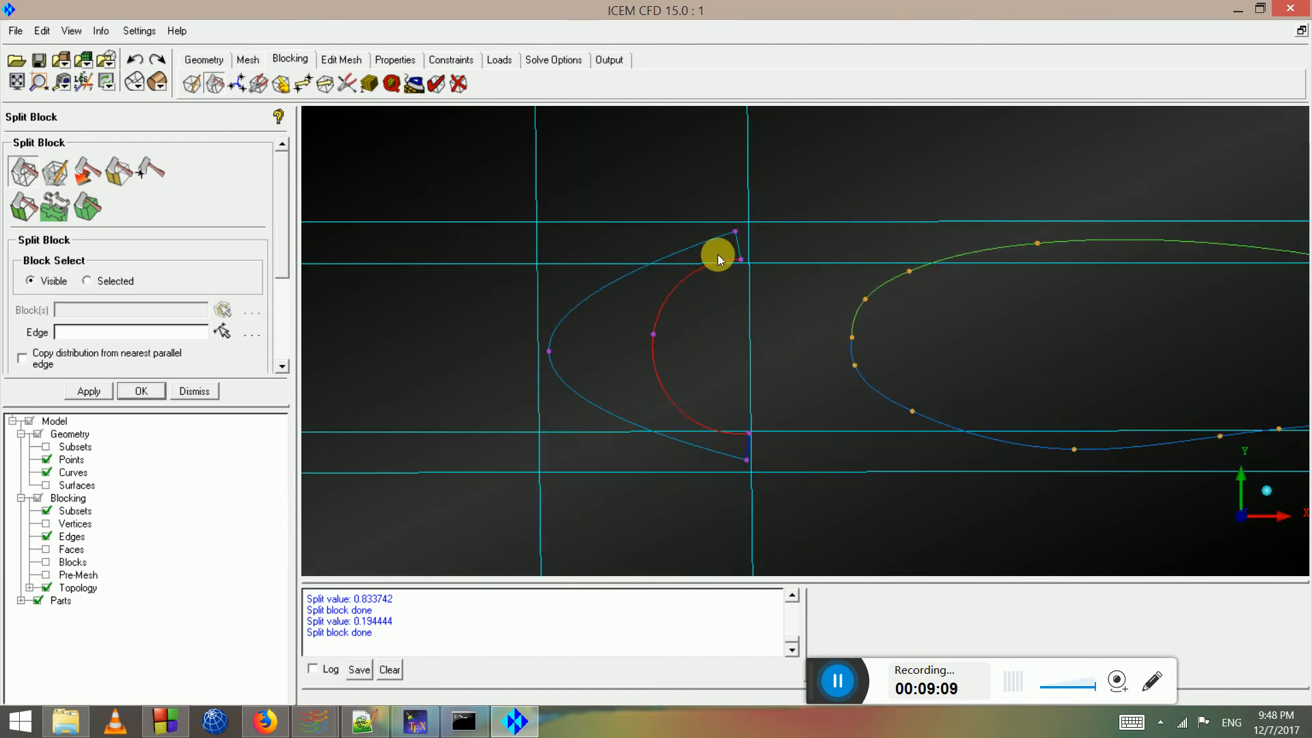
scroll(715, 258, down, 1)
scroll(703, 292, down, 1)
scroll(704, 300, up, 1)
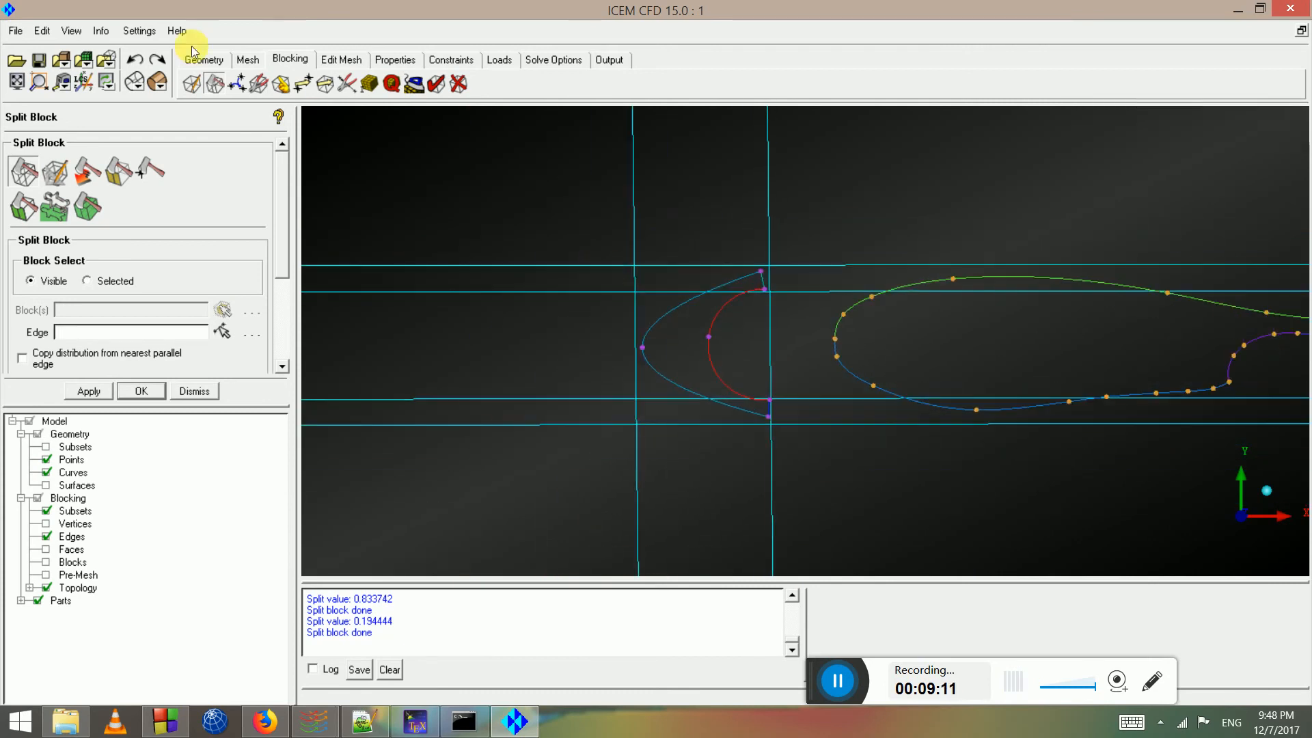
Merge the stacked blocks immediately upstream of the slat into one block so the inner splits end at the slat
click(325, 83)
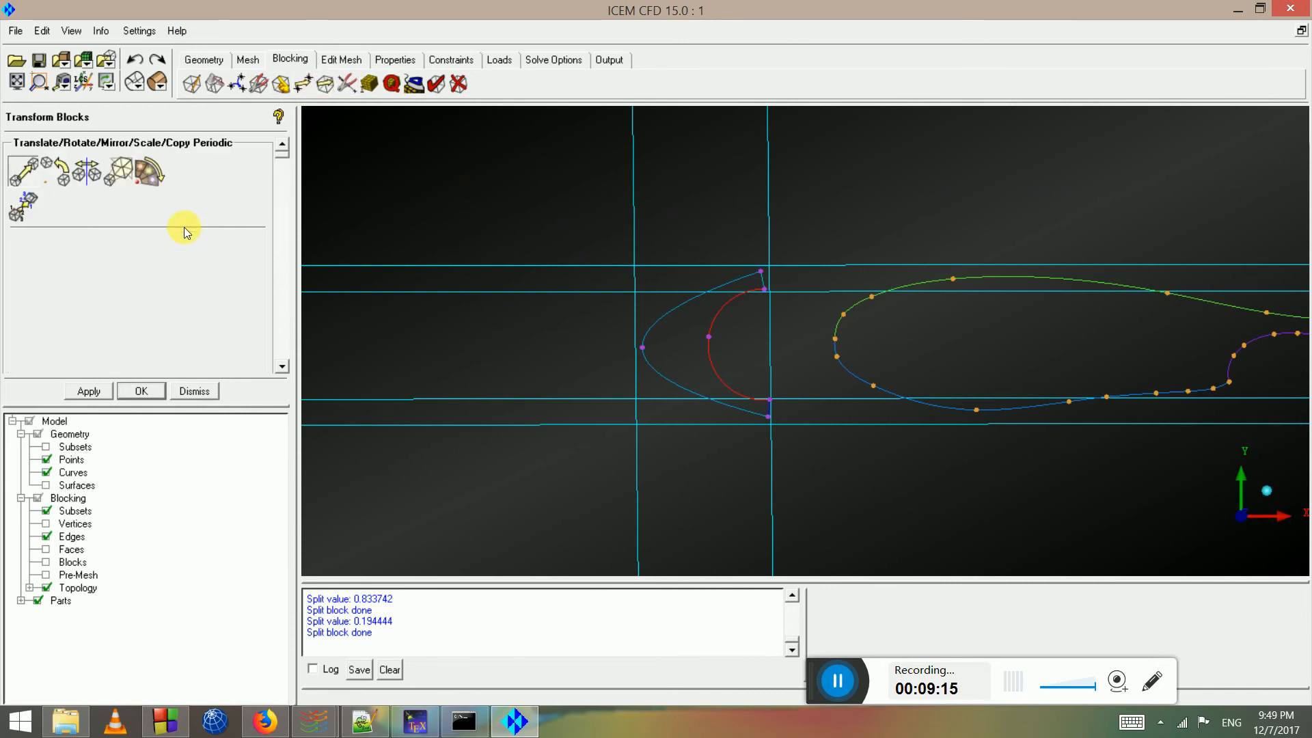
click(281, 85)
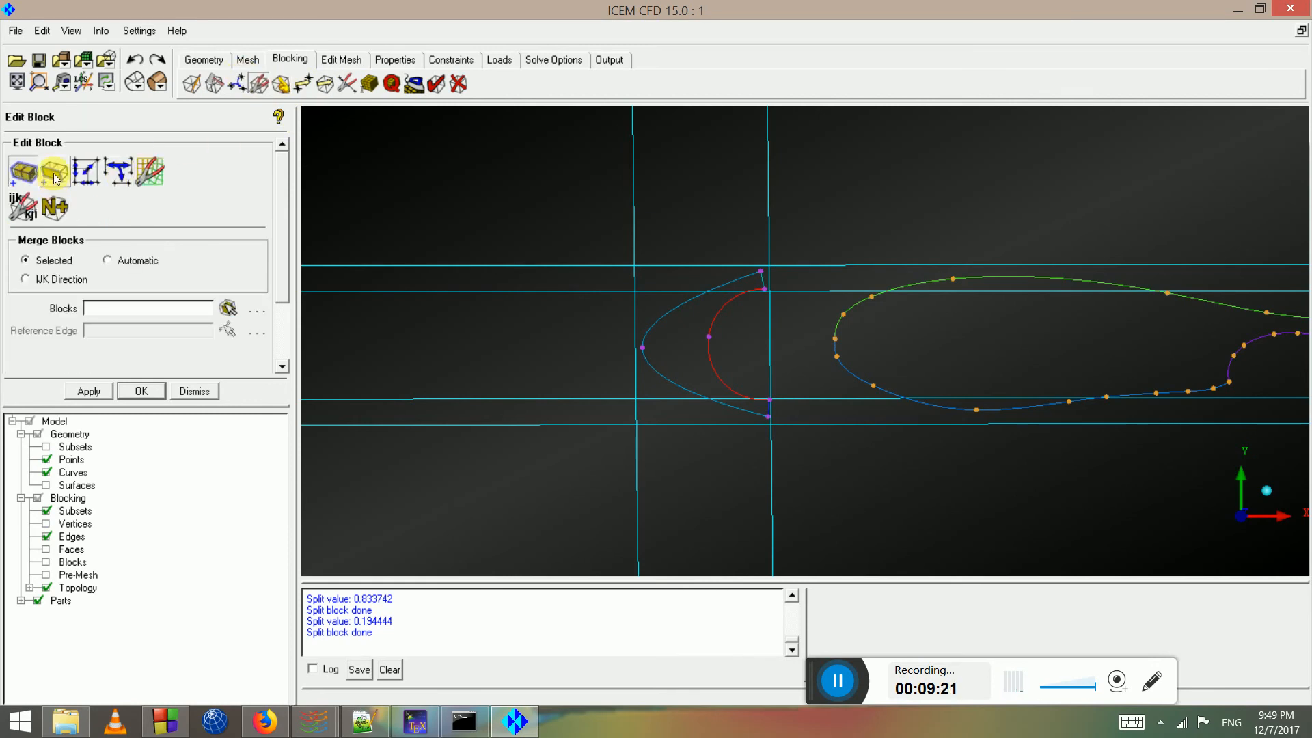
scroll(547, 362, down, 2)
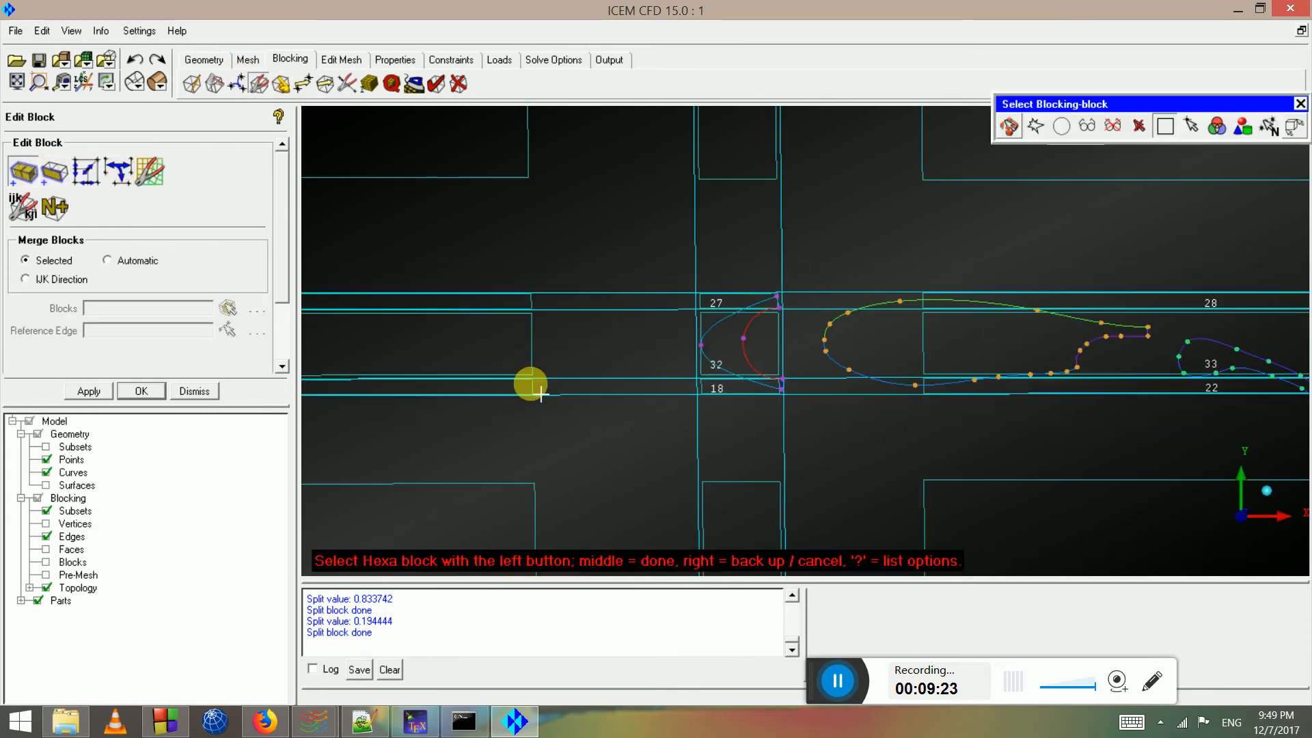
middle_click(554, 328)
scroll(669, 359, up, 3)
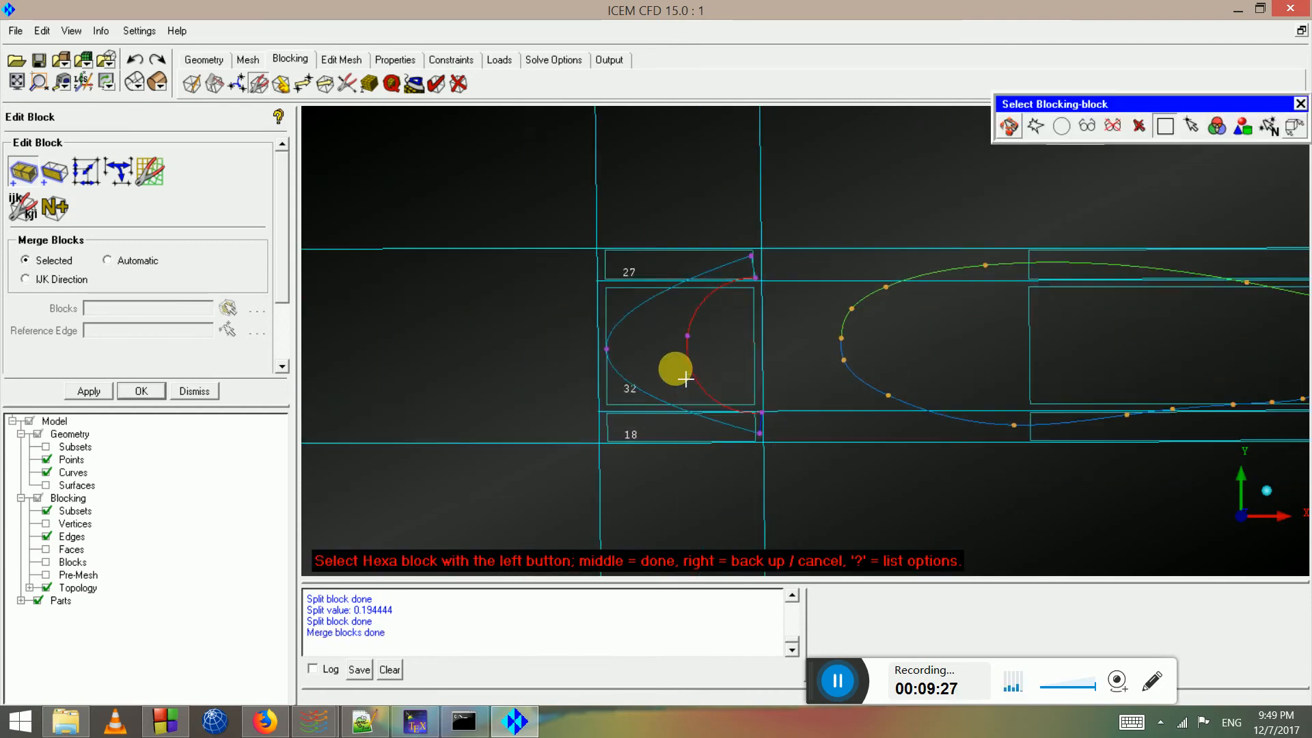
scroll(680, 359, down, 1)
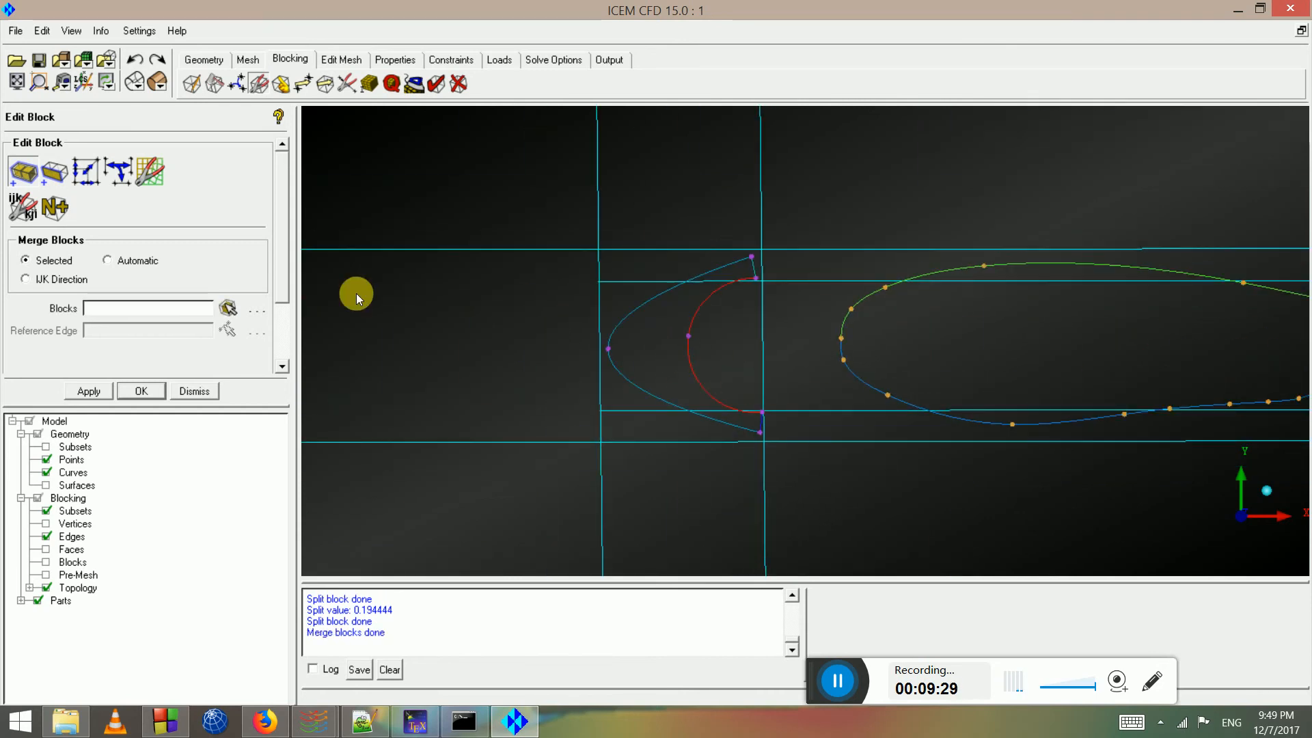
scroll(847, 373, up, 2)
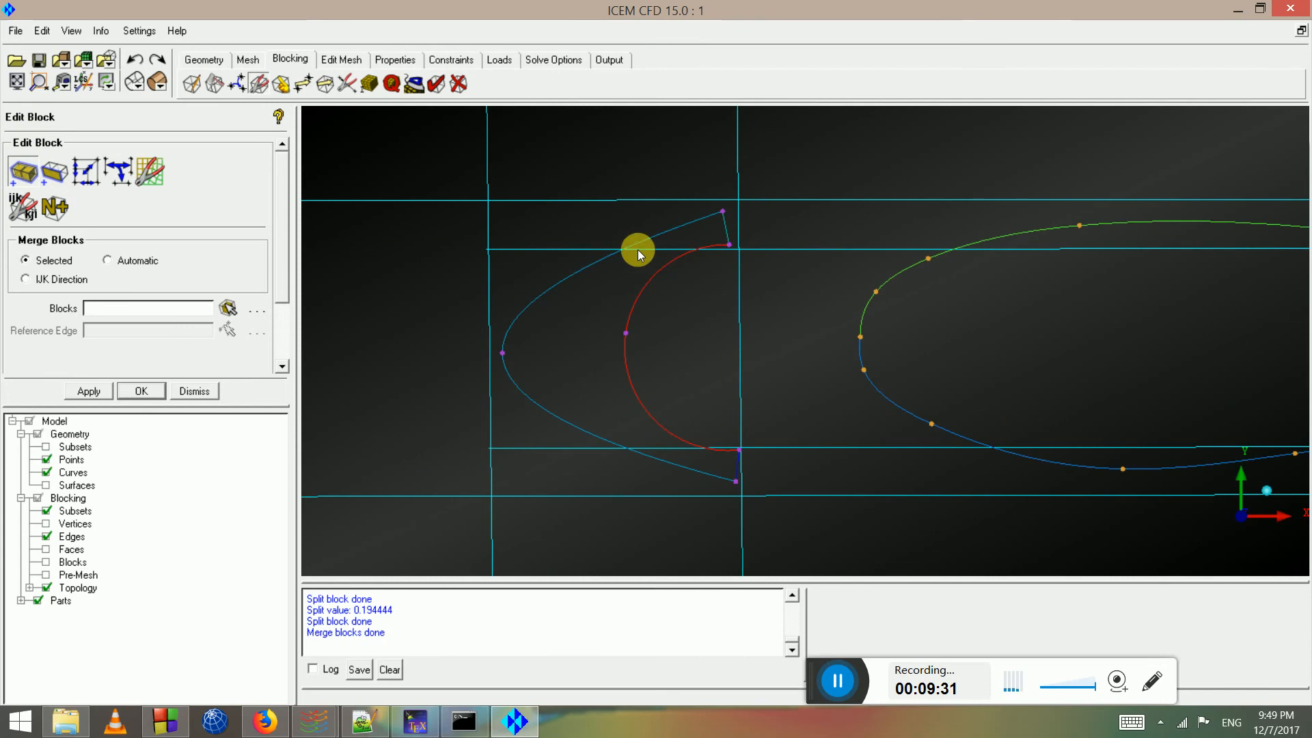
click(23, 170)
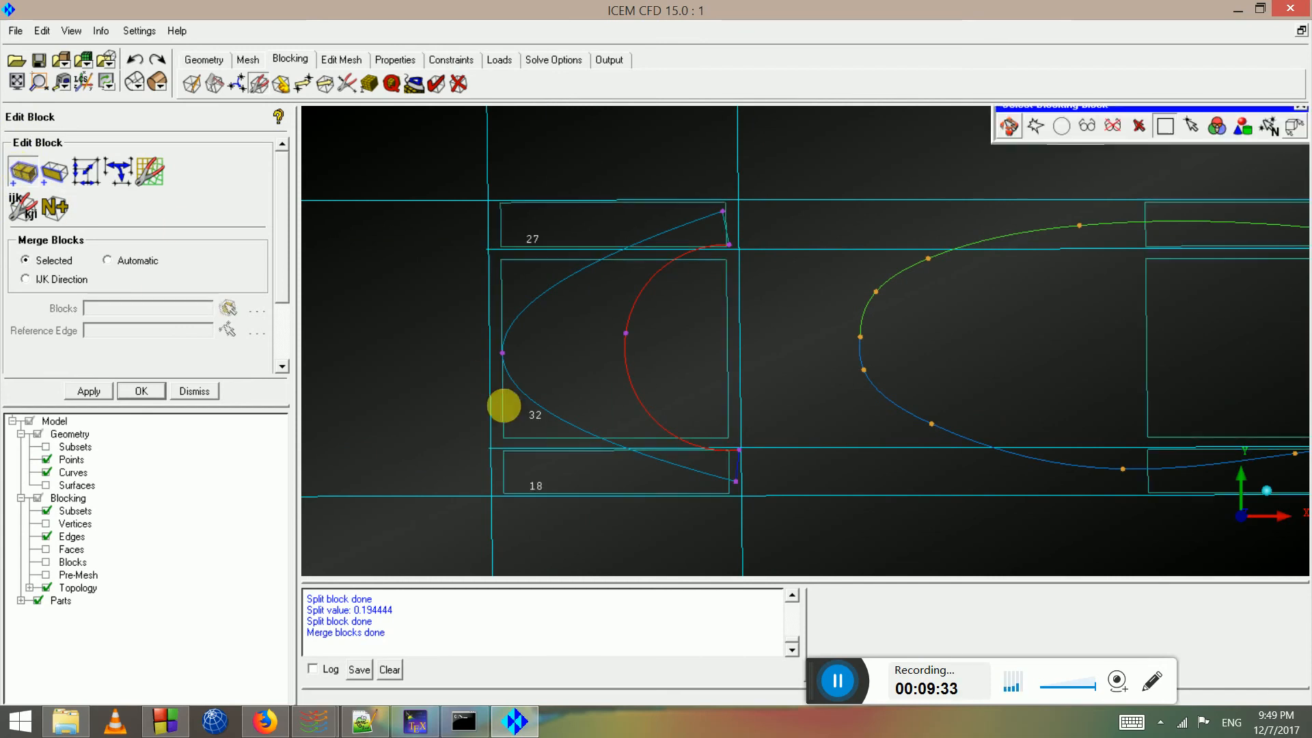
click(619, 463)
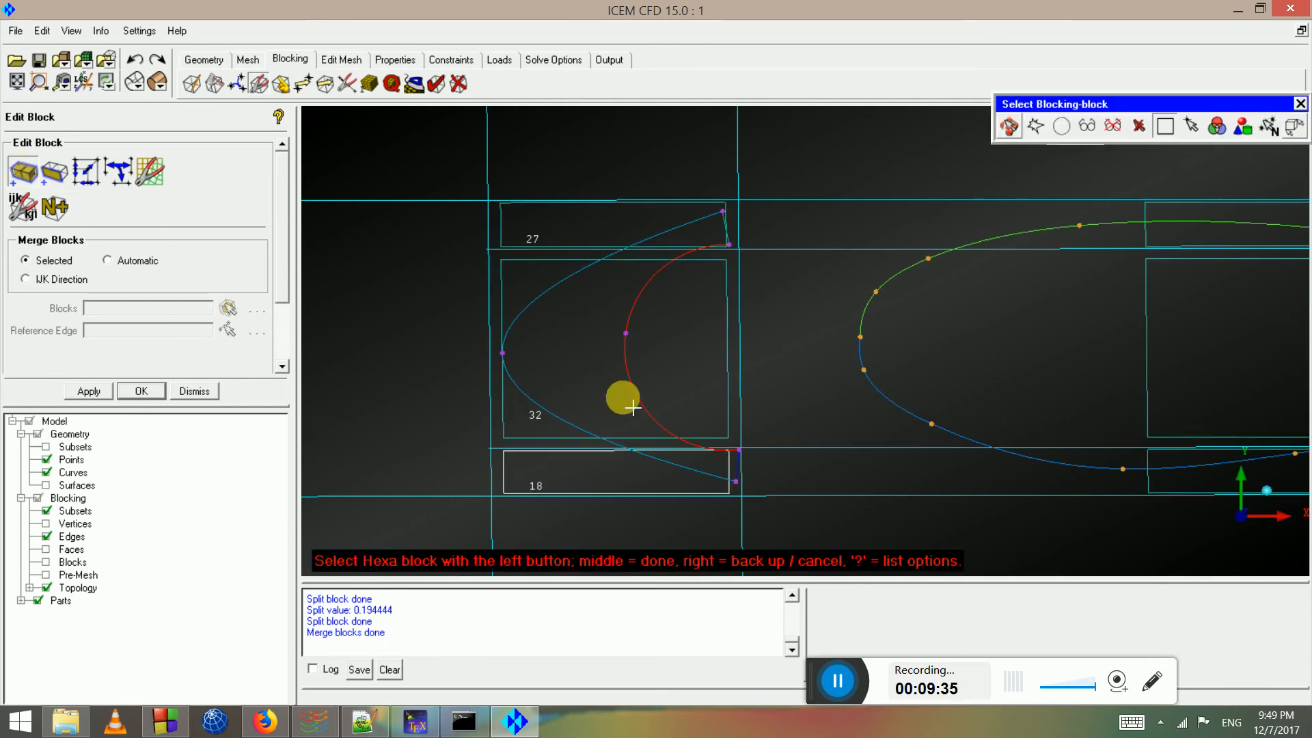
click(621, 367)
right_click(660, 293)
right_click(665, 291)
right_click(666, 291)
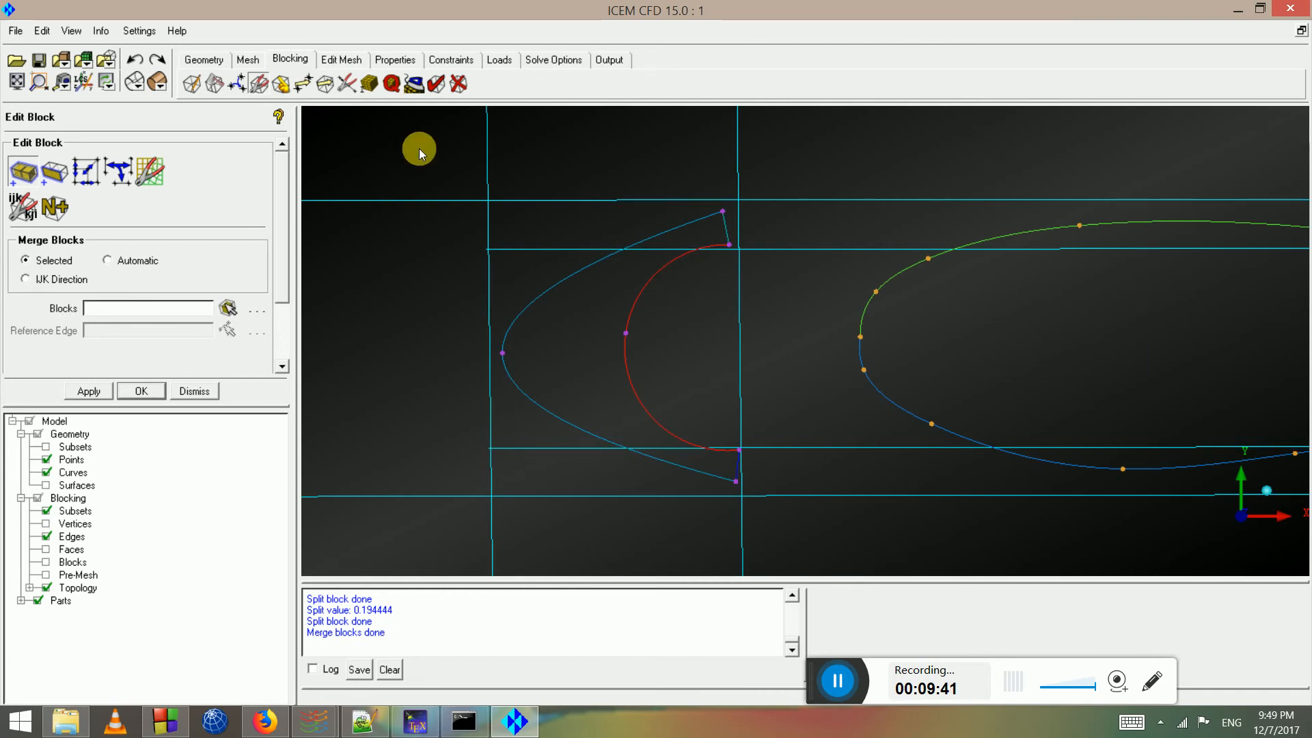
Associate the vertical block edge just behind the slat with the slat's inner concave curve
click(280, 85)
click(55, 170)
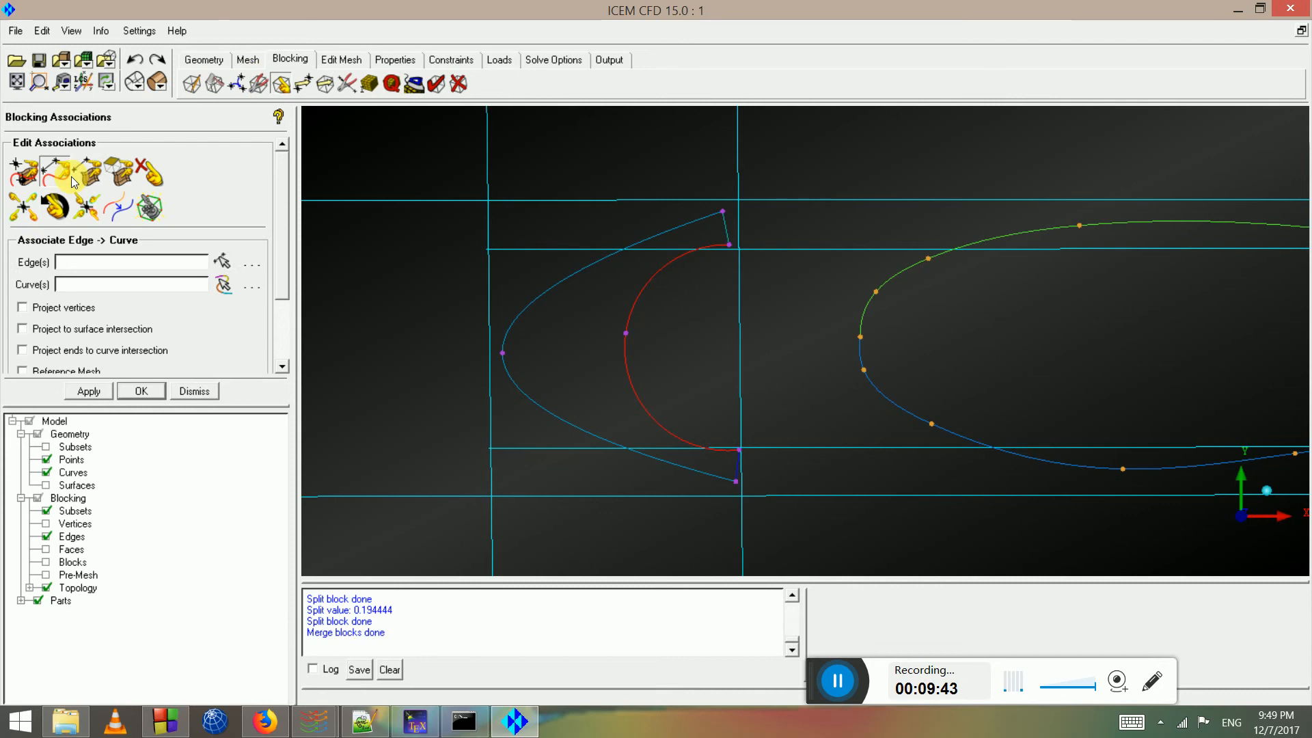
click(740, 345)
middle_click(728, 342)
click(626, 340)
middle_click(628, 341)
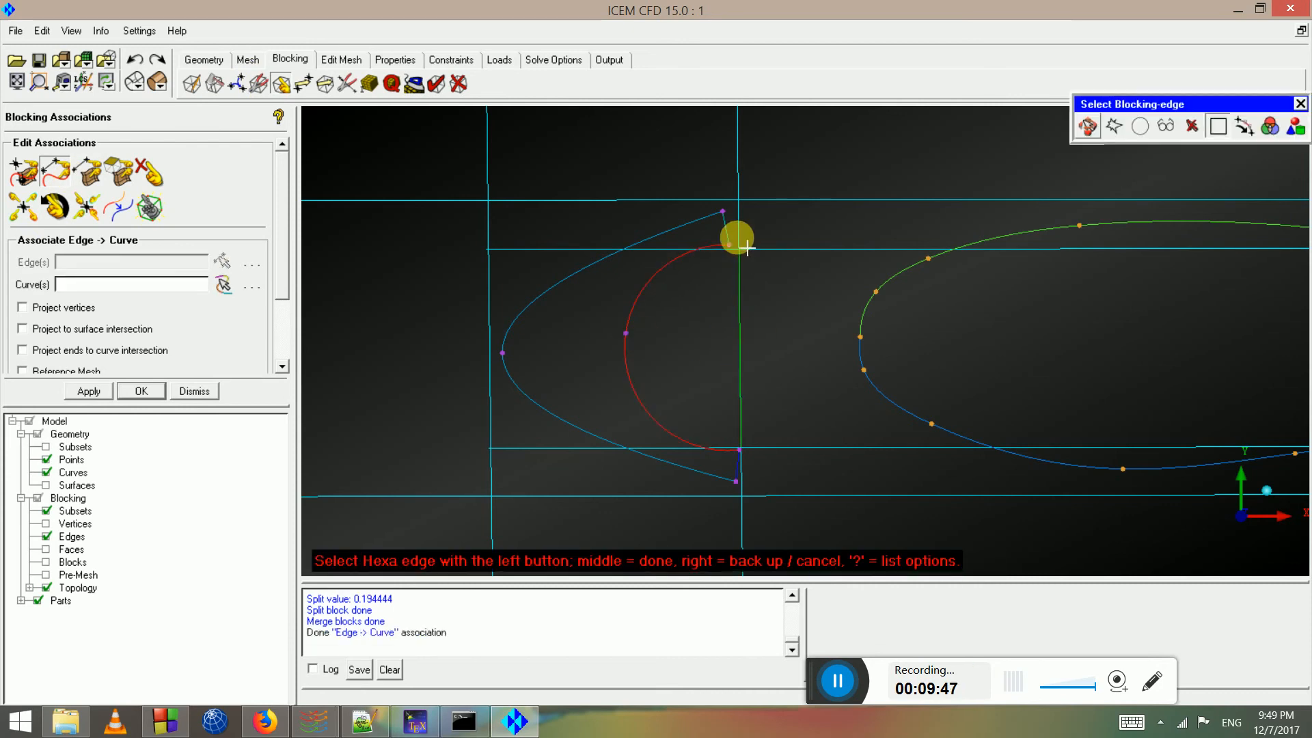
Associate the short block edges beside the slat's upper and lower trailing tips with the short tip curves
click(730, 230)
middle_click(740, 241)
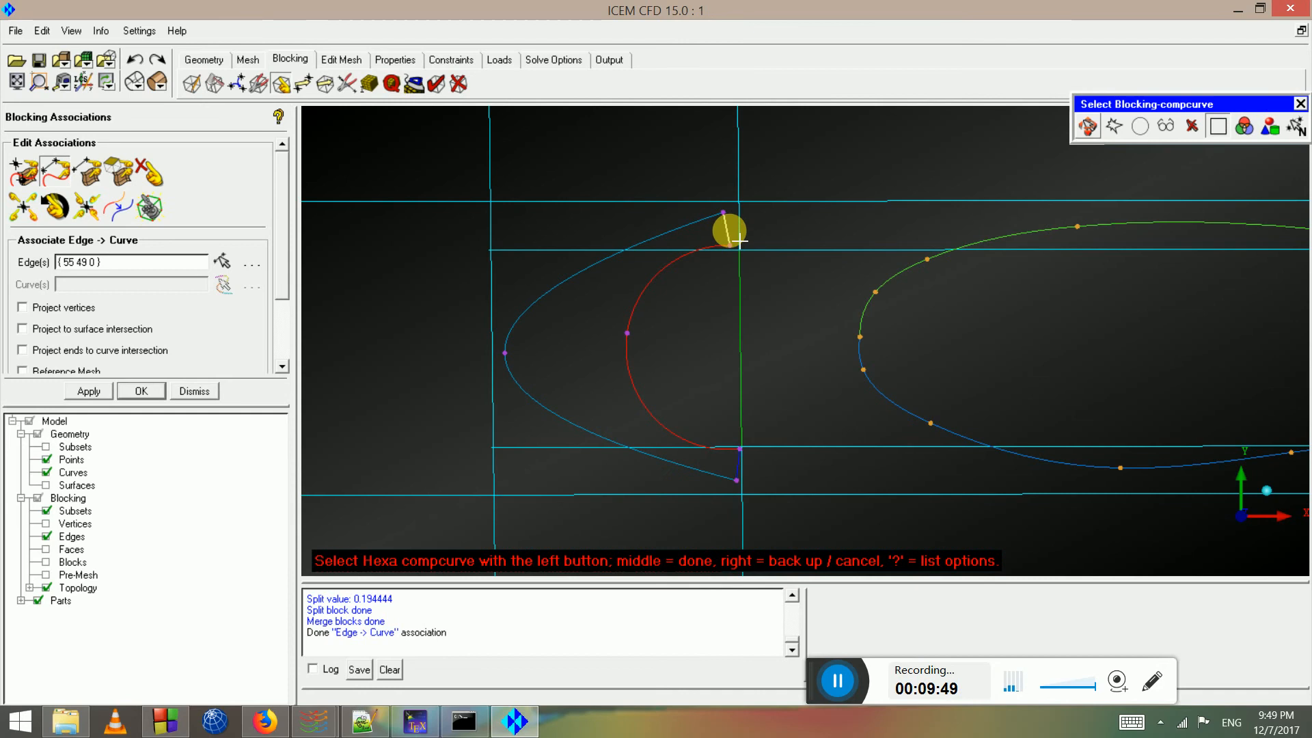
middle_click(730, 234)
click(750, 473)
middle_click(750, 472)
click(745, 470)
middle_click(746, 470)
middle_click(755, 469)
Enable Project vertices and reassociate the short block edges with the slat's lower and upper trailing-tip curves
click(22, 307)
click(55, 172)
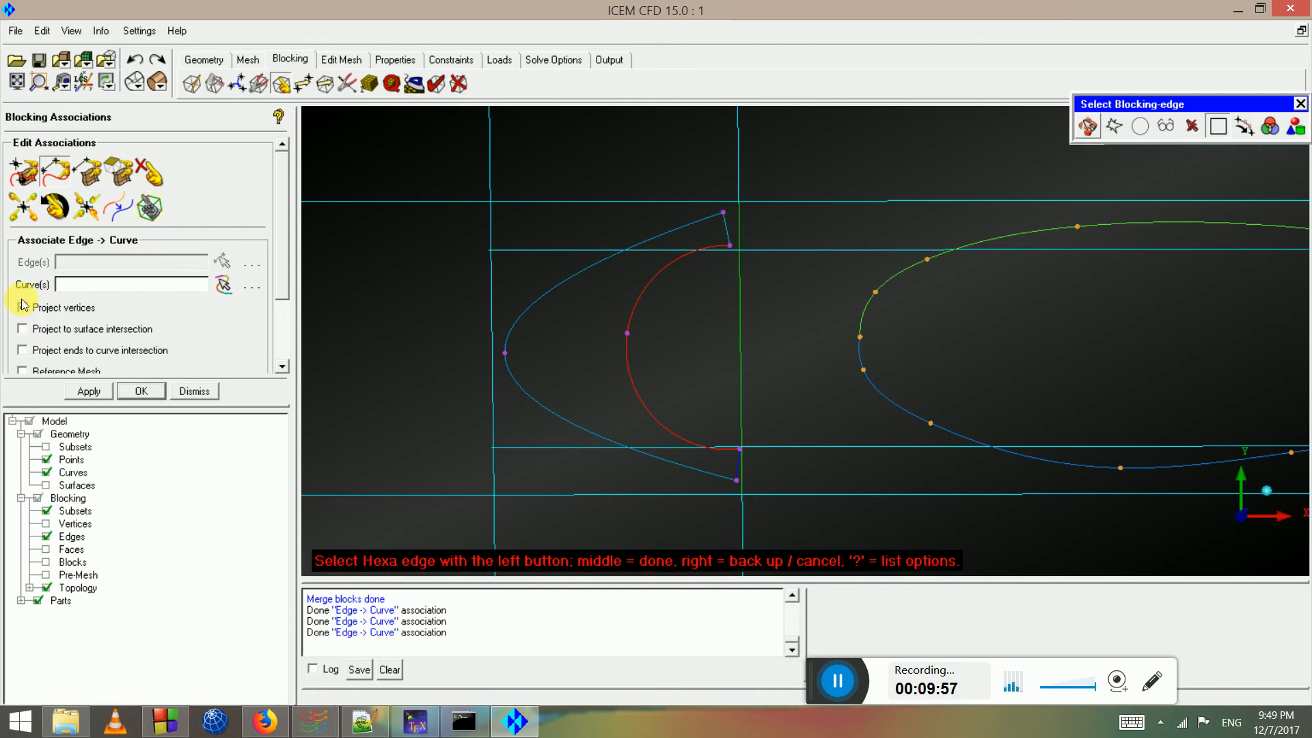
click(760, 481)
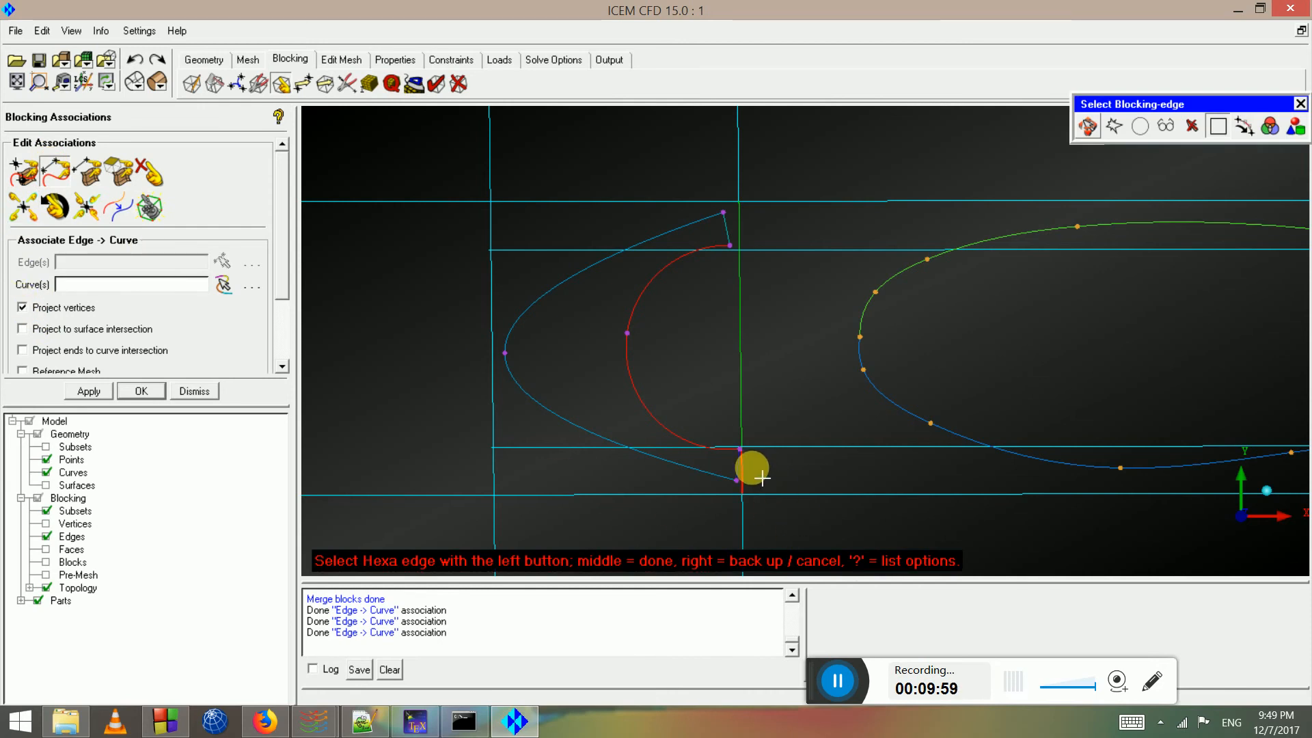
middle_click(757, 480)
click(752, 481)
middle_click(752, 481)
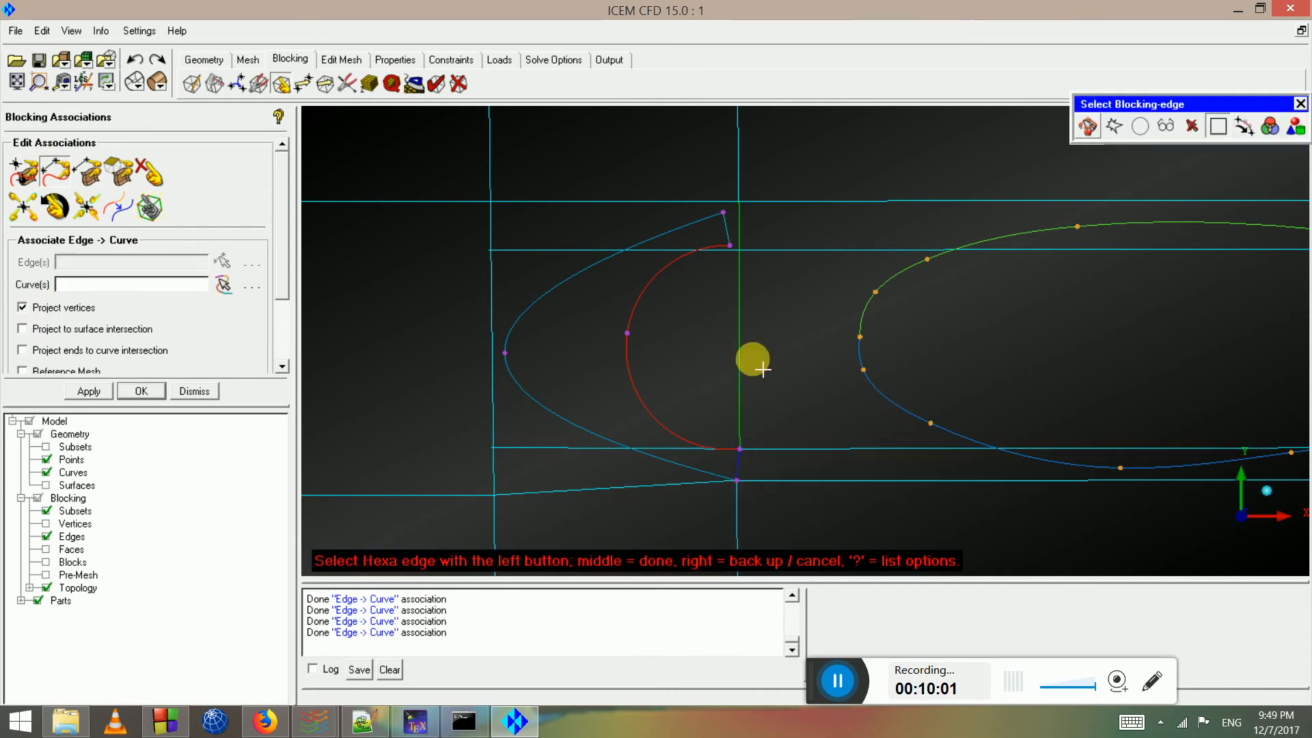
click(734, 225)
middle_click(735, 224)
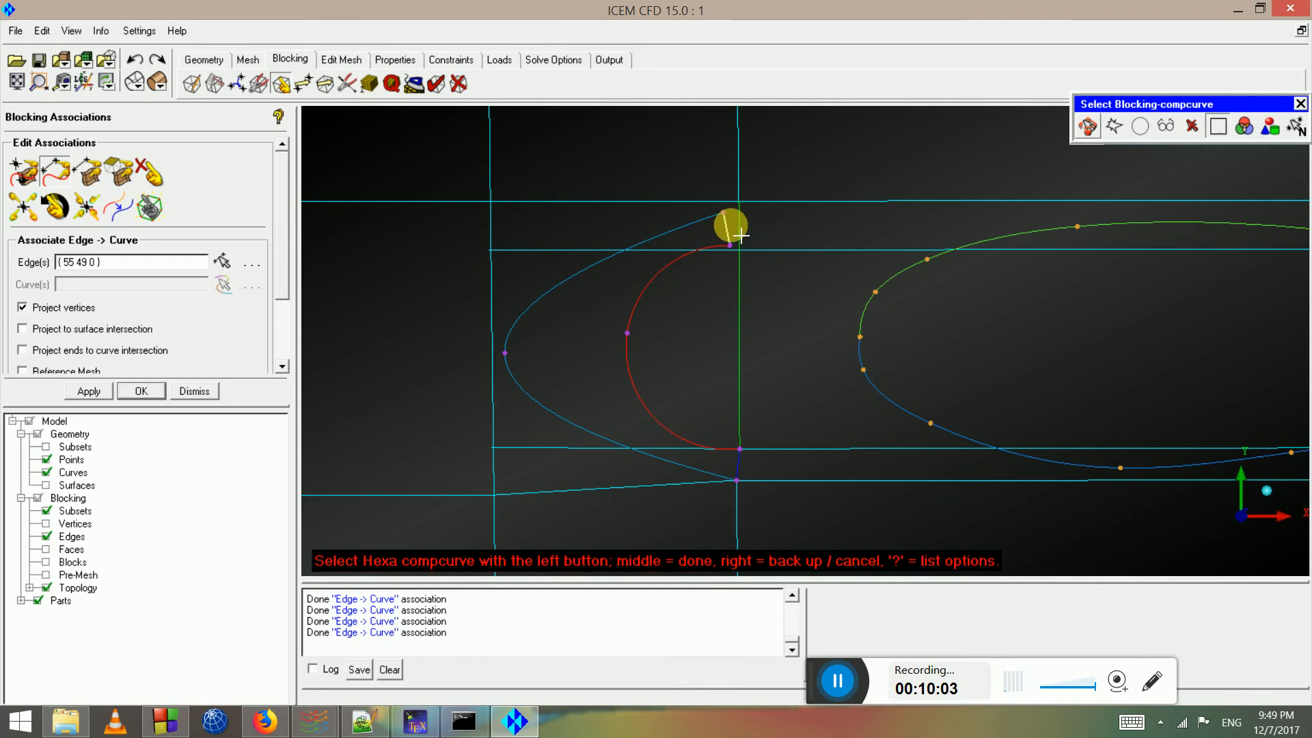
click(725, 215)
middle_click(762, 252)
right_click(768, 264)
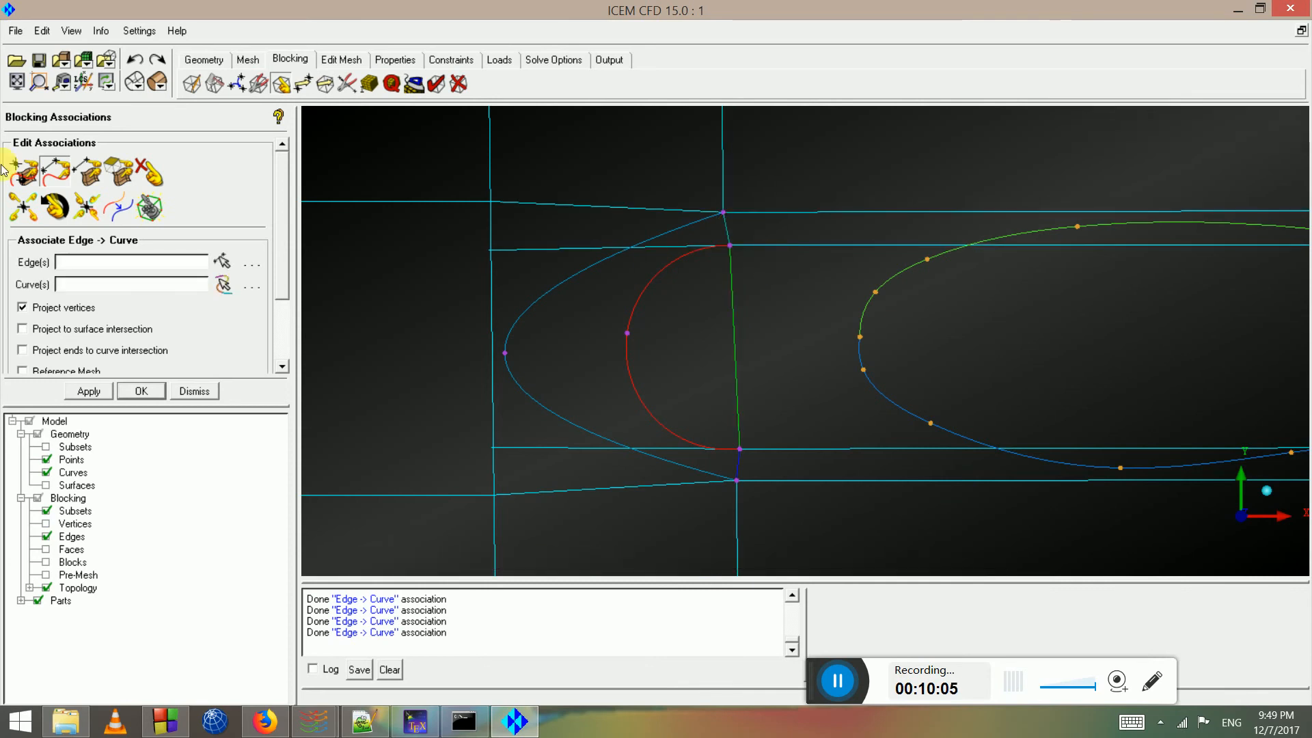
Associate the two block vertices at the slat's upper trailing tip with their matching geometry points
click(18, 179)
scroll(752, 217, up, 1)
click(709, 179)
click(710, 178)
click(723, 227)
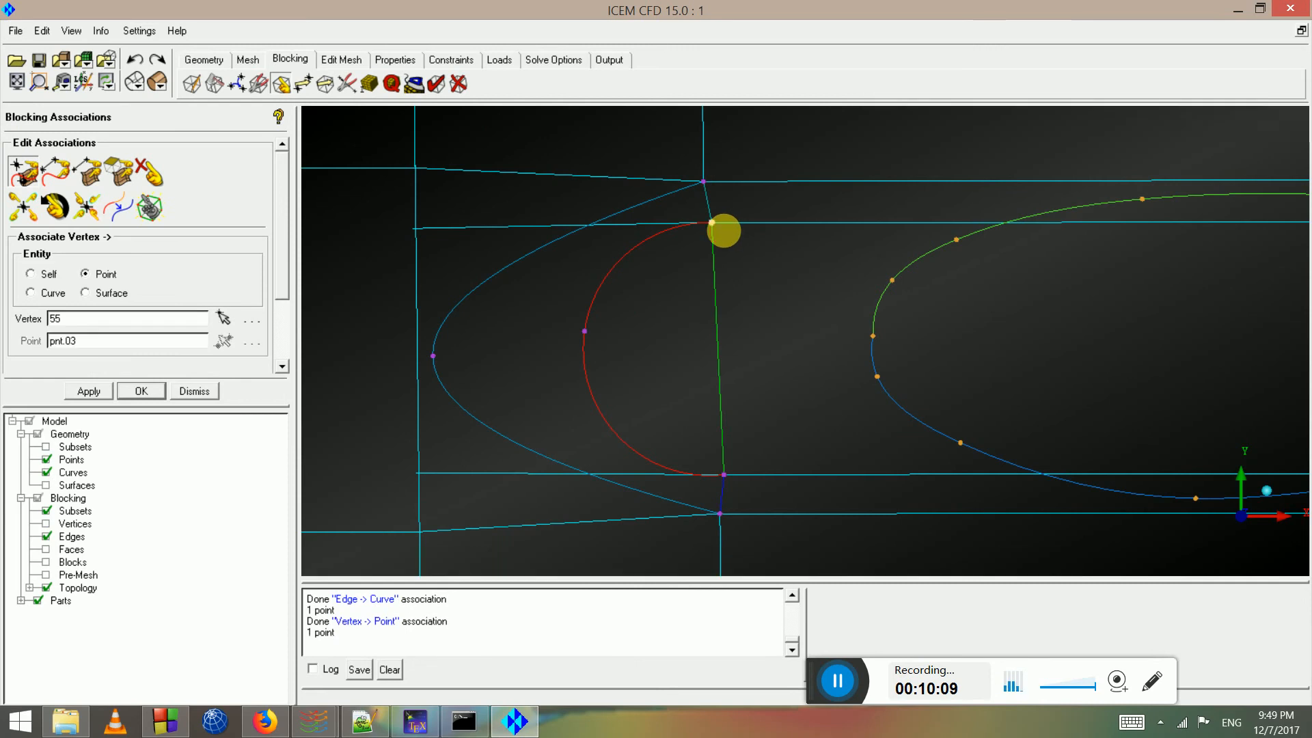
click(724, 229)
Associate the two block vertices at the slat's lower trailing tip with their matching geometry points
click(738, 478)
click(738, 478)
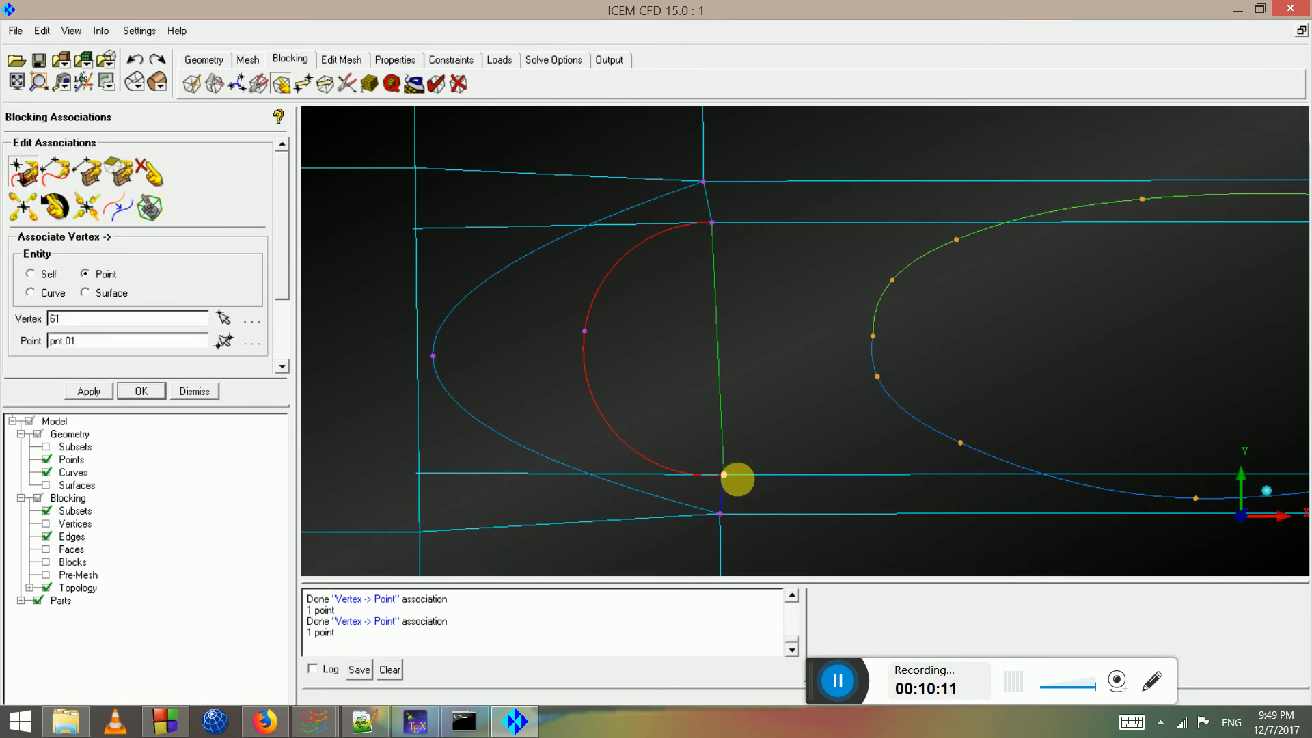
click(725, 515)
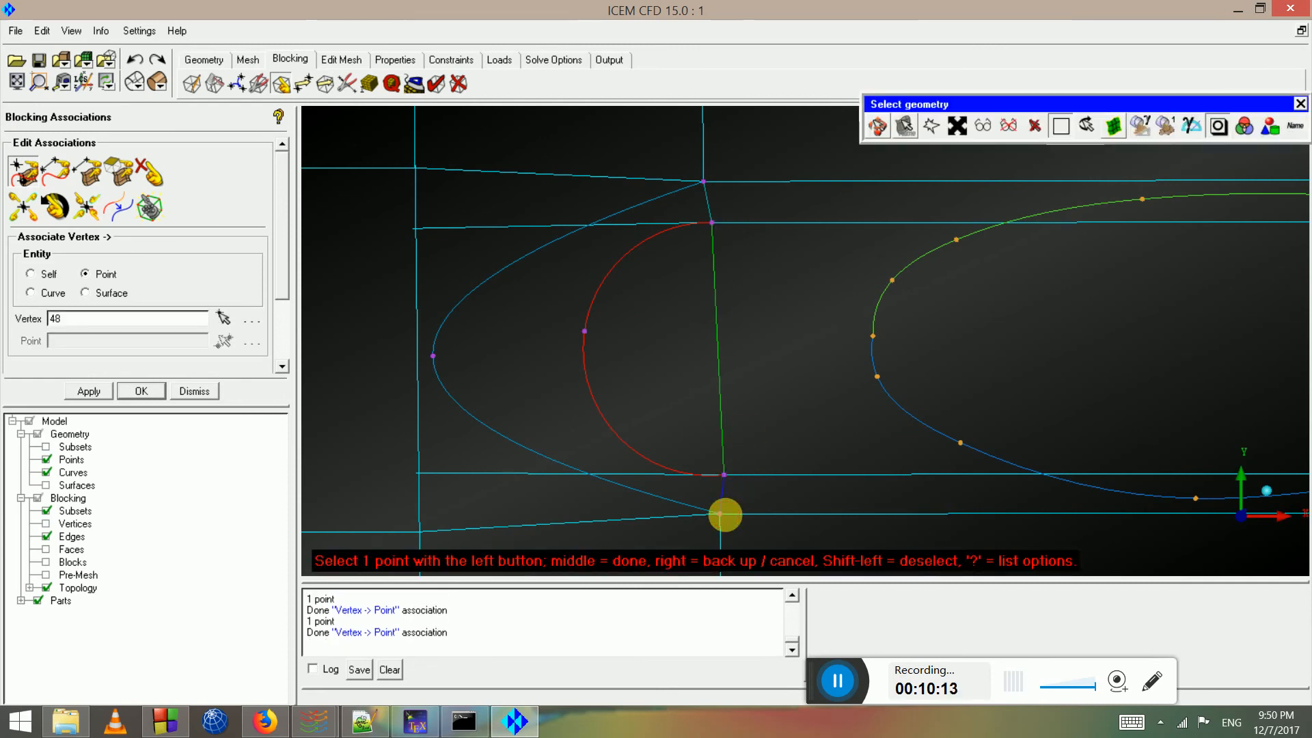
click(725, 514)
scroll(617, 366, down, 1)
right_click(627, 368)
scroll(581, 295, down, 2)
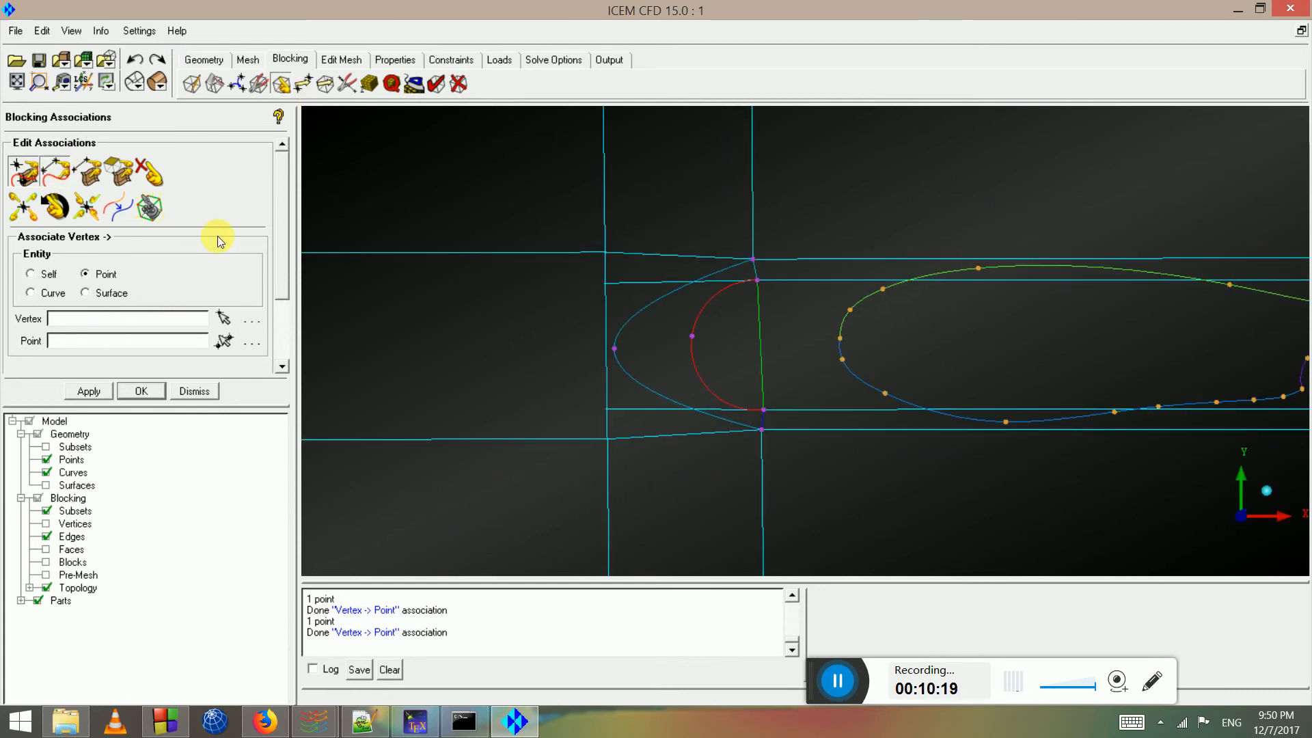
Associate the block edges below, in front of and above the slat with its outer curve, projecting the vertices
click(659, 435)
click(612, 424)
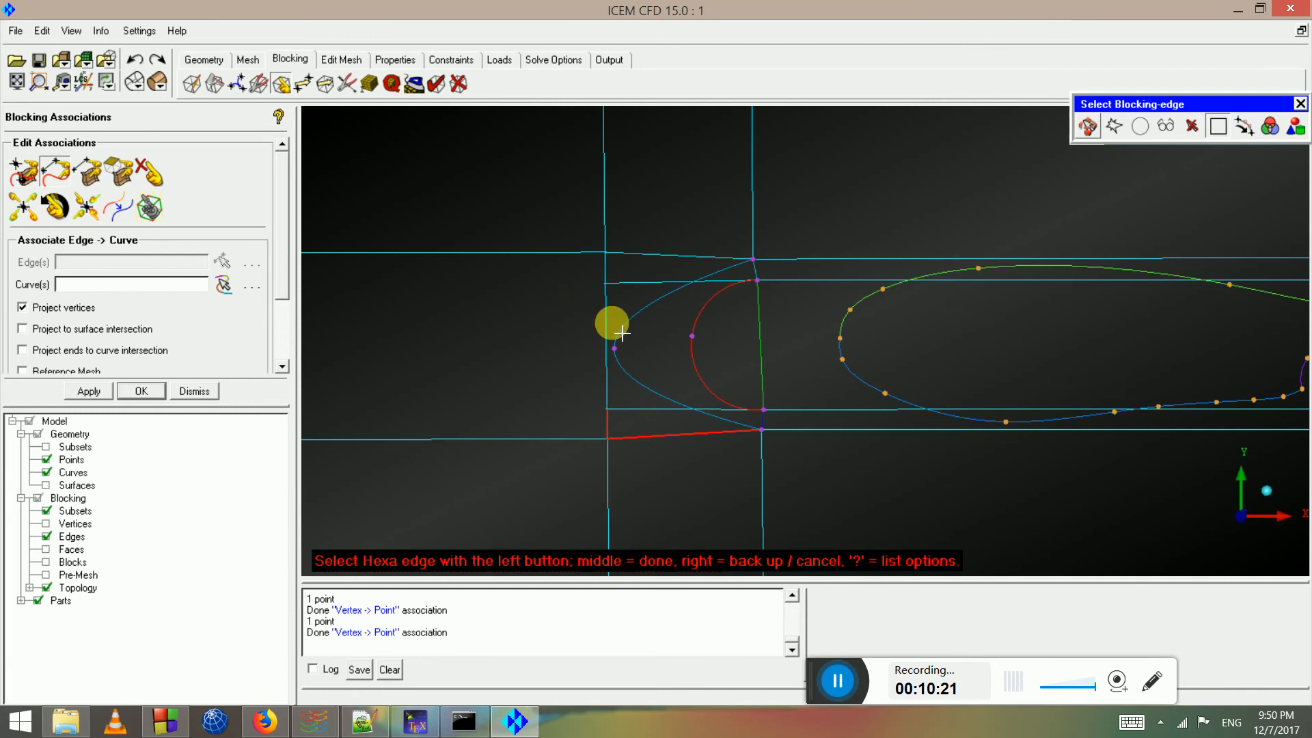
click(606, 259)
click(656, 255)
scroll(708, 293, up, 2)
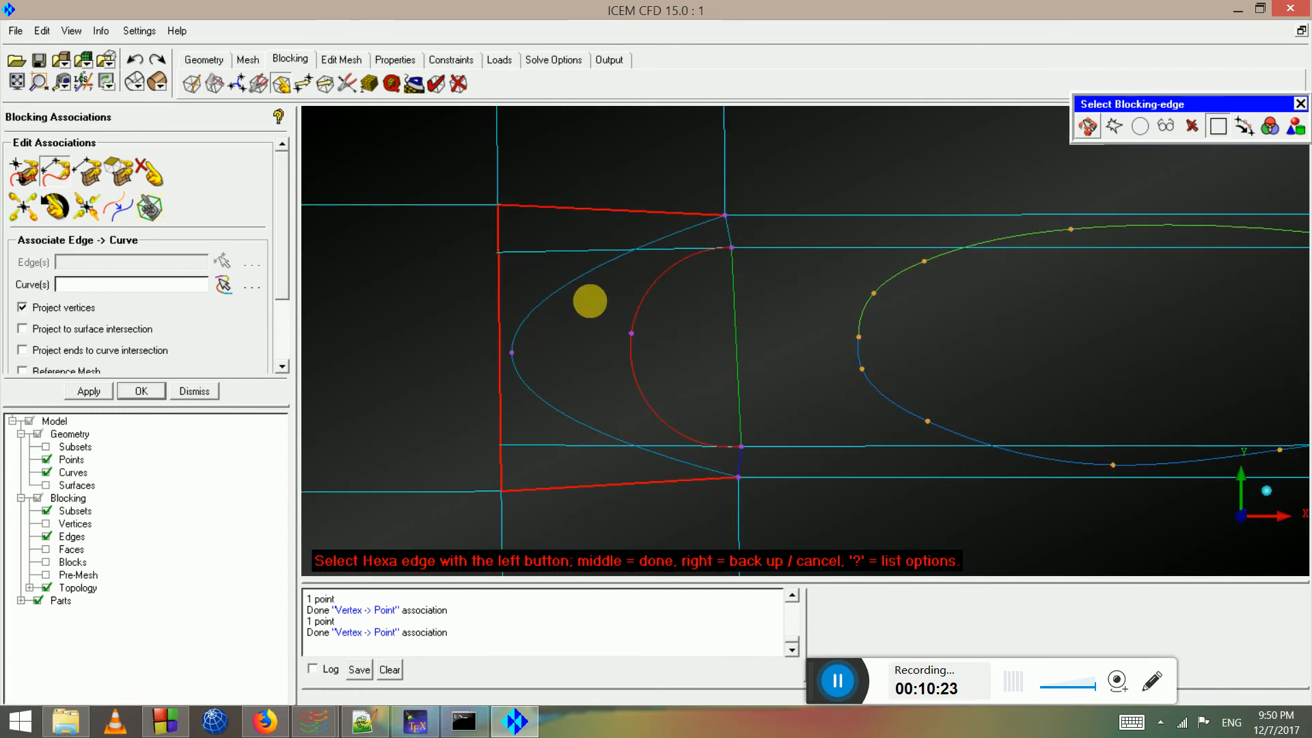
middle_click(586, 294)
click(565, 276)
middle_click(594, 311)
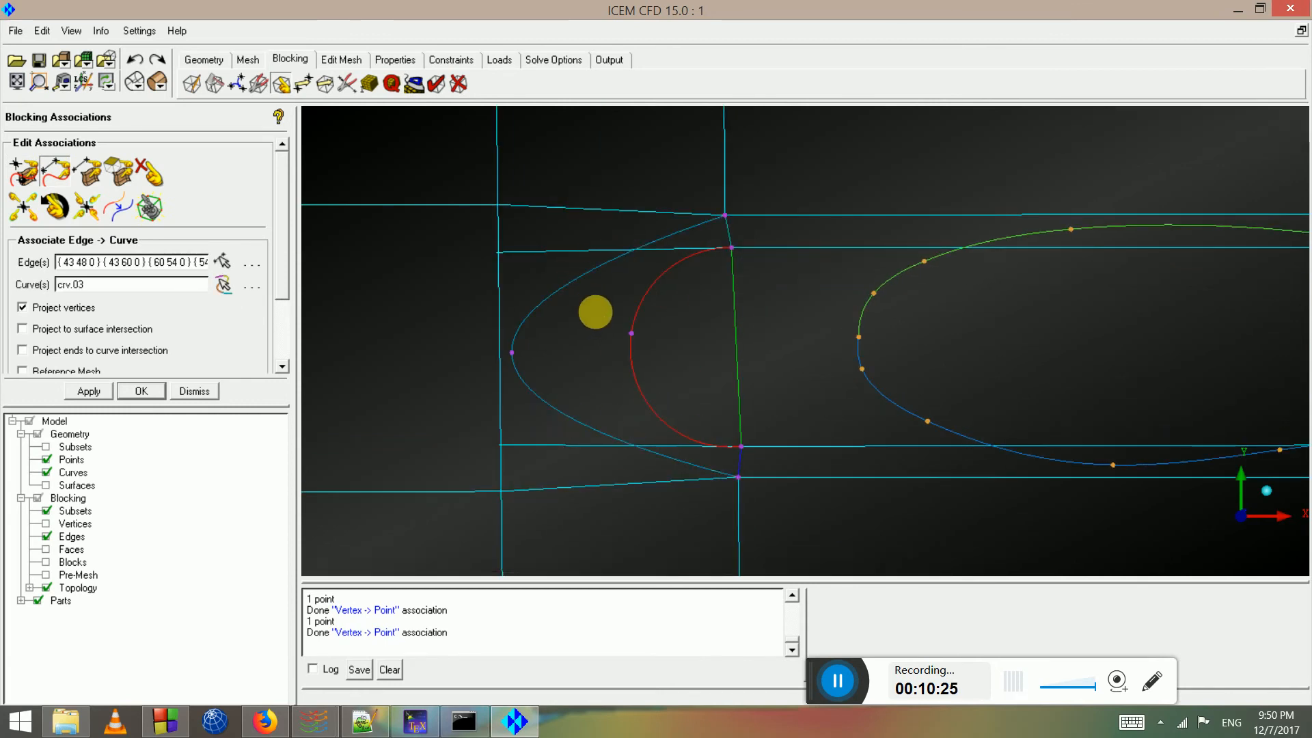
scroll(666, 357, down, 3)
scroll(779, 338, down, 1)
scroll(803, 331, up, 5)
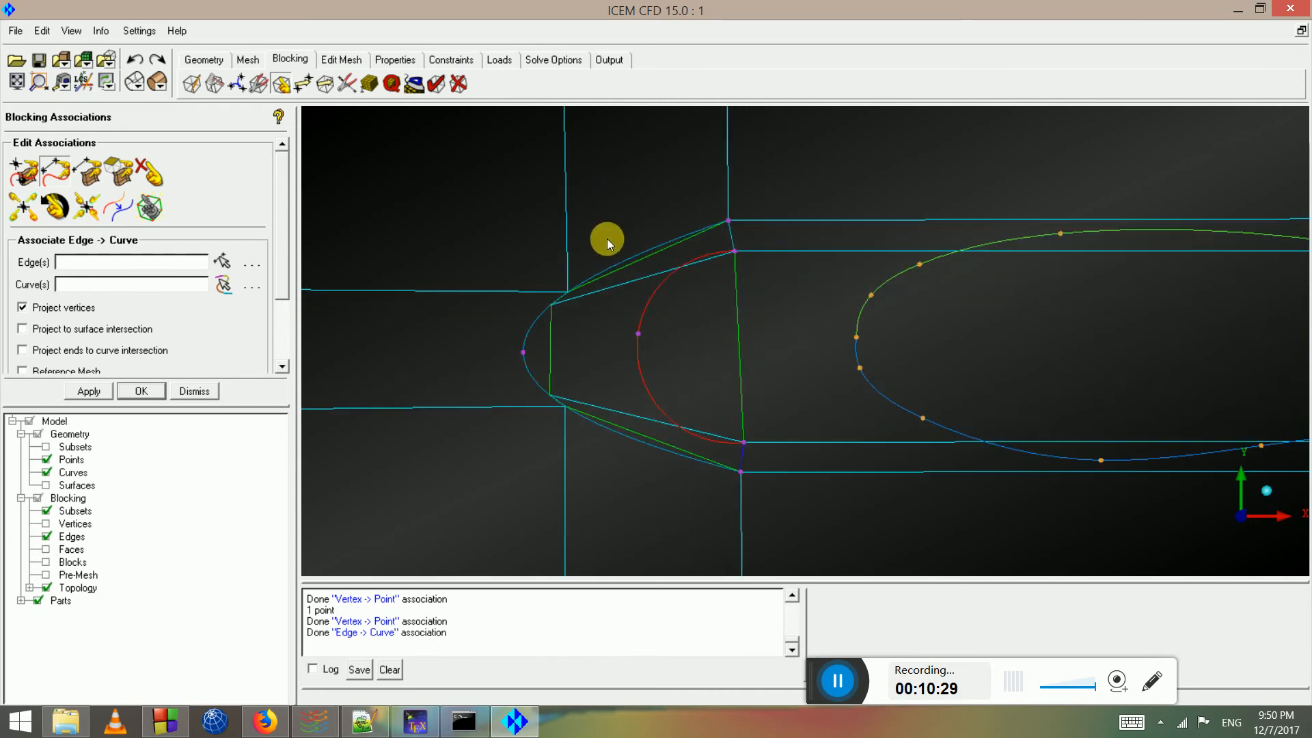
Split the slat's associated block edges with the Linear method and move the split points onto its outer and inner curves
click(358, 87)
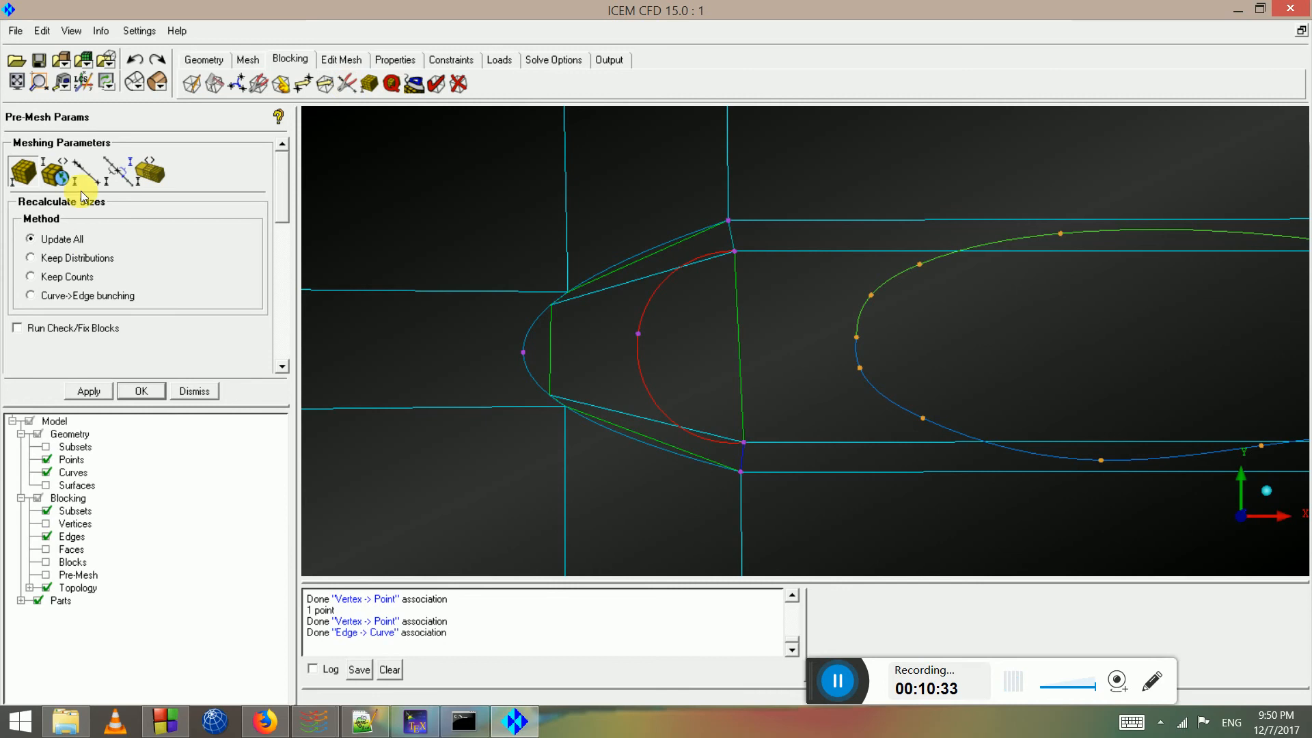
click(347, 84)
click(69, 224)
click(73, 254)
drag(737, 287, 698, 442)
drag(562, 350, 523, 353)
drag(614, 424, 605, 455)
drag(626, 266, 621, 238)
drag(535, 329, 531, 326)
drag(537, 376, 534, 379)
drag(667, 445, 700, 484)
drag(656, 301, 637, 284)
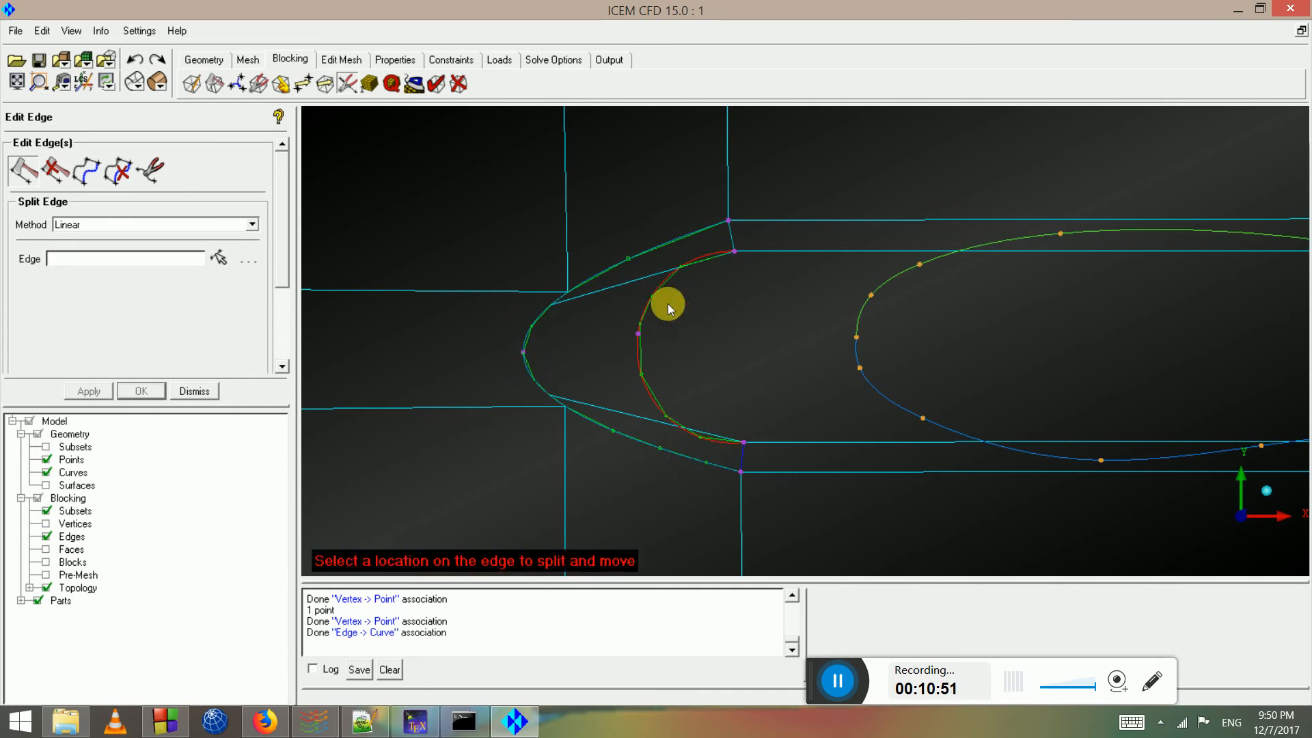
middle_click(720, 351)
right_drag(720, 351, 640, 260)
scroll(639, 260, down, 4)
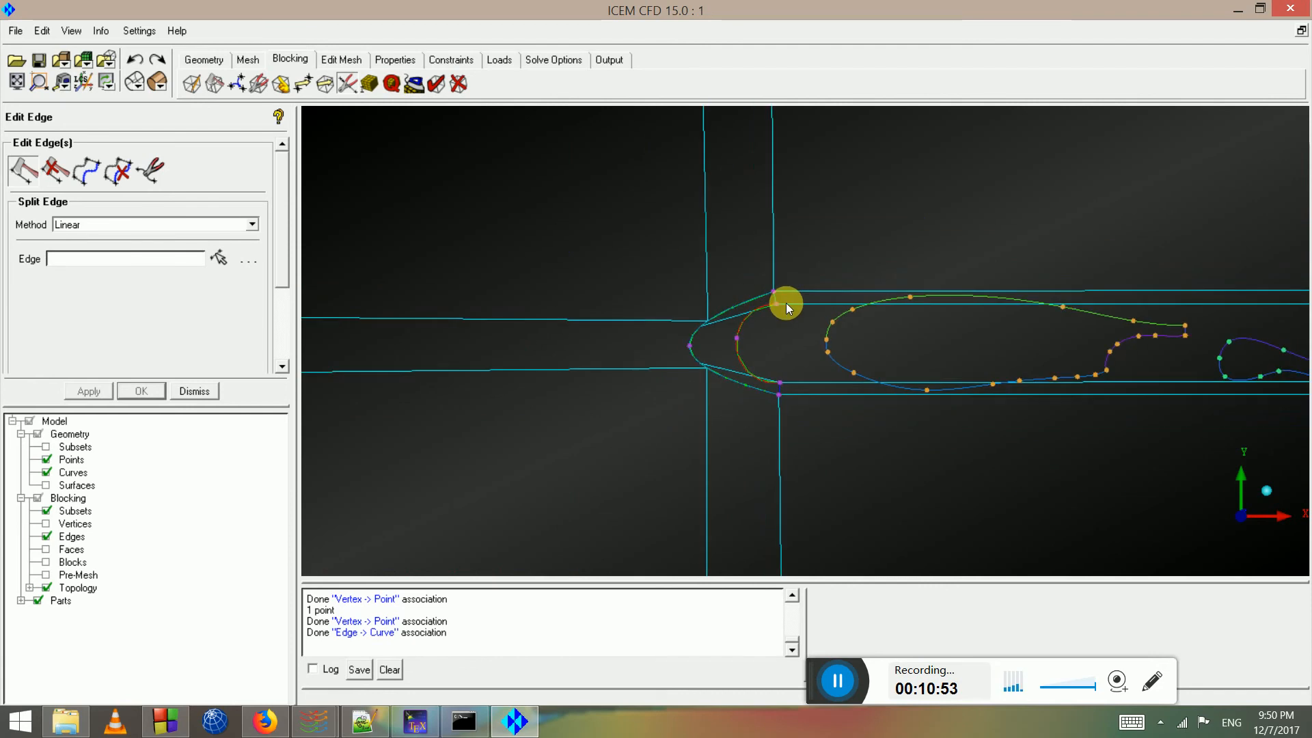
middle_drag(786, 302, 597, 281)
scroll(595, 263, up, 1)
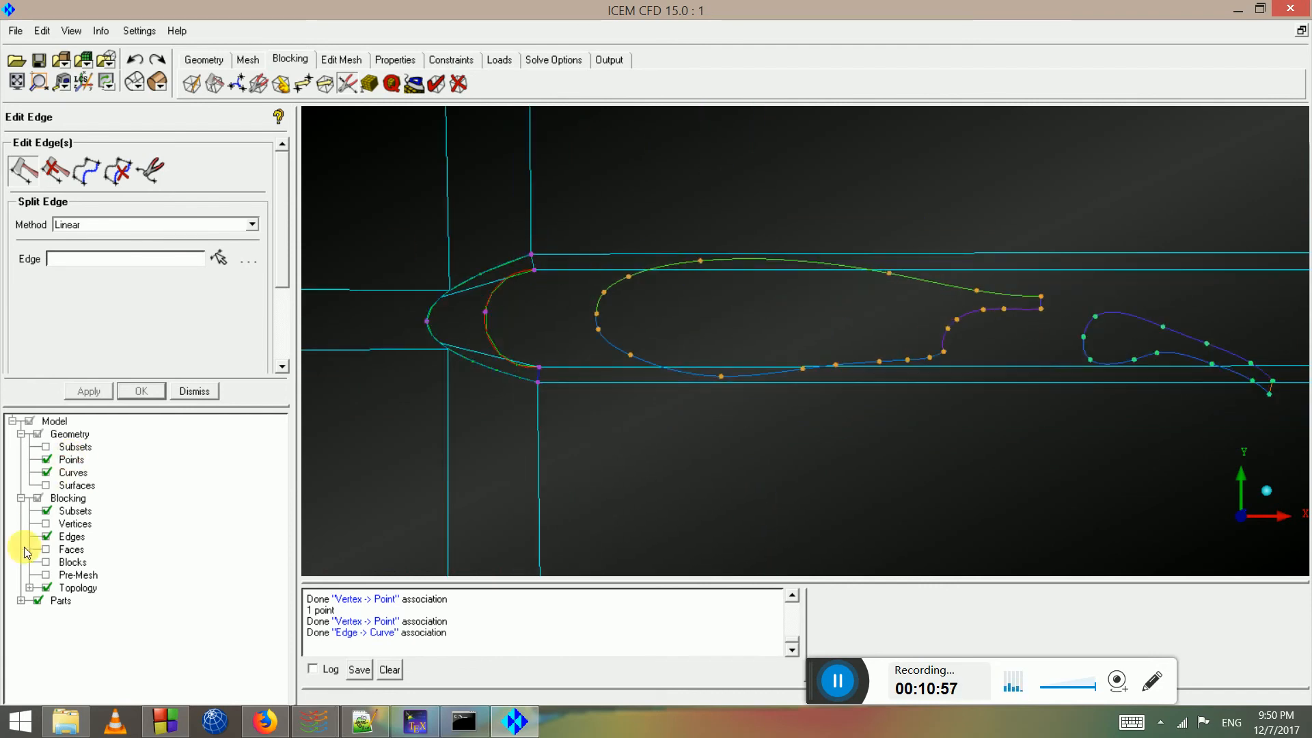
Display the blocks instead of the edges to inspect the blocking around the slat and main element, and restore the edge display
click(47, 537)
click(46, 562)
scroll(751, 235, up, 1)
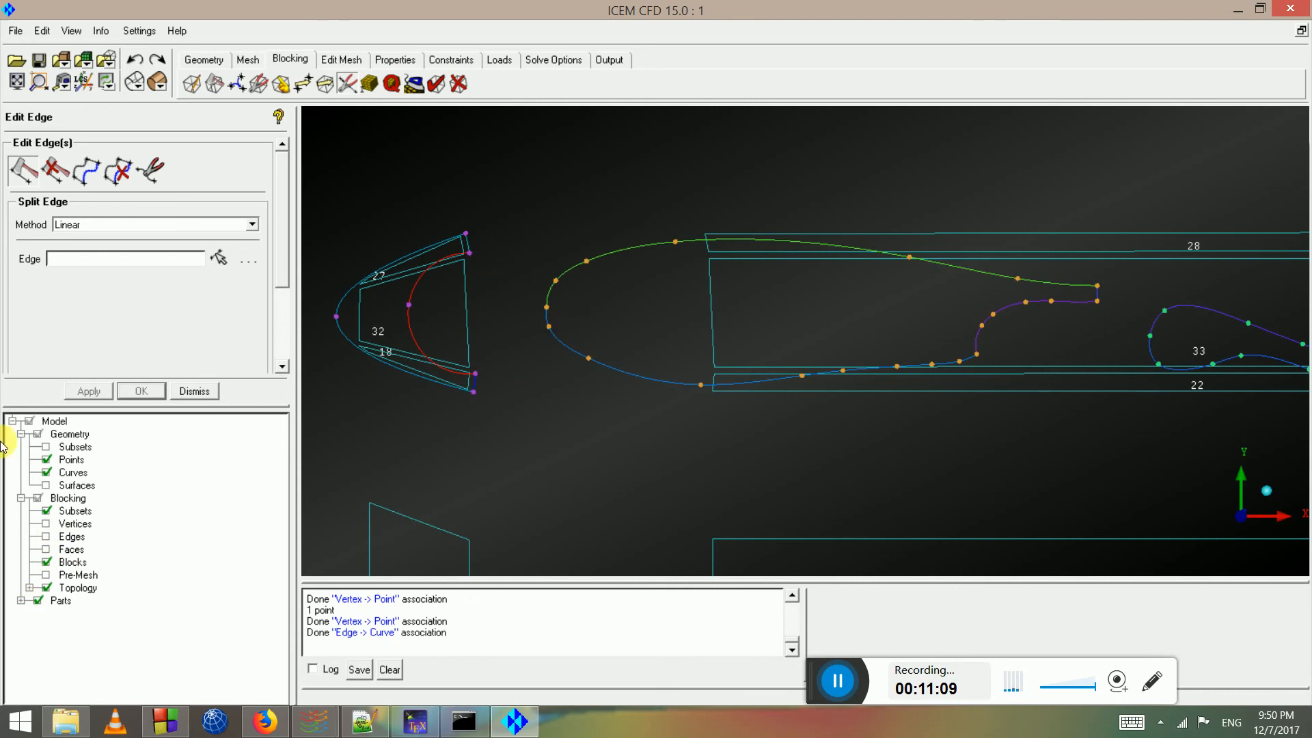
click(48, 561)
click(47, 537)
scroll(644, 301, down, 5)
scroll(683, 294, up, 1)
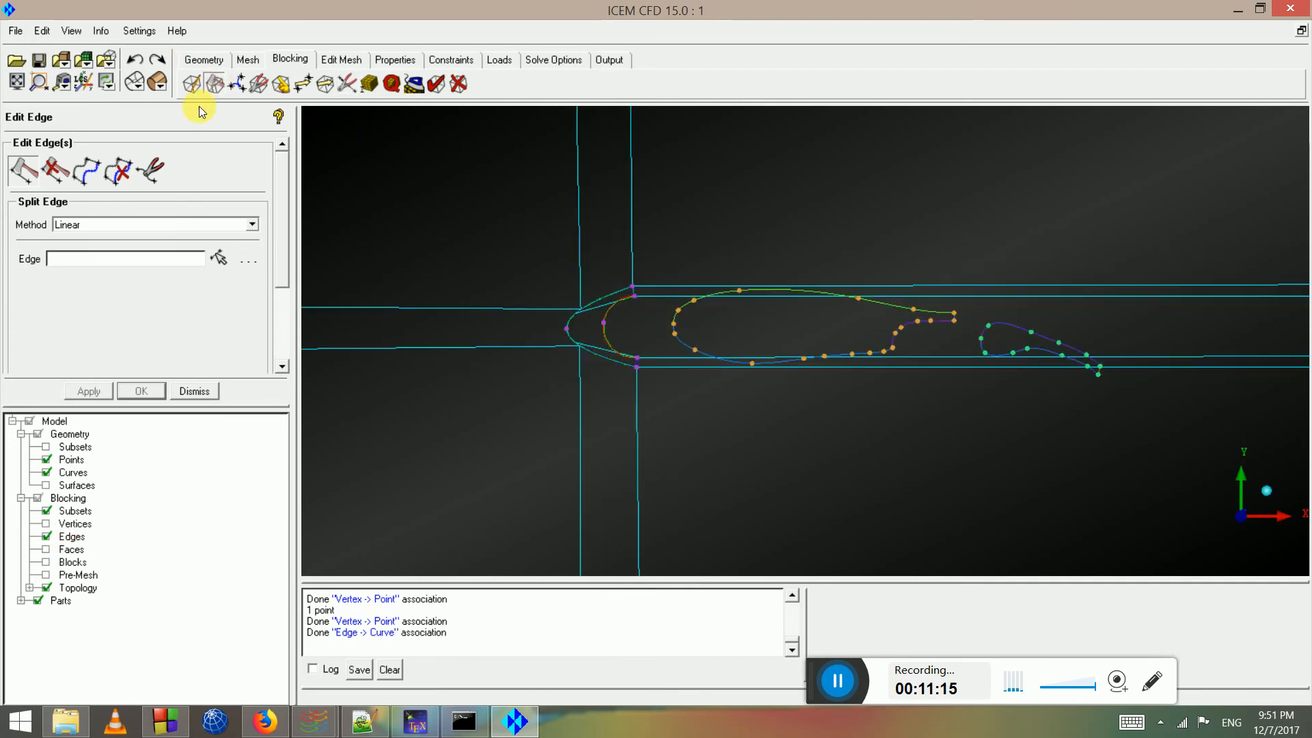
Split the blocks vertically at the main element's leading edge
click(213, 84)
scroll(623, 336, up, 2)
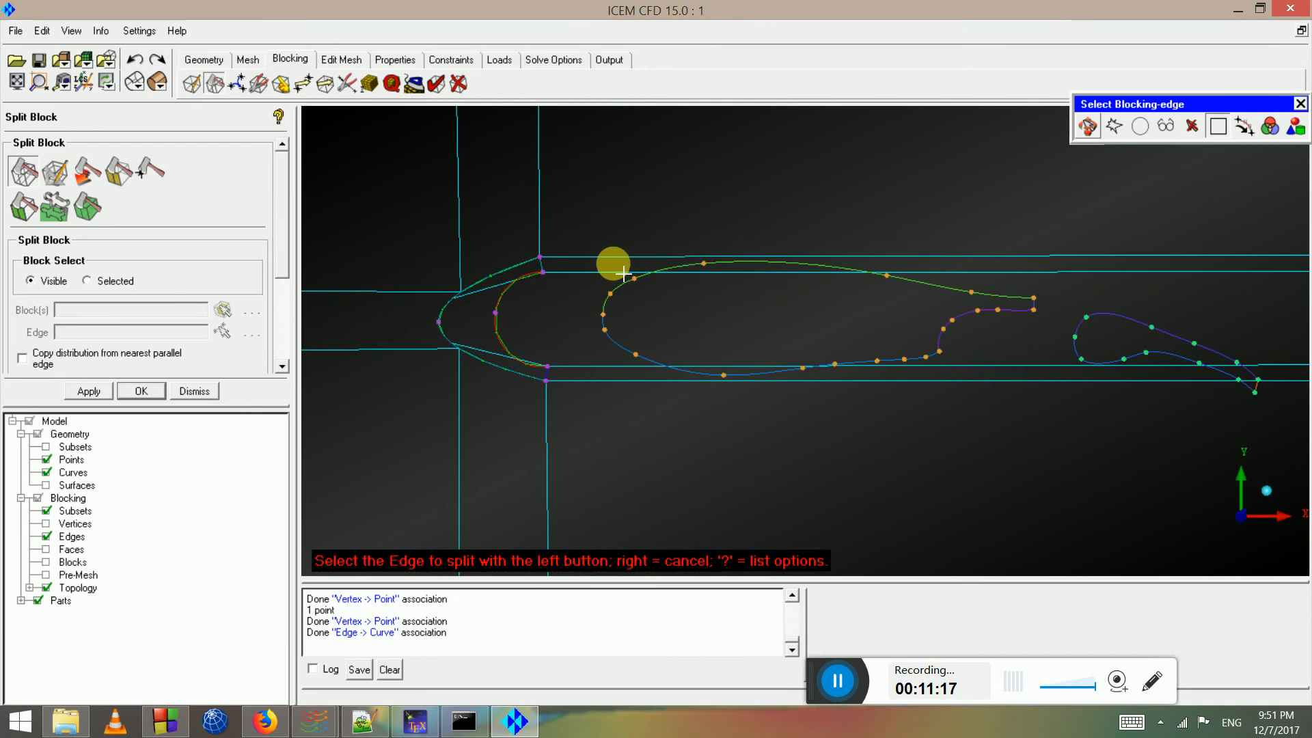
scroll(806, 307, down, 1)
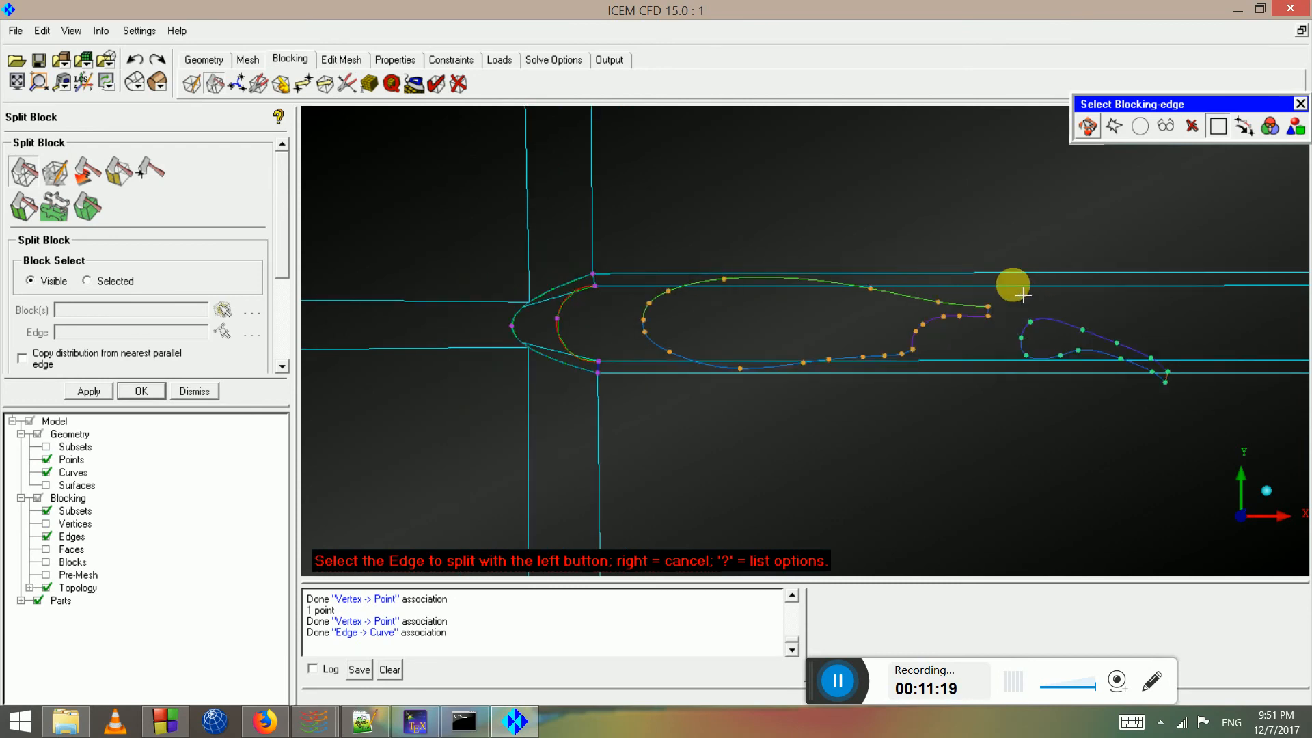
click(635, 284)
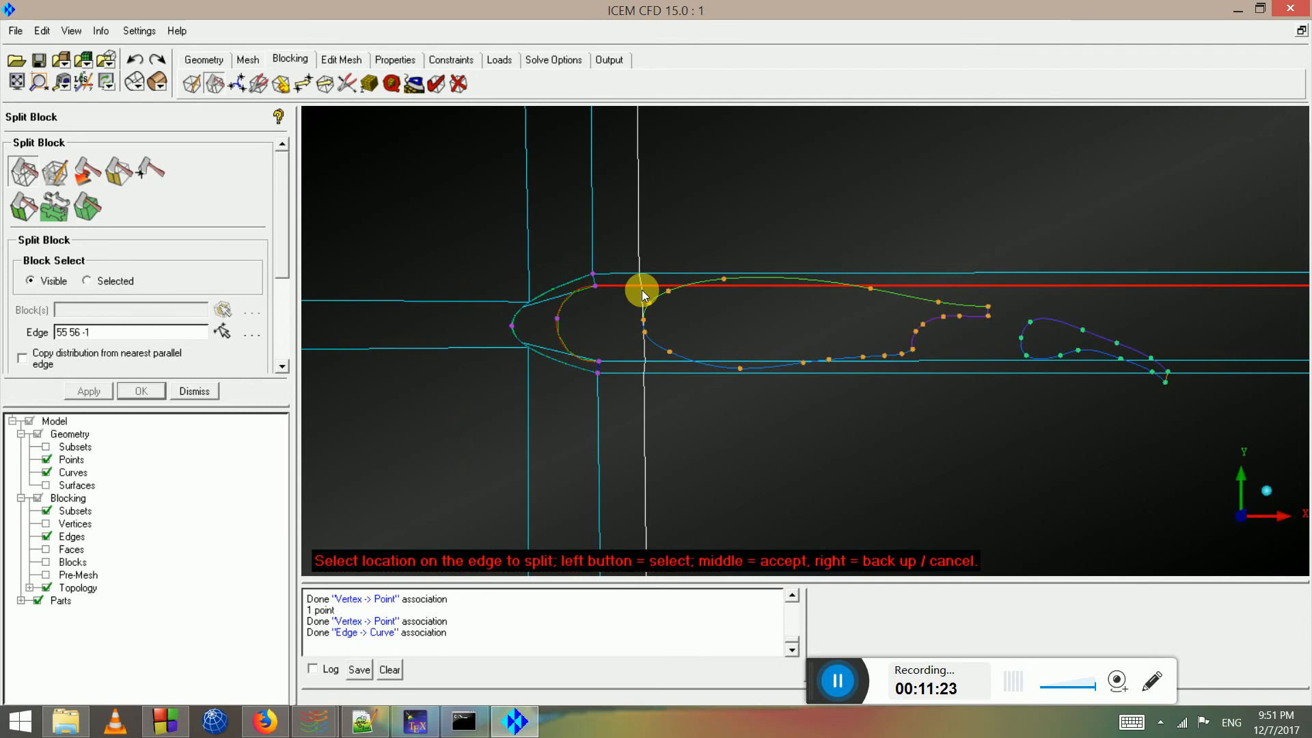
click(706, 429)
scroll(683, 393, up, 3)
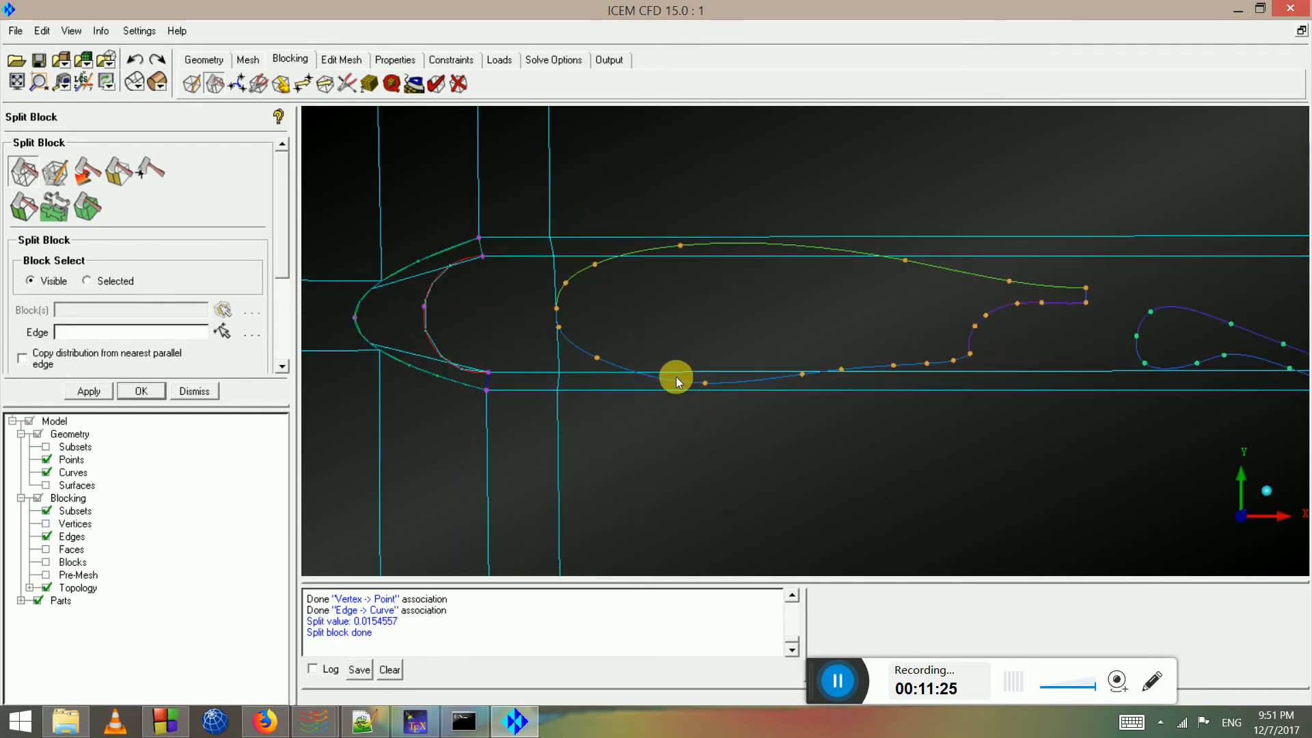
scroll(666, 313, down, 2)
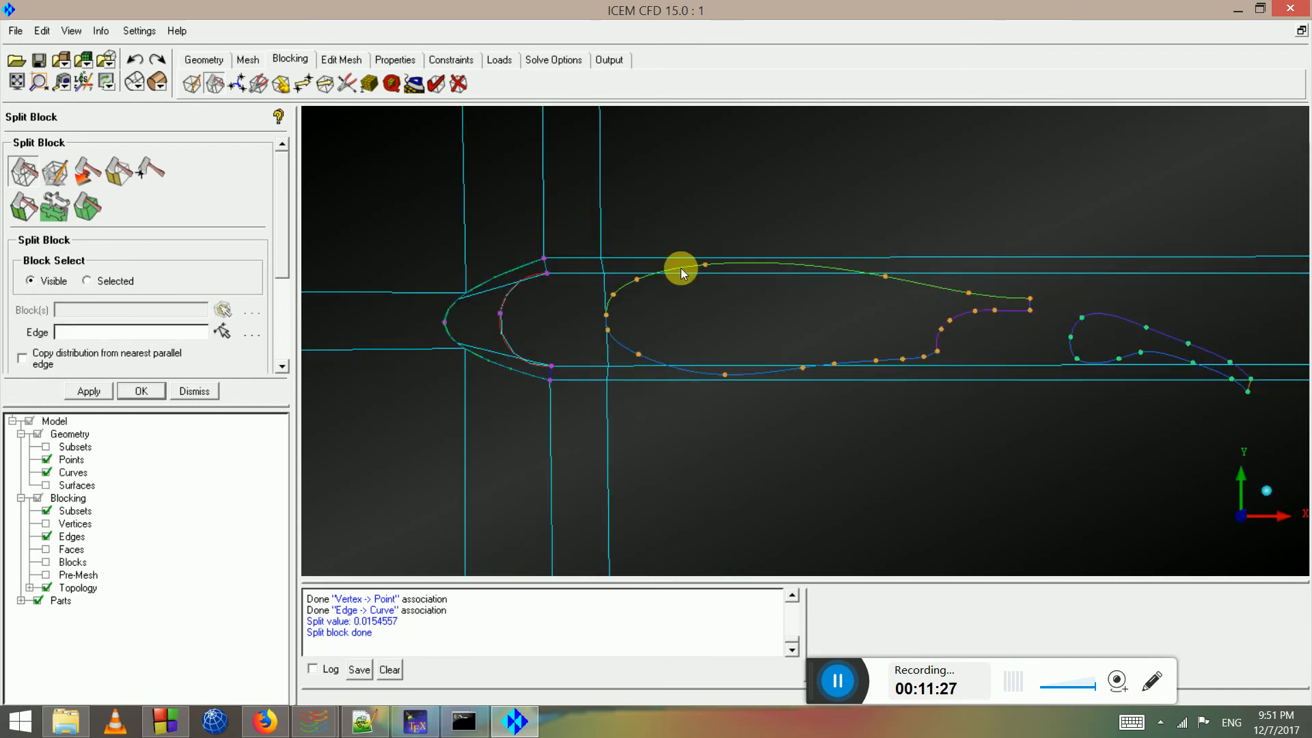
Split the blocks vertically at the main element's cove corner and again at its trailing edge
click(25, 165)
scroll(971, 315, up, 2)
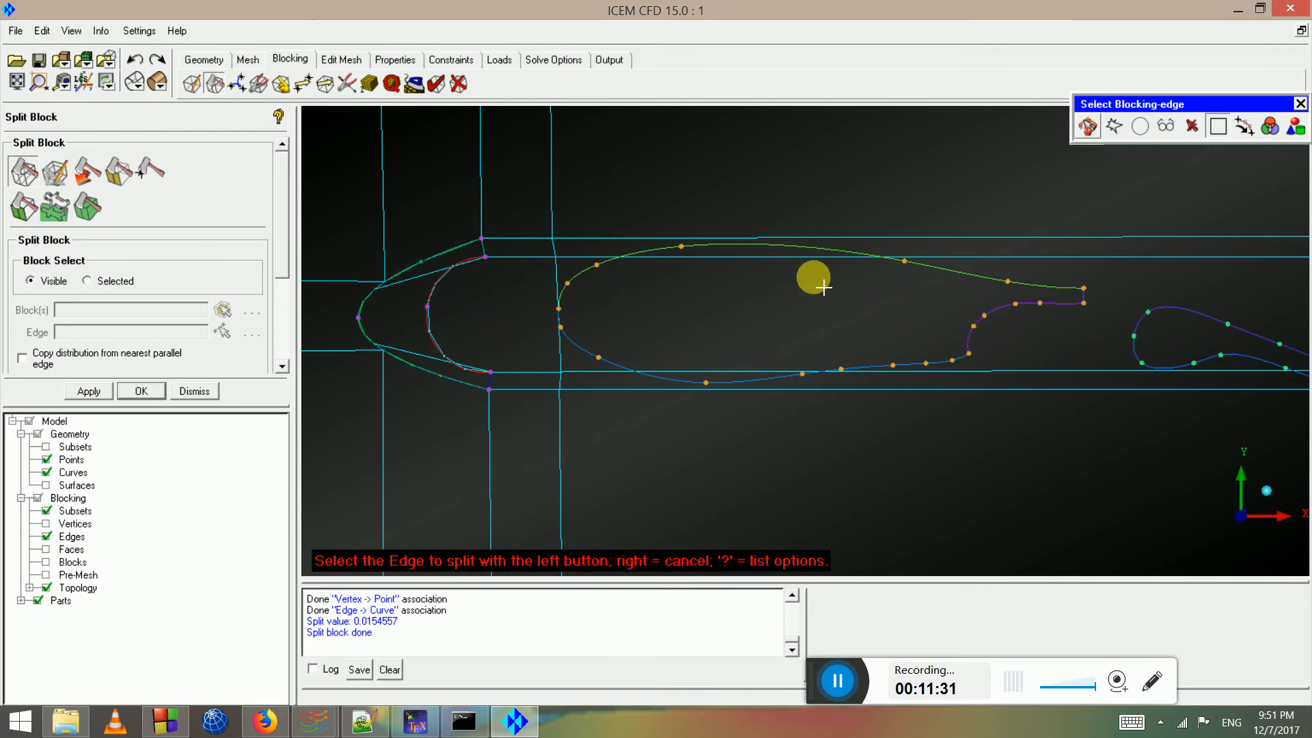
click(974, 330)
click(970, 337)
click(1088, 297)
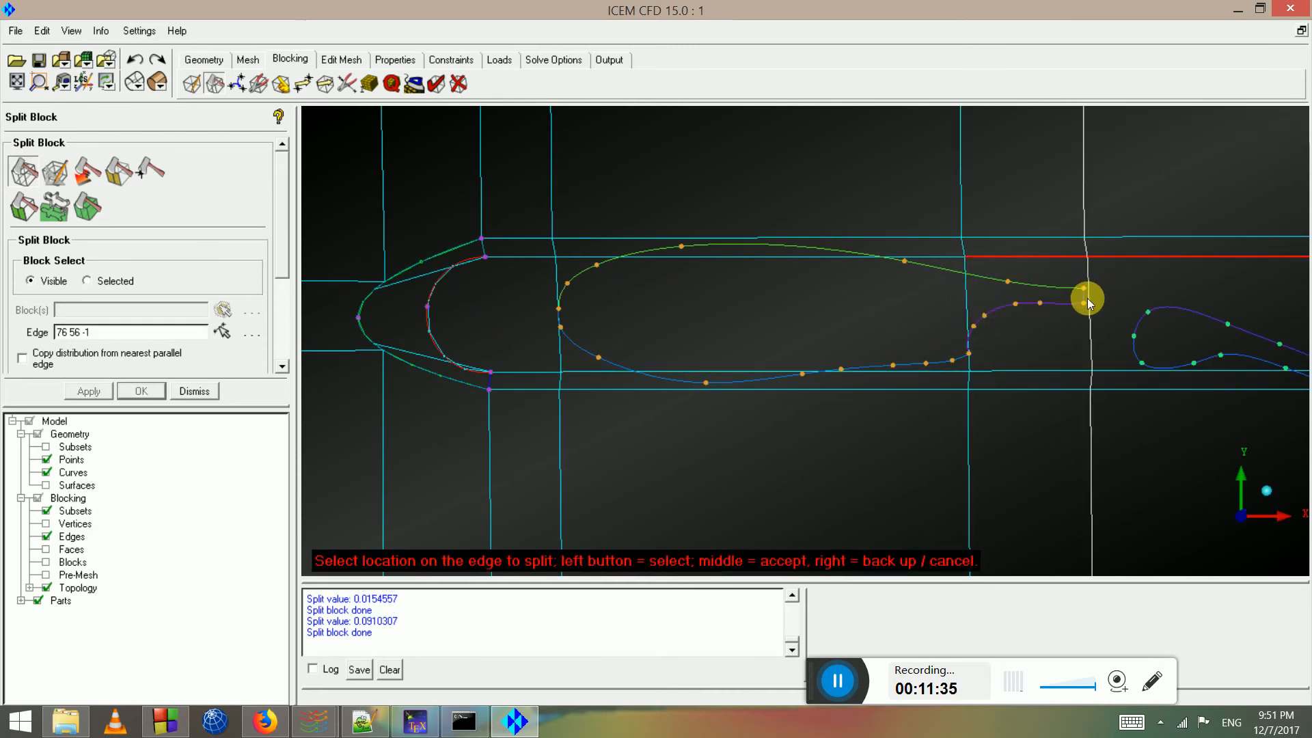
click(1085, 307)
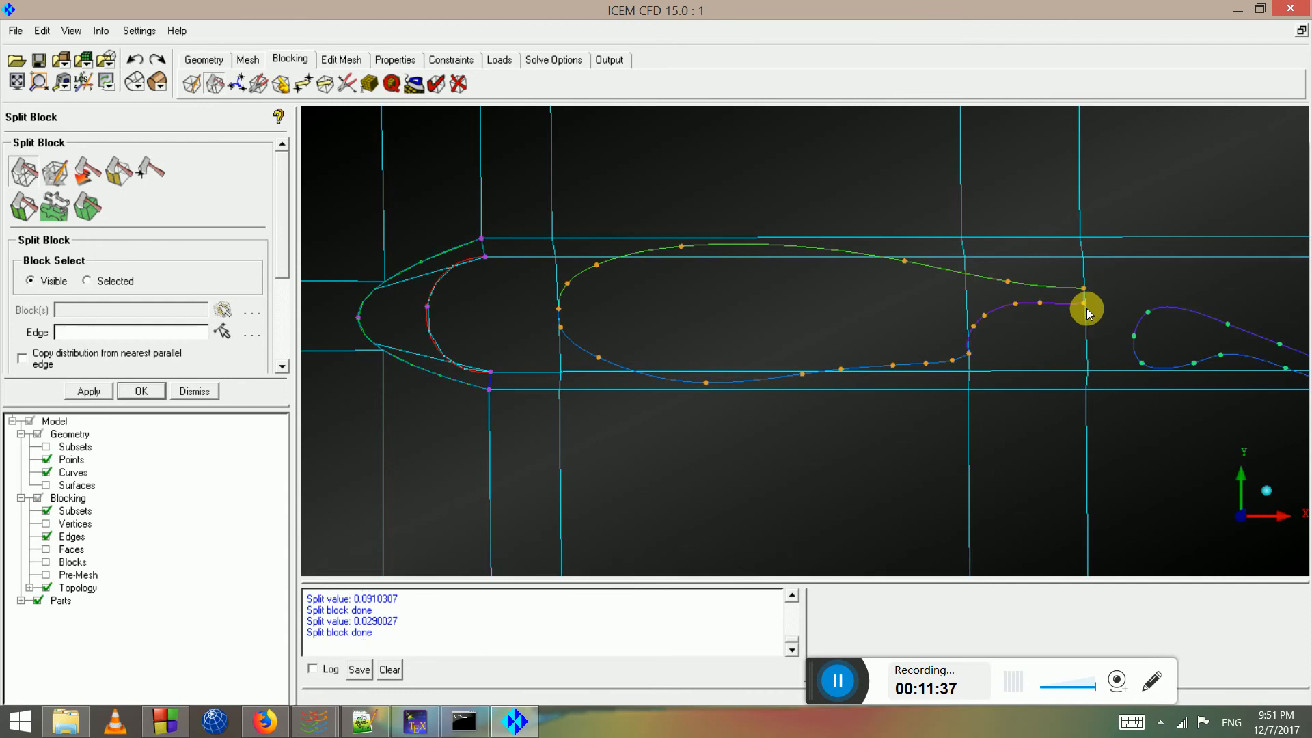
scroll(1133, 356, down, 2)
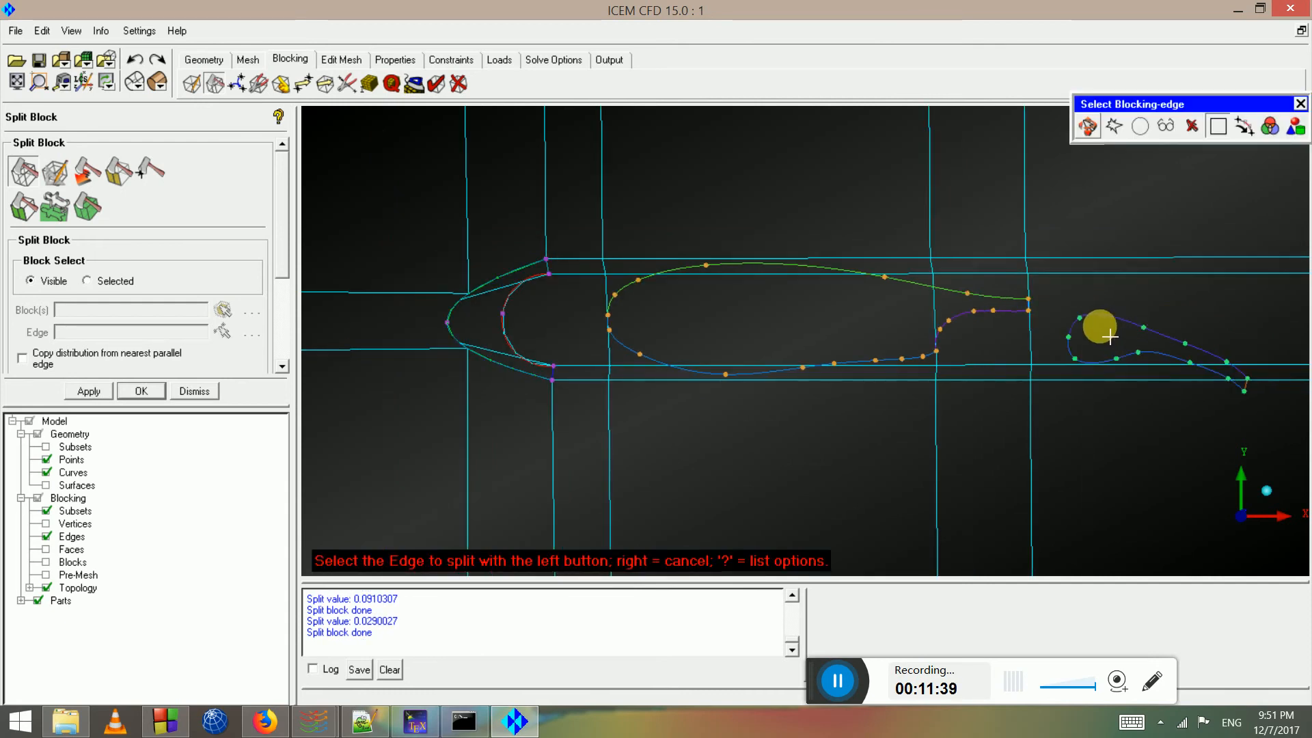
Split the blocks horizontally twice across the slat's inner edge, near the levels of the main element's lower and upper trailing-edge points
scroll(1050, 341, up, 1)
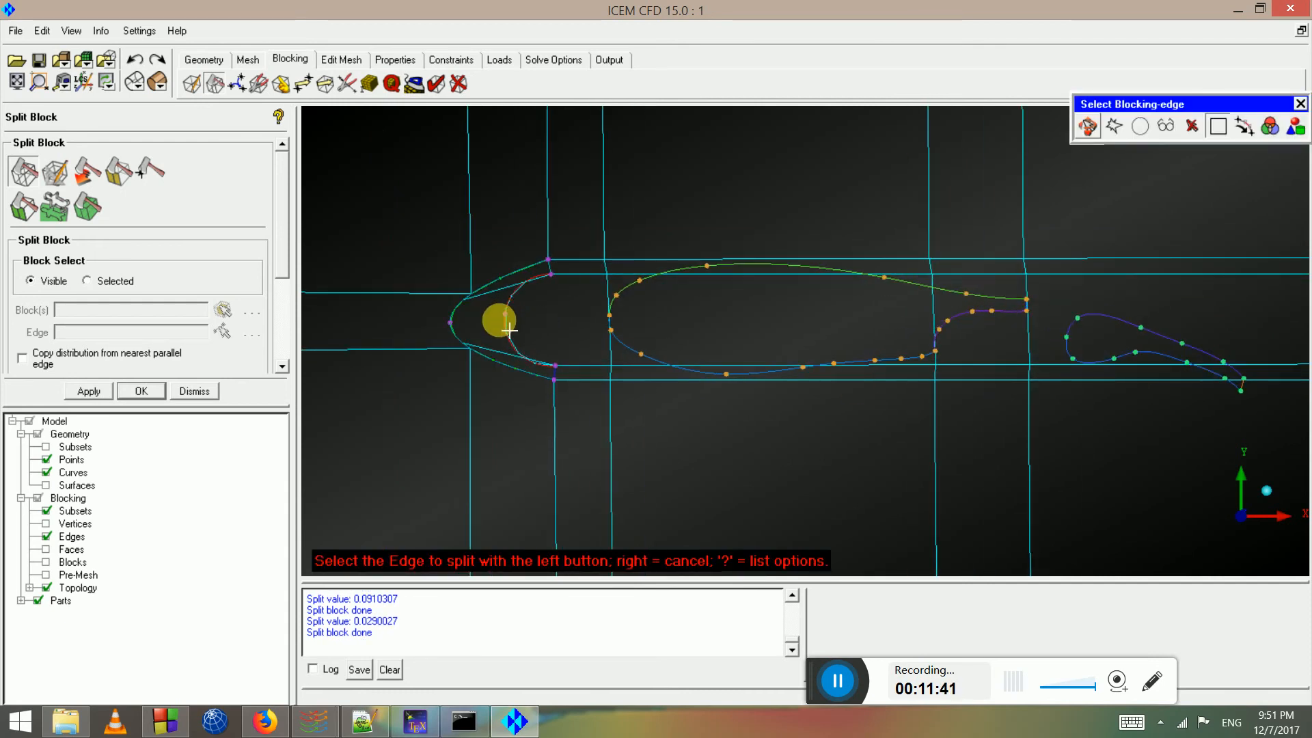
scroll(1110, 361, up, 2)
scroll(556, 307, down, 2)
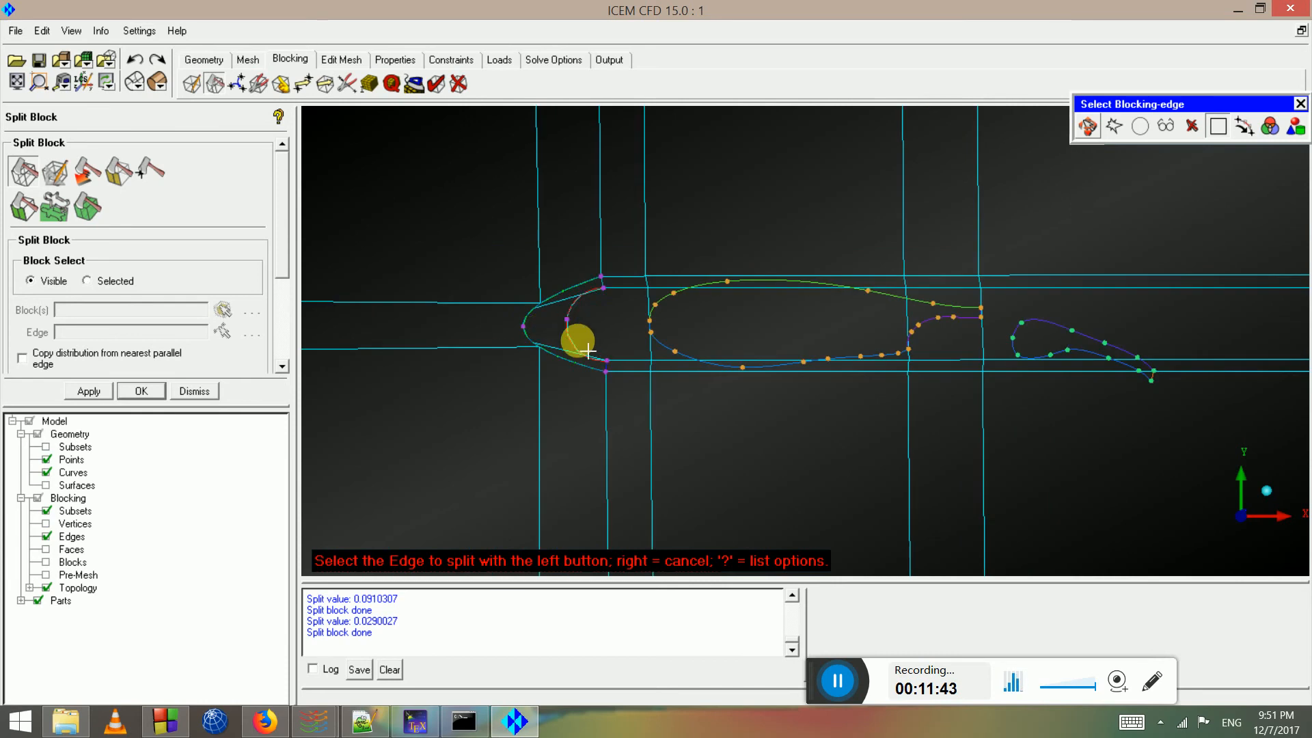
click(576, 336)
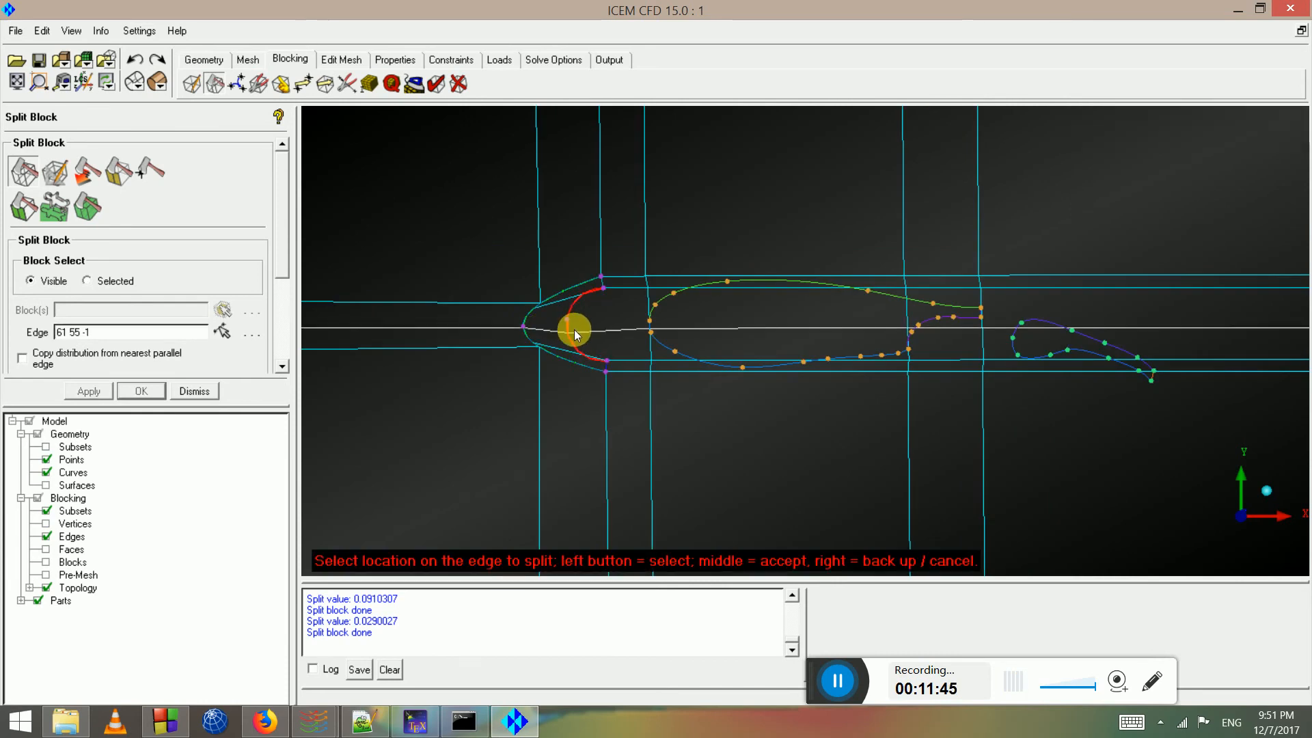
scroll(837, 376, up, 2)
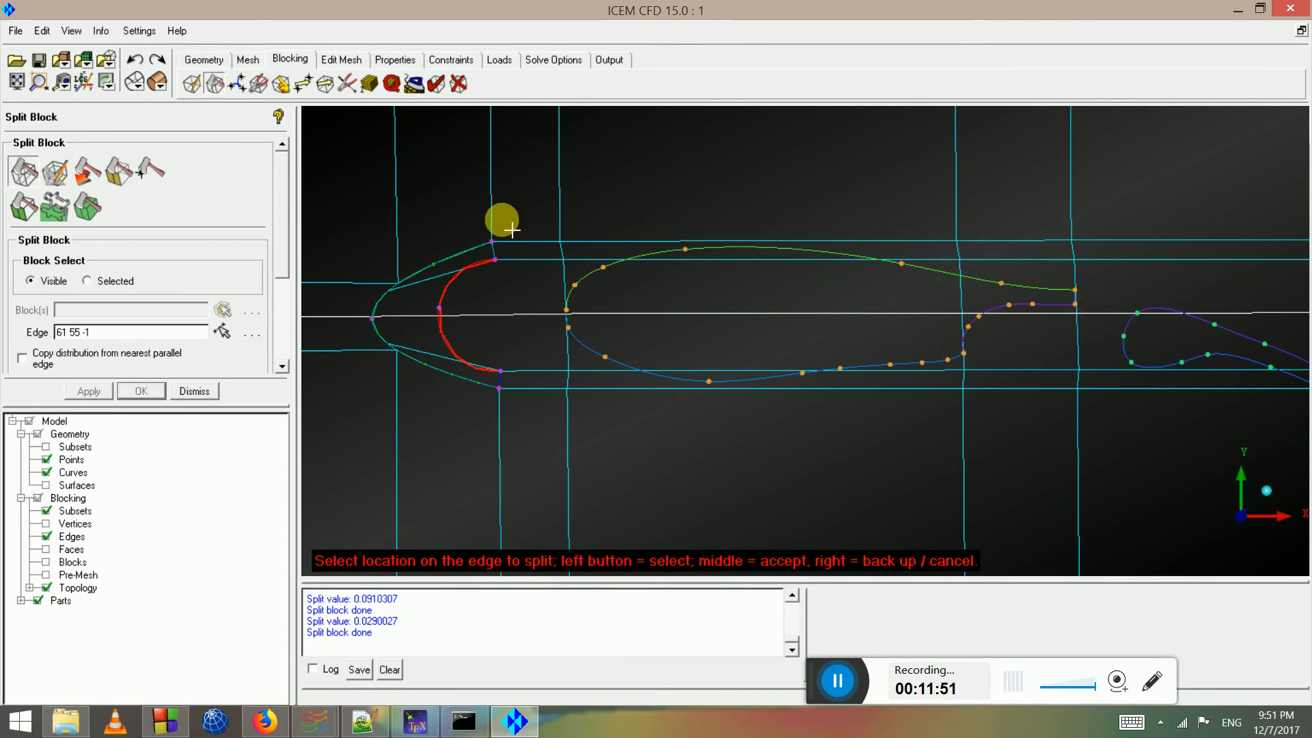
drag(451, 334, 454, 284)
middle_click(463, 309)
click(447, 295)
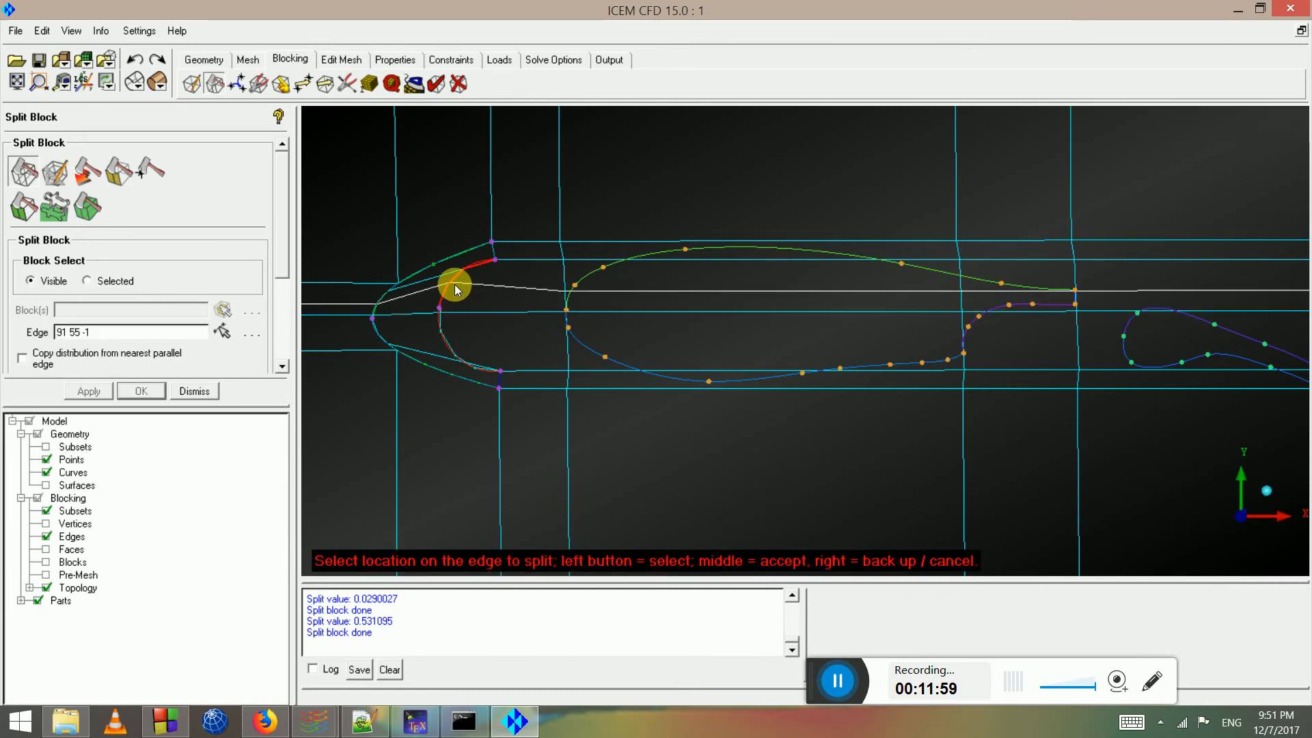
middle_click(520, 312)
right_click(591, 317)
Fix Z and move the block vertices above the main element upward, clear of its upper curve
scroll(908, 319, down, 3)
scroll(958, 331, up, 2)
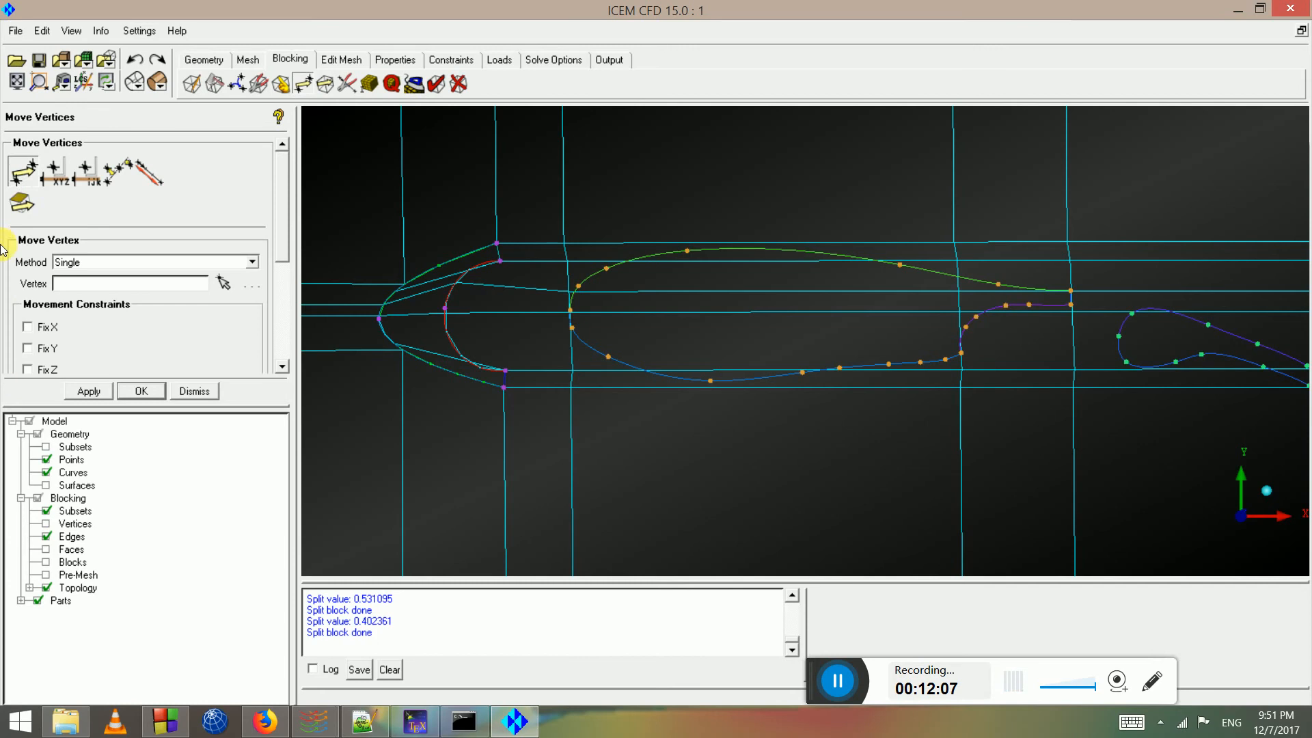
click(25, 171)
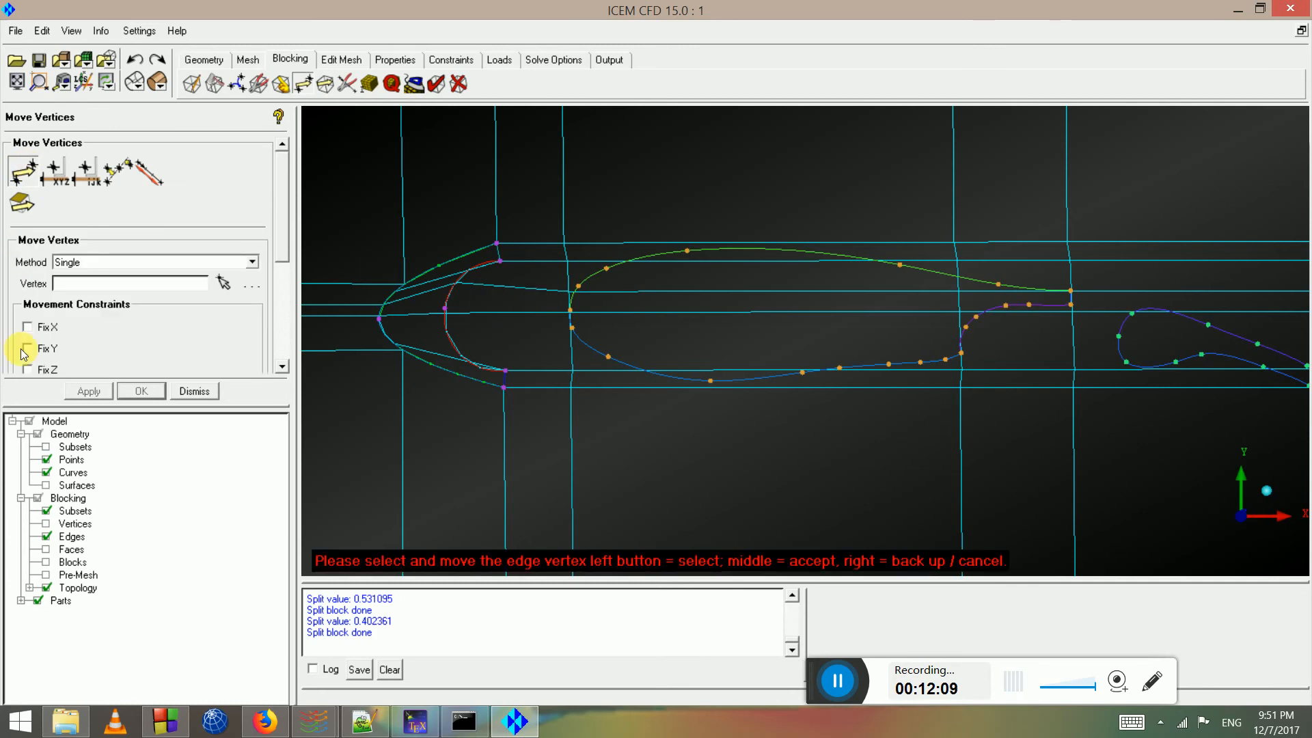
click(66, 372)
right_click(650, 448)
click(23, 170)
drag(565, 241, 567, 192)
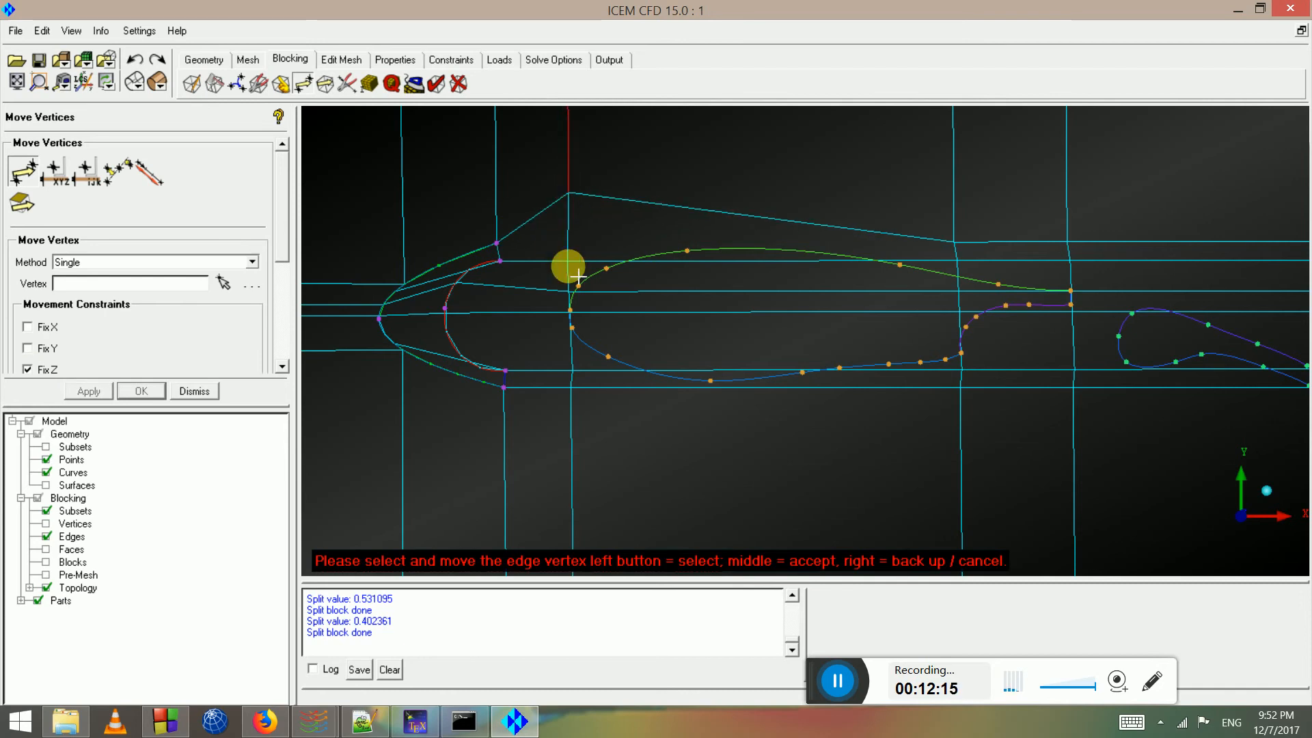
drag(569, 258, 572, 227)
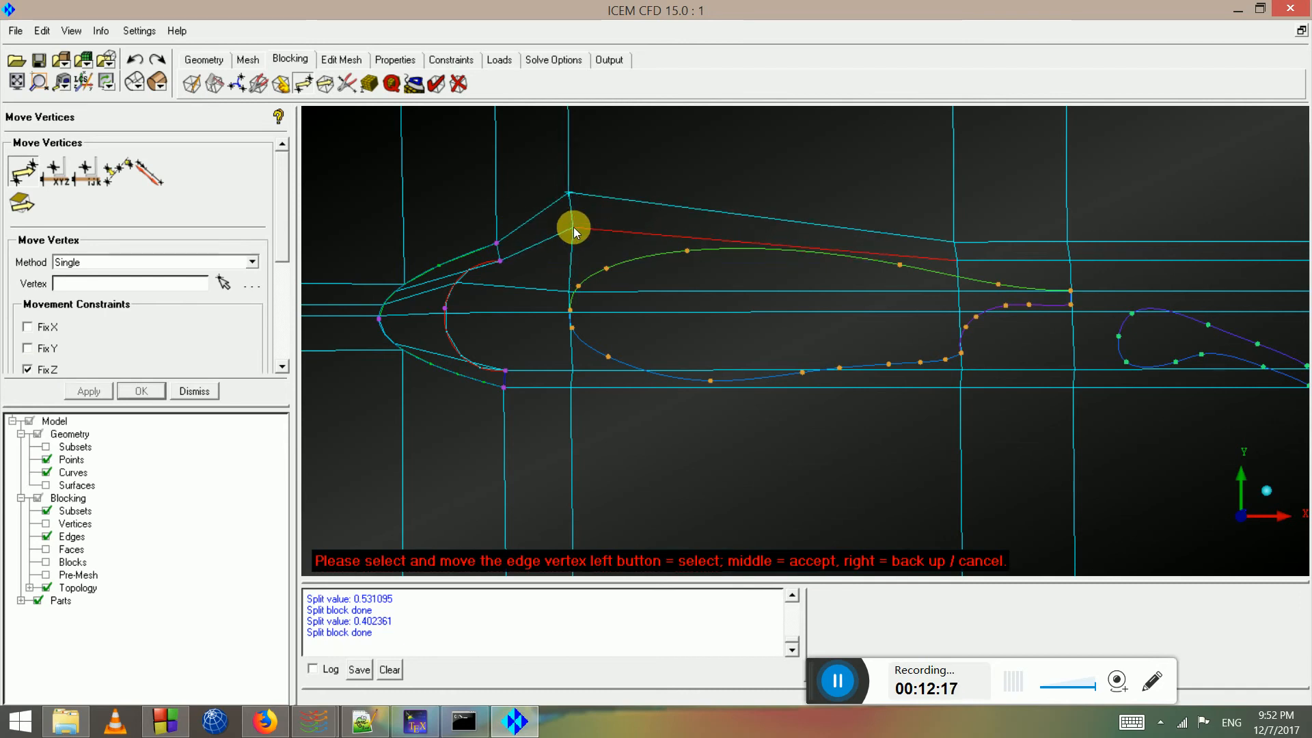
mouse_move(954, 243)
mouse_down()
mouse_move(965, 200)
mouse_move(962, 223)
mouse_up()
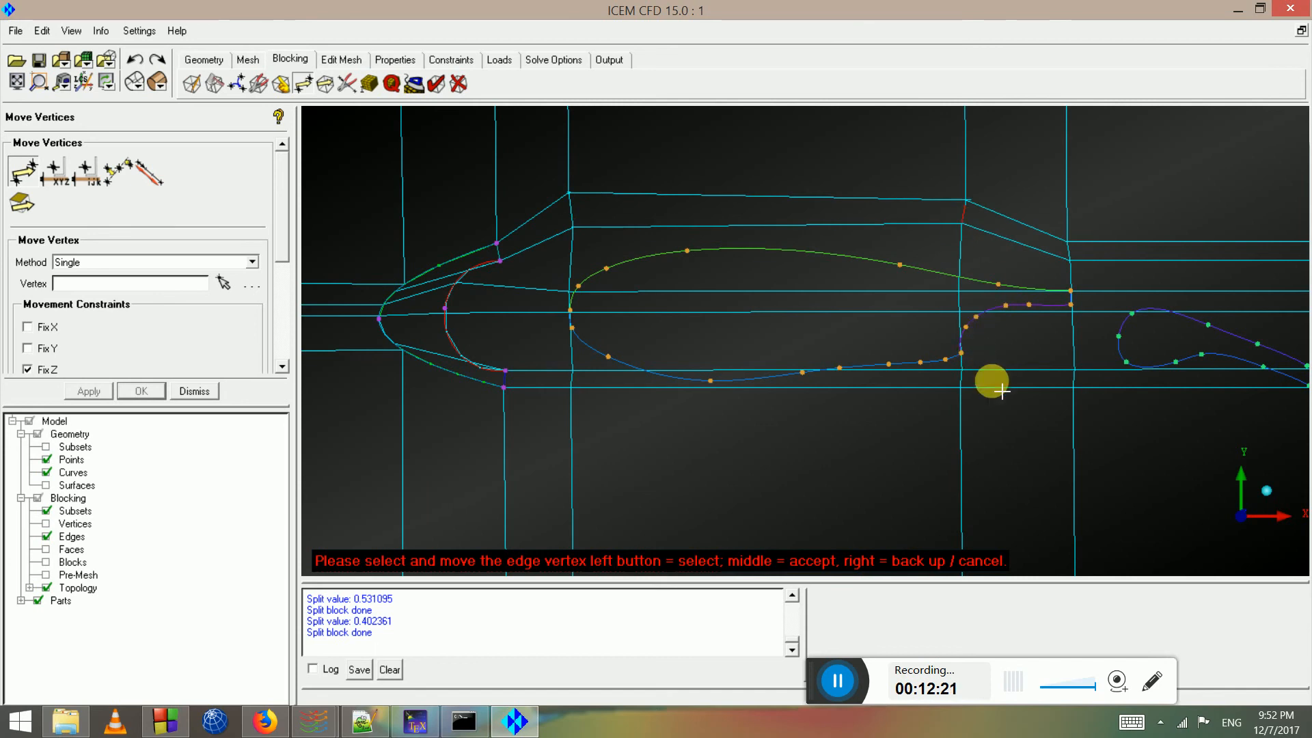
drag(1083, 233, 1081, 232)
scroll(1216, 318, down, 2)
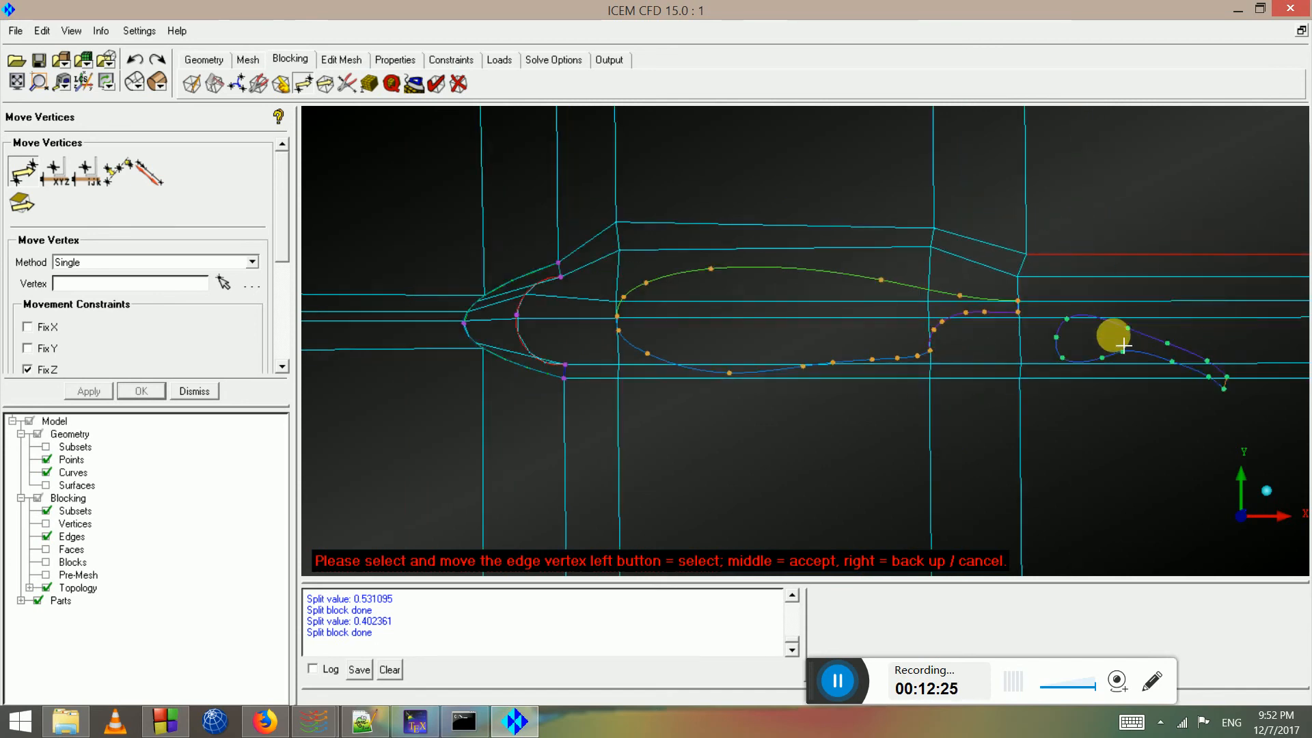
Move the block vertices below the main element downward, clear of its lower curve, from leading edge to trailing edge
scroll(600, 260, down, 2)
scroll(723, 356, up, 3)
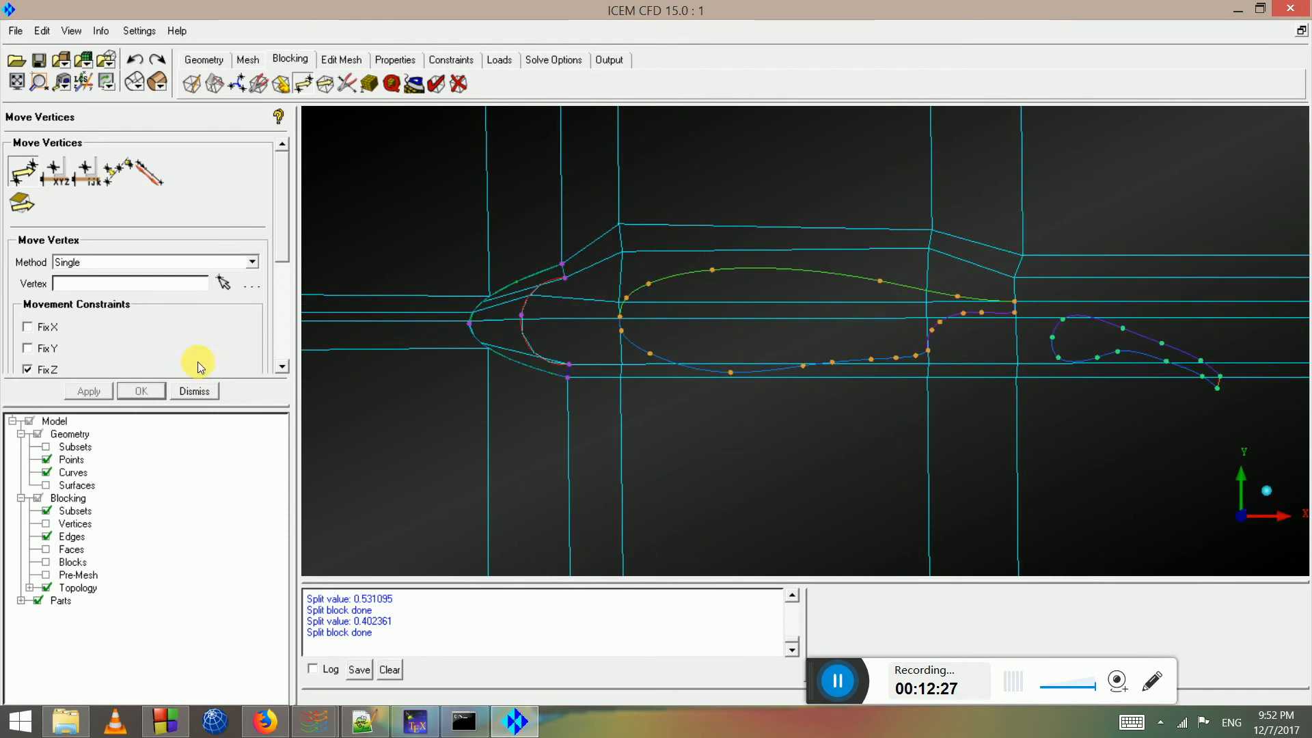
click(224, 283)
scroll(592, 433, up, 1)
mouse_move(580, 389)
mouse_down()
mouse_move(594, 448)
mouse_move(577, 369)
mouse_move(588, 395)
mouse_up()
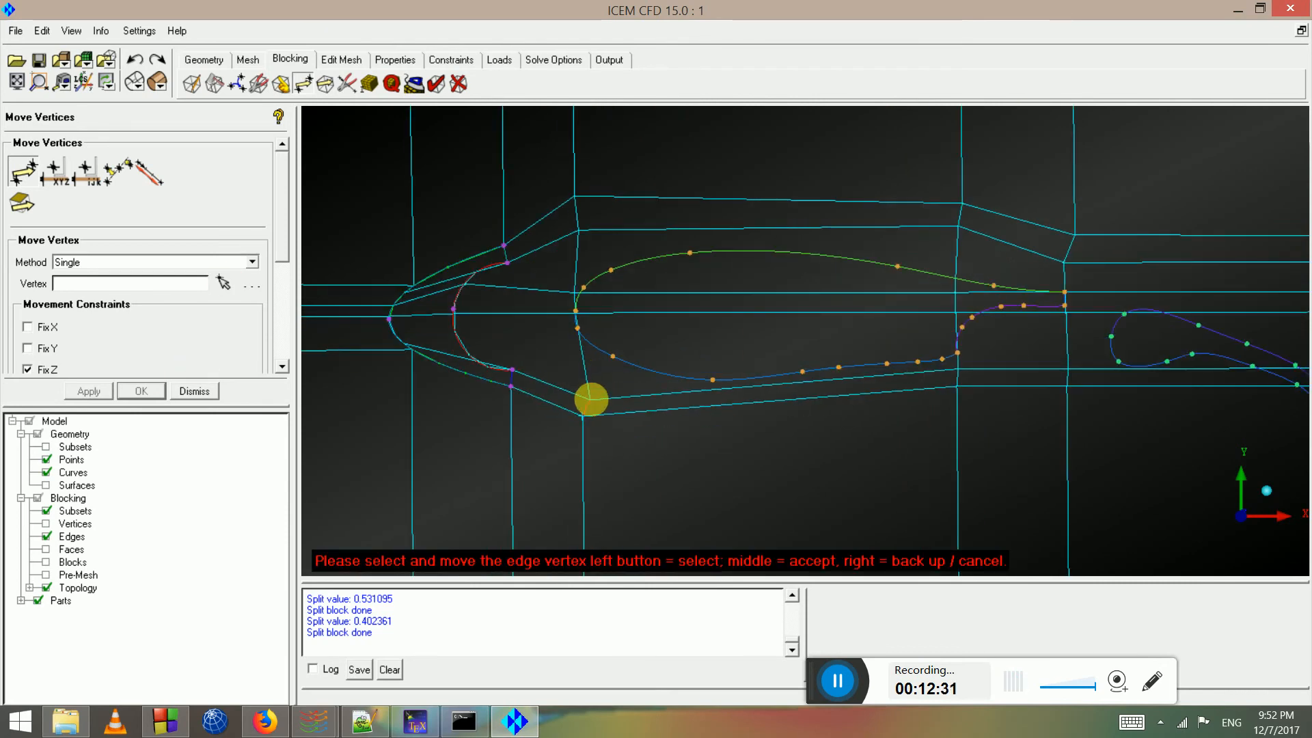
drag(955, 389, 981, 419)
drag(1067, 370, 1075, 404)
middle_click(1025, 377)
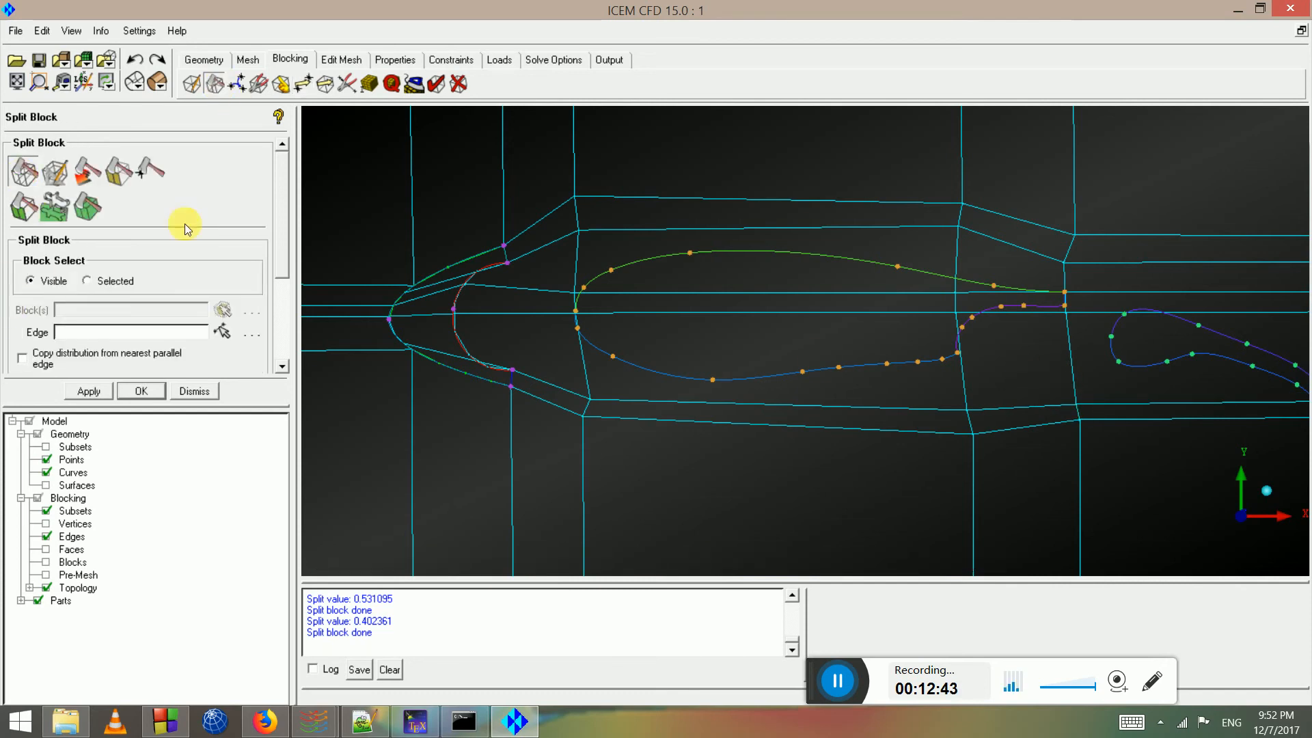
click(21, 180)
click(738, 381)
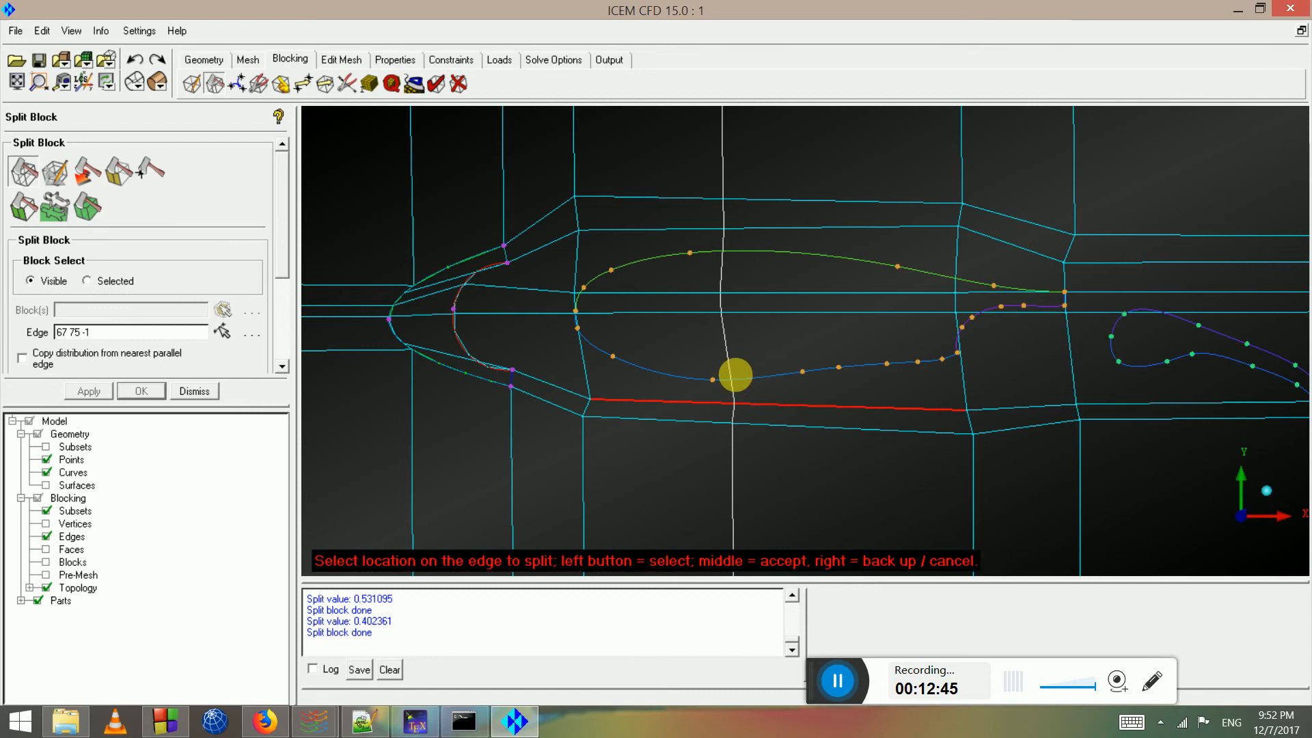
middle_click(710, 373)
Split the blocks horizontally across the main element's front edge, level with the lower corner of its cove
click(580, 346)
drag(579, 351, 615, 358)
middle_click(651, 384)
middle_click(751, 399)
scroll(1141, 354, down, 3)
scroll(1128, 356, up, 6)
middle_drag(1126, 356, 786, 339)
scroll(876, 321, up, 2)
scroll(876, 324, up, 1)
scroll(843, 350, down, 6)
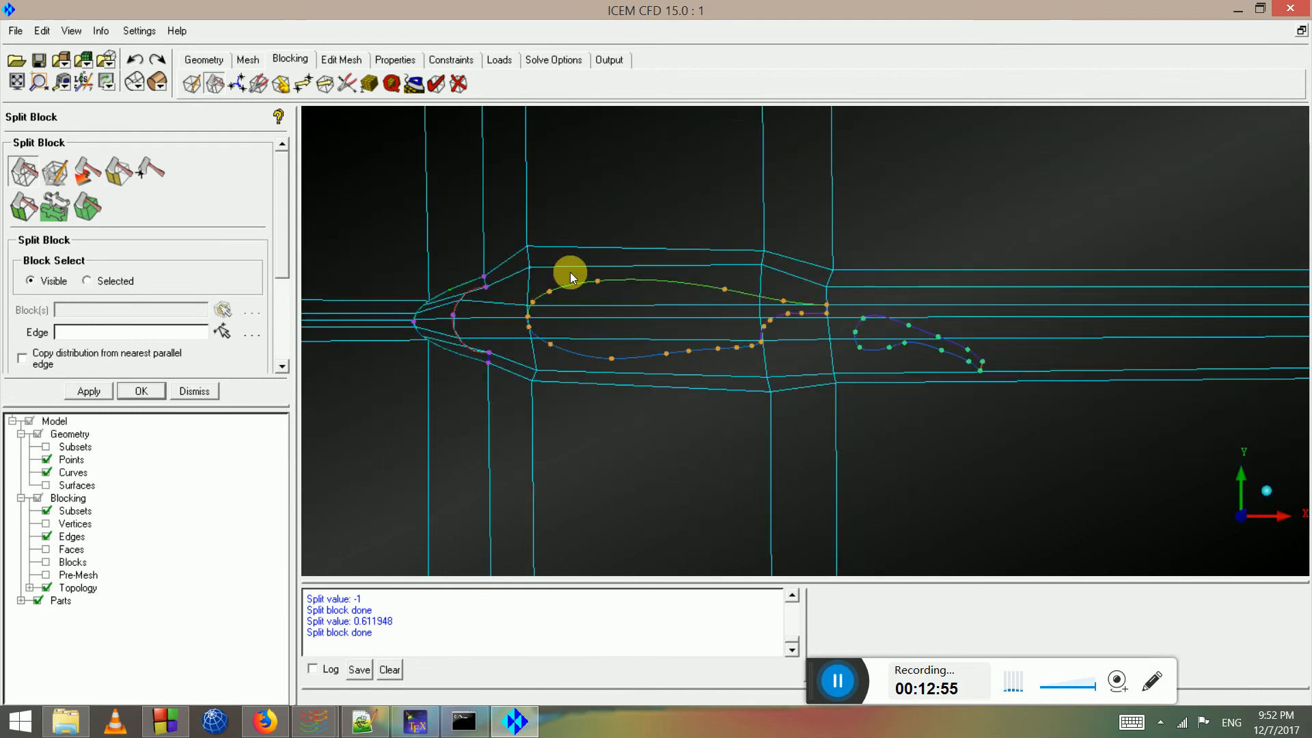
Associate the lower front block edge and the long lower edge inside the main element with its lower curve, projecting the vertices
scroll(596, 330, up, 5)
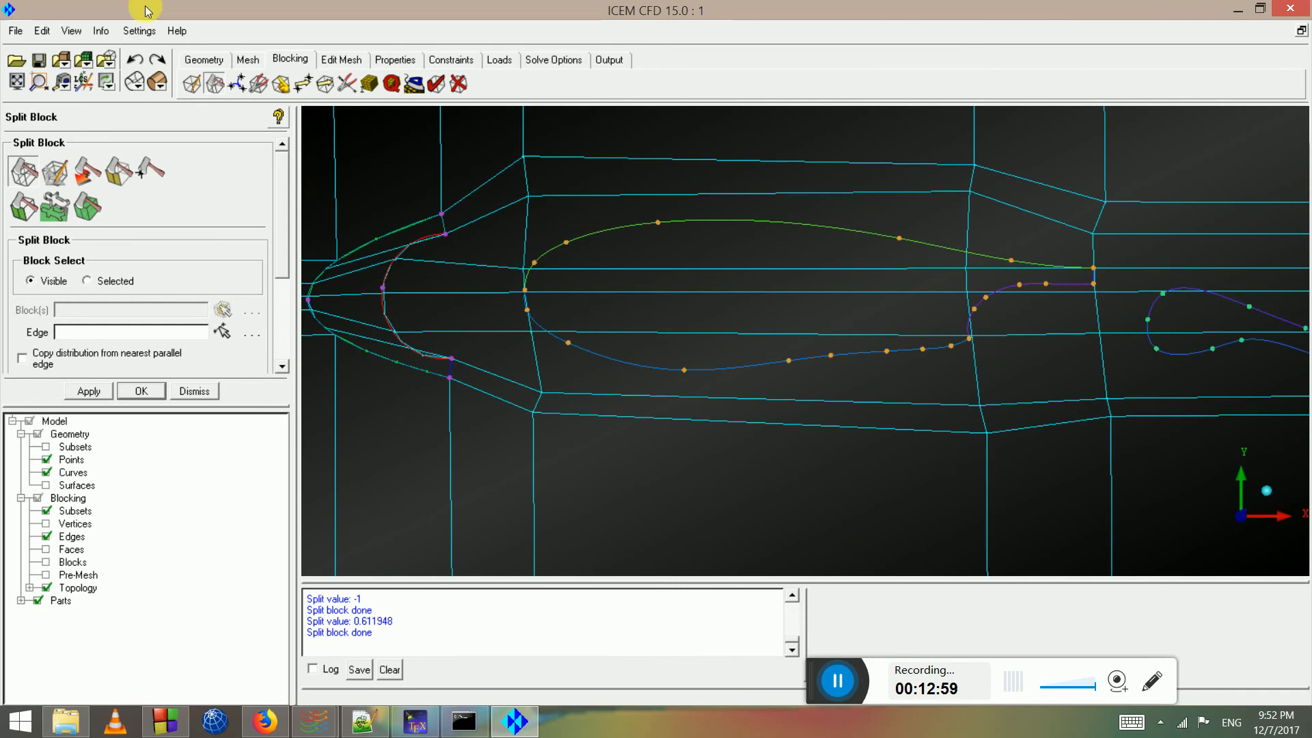
click(287, 85)
click(69, 175)
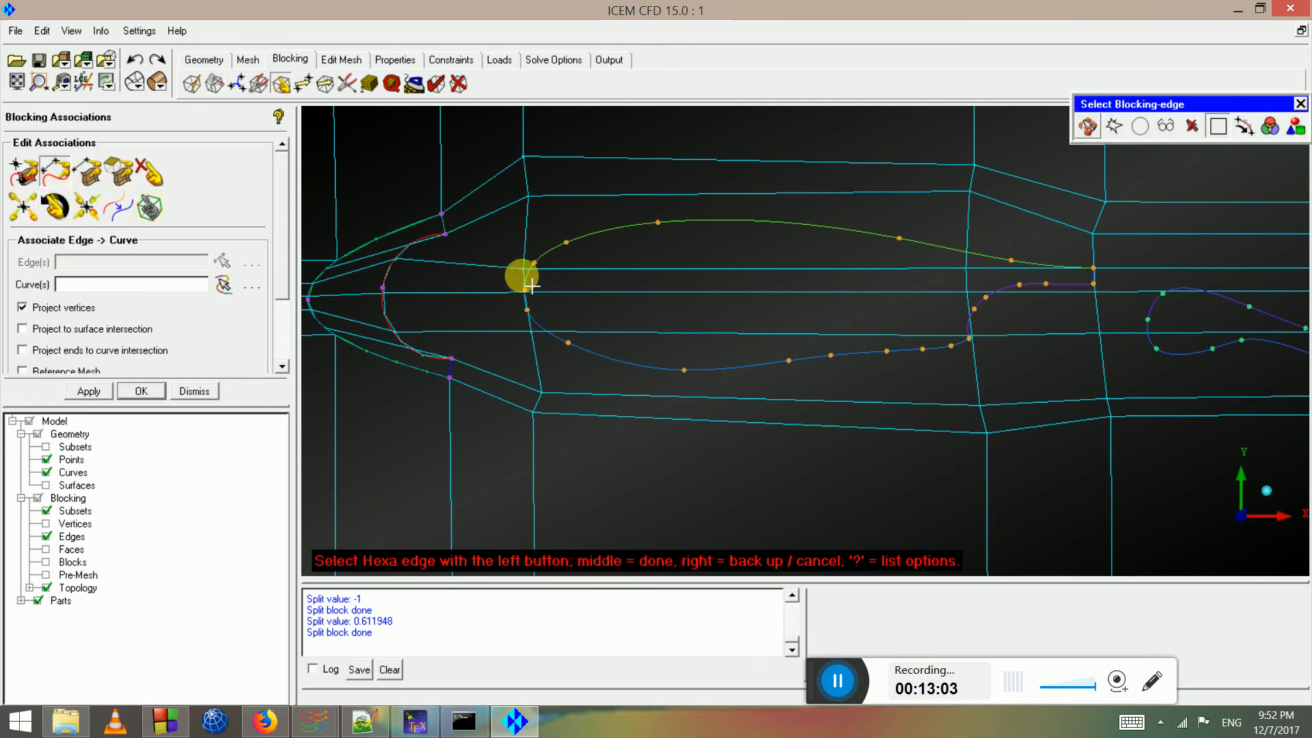
click(535, 288)
click(602, 336)
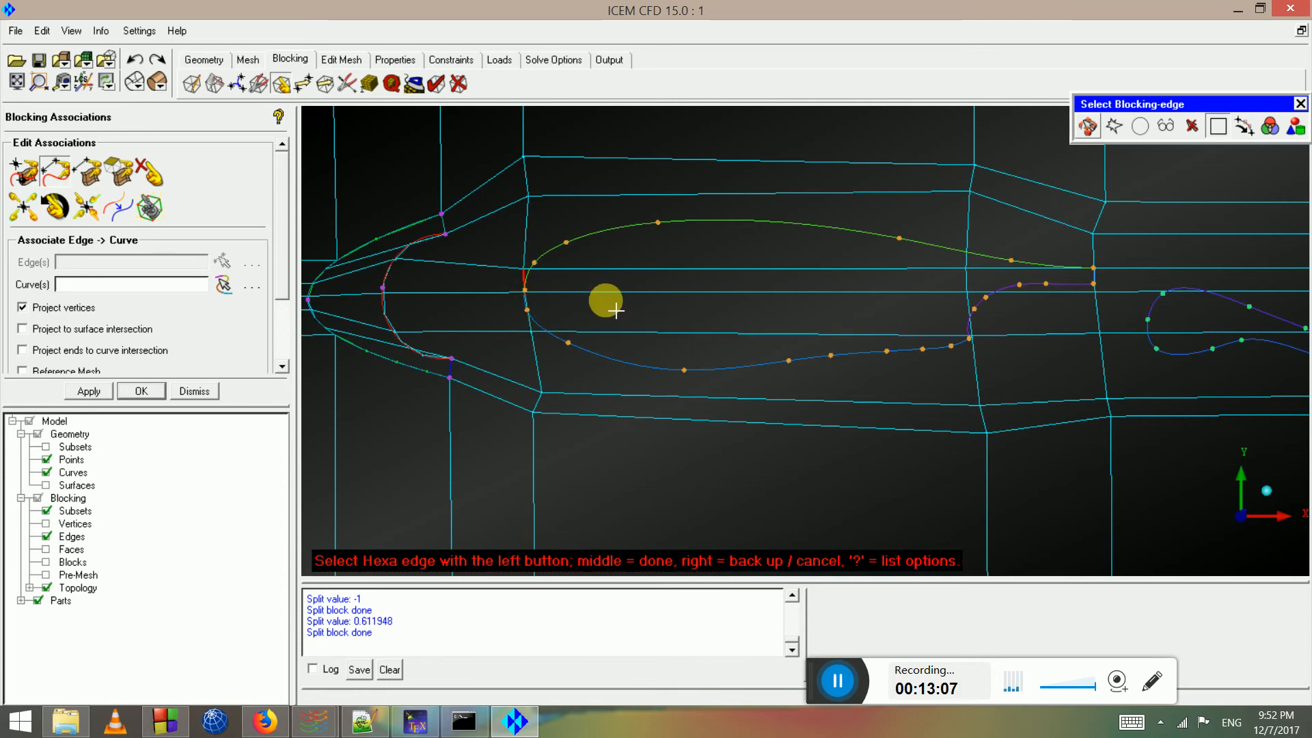
click(537, 316)
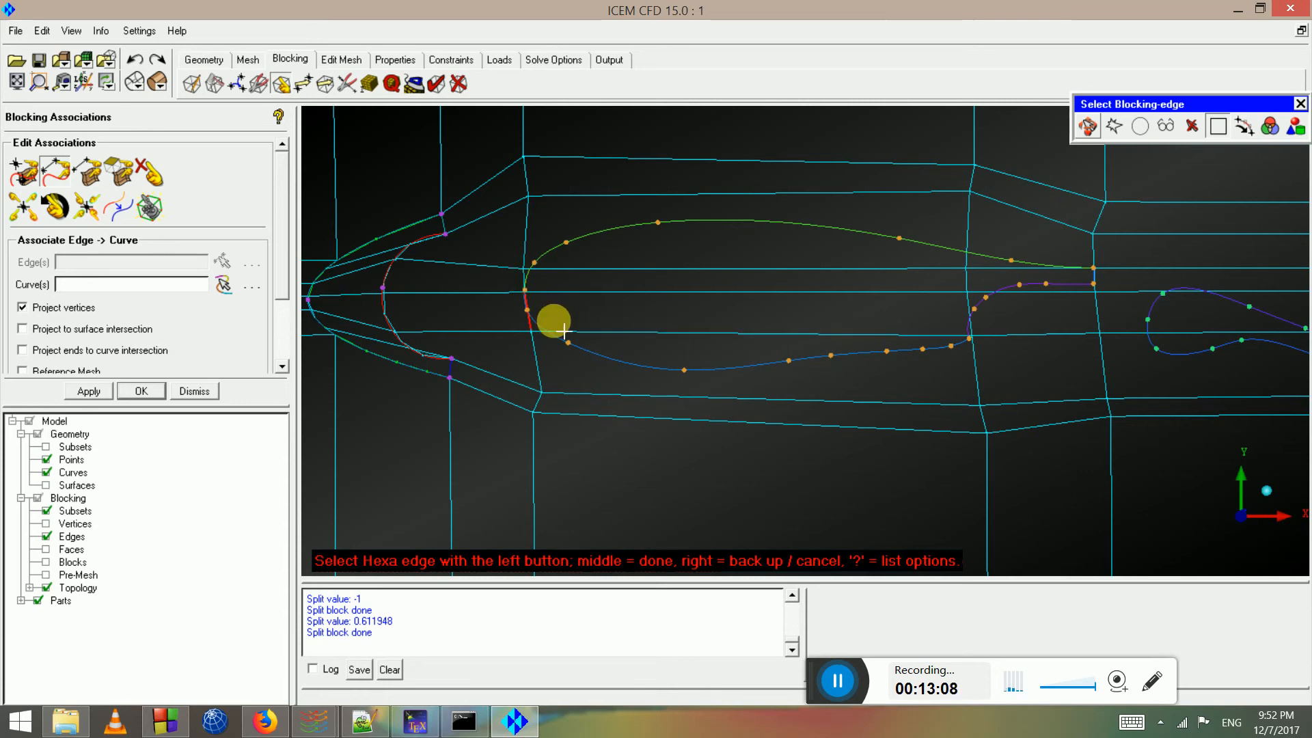
click(656, 335)
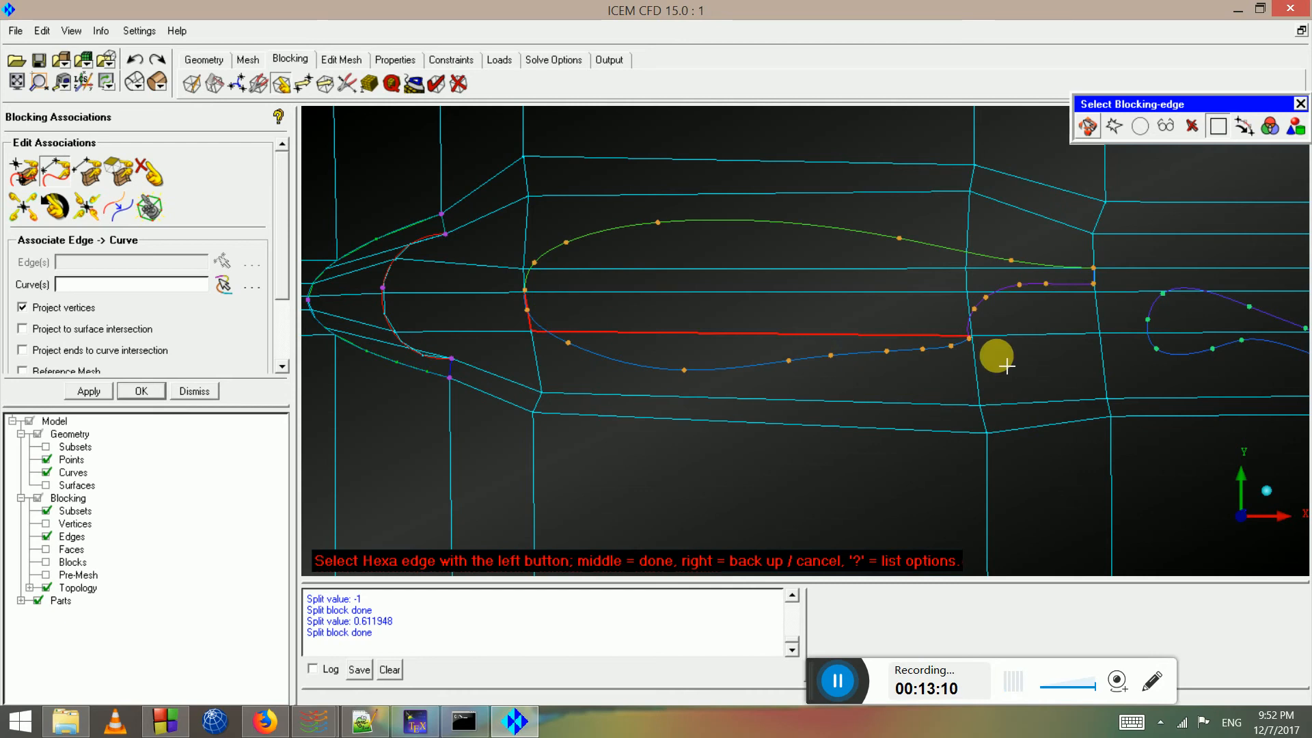
middle_click(909, 370)
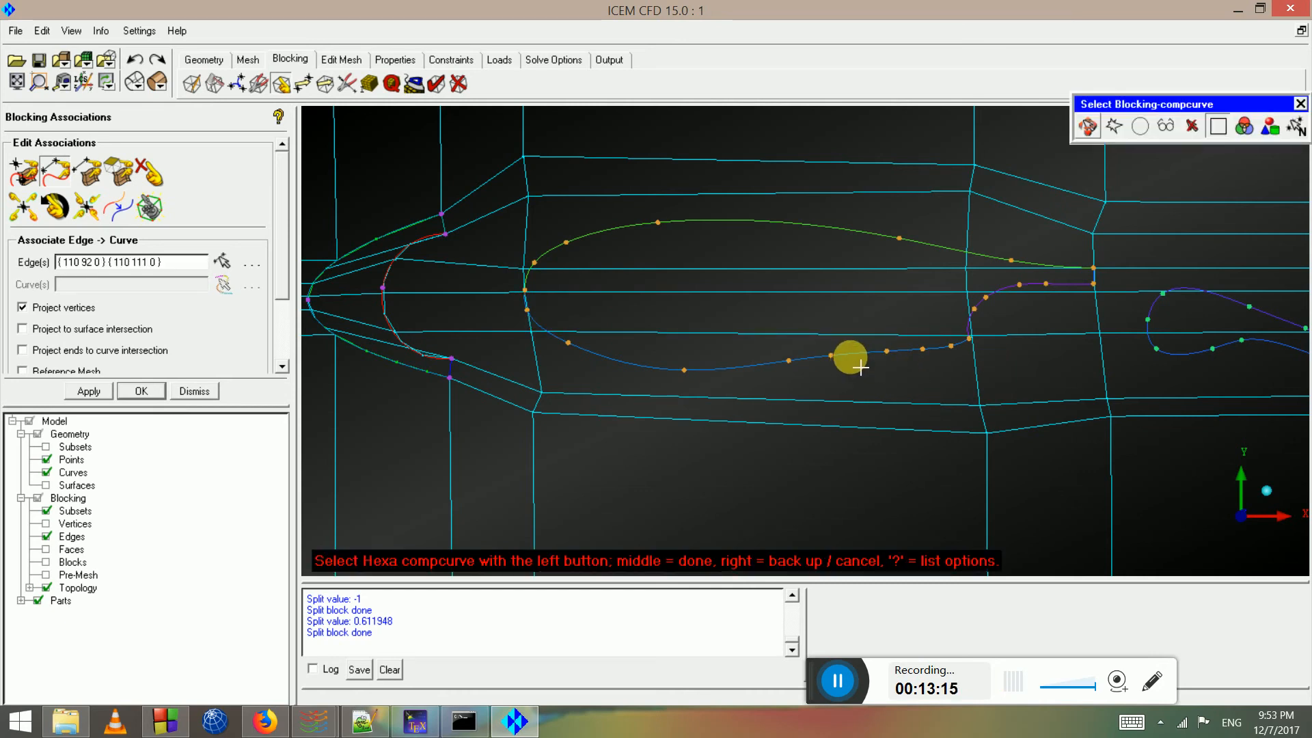
click(847, 367)
middle_click(824, 365)
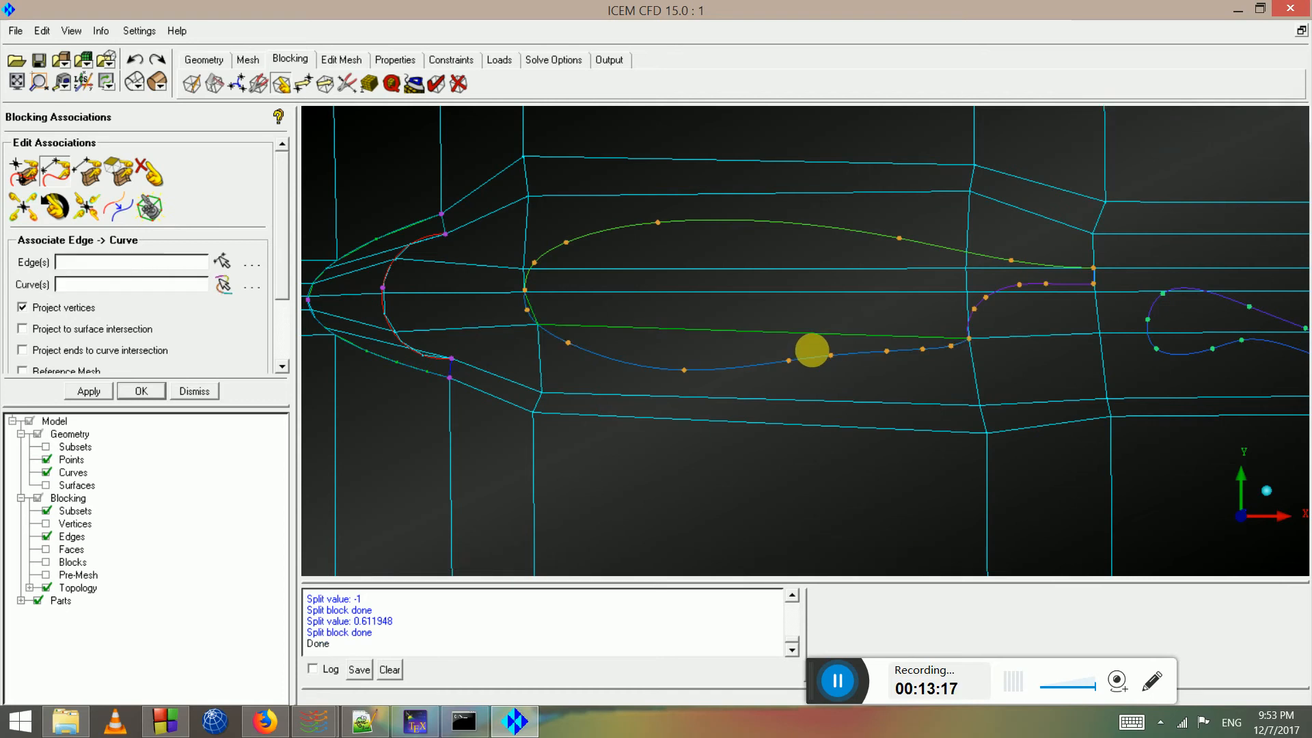
Associate the upper front block edge and the upper edges out to the trailing edge with the main element's upper curve, projecting the vertices
click(533, 268)
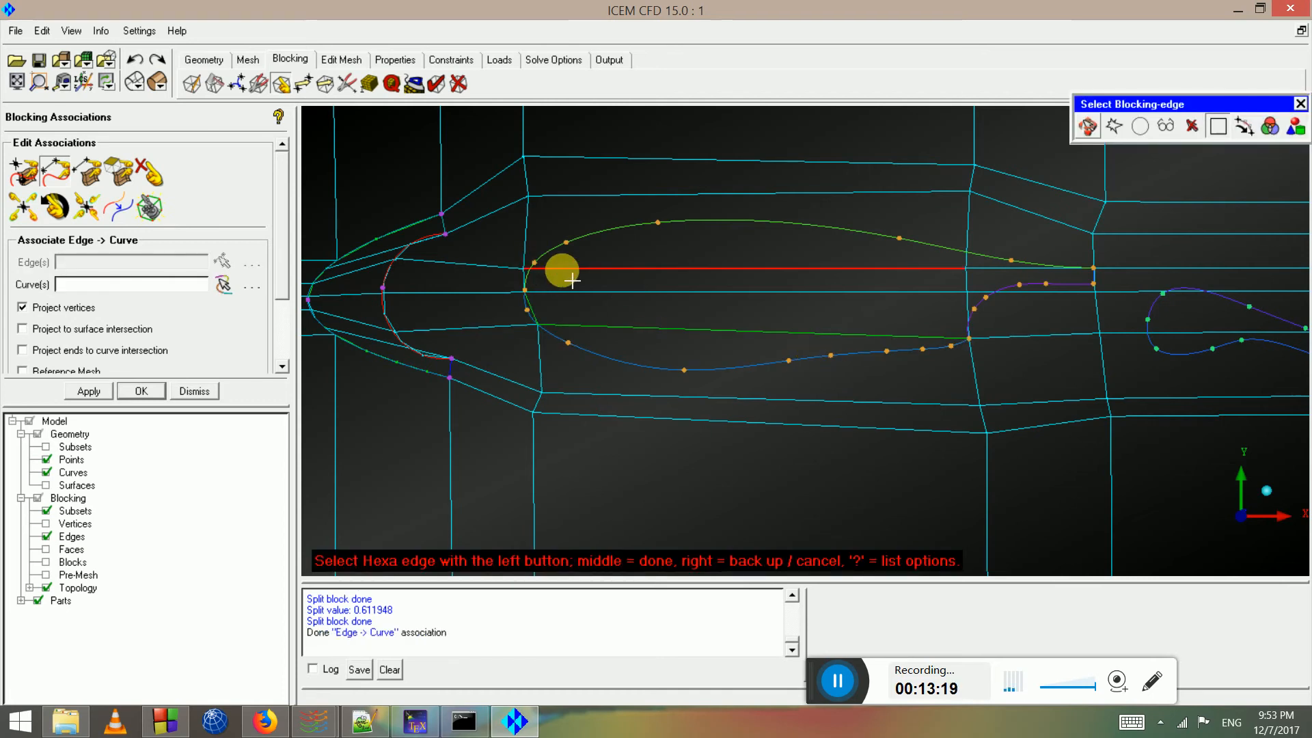
middle_click(638, 261)
click(654, 233)
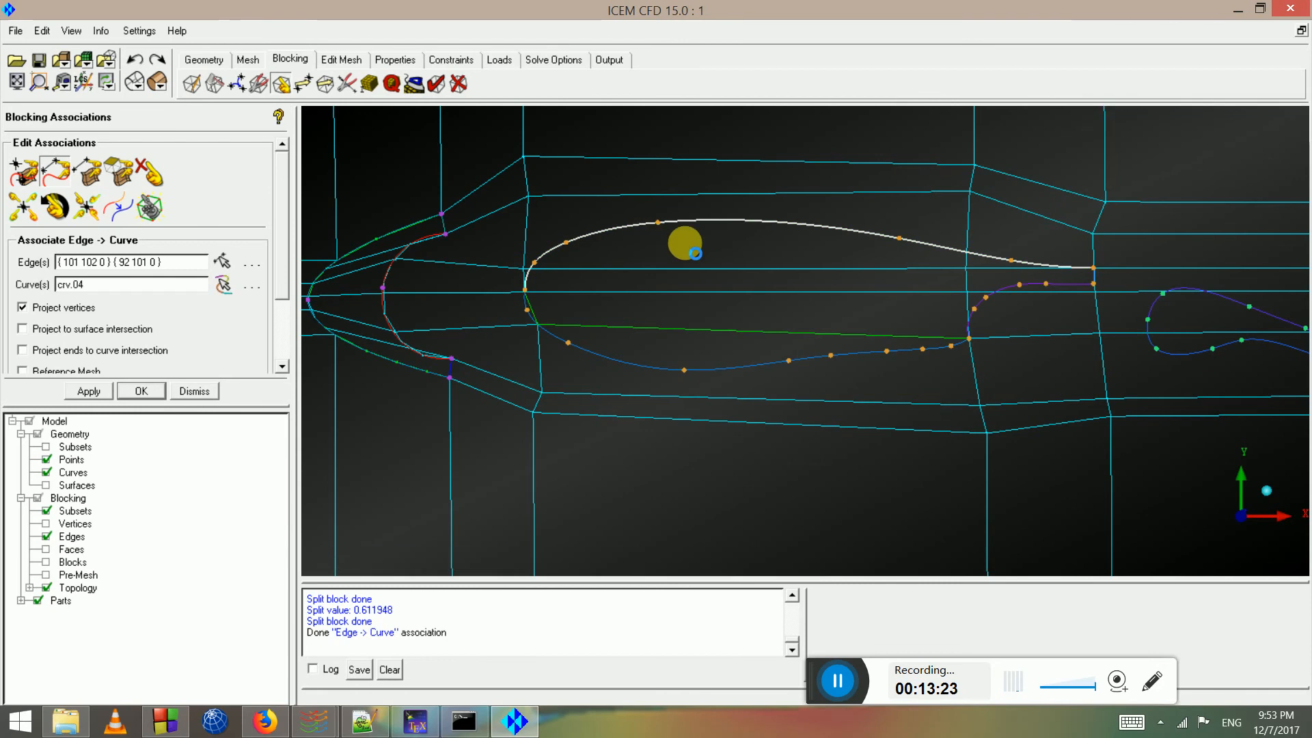
middle_click(786, 251)
middle_click(1018, 270)
click(1011, 262)
middle_click(1013, 266)
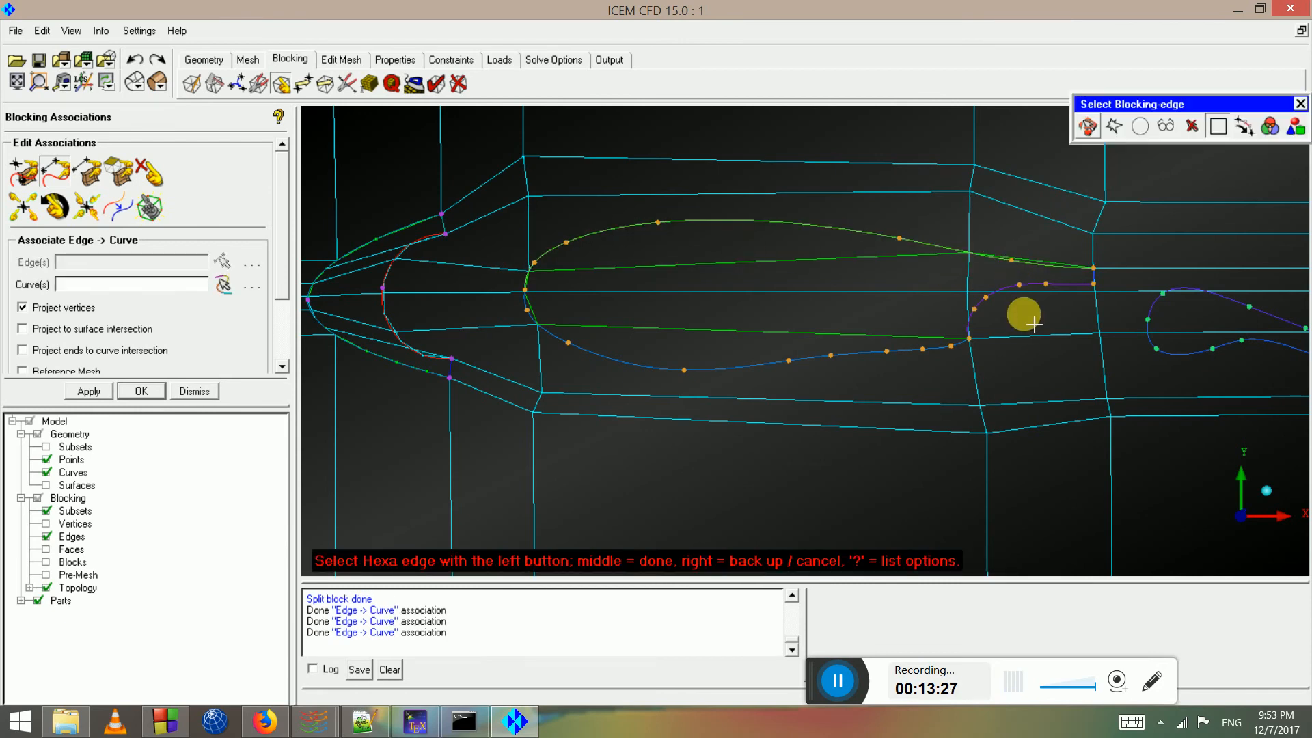
Associate the vertical and horizontal block edges around the main element's cove with the cove curve, projecting the vertices
click(984, 293)
middle_click(1035, 291)
click(1033, 287)
middle_click(1033, 288)
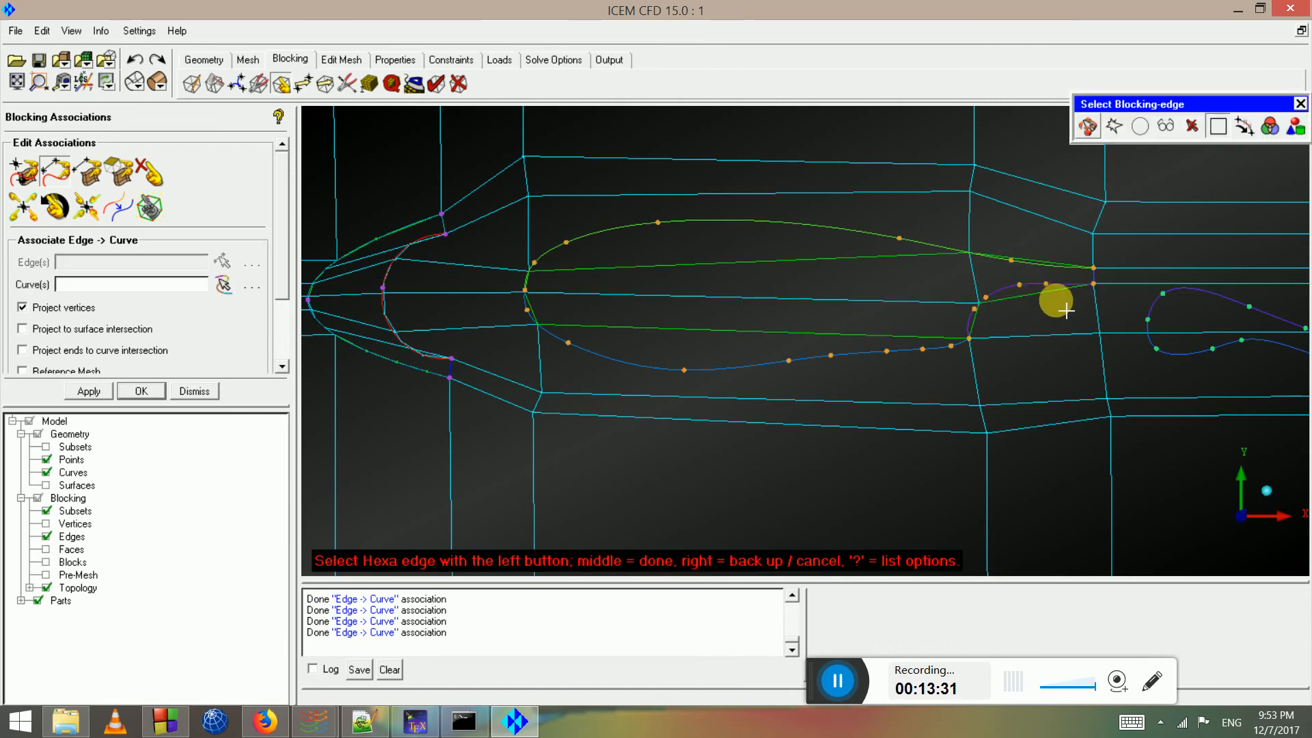
middle_click(1052, 319)
middle_drag(1050, 320, 1004, 301)
scroll(928, 299, up, 1)
scroll(928, 297, up, 1)
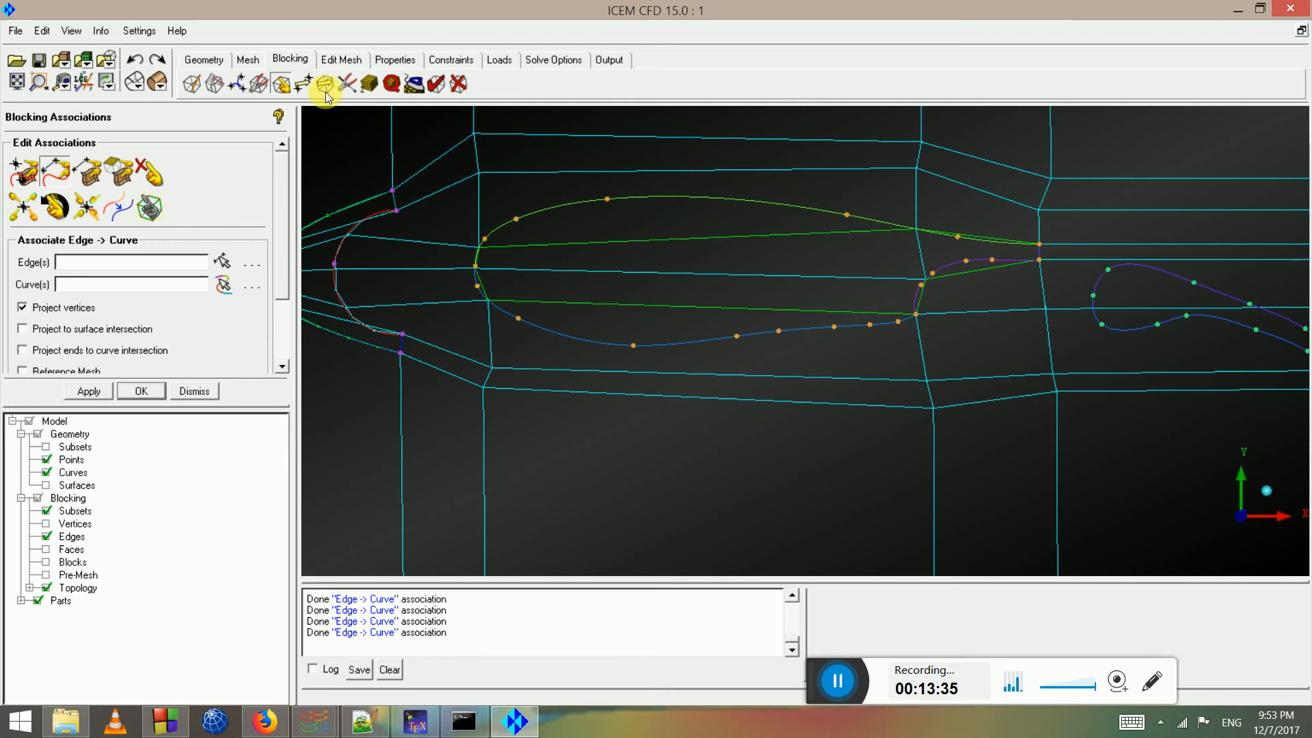
Split the main element's lower block edge linearly at several locations and pull the split points onto its lower curve
click(344, 84)
click(218, 267)
drag(529, 302, 535, 335)
drag(630, 324, 630, 340)
drag(718, 334, 721, 353)
drag(851, 323, 863, 336)
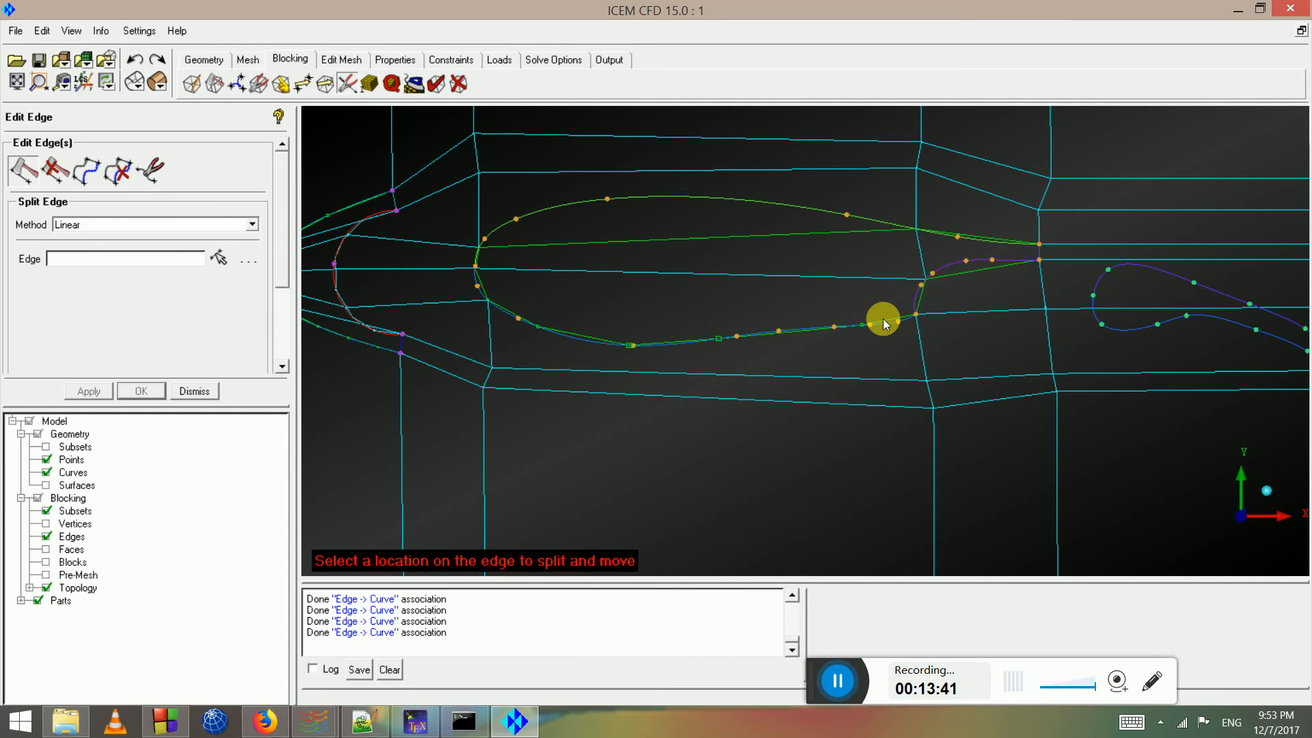
Split the main element's upper block edge at several locations and pull the split points onto its upper curve
drag(805, 235, 785, 208)
drag(675, 218, 653, 193)
drag(584, 216, 498, 217)
scroll(633, 284, up, 2)
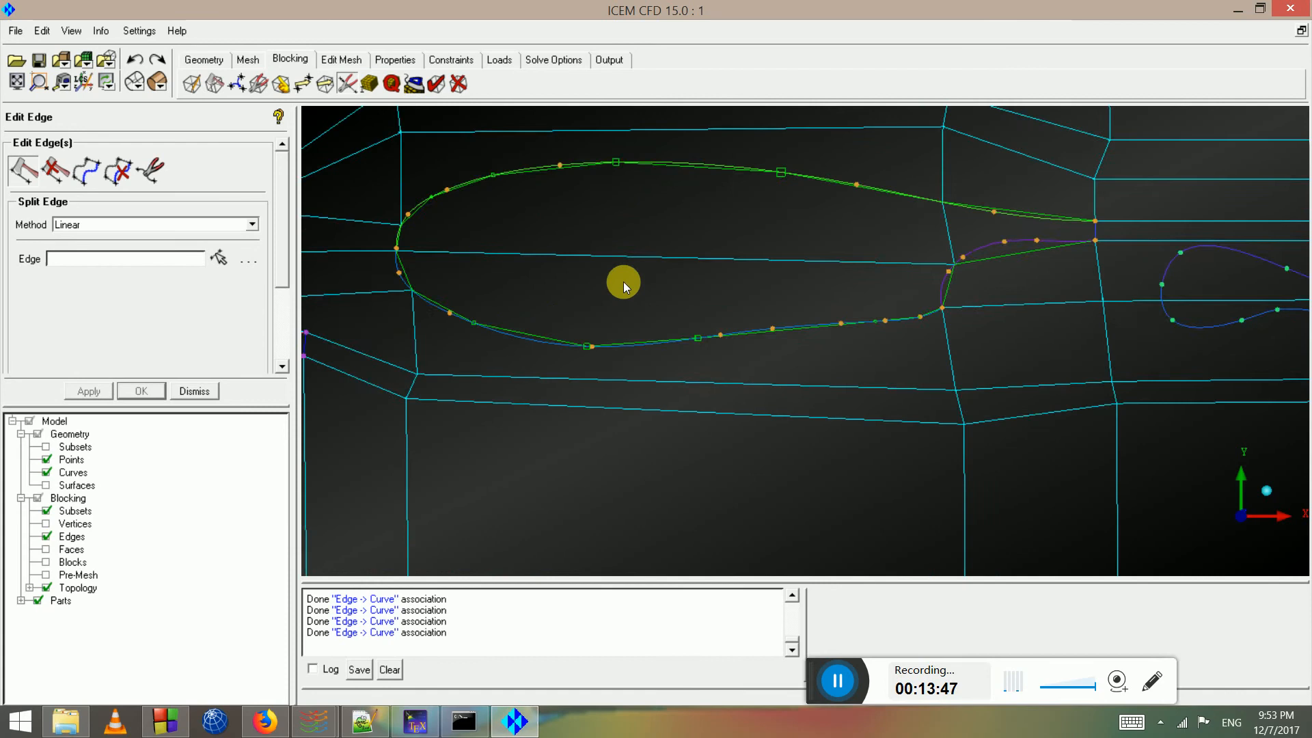
Split the block edges along the cove and the upper trailing section linearly, moving the split points onto their curves
scroll(812, 297, down, 3)
scroll(866, 302, down, 2)
scroll(884, 316, up, 3)
scroll(884, 314, up, 4)
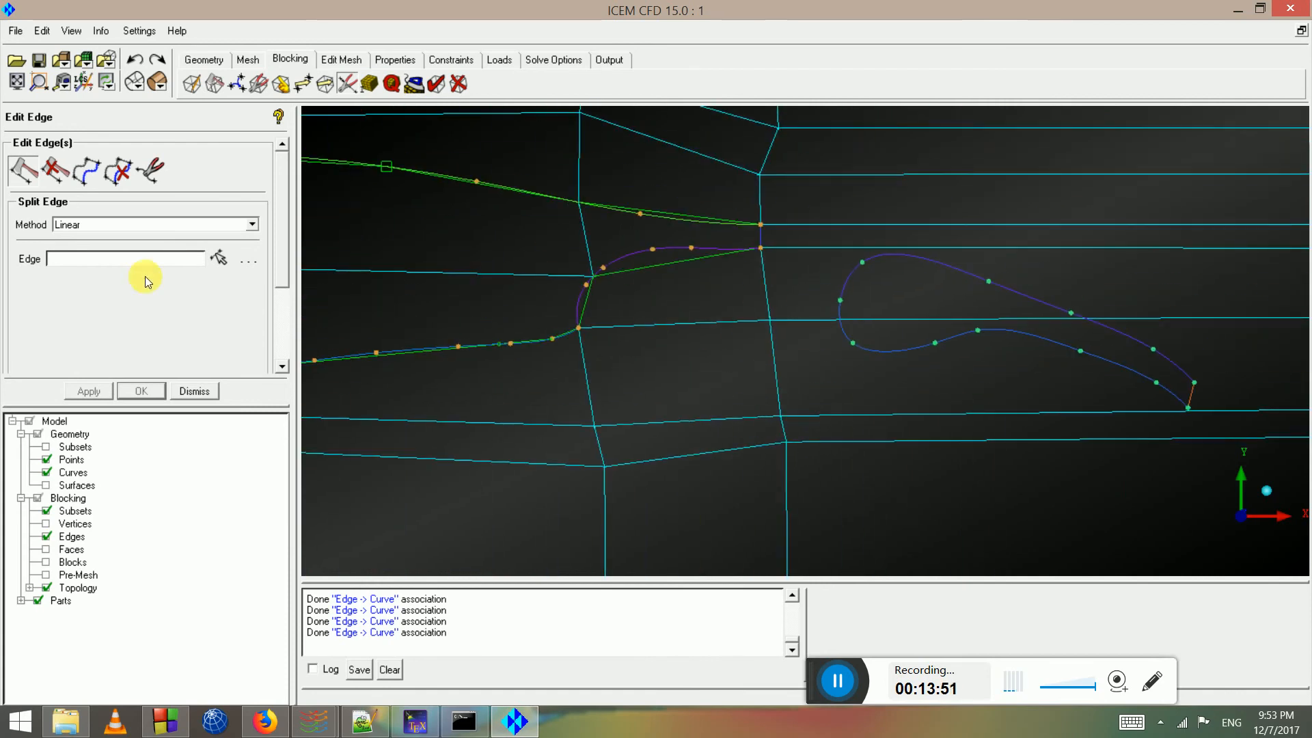
click(223, 257)
scroll(647, 217, up, 2)
drag(608, 216, 528, 210)
drag(485, 284, 456, 287)
drag(588, 151, 684, 176)
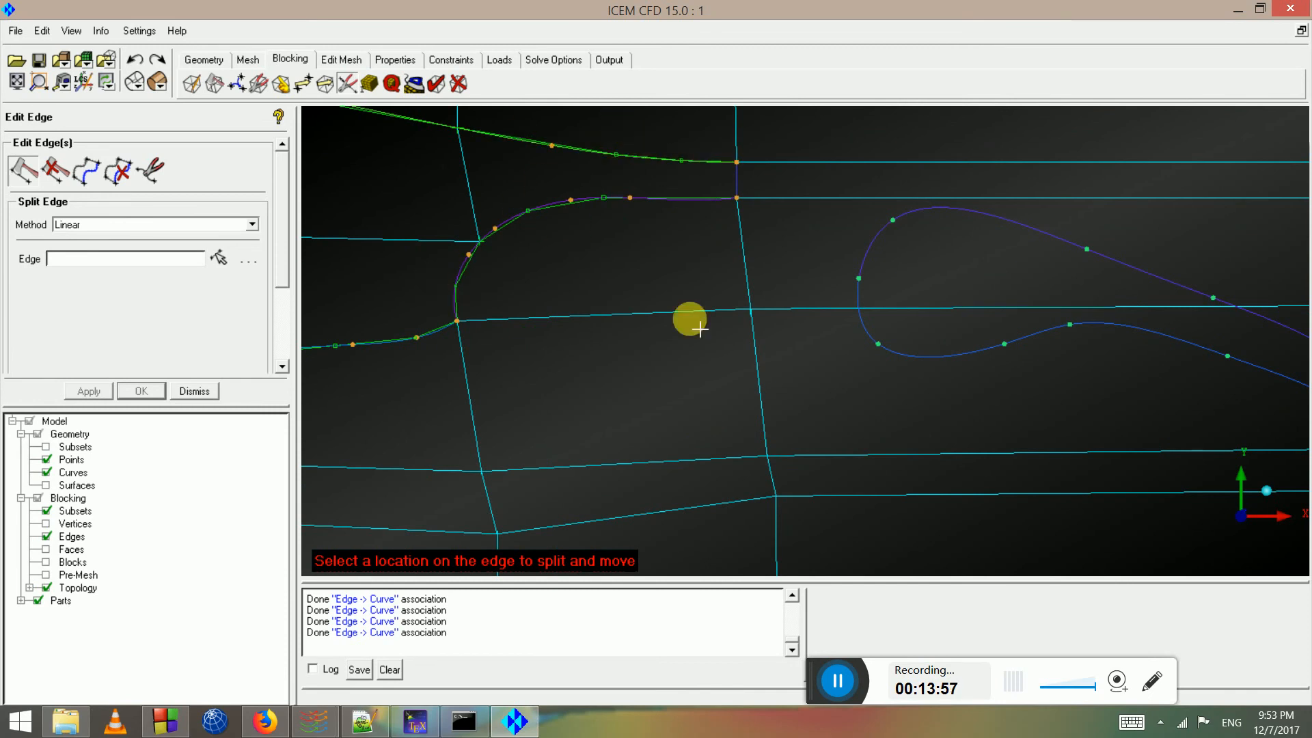
middle_click(691, 320)
Associate the block vertices at the cove's lower corner and both trailing-edge corners of the main element with their geometry points
click(283, 85)
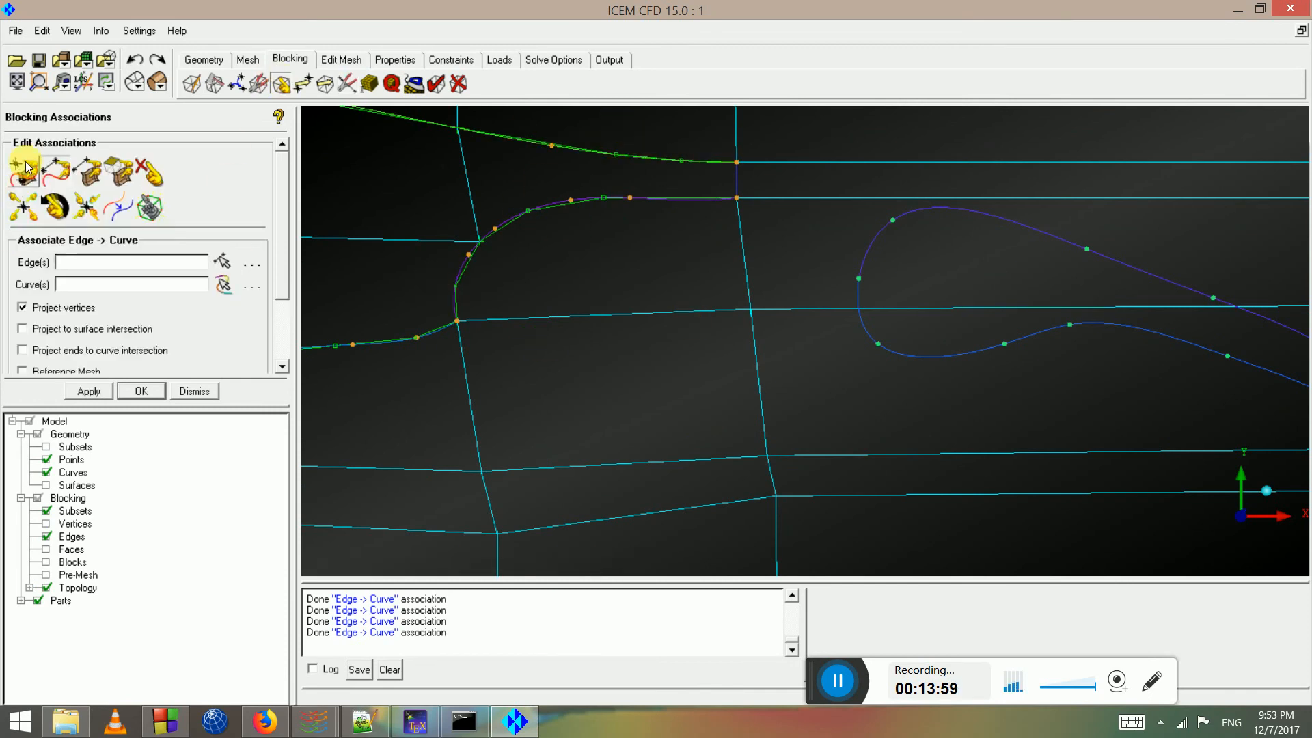
click(31, 170)
click(462, 328)
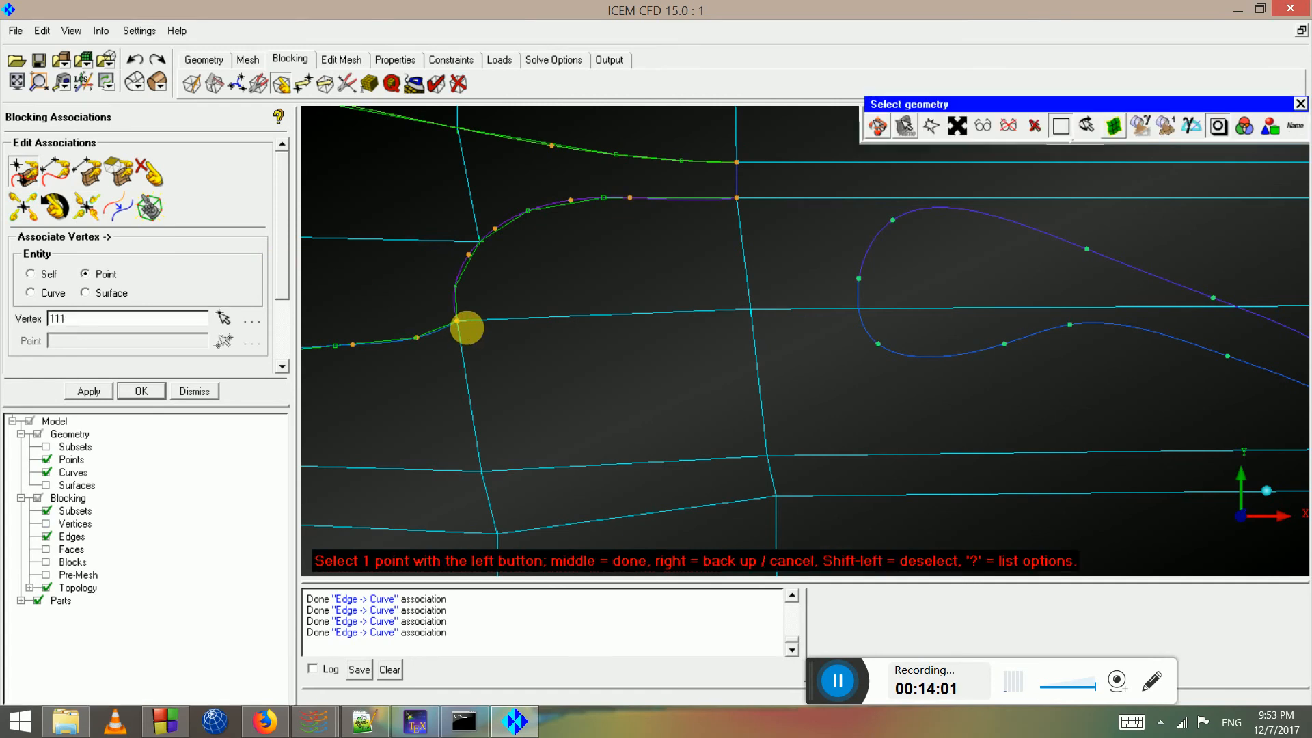
click(465, 326)
middle_click(491, 326)
click(736, 198)
click(737, 198)
middle_click(742, 200)
click(746, 156)
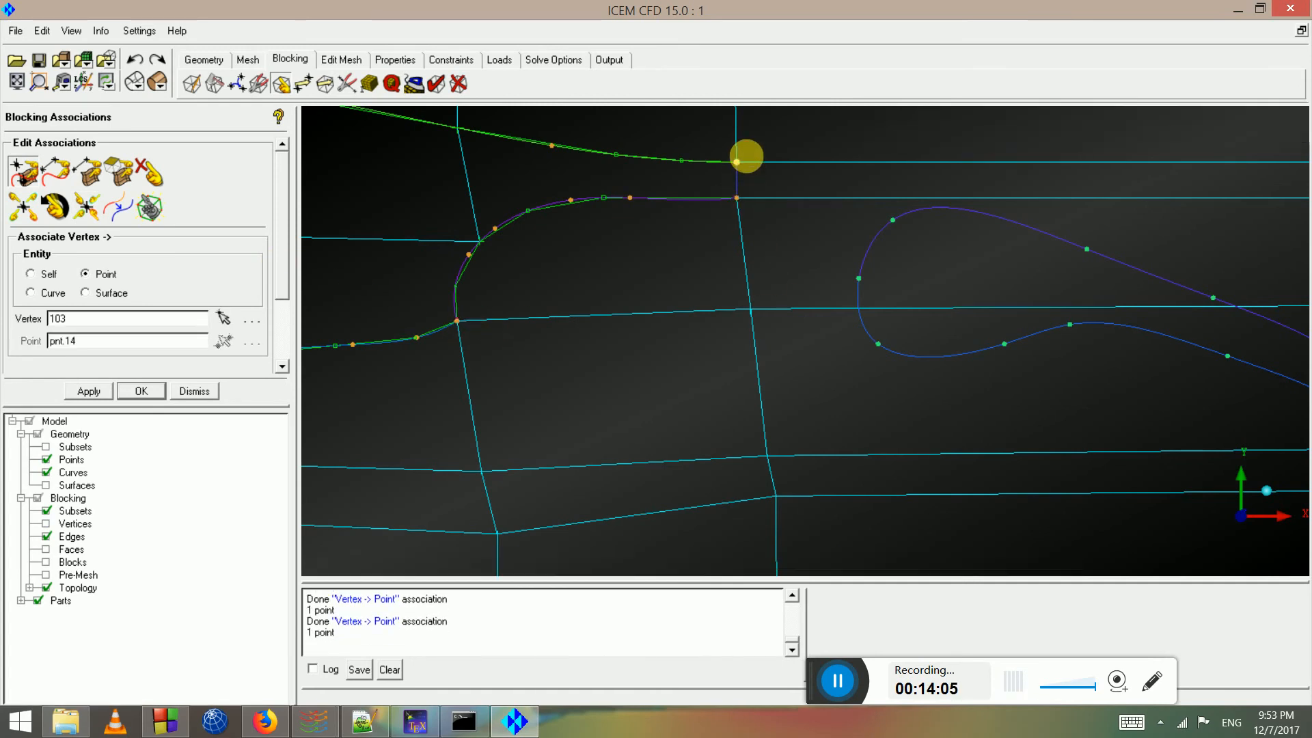
click(746, 156)
right_click(757, 189)
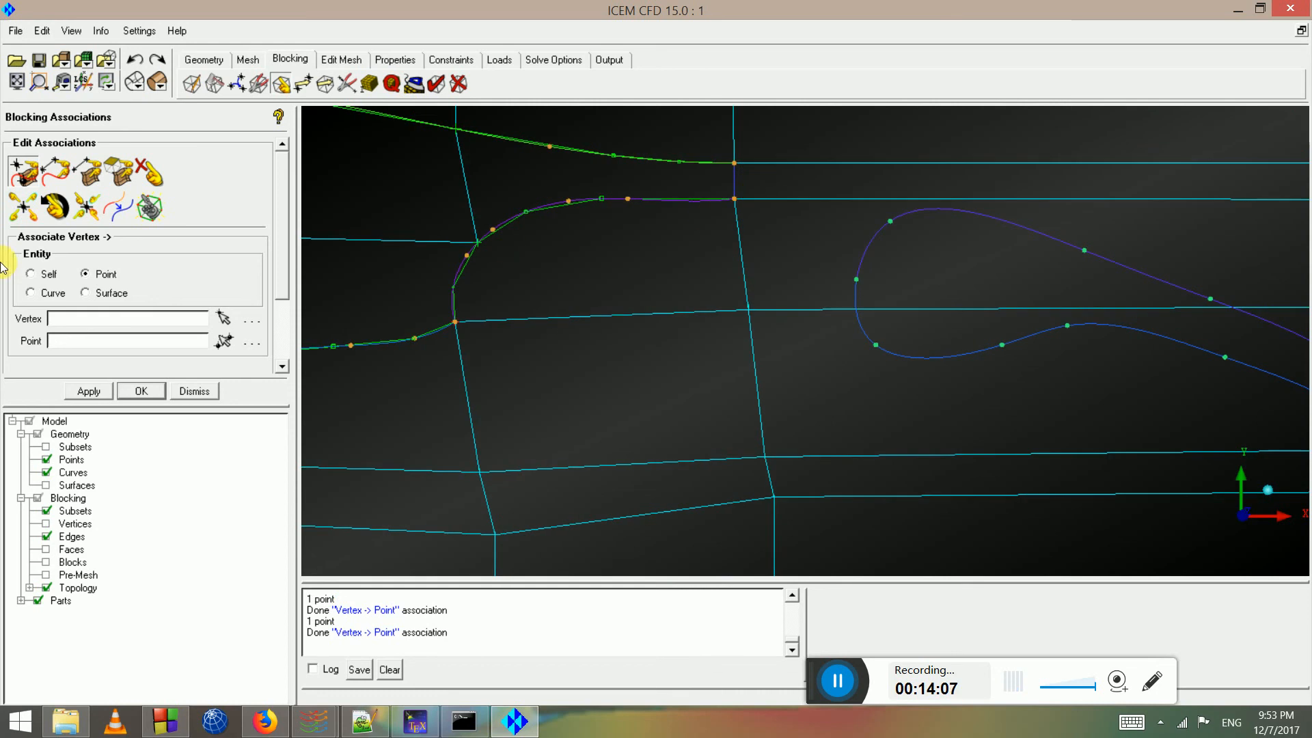
Associate the short vertical block edge at the main element's trailing edge with the blunt trailing-edge curve, projecting the vertices
click(47, 472)
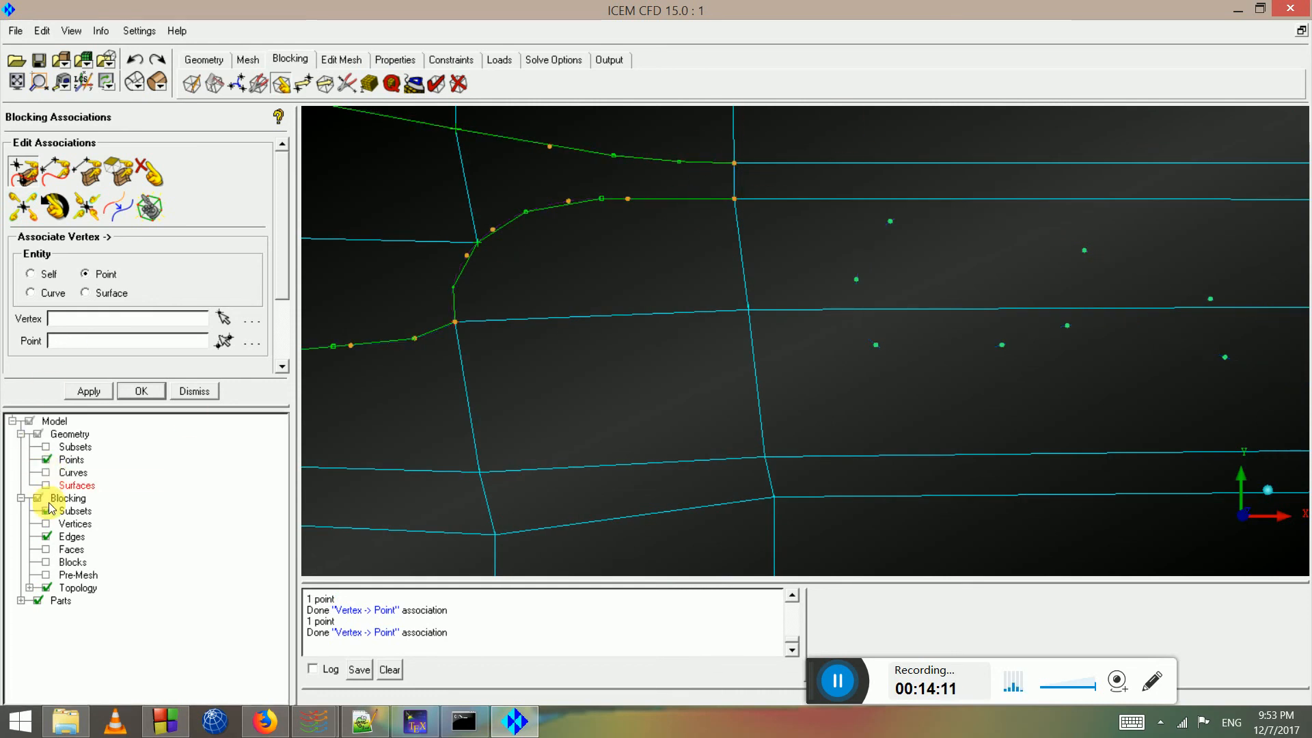
click(47, 473)
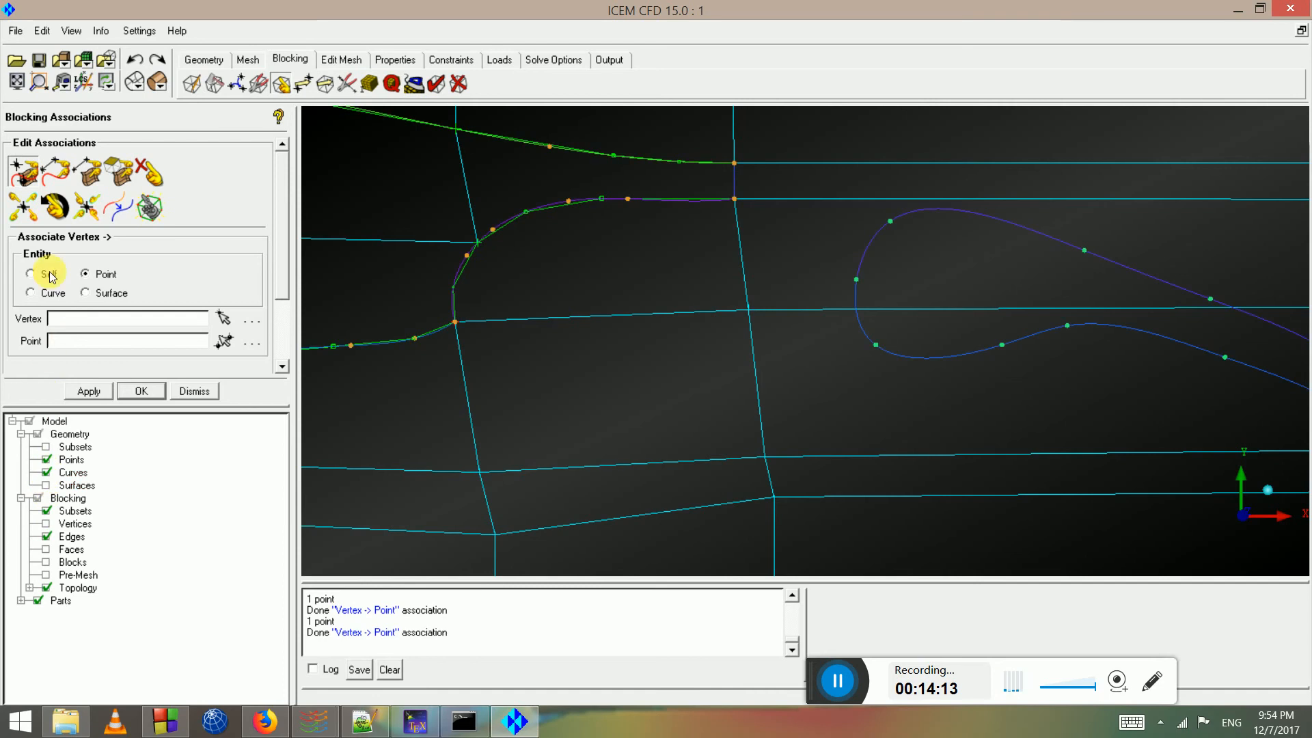
click(71, 179)
click(753, 190)
middle_click(752, 194)
click(750, 195)
middle_click(749, 192)
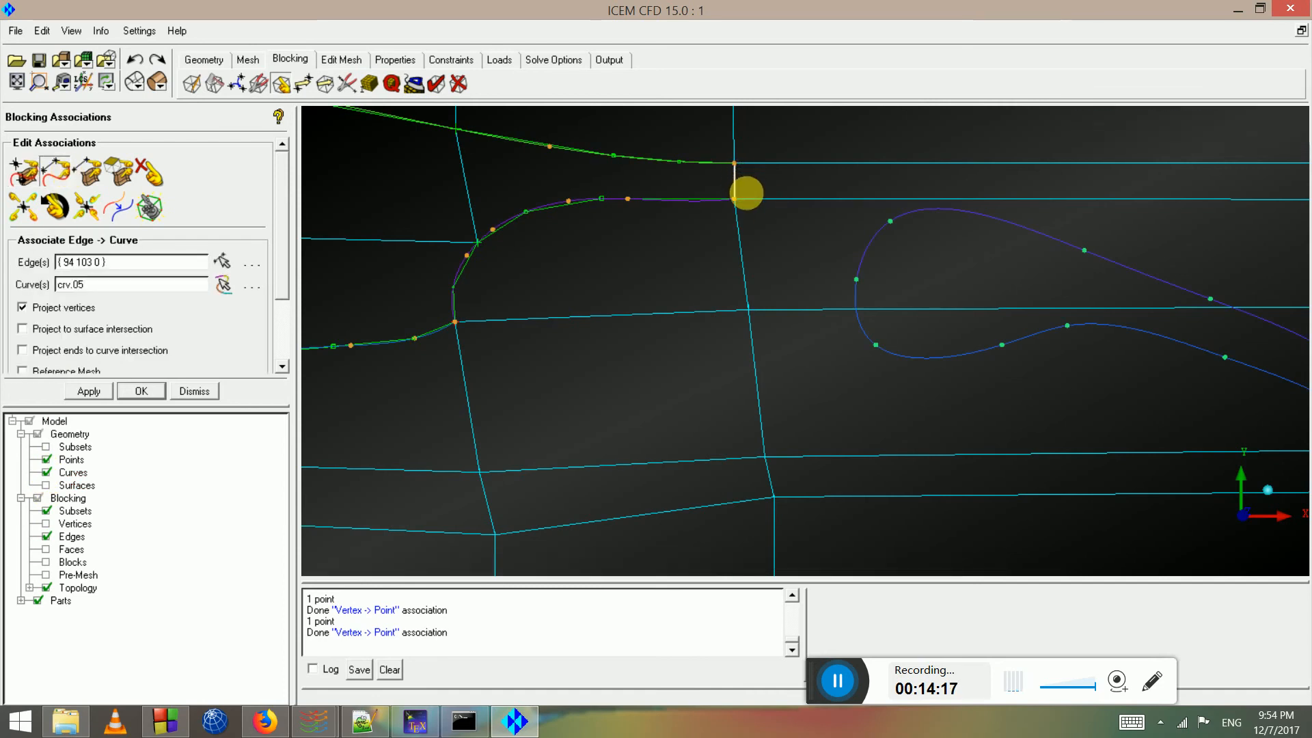
scroll(750, 205, down, 3)
middle_click(782, 284)
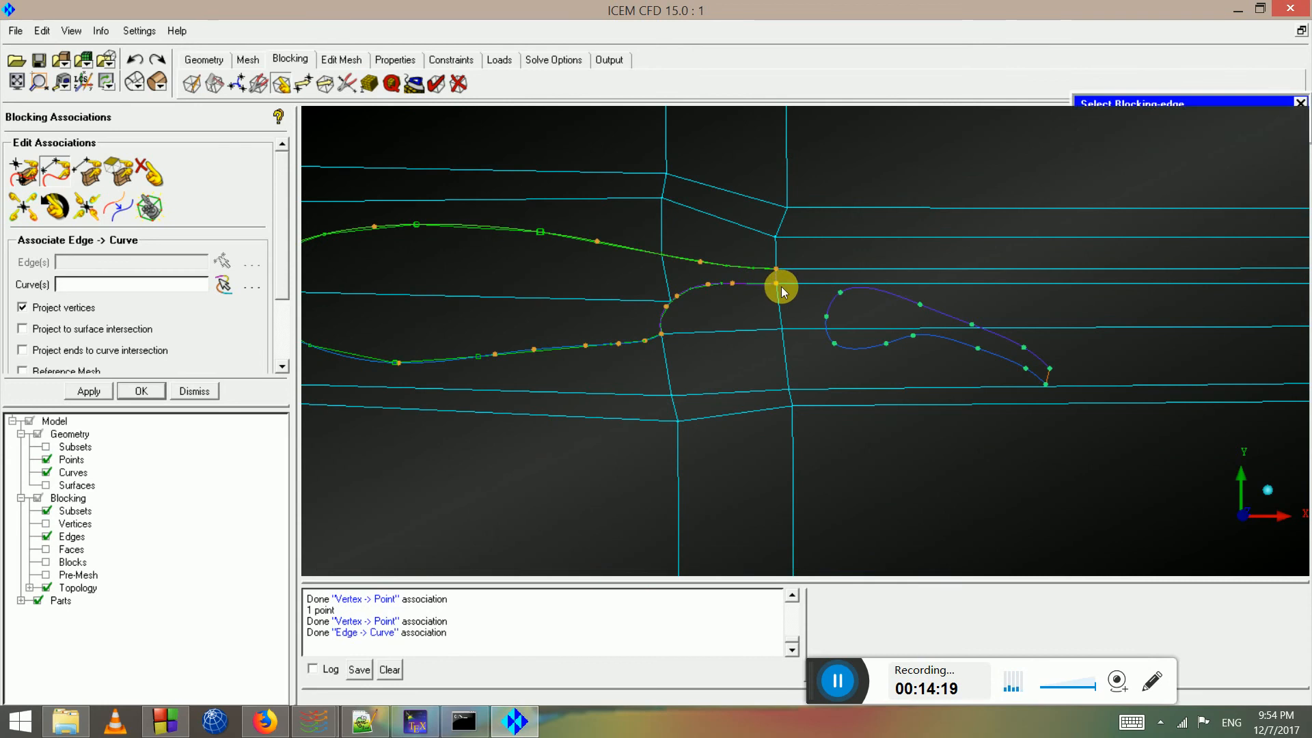
Split the visible blocks vertically at the flap's leading edge
scroll(781, 284, down, 2)
scroll(388, 289, down, 2)
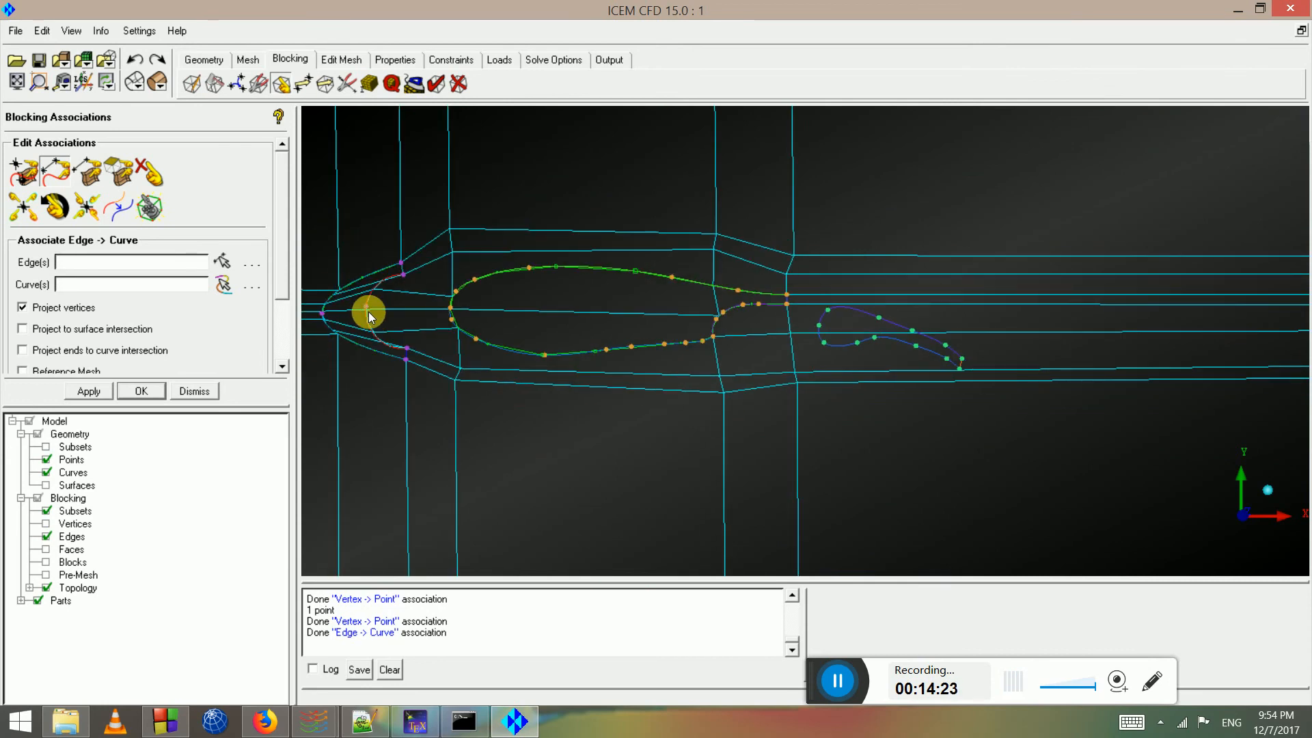
scroll(794, 369, up, 3)
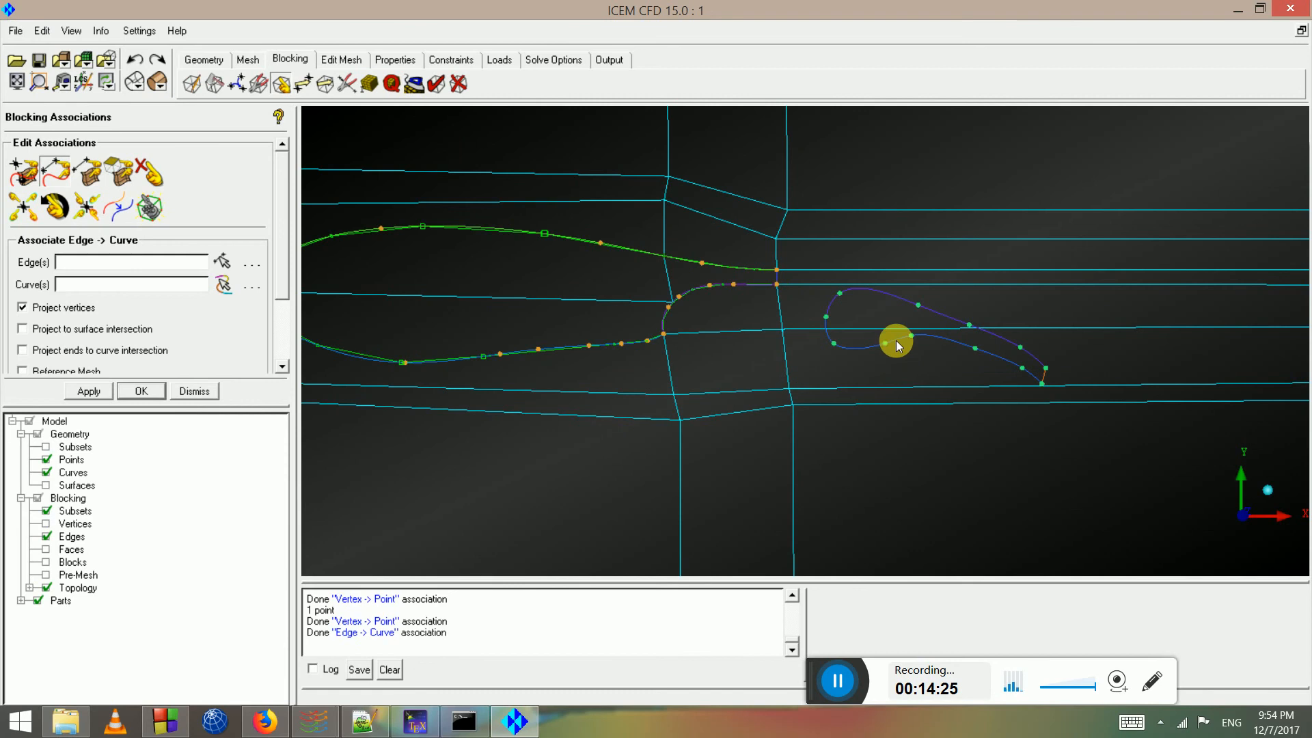
middle_drag(902, 357, 728, 366)
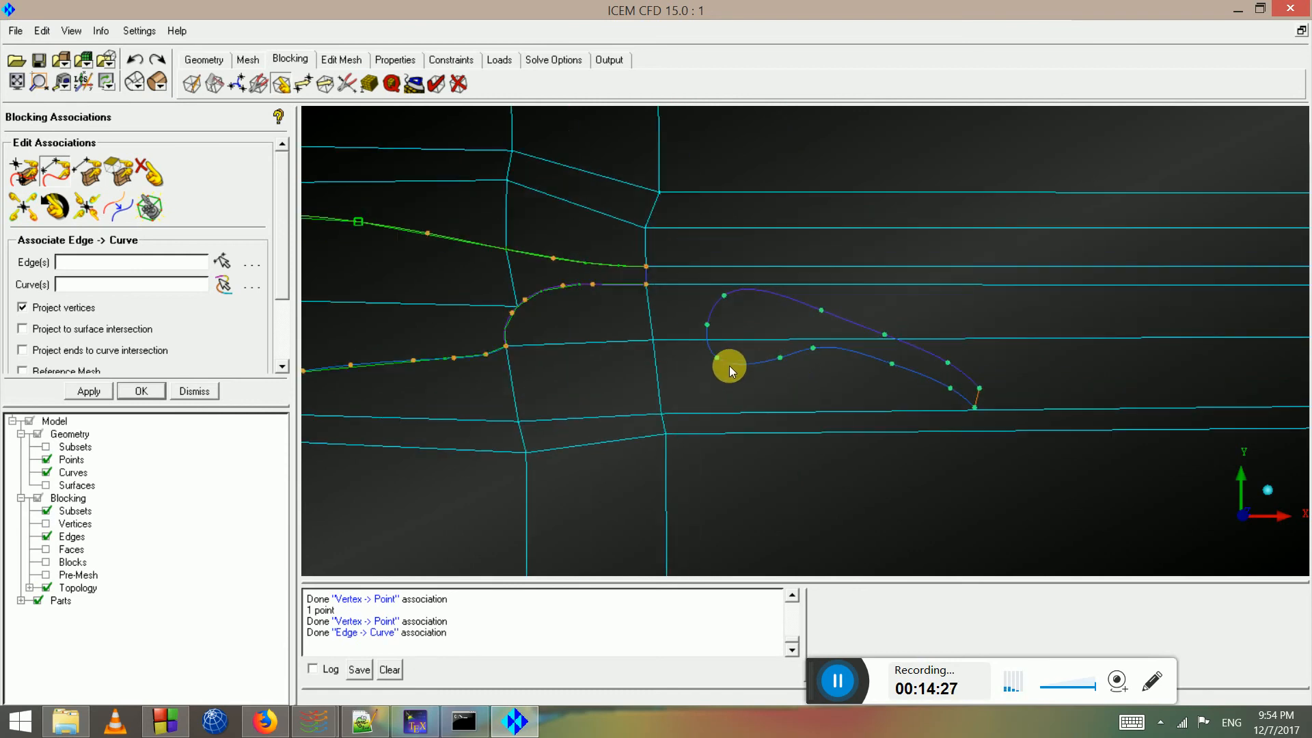
click(216, 85)
click(21, 174)
click(701, 296)
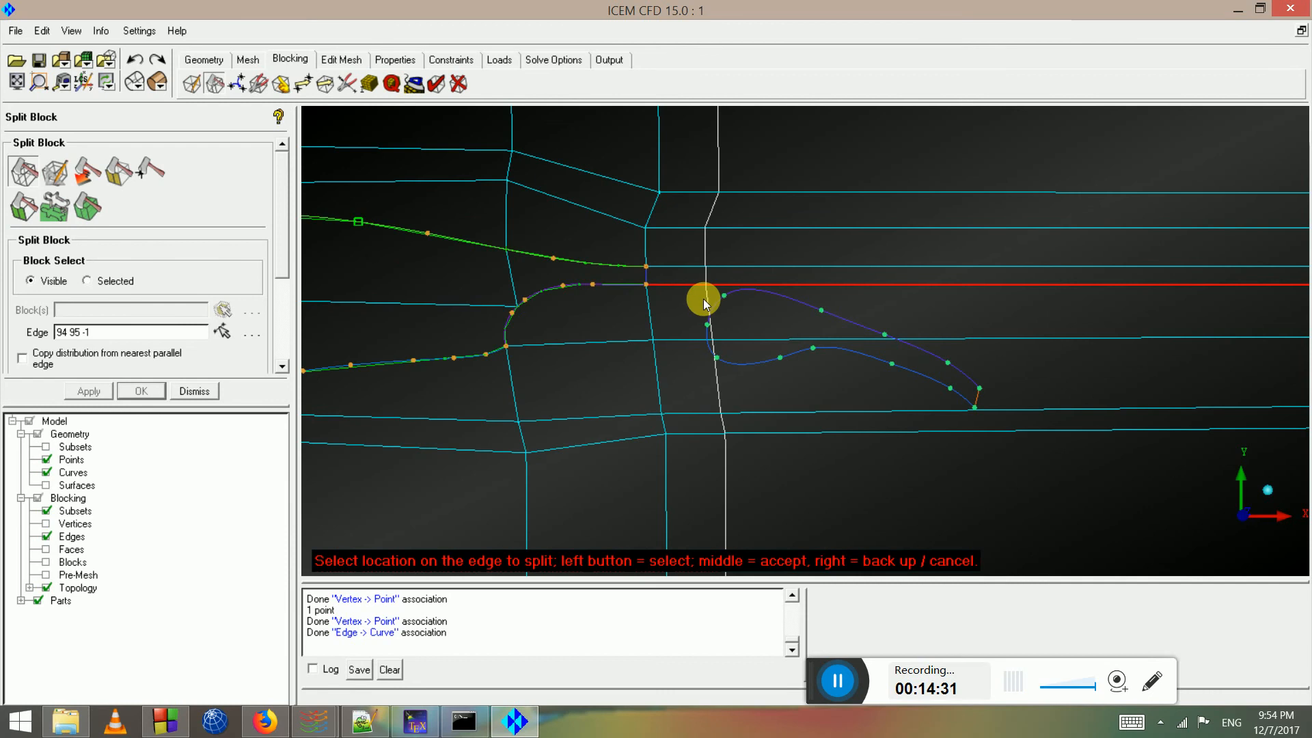
middle_click(957, 419)
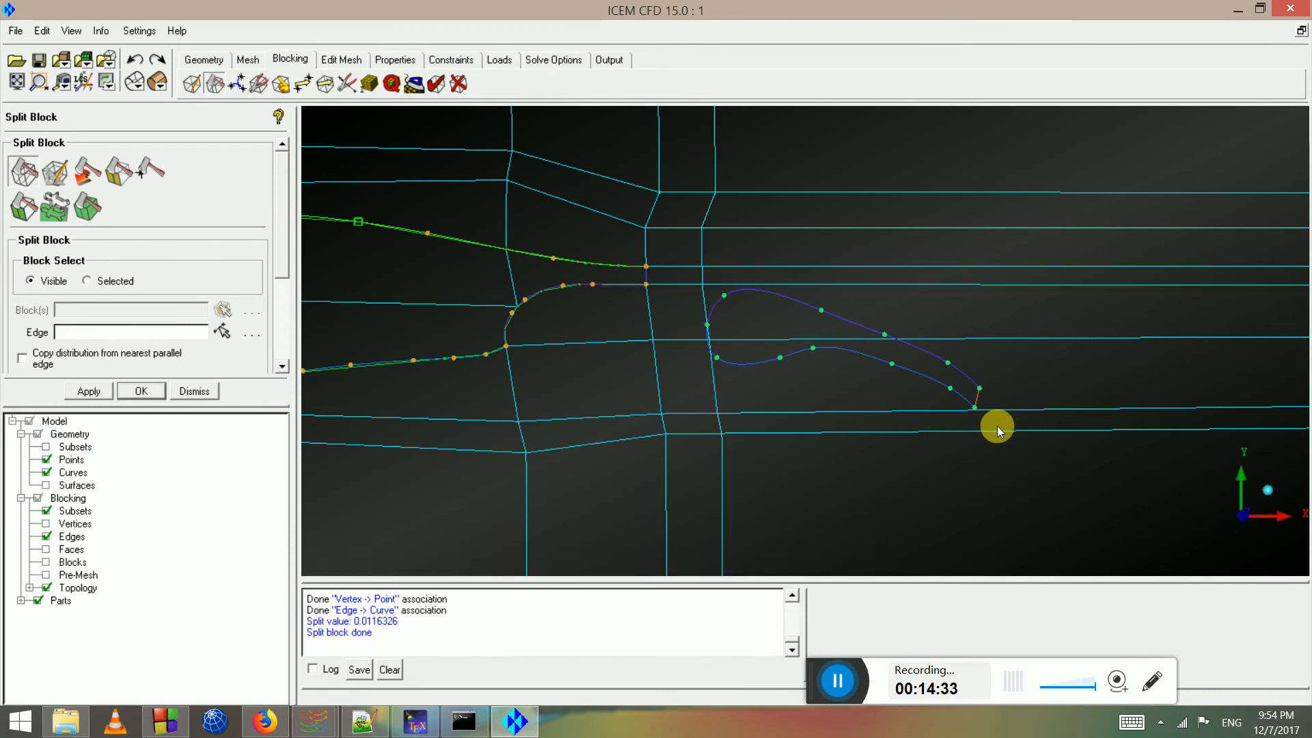
Split the visible blocks vertically at the flap's trailing edge
click(981, 405)
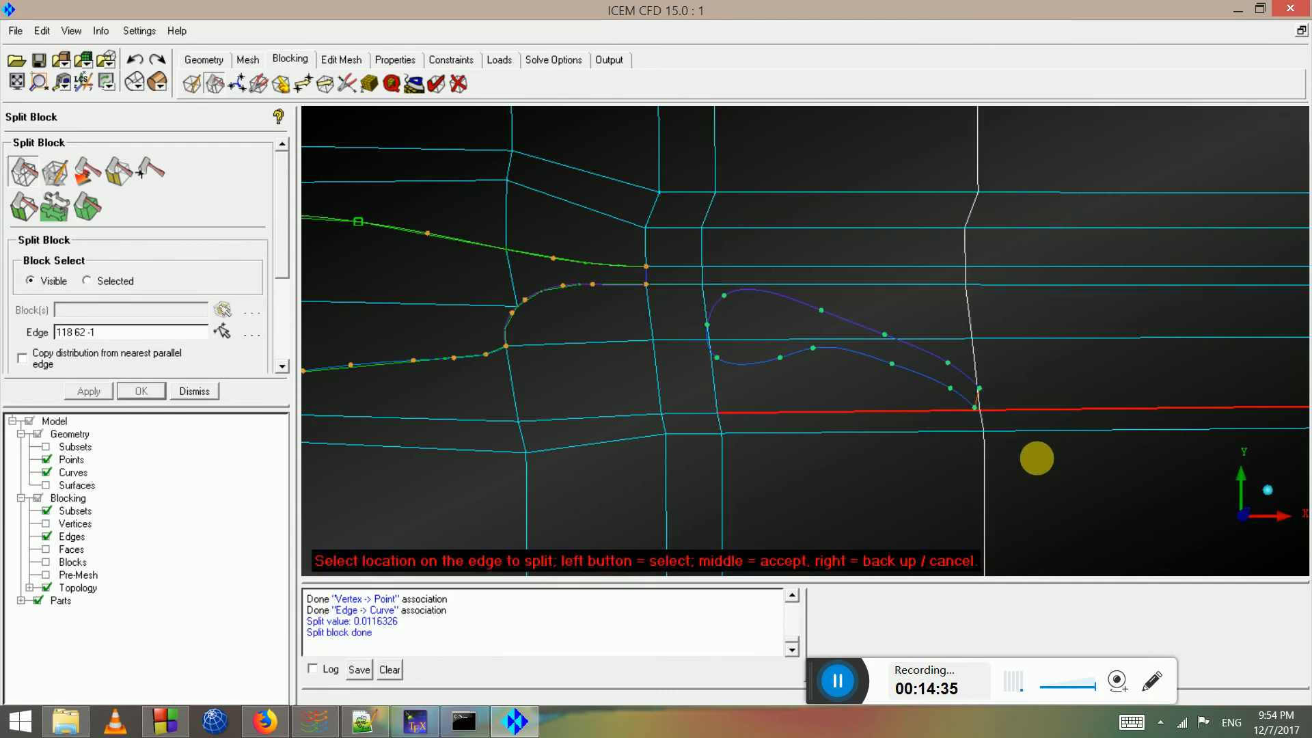
middle_click(1045, 468)
scroll(1005, 423, down, 1)
scroll(764, 354, up, 1)
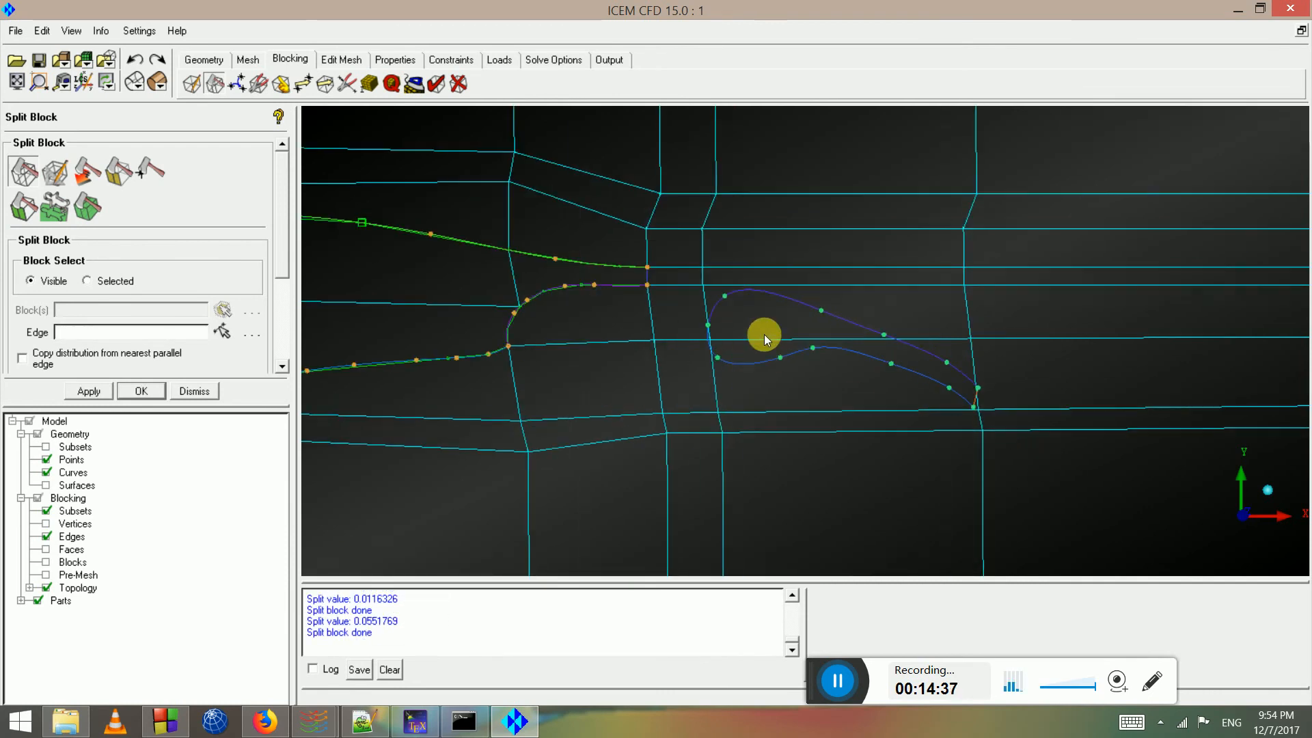
scroll(795, 296, up, 1)
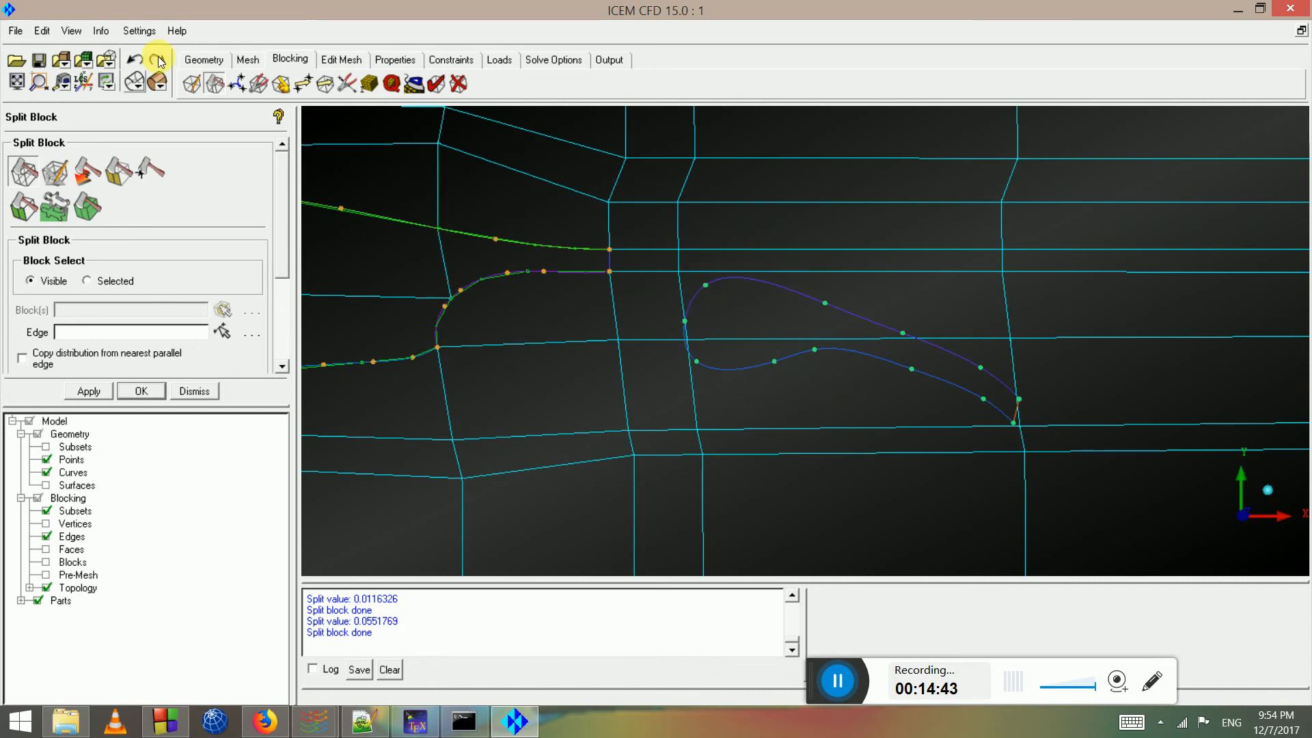
Associate the front, lower and upper edges of the flap block with the flap's upper and lower curves, crv.10 and crv.08
click(283, 83)
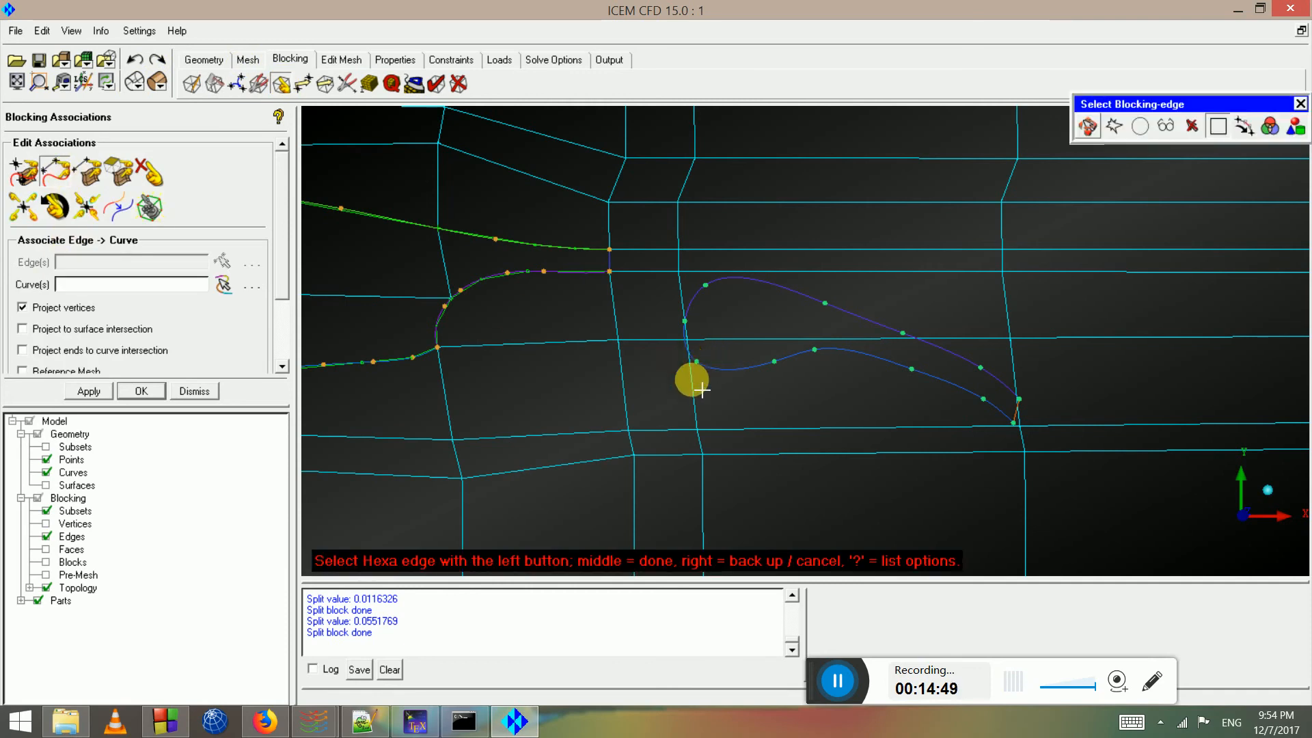
click(701, 356)
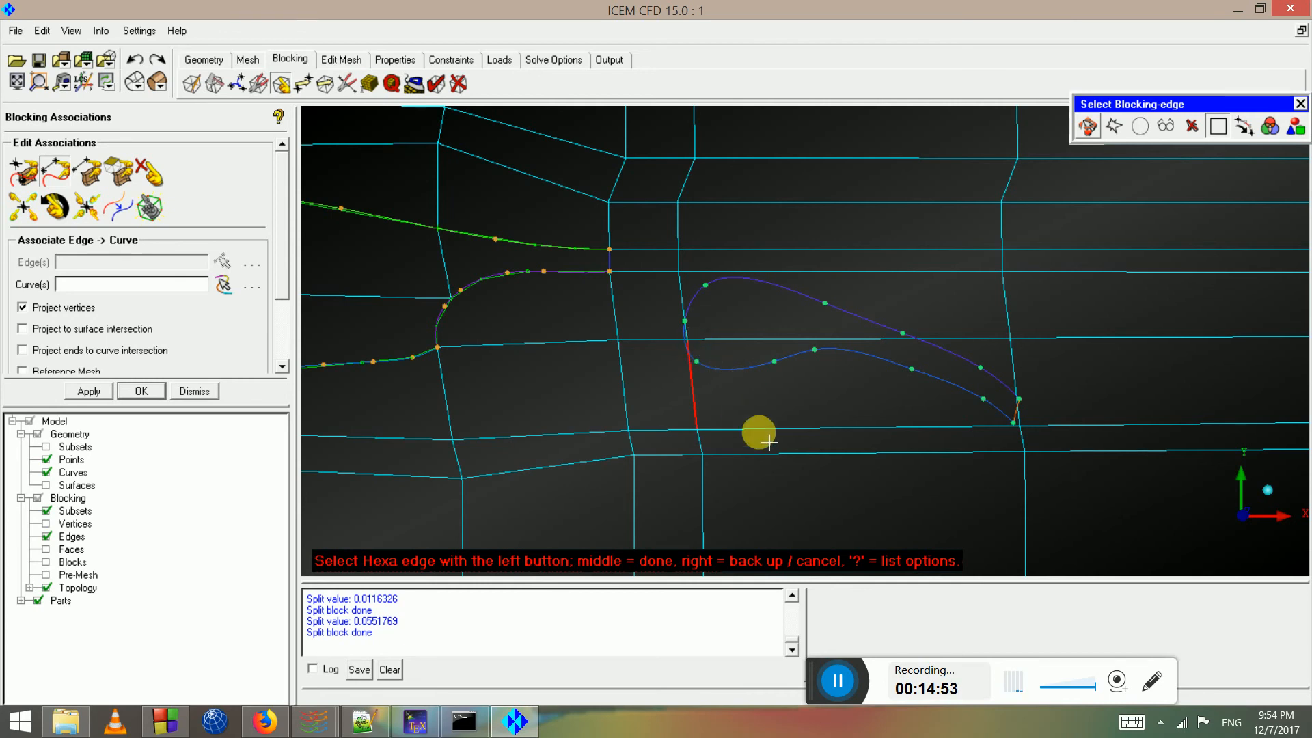
click(813, 426)
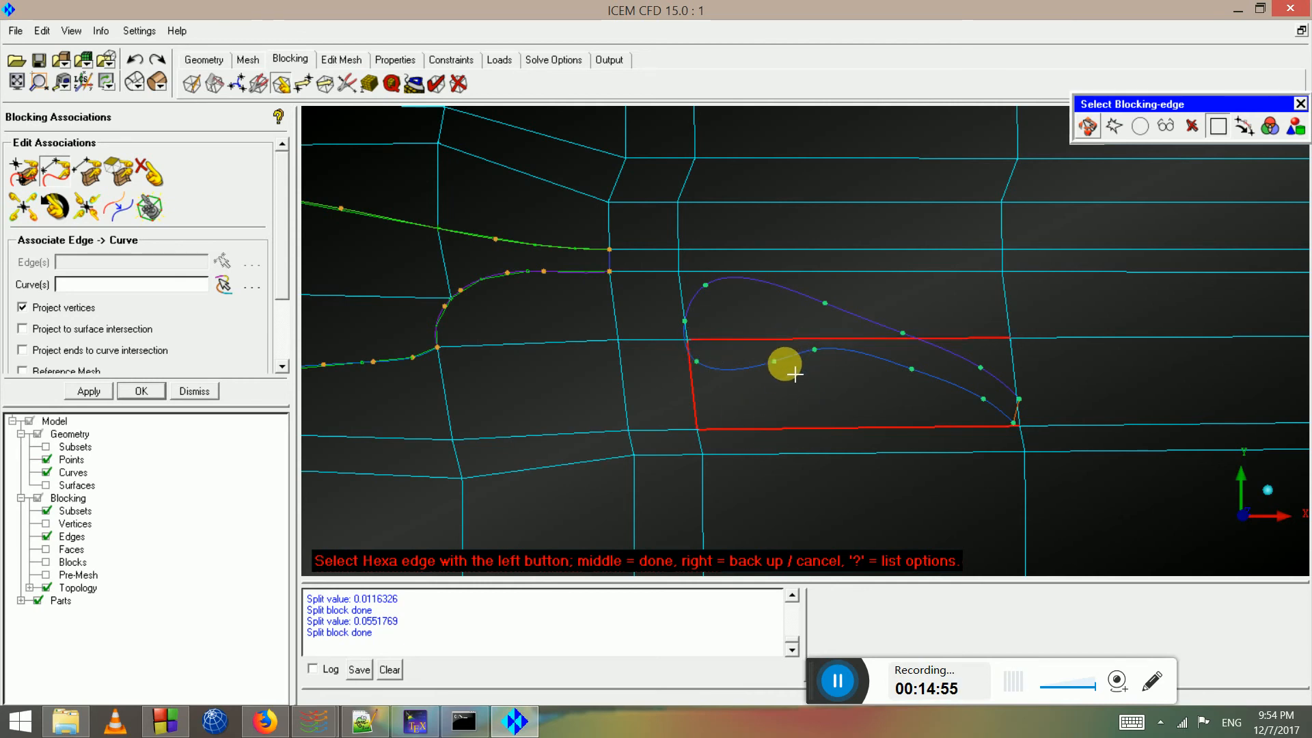
middle_click(769, 366)
click(771, 362)
middle_click(799, 317)
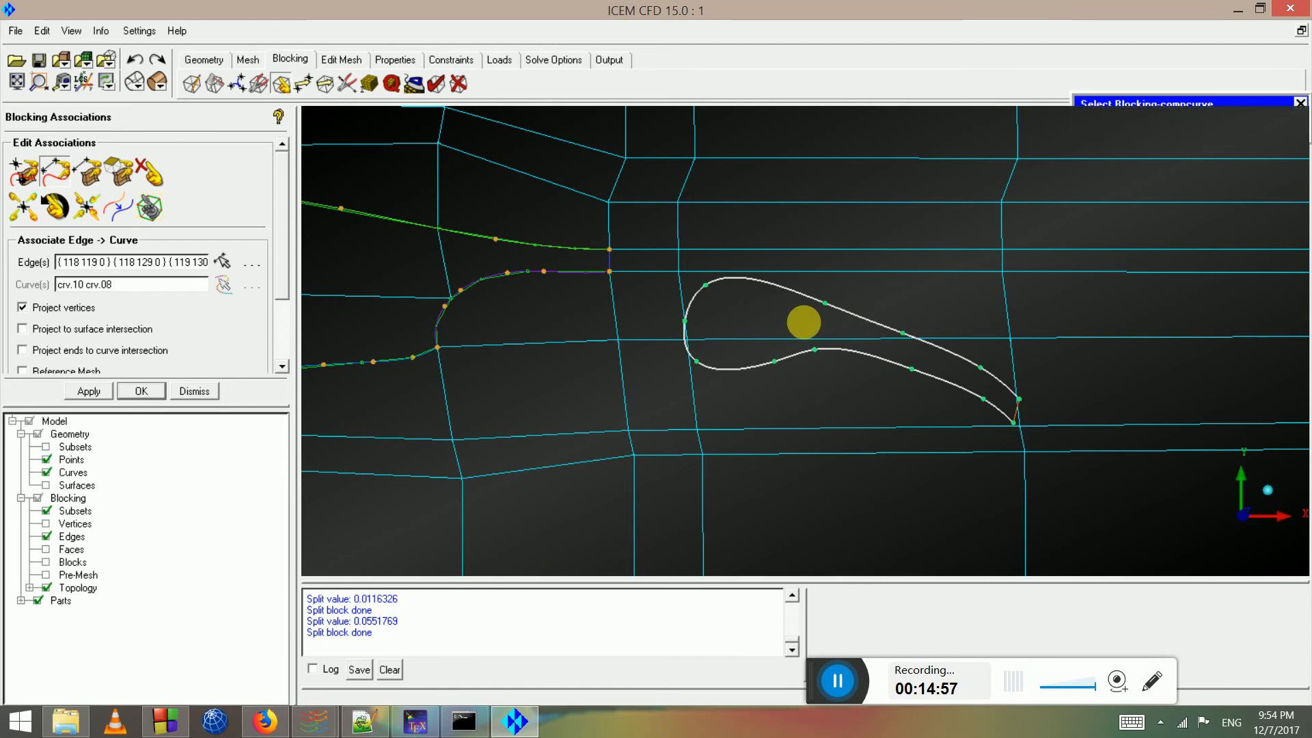
Associate the rear edge of the flap block with the short curve at the flap's blunt trailing edge
click(1042, 416)
middle_click(1043, 417)
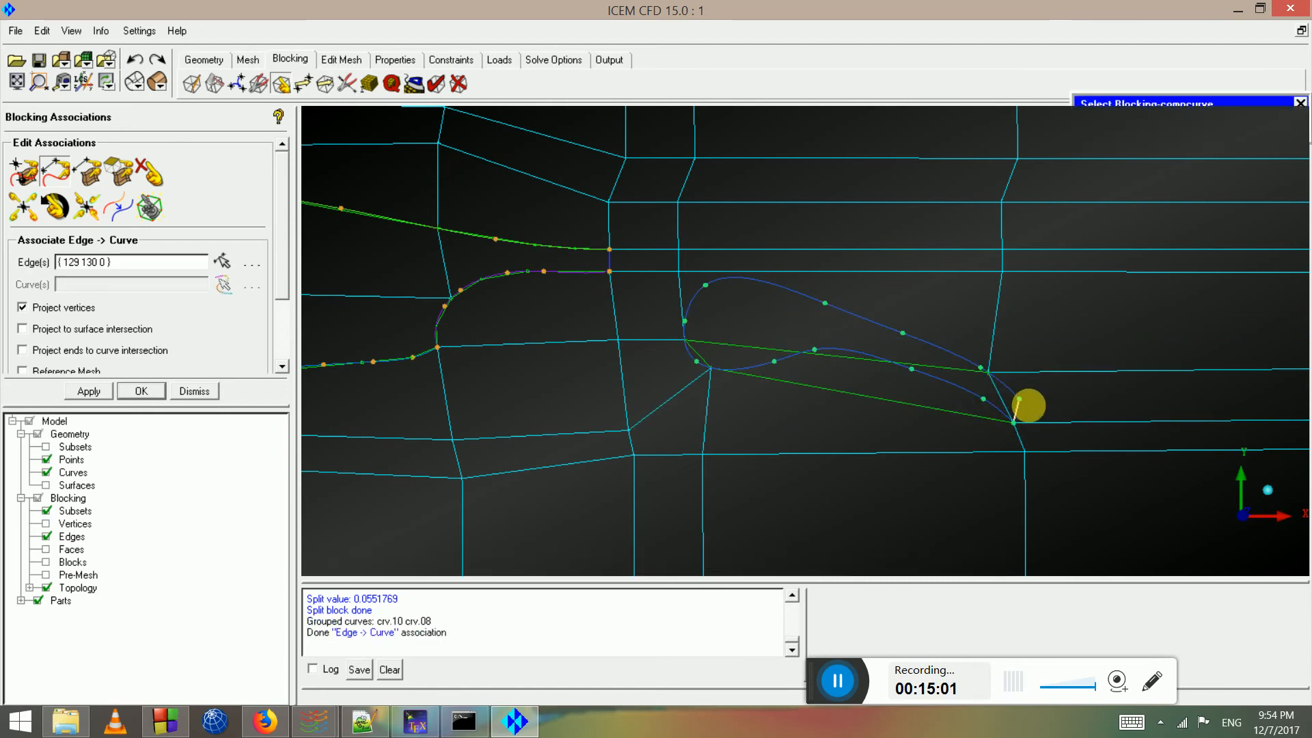
middle_click(1028, 405)
middle_click(1024, 408)
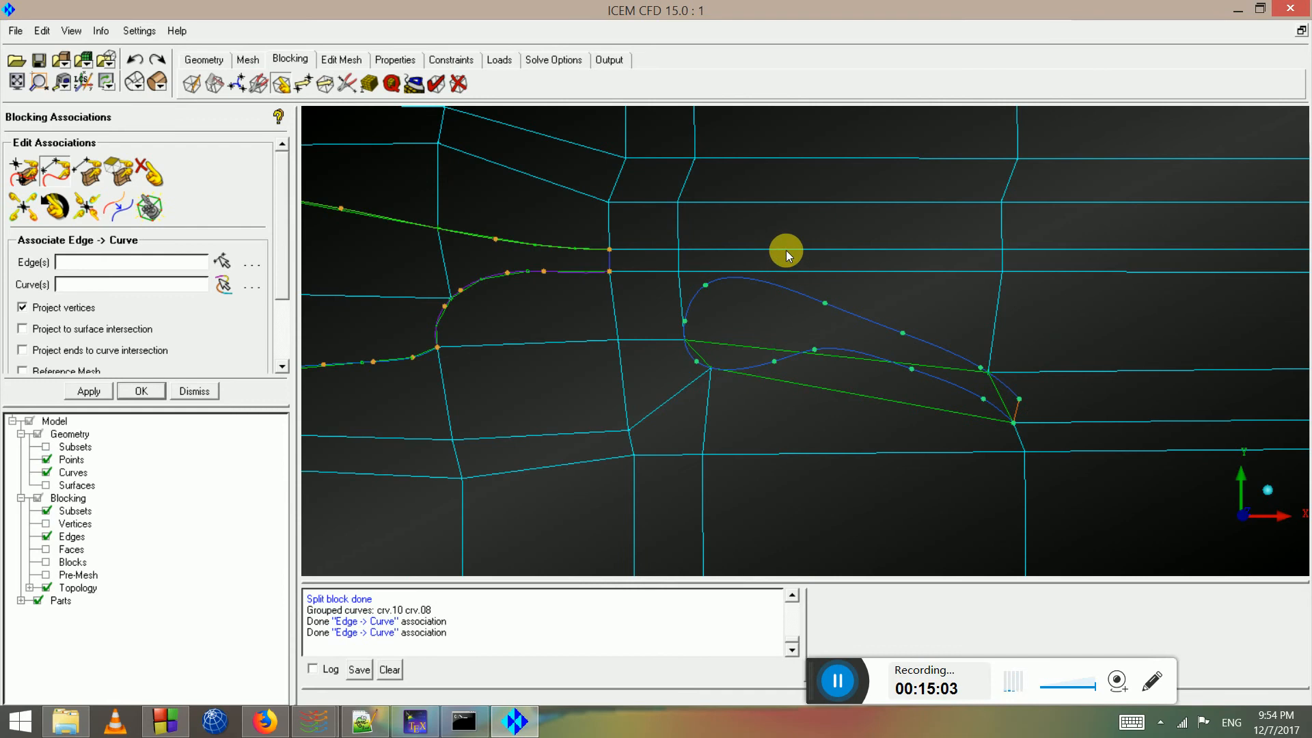
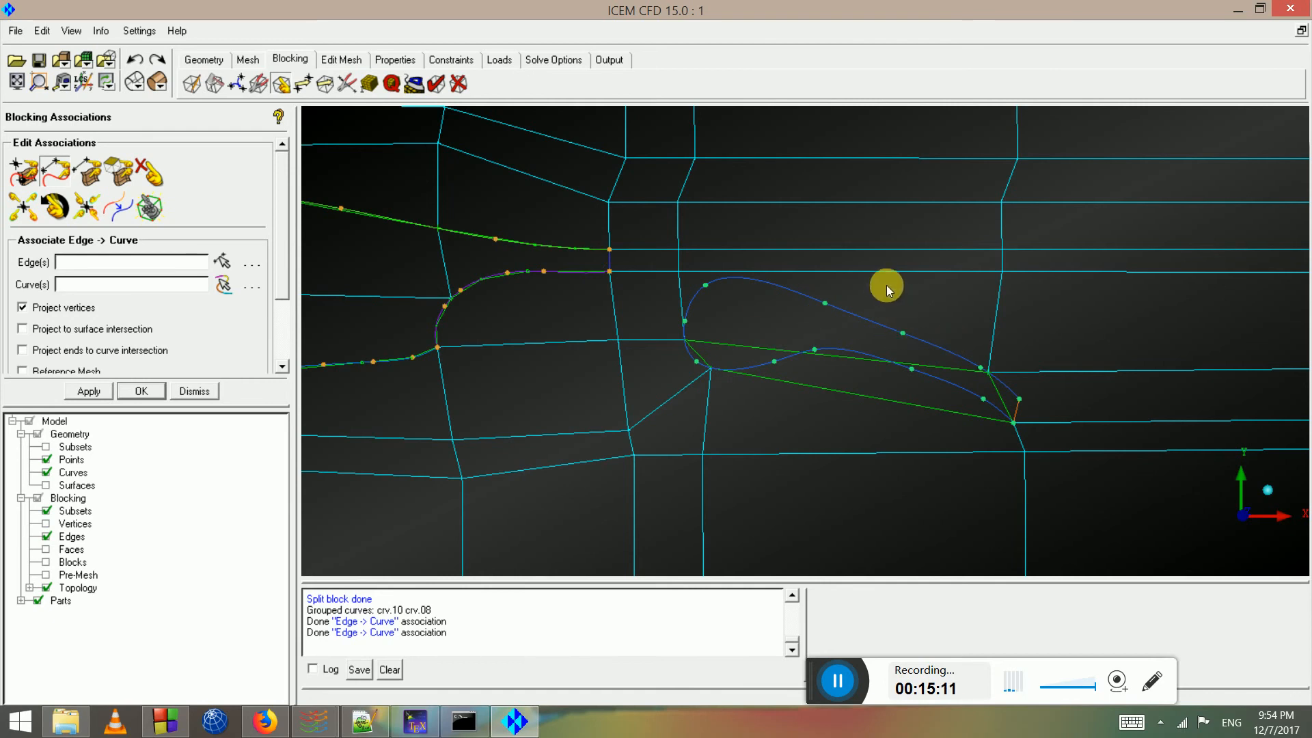
Move the flap block's upper front vertex along the nose curve to the point at the start of the upper surface
click(305, 82)
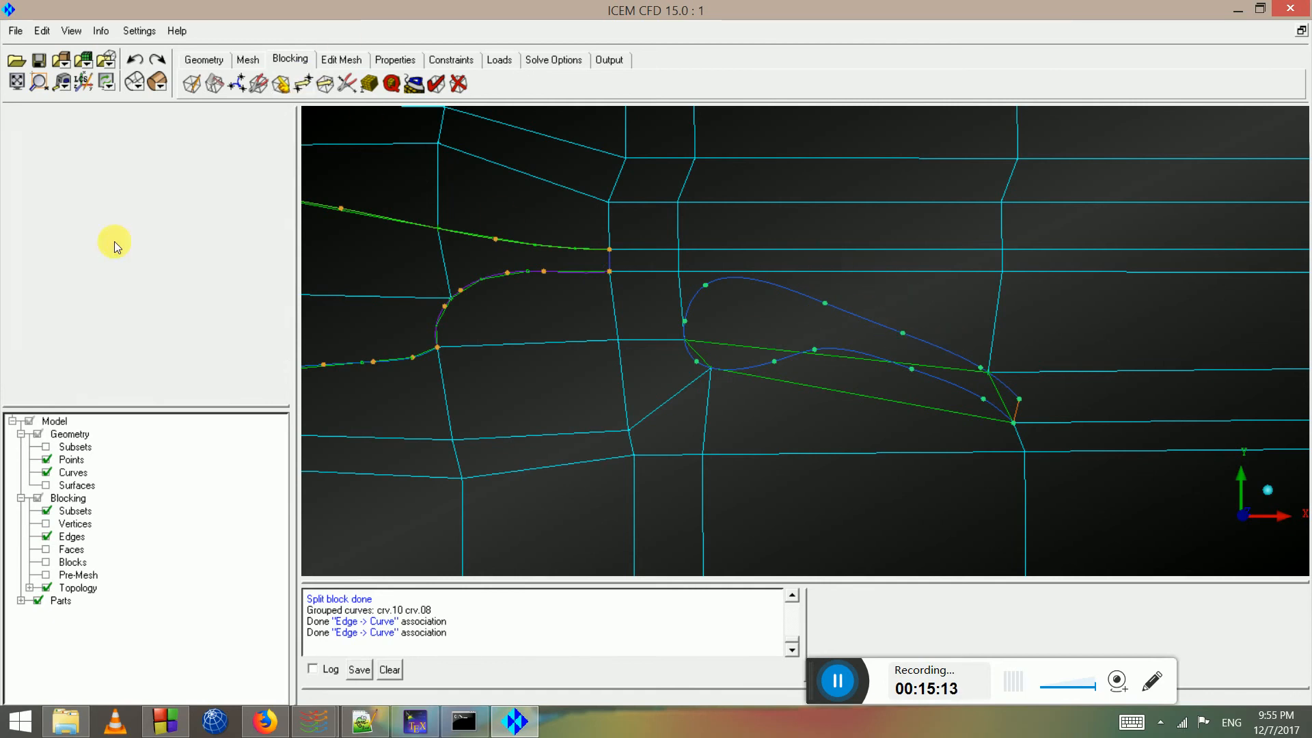
scroll(668, 343, up, 2)
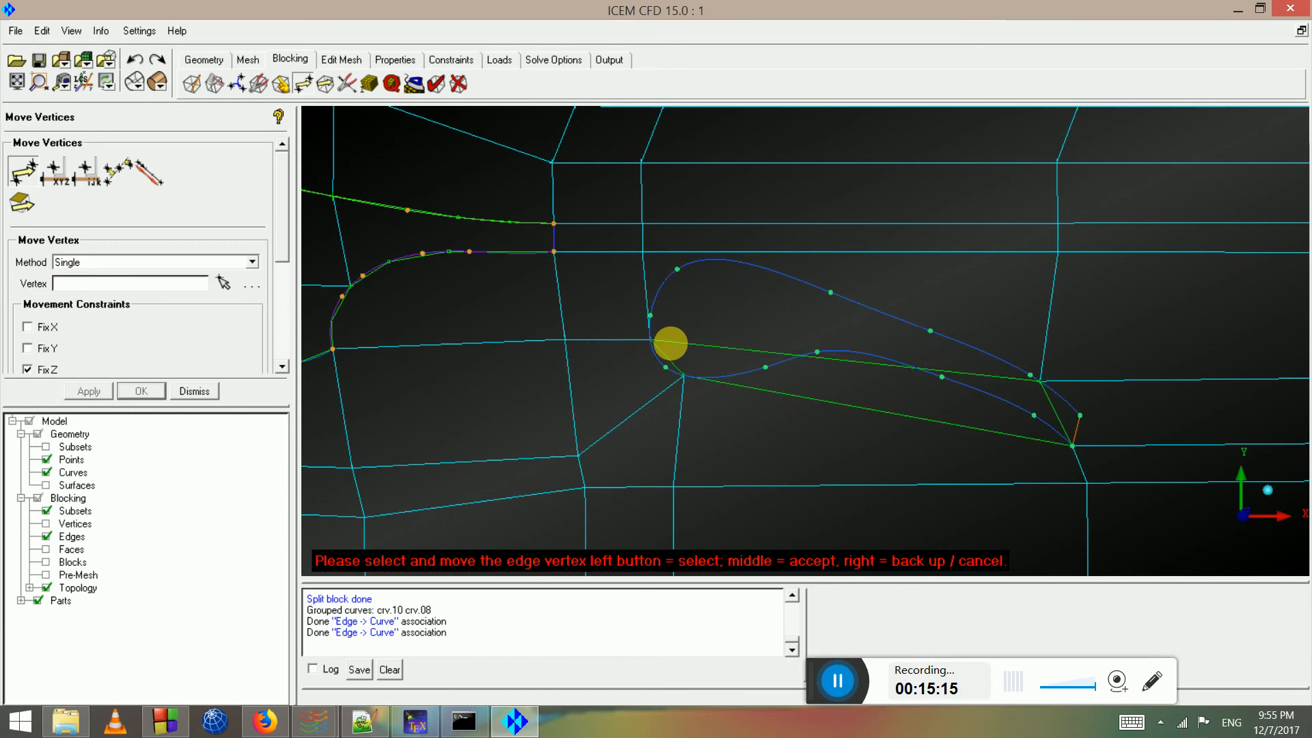
drag(650, 330, 663, 258)
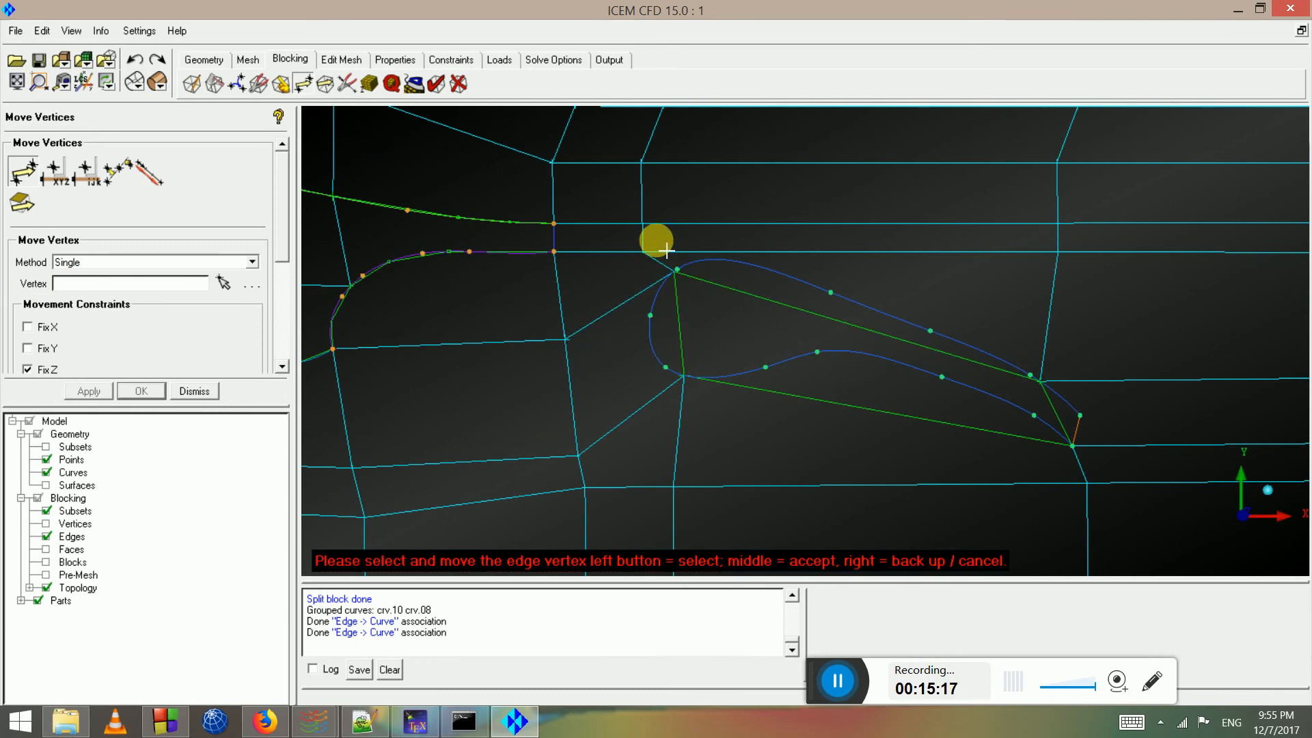
Move the block vertices above the flap so the grid lines slope parallel to its upper surface with even spacing
scroll(747, 265, down, 3)
scroll(742, 260, up, 2)
mouse_move(682, 246)
mouse_down()
mouse_move(697, 211)
mouse_move(688, 249)
mouse_move(699, 244)
mouse_up()
mouse_move(1025, 294)
mouse_down()
mouse_move(1027, 342)
mouse_move(1011, 334)
mouse_move(1016, 266)
mouse_move(1002, 255)
mouse_move(1028, 311)
mouse_up()
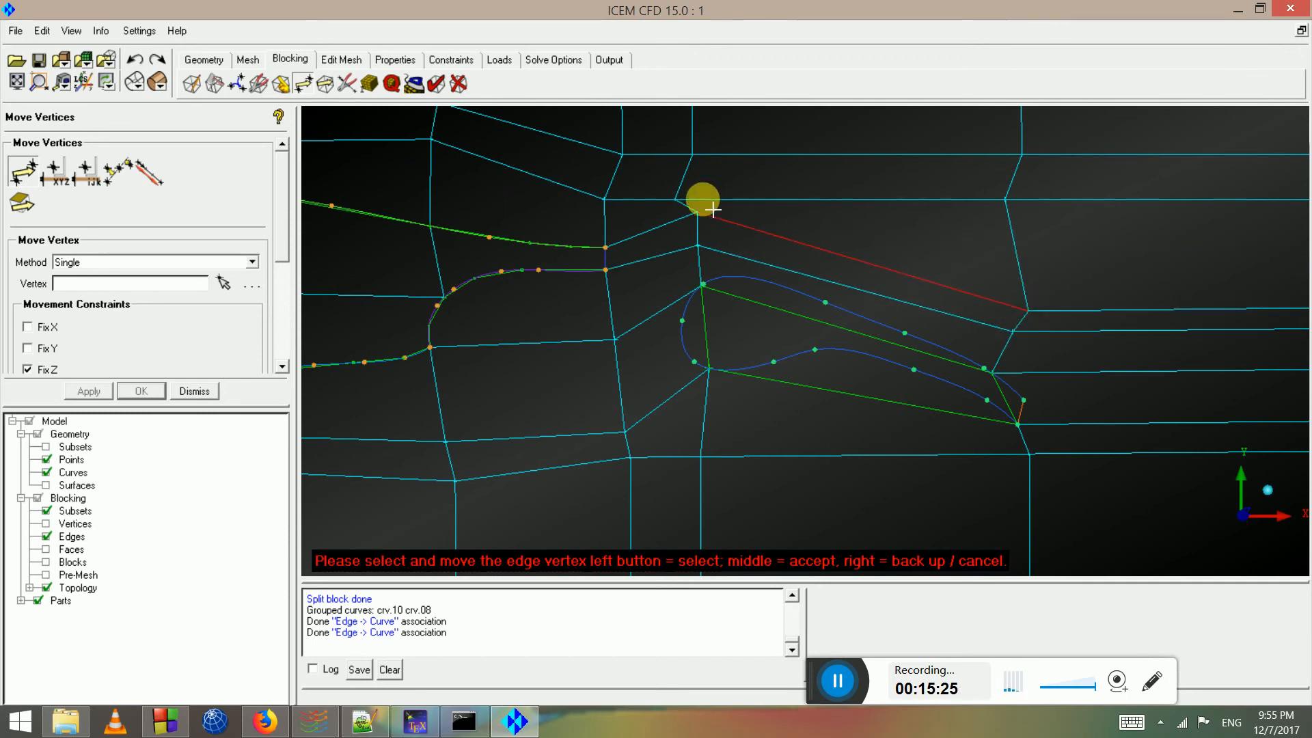
drag(677, 199, 996, 237)
scroll(981, 214, down, 2)
scroll(996, 237, up, 2)
drag(1081, 303, 1071, 298)
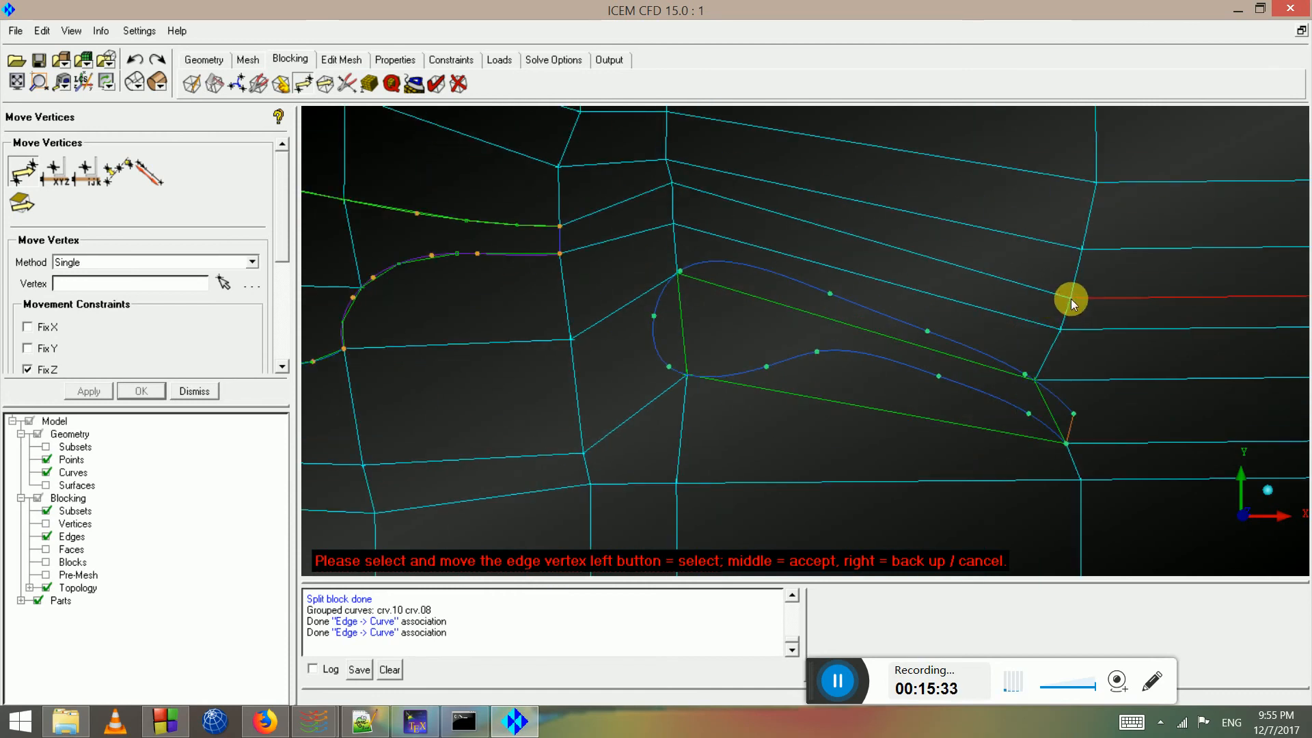
drag(675, 187, 672, 194)
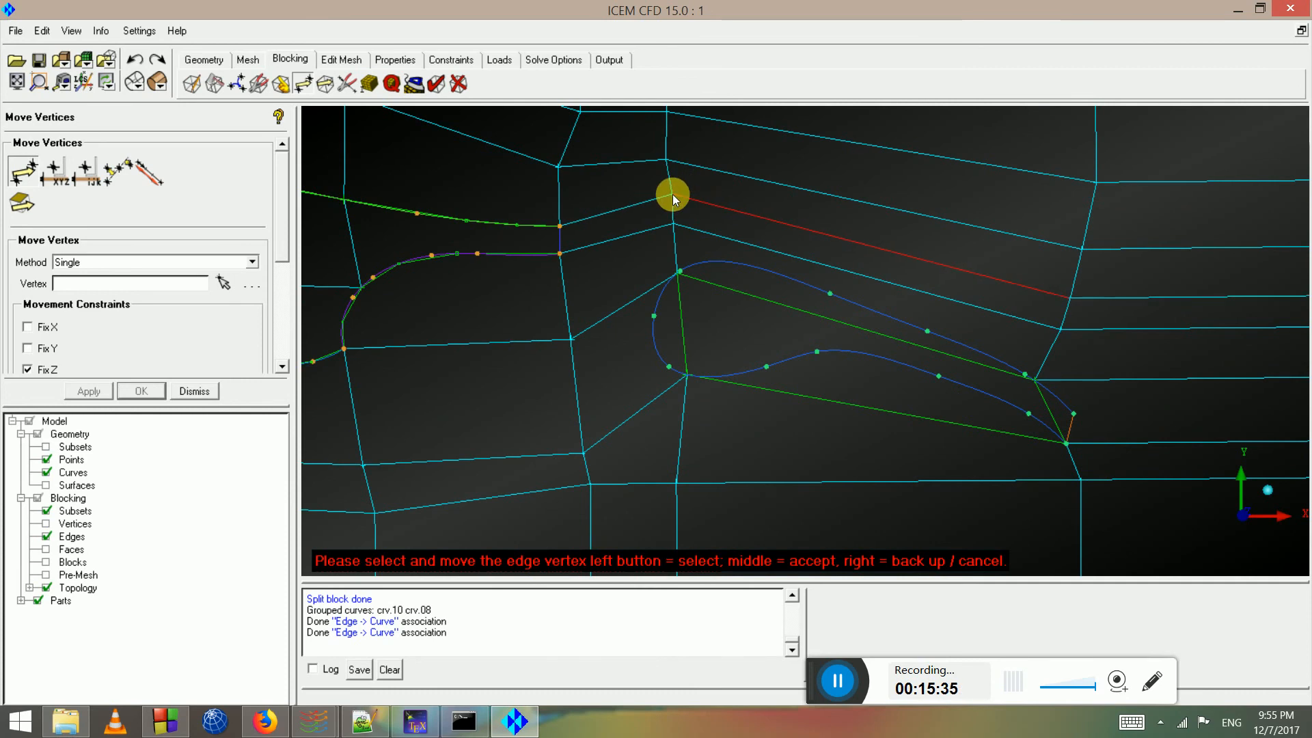
Move the flap block's upper rear vertex to the upper corner of the trailing edge
drag(1034, 376, 1107, 416)
middle_click(933, 377)
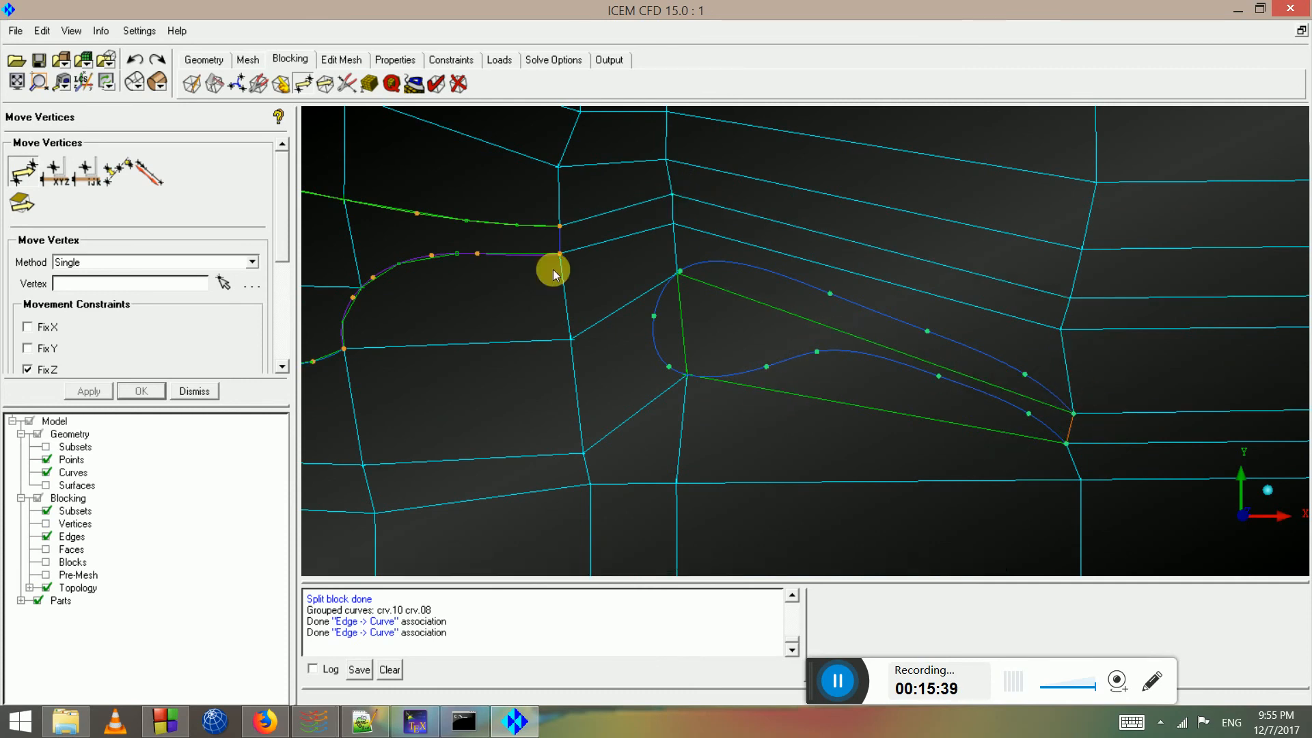
Split the flap's front block edge linearly and pull the split point out onto the rounded nose curve
click(354, 85)
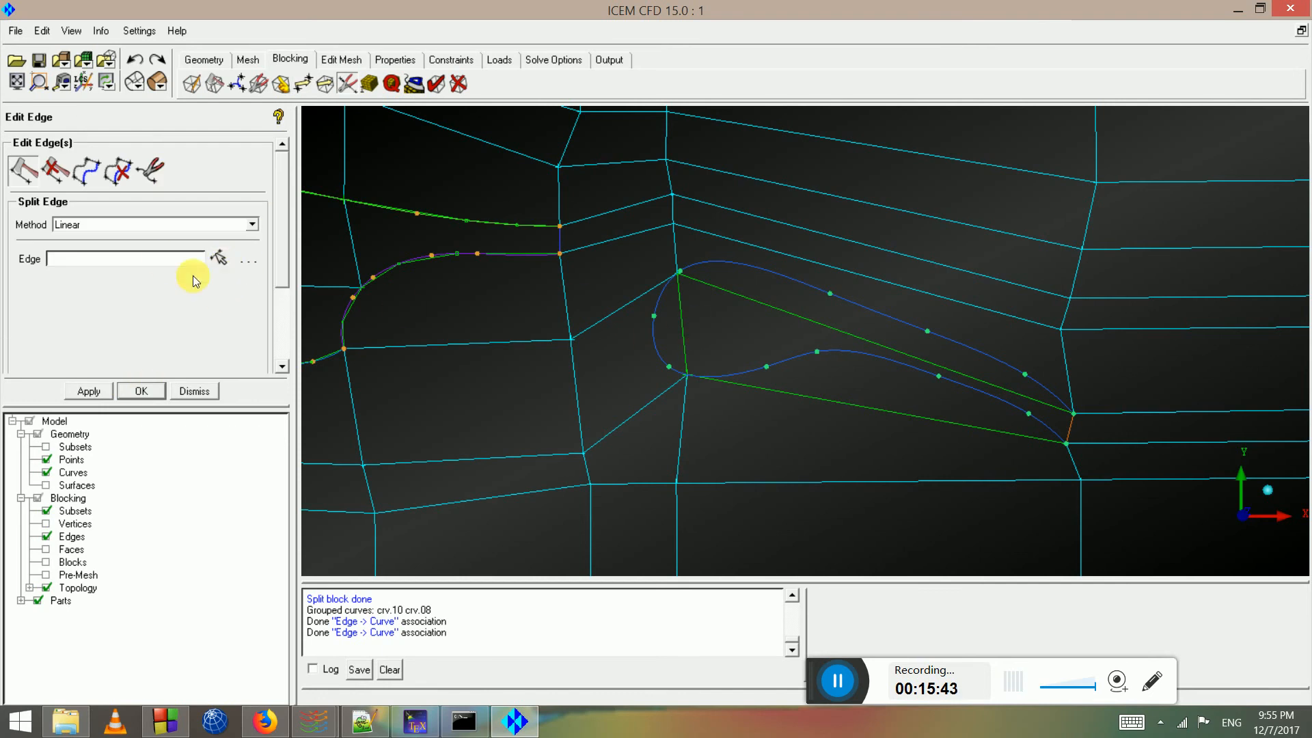
click(218, 259)
drag(684, 330, 654, 329)
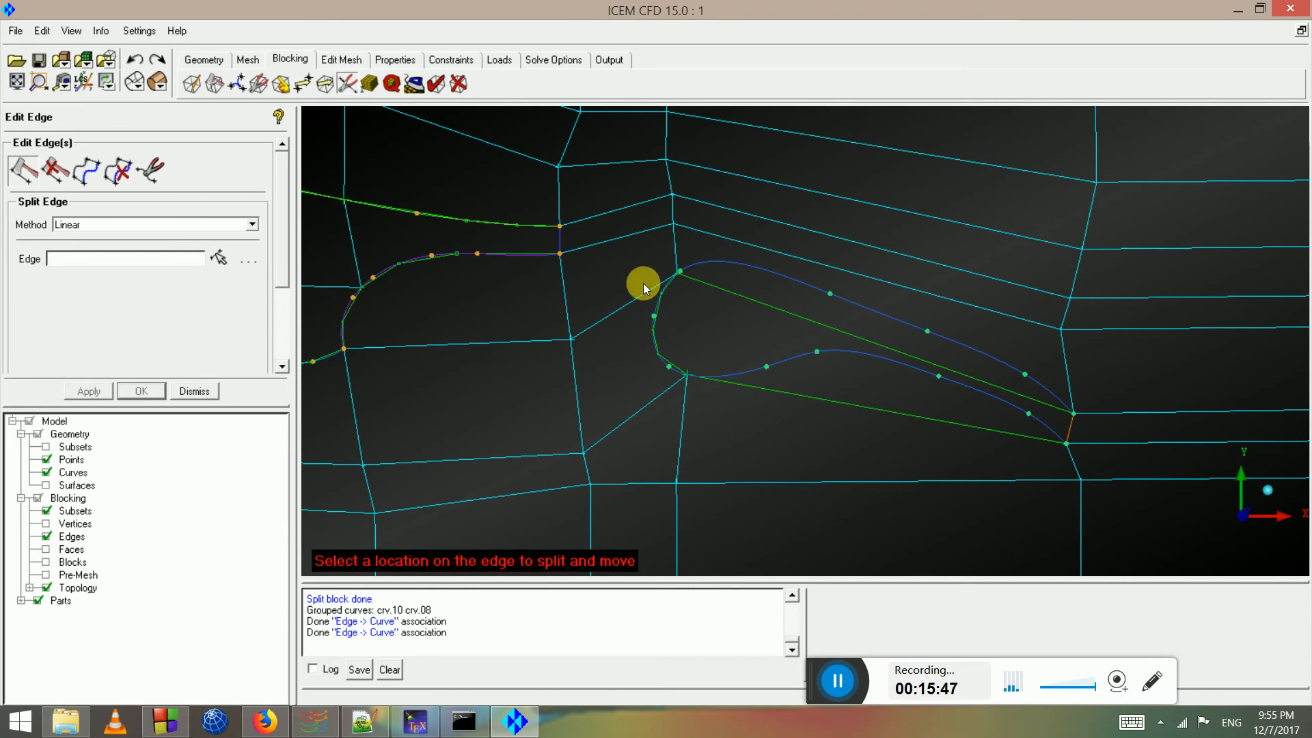
Split the flap's upper and lower block edges at several points and fit them to the airfoil curves
drag(727, 291, 732, 270)
drag(833, 306, 854, 287)
drag(772, 388, 772, 351)
drag(849, 375, 867, 353)
drag(939, 396, 1001, 362)
drag(1019, 414, 1044, 413)
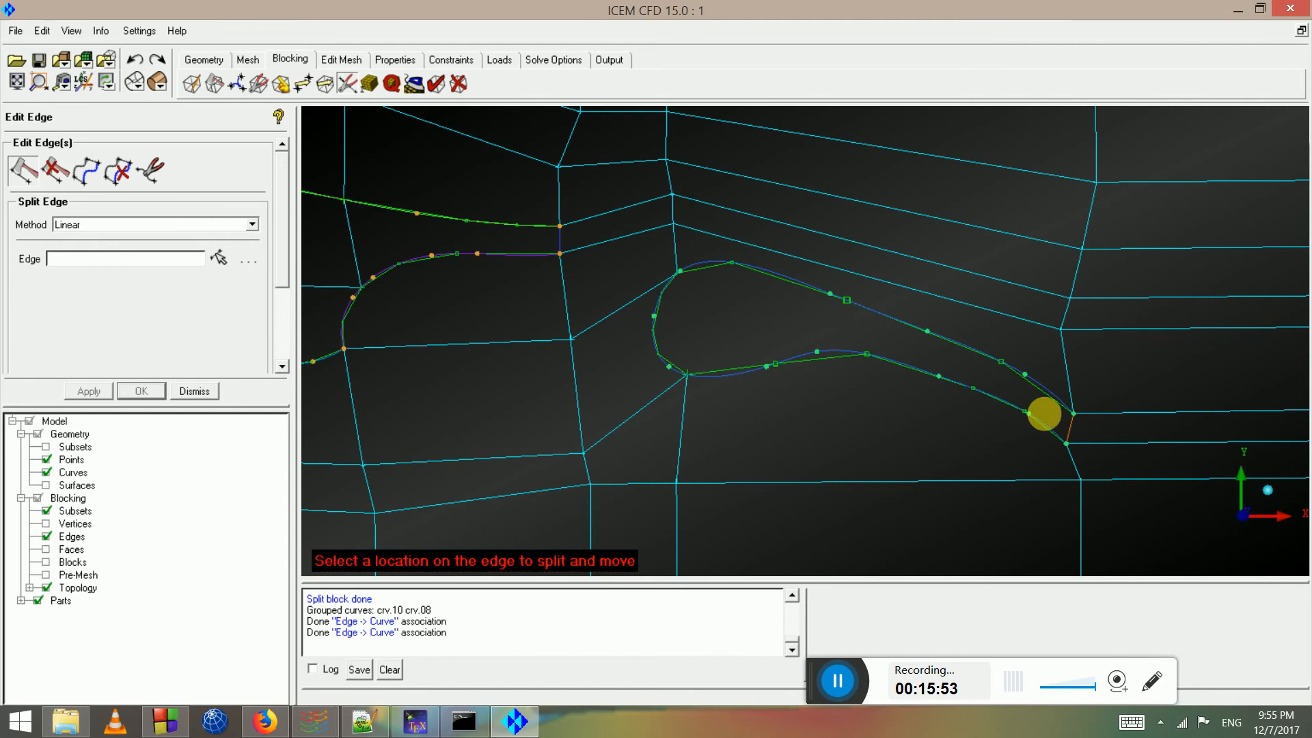
drag(707, 372, 732, 375)
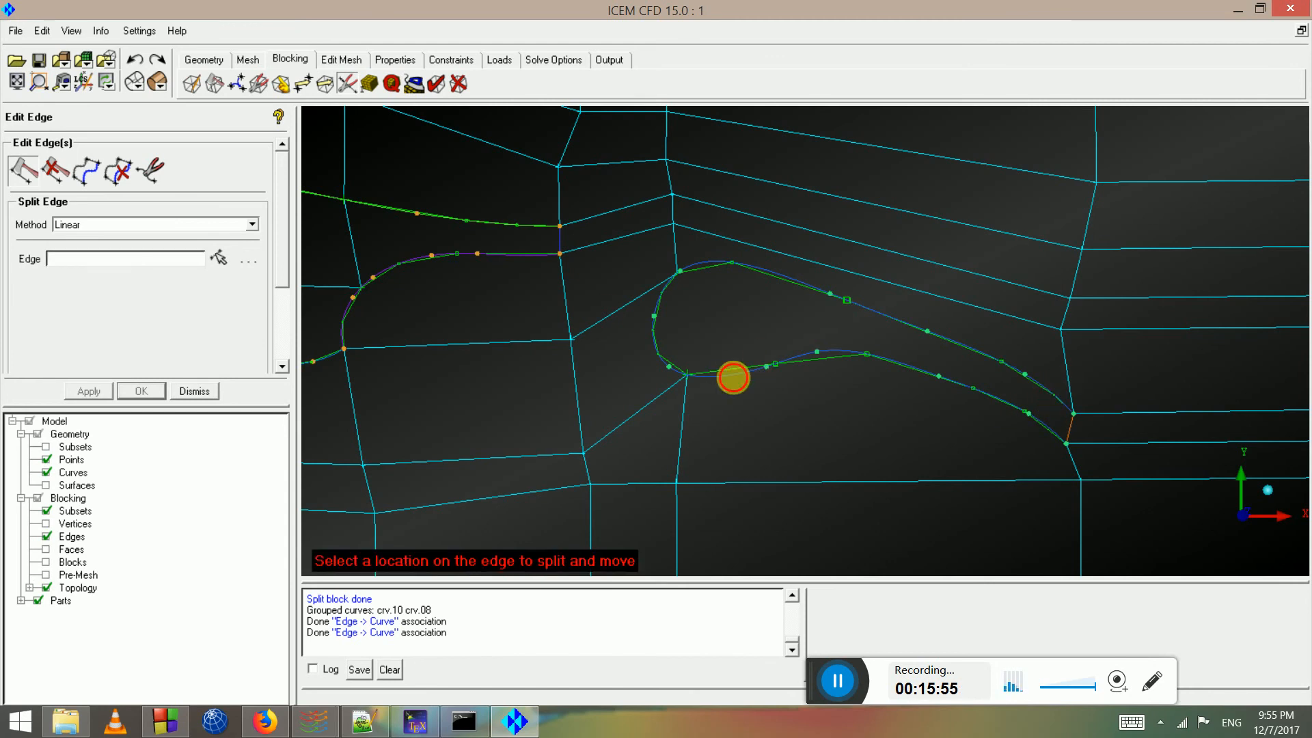
click(781, 275)
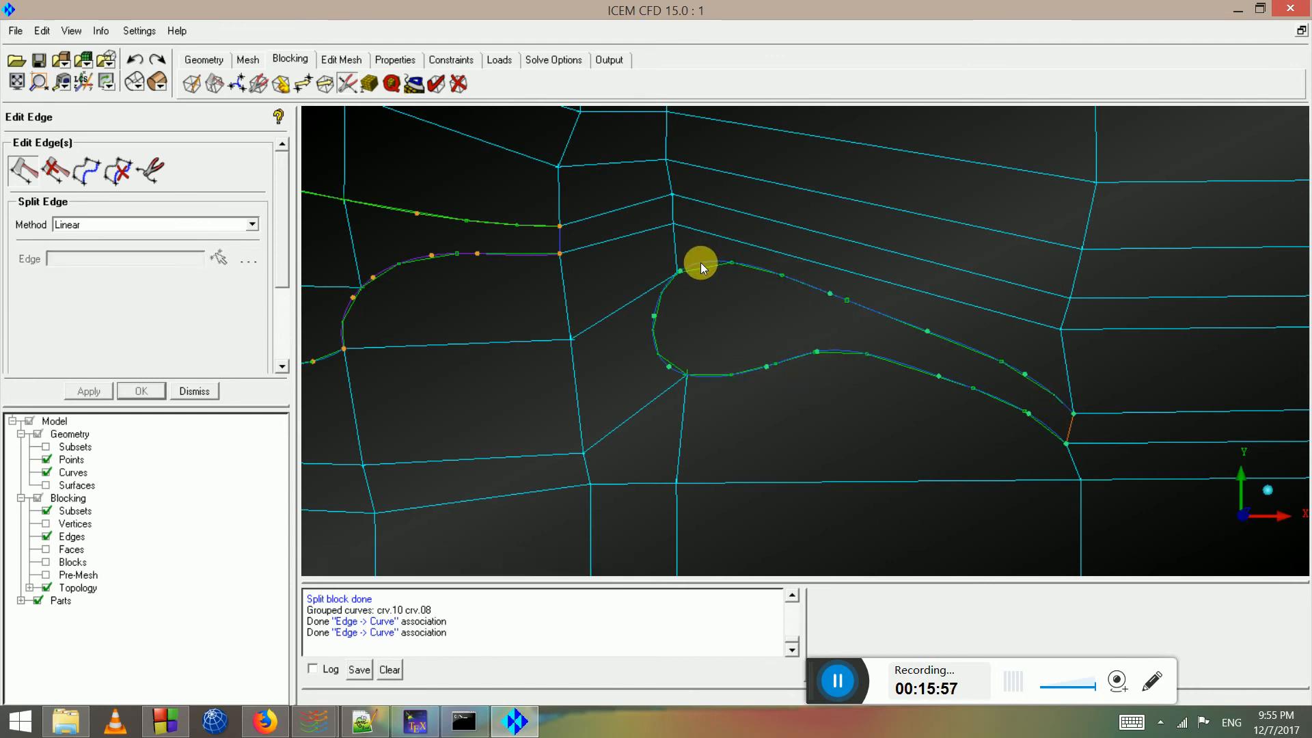
Select the thin blocks inside the front slat, between its outer and inner curves, for an O-grid split
scroll(805, 351, down, 5)
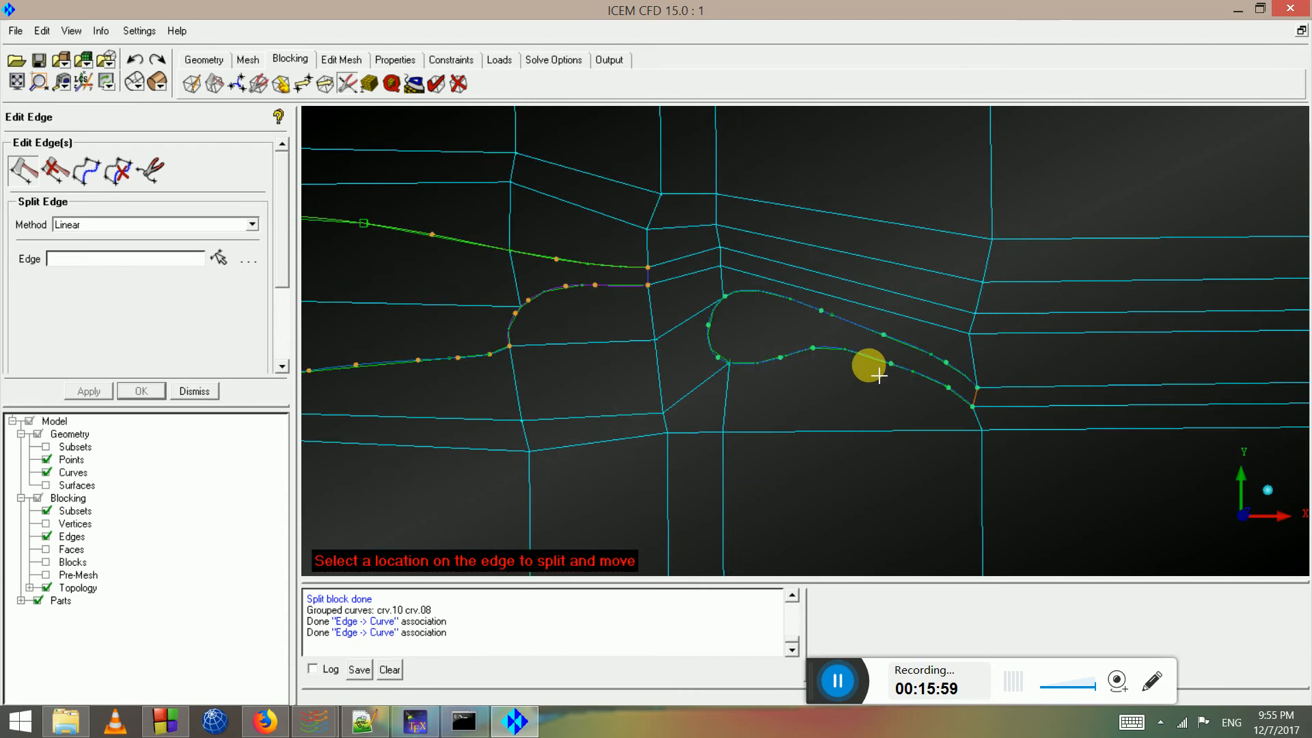
scroll(783, 351, down, 4)
middle_drag(625, 313, 741, 300)
scroll(740, 291, up, 2)
scroll(710, 345, up, 2)
middle_drag(632, 340, 973, 357)
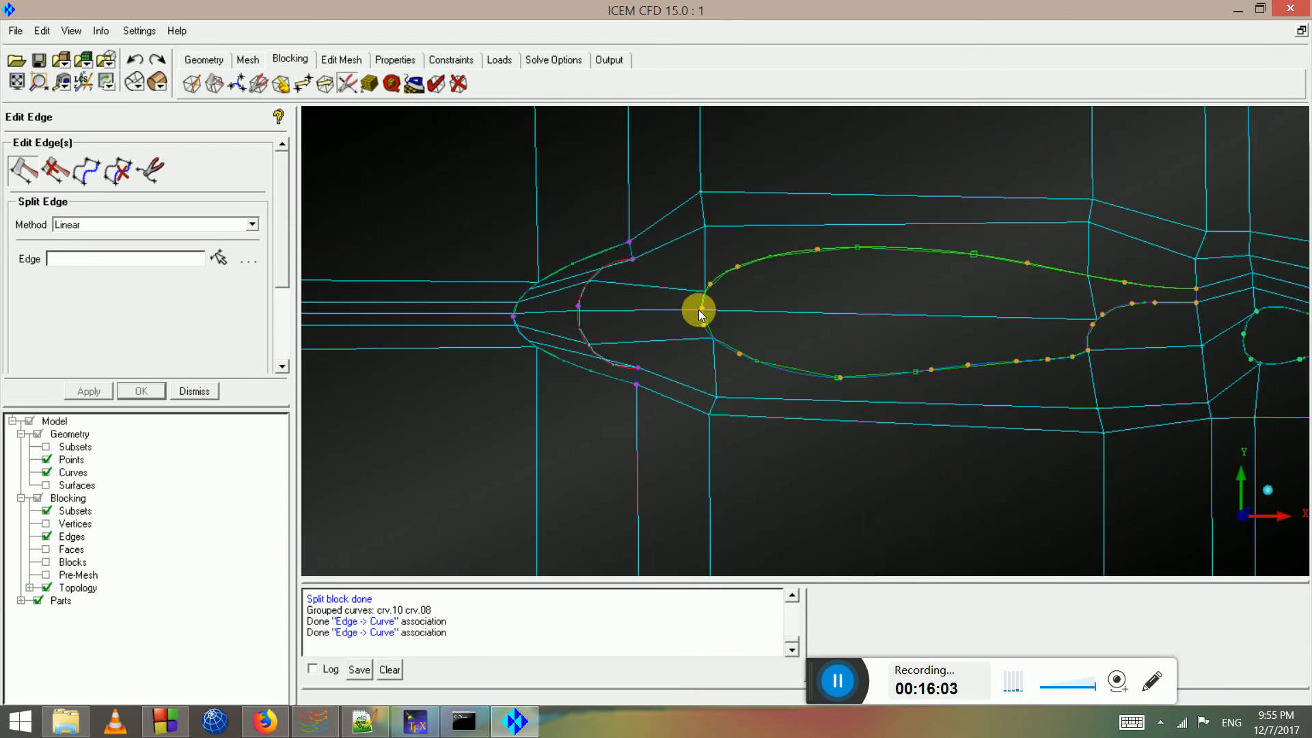
scroll(533, 309, up, 2)
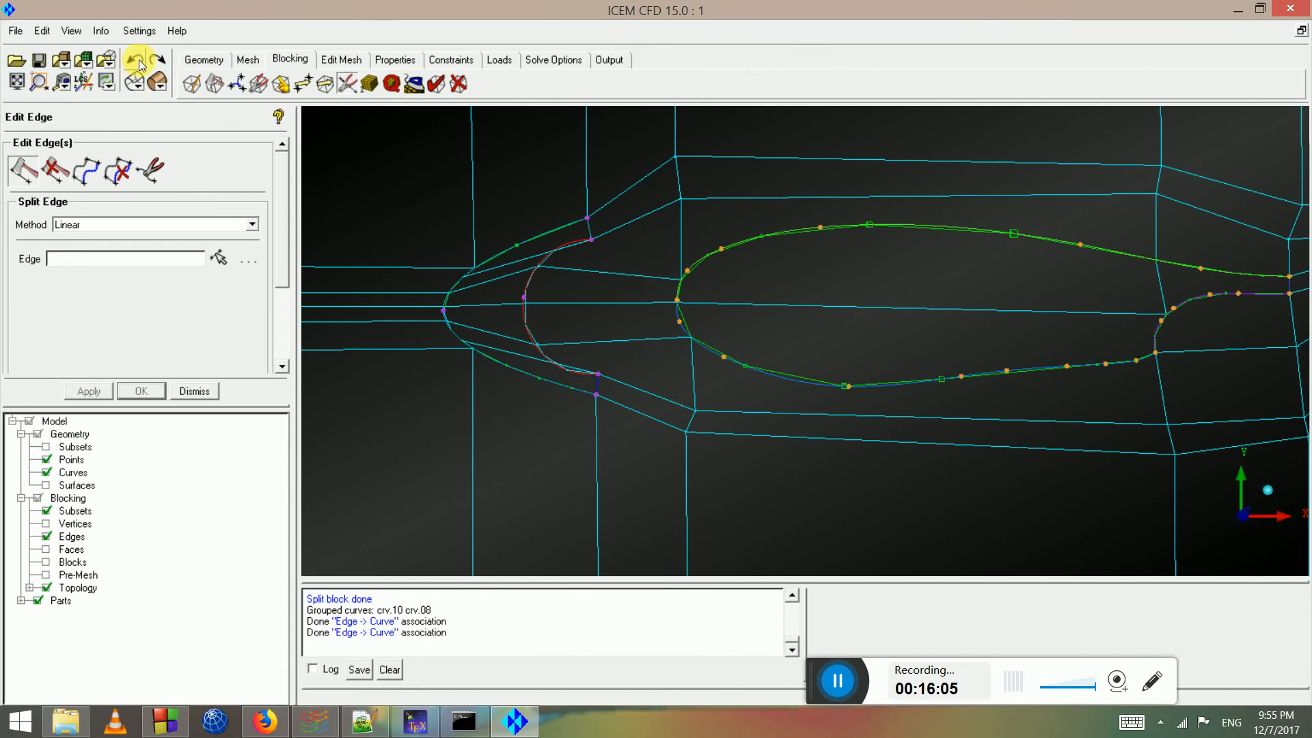
click(186, 387)
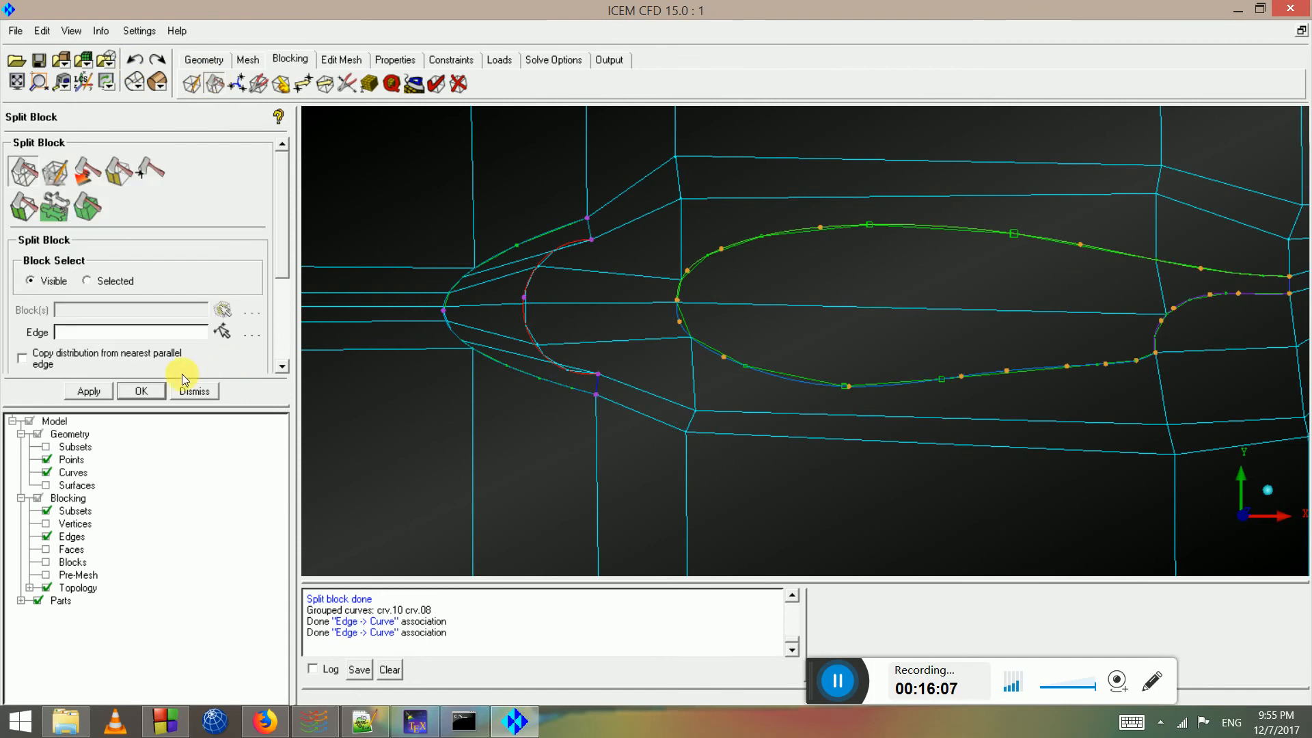
click(48, 176)
click(102, 263)
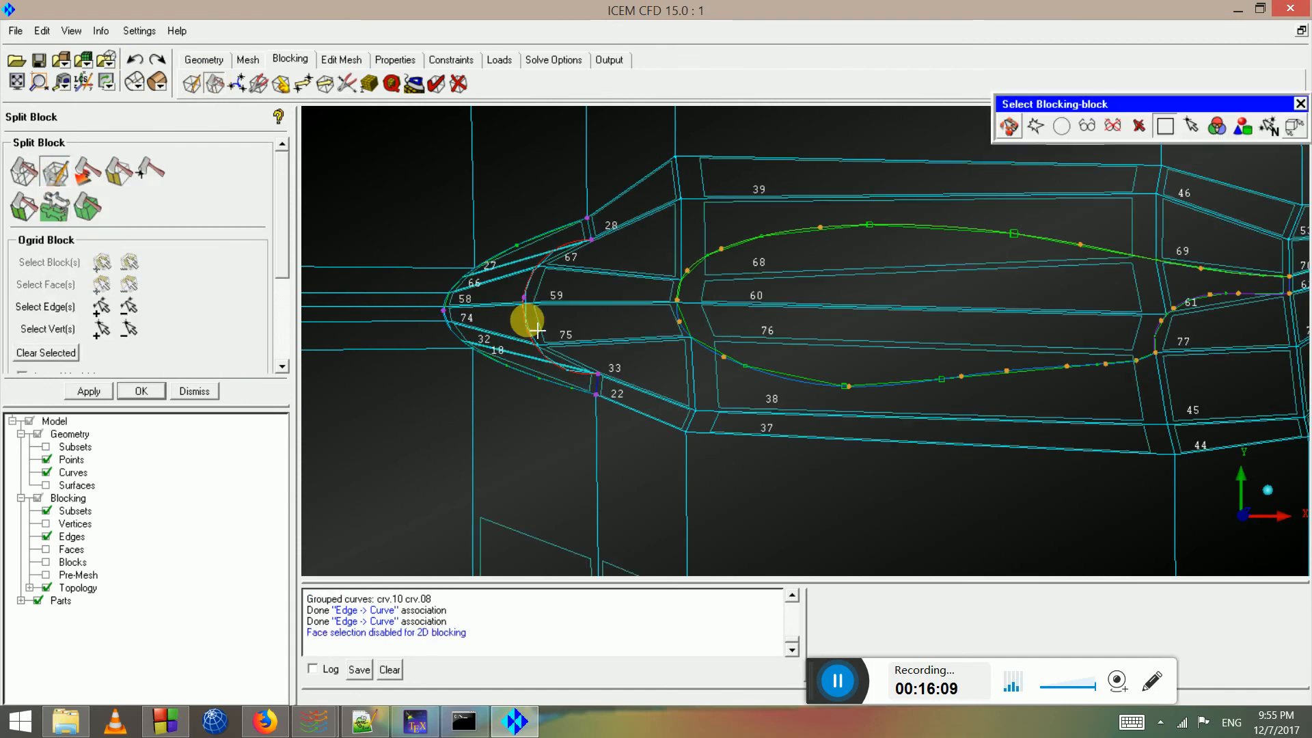
click(513, 345)
click(514, 329)
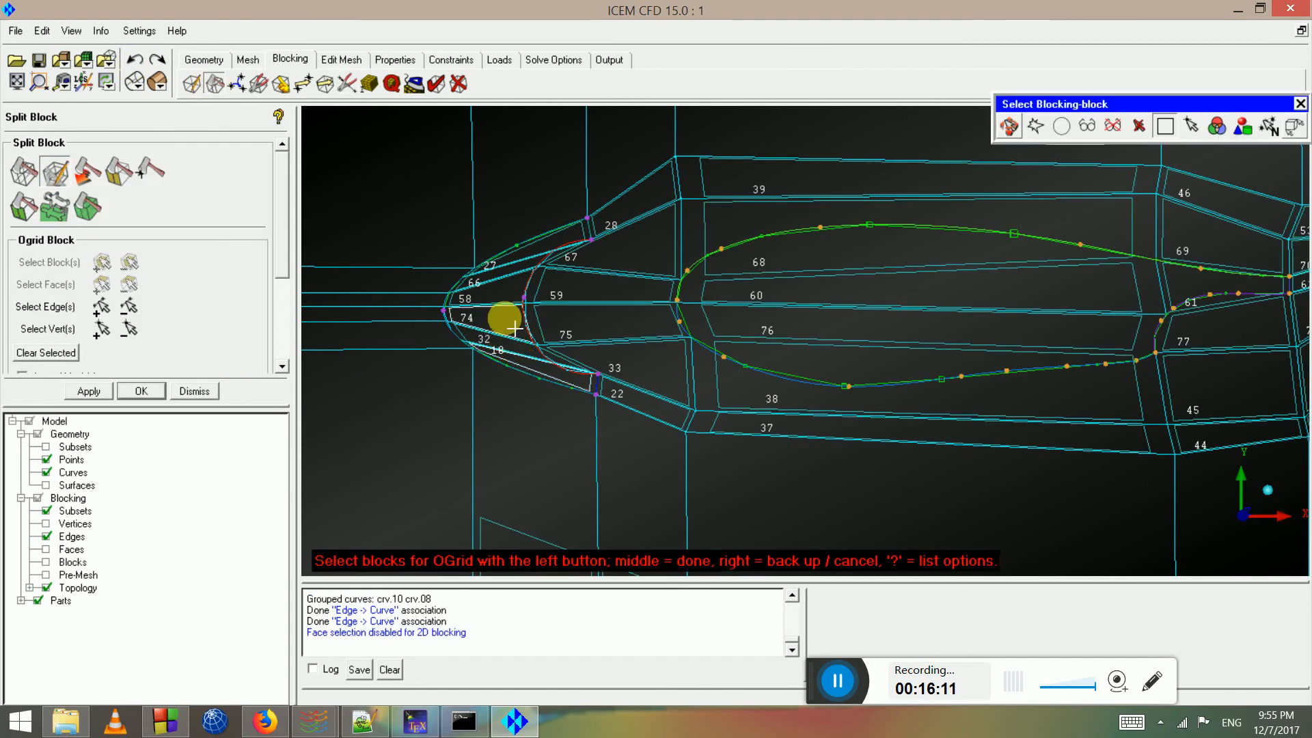
click(521, 289)
click(548, 263)
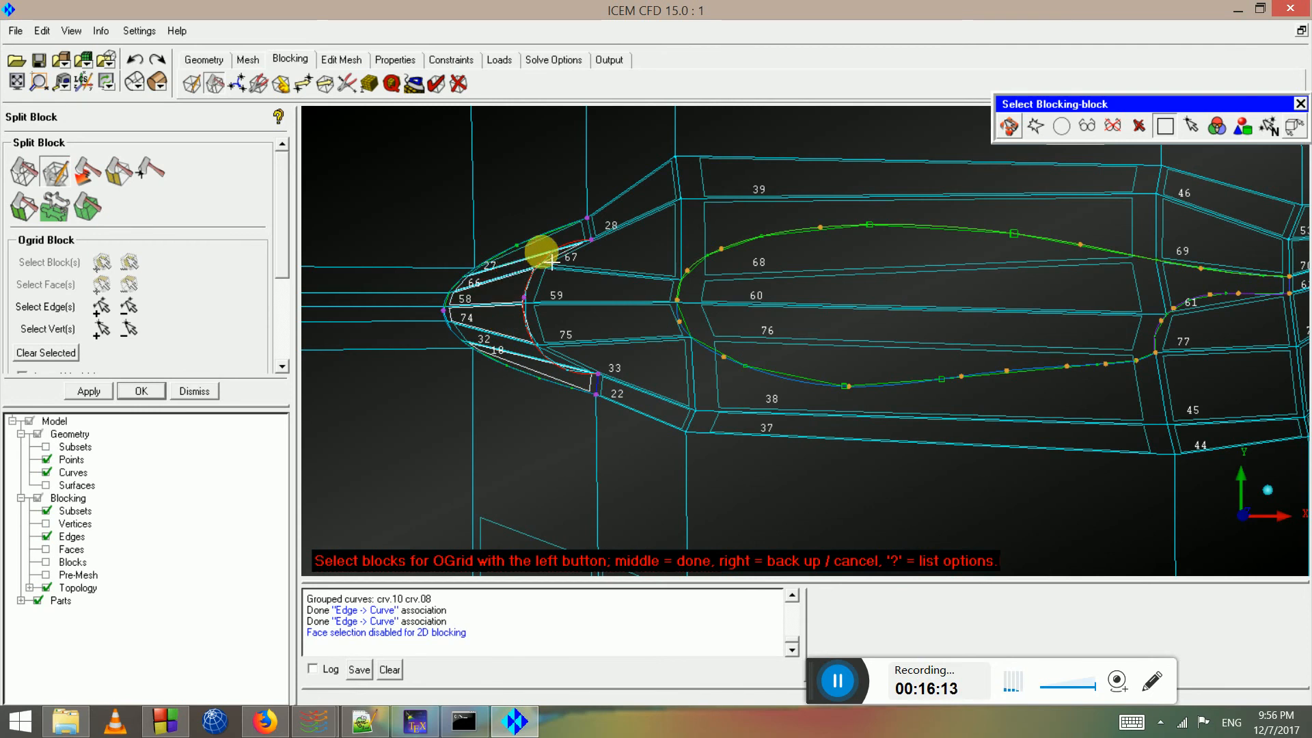
click(544, 244)
scroll(514, 382, up, 3)
scroll(510, 341, down, 2)
scroll(519, 349, down, 1)
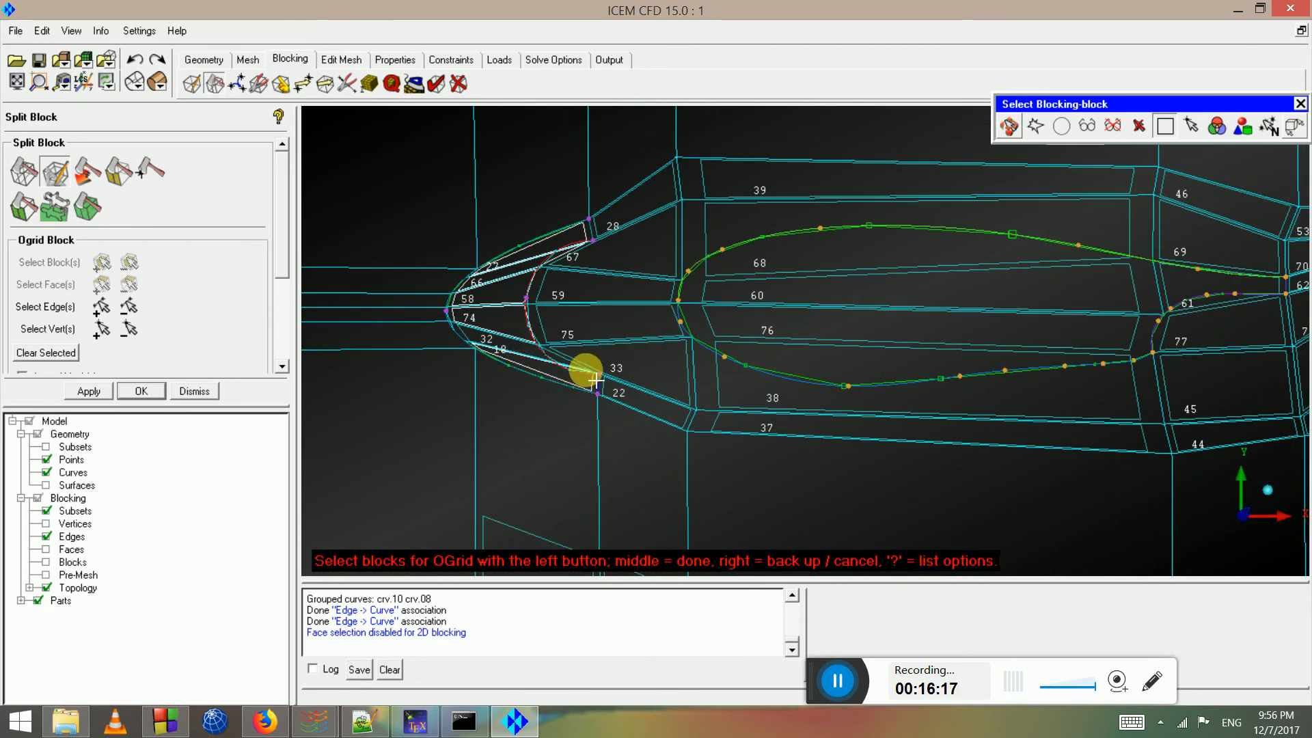
middle_click(577, 357)
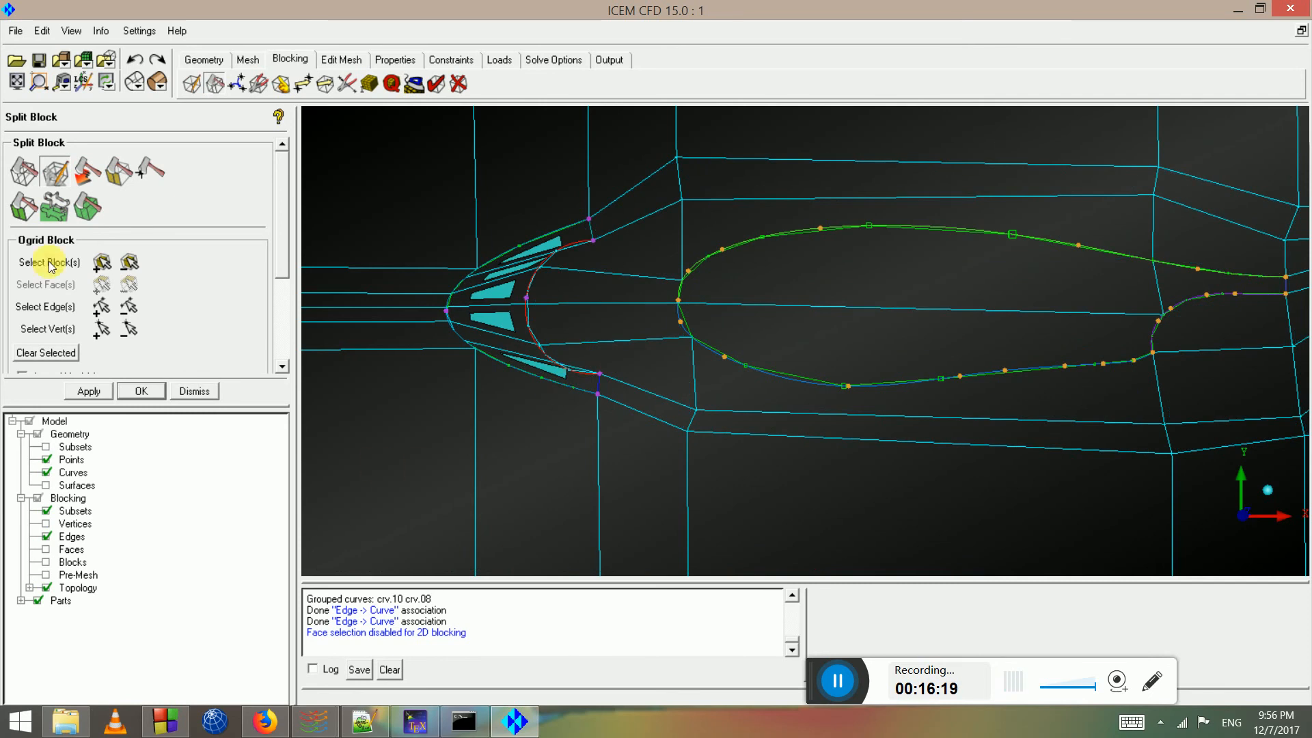
Add the slat's upper and lower trailing-edge block edges and create the O-grid around the selected blocks with offset 1
click(100, 308)
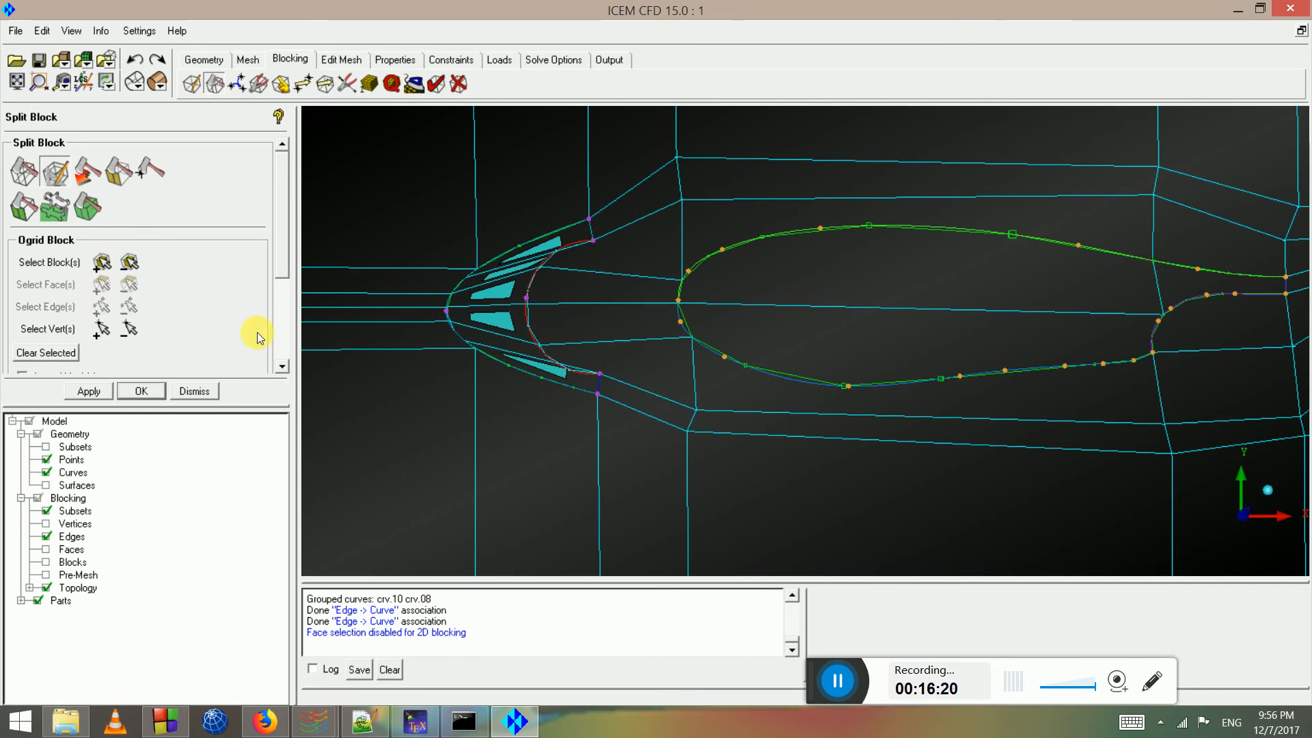
click(600, 381)
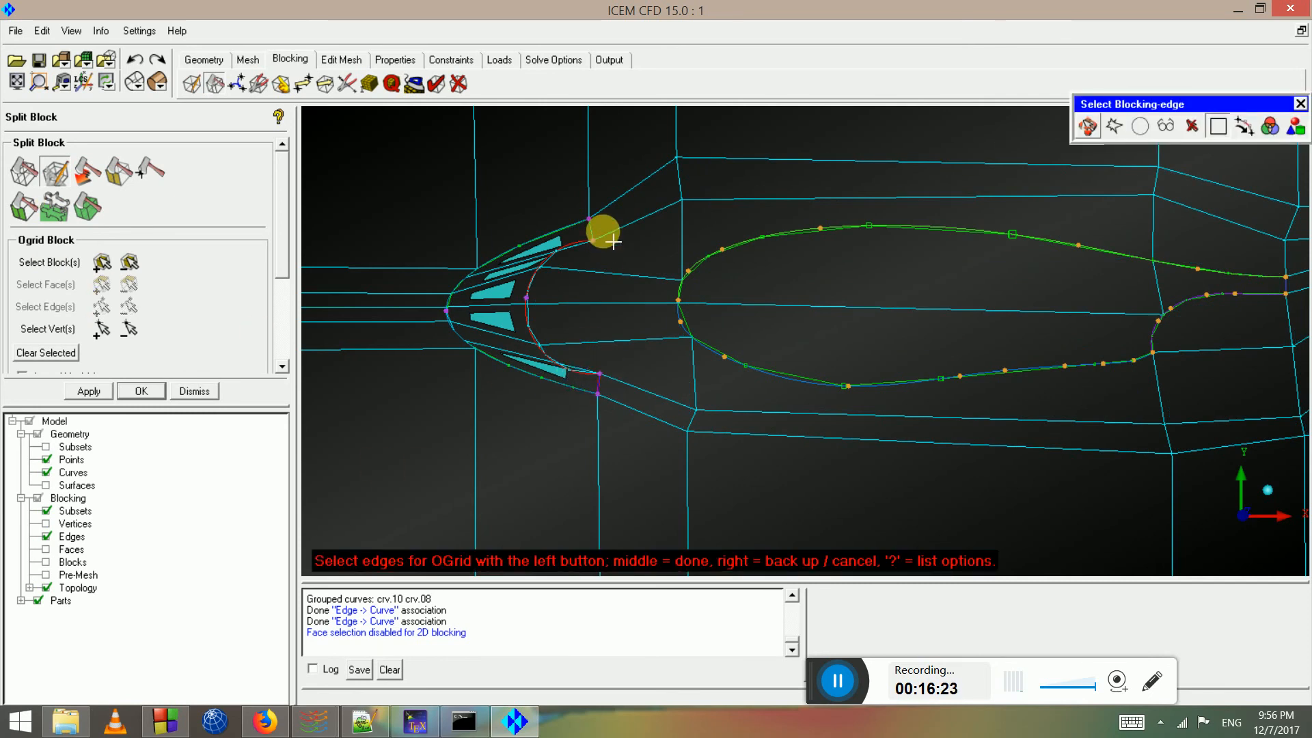
click(590, 230)
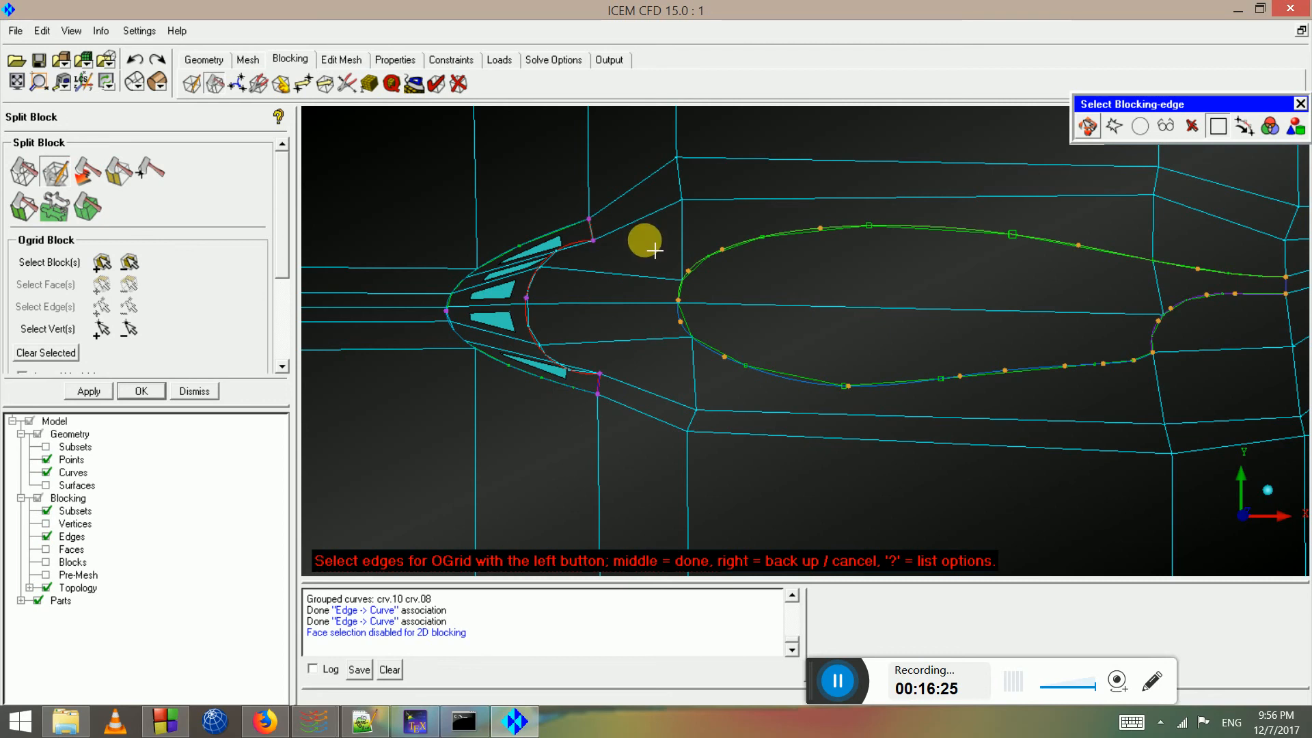
middle_click(598, 305)
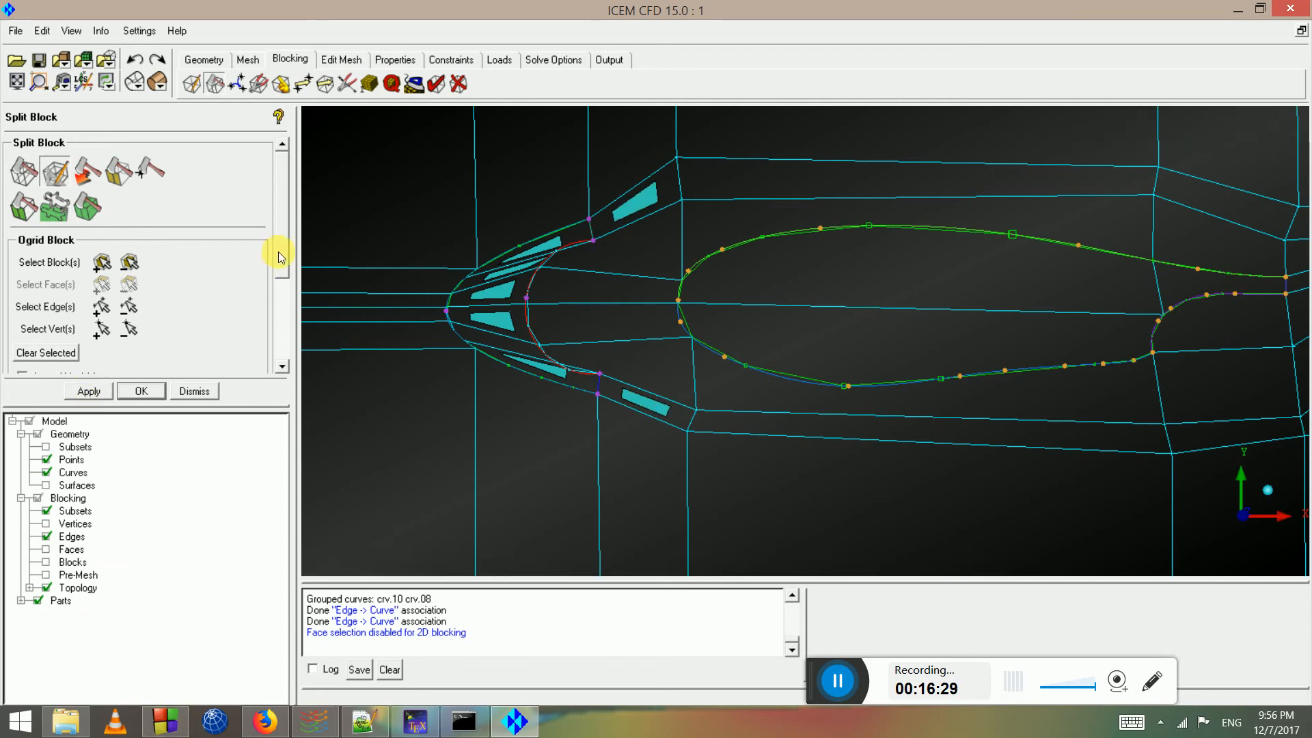
scroll(273, 267, down, 3)
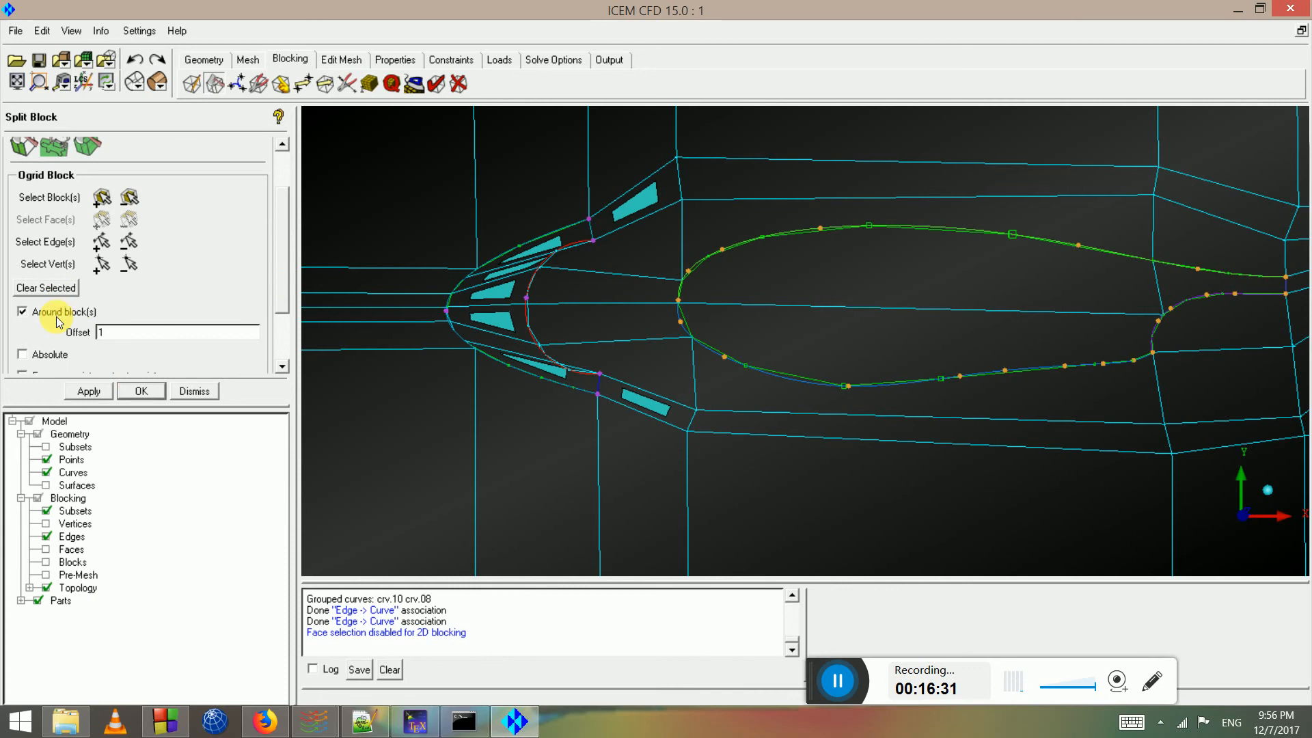
click(89, 390)
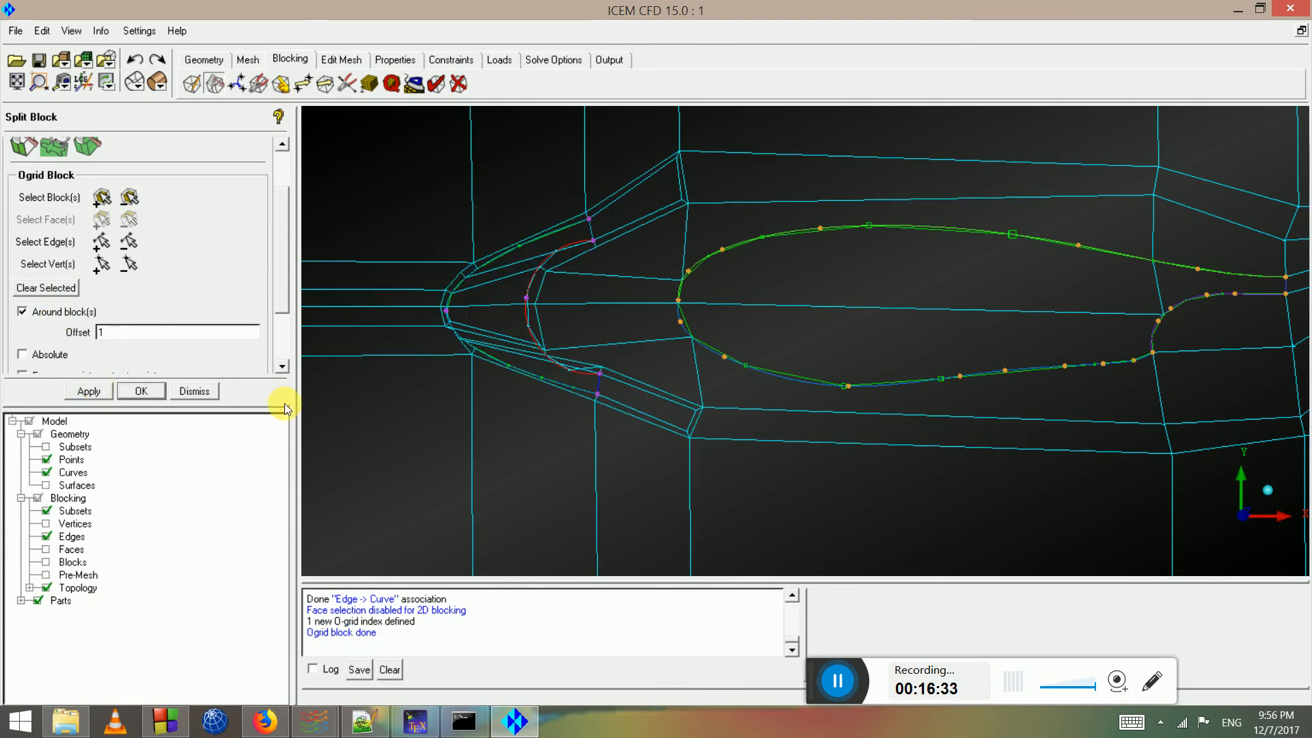
Try to move the vertex on the slat's lower inner curve toward the lower trailing edge
scroll(443, 439, up, 1)
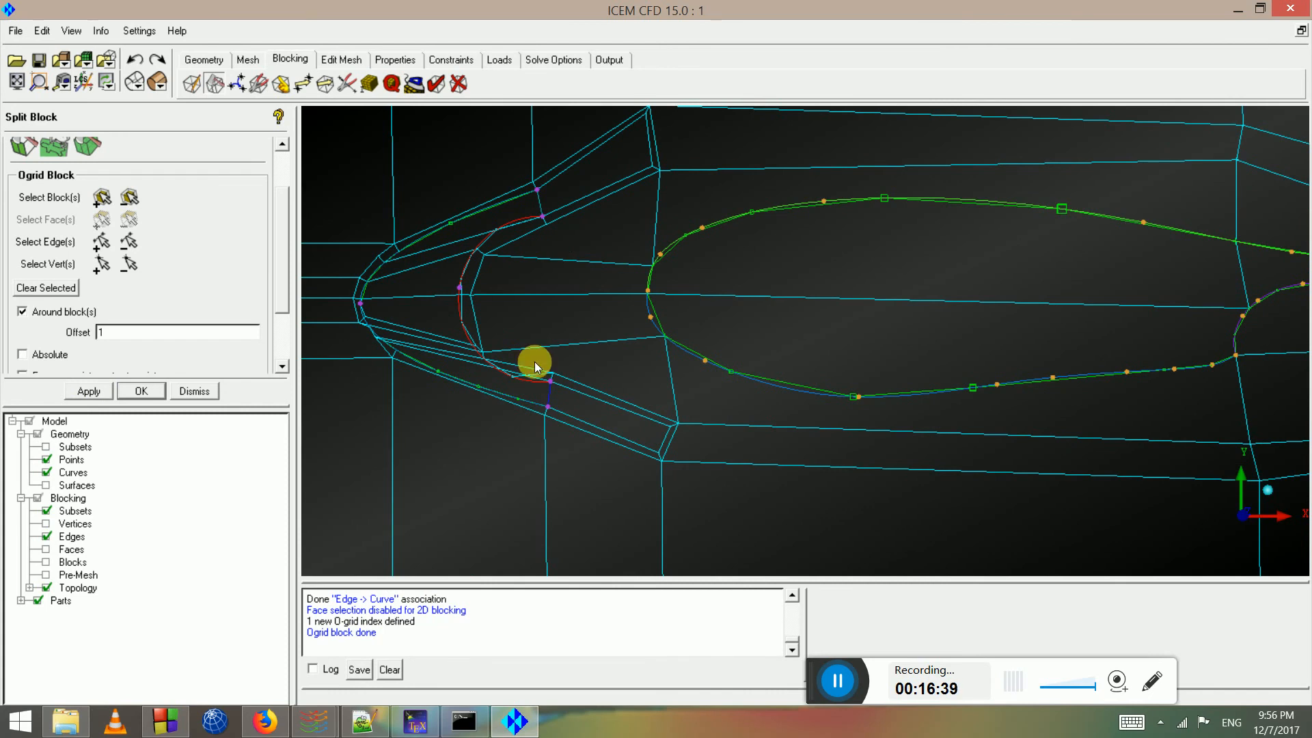
scroll(498, 330, up, 3)
middle_drag(487, 332, 632, 311)
scroll(529, 349, up, 3)
middle_drag(533, 350, 679, 352)
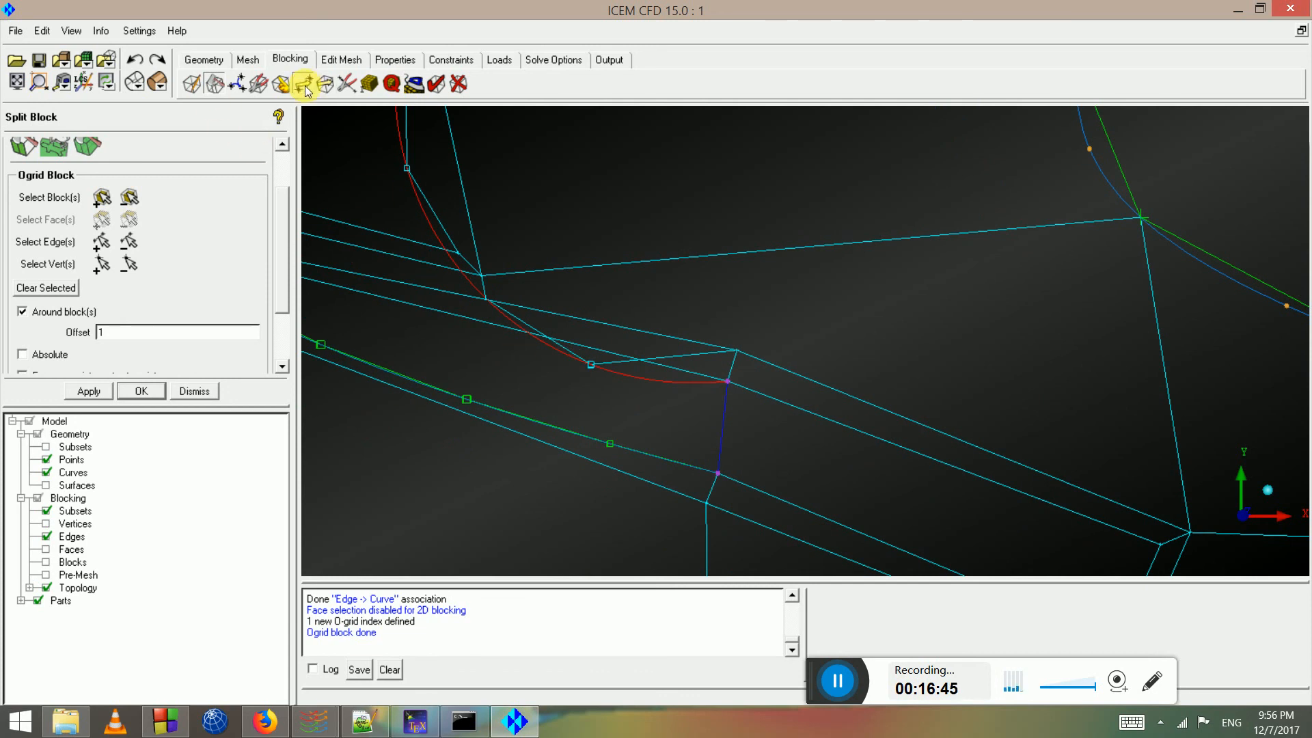
click(21, 166)
drag(486, 298, 596, 326)
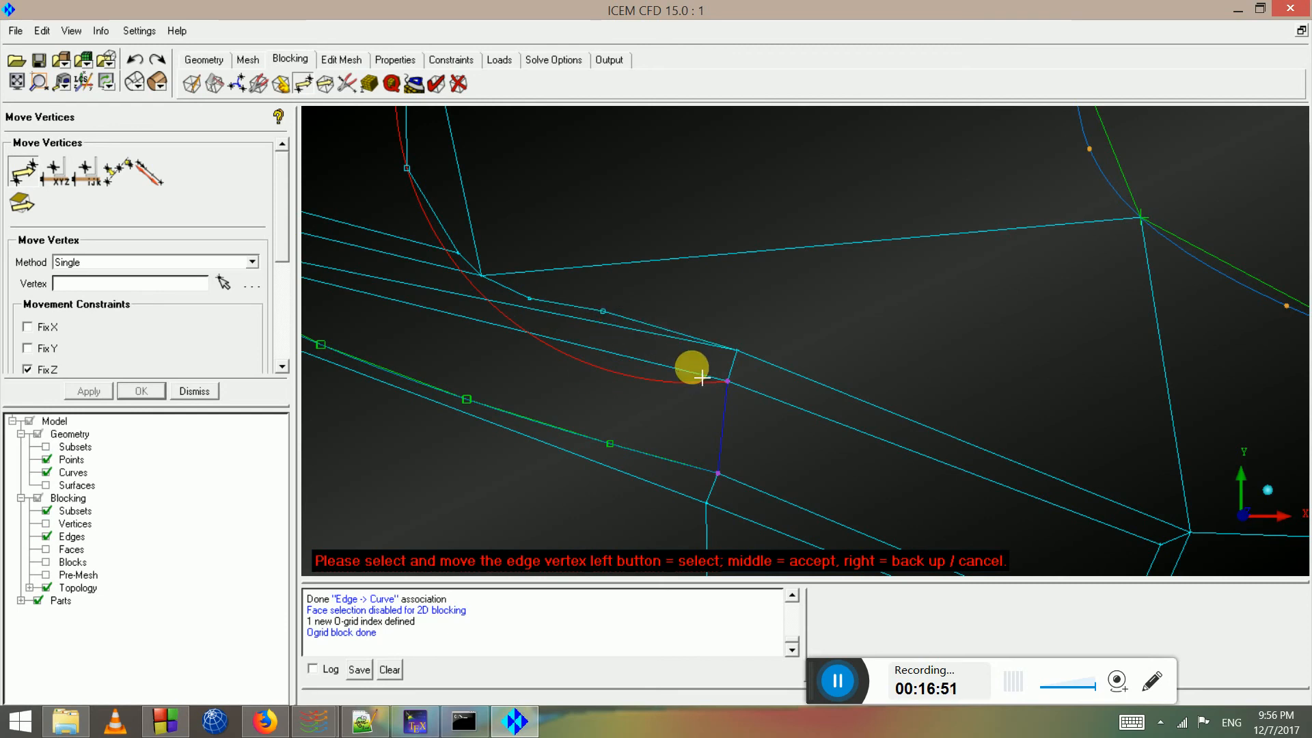
scroll(703, 376, down, 2)
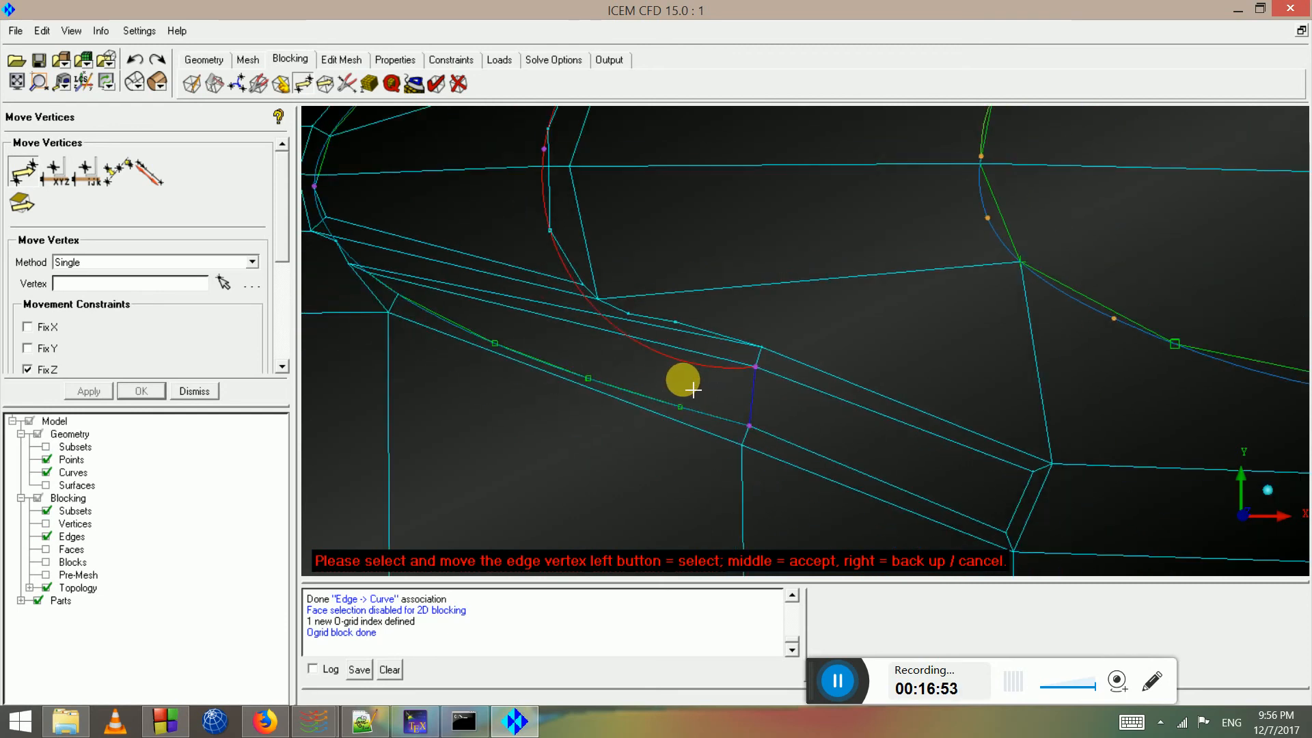
scroll(679, 378, down, 5)
scroll(649, 264, down, 2)
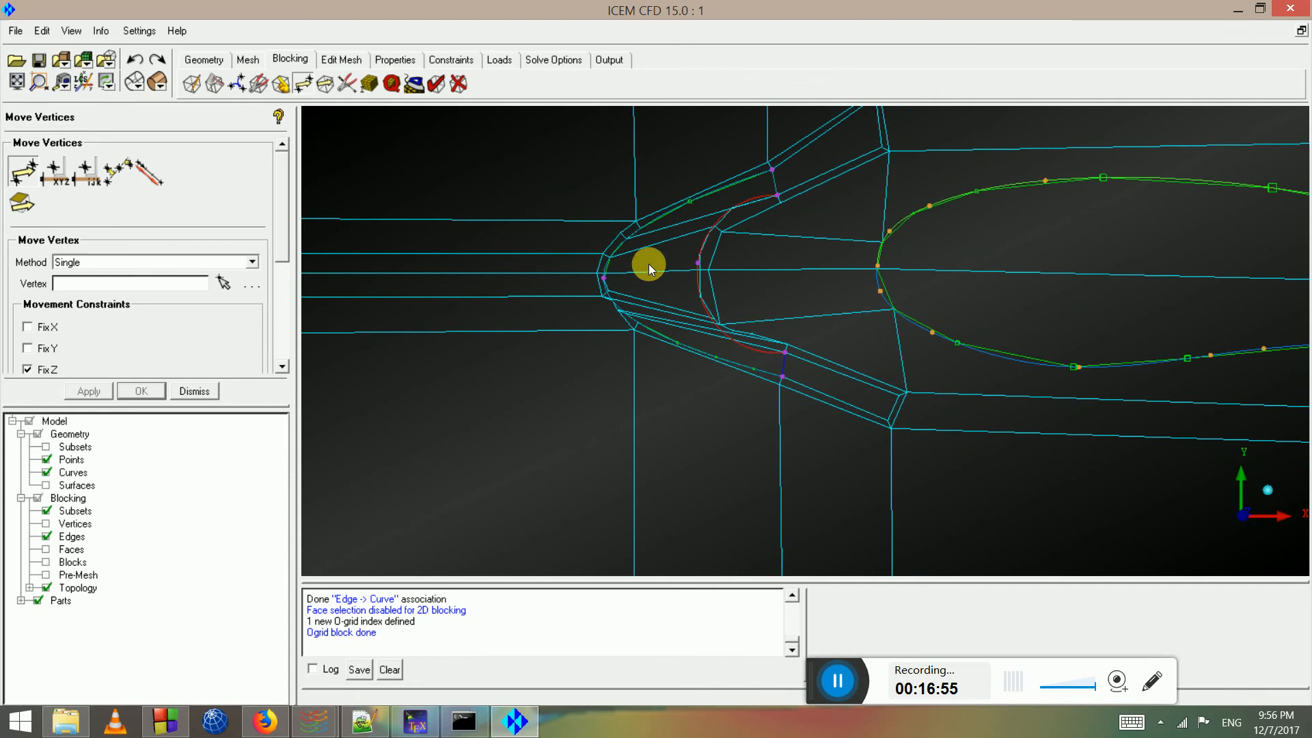
Undo the last vertex move on the slat's inner curve
click(458, 84)
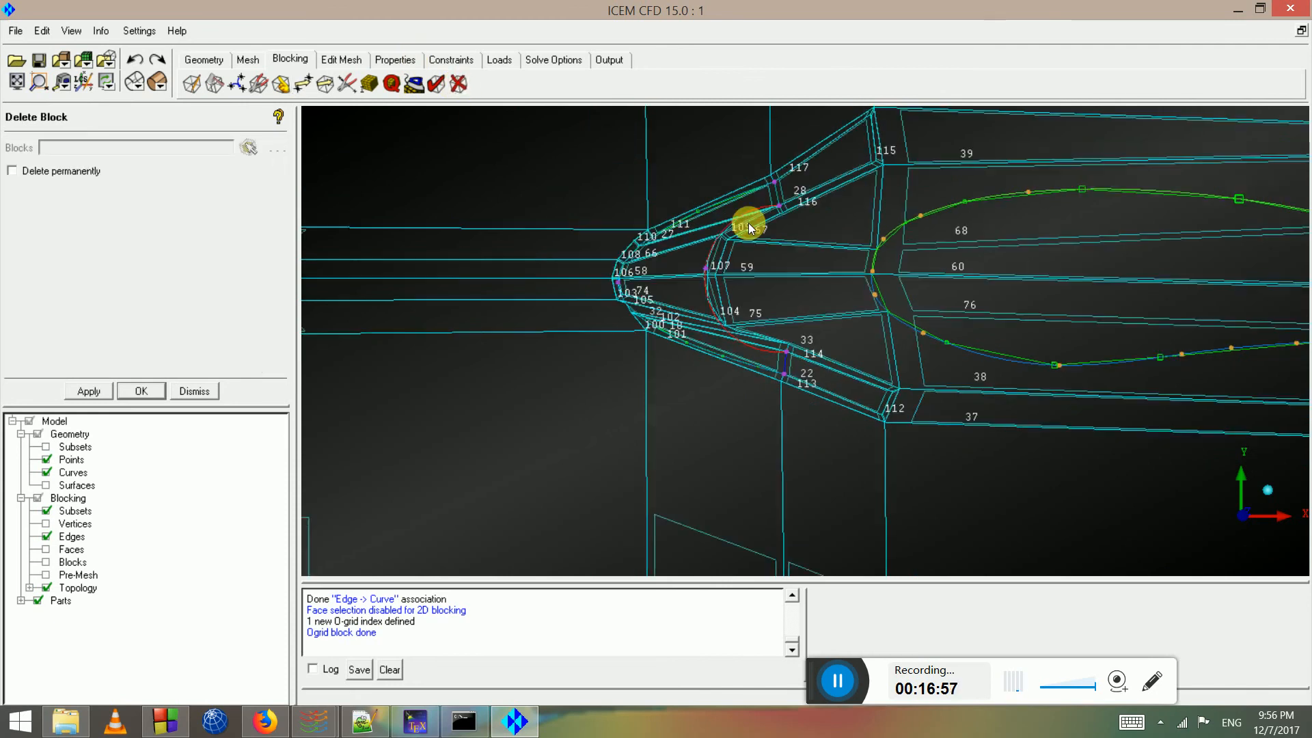
scroll(749, 223, down, 2)
click(138, 60)
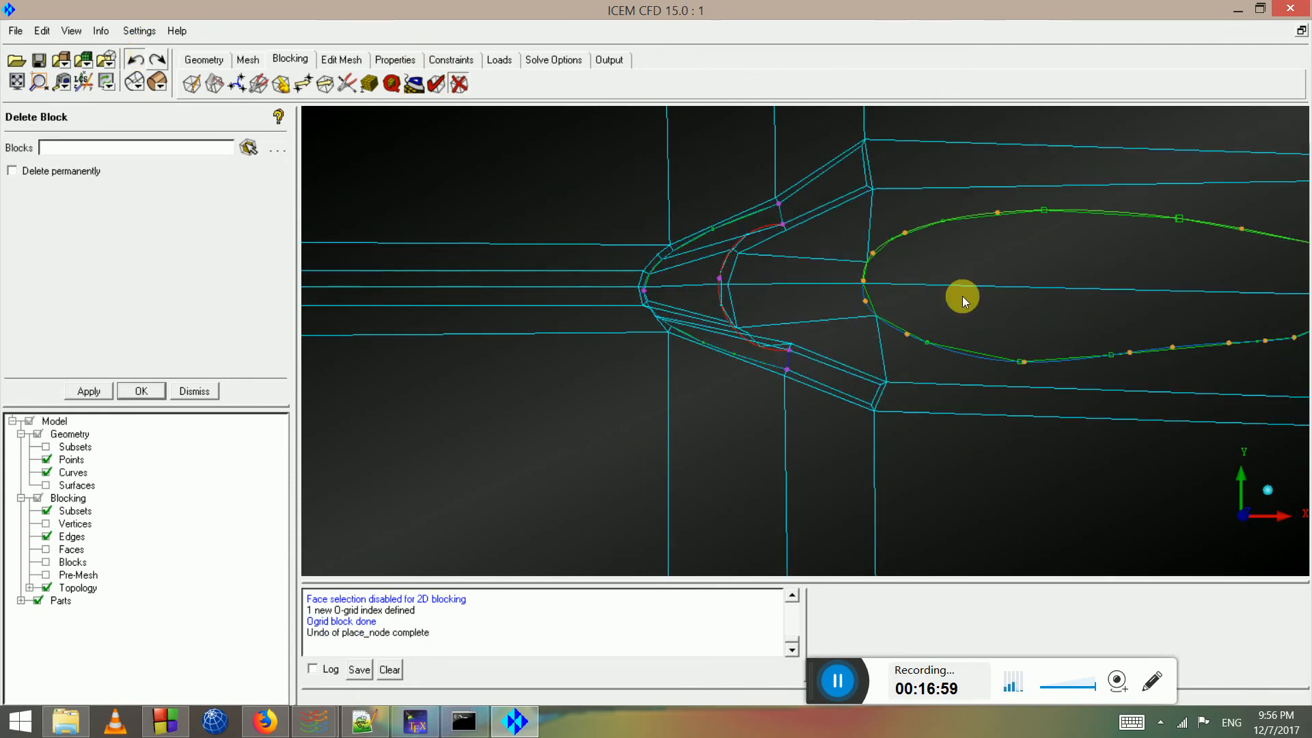
Undo the remaining vertex move on the slat and the slat's O-grid
scroll(924, 240, up, 2)
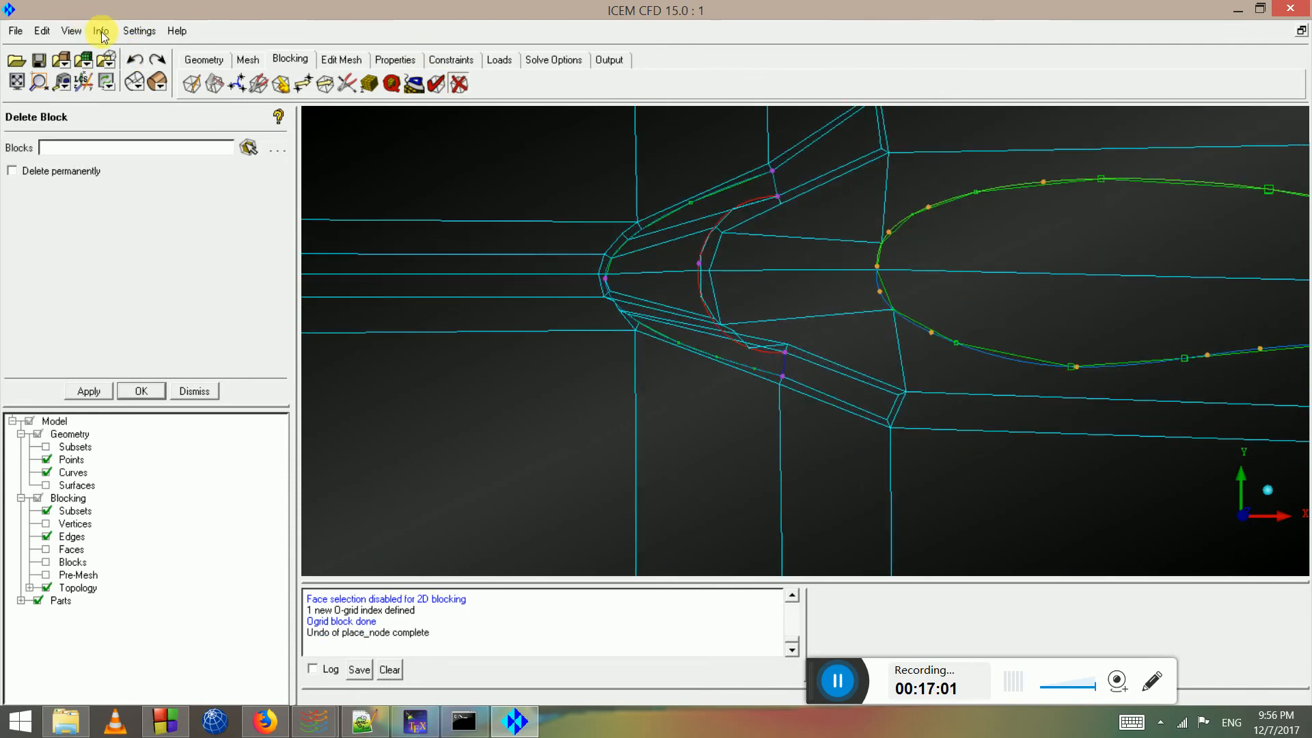
click(137, 61)
click(137, 63)
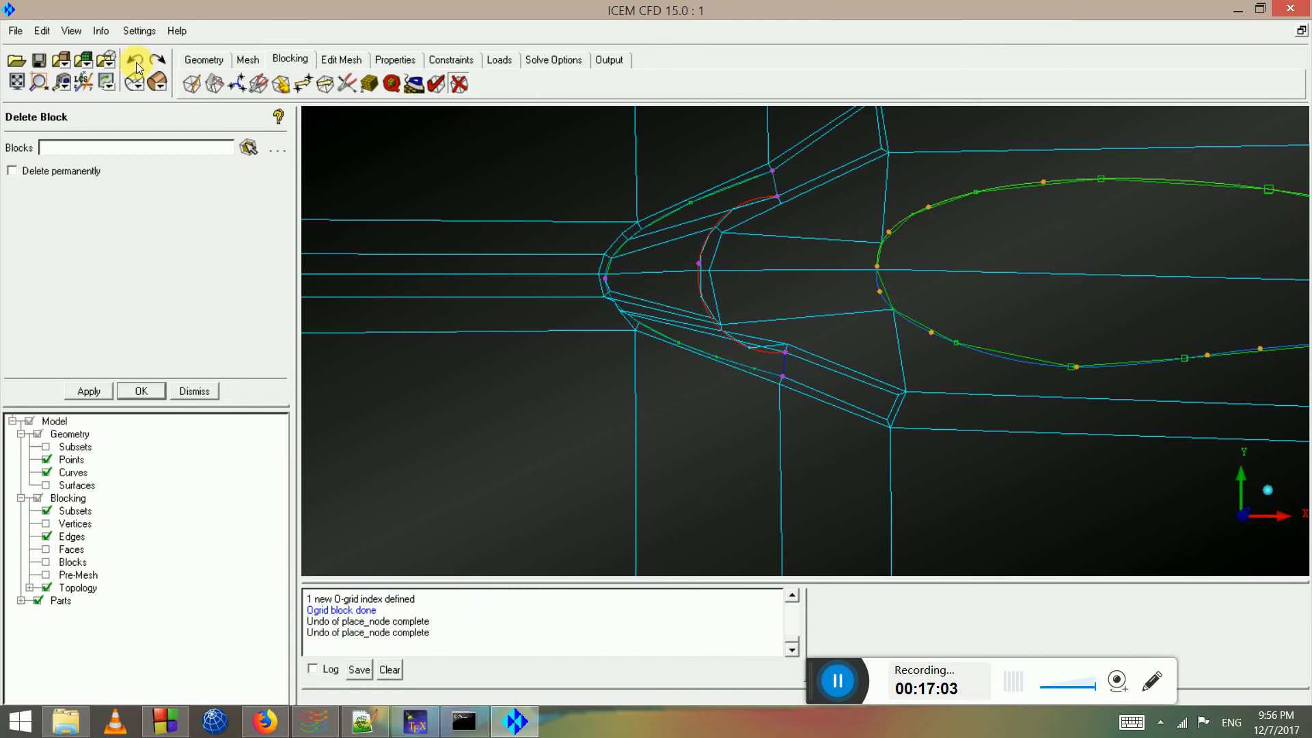
click(134, 63)
Create an O-grid around the six blocks inside the front slat with offset 1
click(208, 87)
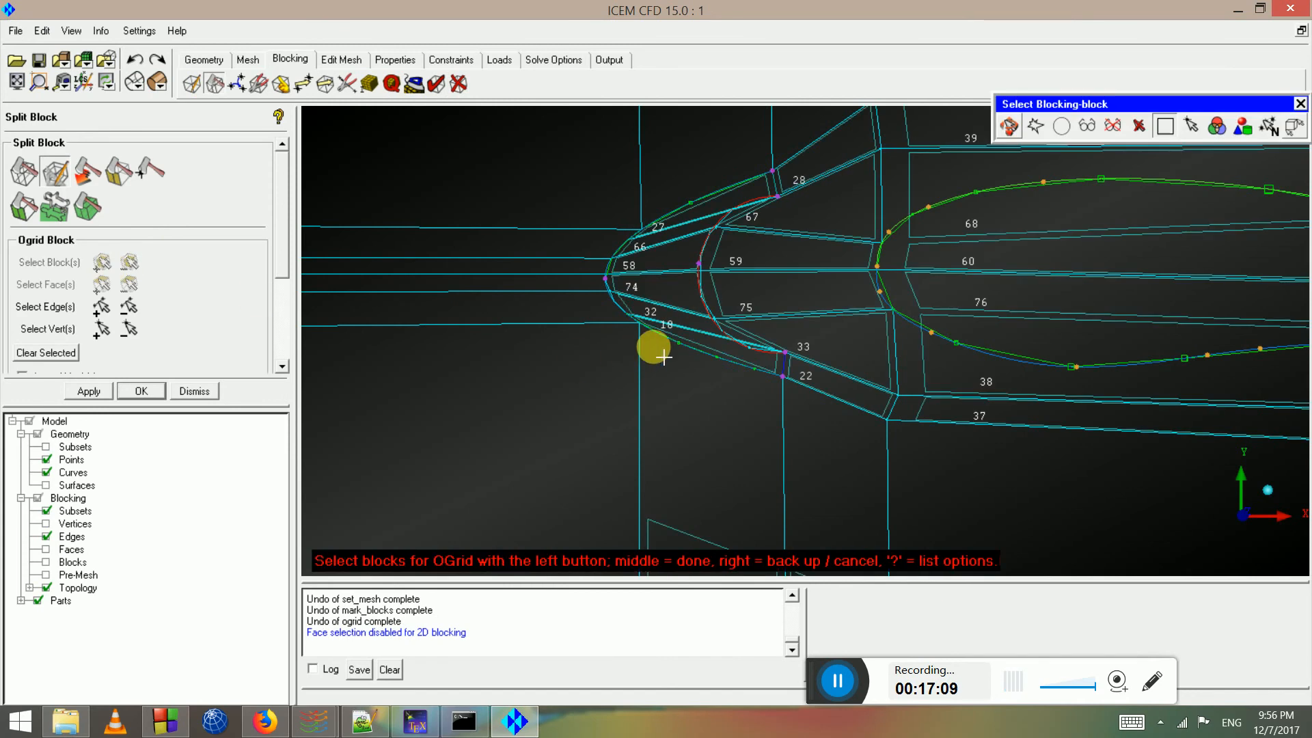
scroll(664, 357, up, 2)
click(664, 336)
click(653, 319)
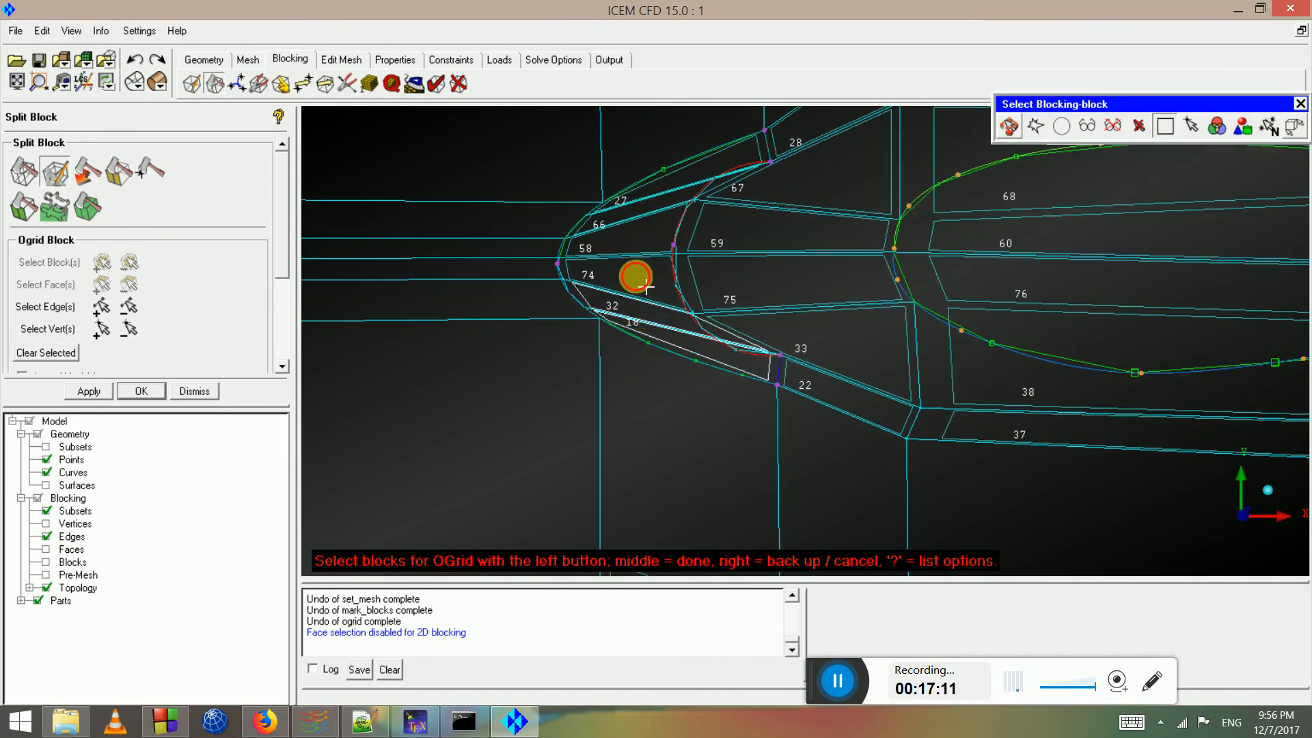
click(640, 248)
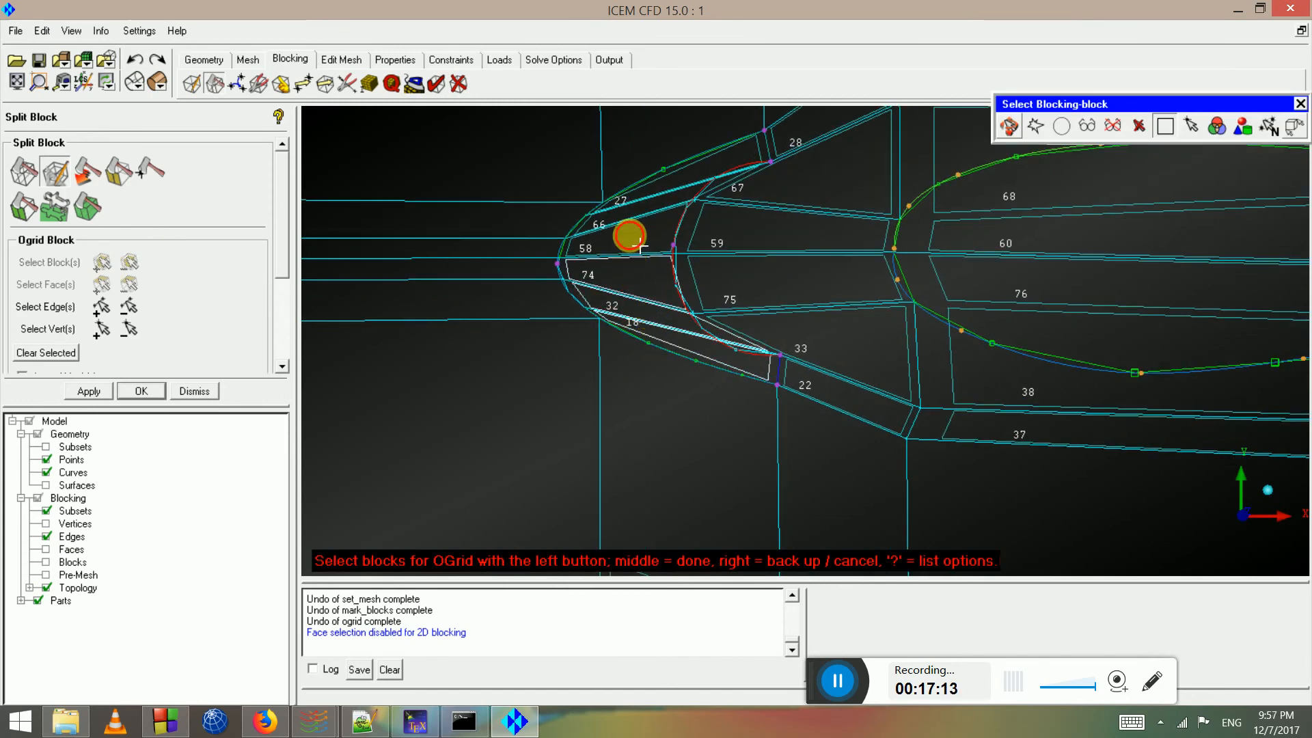
click(641, 212)
click(667, 187)
middle_click(590, 222)
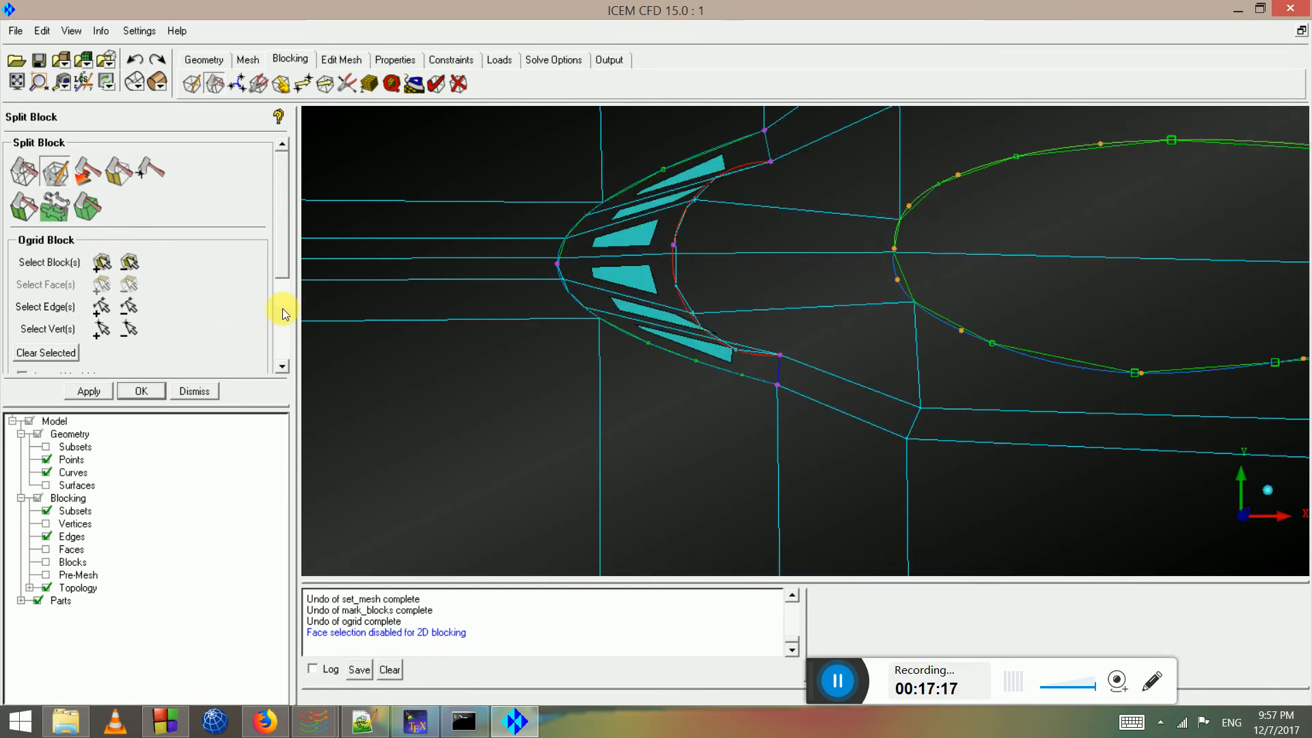
drag(287, 263, 294, 290)
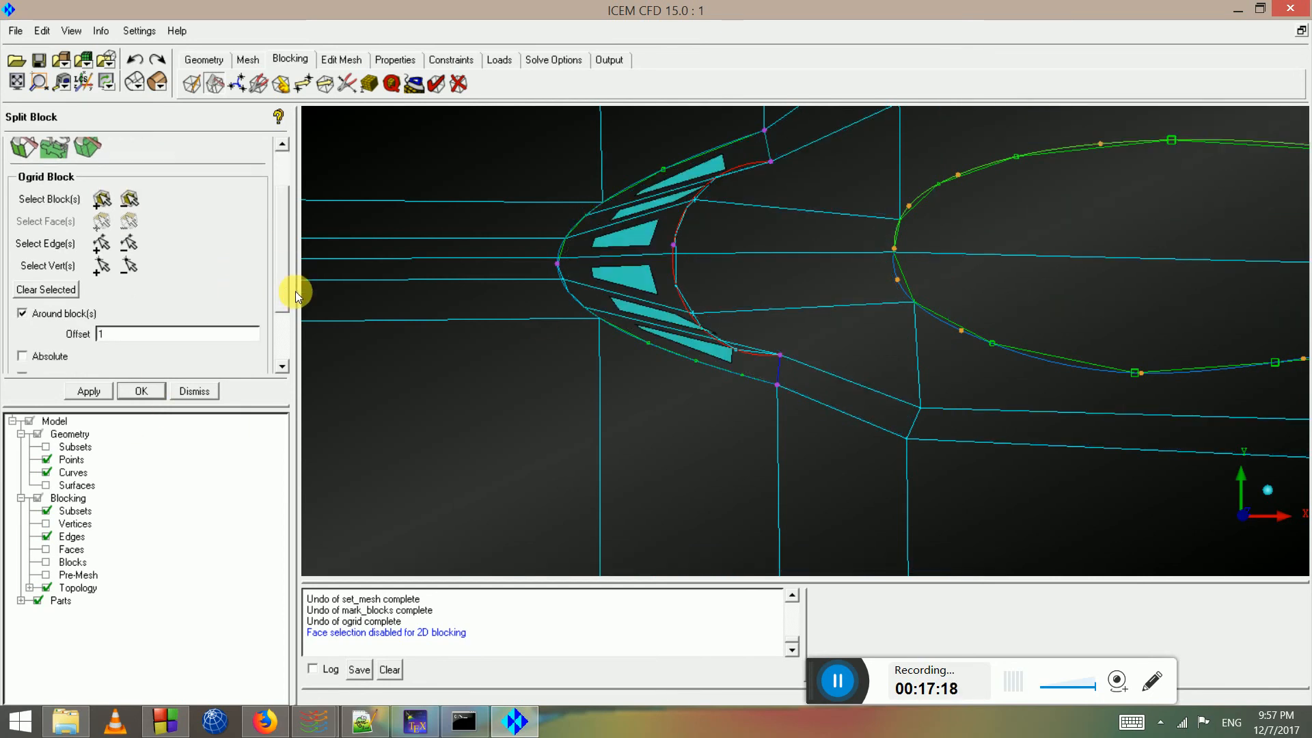
click(90, 390)
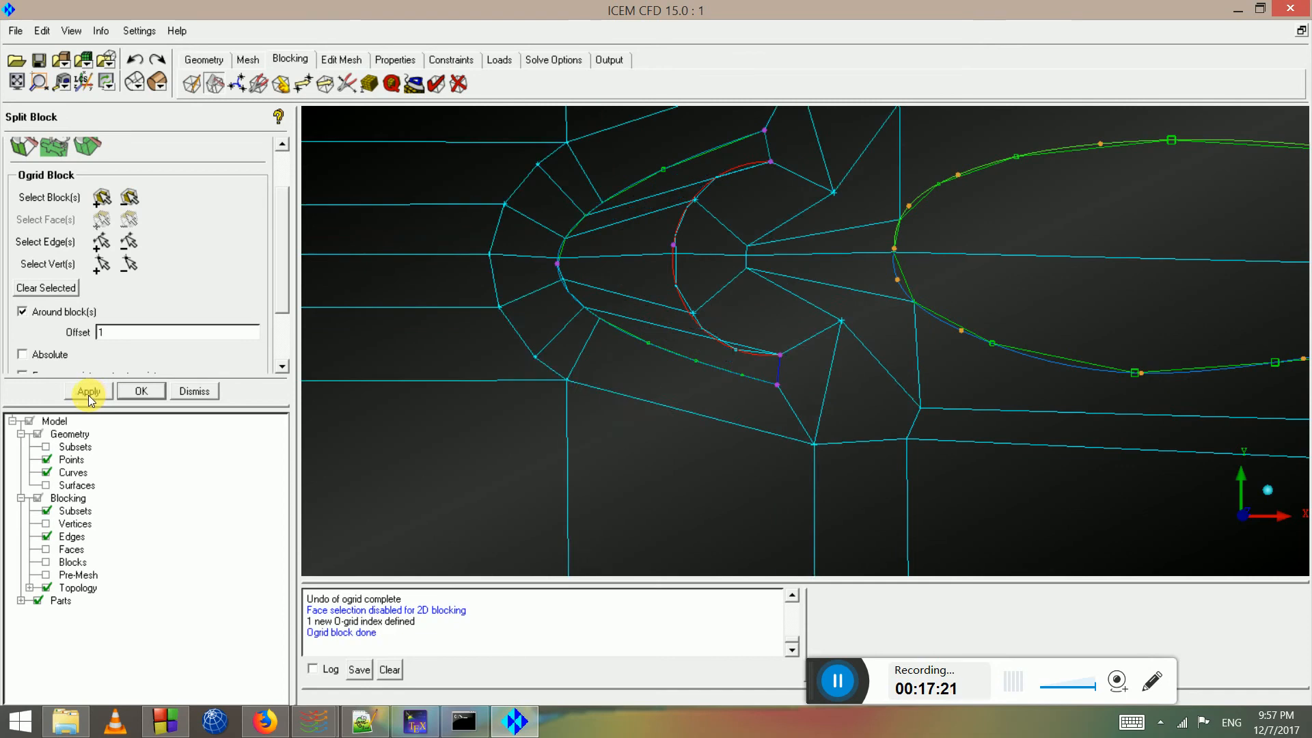
scroll(454, 399, down, 2)
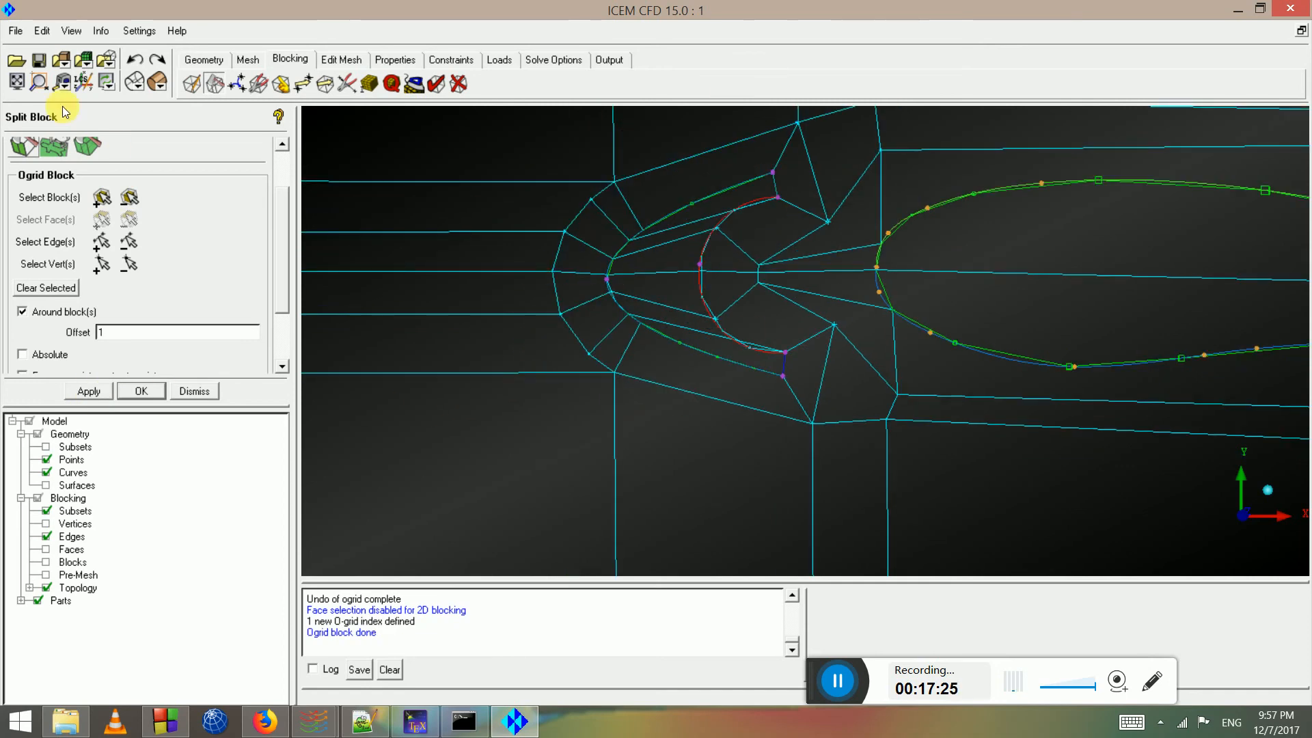
Rescale the O-grid for all visible blocks with offset 0.5, using the radial edge at the slat's lower trailing edge
click(256, 85)
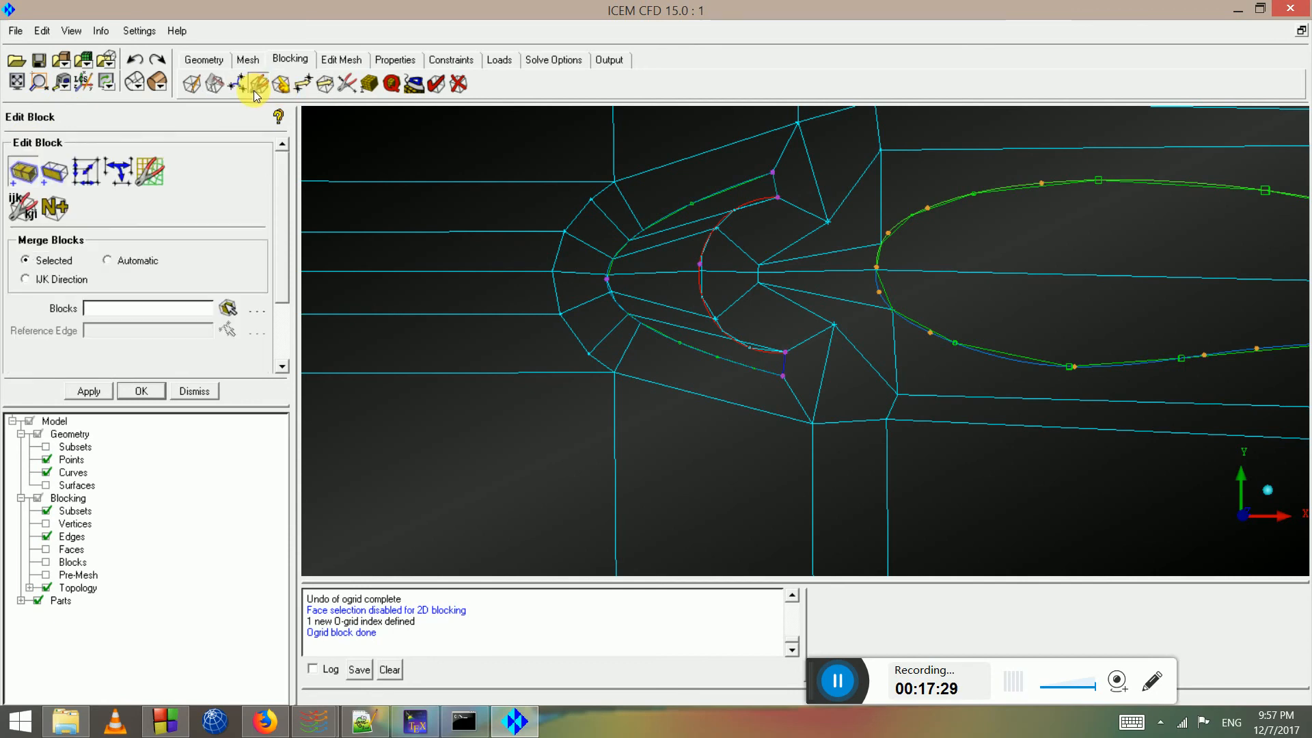
click(82, 186)
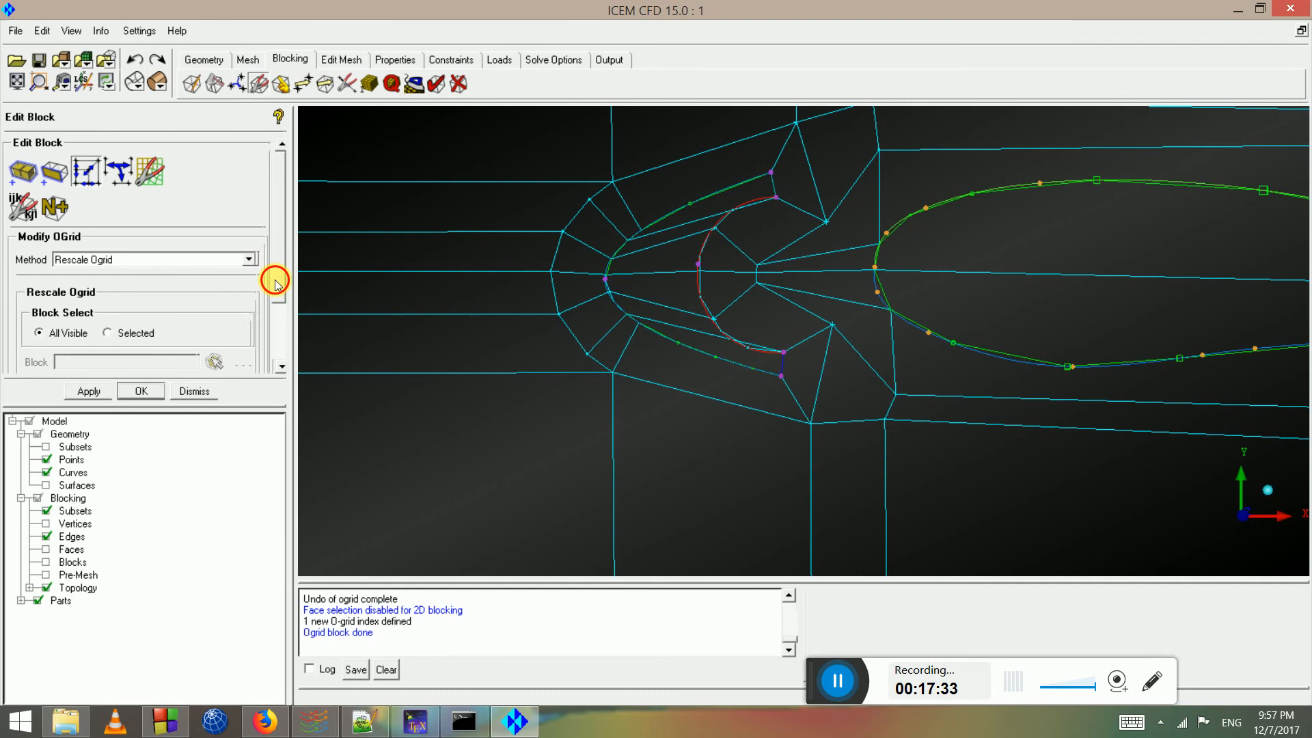
scroll(278, 272, down, 2)
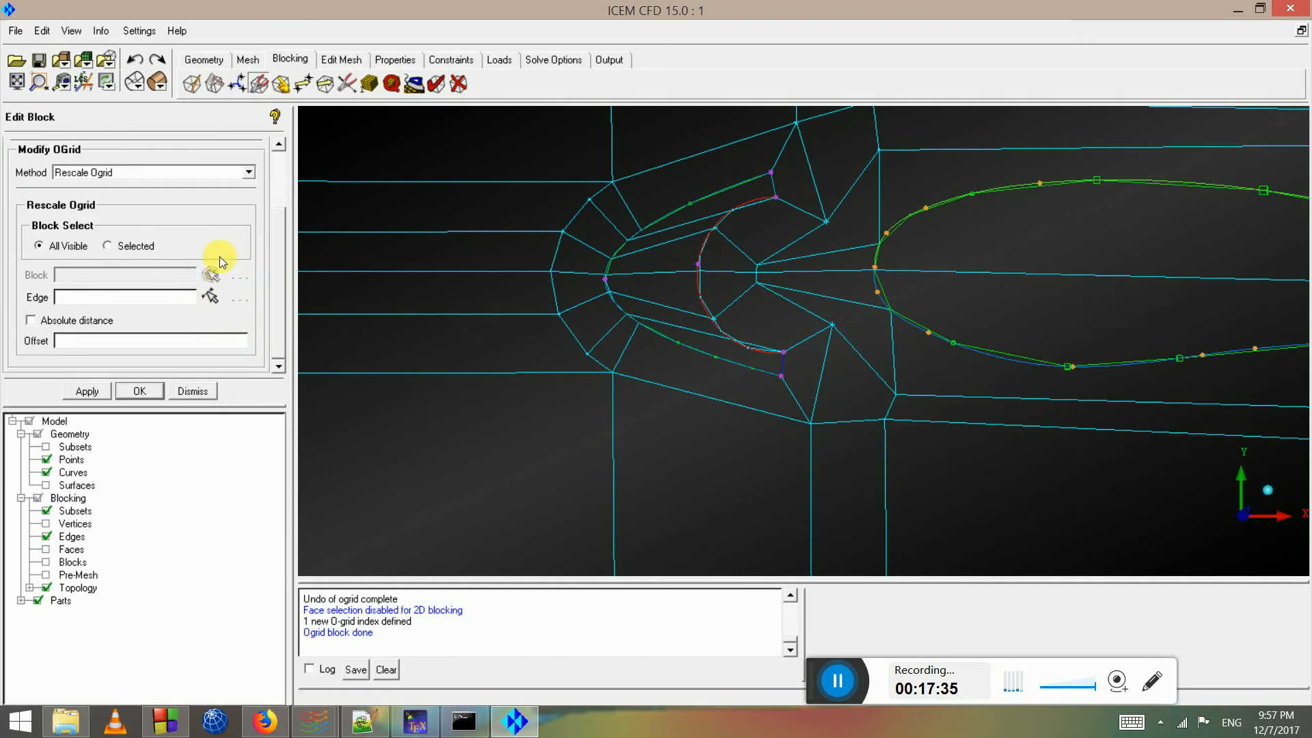
click(125, 249)
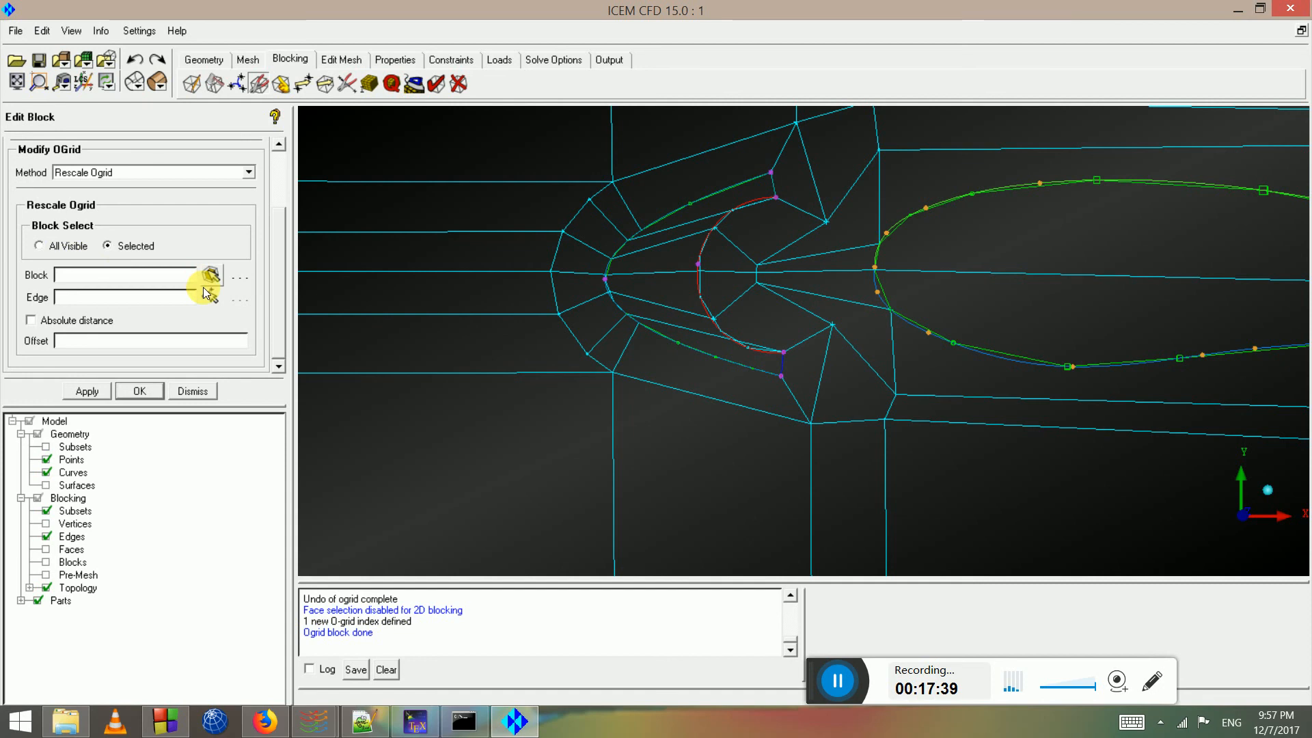
click(57, 248)
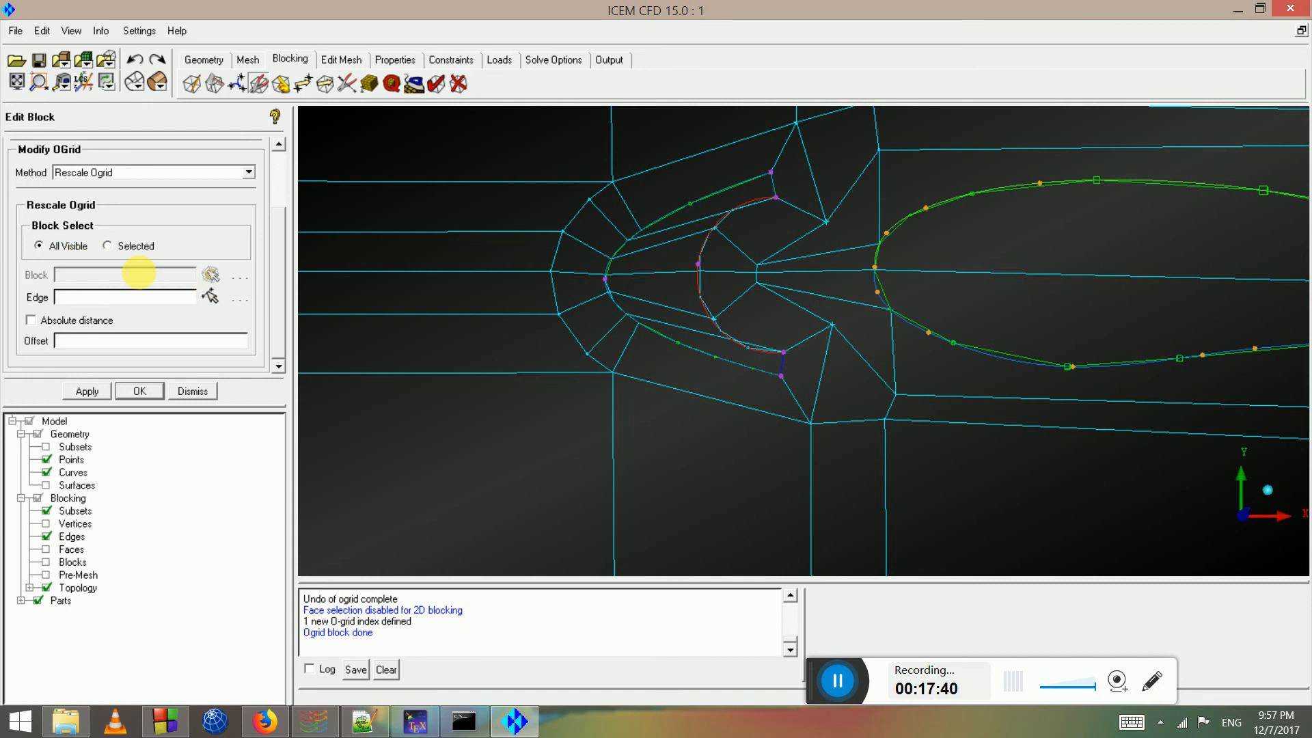
click(212, 300)
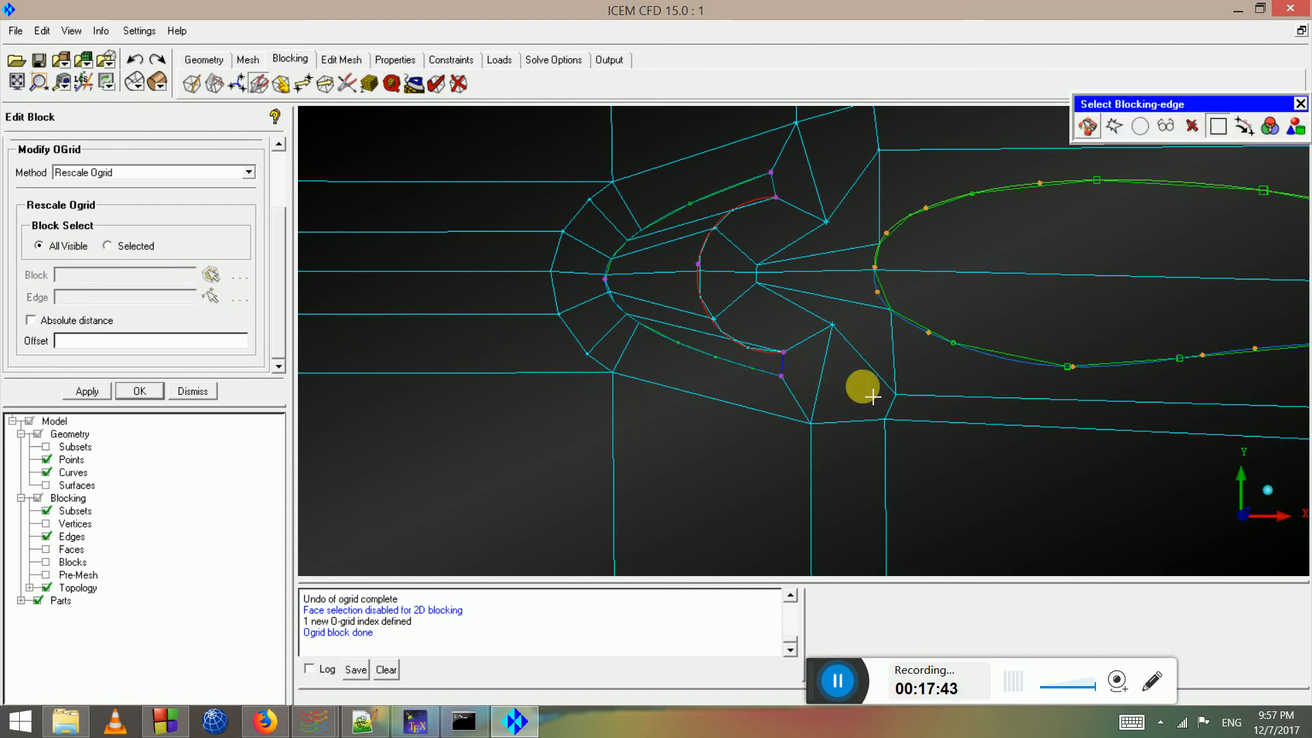
click(797, 401)
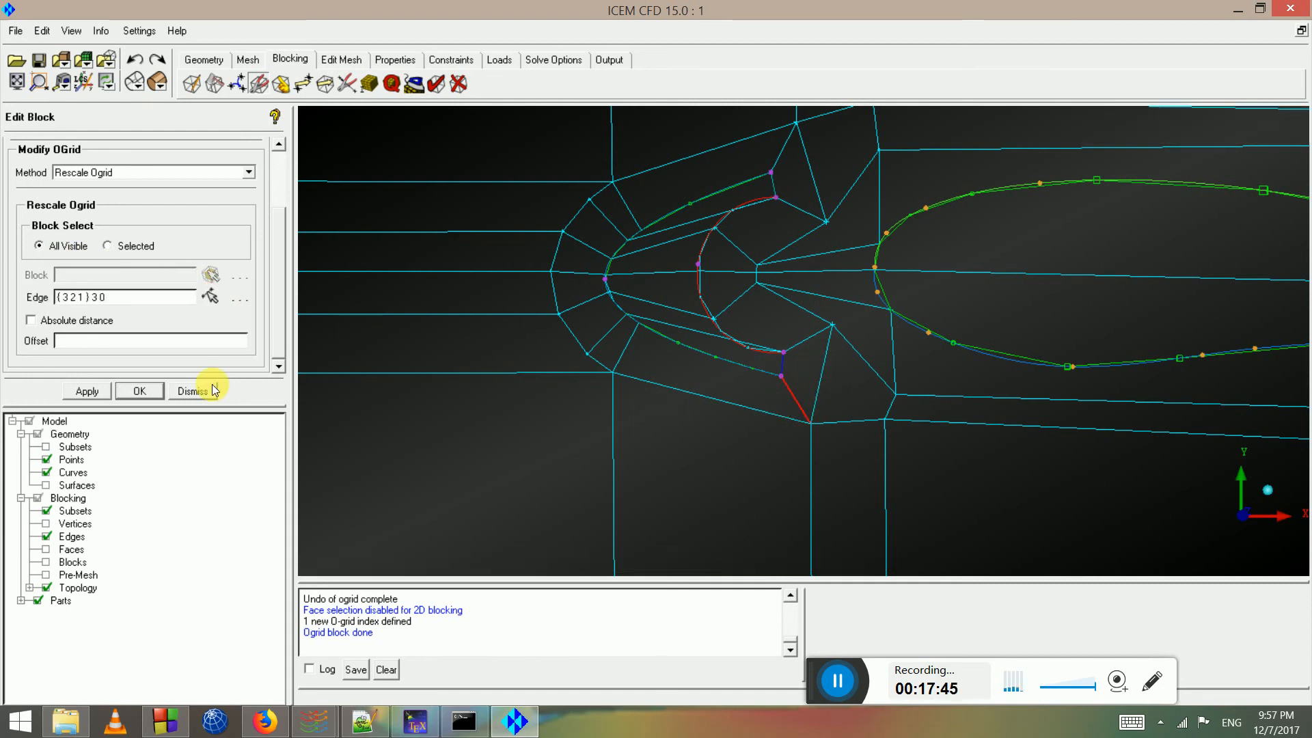
click(85, 342)
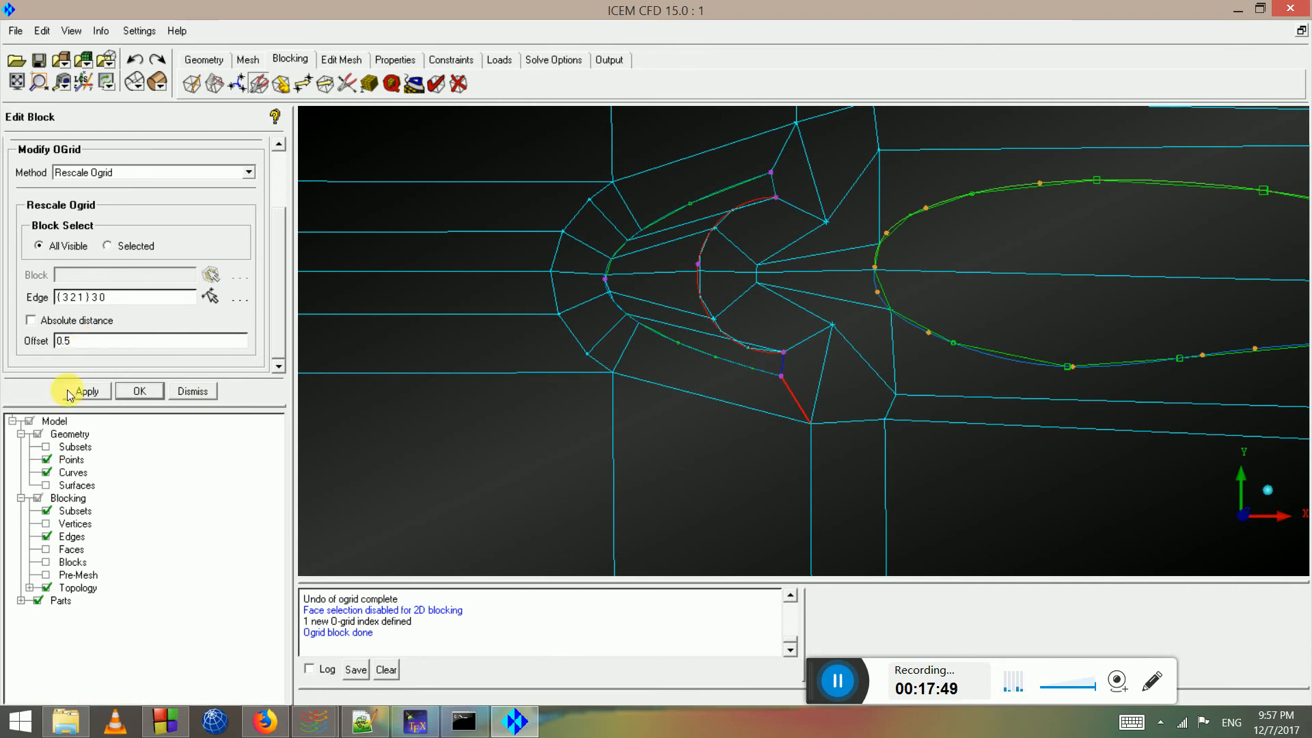
click(85, 390)
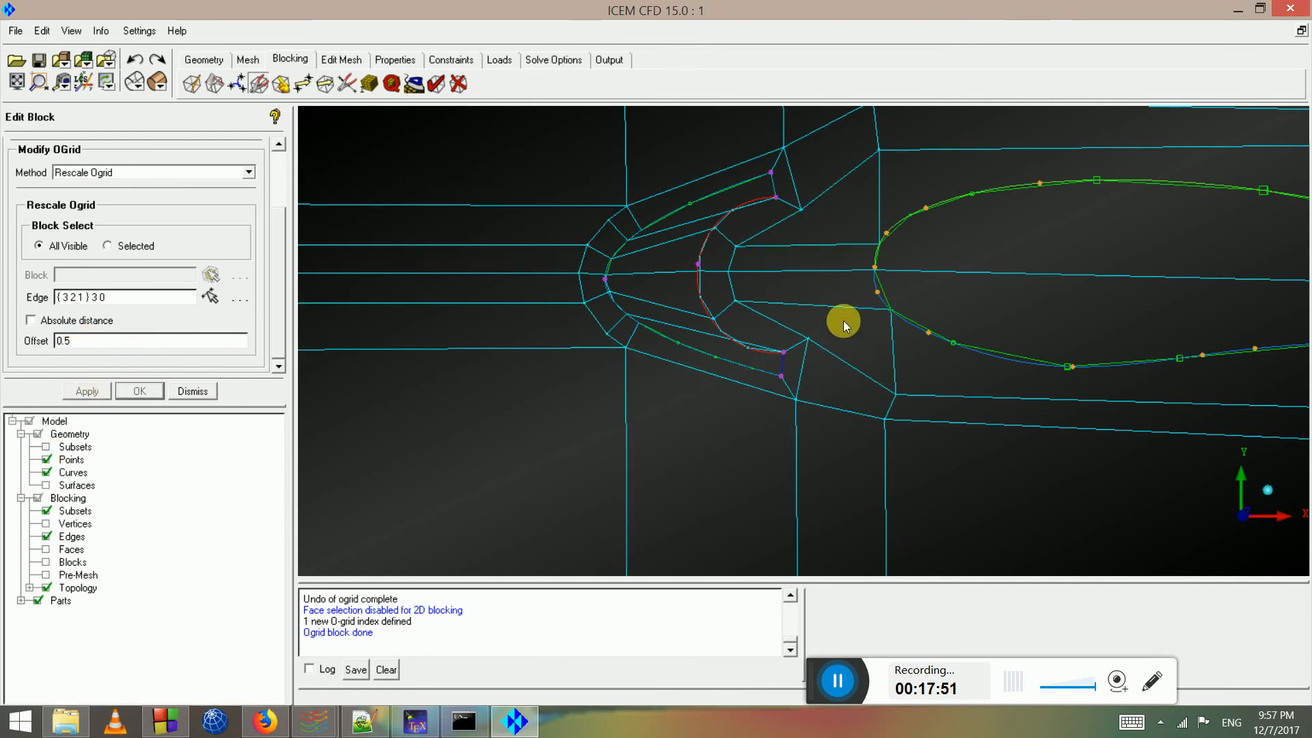
Delete the six blocks inside the front slat without deleting them permanently
scroll(736, 296, up, 1)
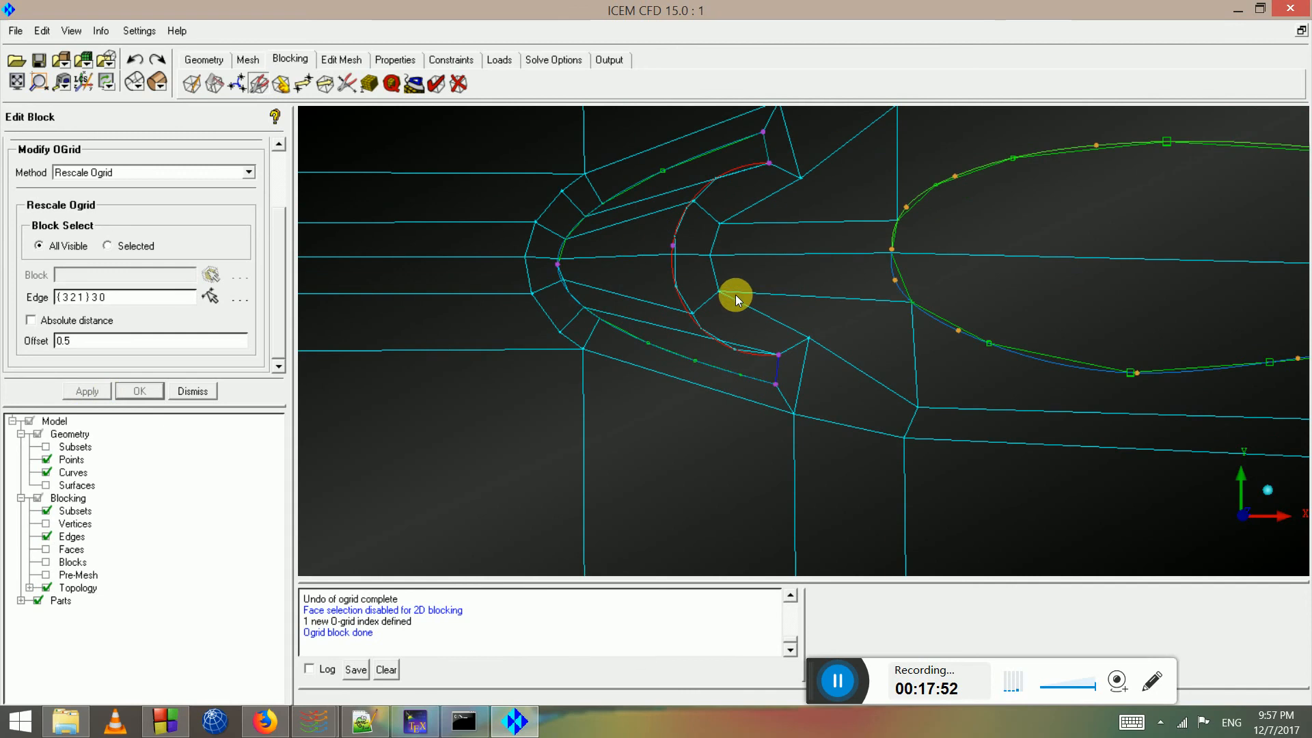
click(458, 83)
click(655, 301)
click(650, 312)
click(644, 238)
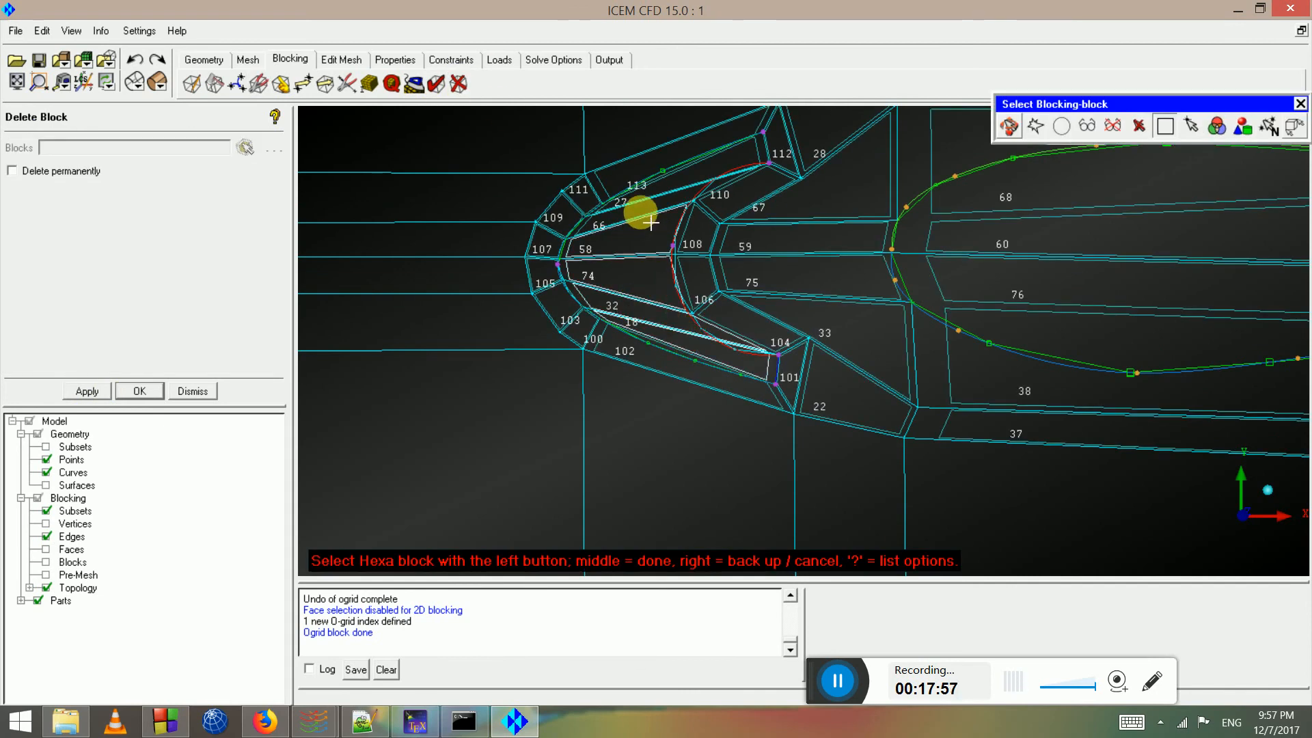
click(687, 189)
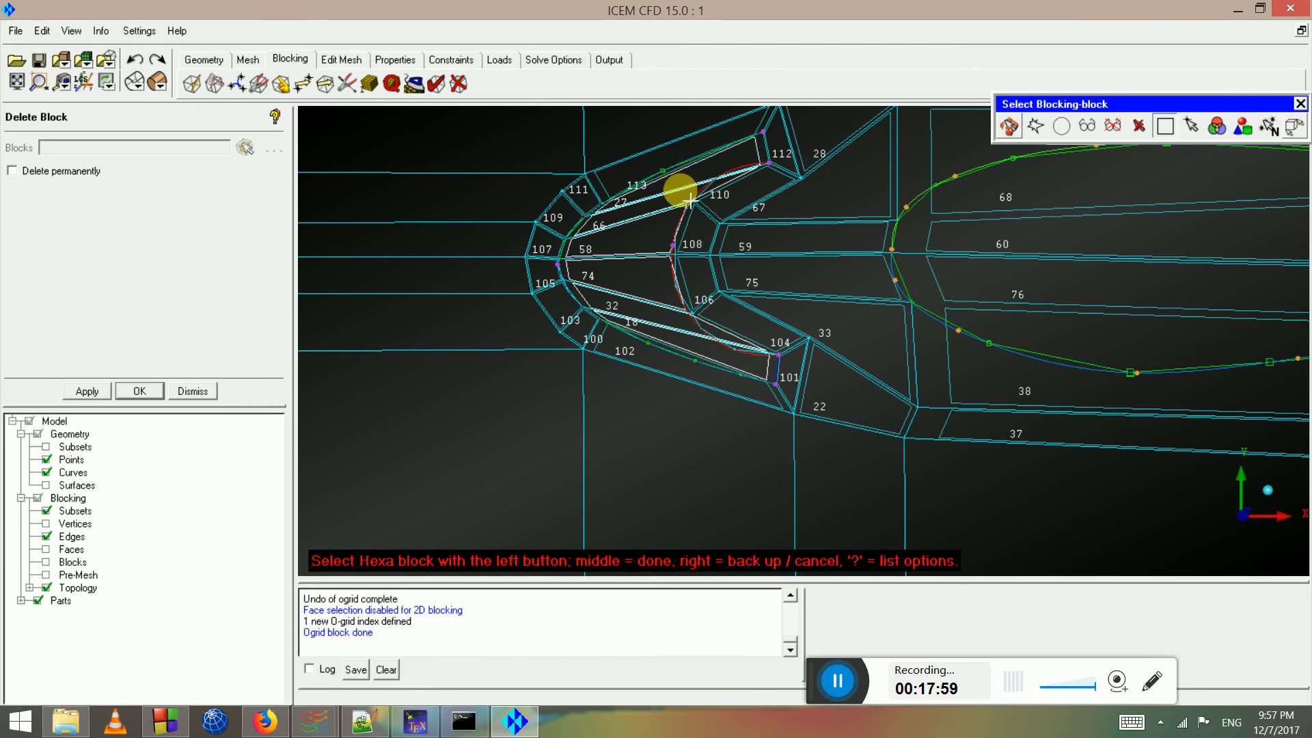
middle_click(667, 240)
middle_click(682, 262)
scroll(694, 255, down, 3)
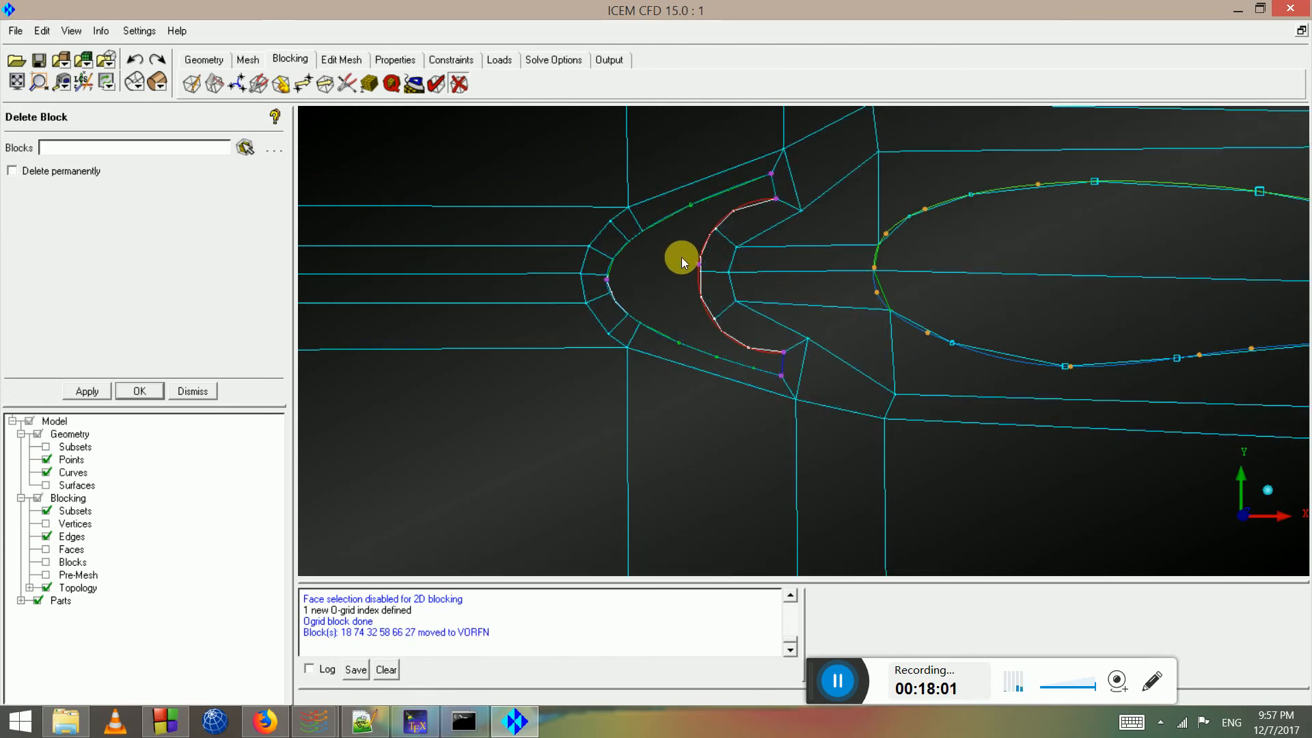
Select the two long blocks inside the main airfoil element for an O-grid split
scroll(694, 256, up, 2)
middle_drag(759, 274, 556, 229)
scroll(678, 321, up, 2)
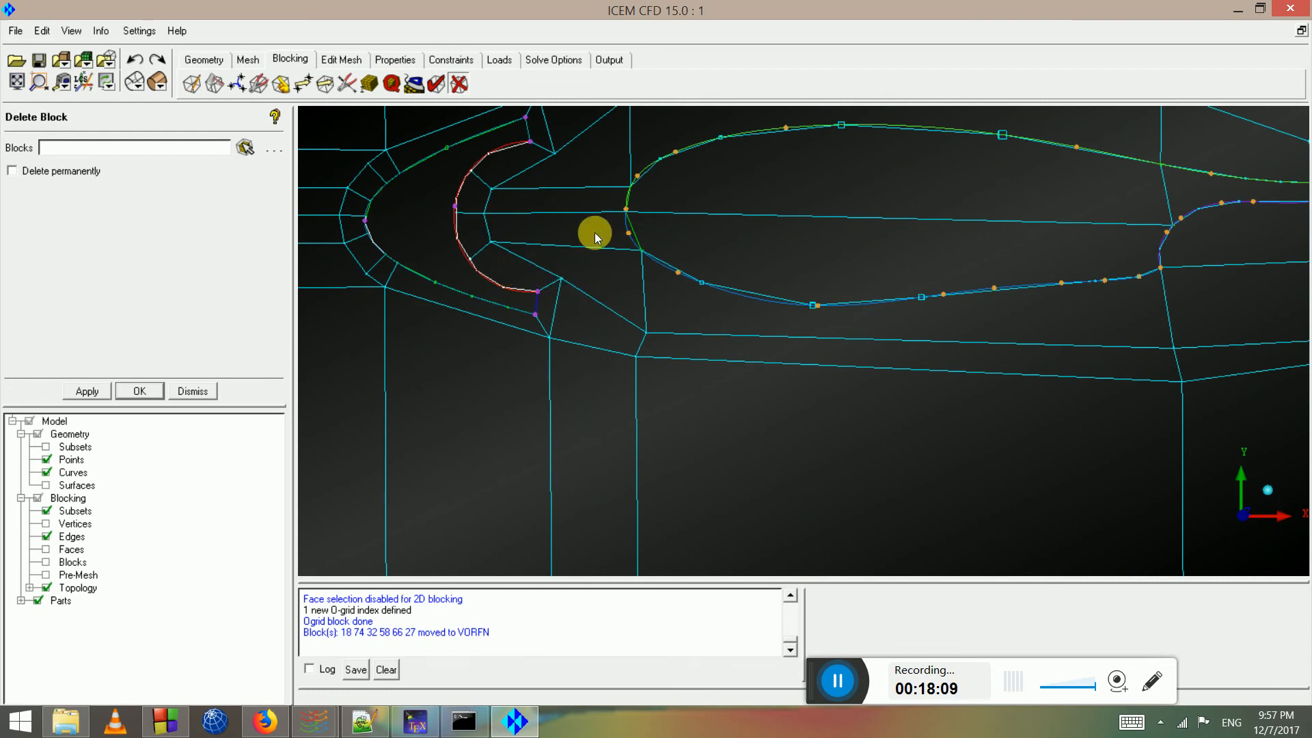
right_drag(691, 242, 664, 310)
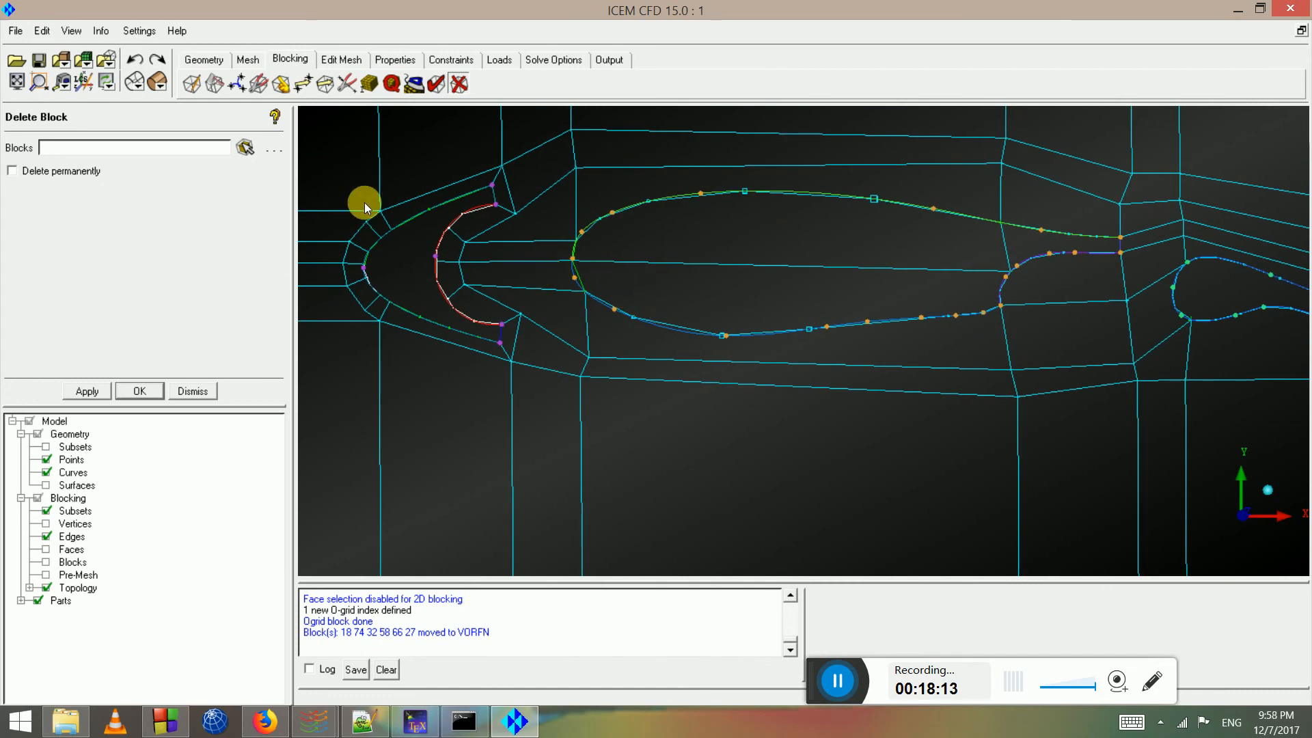
click(217, 84)
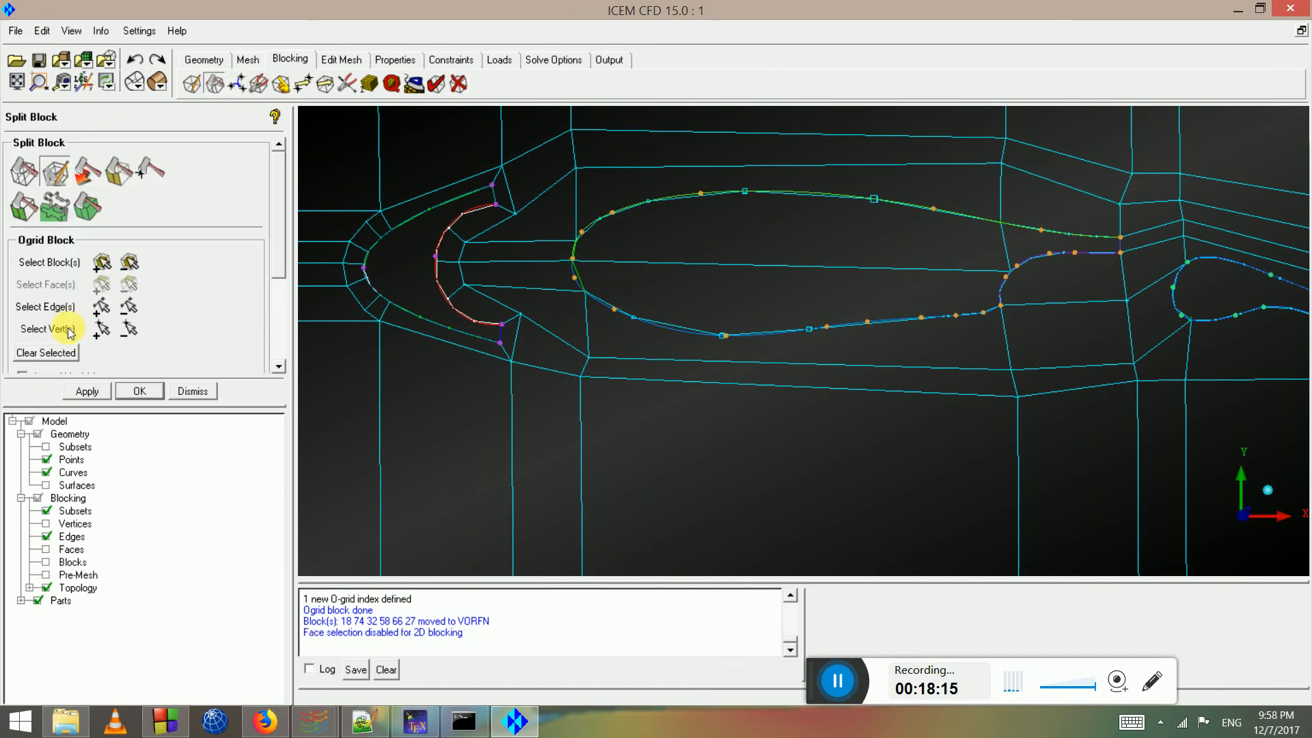
click(102, 262)
click(719, 304)
right_click(721, 305)
scroll(693, 222, up, 1)
scroll(656, 243, up, 1)
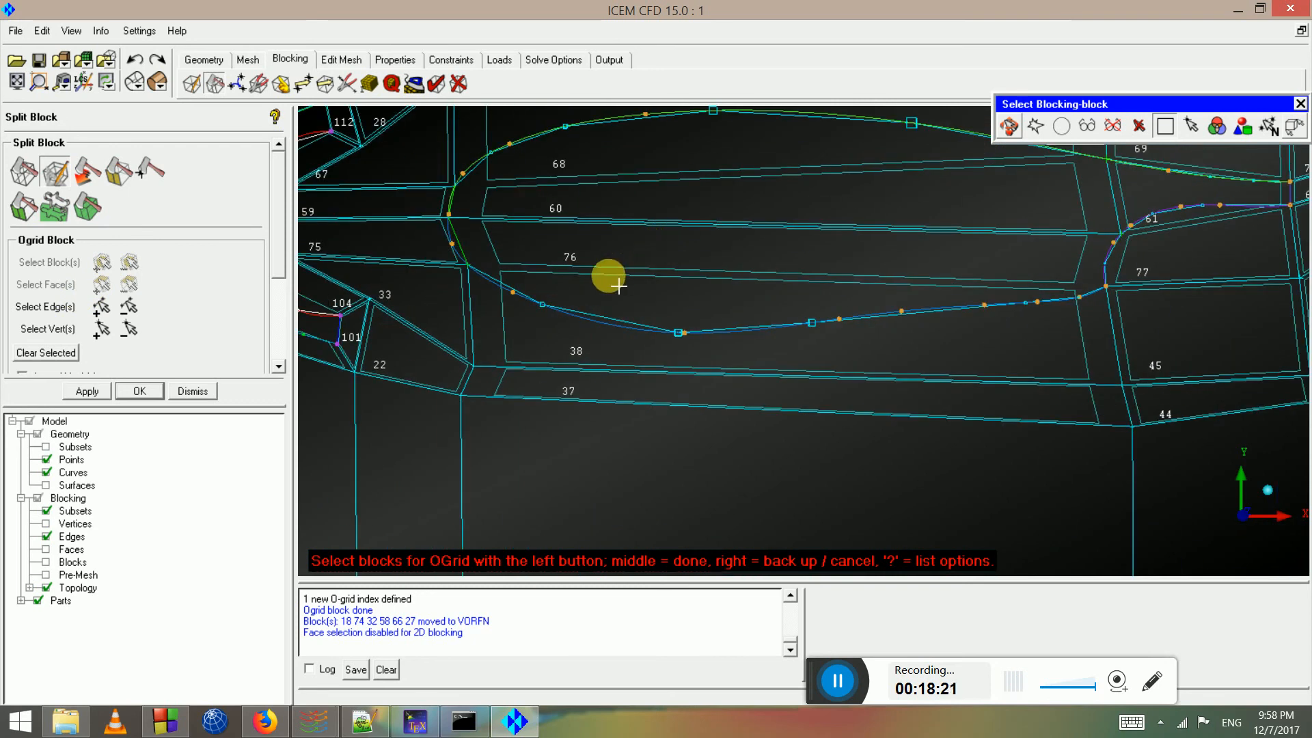
right_click(576, 279)
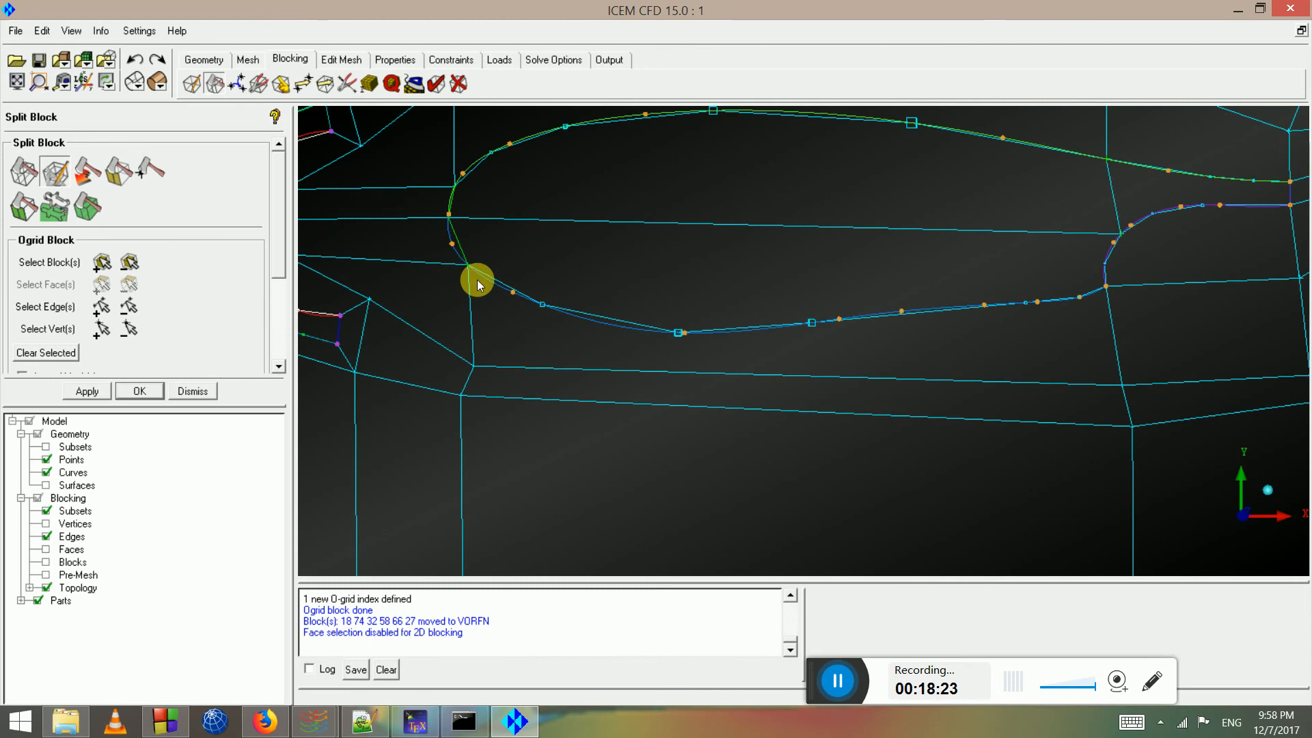
click(102, 264)
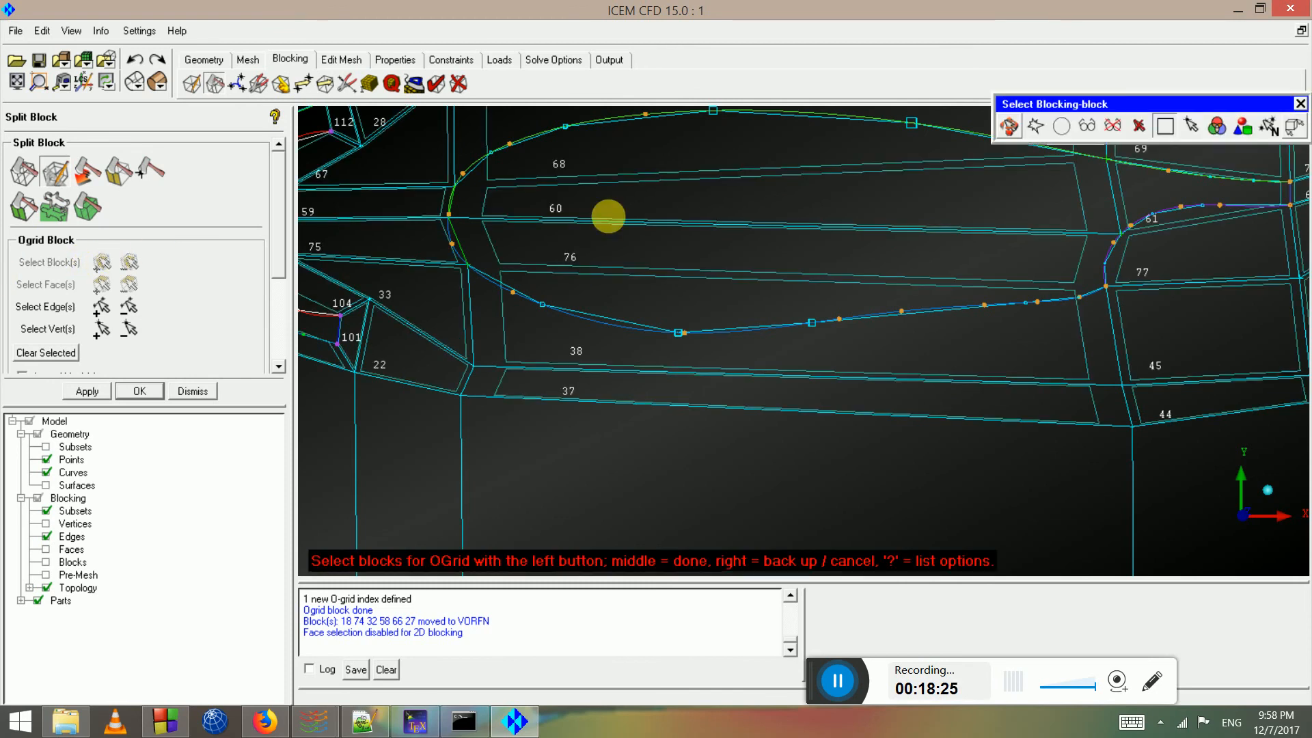
click(687, 235)
click(688, 240)
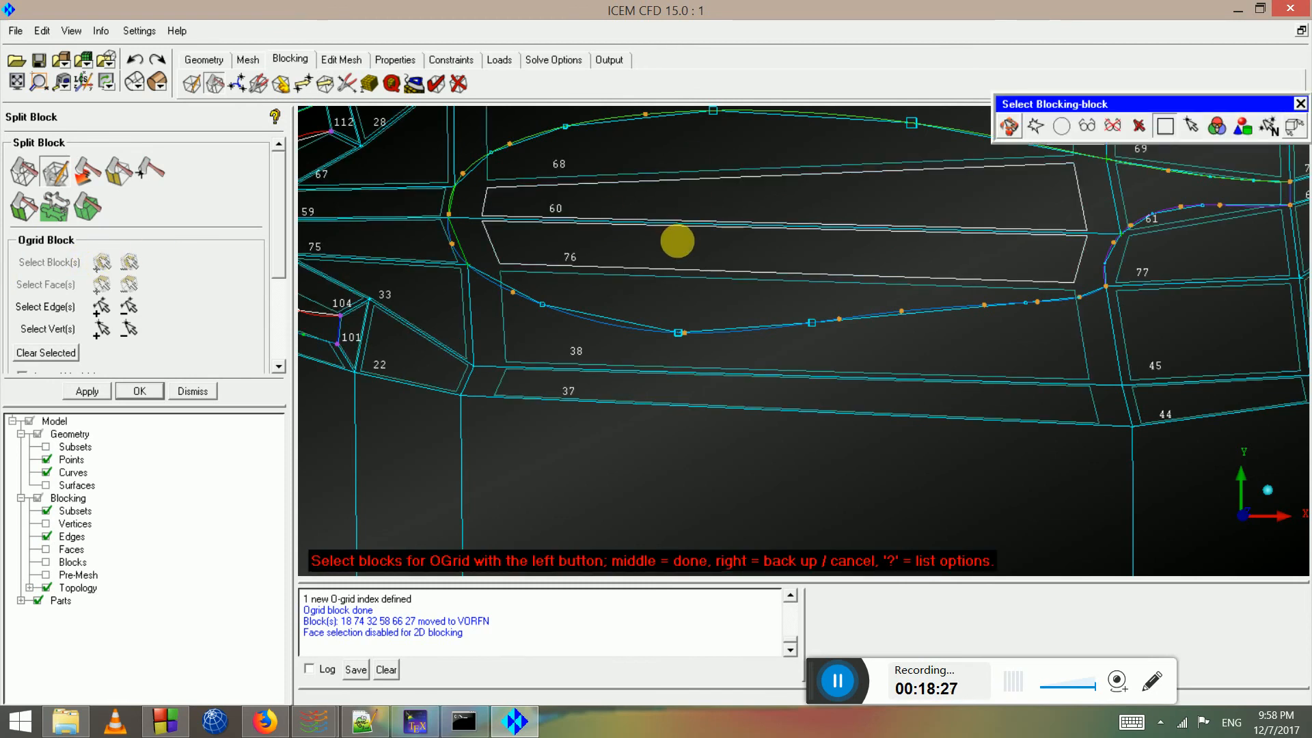
middle_click(680, 242)
scroll(690, 250, down, 2)
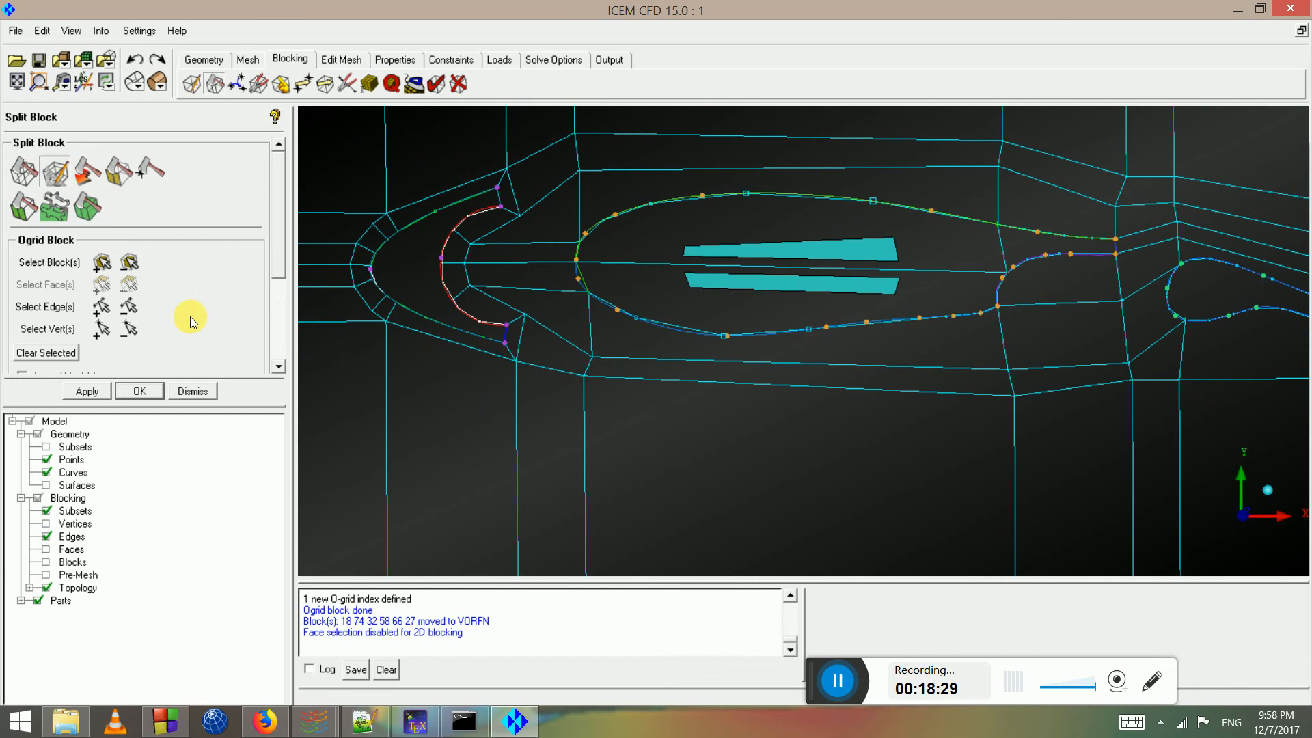
Try to create an O-grid around the two selected main-element blocks with offset 0.5 and inspect its trailing edge
drag(272, 260, 278, 287)
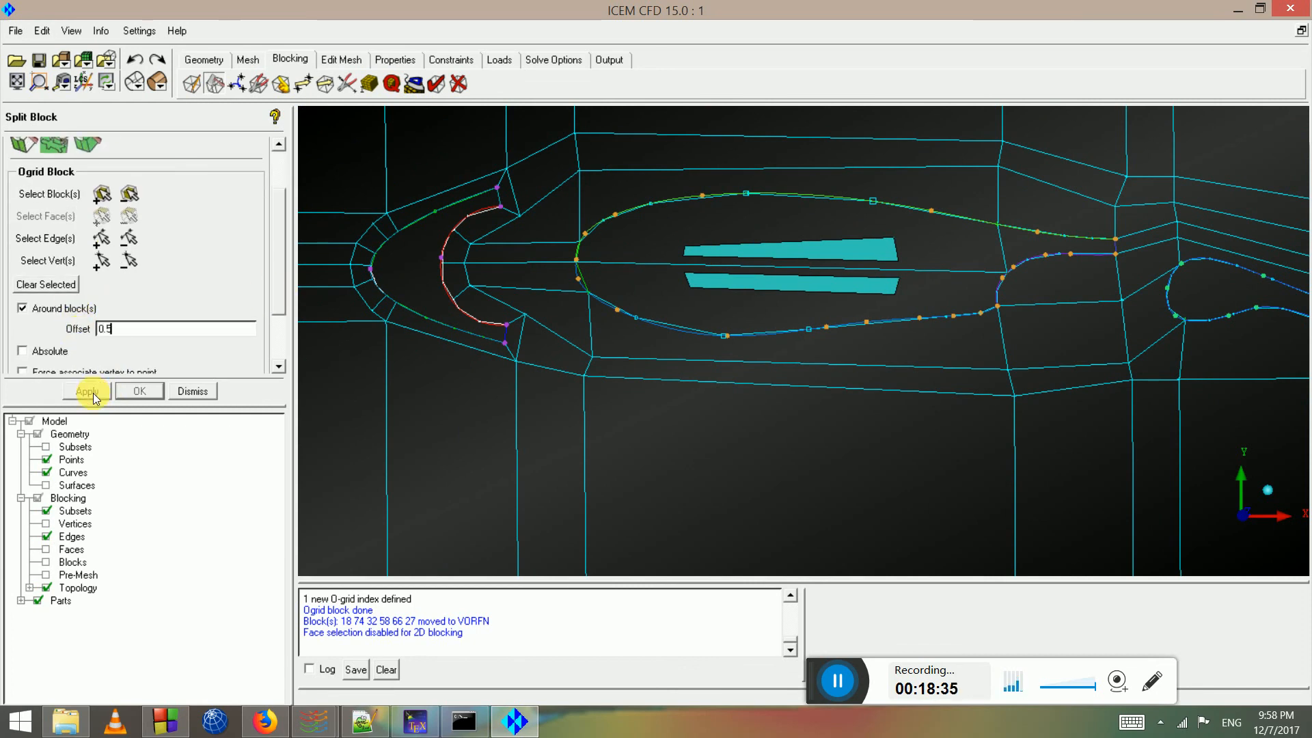
scroll(823, 357, down, 1)
middle_drag(902, 281, 693, 274)
scroll(822, 249, up, 3)
middle_drag(811, 263, 748, 319)
scroll(731, 273, up, 1)
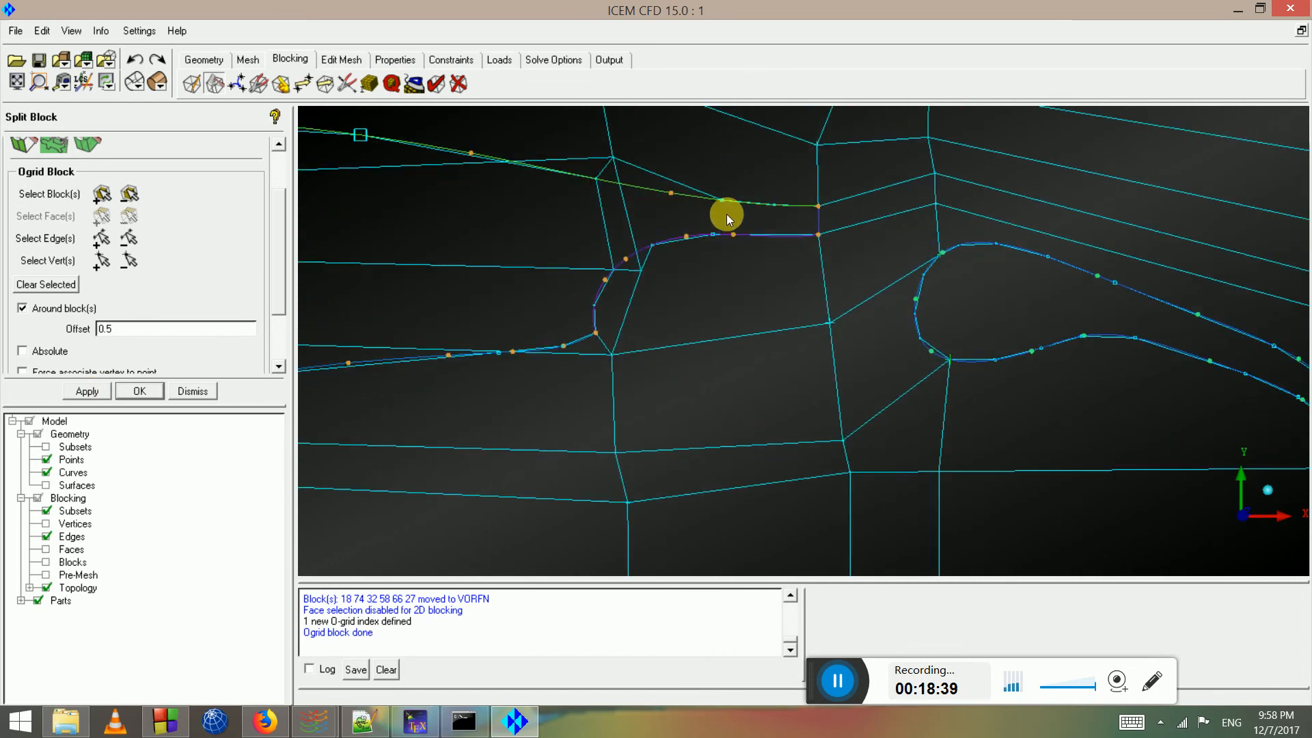
Undo the main element's O-grid and add the block inside its thin upper trailing edge to the O-grid selection
click(134, 63)
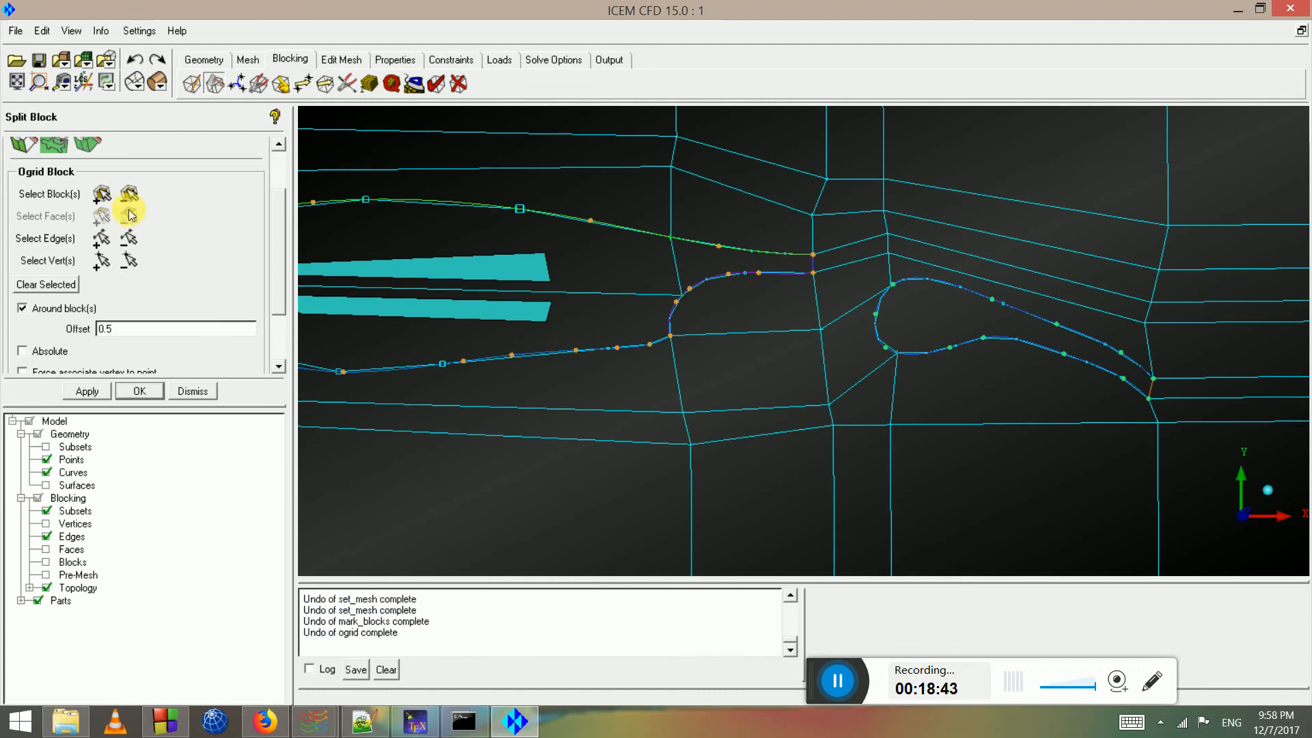
click(103, 194)
click(711, 268)
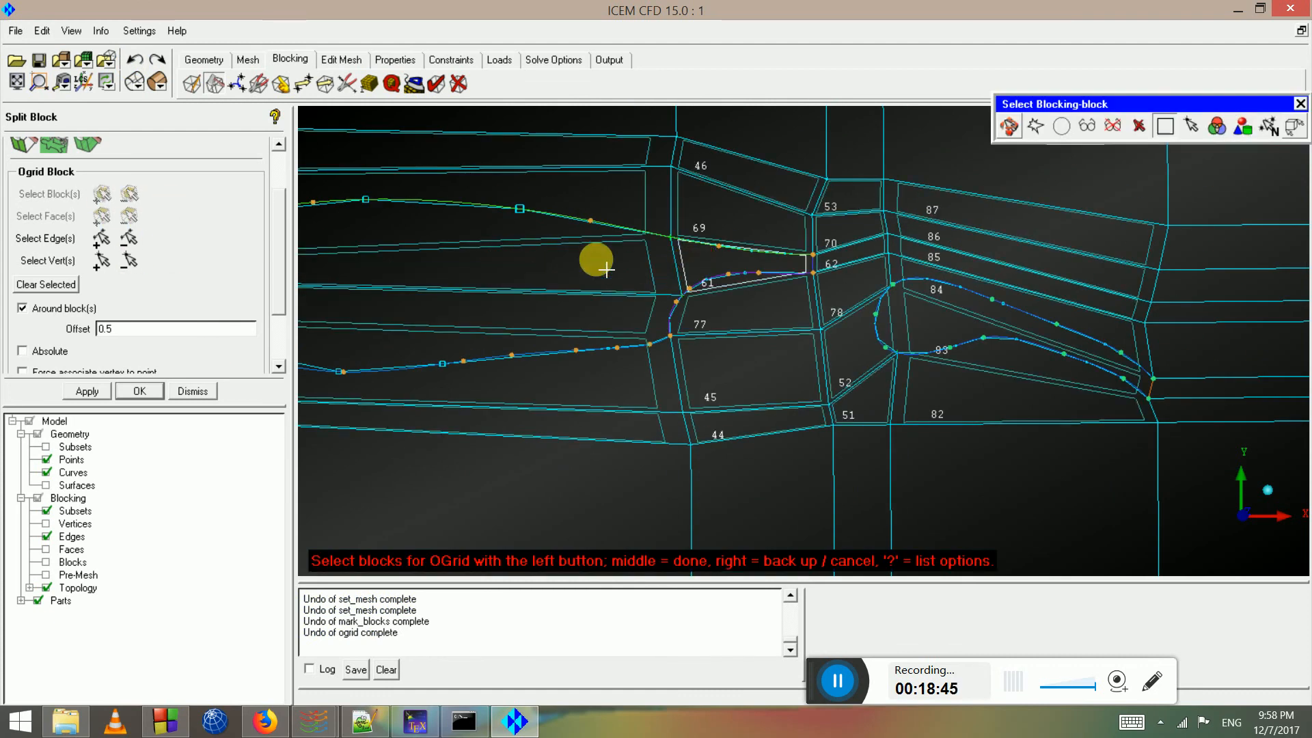
middle_click(679, 322)
scroll(666, 359, down, 2)
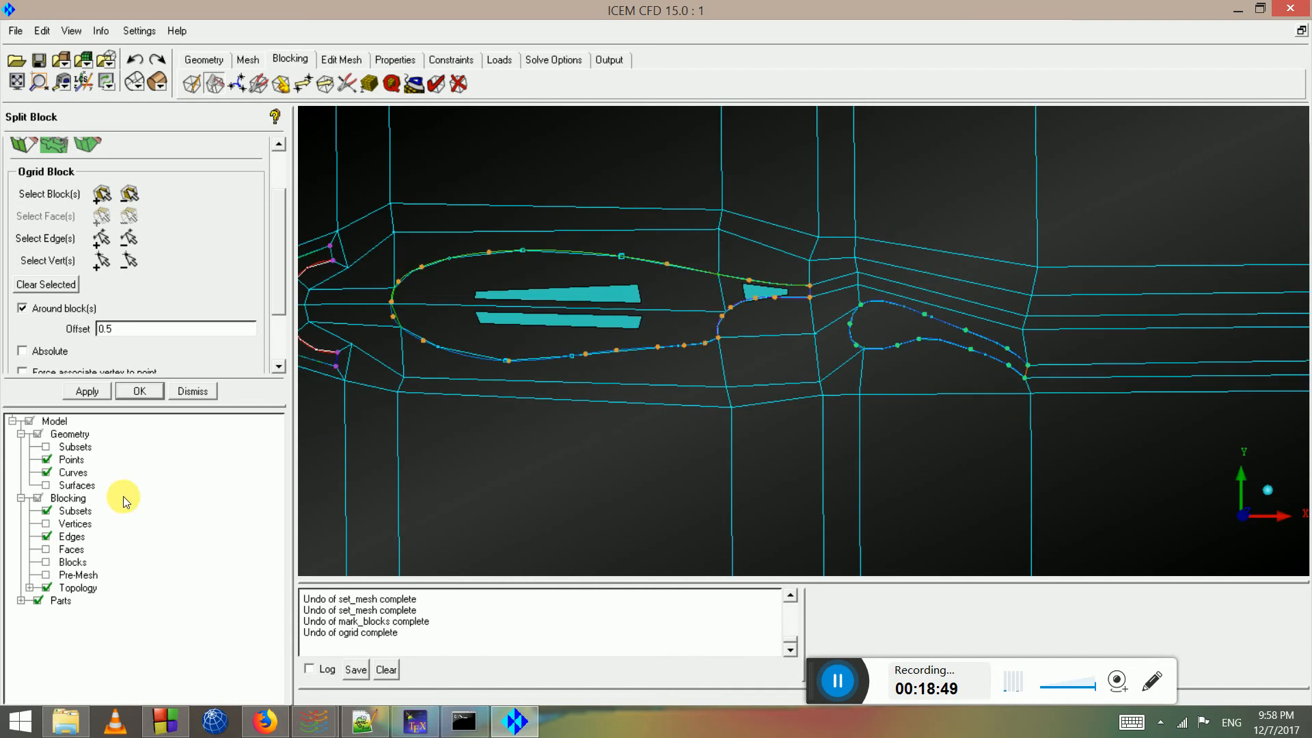
Create an O-grid around the three selected main-element blocks with offset 0.5
click(87, 393)
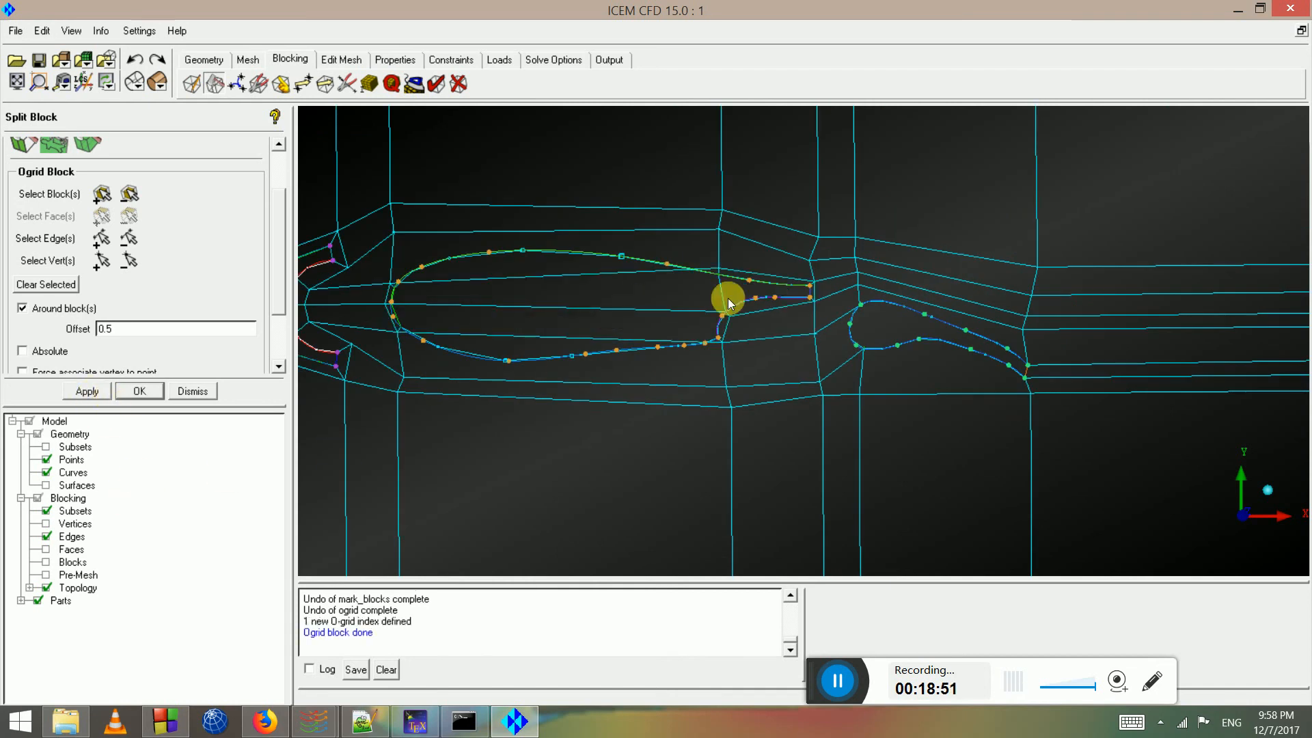
scroll(834, 293, up, 3)
scroll(832, 292, up, 3)
Create an O-grid with offset 0.5 around the block inside the rear flap
middle_drag(799, 301, 477, 321)
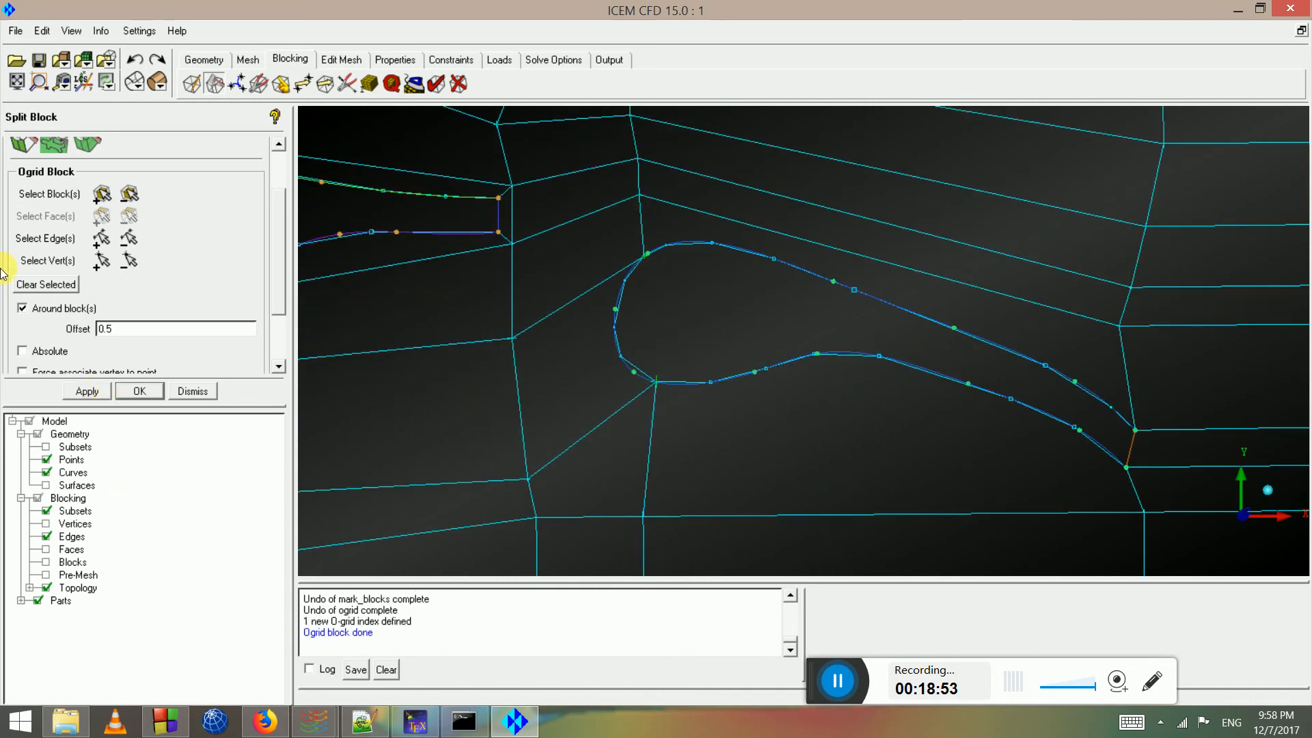
click(102, 191)
click(742, 343)
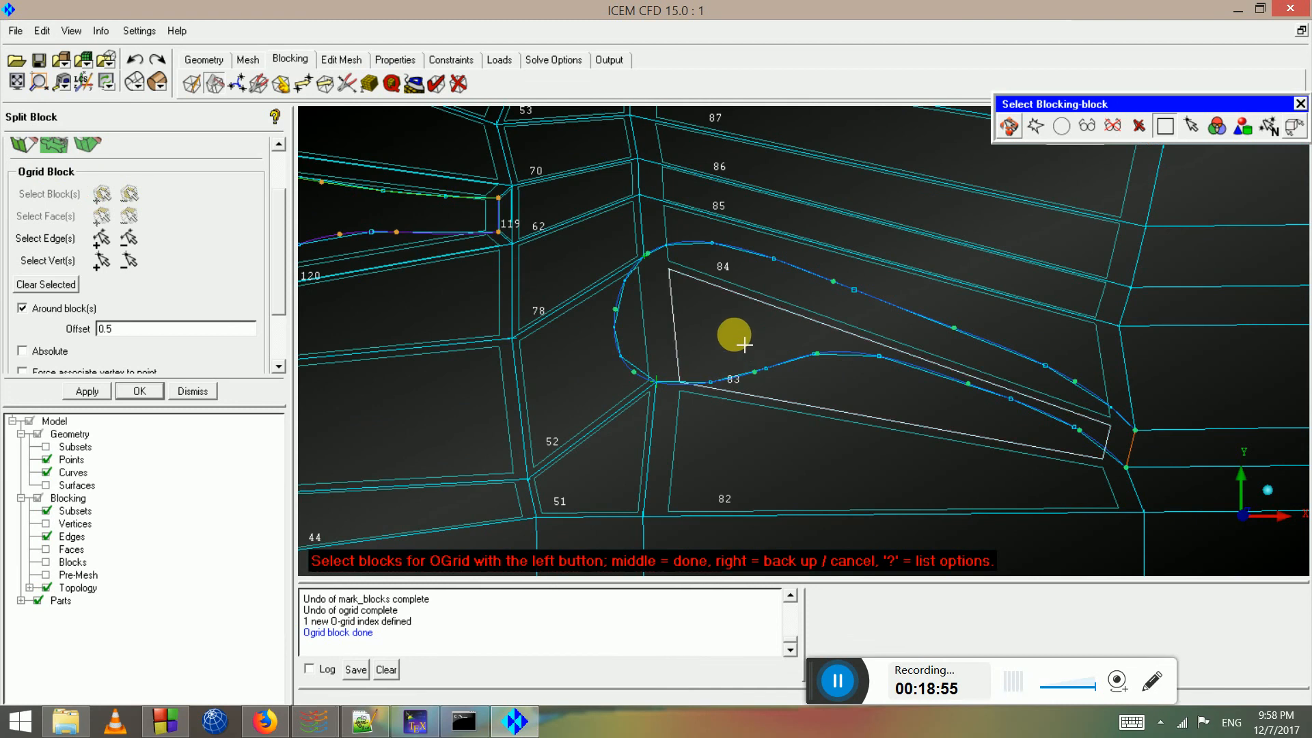
middle_click(649, 366)
click(87, 391)
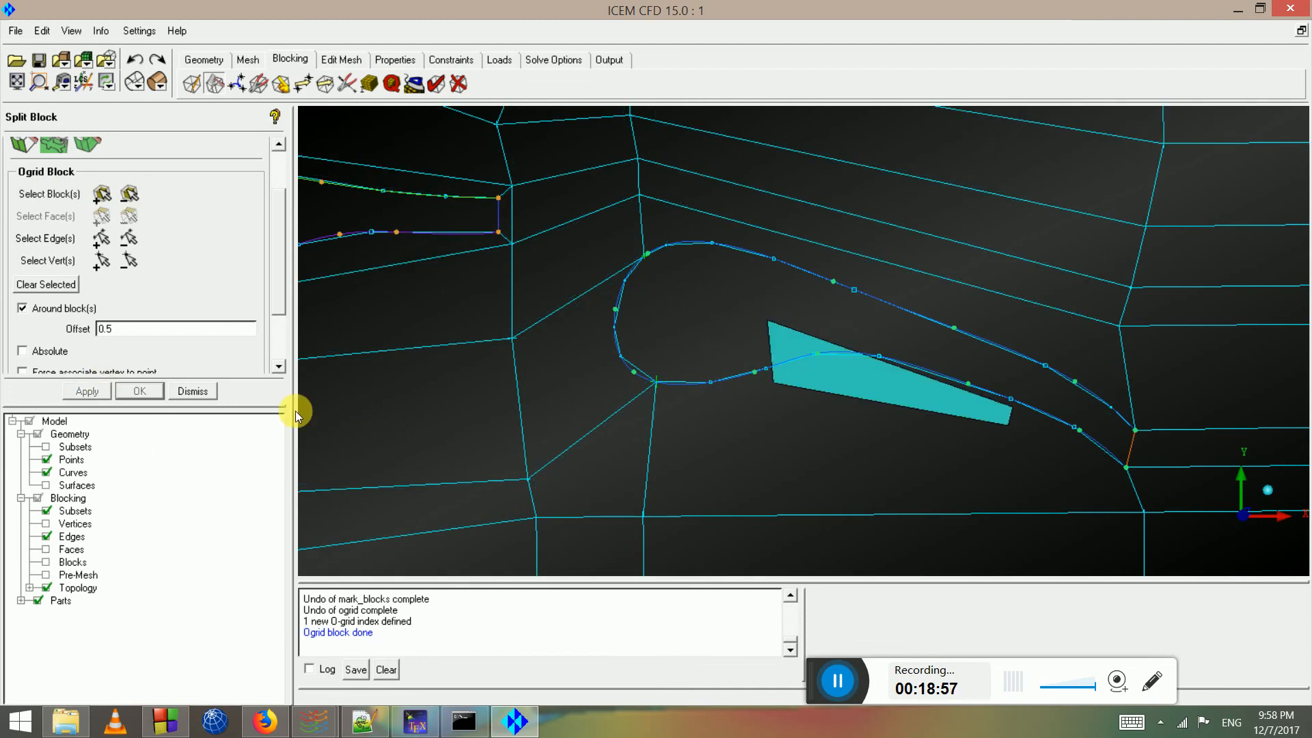
scroll(623, 429, down, 2)
scroll(678, 387, up, 2)
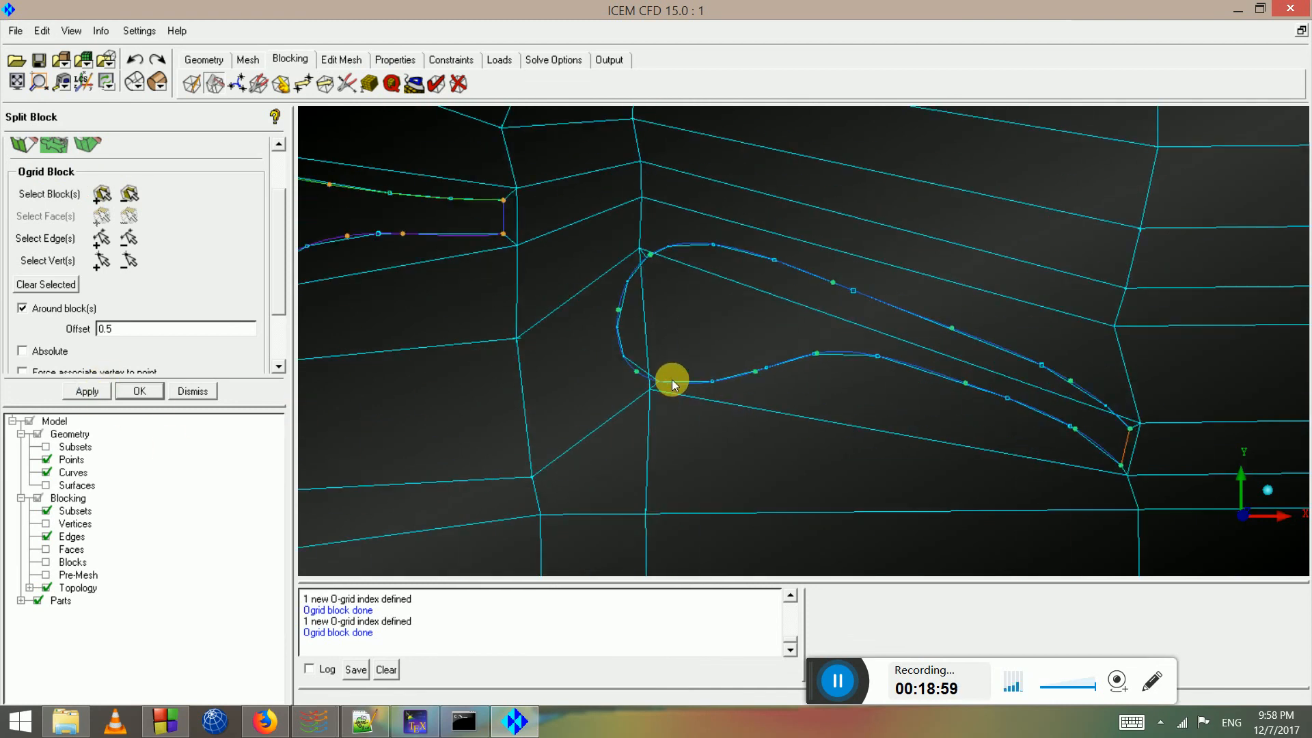
Delete the two long blocks inside the main airfoil element without deleting them permanently
scroll(654, 366, down, 5)
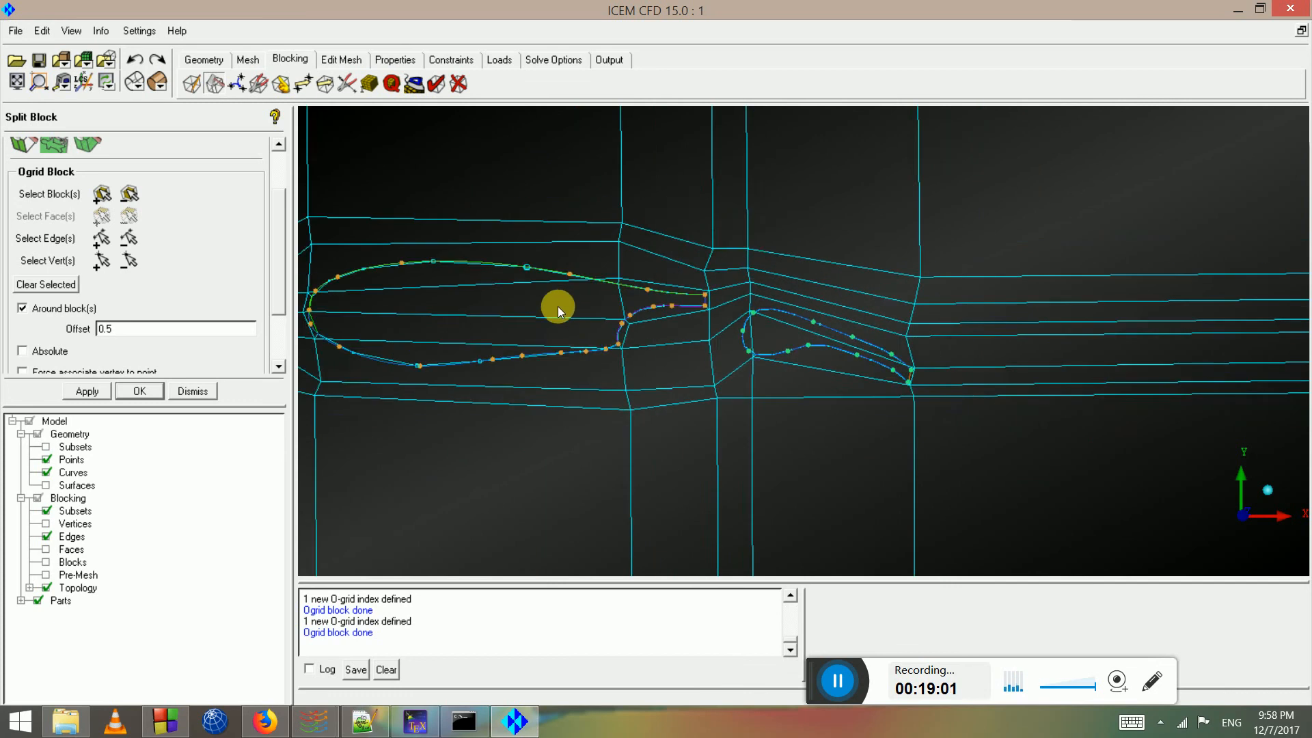
scroll(679, 319, up, 5)
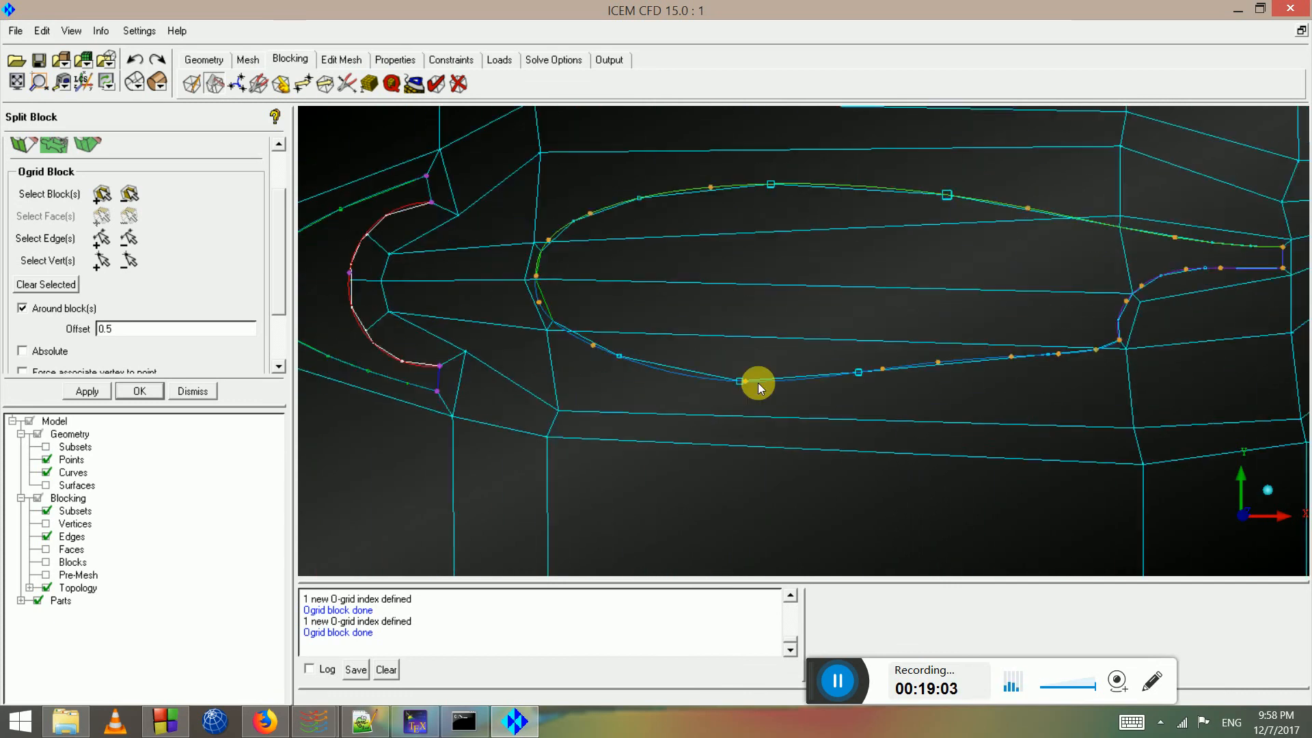
scroll(652, 326, up, 1)
click(457, 85)
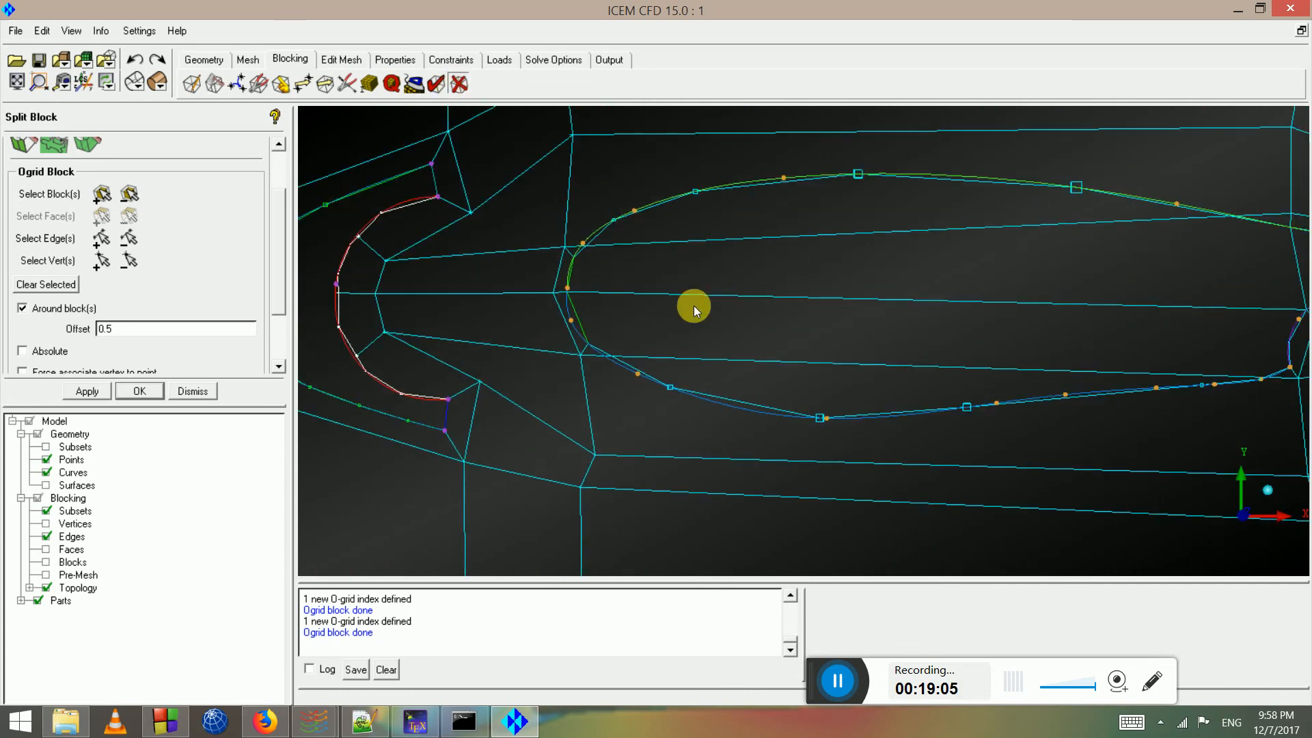
click(754, 285)
middle_click(755, 289)
scroll(755, 294, down, 2)
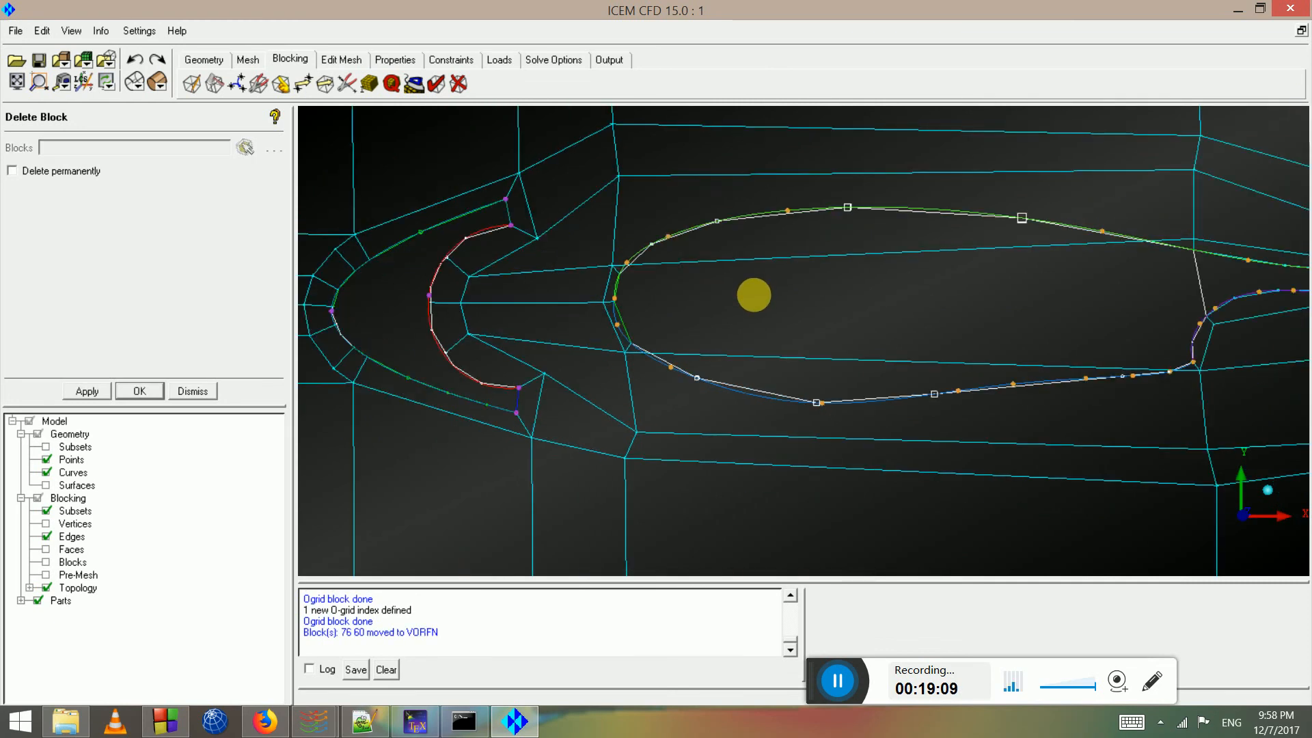
middle_click(882, 354)
Delete the remaining block inside the main element's thin upper trailing edge without permanent deletion
scroll(858, 318, down, 2)
middle_drag(1012, 346, 749, 318)
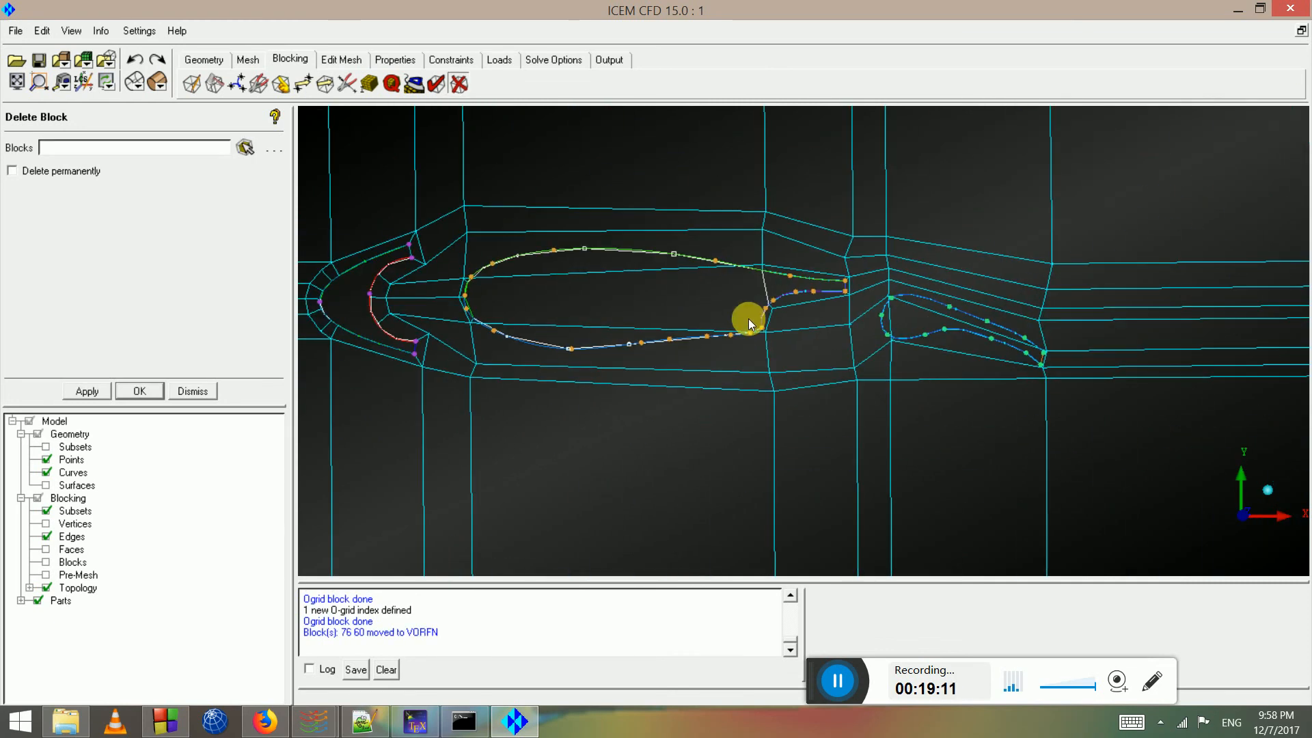
click(245, 148)
scroll(852, 351, up, 2)
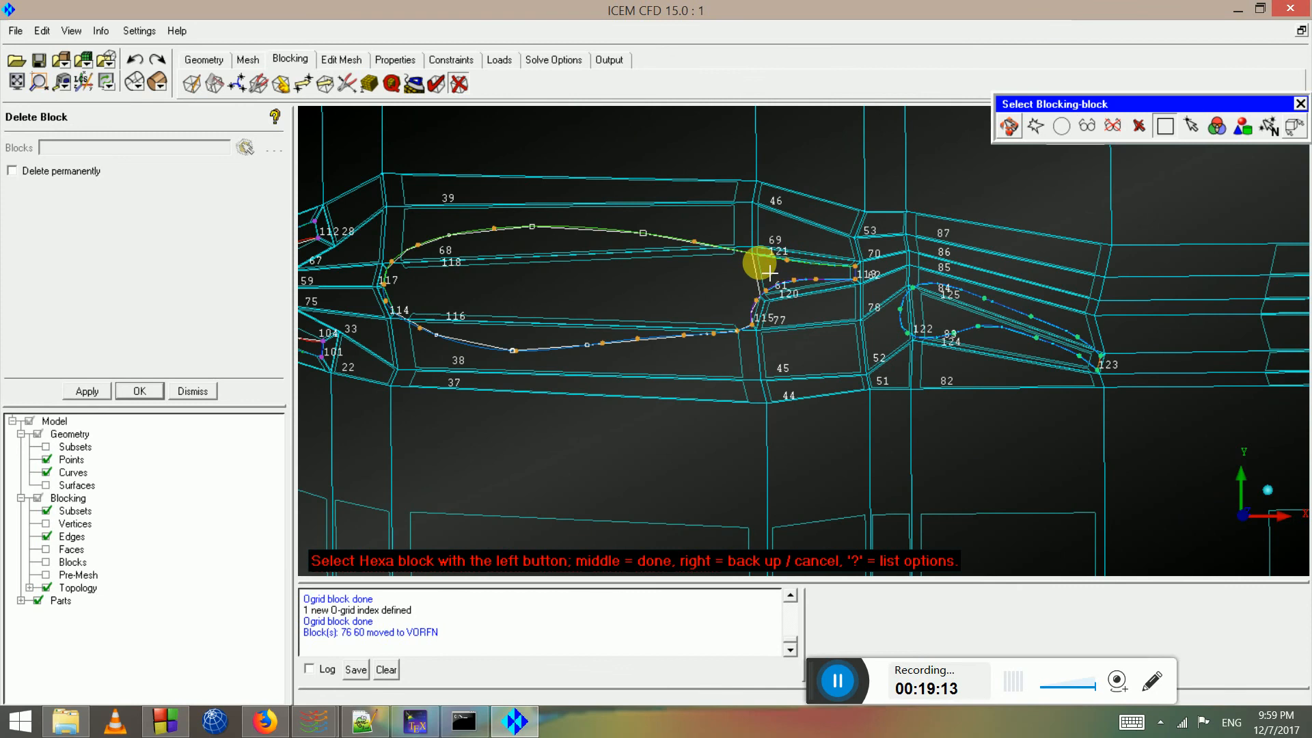
click(762, 265)
middle_click(826, 305)
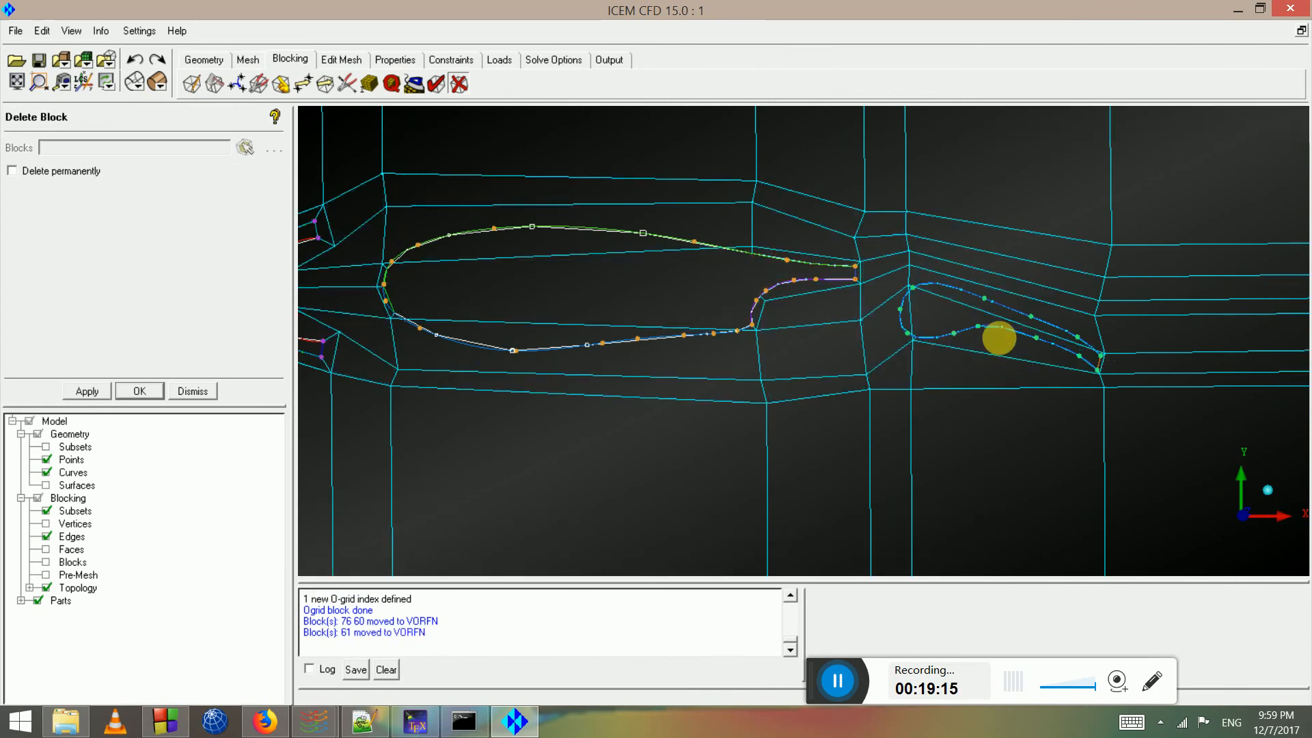
Delete the block inside the rear flap without deleting it permanently
scroll(1005, 336, up, 1)
click(991, 321)
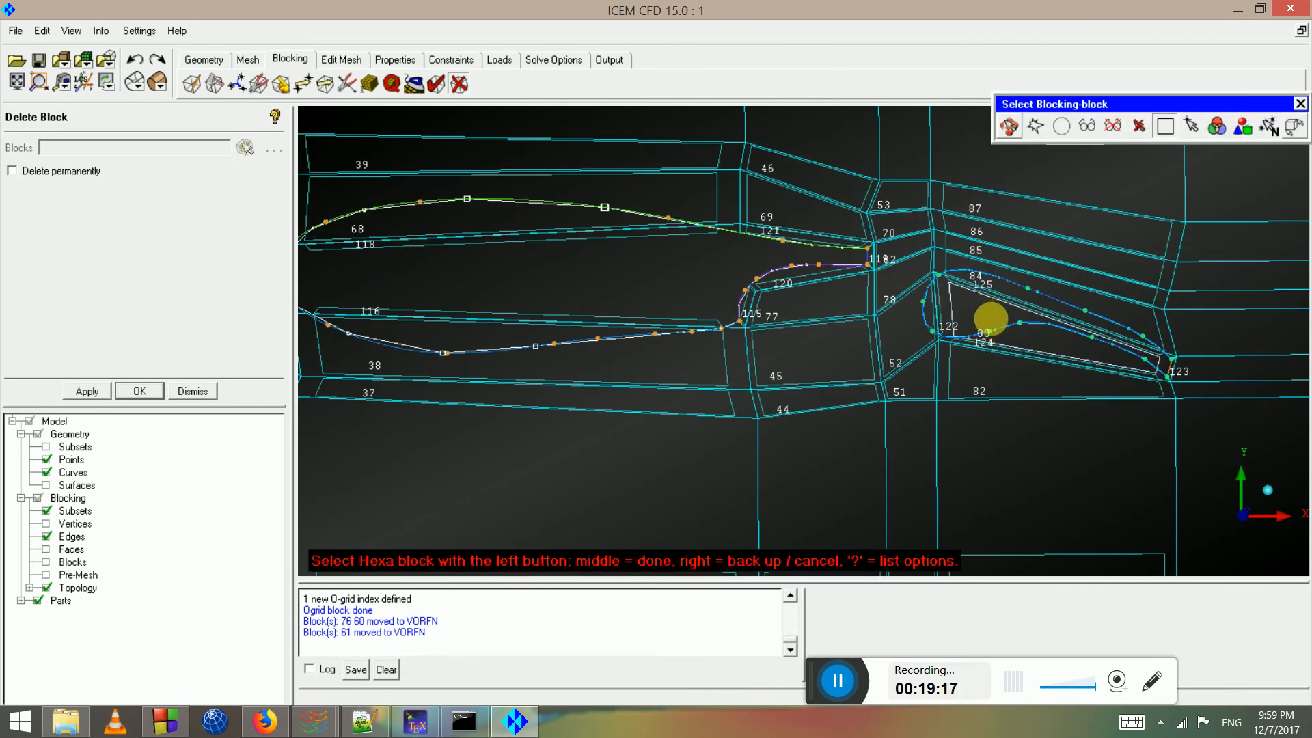
middle_click(992, 326)
scroll(981, 355, down, 3)
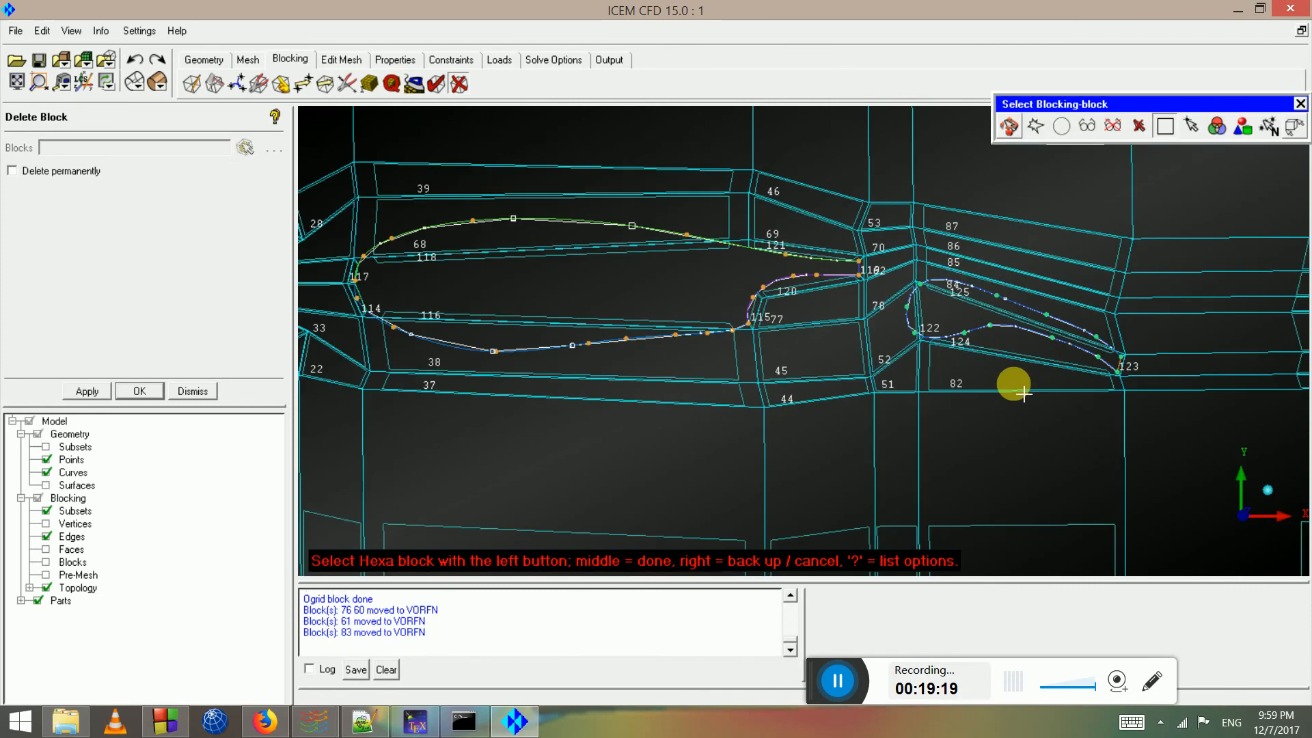
middle_click(974, 372)
scroll(527, 348, up, 2)
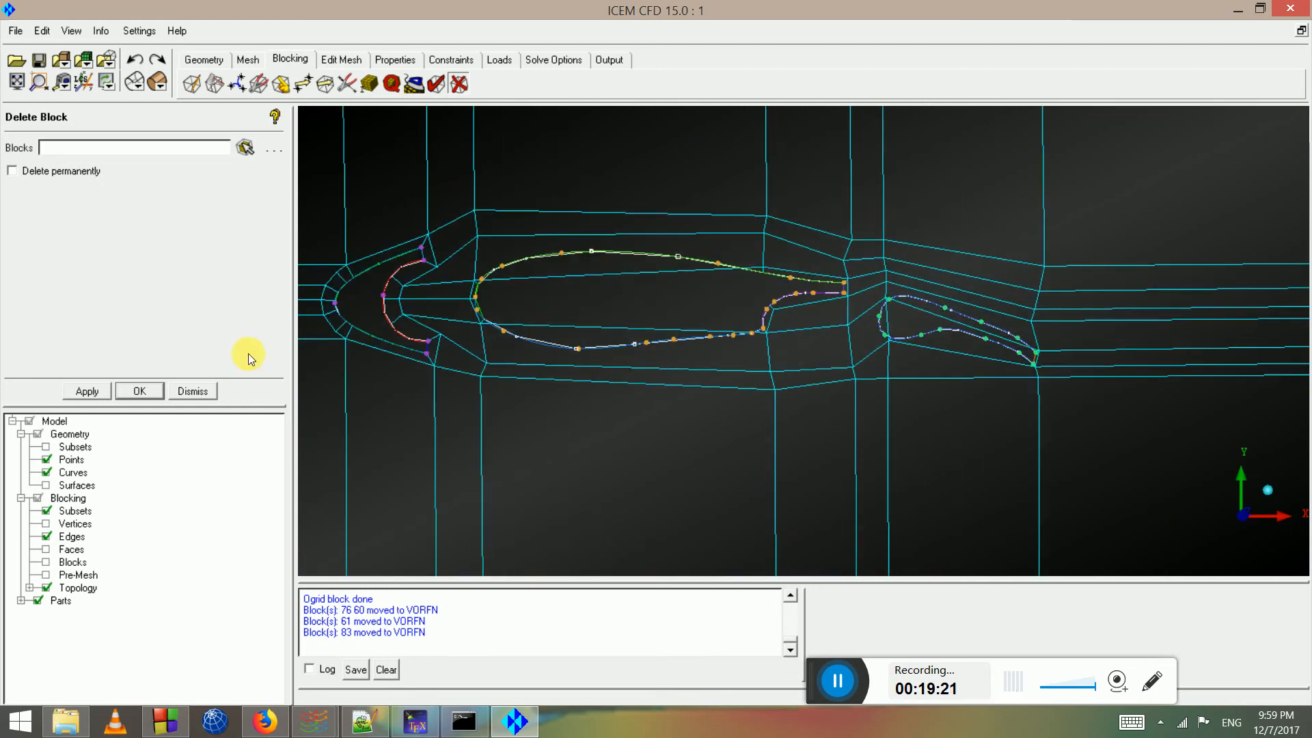
Link the upper O-grid edge of the main element to the shape of its upper surface edge using the Selected method
scroll(588, 320, up, 2)
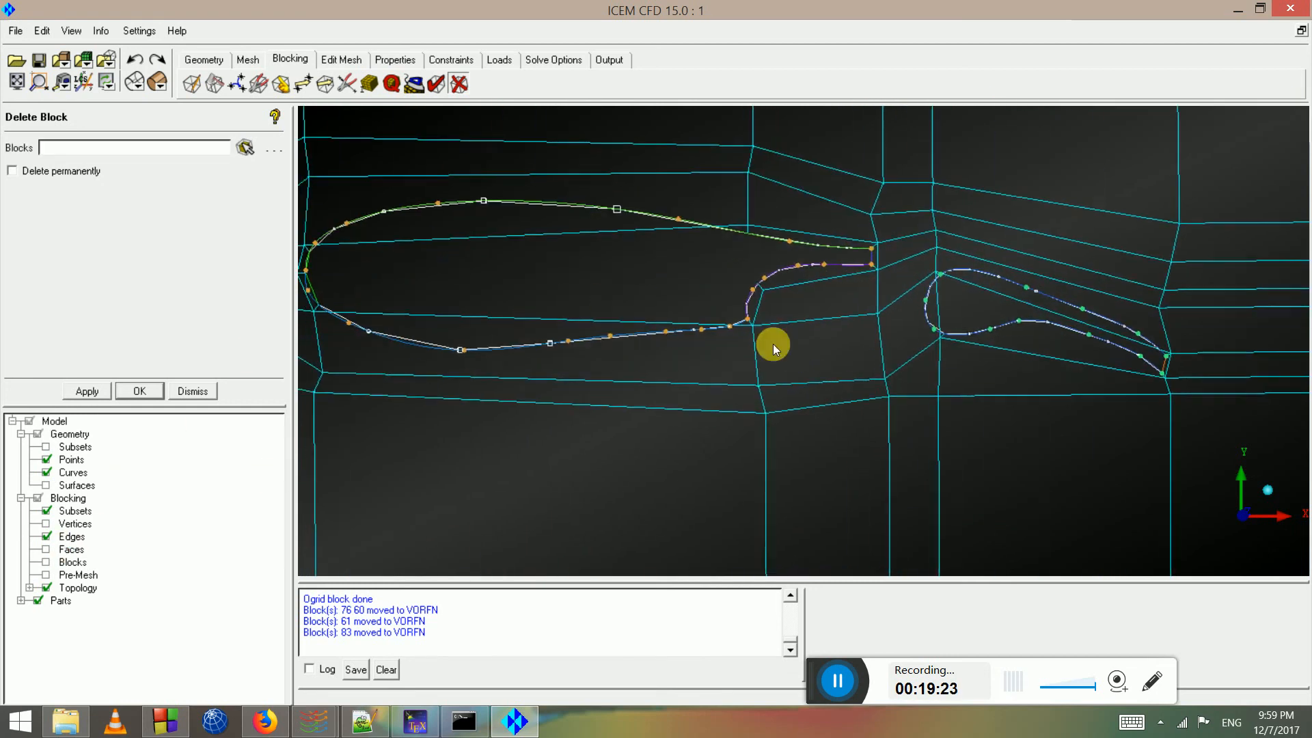
middle_drag(535, 327, 662, 302)
scroll(626, 289, up, 1)
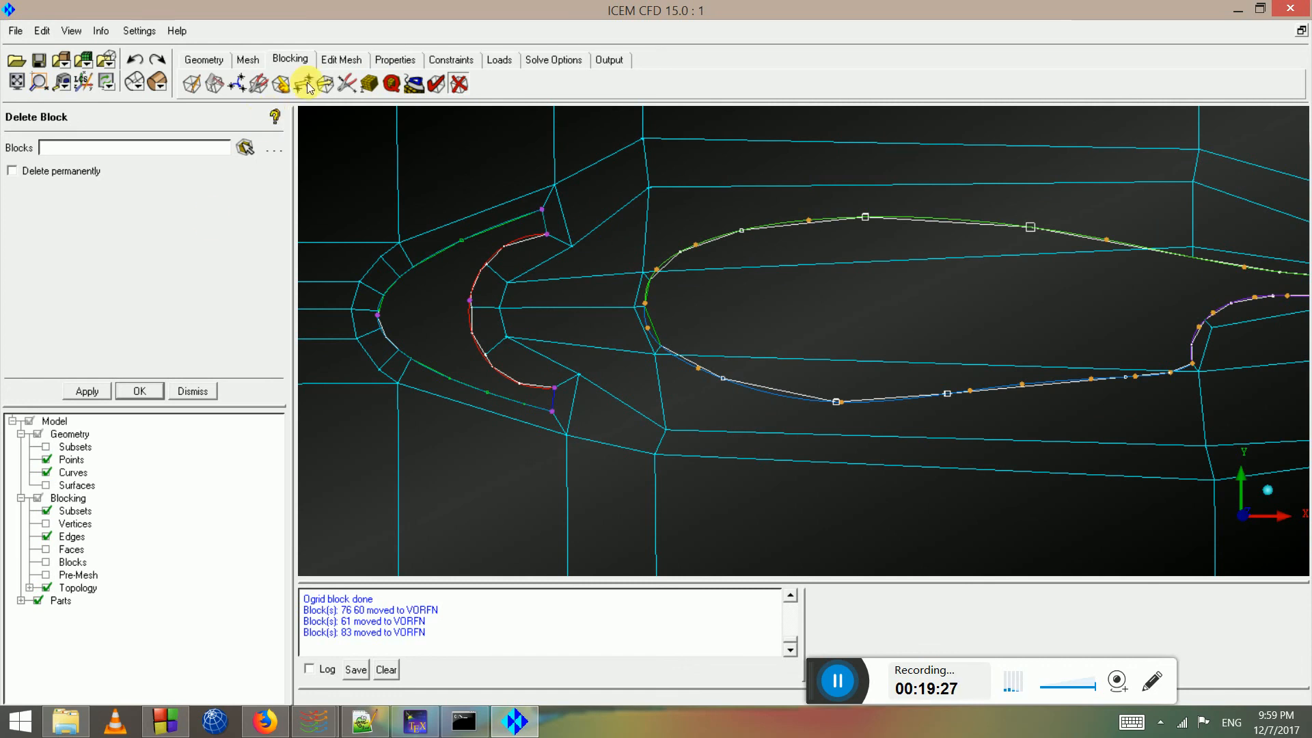
click(345, 84)
click(103, 171)
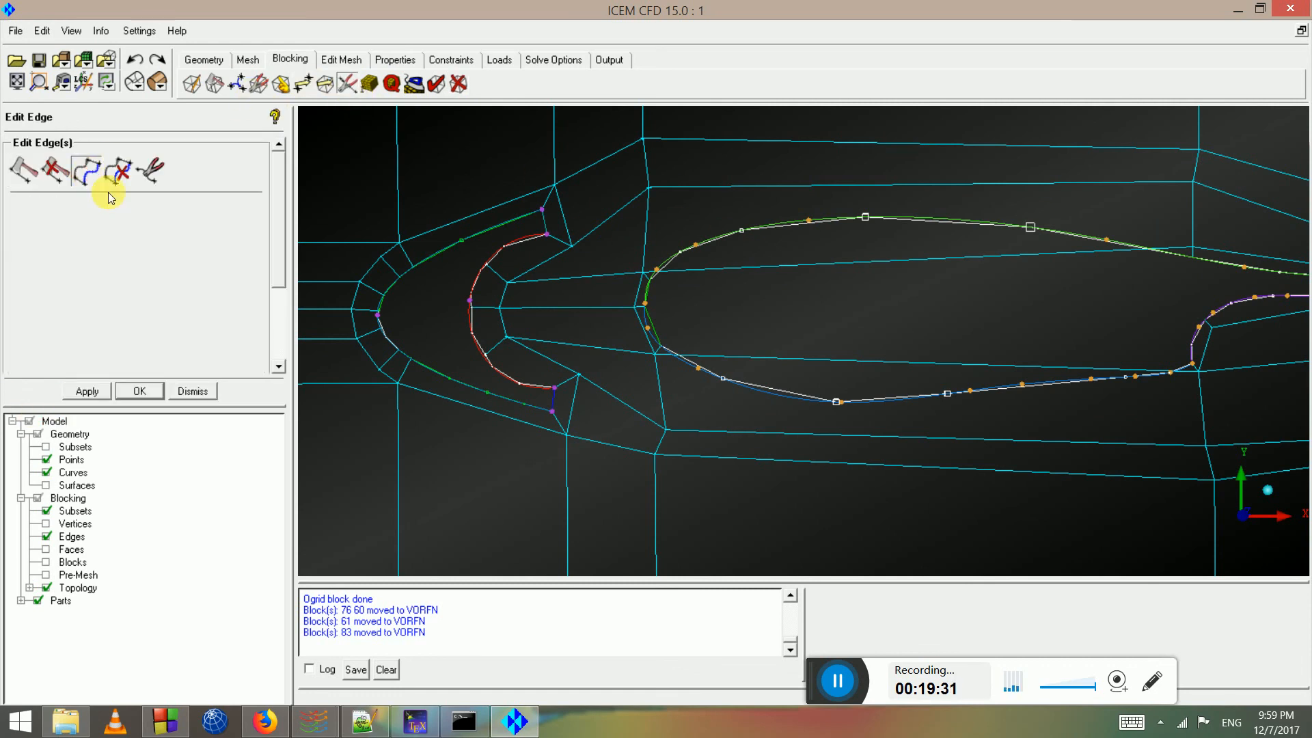
click(872, 224)
click(797, 268)
middle_click(811, 280)
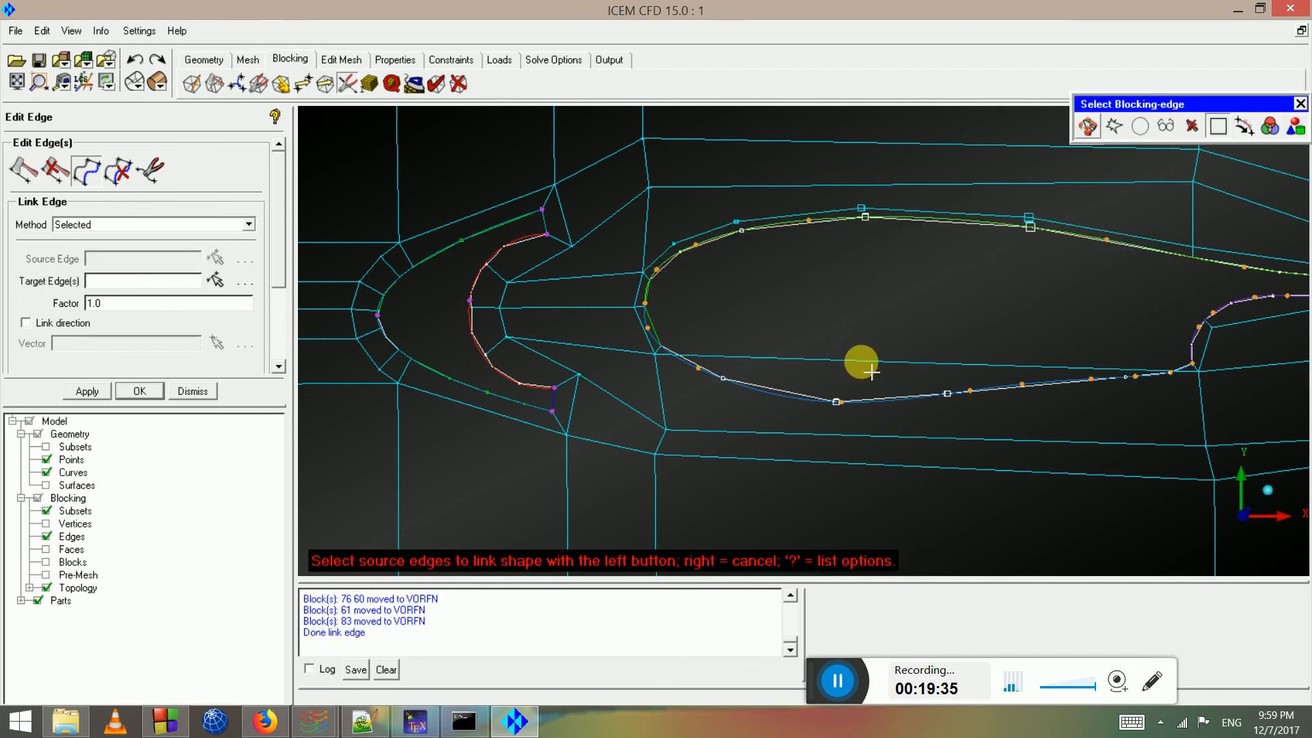
Link the O-grid edge beneath the main element to the shape of its lower surface edge
click(796, 367)
click(794, 367)
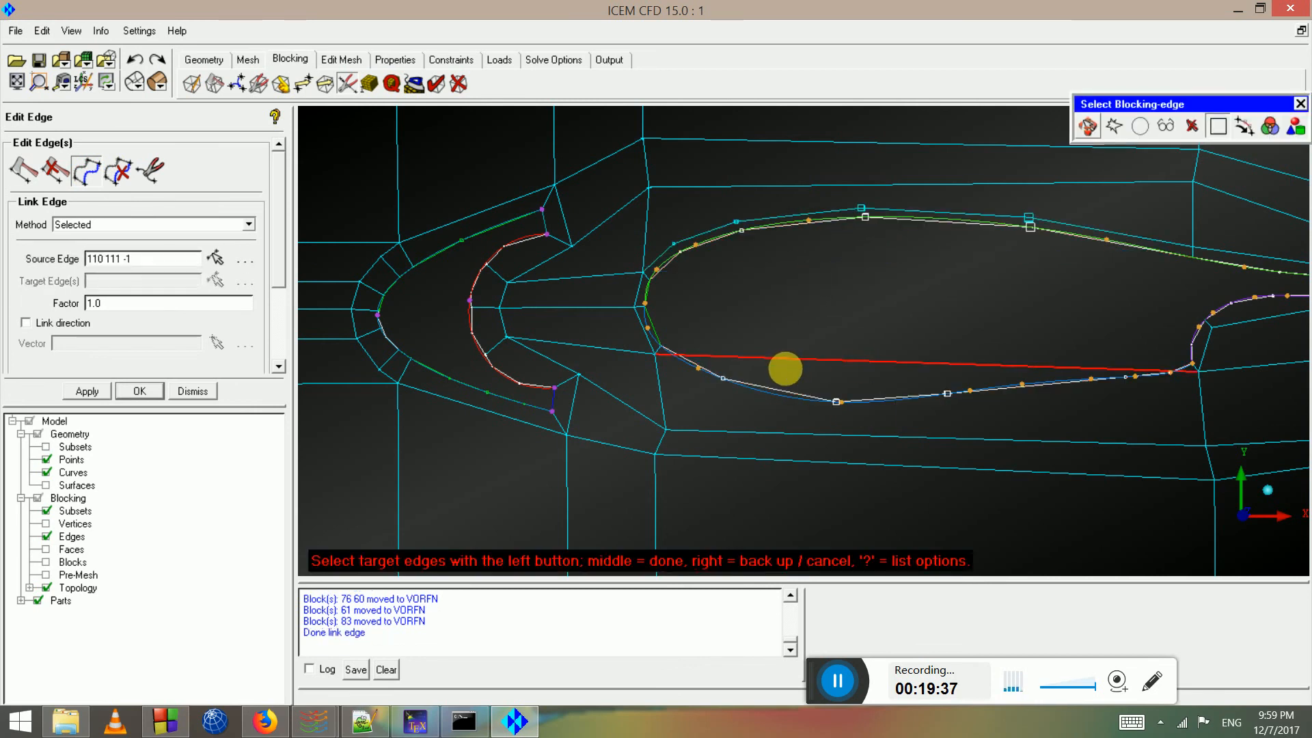
middle_click(787, 369)
scroll(1195, 419, down, 2)
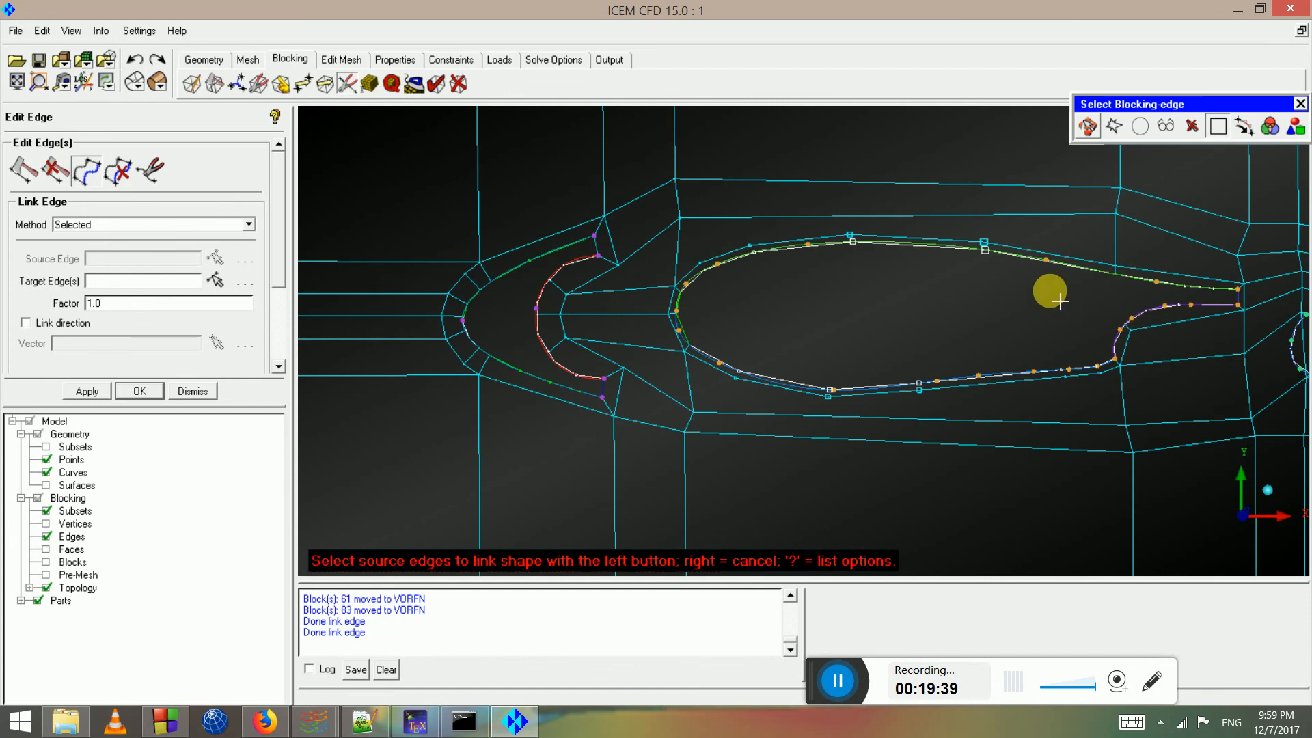
Link the O-grid edge under the main element's trailing-edge cove to the curved cove edge
middle_drag(1098, 301, 656, 290)
scroll(767, 319, up, 3)
click(773, 320)
click(777, 324)
middle_click(779, 325)
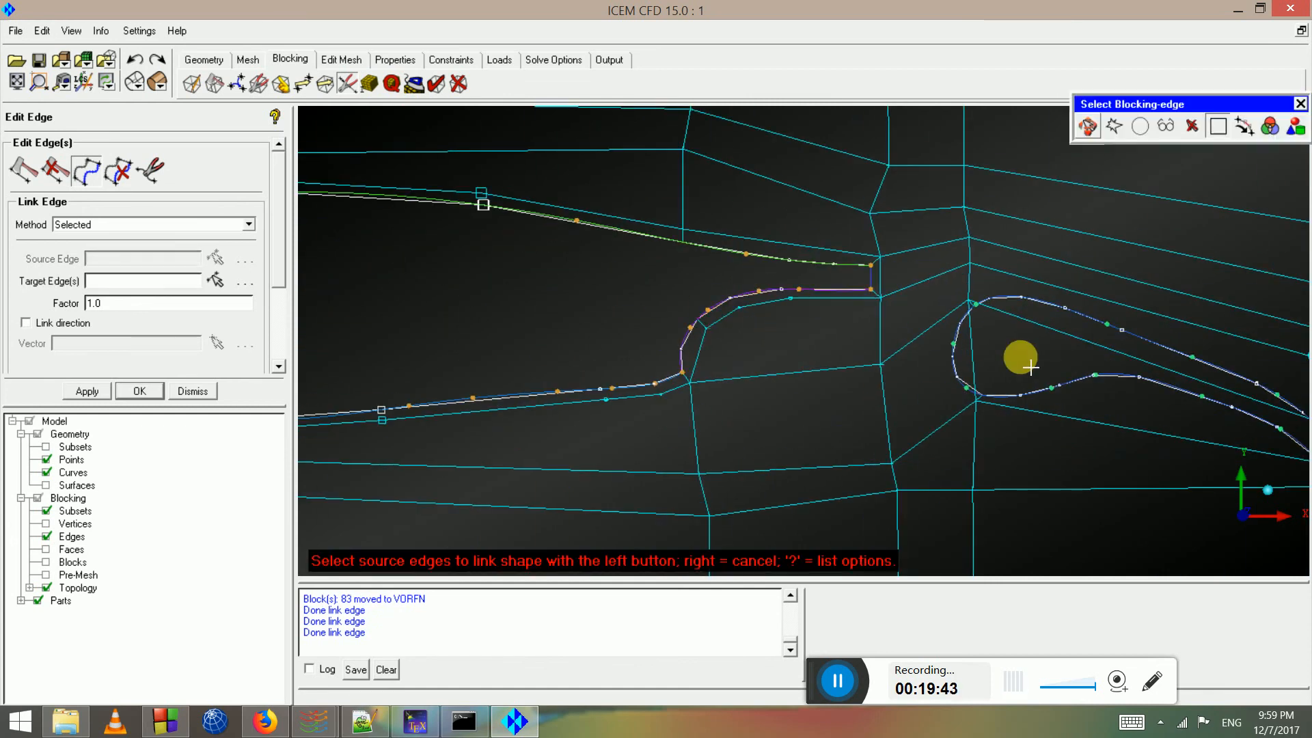
Link the rear flap's upper and leading-edge O-grid edges to the matching flap surface edges
click(1100, 318)
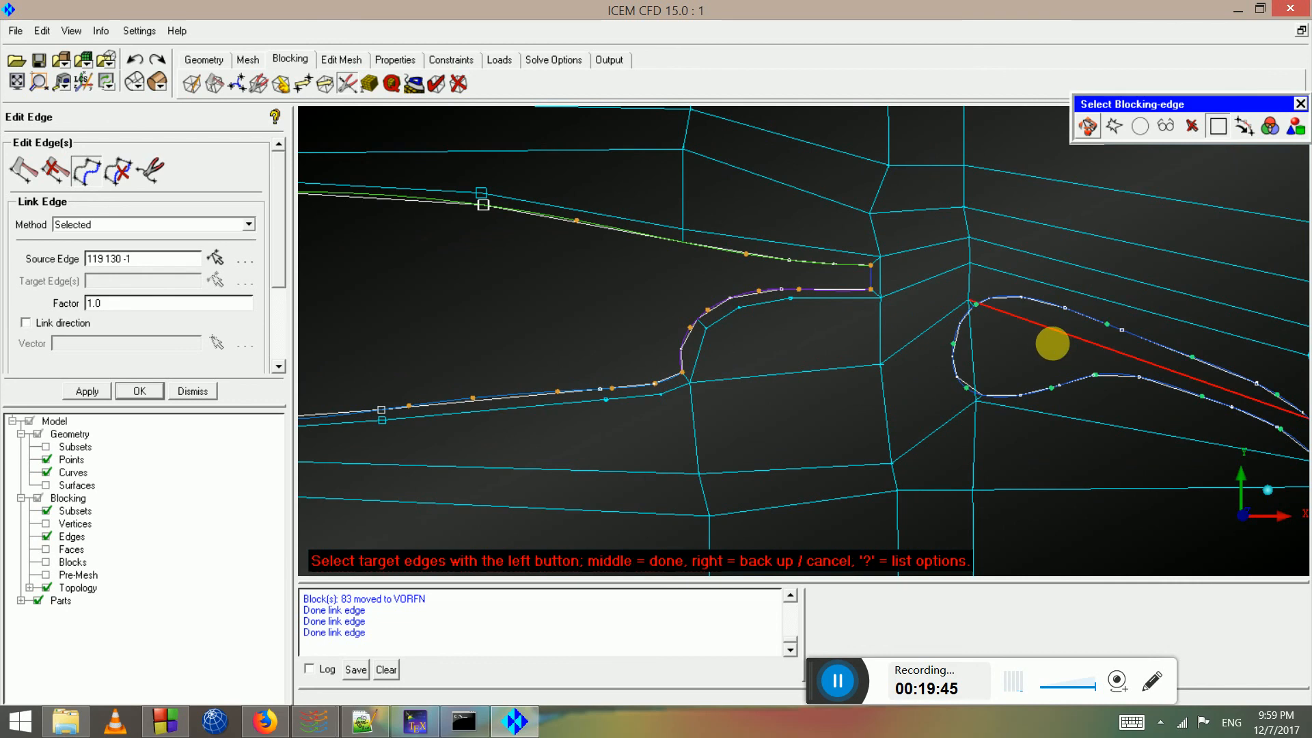
click(949, 354)
middle_click(959, 377)
click(986, 355)
click(985, 354)
middle_click(985, 355)
Link the O-grid edge below the rear flap to the shape of the flap's lower surface edge
click(1074, 386)
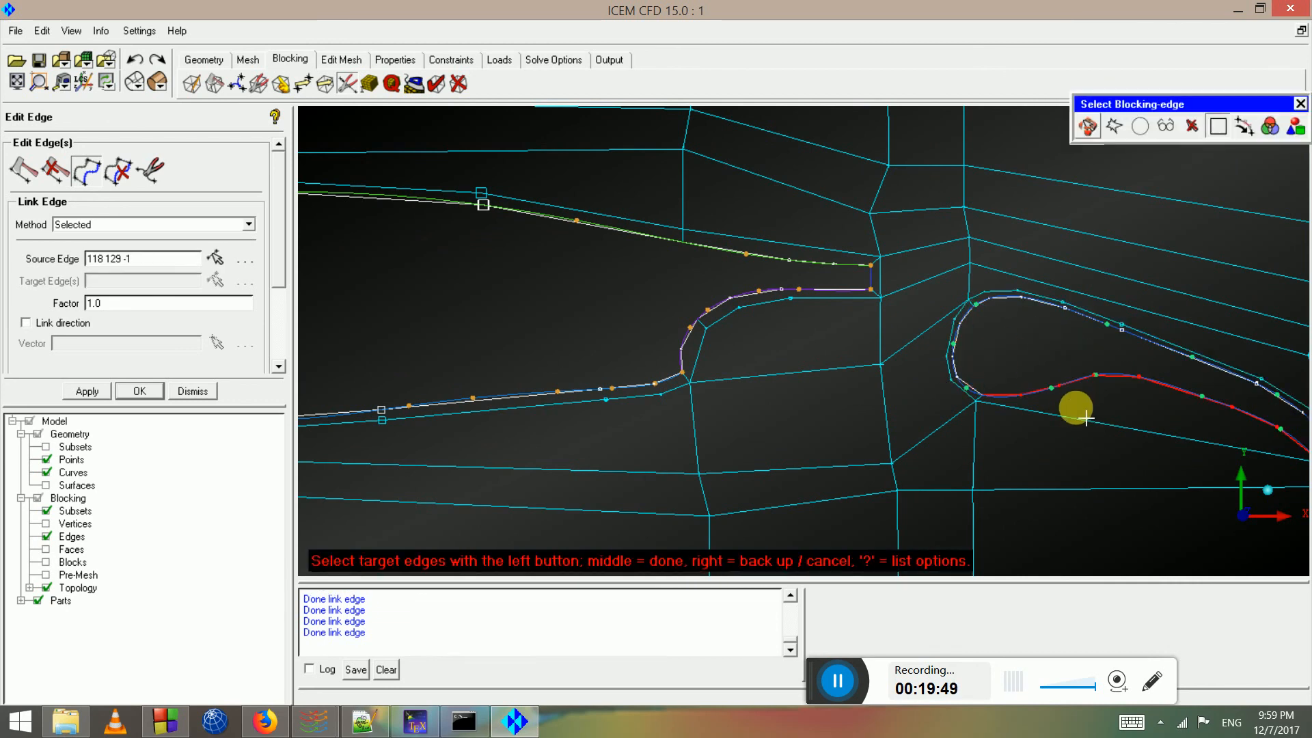
middle_click(1085, 421)
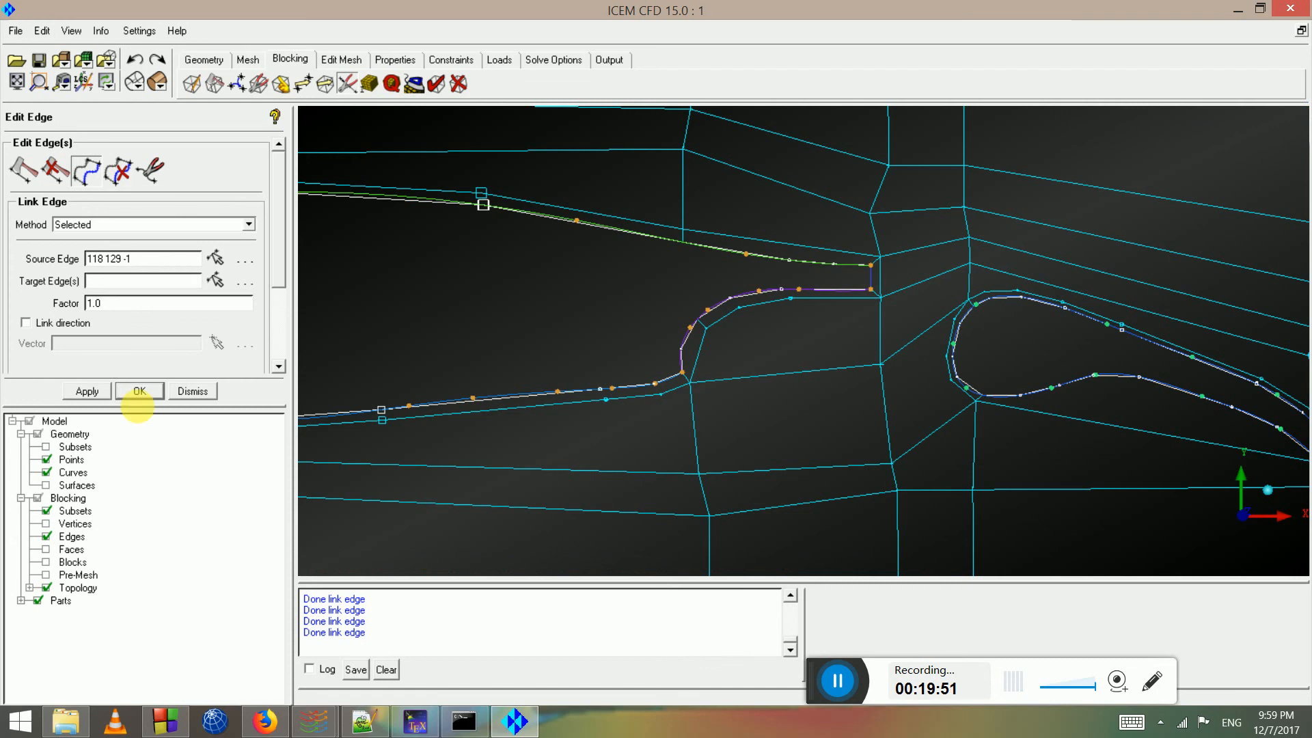
click(215, 279)
click(1084, 420)
middle_click(1085, 421)
Link the lower O-grid edge in the front slat's cove to the slat's lower cove edge
scroll(1127, 414, down, 1)
middle_drag(984, 414, 724, 357)
scroll(755, 361, down, 1)
scroll(760, 371, down, 1)
middle_drag(509, 345, 1254, 384)
scroll(1071, 391, up, 2)
middle_drag(1049, 385, 779, 342)
scroll(779, 342, up, 1)
click(723, 297)
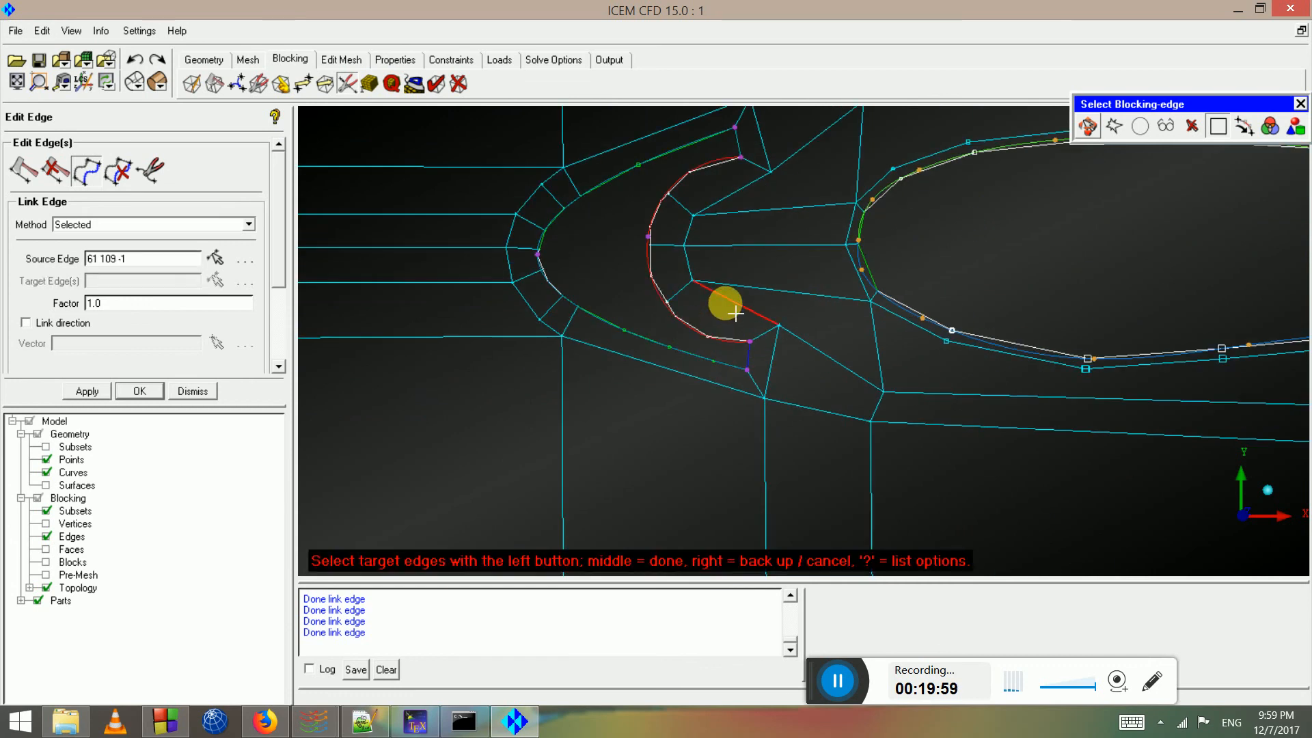
click(727, 309)
middle_click(730, 308)
Link the upper O-grid edge in the front slat's cove to the slat's upper cove edge and end edge linking
click(692, 179)
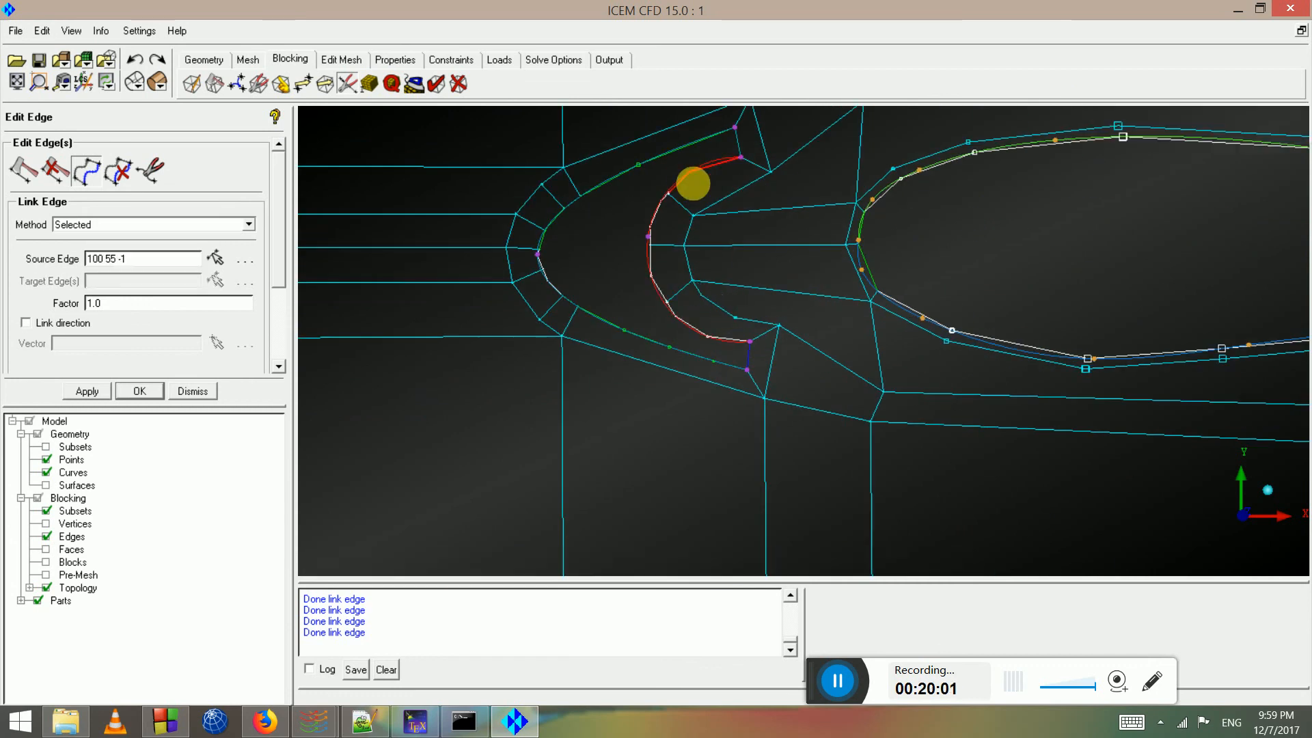
middle_click(712, 205)
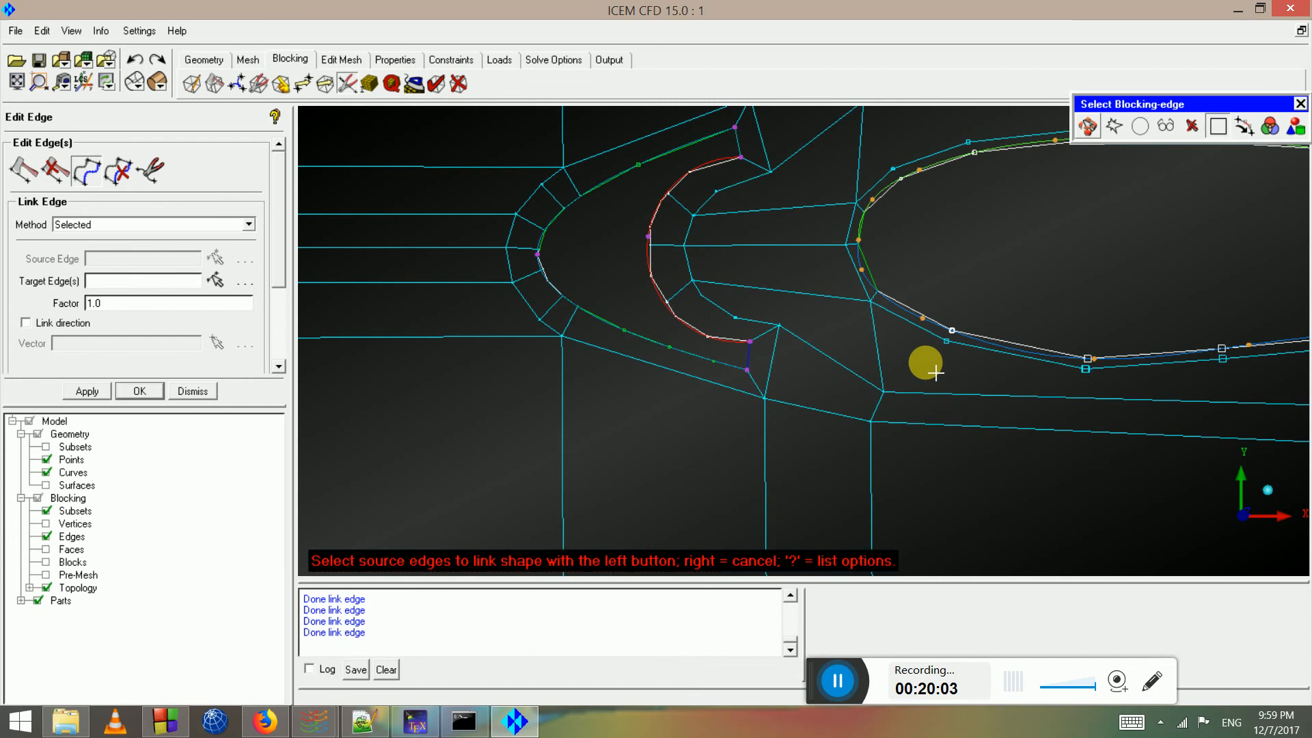
scroll(911, 375, down, 2)
right_click(893, 377)
Move the O-grid vertex at the slat's lower trailing tip and raise the vertex below the main element's leading edge
scroll(854, 352, up, 3)
middle_drag(778, 331, 667, 281)
scroll(667, 281, up, 2)
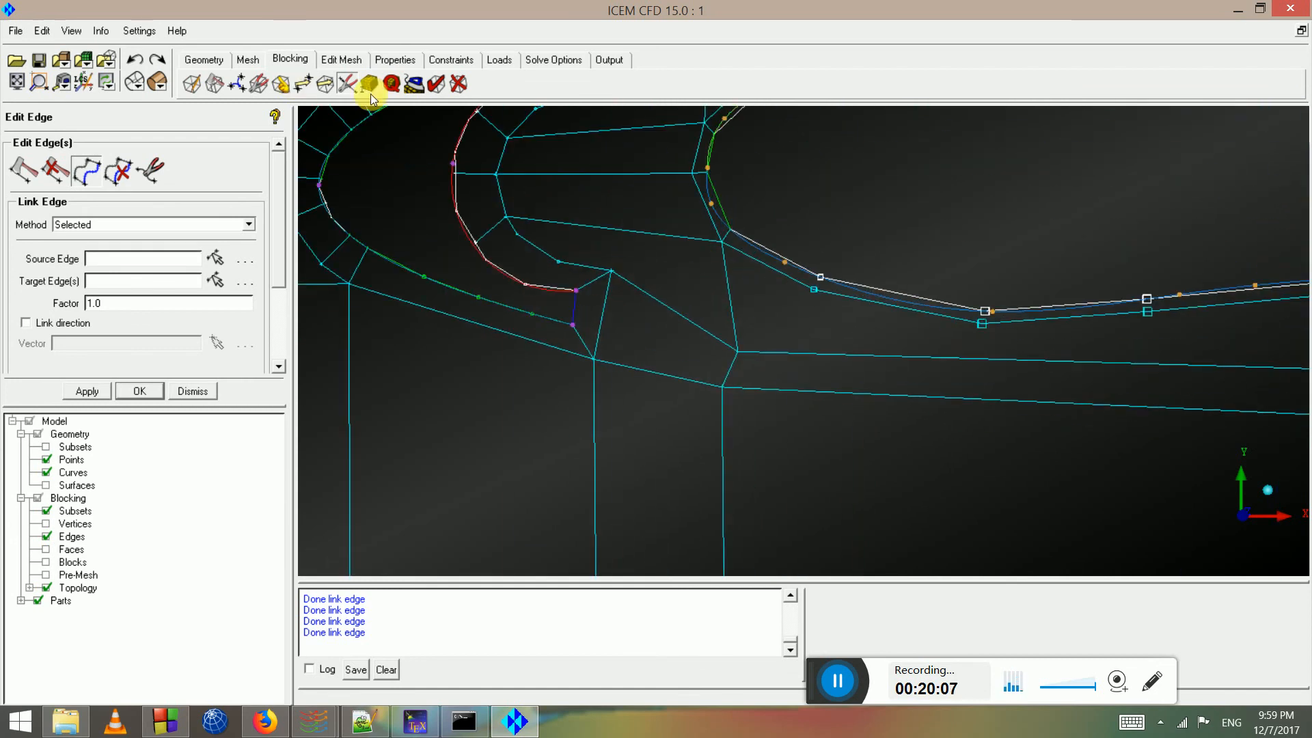
click(303, 83)
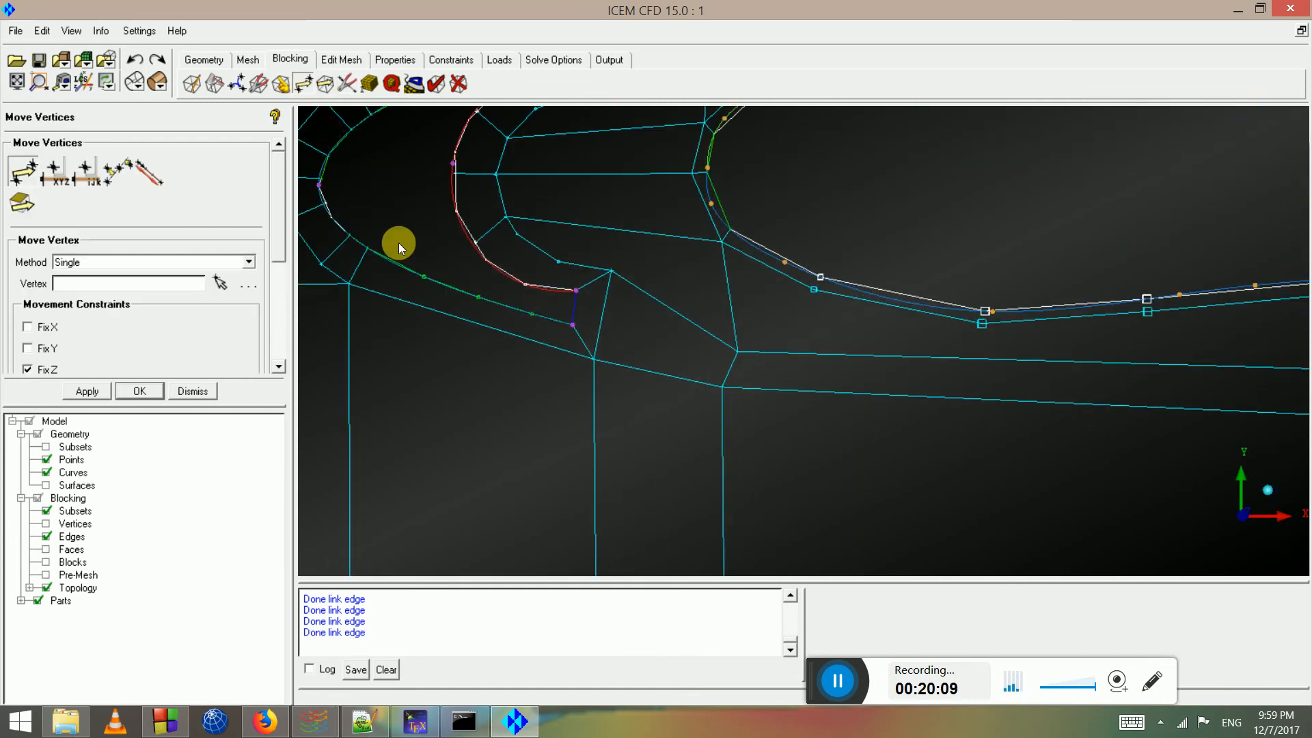
click(34, 183)
scroll(606, 249, up, 2)
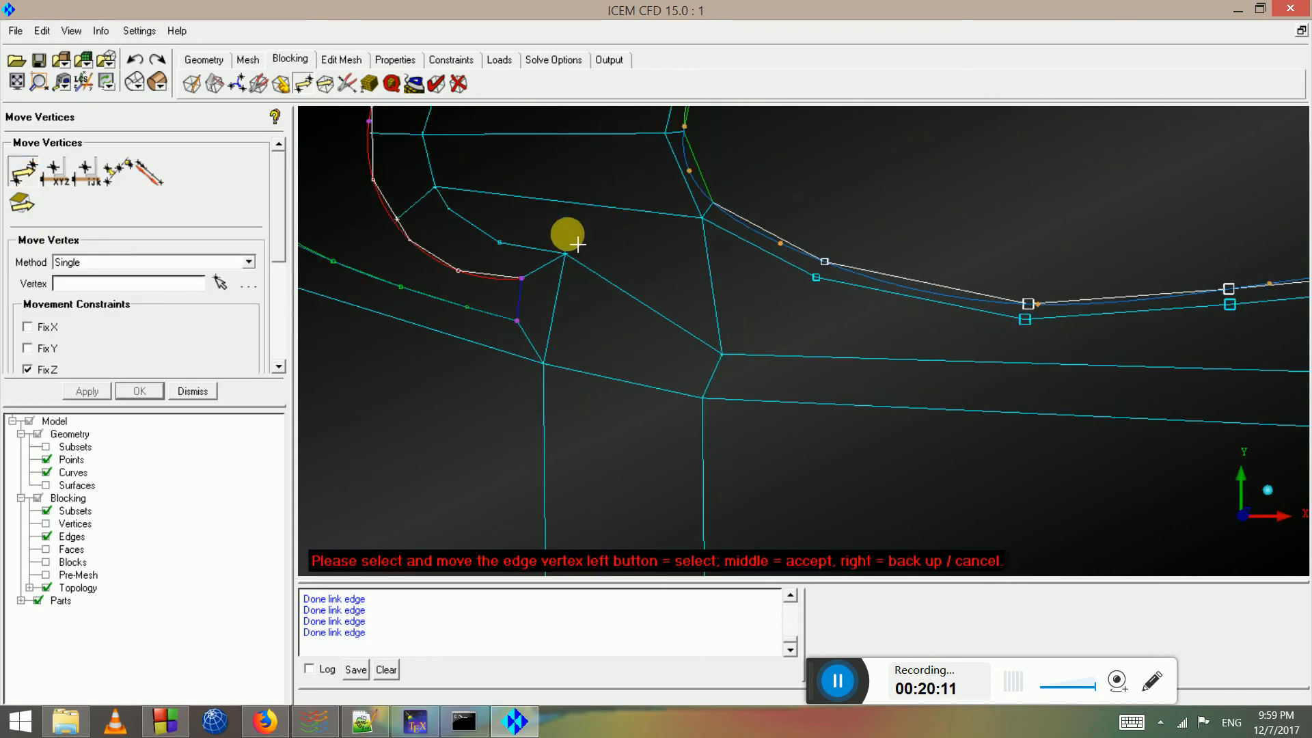
drag(724, 356, 716, 323)
scroll(899, 390, down, 3)
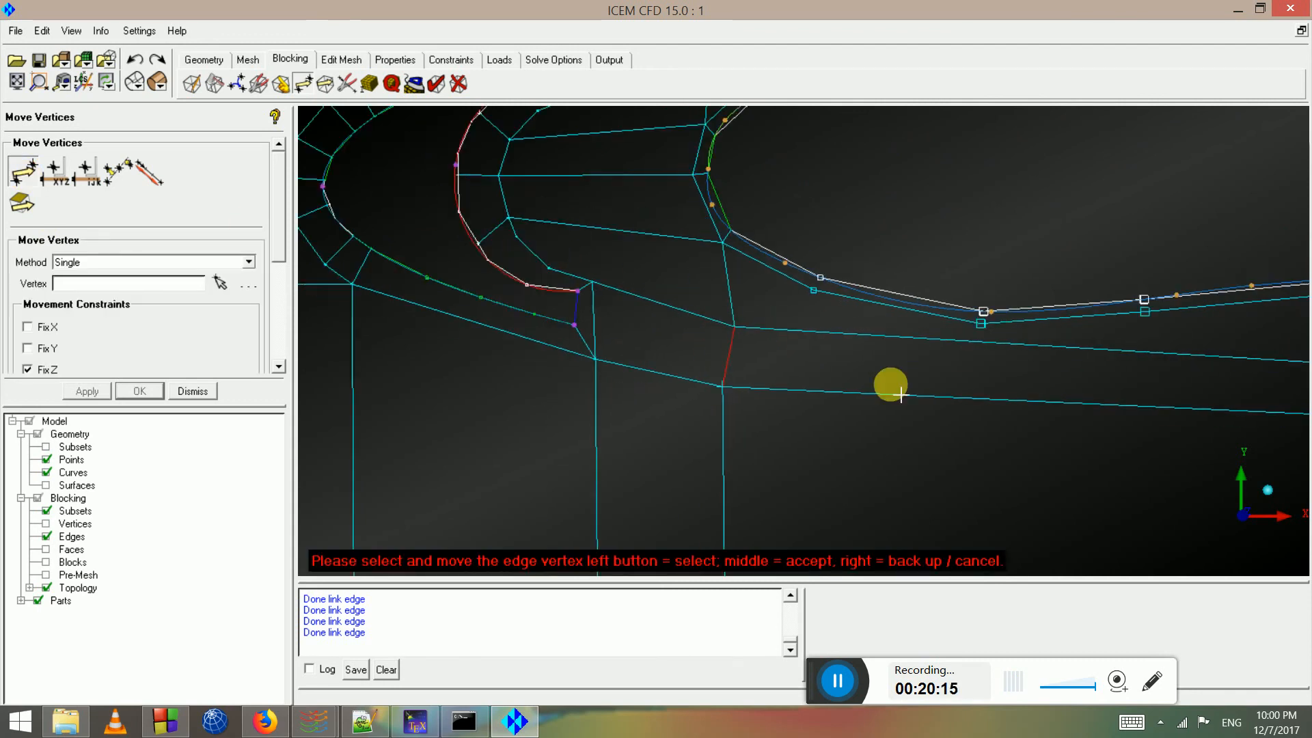
Link the first blocking edge below the main element's O-grid to the shape of the lower O-grid edge
scroll(1066, 294, down, 3)
scroll(1064, 289, up, 2)
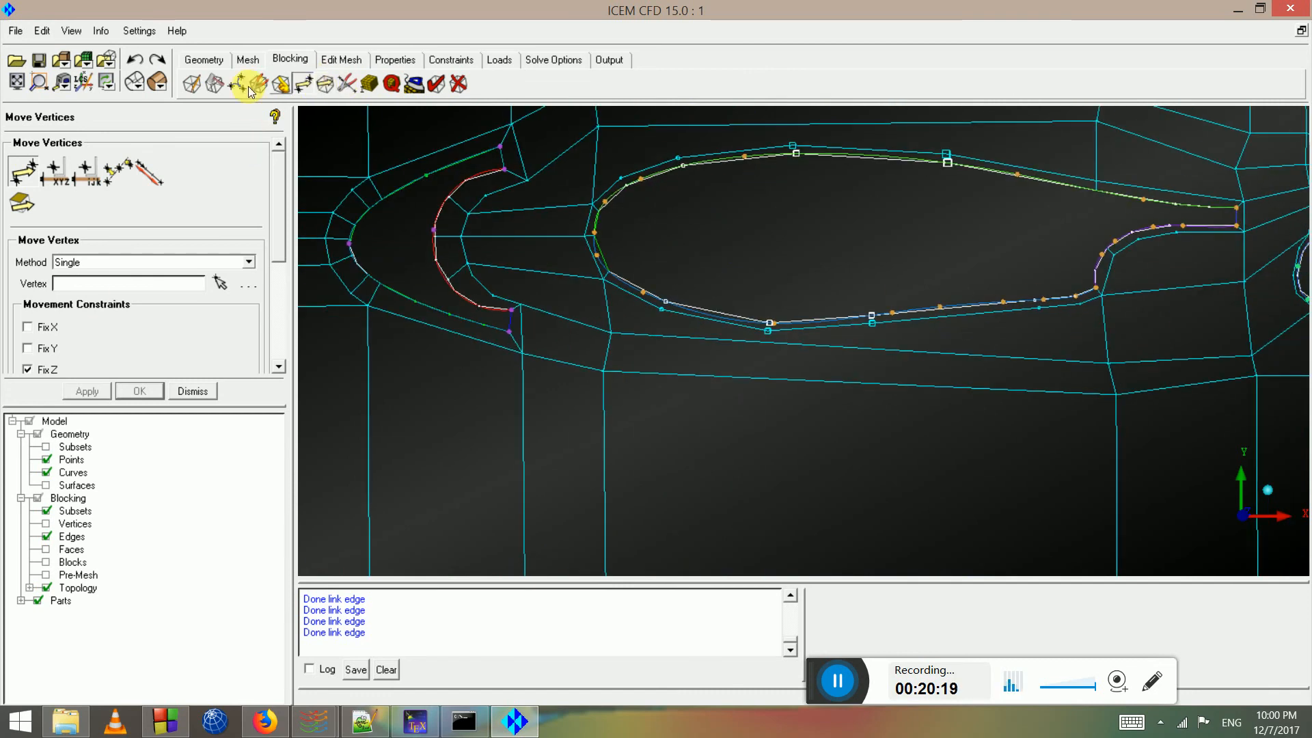
click(348, 84)
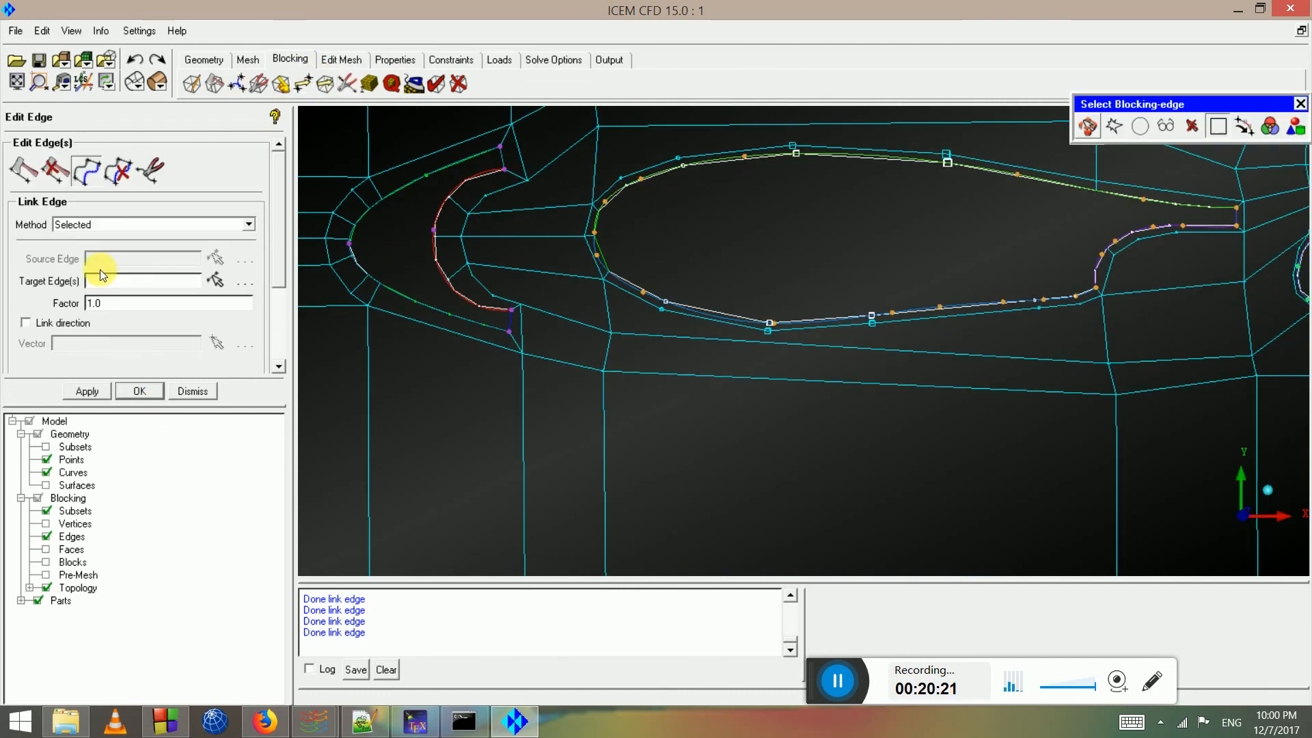
click(804, 335)
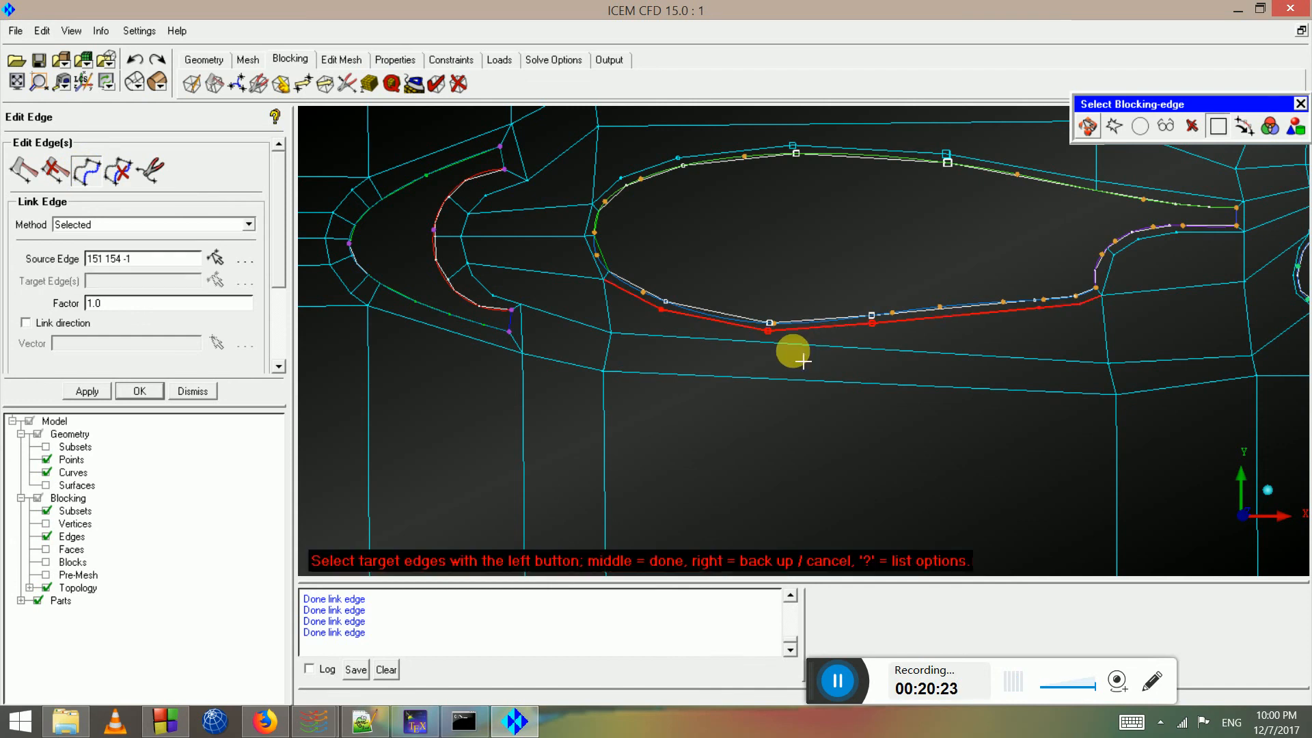
click(795, 345)
middle_click(795, 345)
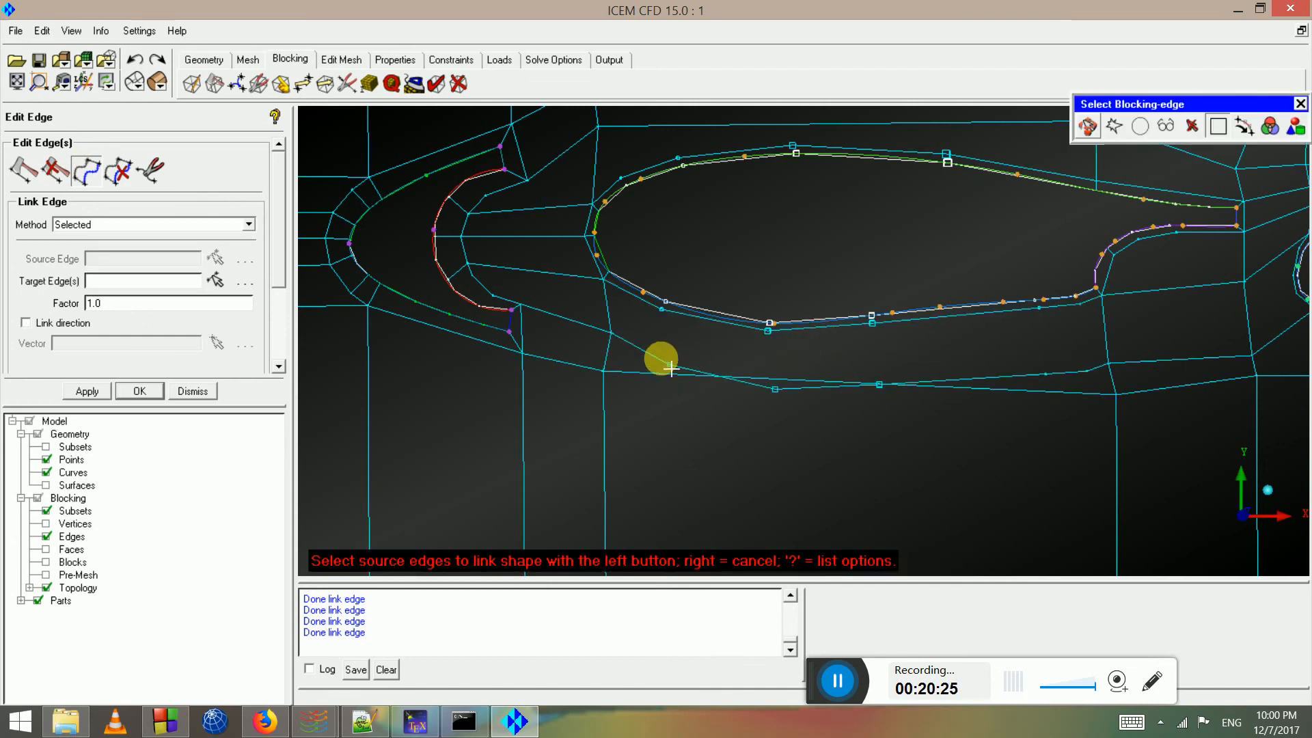
Link the second, outer blocking edge below the main element to the shape of the linked edge just above it
click(650, 371)
click(770, 481)
middle_click(772, 478)
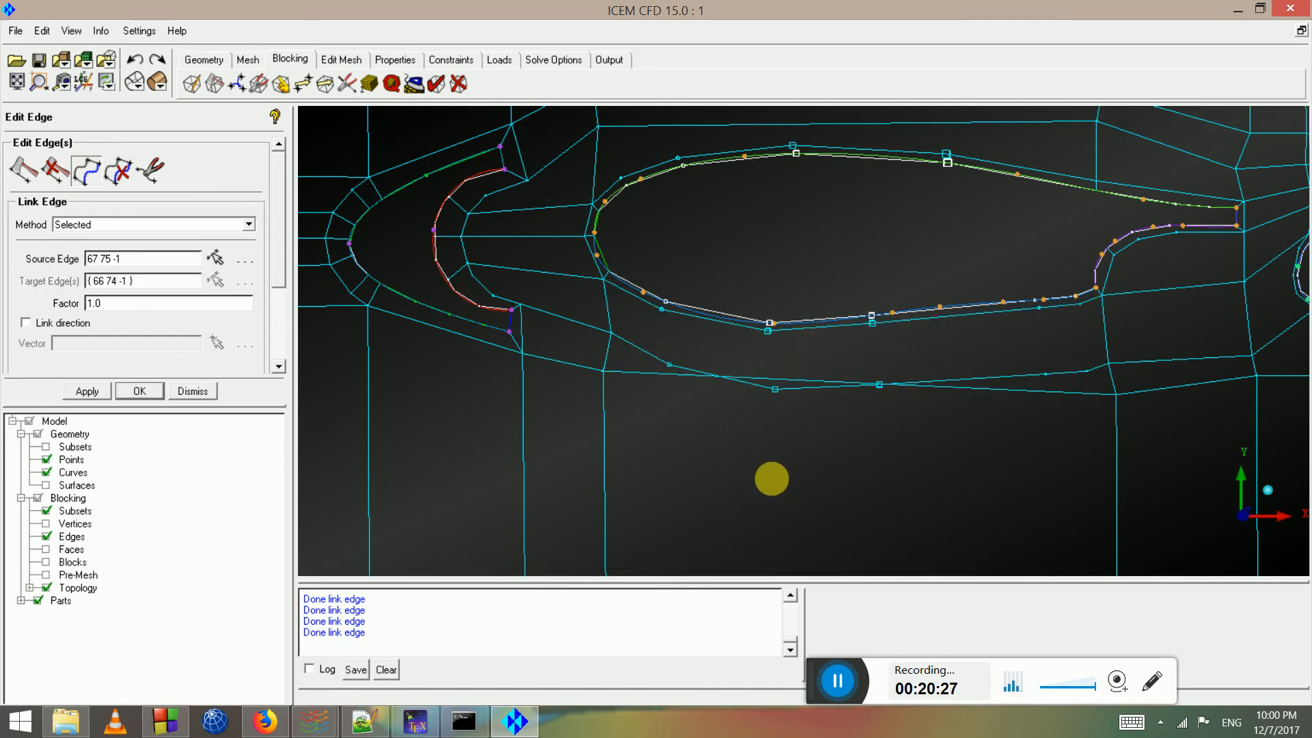
Link the first blocking edge above the main element's O-grid to the shape of the upper O-grid edge
scroll(813, 321, down, 2)
click(792, 185)
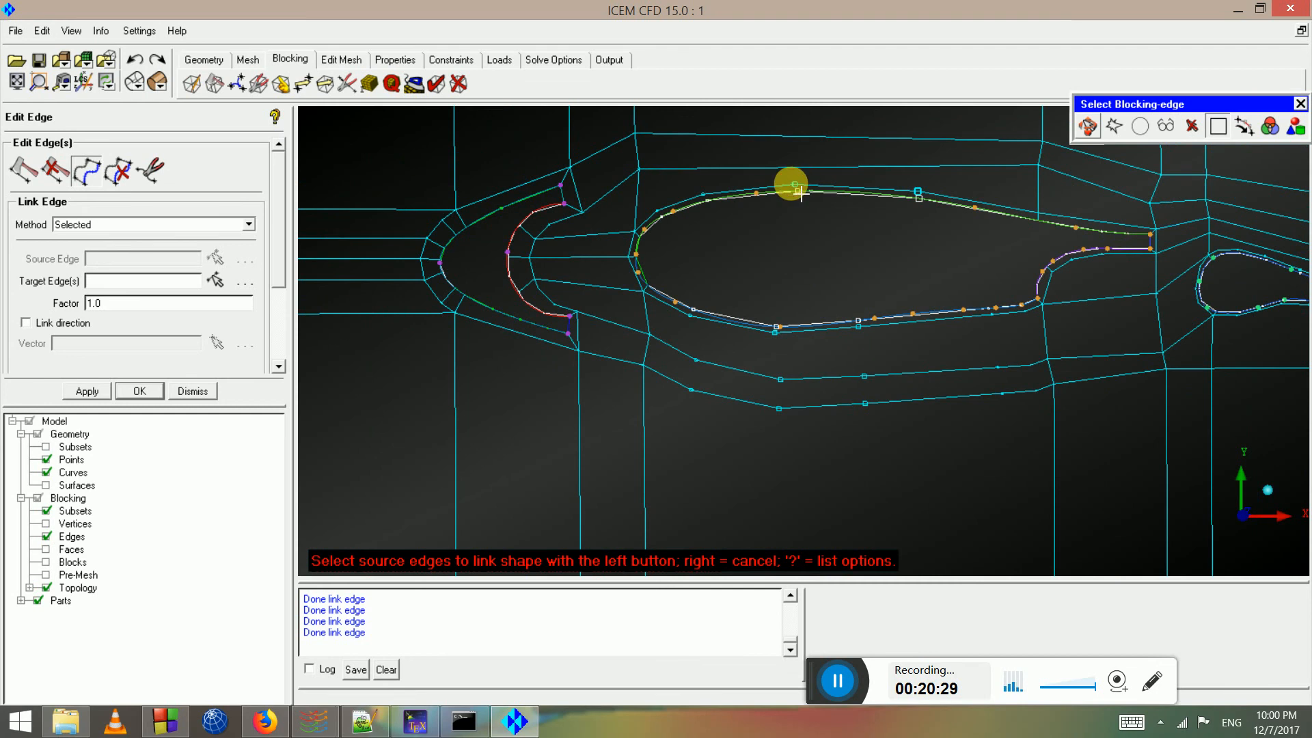
click(794, 165)
click(805, 179)
middle_click(805, 179)
Link the second, outer blocking edge above the main element to the linked edge just below it and end edge linking
scroll(805, 179, down, 2)
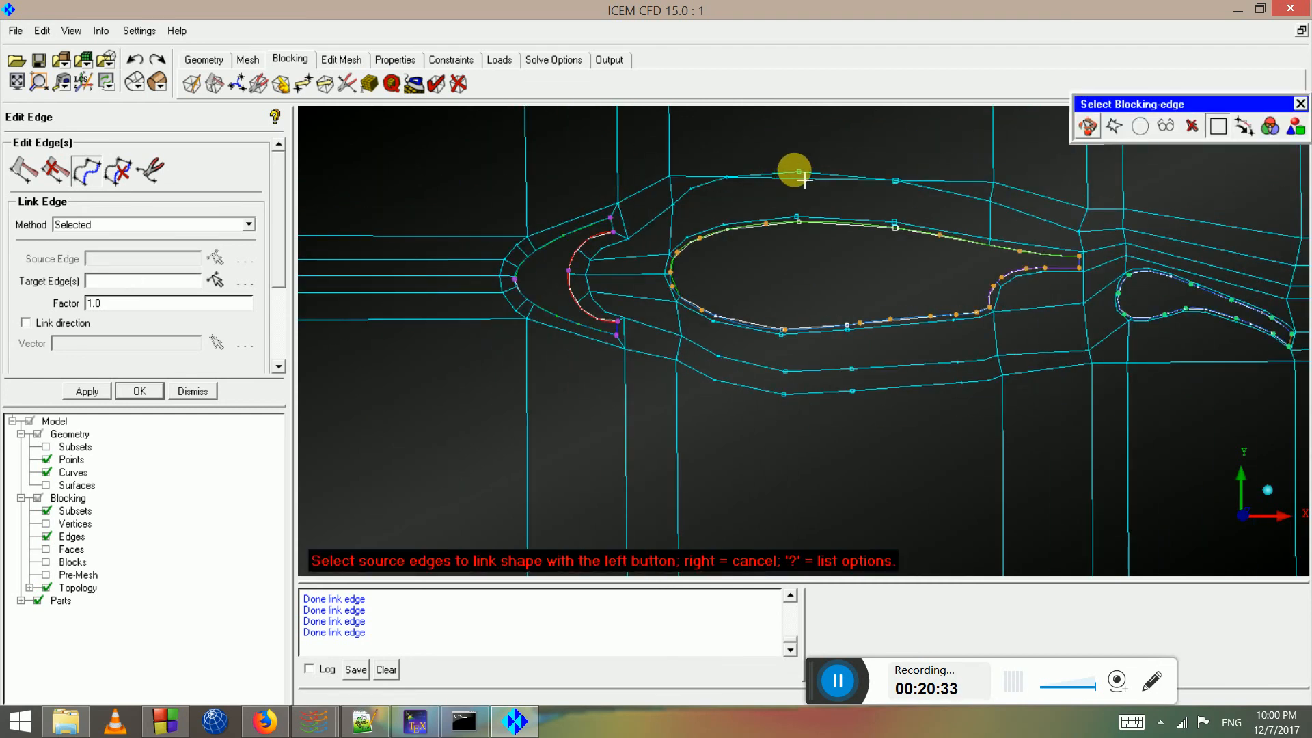
click(805, 179)
click(795, 188)
middle_click(801, 202)
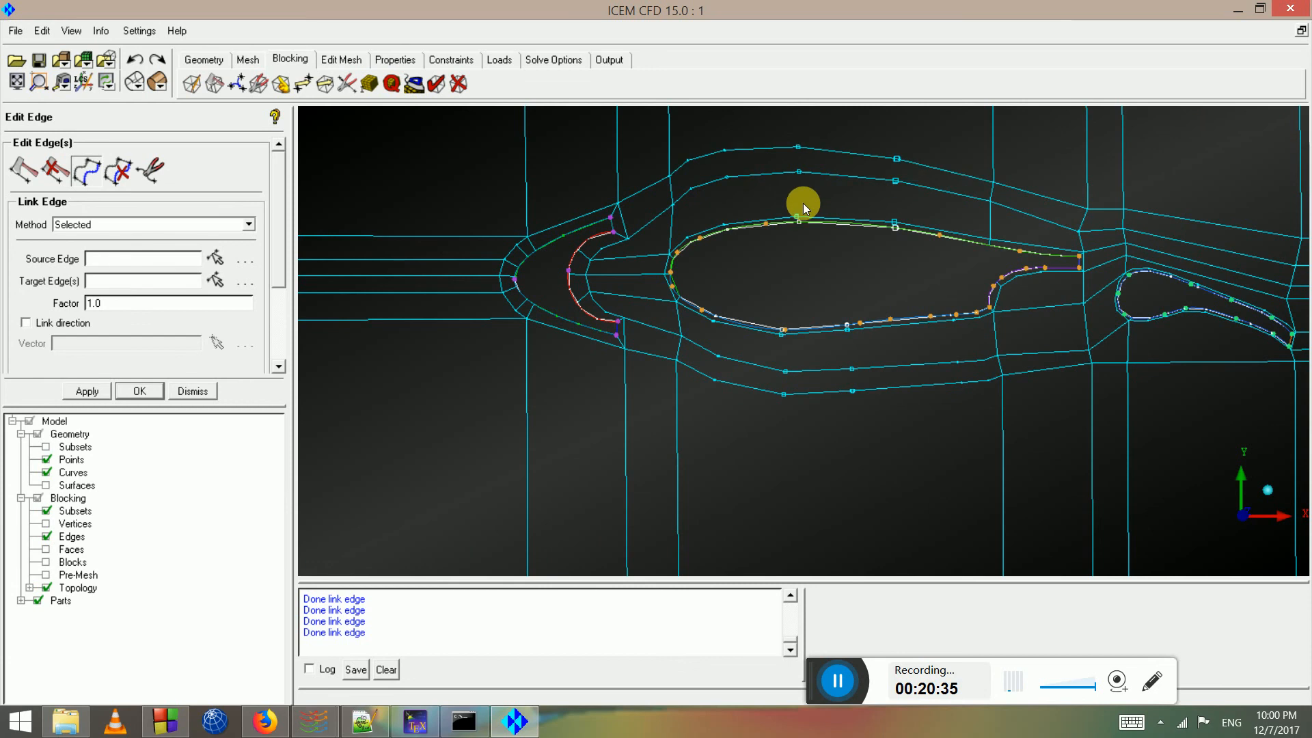
scroll(805, 208, down, 2)
right_click(878, 328)
Split the rear flap's nose edge linearly near its lower end and place the split point on the flap curve
scroll(906, 335, down, 2)
scroll(906, 337, up, 3)
scroll(806, 341, up, 3)
middle_drag(682, 358, 193, 382)
scroll(734, 429, up, 3)
scroll(805, 379, up, 2)
scroll(643, 312, up, 1)
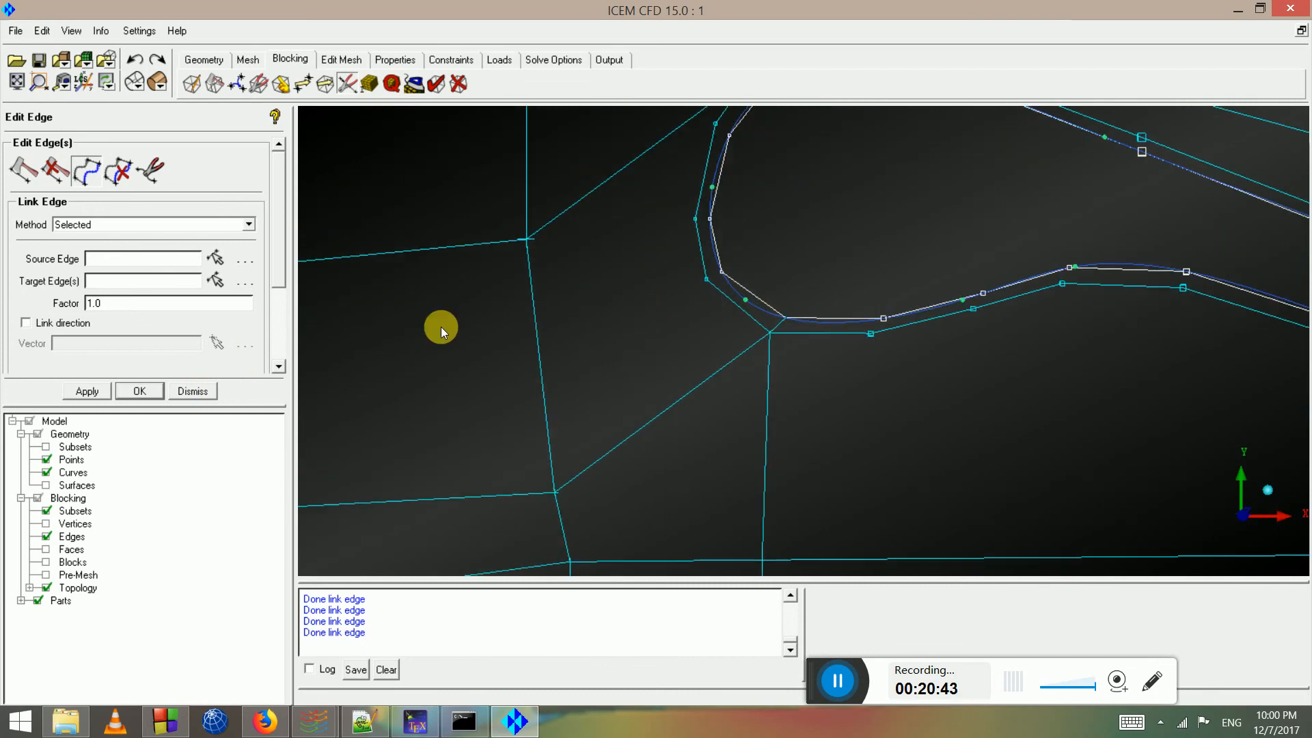
click(31, 171)
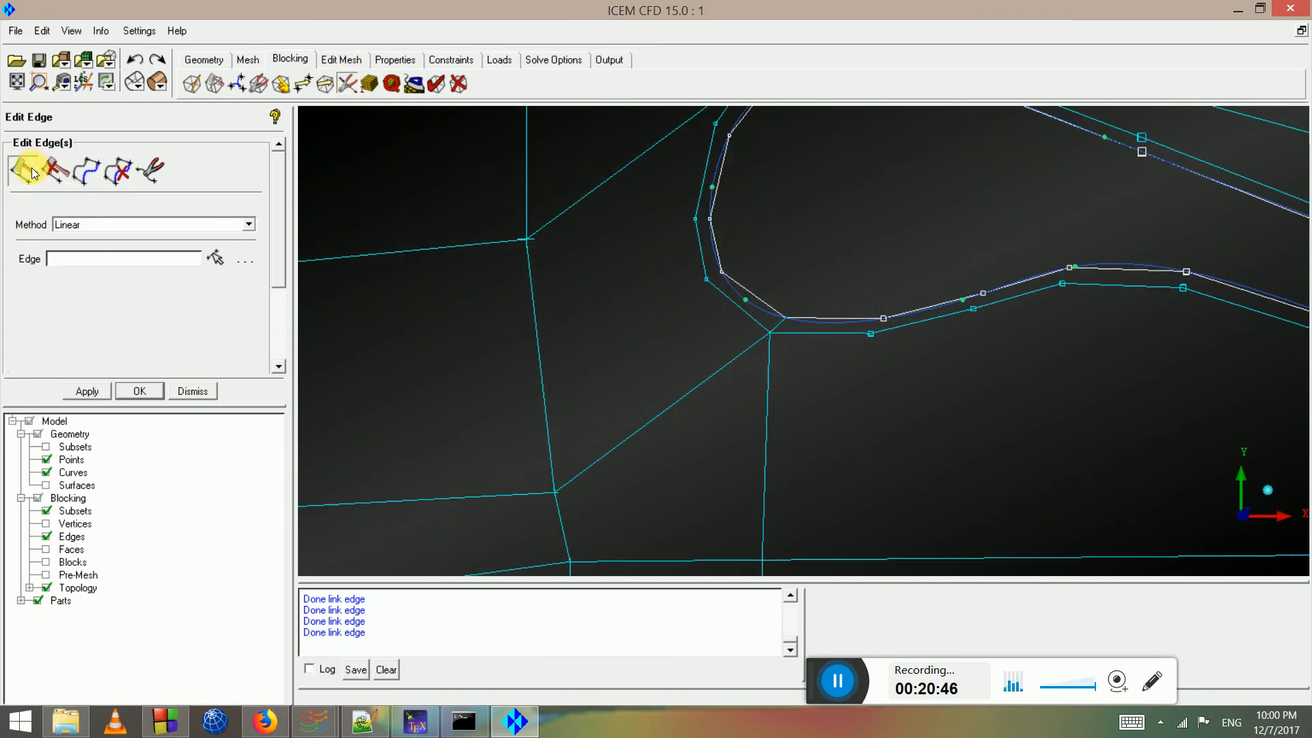
click(217, 260)
scroll(741, 340, up, 1)
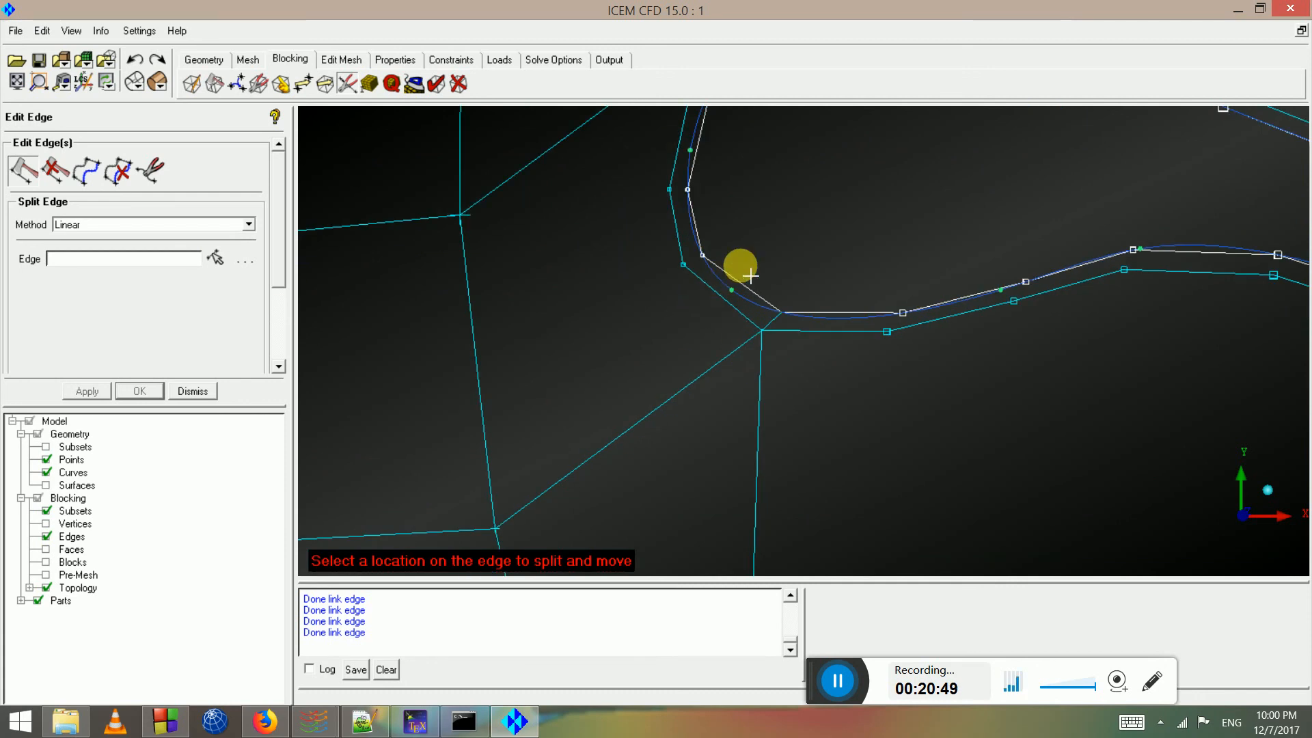
scroll(737, 272, up, 1)
drag(723, 261, 712, 289)
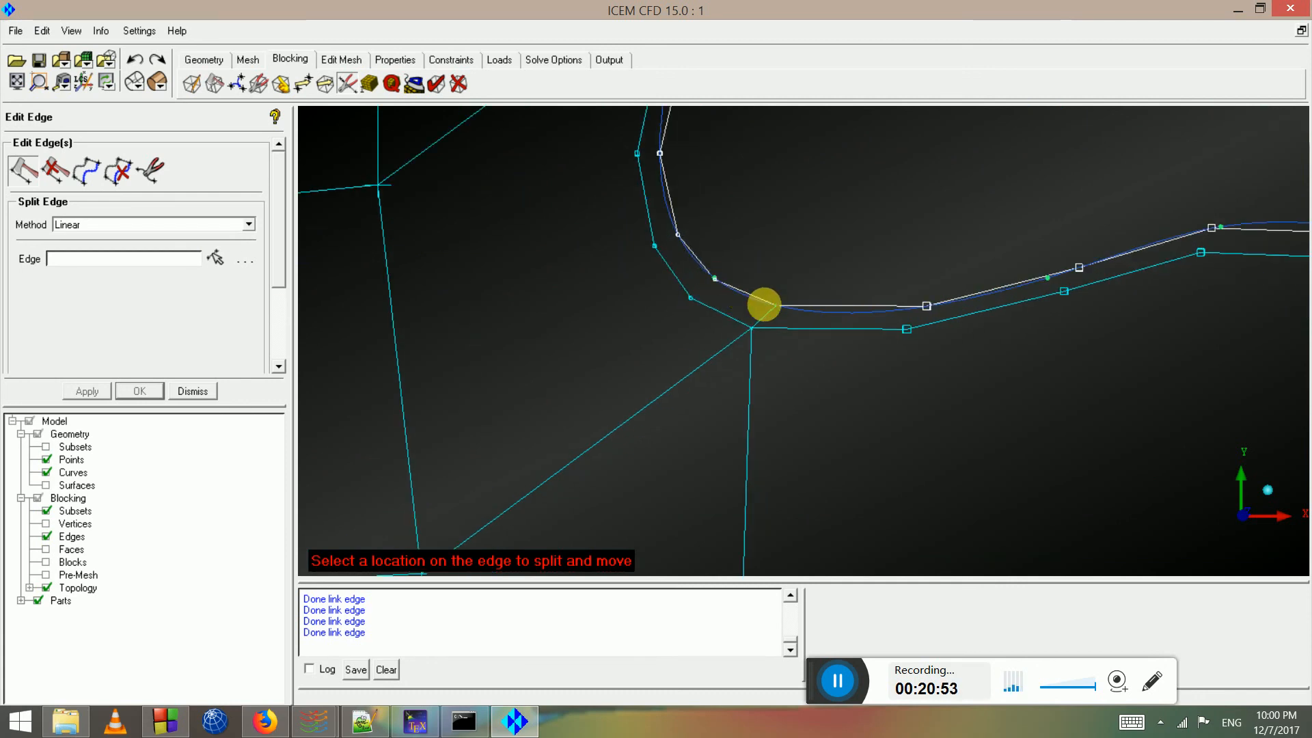
Hide the geometry curves and points to inspect the blocking edges around the three airfoil elements
scroll(763, 304, down, 4)
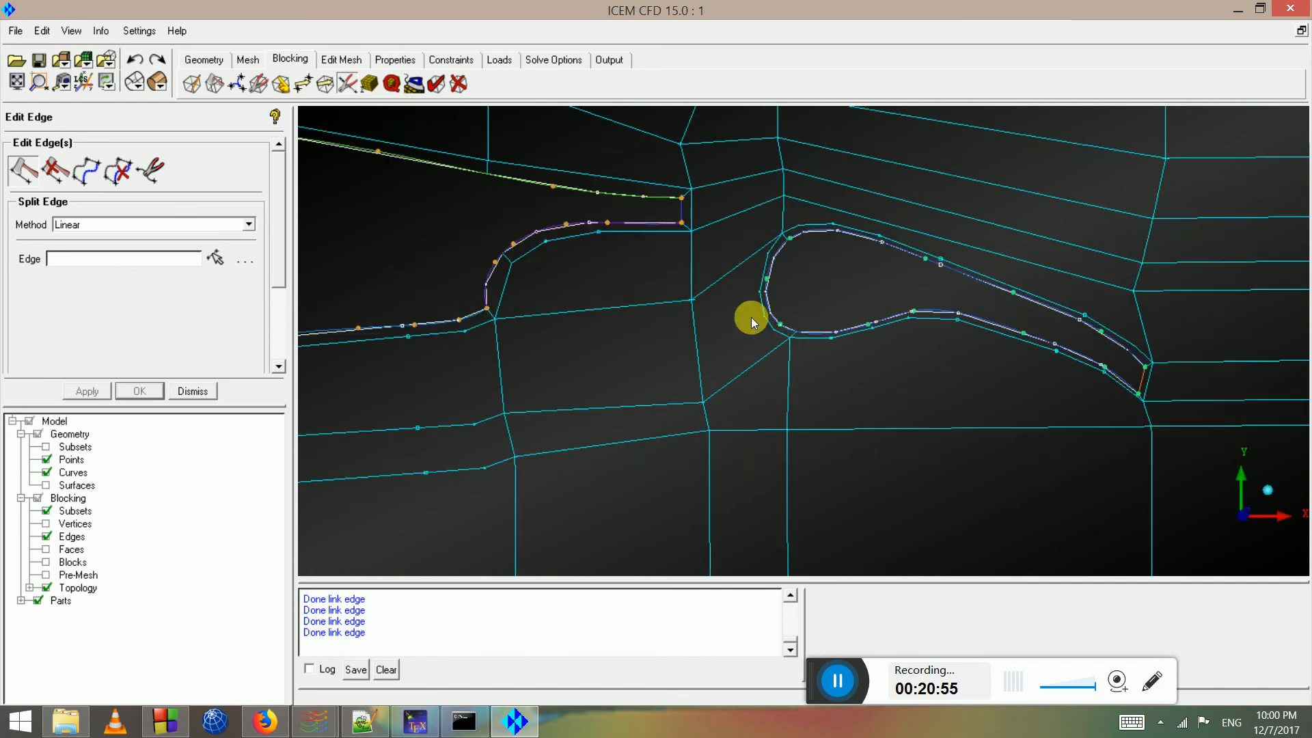
scroll(521, 310, down, 2)
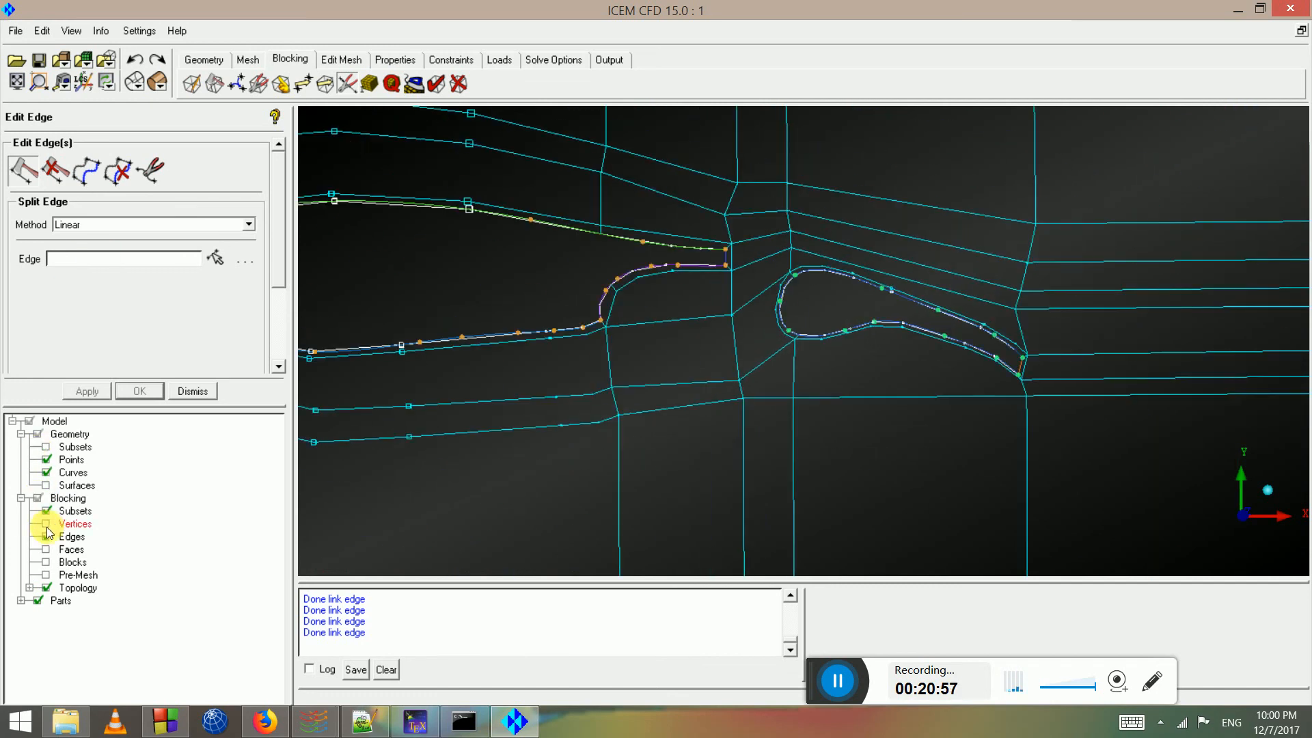
click(47, 472)
click(47, 459)
scroll(560, 322, down, 2)
middle_drag(605, 323, 921, 354)
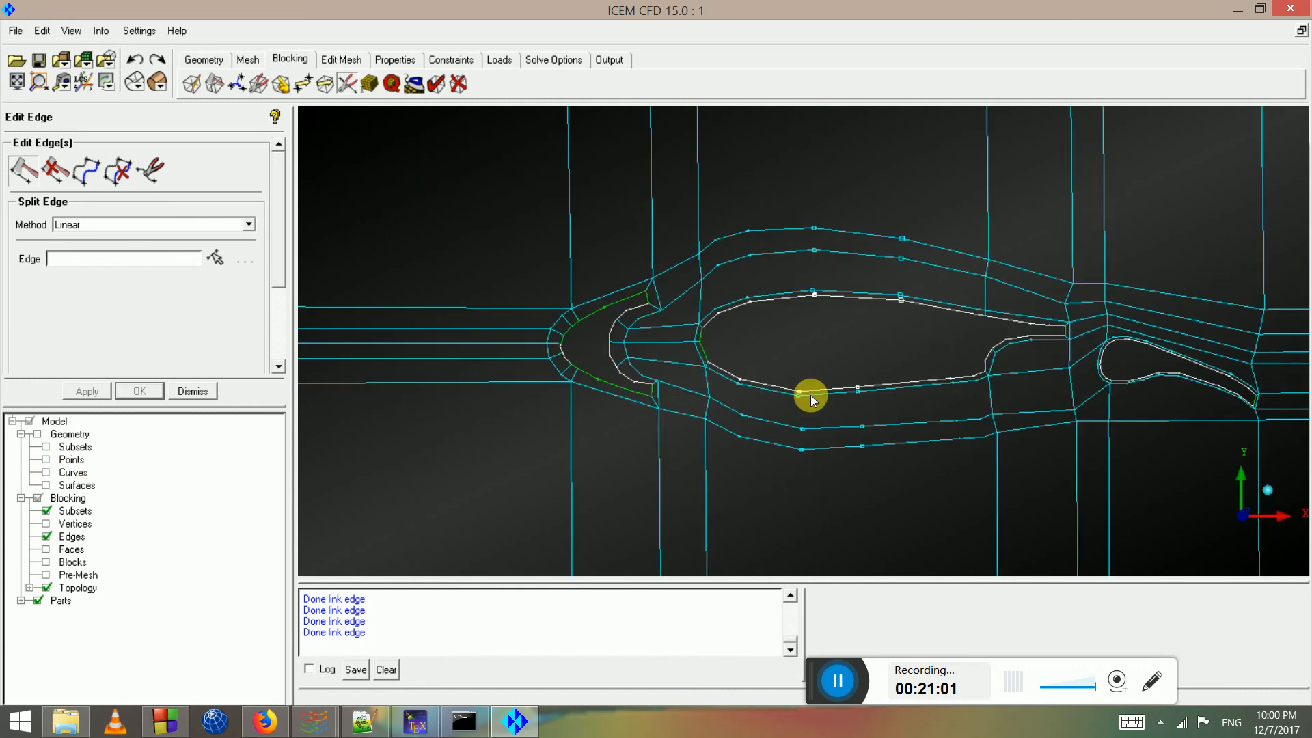
scroll(779, 345, up, 2)
Show the curves again and associate all upper-surface edge segments of the main element with its upper curve, projecting vertices
click(280, 84)
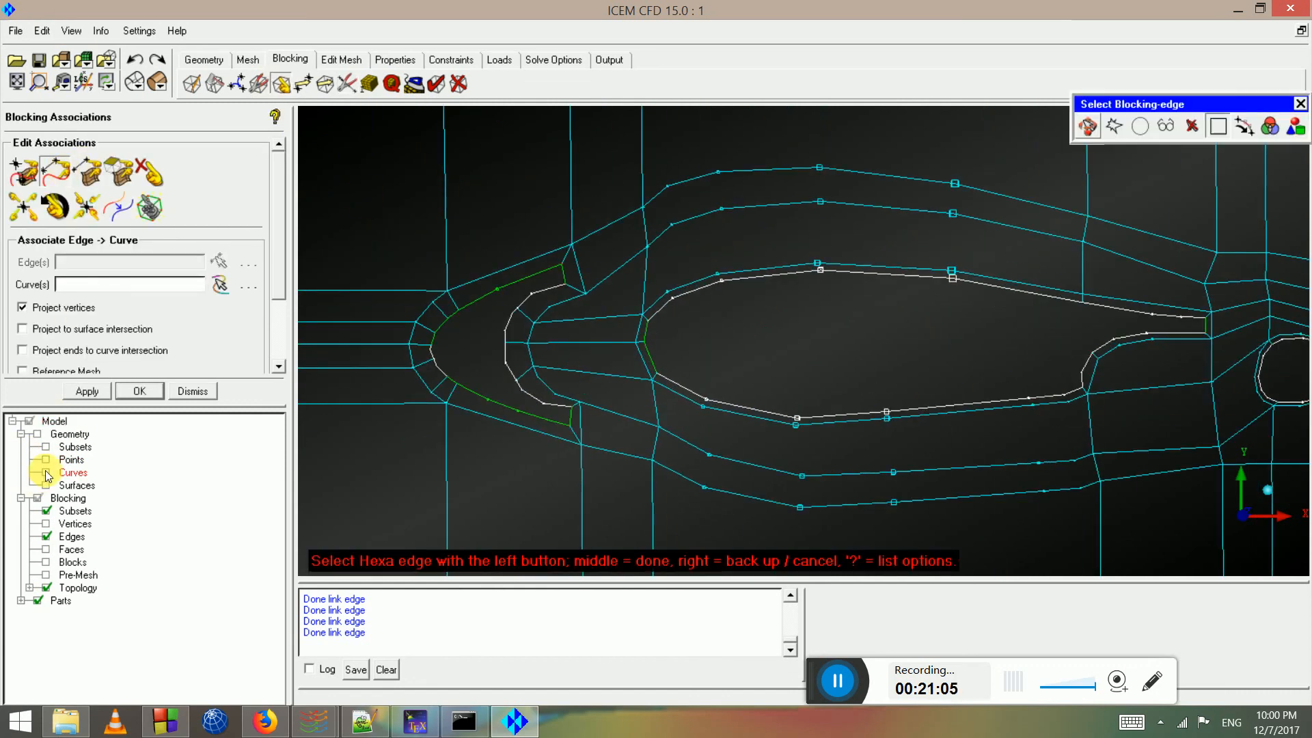
click(47, 472)
scroll(717, 290, up, 1)
click(629, 300)
click(761, 274)
click(902, 275)
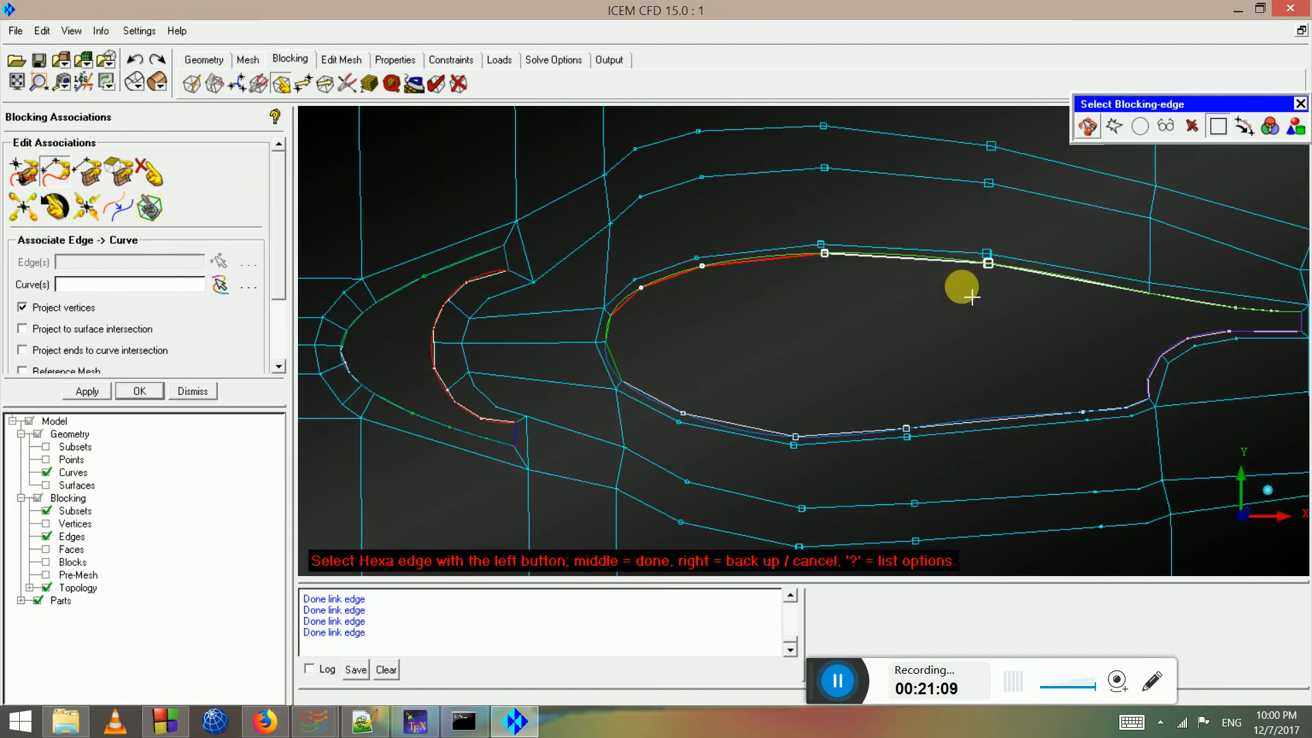
click(1071, 304)
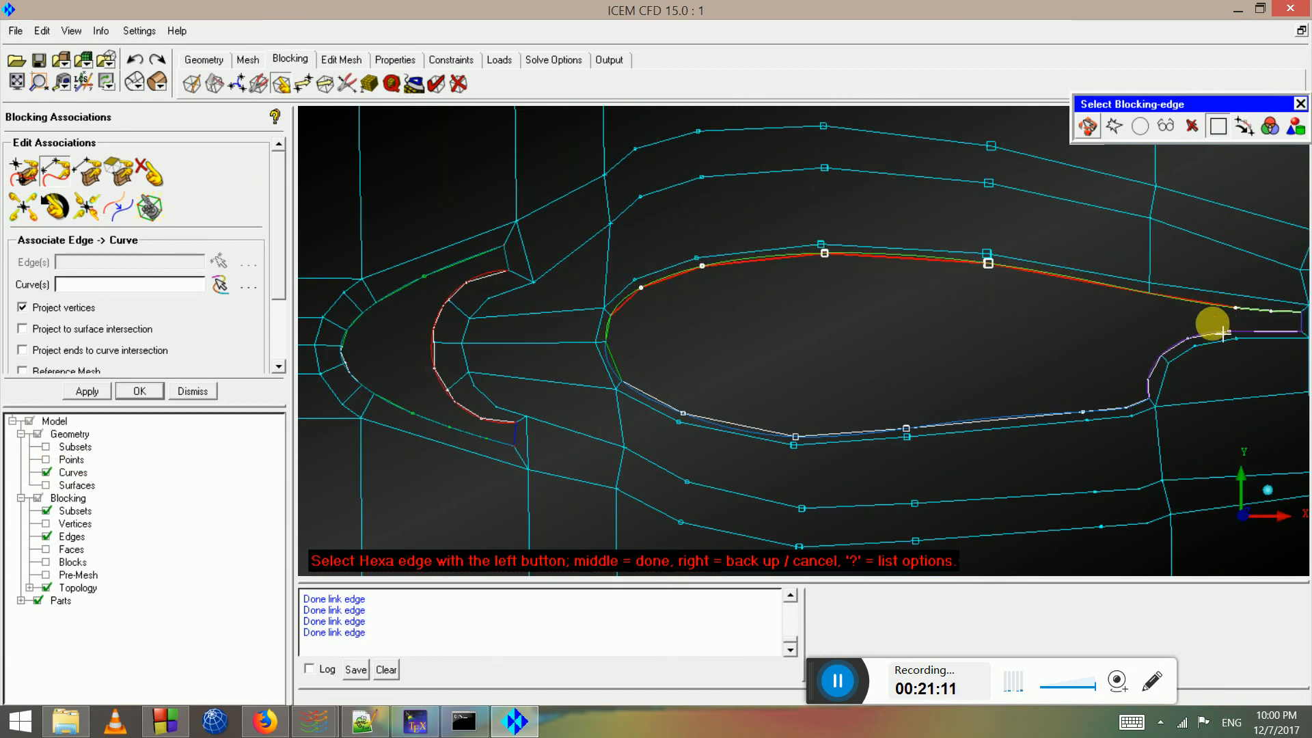
click(1270, 311)
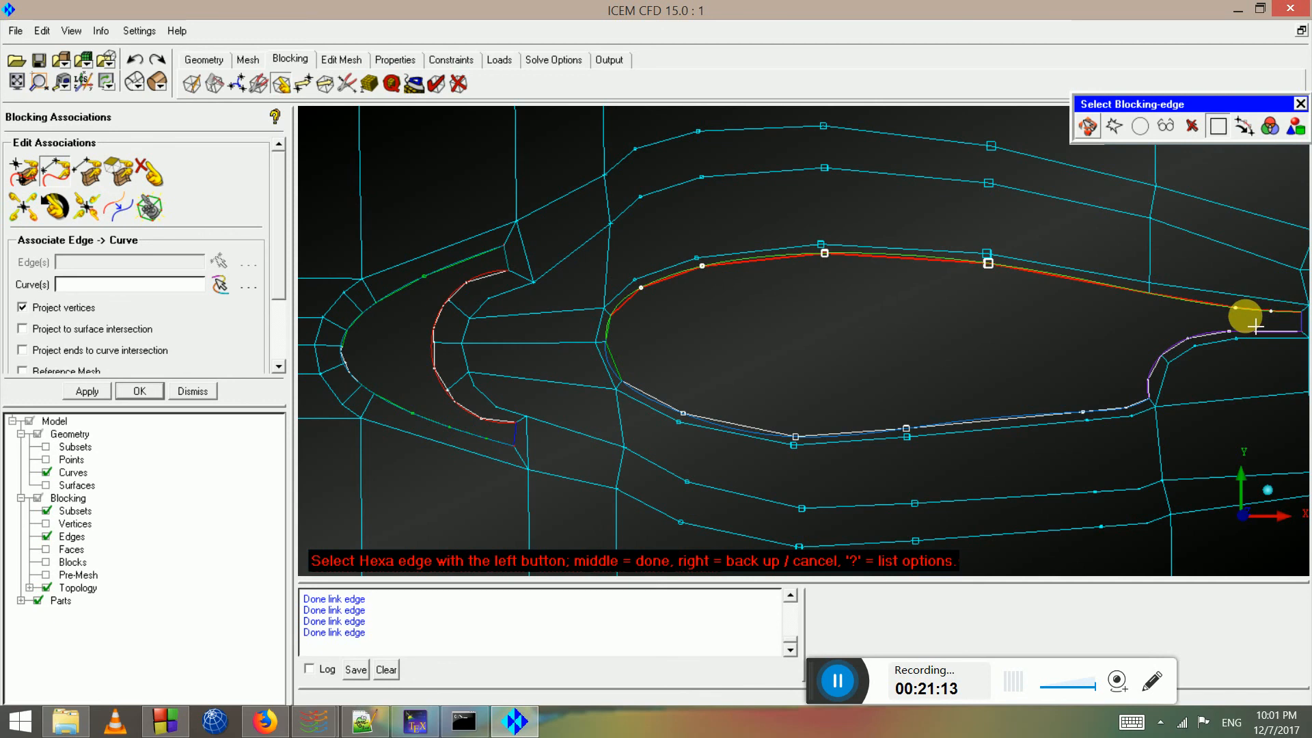
middle_click(1228, 305)
click(1223, 313)
middle_click(1221, 318)
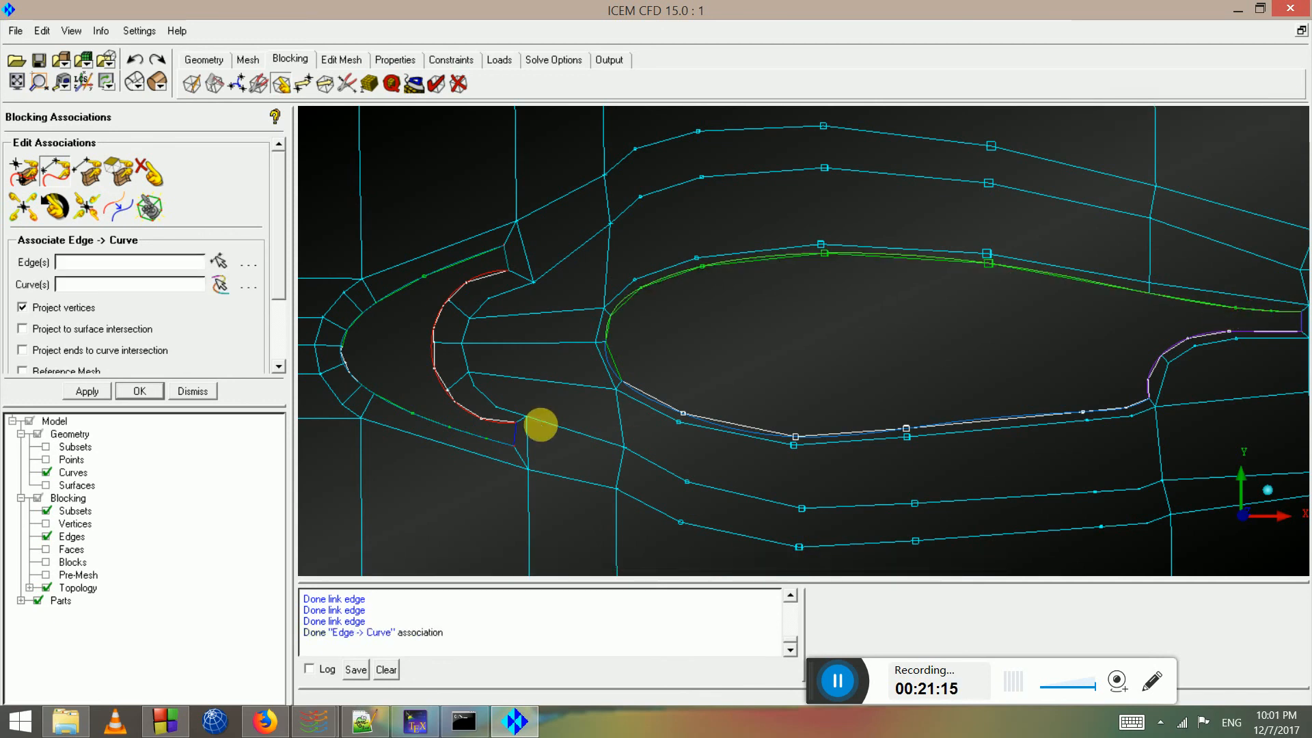
Associate the main element's lower-surface edge segments, up to the rear cove, with its lower curve
click(718, 426)
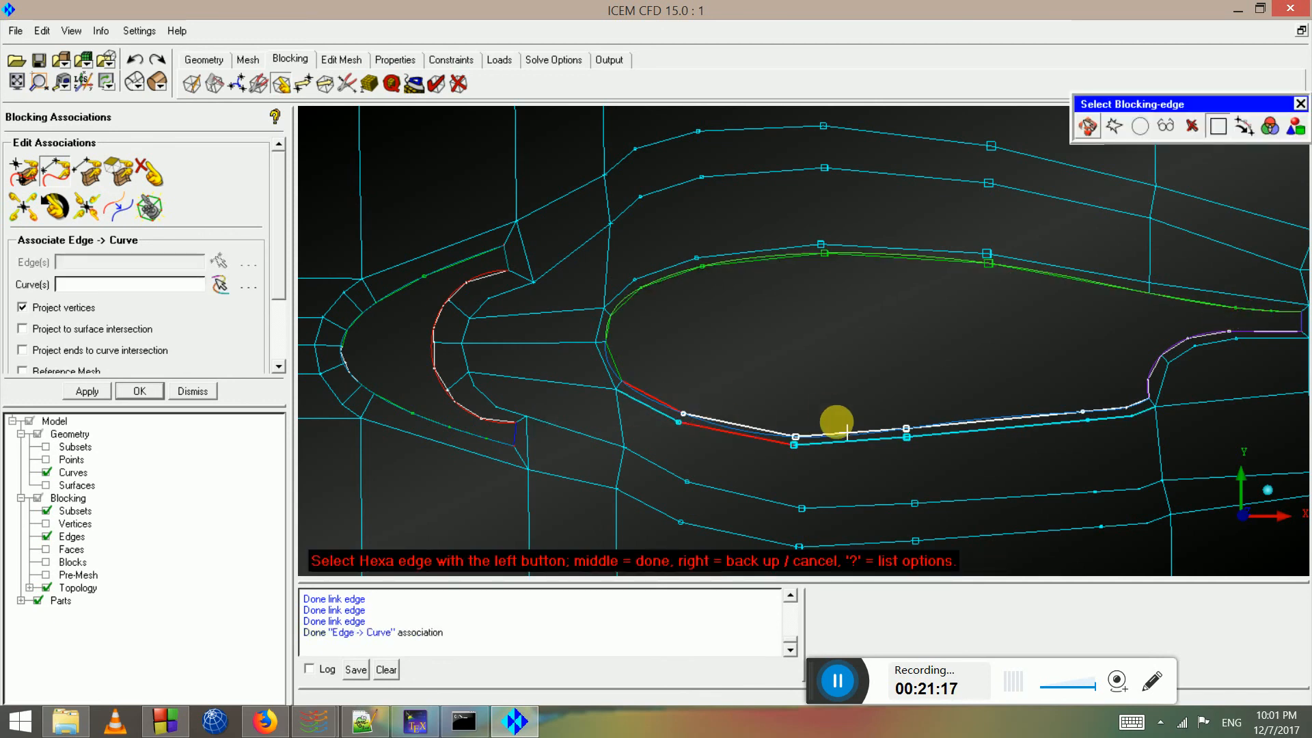
click(824, 425)
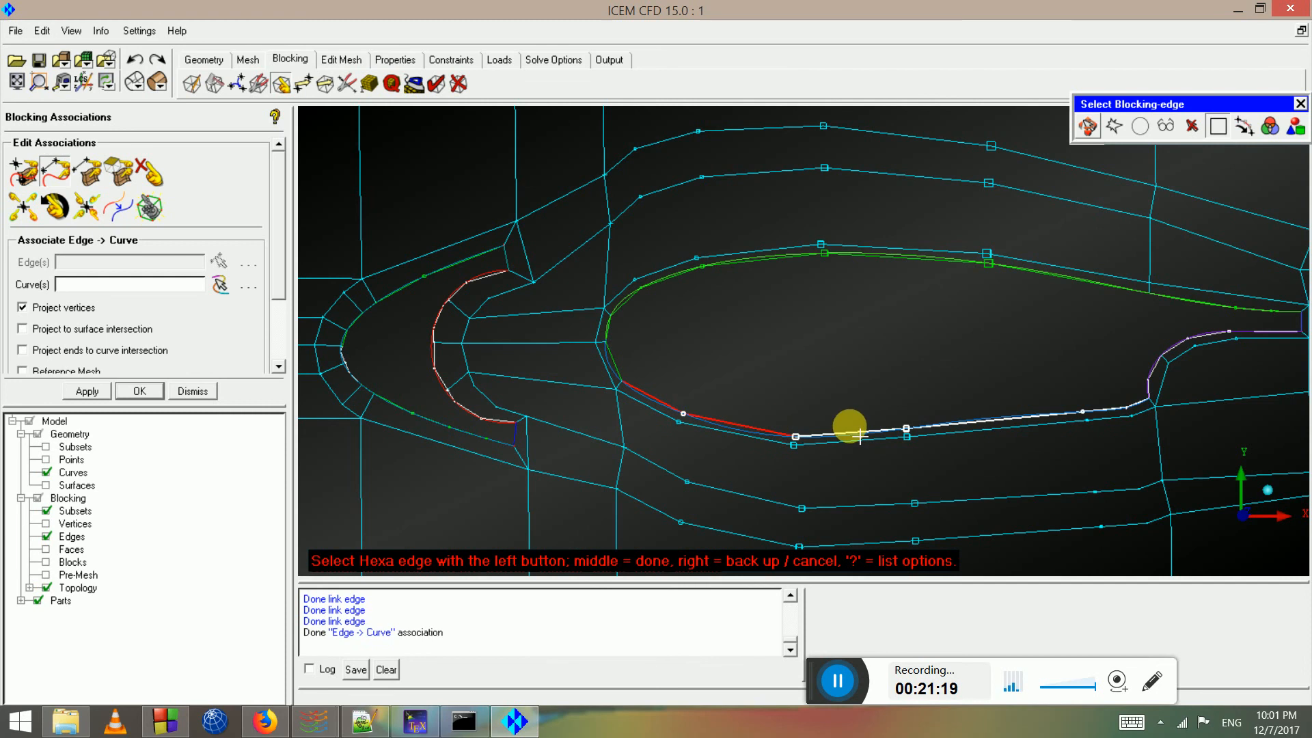
click(977, 421)
scroll(1055, 372, down, 2)
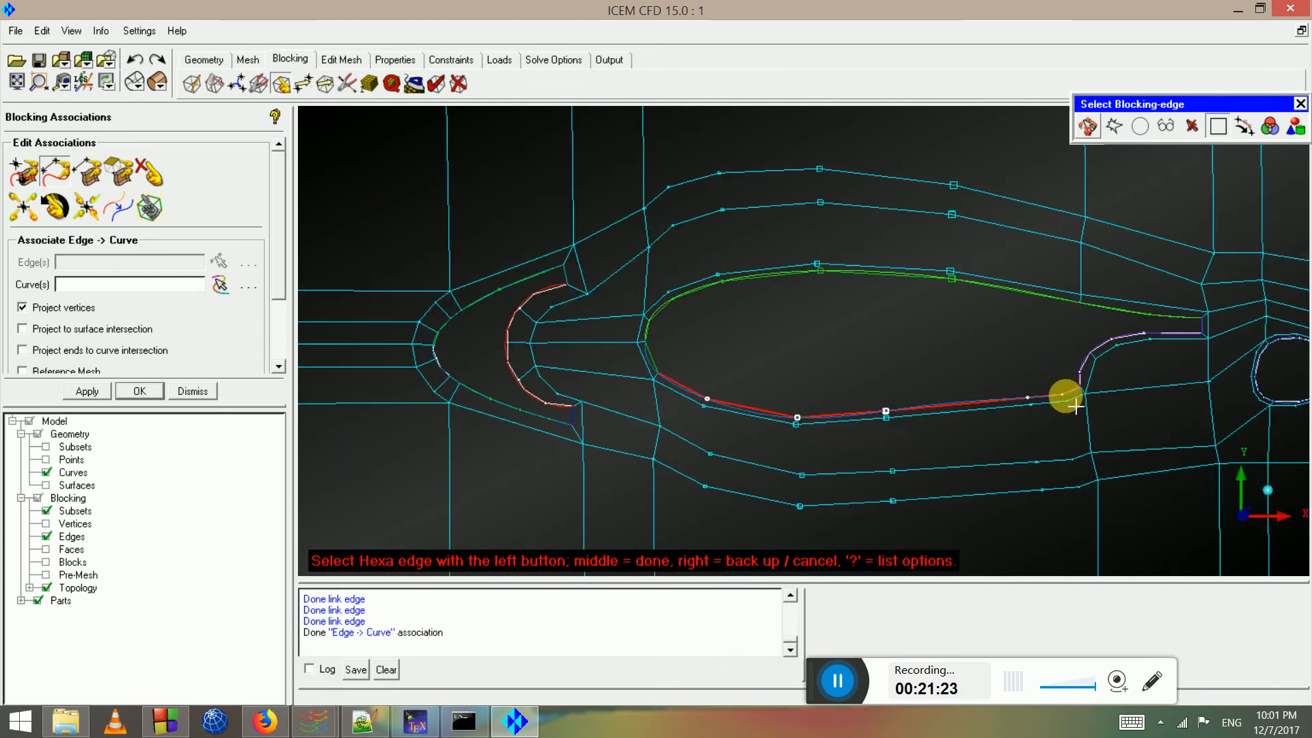
middle_click(1076, 406)
click(1053, 395)
middle_click(1053, 394)
Associate the edge segments along the main element's rear cove with the cove curve
scroll(1054, 375, up, 1)
middle_drag(1055, 376, 757, 334)
scroll(972, 378, up, 2)
click(916, 349)
click(990, 292)
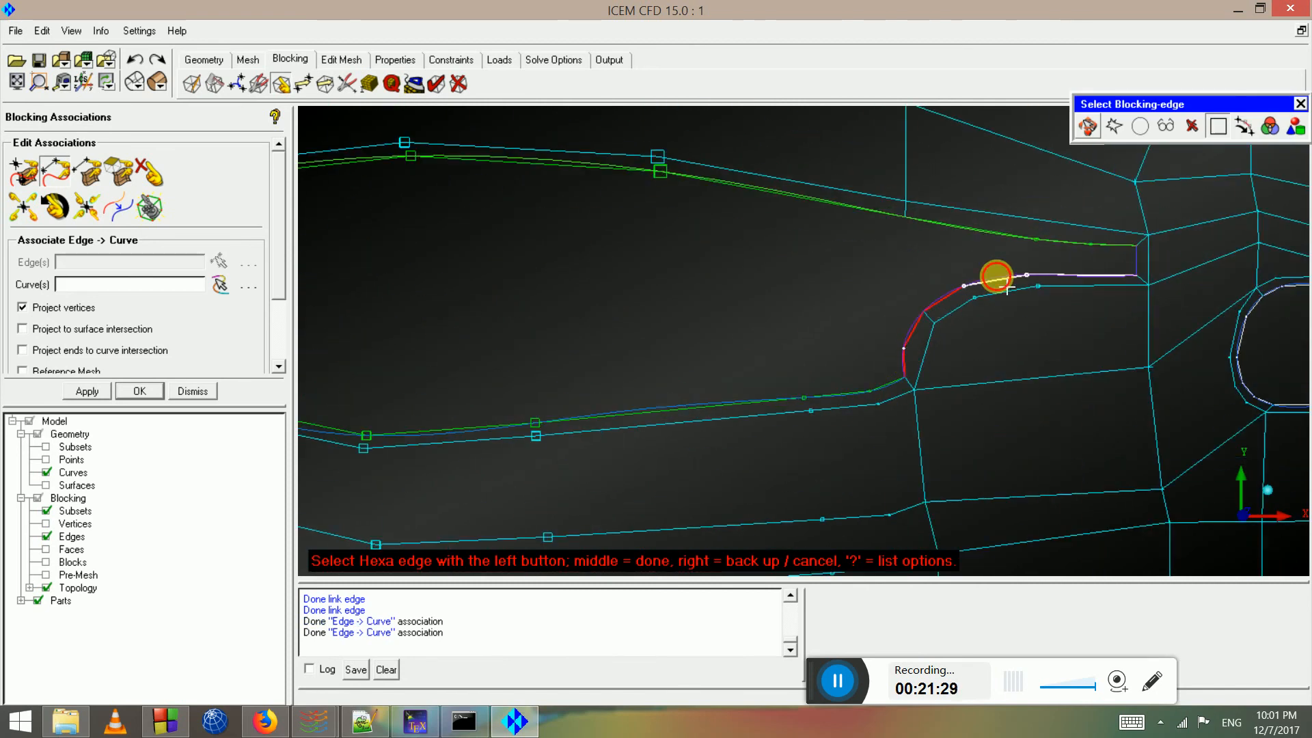
click(1063, 277)
middle_click(1063, 278)
click(1081, 275)
middle_click(1097, 285)
Associate the main element's short trailing-edge edge with the blunt trailing-edge curve
middle_drag(1099, 284, 941, 261)
click(928, 260)
middle_click(928, 261)
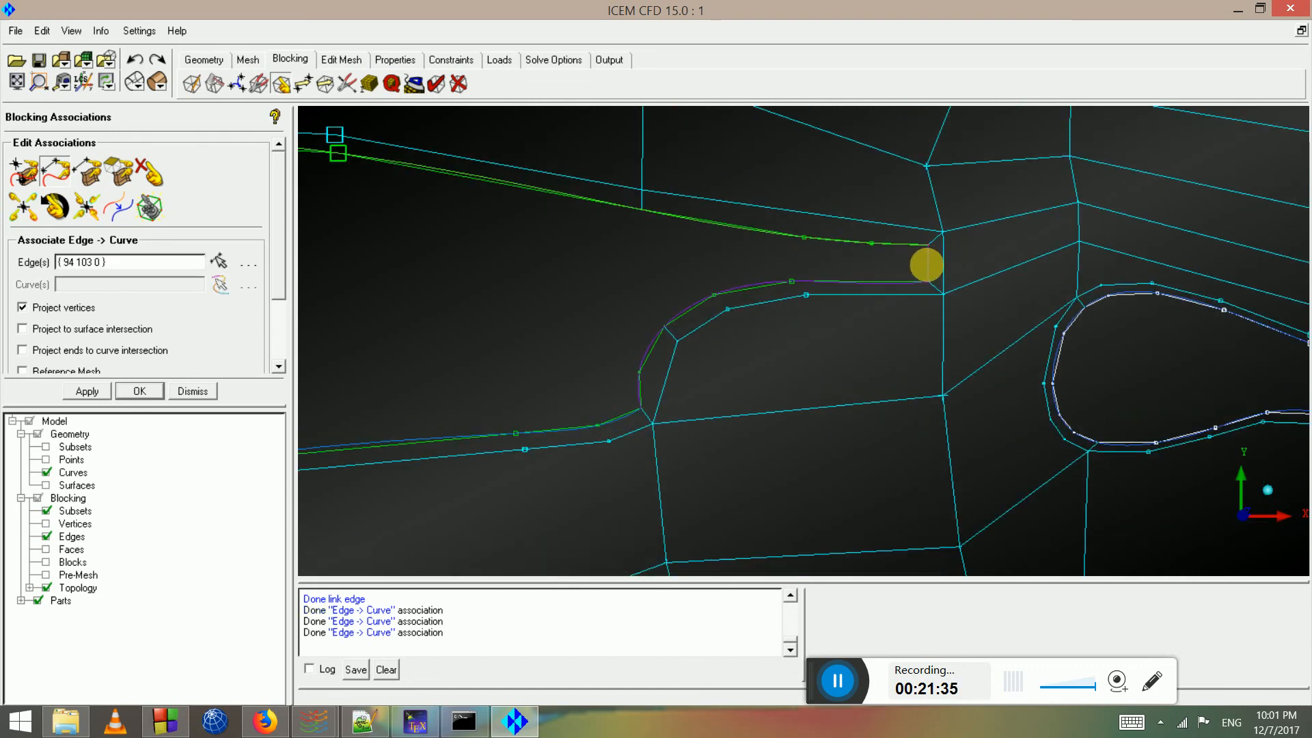
click(928, 269)
middle_click(930, 268)
Associate the rear flap's lower-surface edge segments, from nose to trailing edge, with the flap curve
middle_drag(1030, 355, 749, 270)
scroll(786, 308, up, 2)
click(820, 349)
click(850, 362)
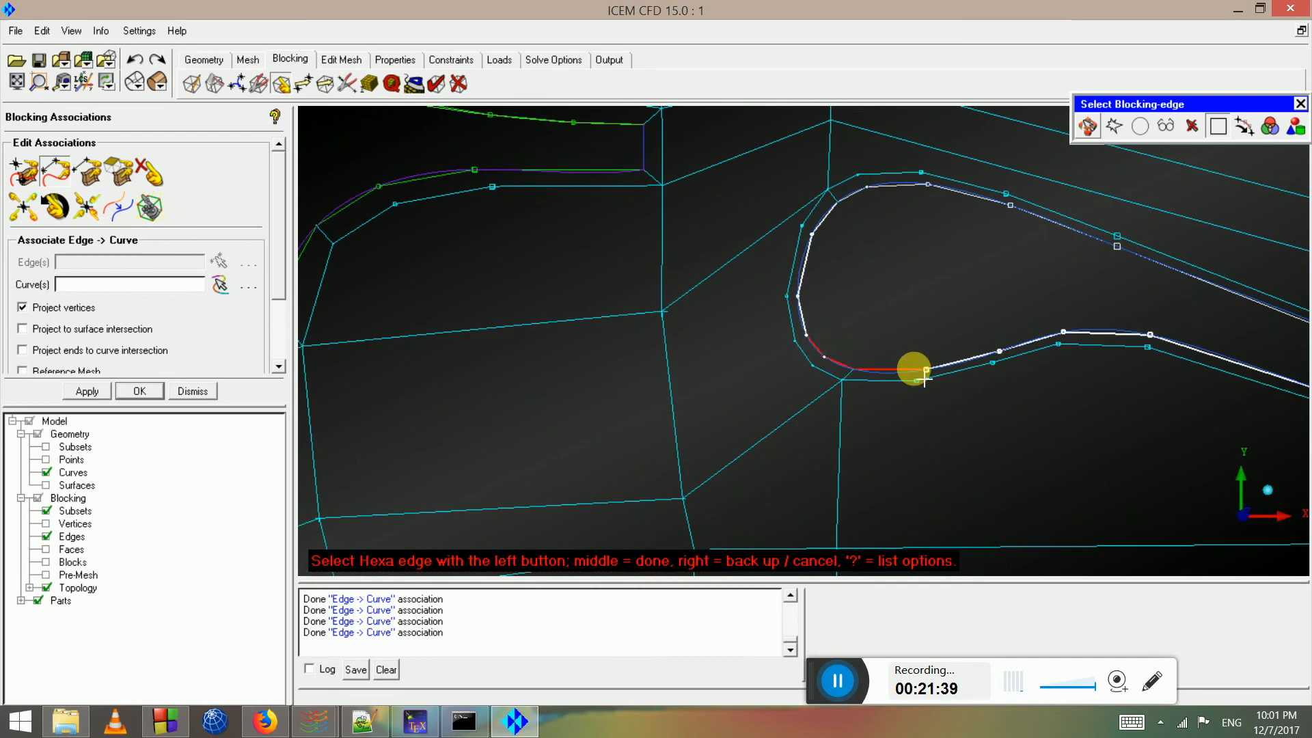
click(984, 354)
click(1042, 340)
click(1115, 333)
middle_drag(1192, 369, 999, 309)
click(999, 309)
click(1100, 339)
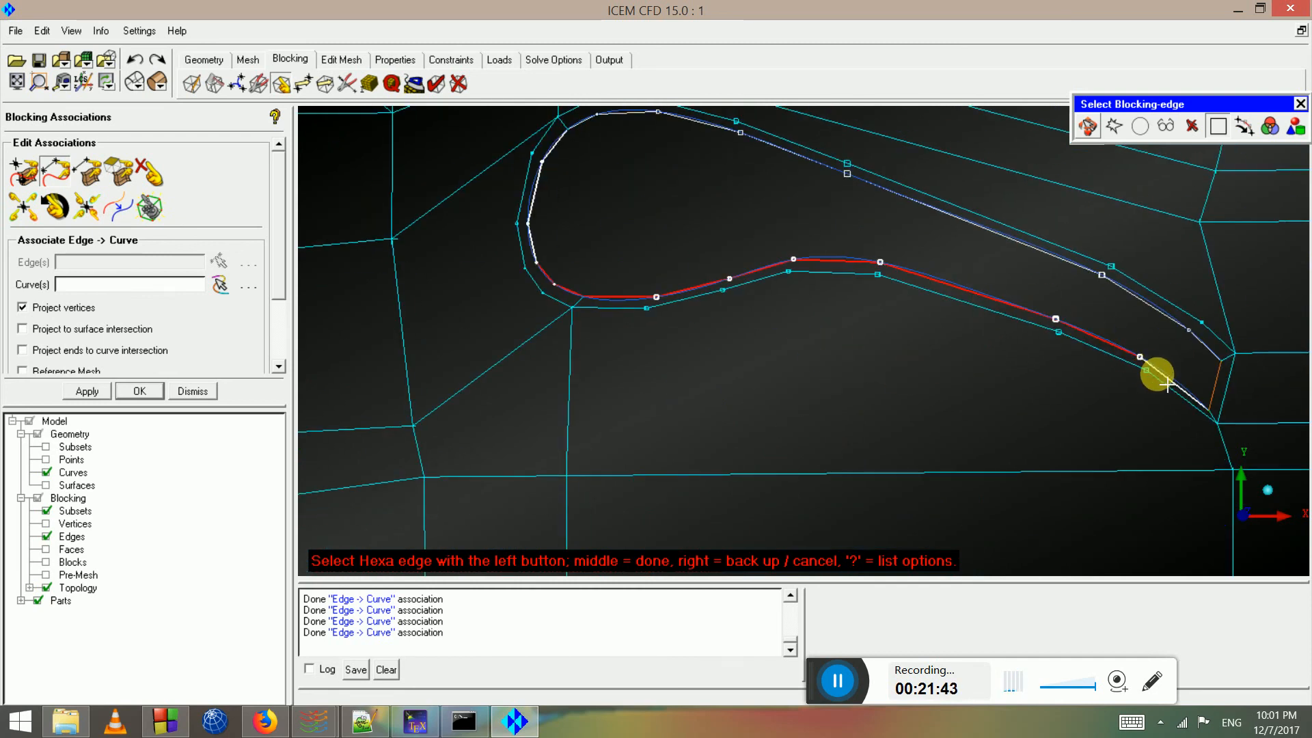
middle_click(1185, 391)
click(1185, 389)
middle_click(1169, 379)
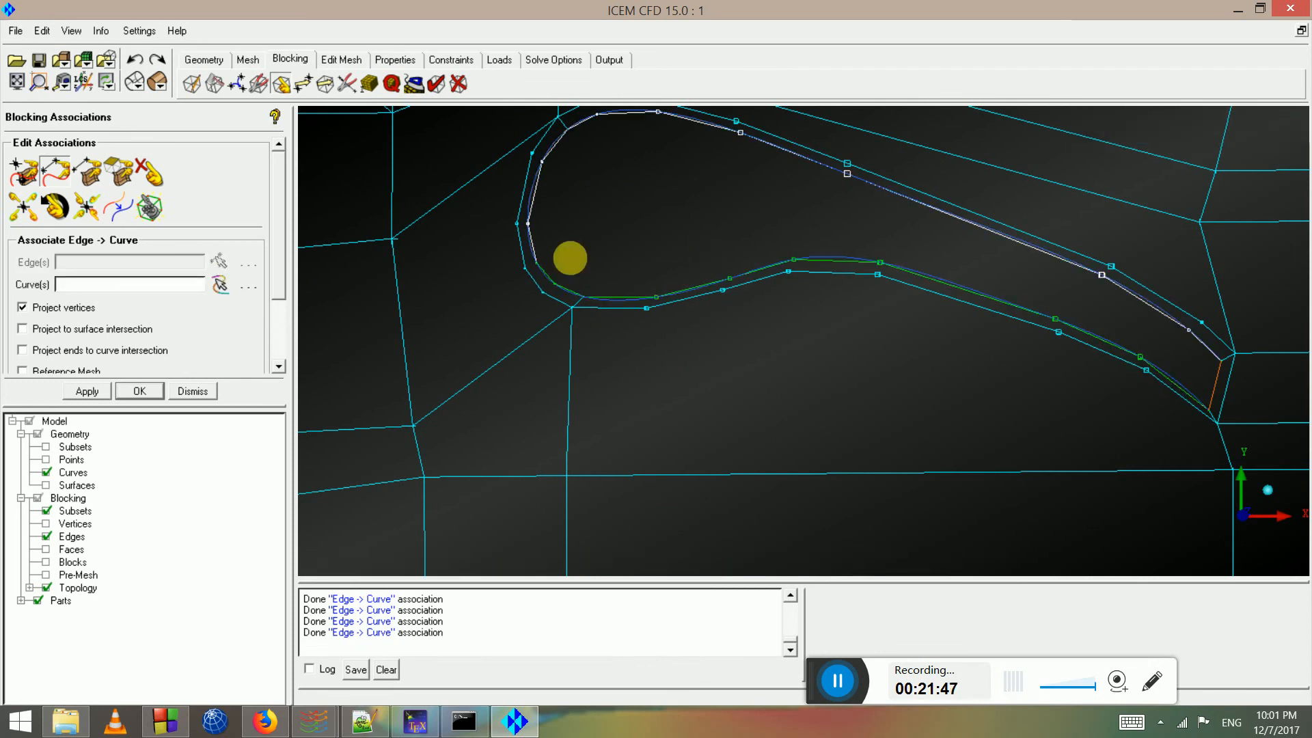
Associate the rear flap's nose and upper-surface edge segments with the flap curve
click(537, 214)
click(545, 210)
click(553, 147)
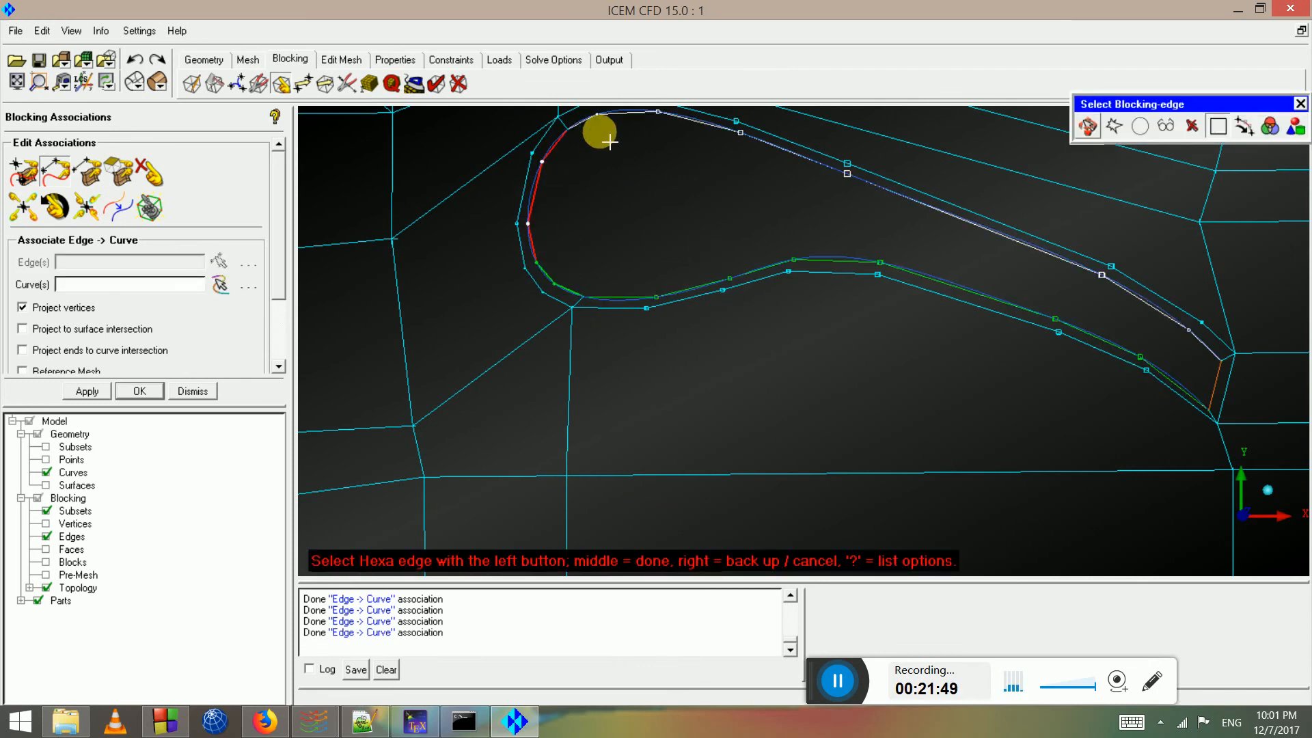
scroll(628, 137, down, 1)
click(629, 166)
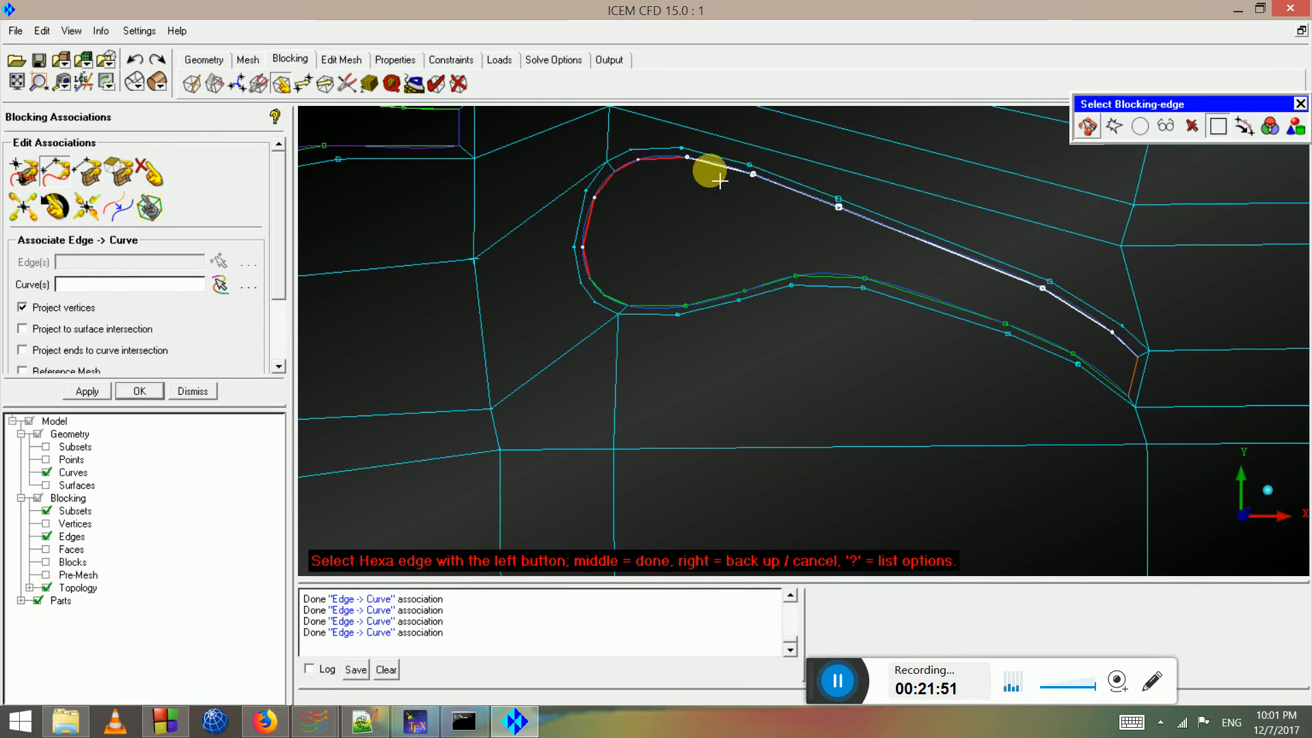
click(740, 179)
click(797, 193)
click(867, 220)
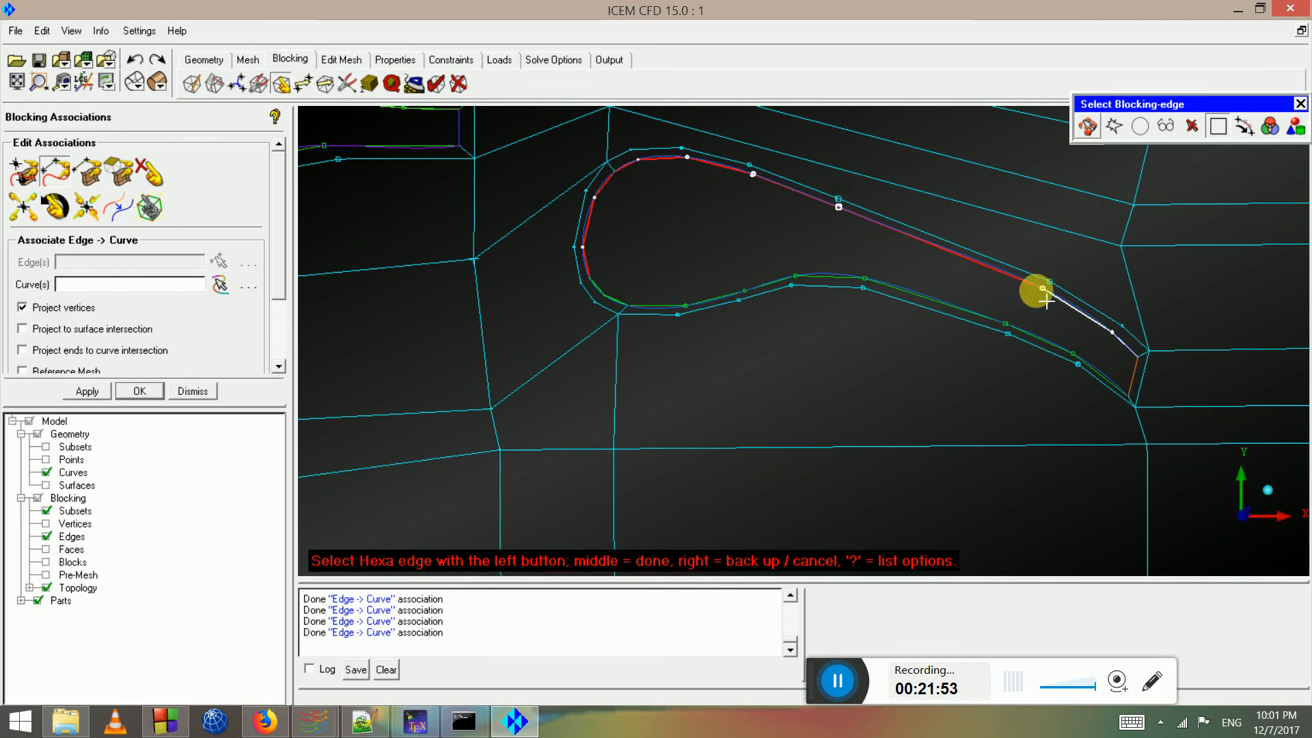
click(1121, 348)
middle_click(1115, 349)
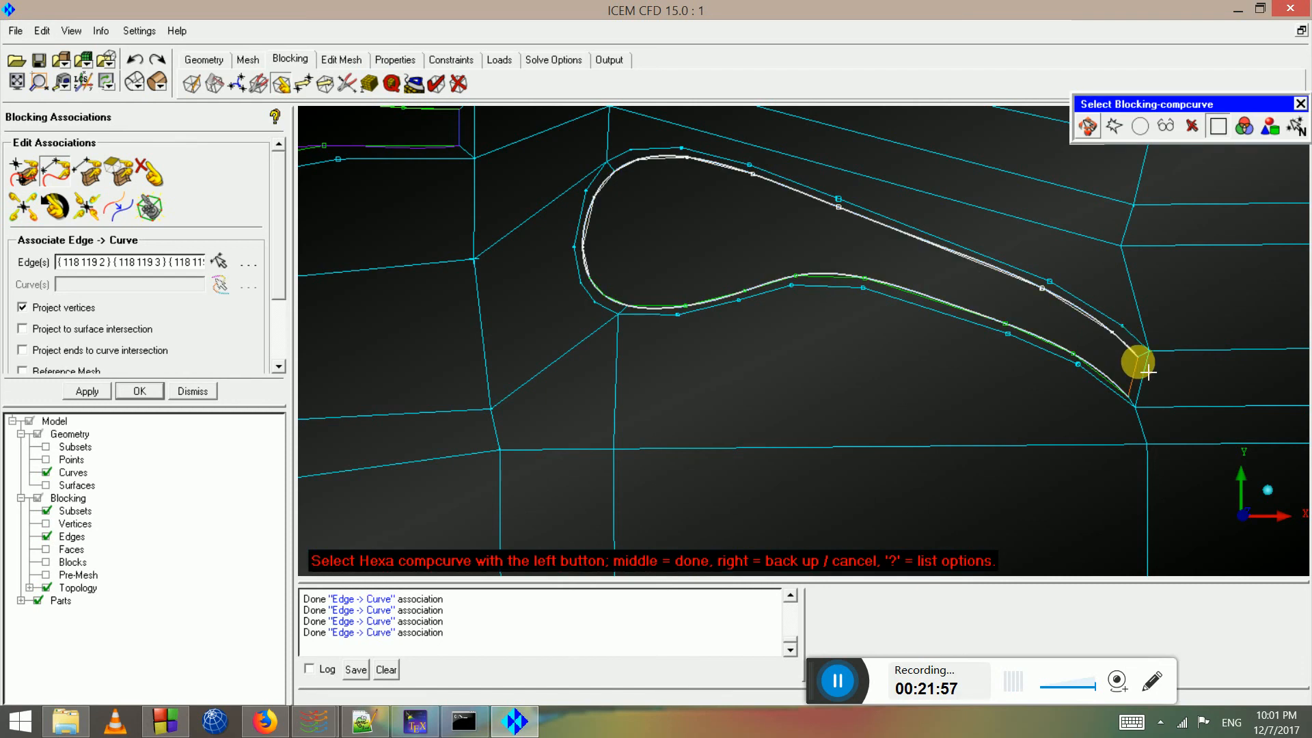
click(1148, 375)
middle_click(1141, 386)
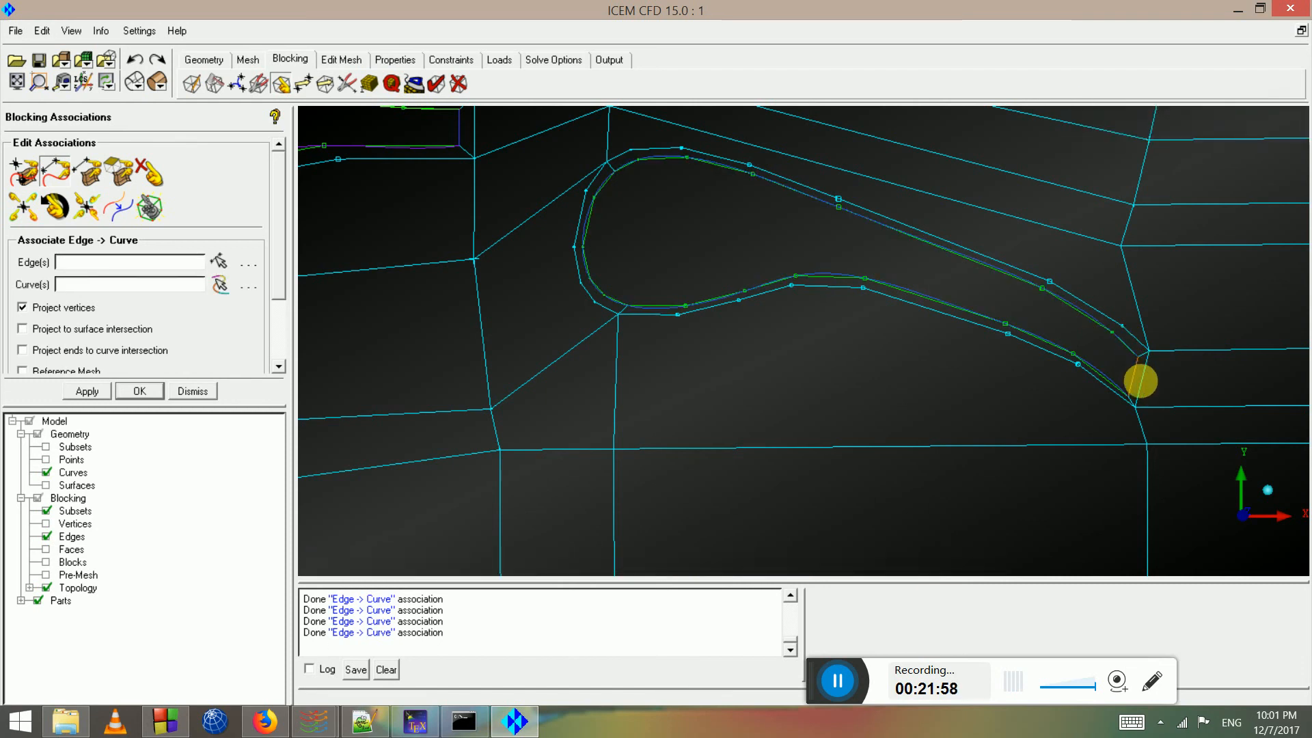
Associate the rear flap's short trailing-edge edge with the trailing-edge curve crv.09
click(1138, 388)
middle_click(1138, 387)
click(1136, 389)
middle_click(1136, 389)
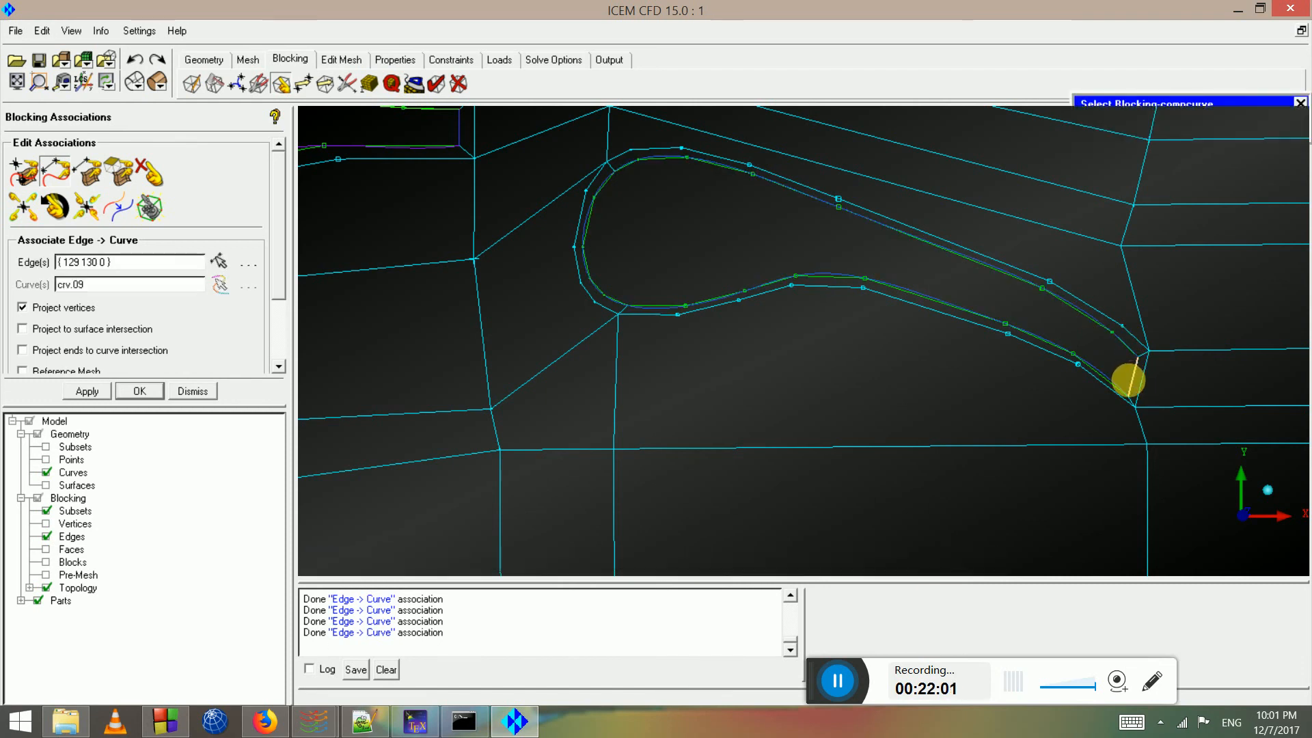
middle_click(1084, 384)
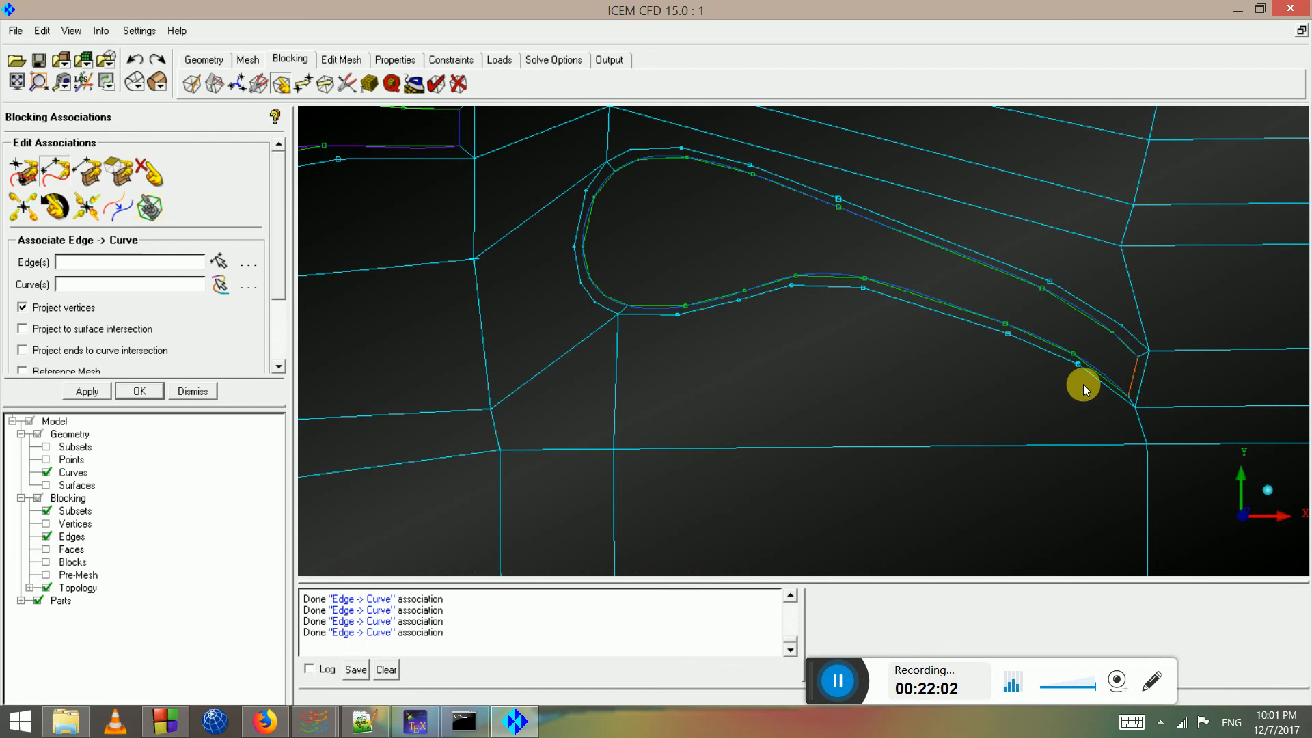
Hide the geometry curves so only the blocking edges around the three airfoil elements are displayed
click(47, 472)
scroll(583, 336, down, 3)
middle_drag(583, 337, 1038, 304)
scroll(822, 297, down, 3)
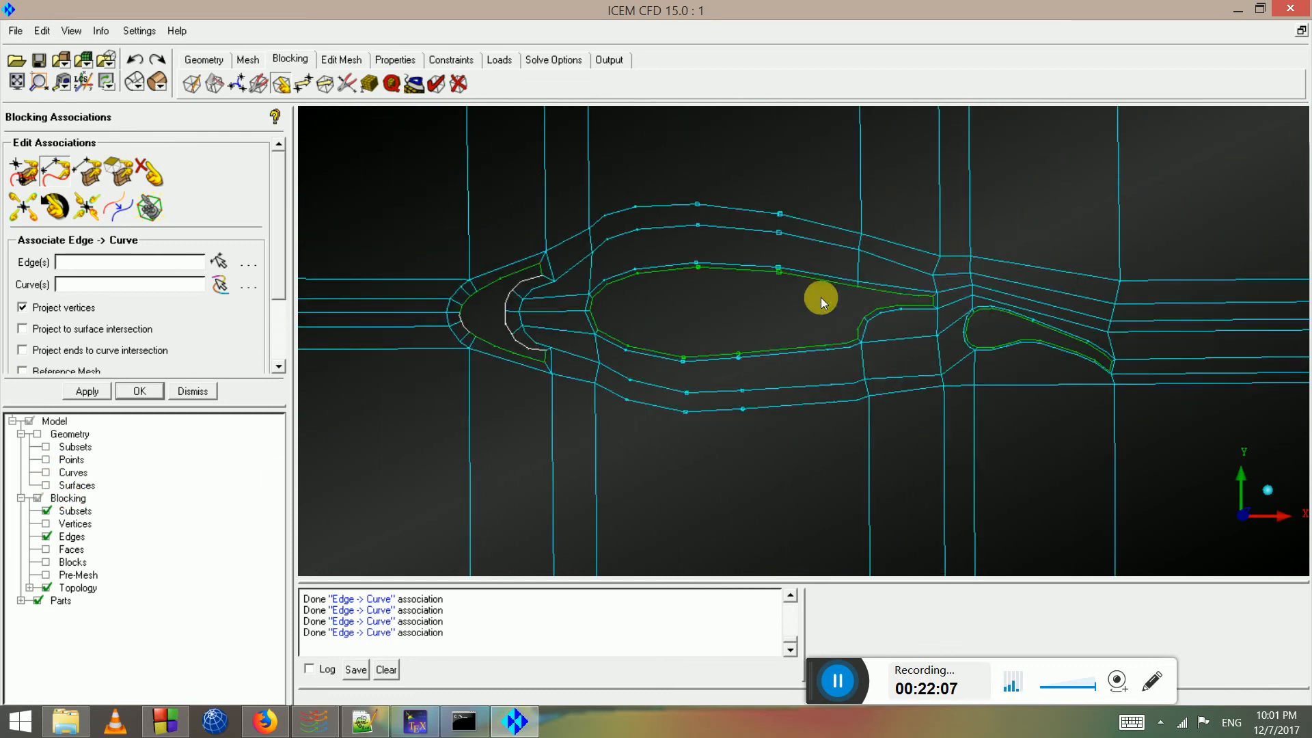
scroll(726, 309, up, 2)
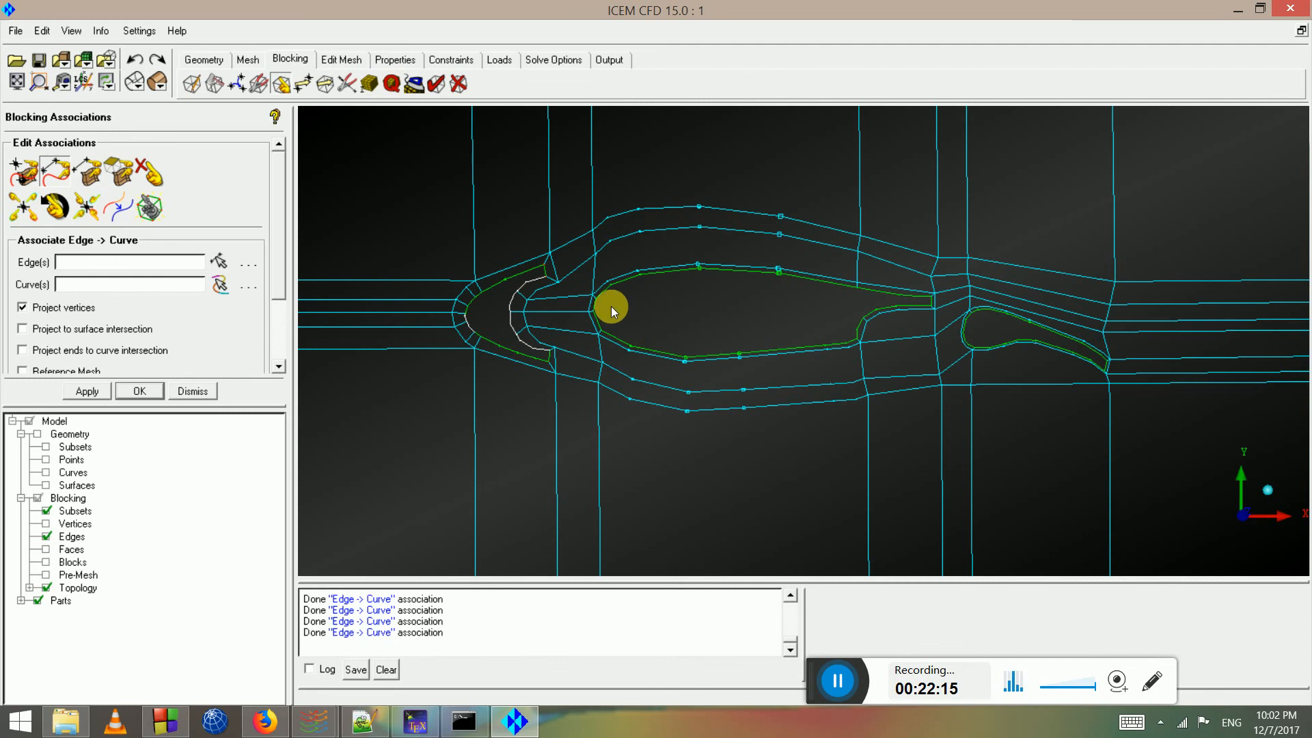
scroll(605, 305, up, 1)
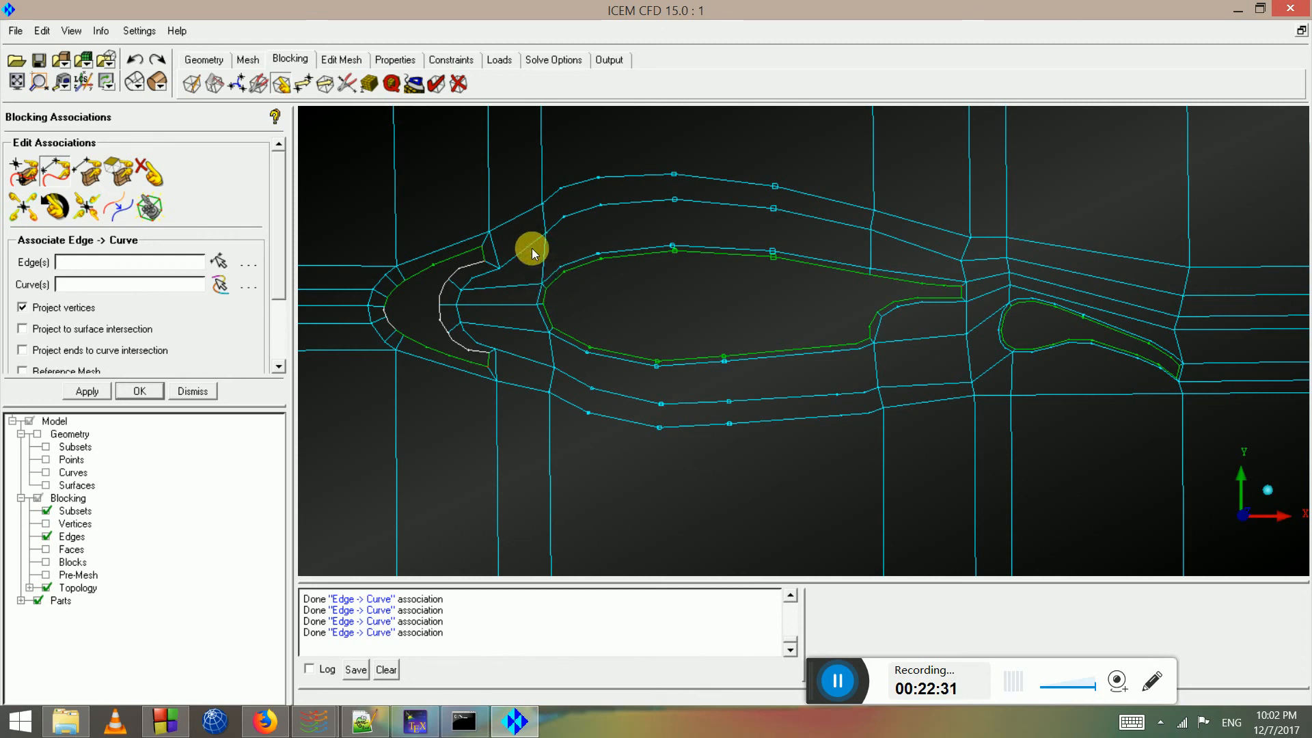
Adjust the blocking vertices of the outer edges above the main element's nose with single-vertex moves
click(283, 83)
click(32, 184)
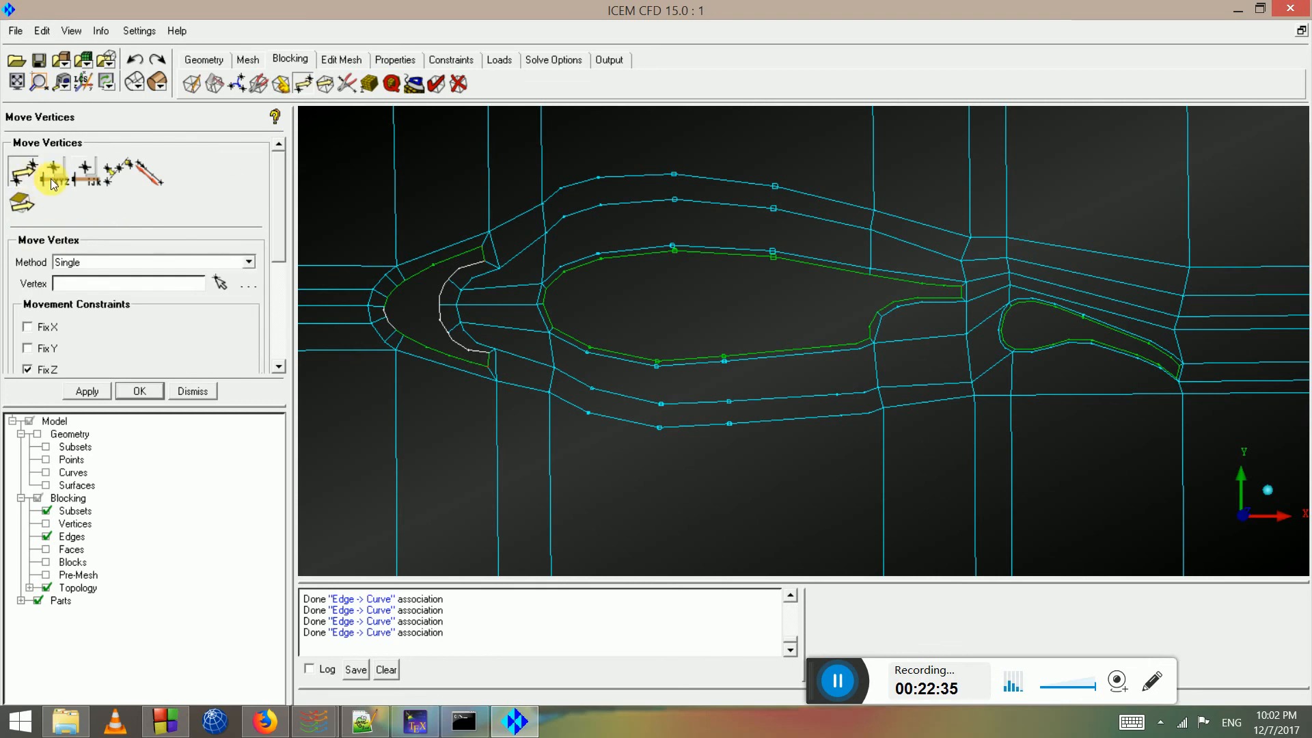
scroll(549, 224, up, 3)
drag(470, 210, 479, 179)
middle_click(663, 269)
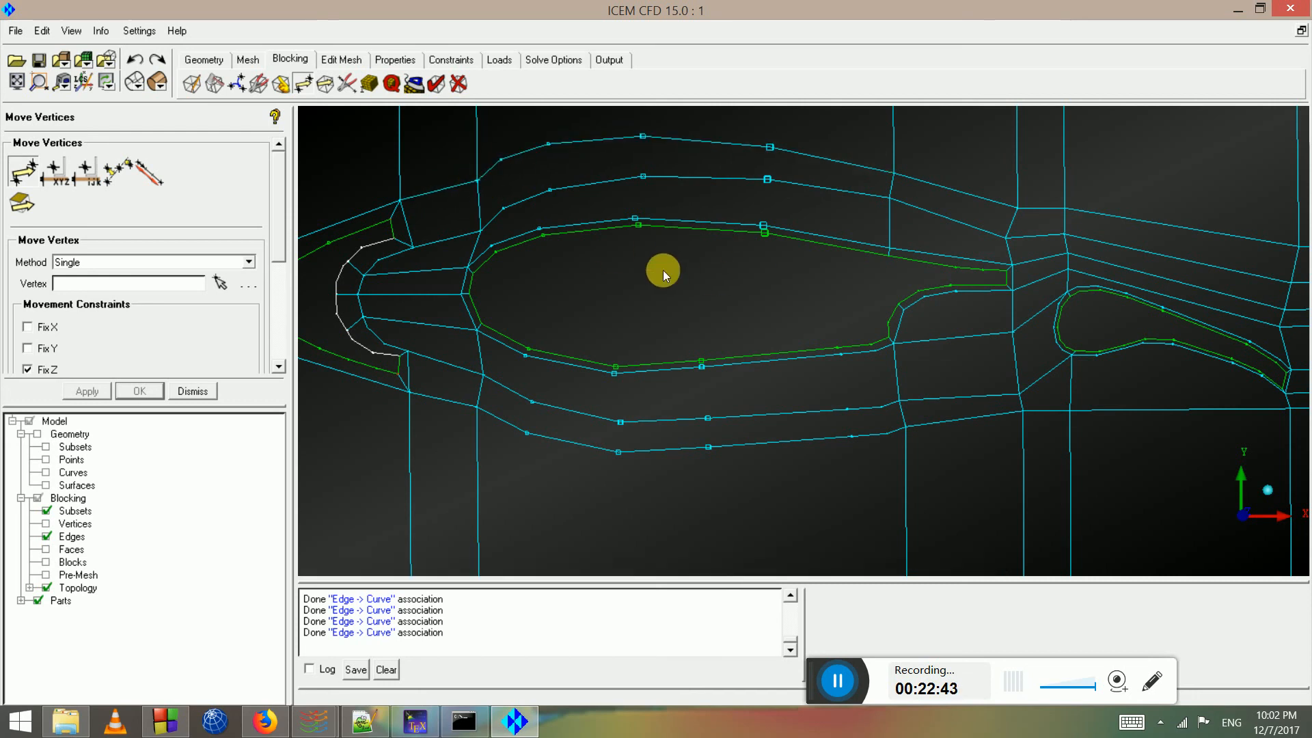
scroll(796, 344, down, 1)
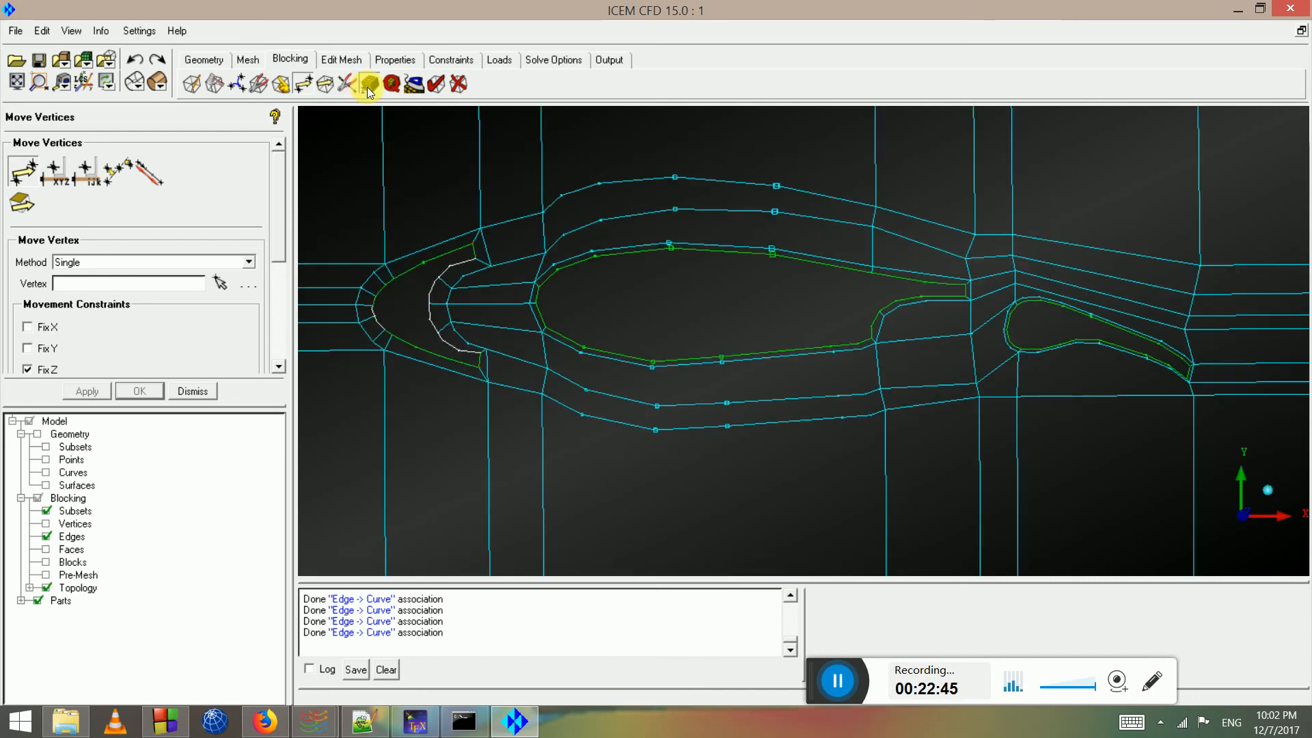
Set 20 nodes on the lower horizontal edge upstream of the slat in the edge meshing parameters
click(59, 176)
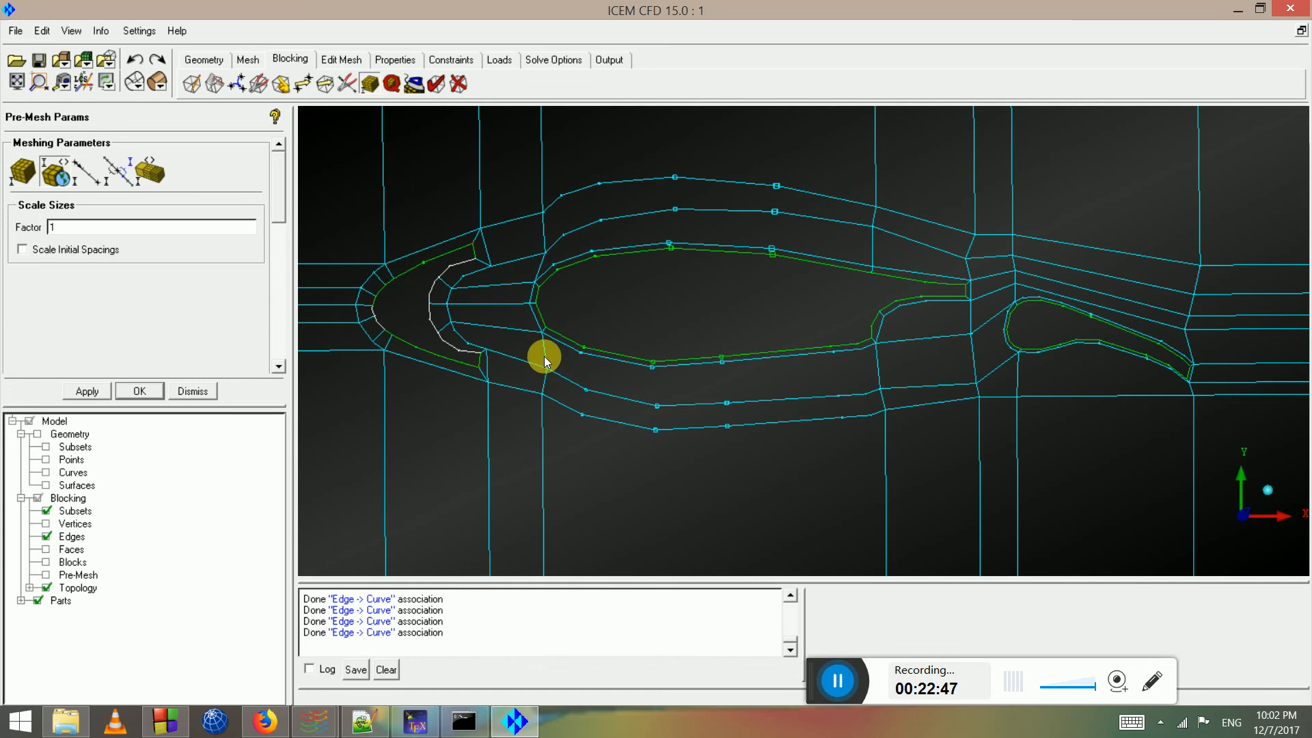
scroll(450, 361, down, 1)
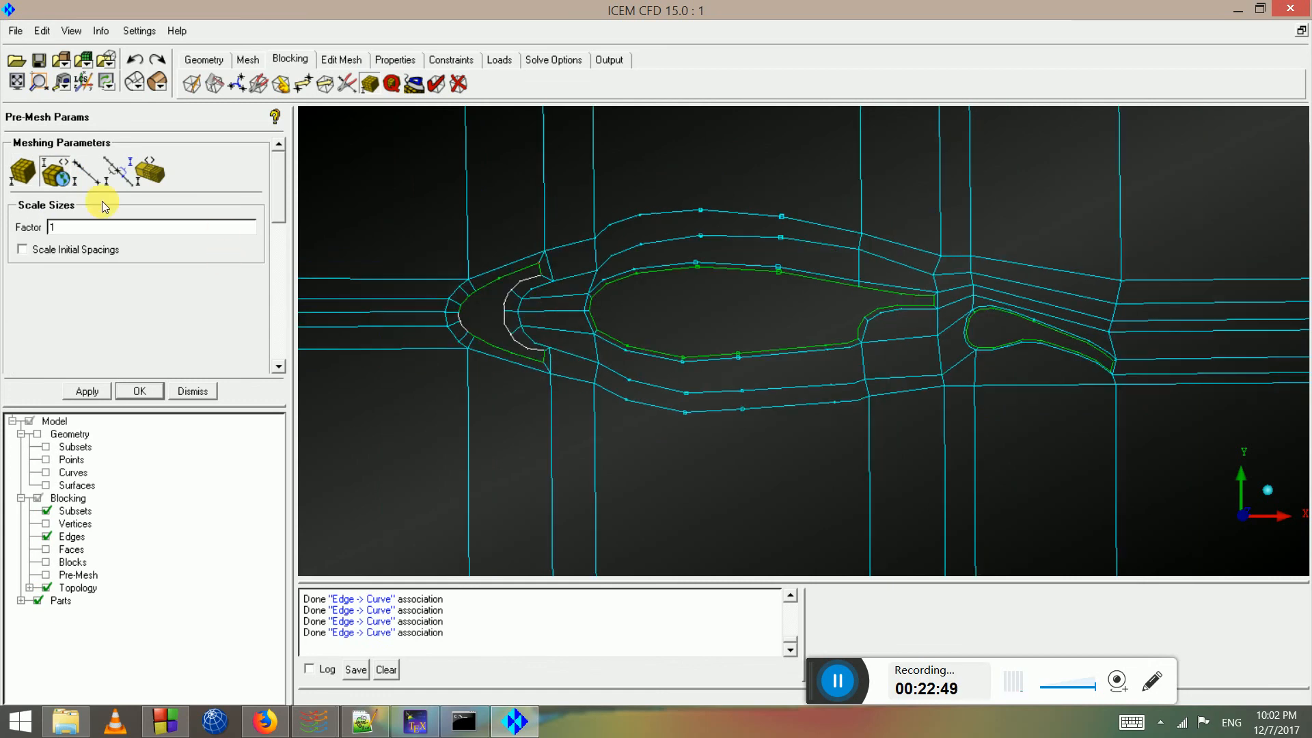
click(98, 173)
scroll(477, 339, down, 3)
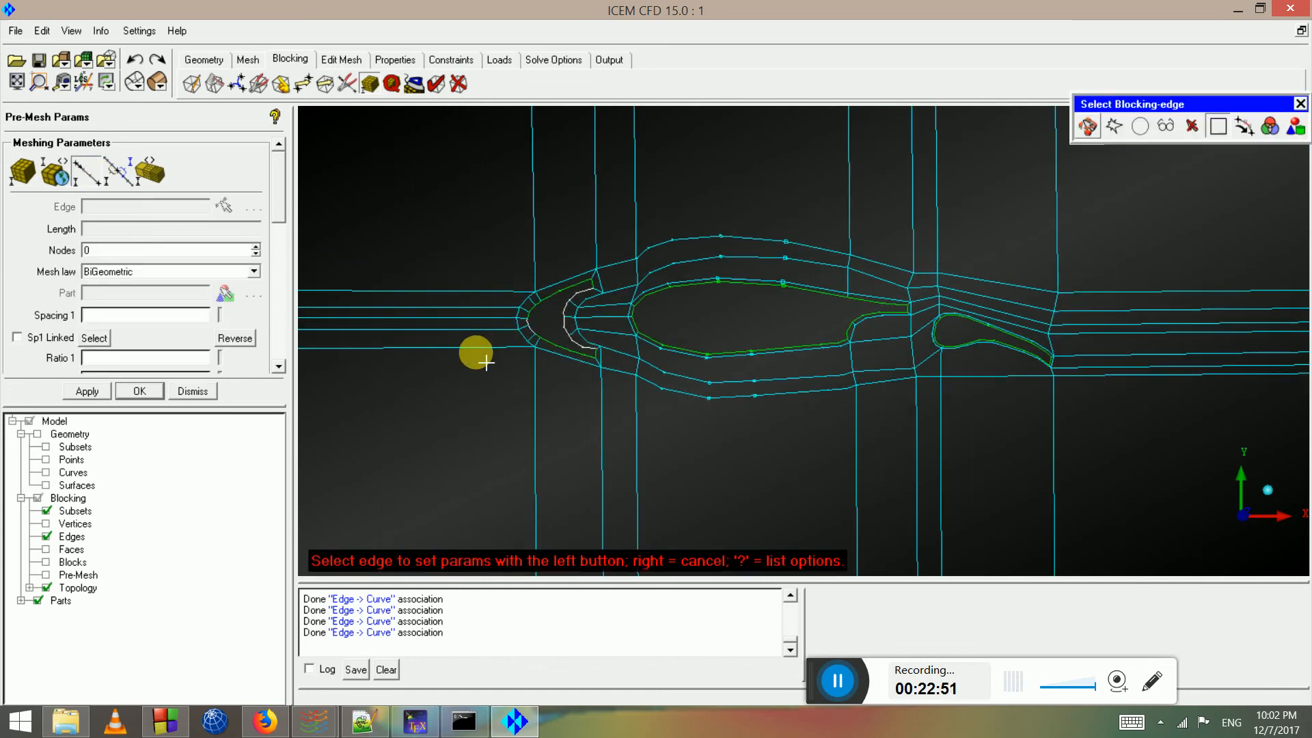
click(478, 348)
click(117, 252)
text(0)
click(87, 392)
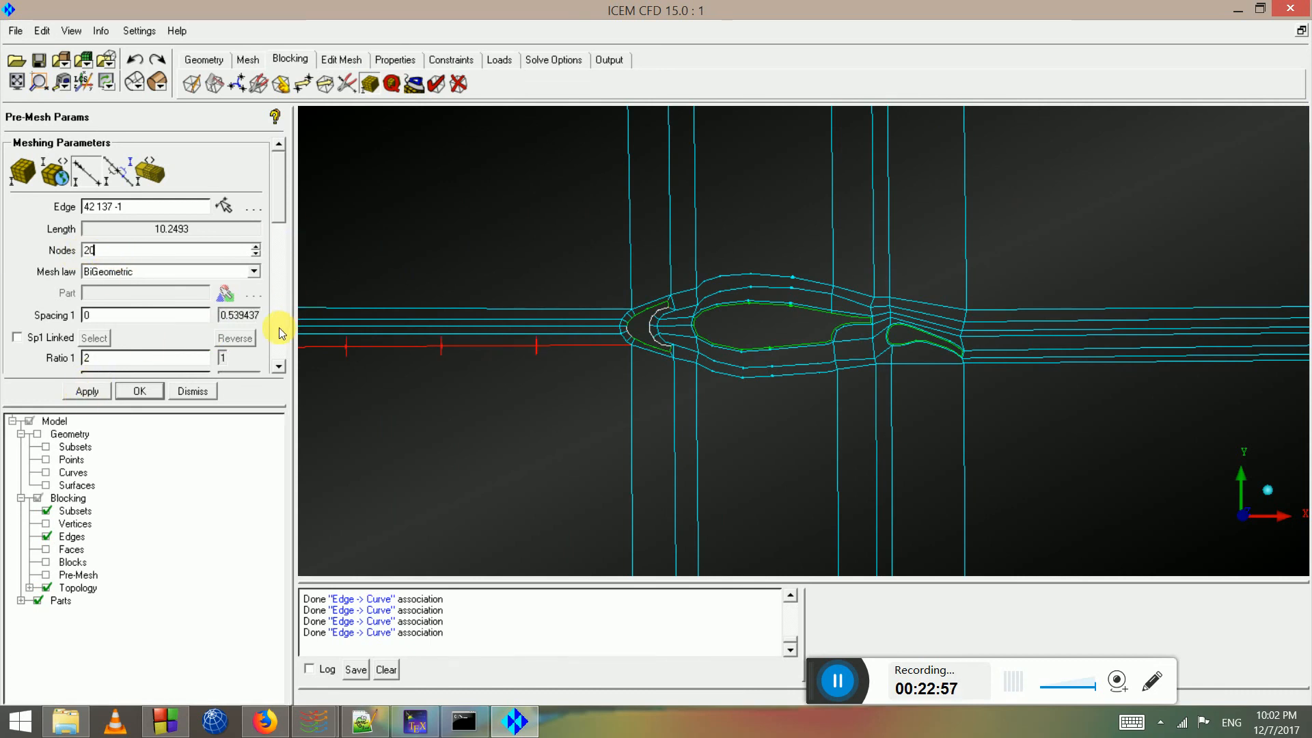
Enable copying of the upstream edge's mesh parameters to all parallel edges
scroll(281, 333, down, 8)
scroll(280, 297, up, 4)
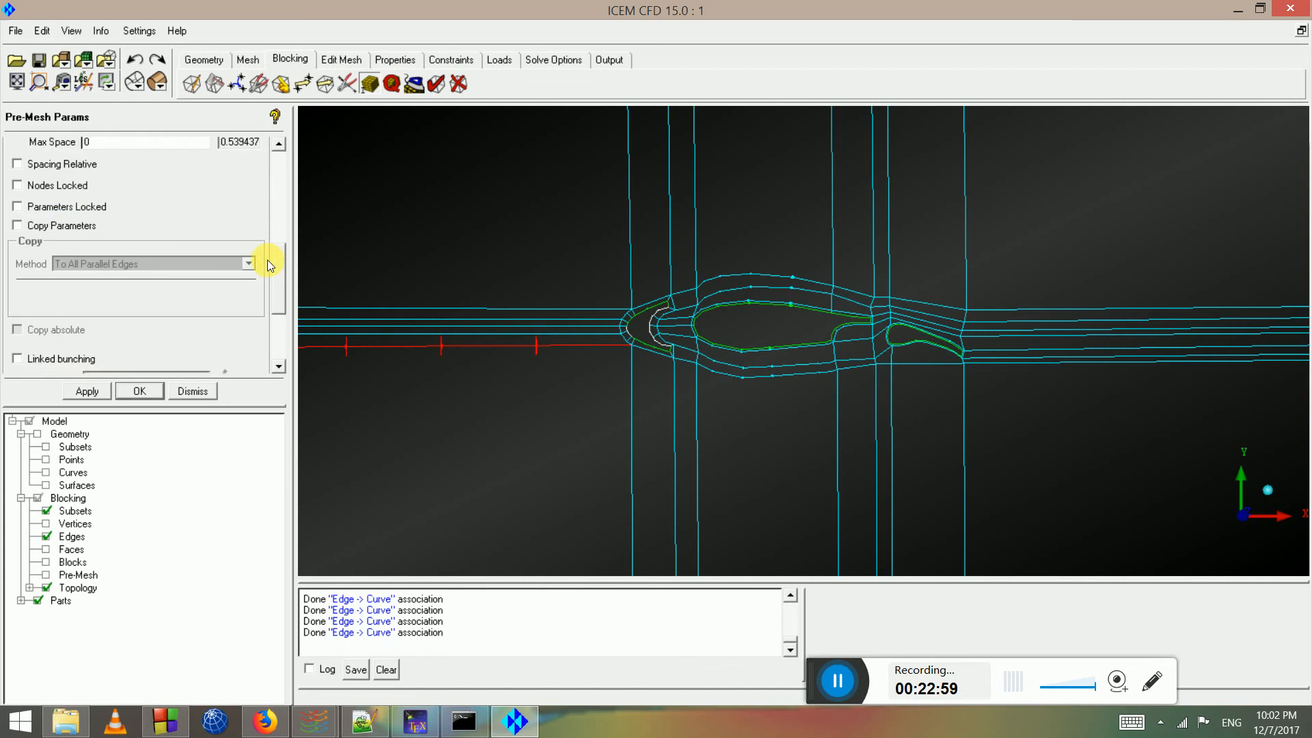
click(63, 244)
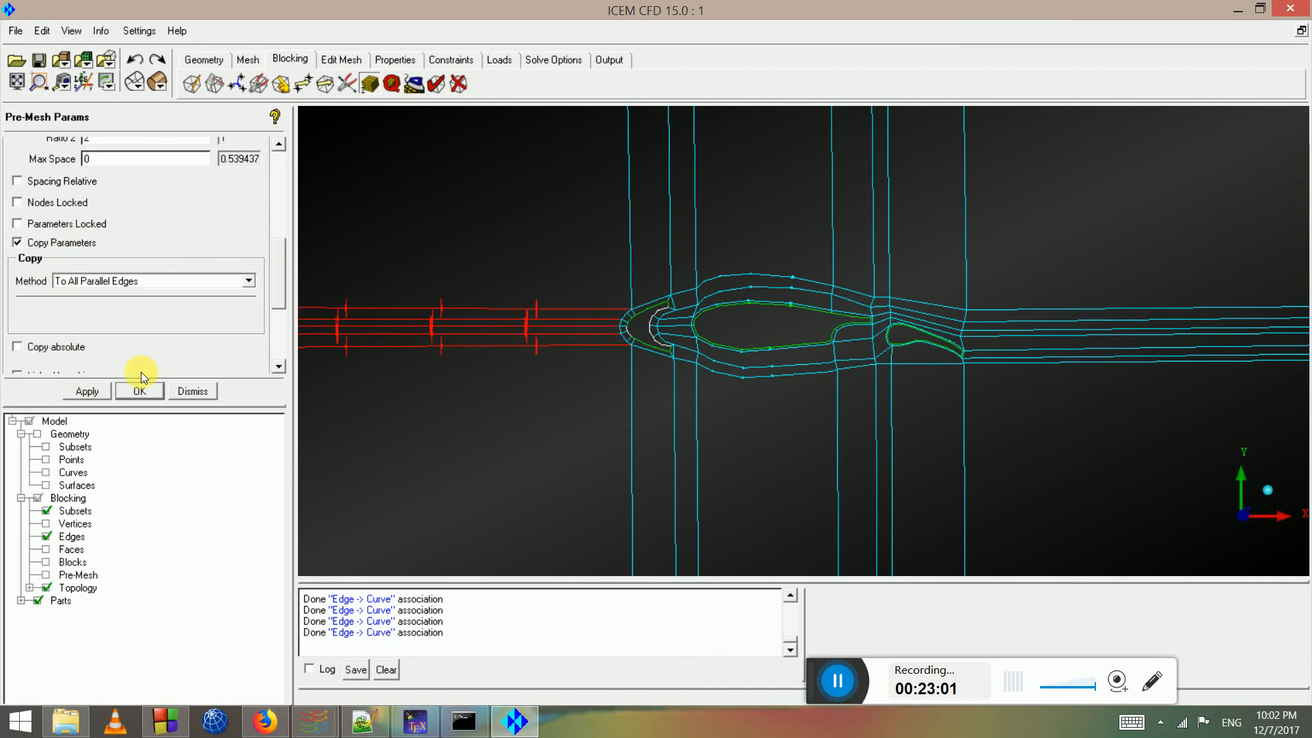
Apply Spacing 2 bunching with a Ratio 2 of 1.2 to the upstream horizontal edges
scroll(274, 239, up, 3)
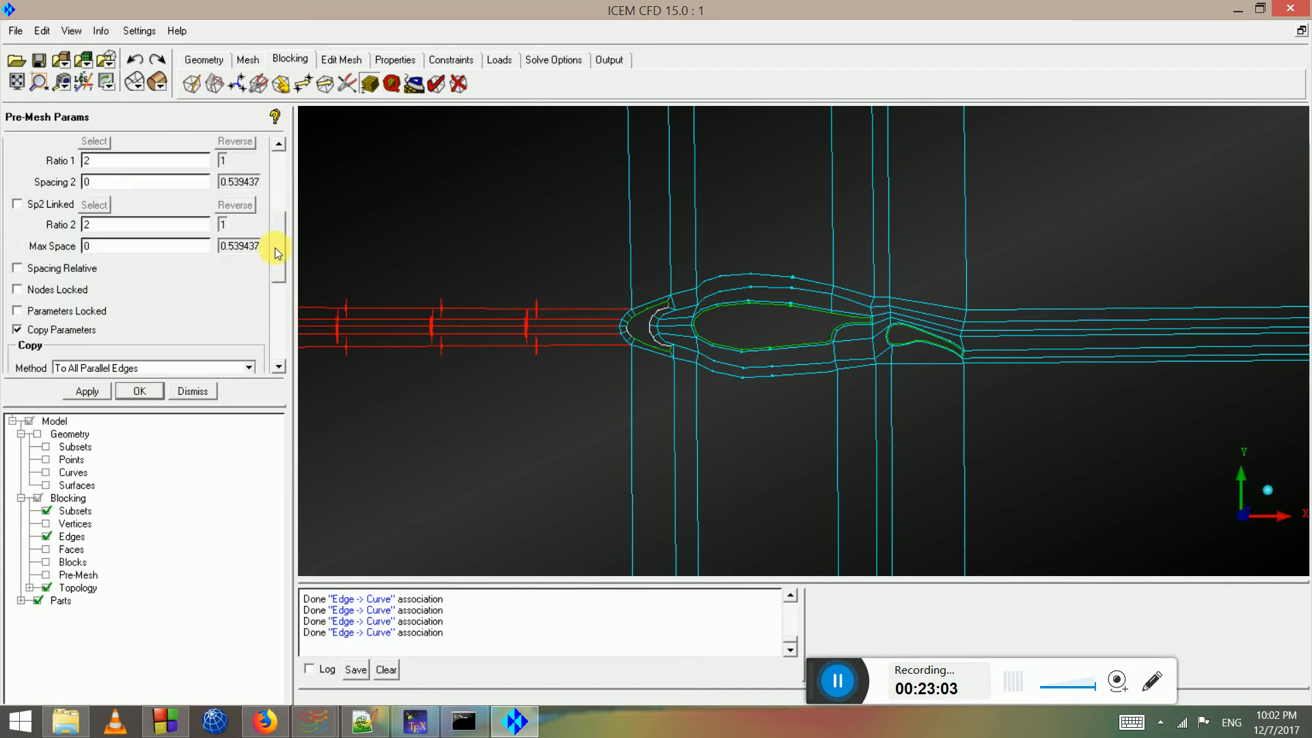
drag(102, 278, 68, 284)
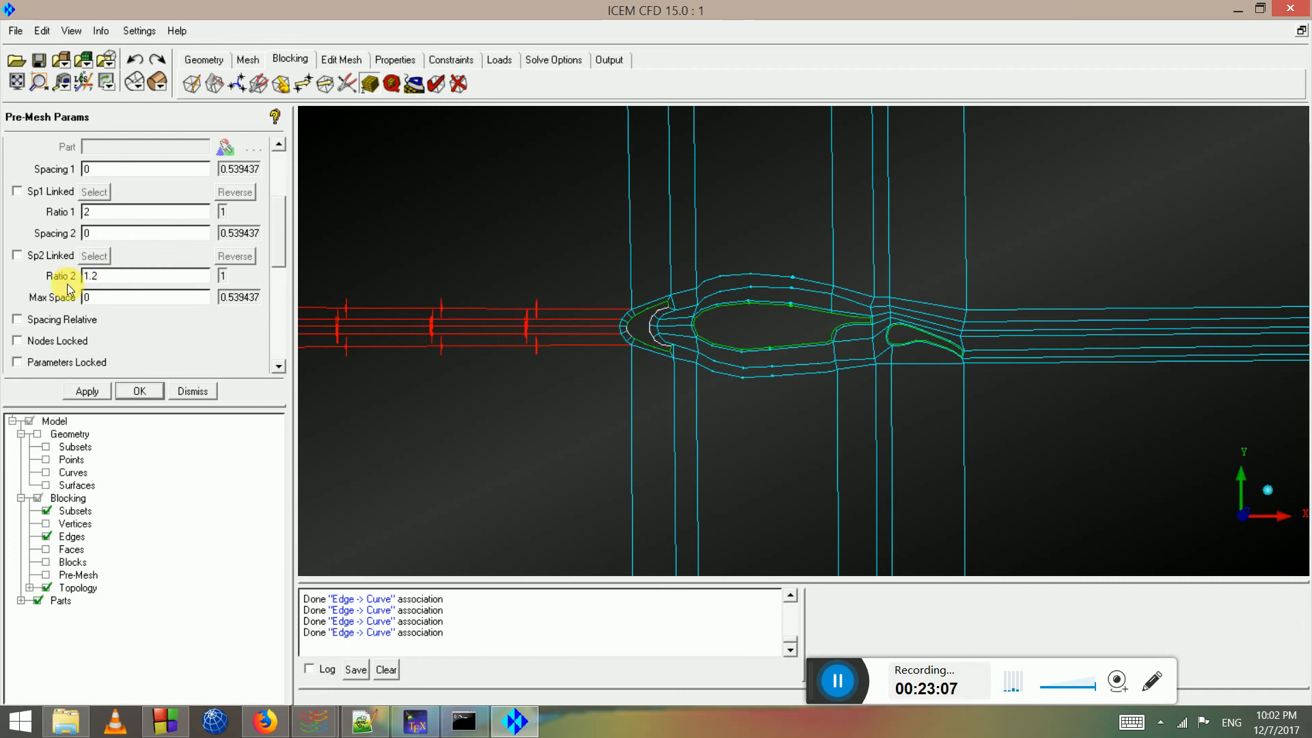
click(95, 235)
click(87, 390)
Give the vertical edges above the airfoil 20 nodes, with Spacing 1 of 0.05 and Ratio 1 of 1.2
scroll(516, 357, up, 2)
drag(280, 247, 284, 203)
click(97, 176)
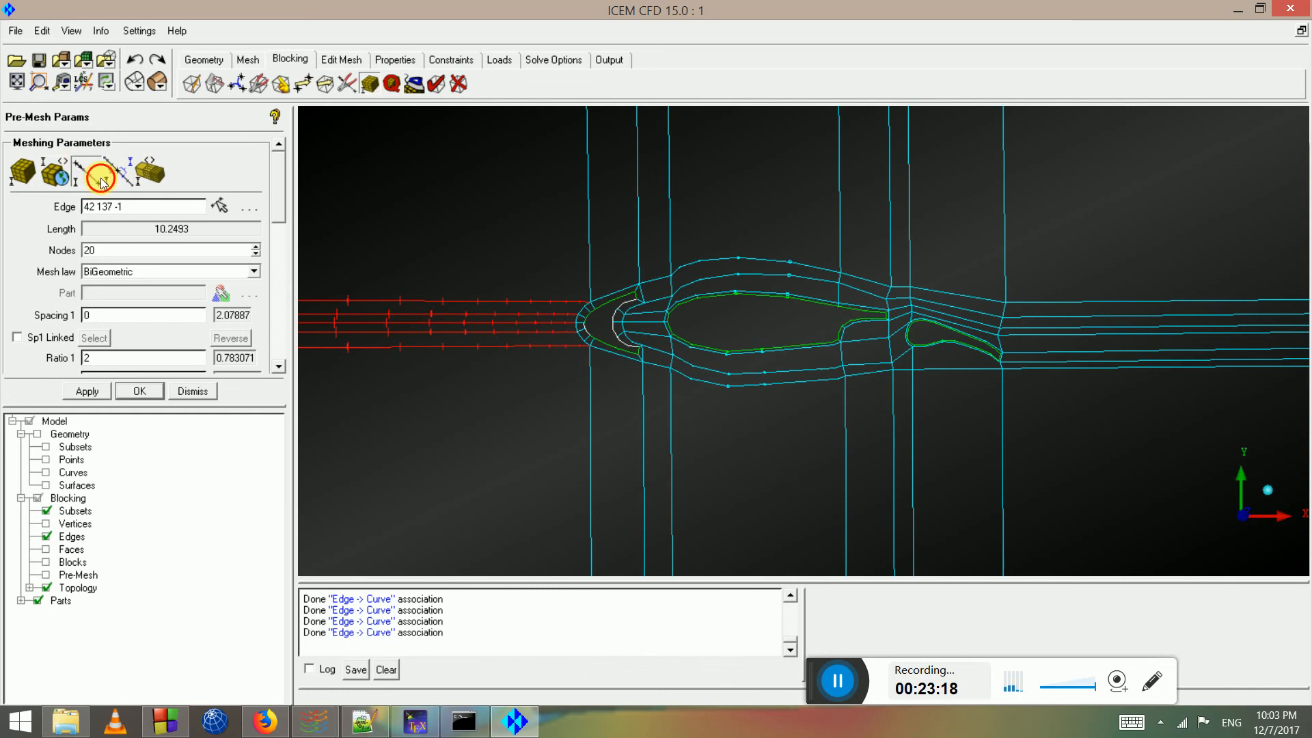
click(589, 256)
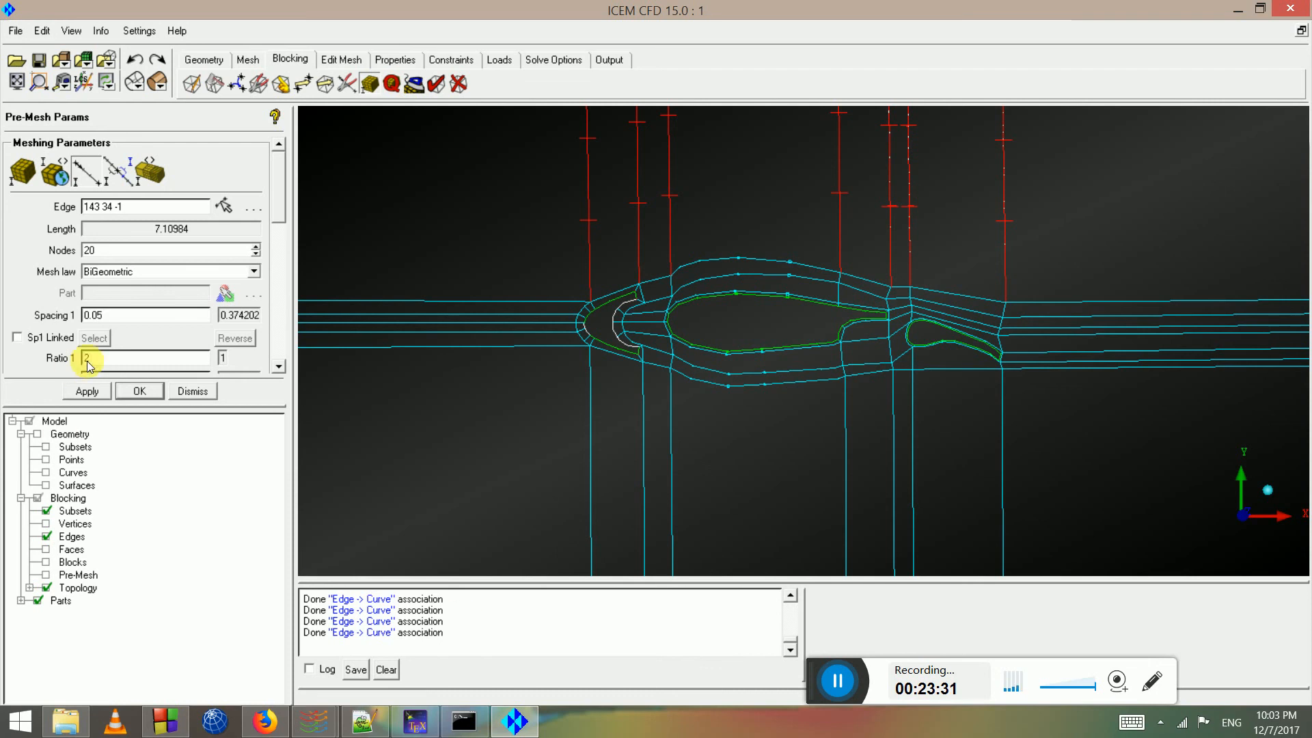
drag(45, 360, 45, 366)
text(.2)
click(87, 392)
scroll(691, 314, down, 4)
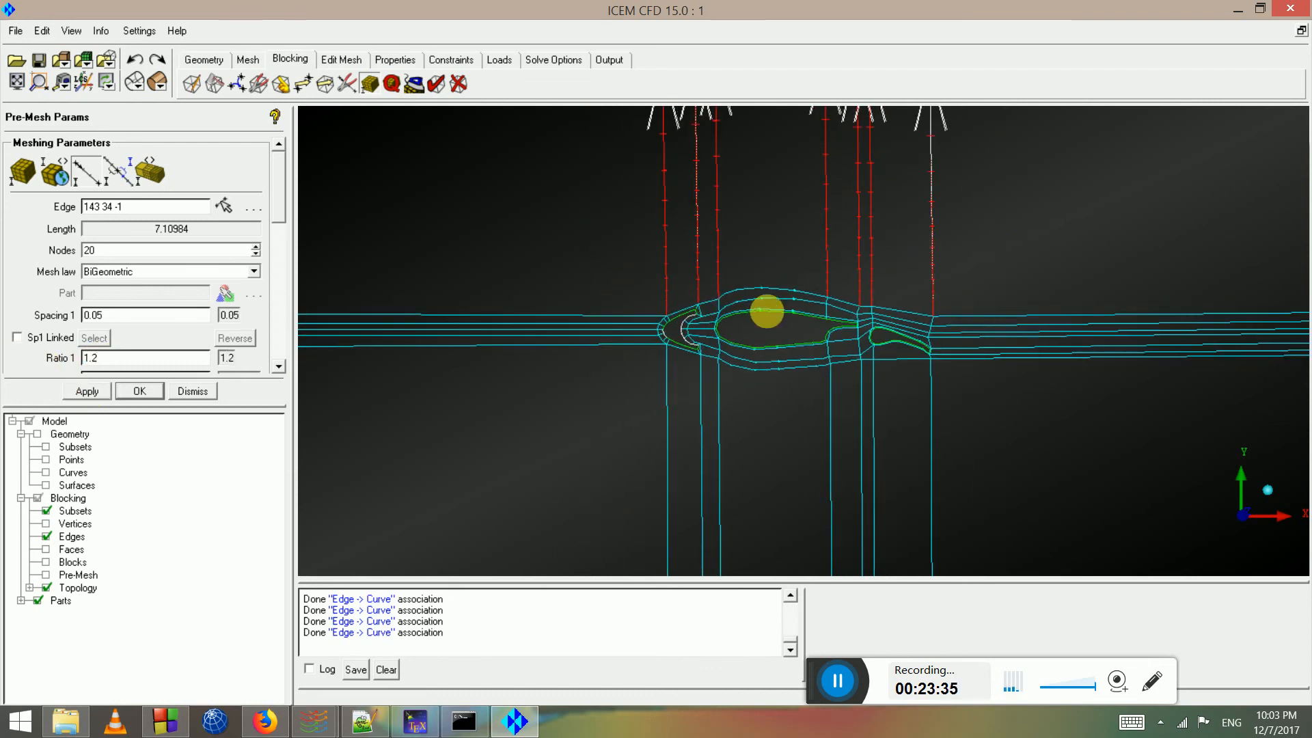
Give the vertical edges below the airfoil 20 nodes and a Ratio 2 of 1.2
scroll(732, 199, up, 1)
click(90, 171)
scroll(684, 430, up, 2)
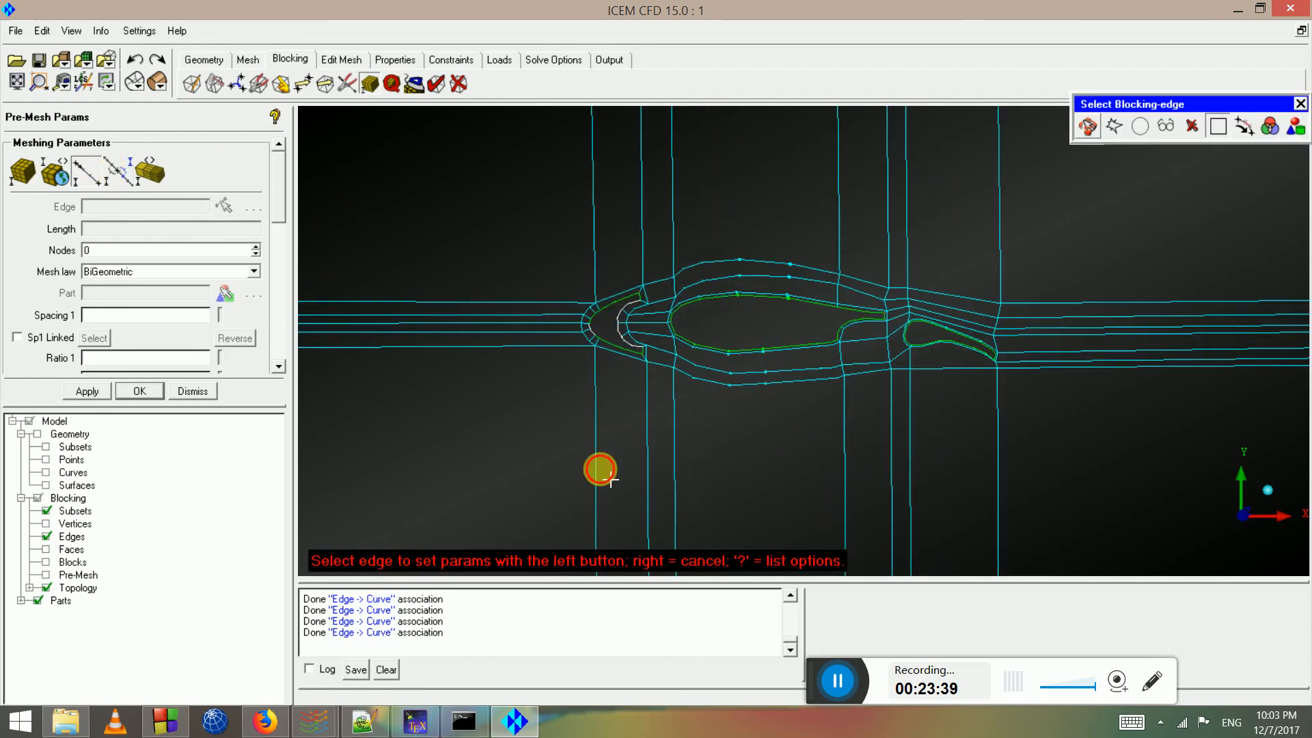
click(603, 464)
scroll(637, 443, up, 1)
scroll(637, 440, up, 1)
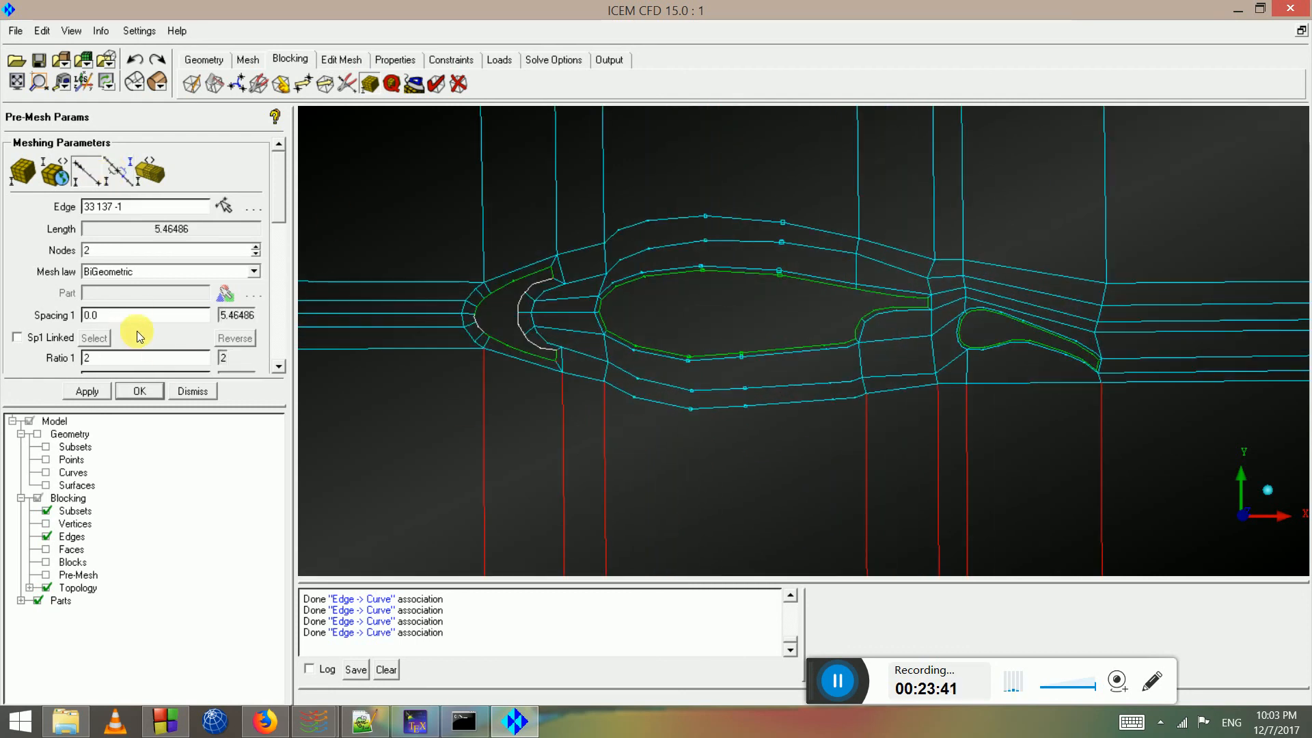
drag(284, 203, 289, 265)
text(0)
double_click(126, 208)
text(1.2)
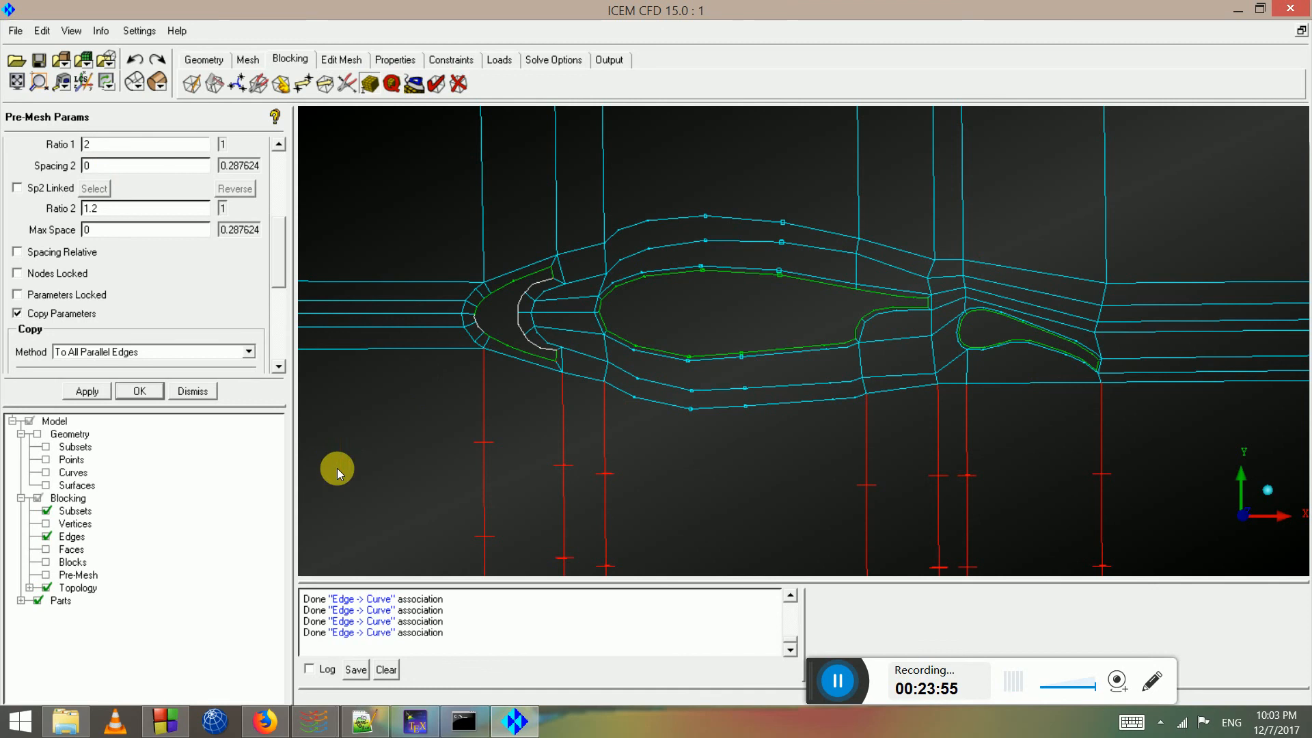
click(98, 393)
Set Spacing 2 of the vertical edges below the airfoil to 0.05
scroll(276, 268, up, 3)
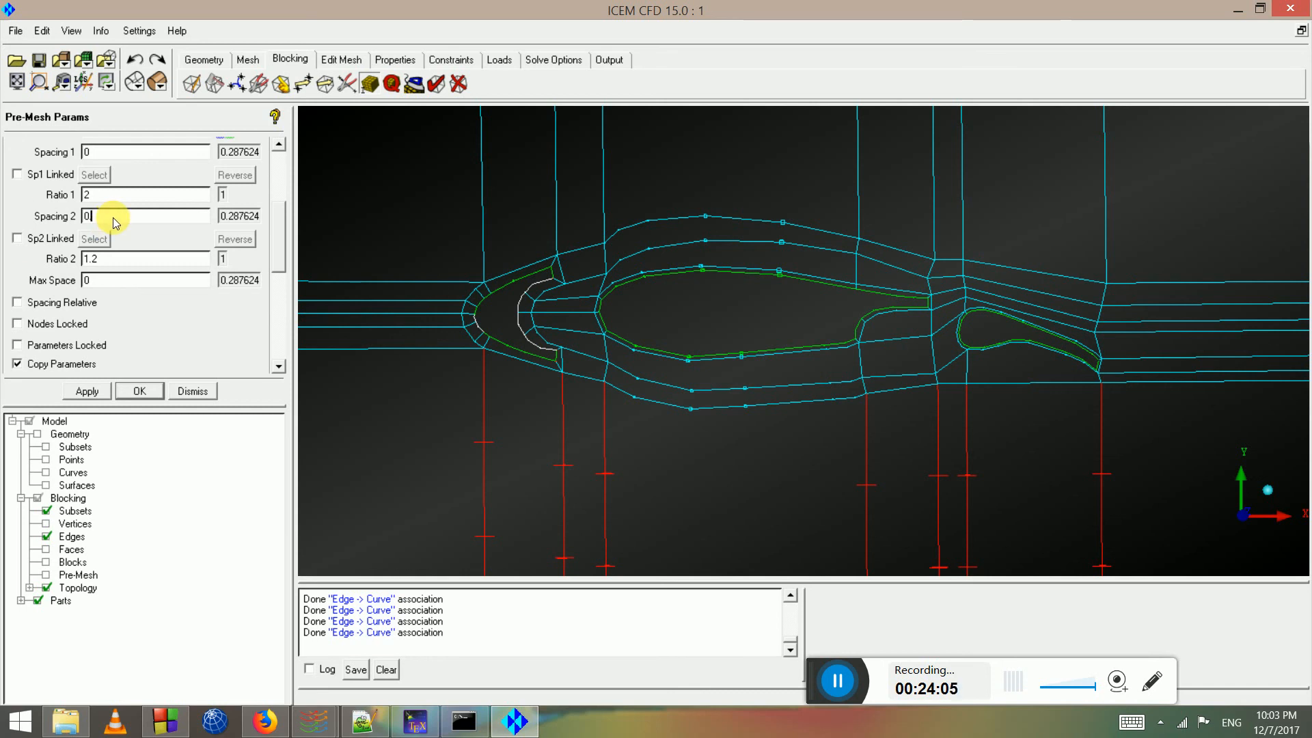
text(5)
click(87, 391)
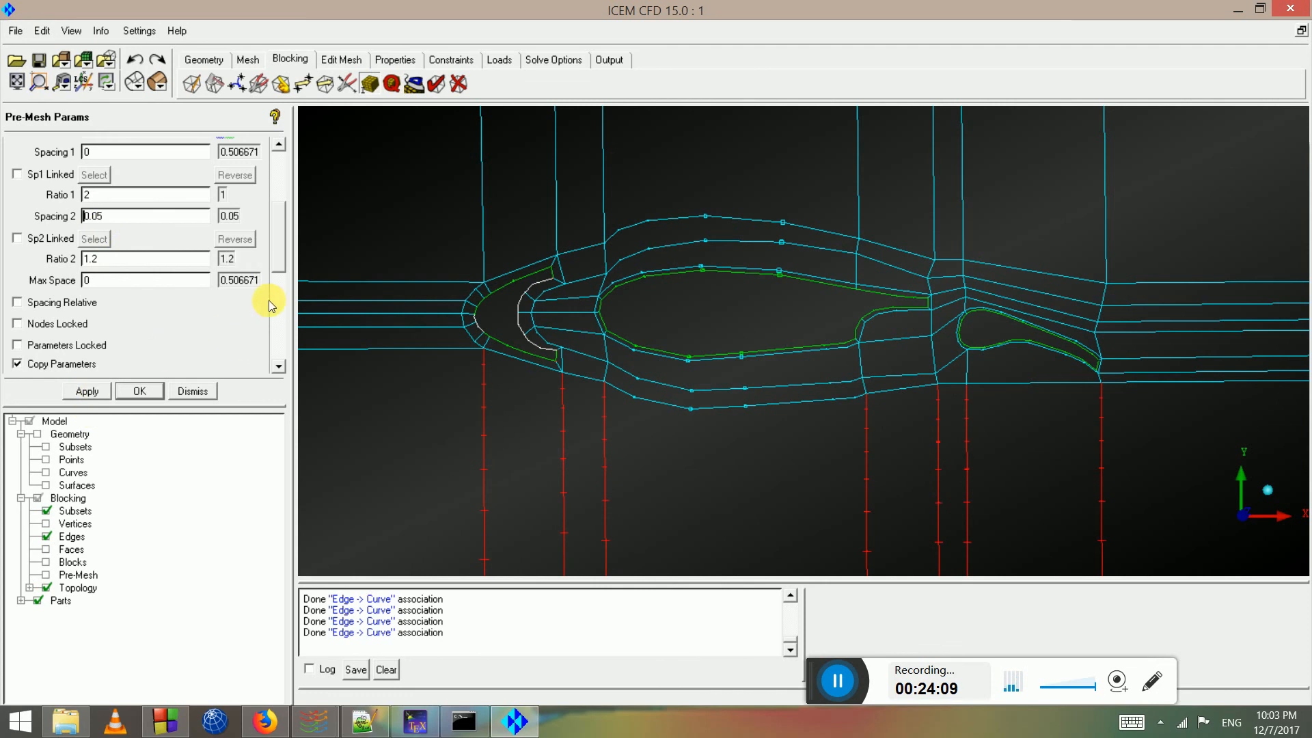
Set 20 nodes on the horizontal edges downstream of the rear flap
drag(273, 261, 273, 209)
click(79, 171)
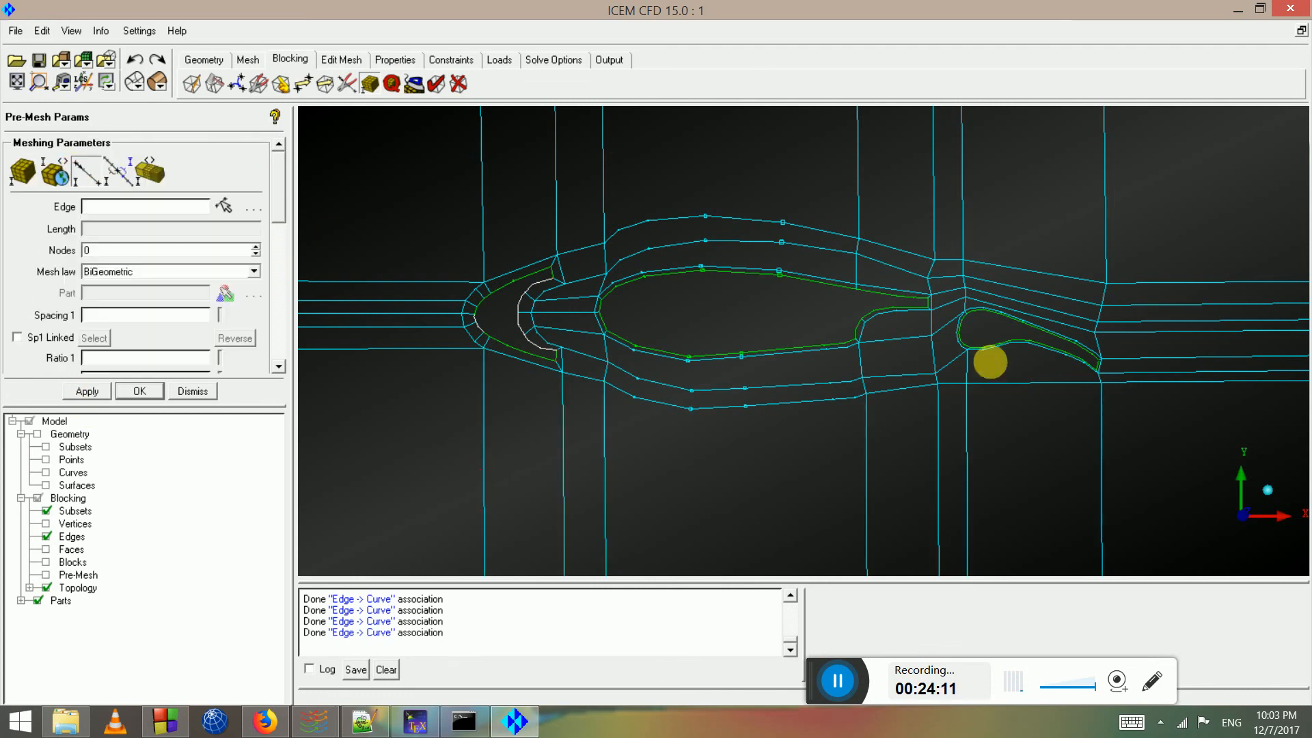
click(1207, 387)
click(144, 254)
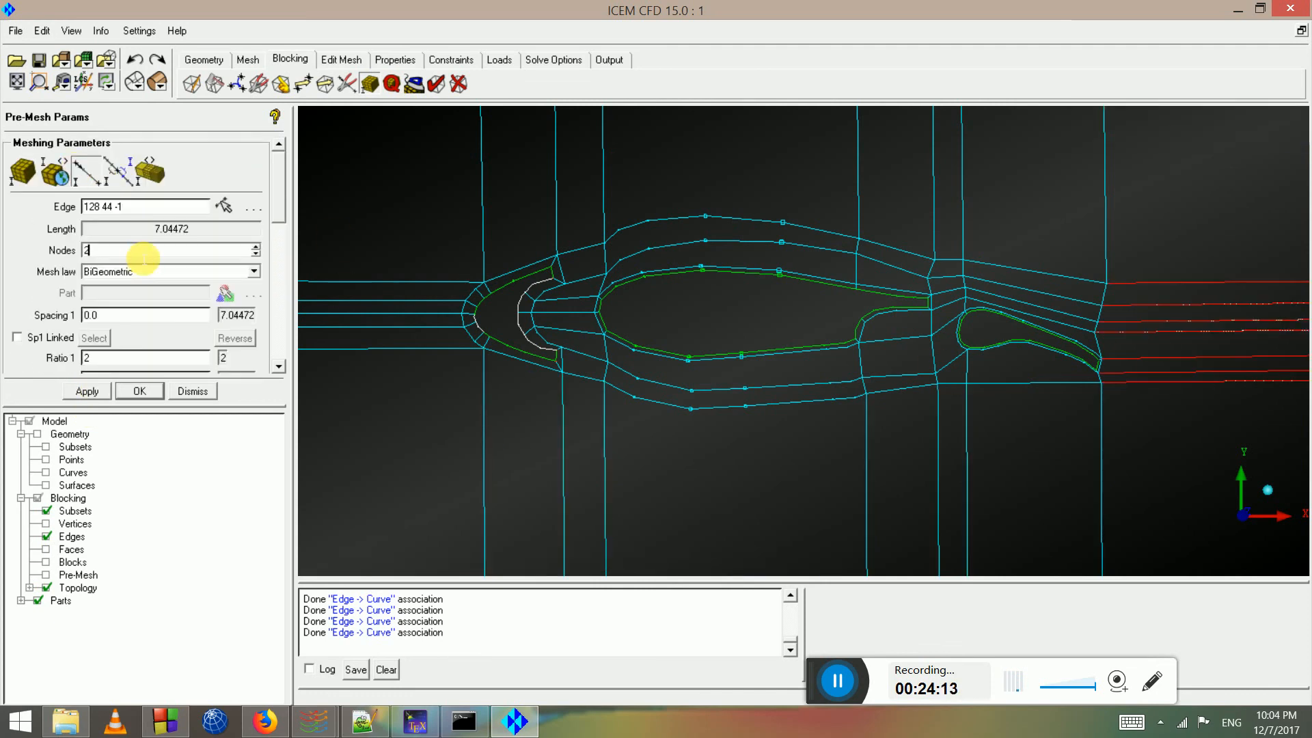
text(0)
key(Return)
click(123, 317)
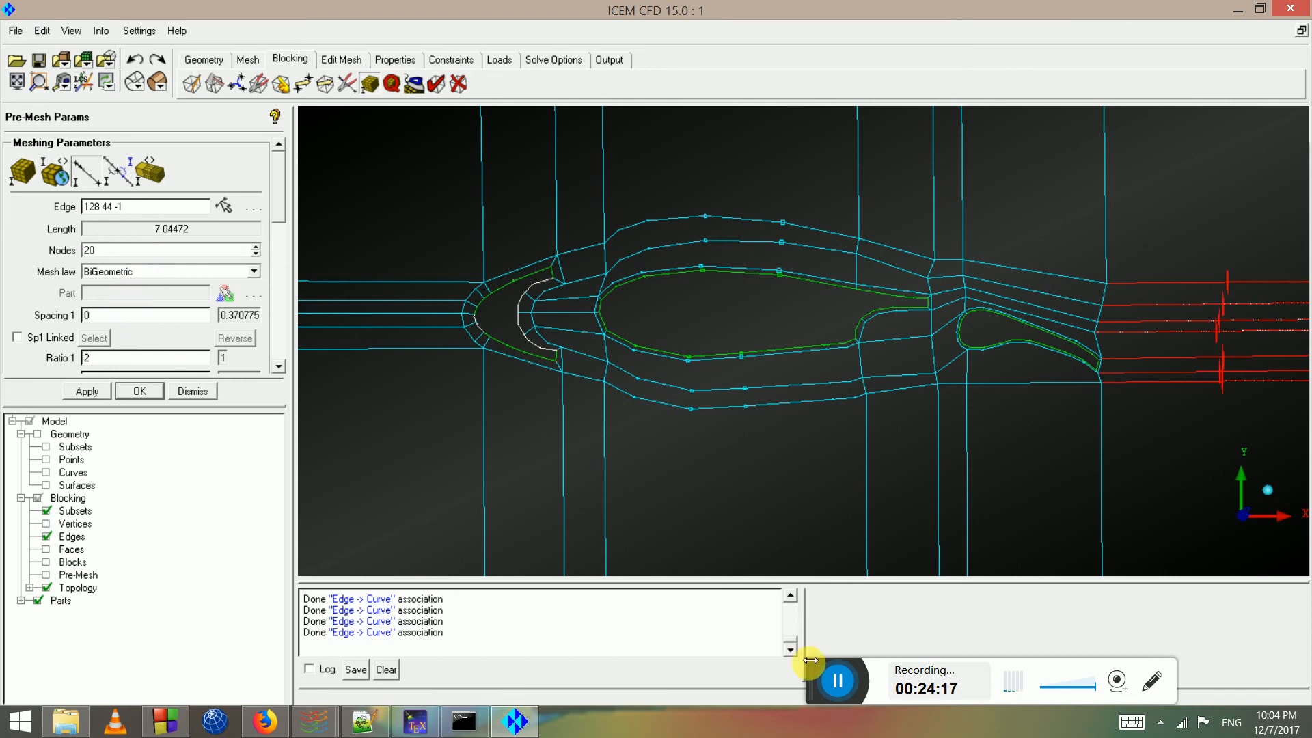
Bunch the downstream edges toward the flap with Spacing 1 of 0.05 and Ratio 1 of 1.2
drag(276, 205, 280, 236)
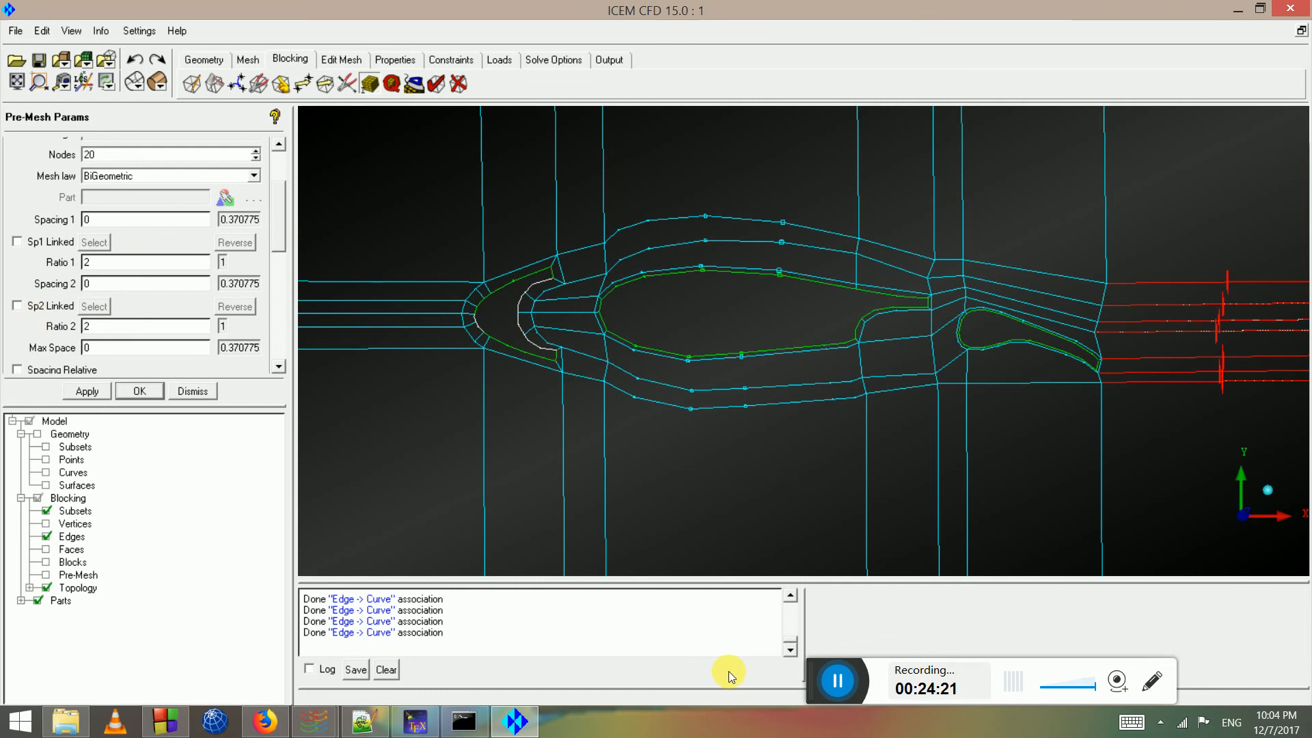
text(1.1)
click(120, 284)
drag(109, 326, 24, 326)
text(2)
drag(89, 262, 63, 262)
text(2)
click(121, 285)
text(05)
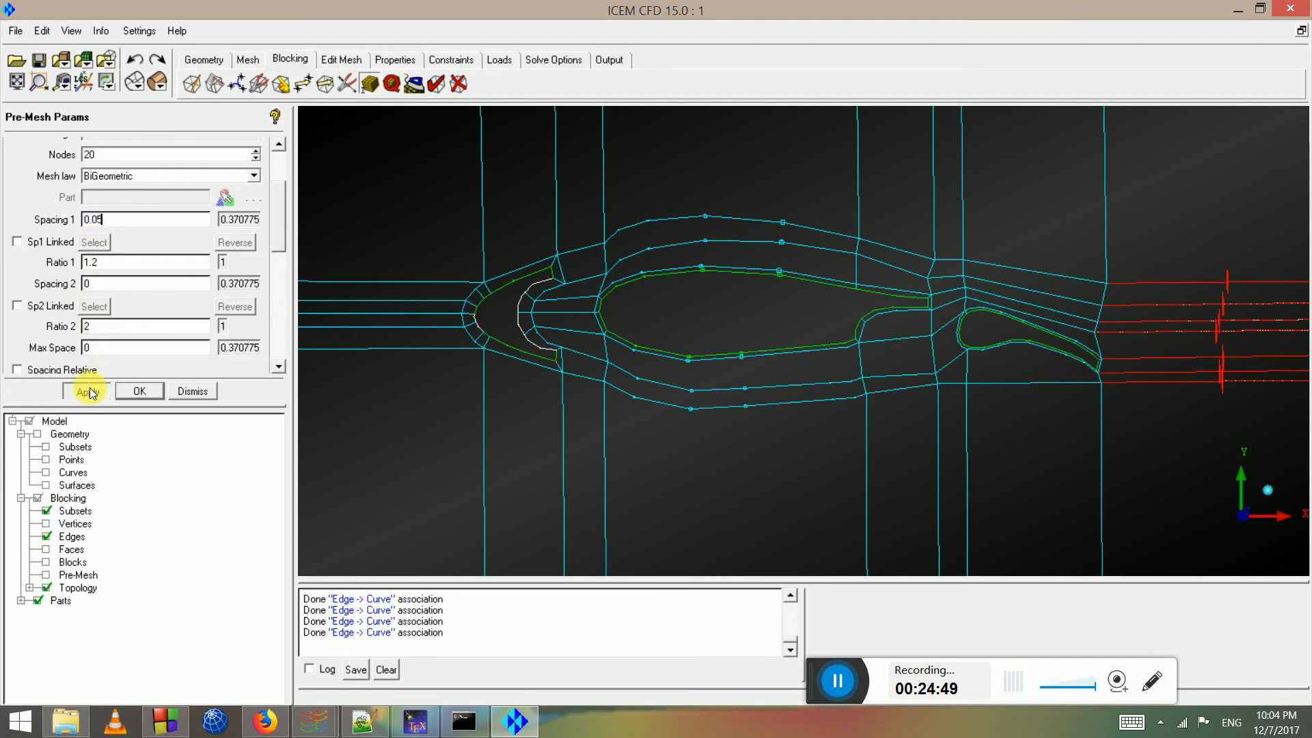
click(89, 391)
scroll(938, 466, down, 2)
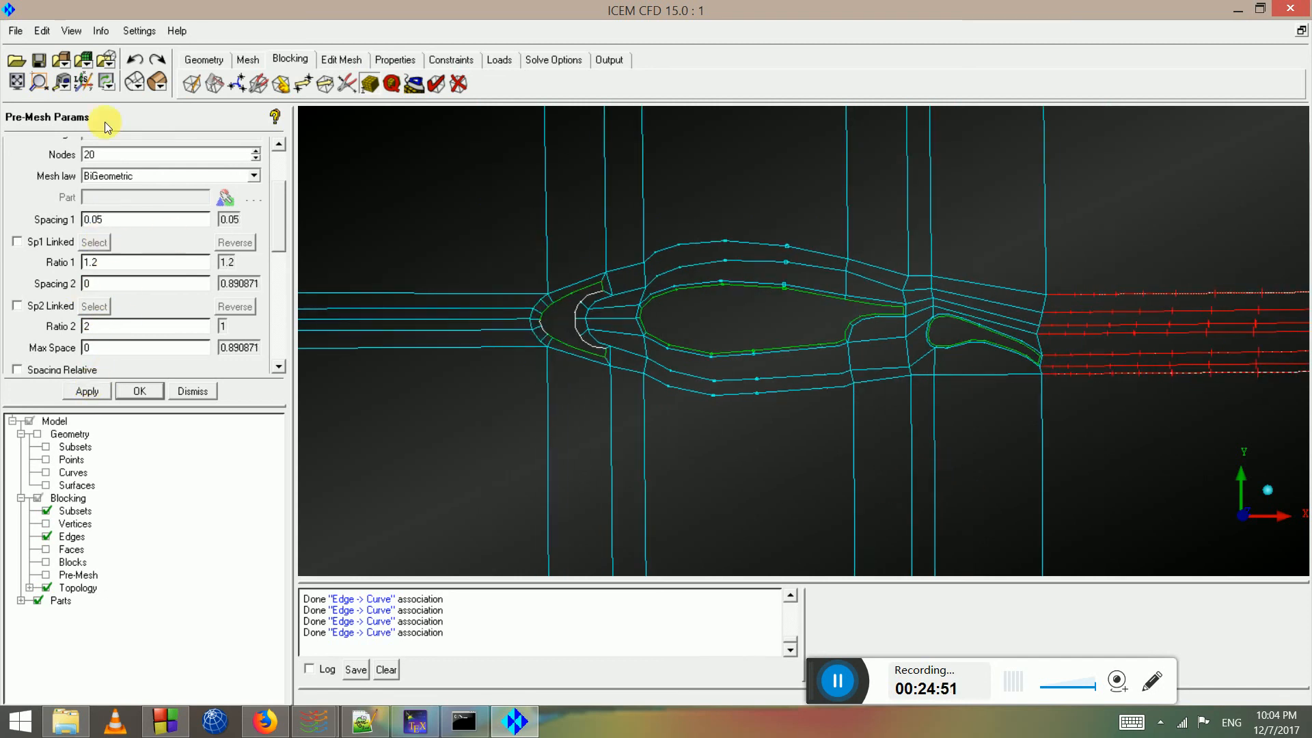
Set 20 nodes on the main element's lower-surface edge and its parallel edges, from the nose to the cove
scroll(277, 163, up, 3)
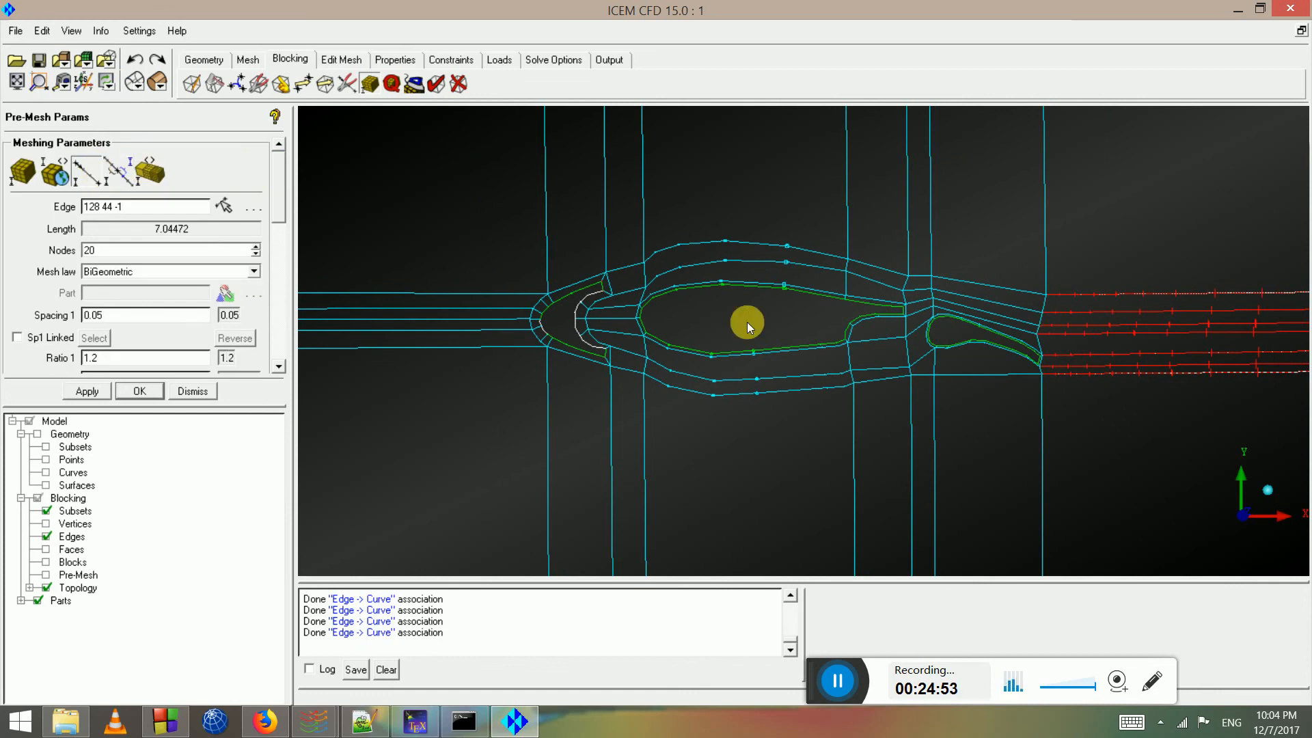
scroll(759, 338, up, 3)
click(703, 363)
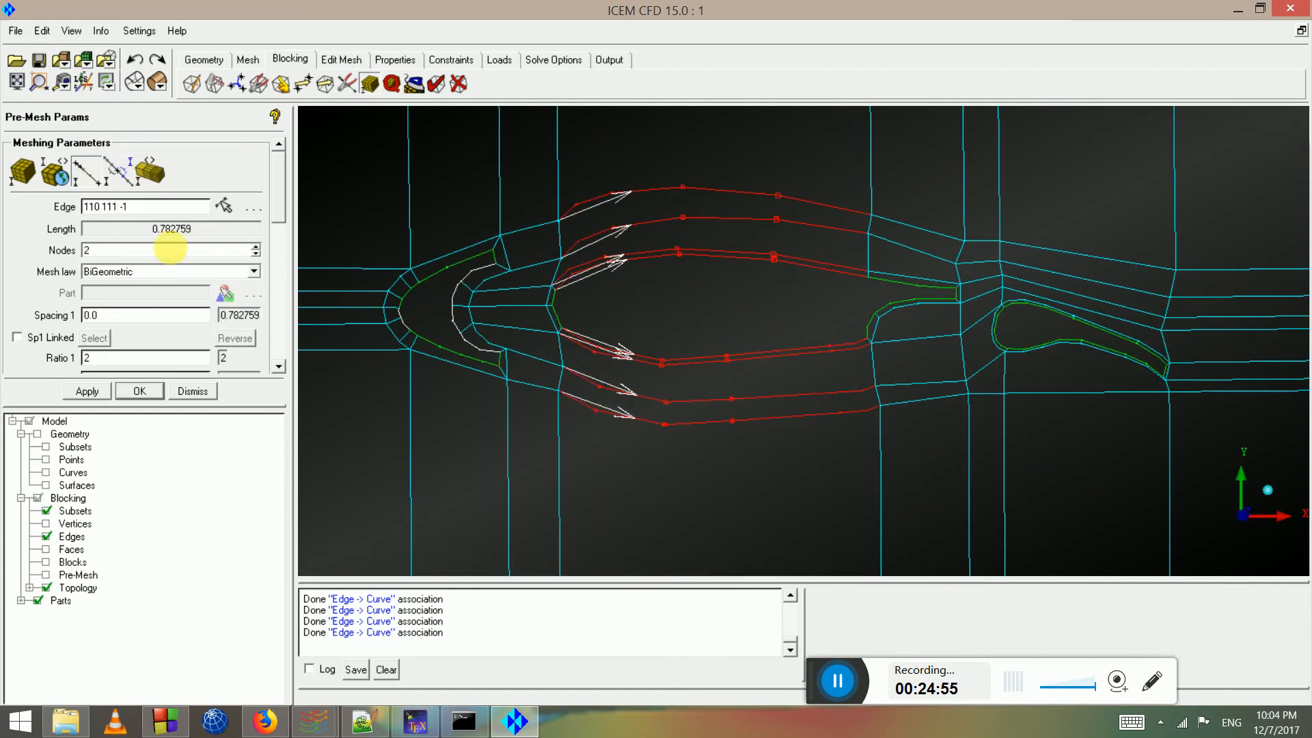
text(0)
click(88, 391)
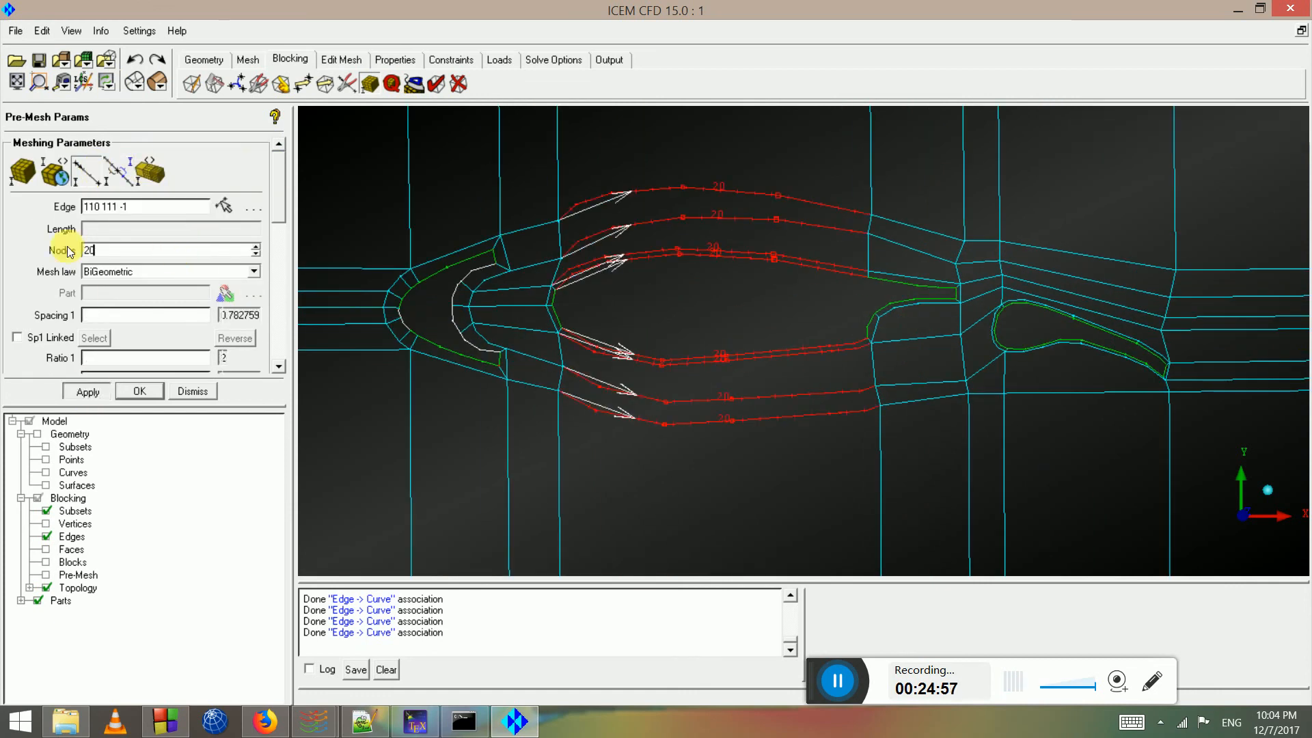
Set 20 nodes on the parallel edges spanning from the main element's cove to its trailing edge
click(913, 386)
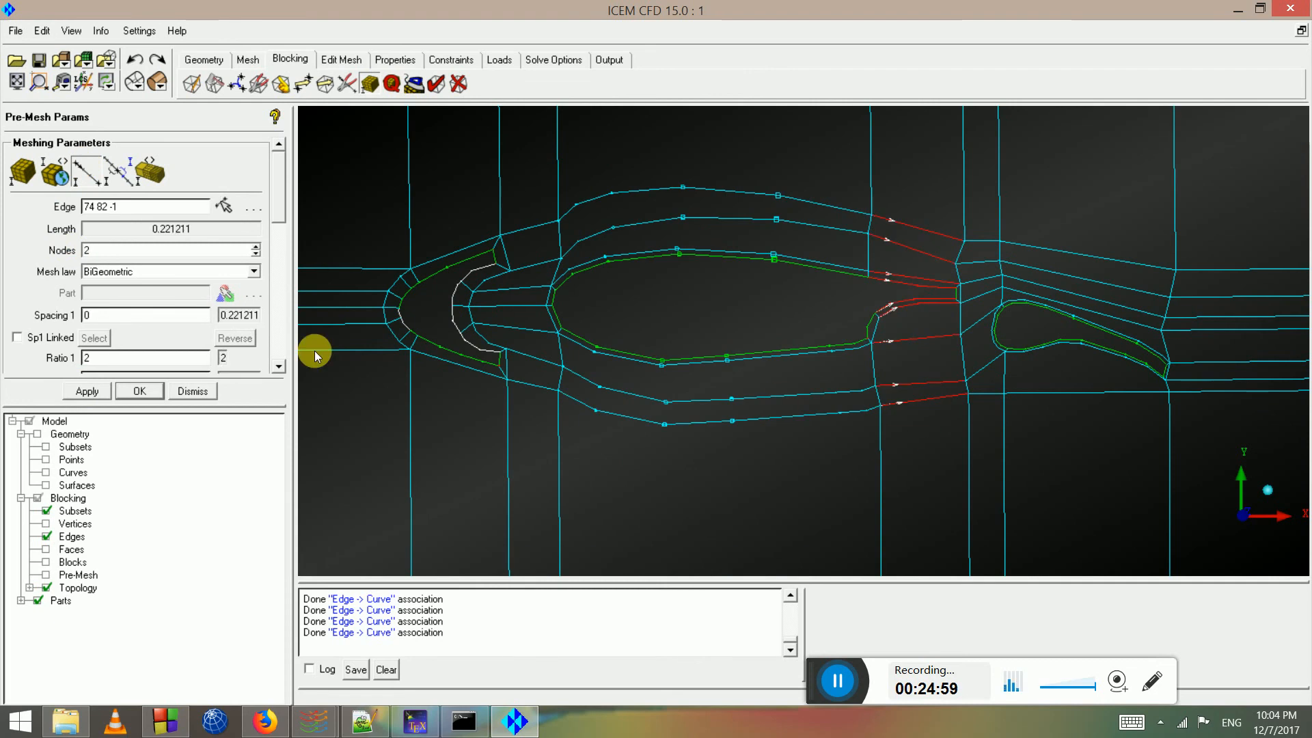
click(171, 250)
text(0)
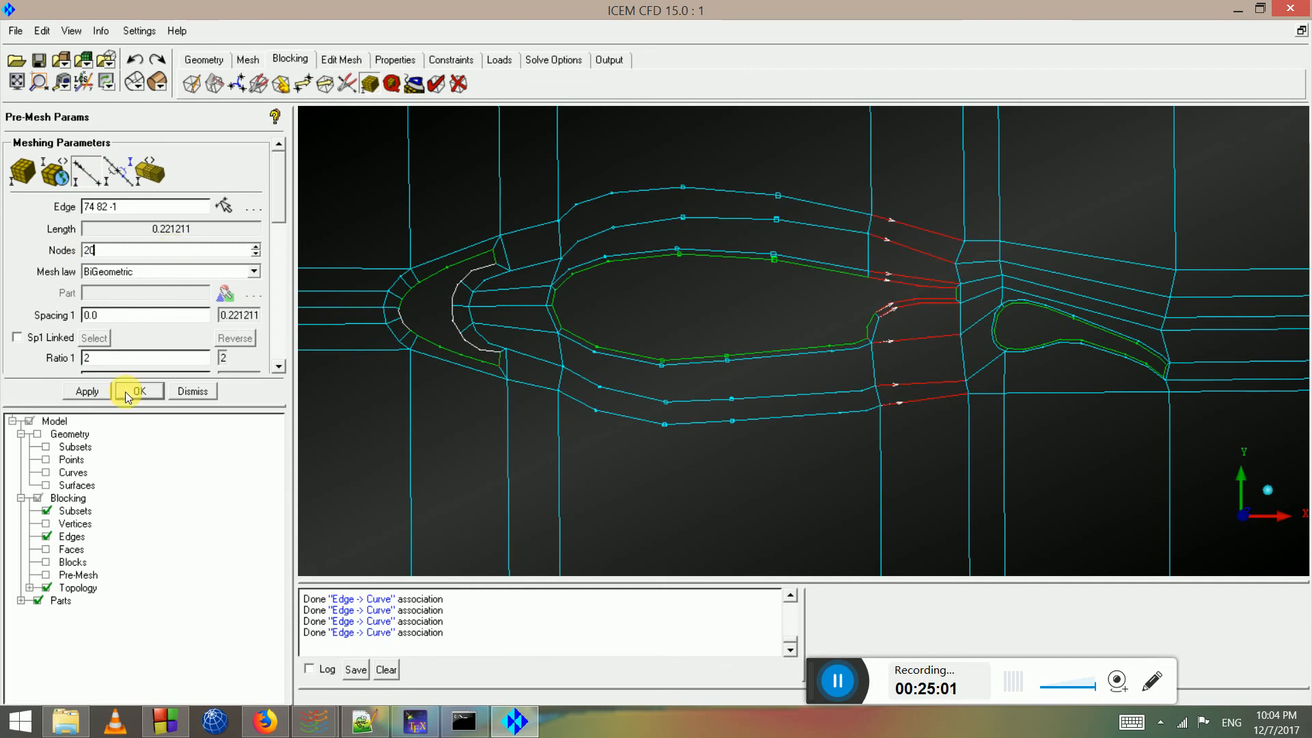
click(88, 391)
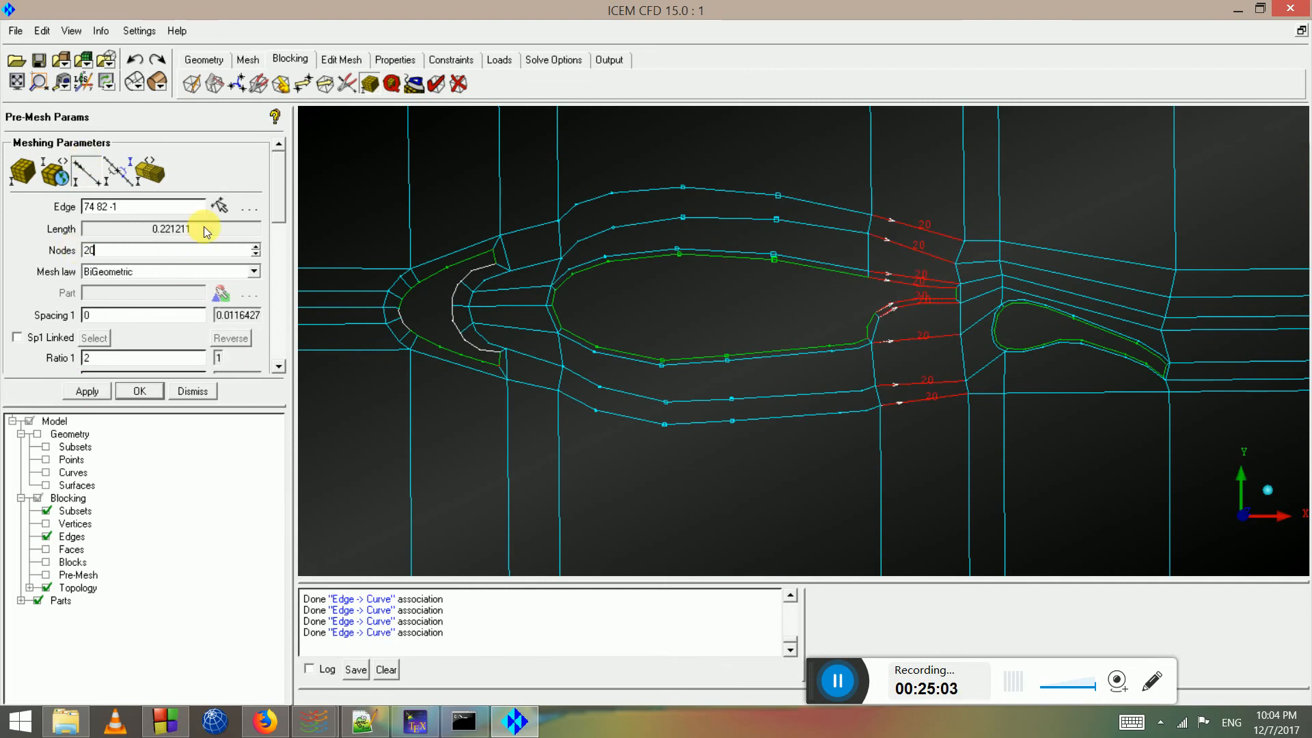
Set 20 nodes on the rear flap's lower-surface edge
click(1039, 372)
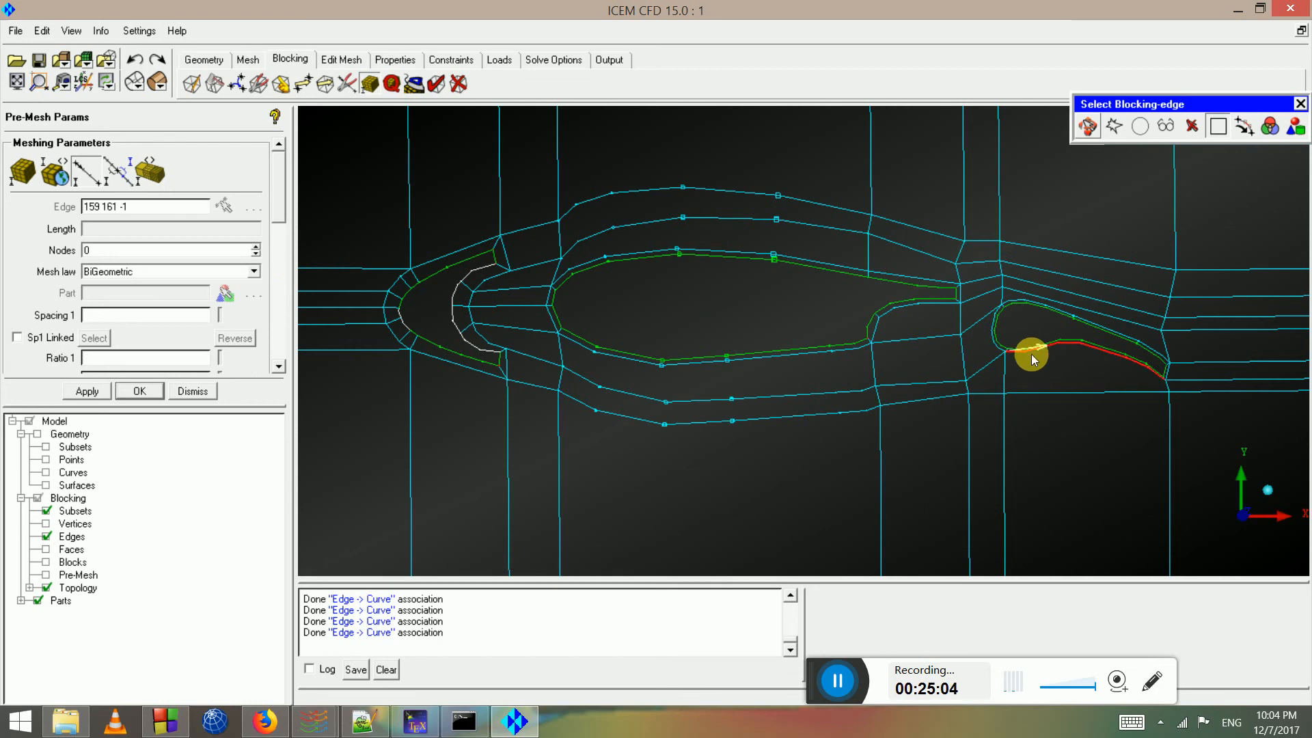
click(108, 252)
text(0)
click(96, 391)
Set 20 nodes on the rear flap's leading-edge blocking edge and its parallel edges
scroll(892, 311, up, 3)
click(1101, 346)
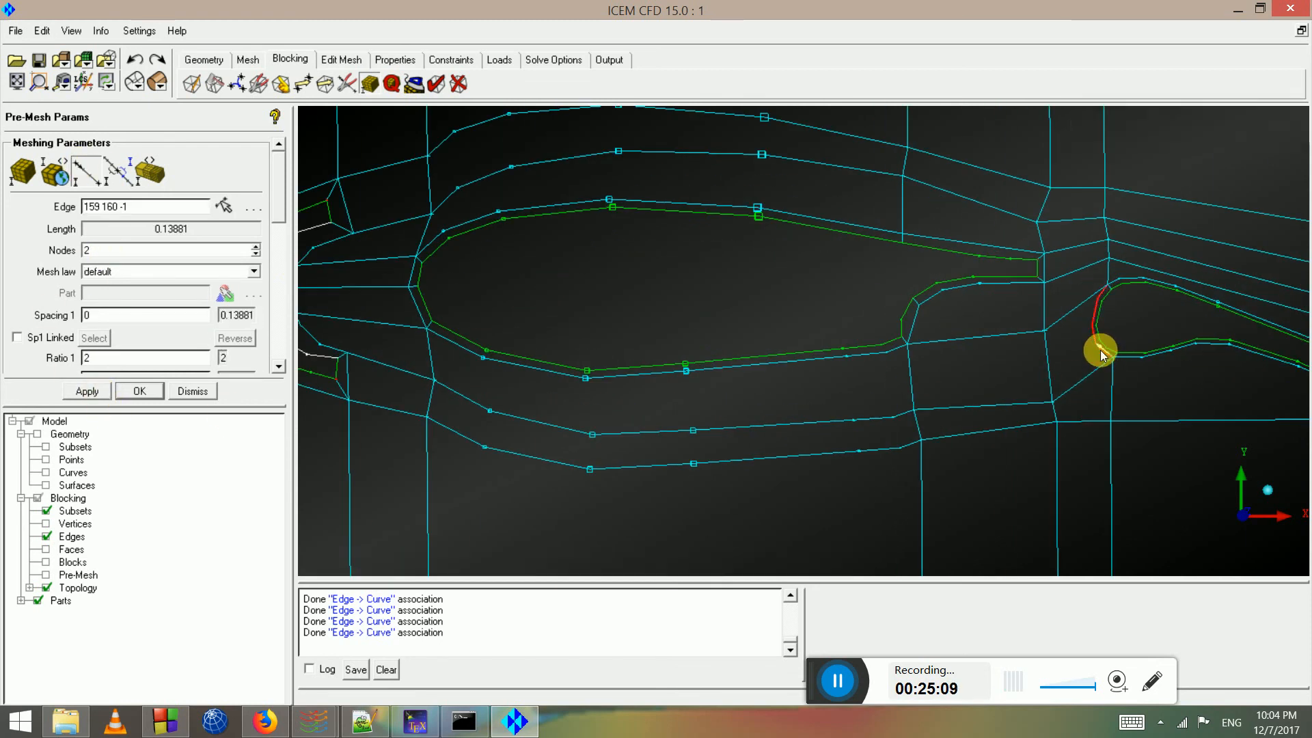
click(134, 255)
text(0)
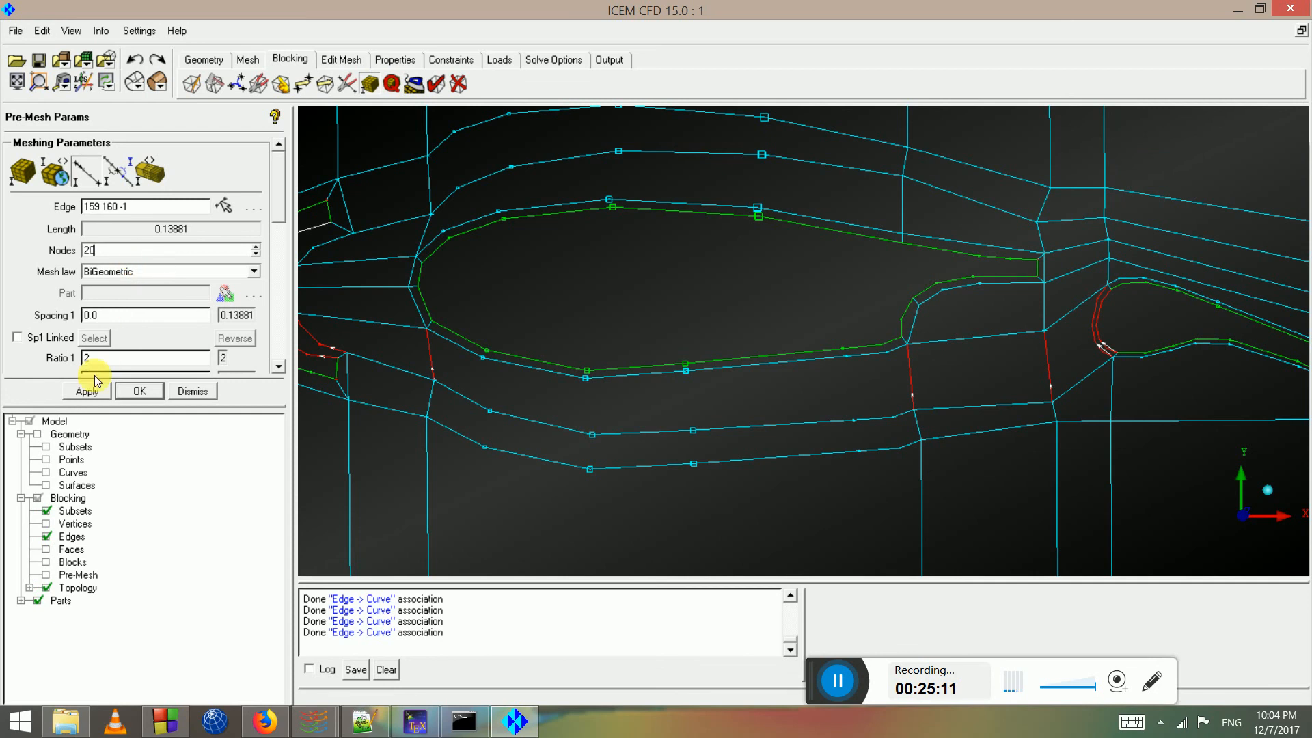
click(94, 393)
Set 20 nodes on the short vertical edge below the flap's leading edge and its parallel edges
scroll(871, 311, down, 2)
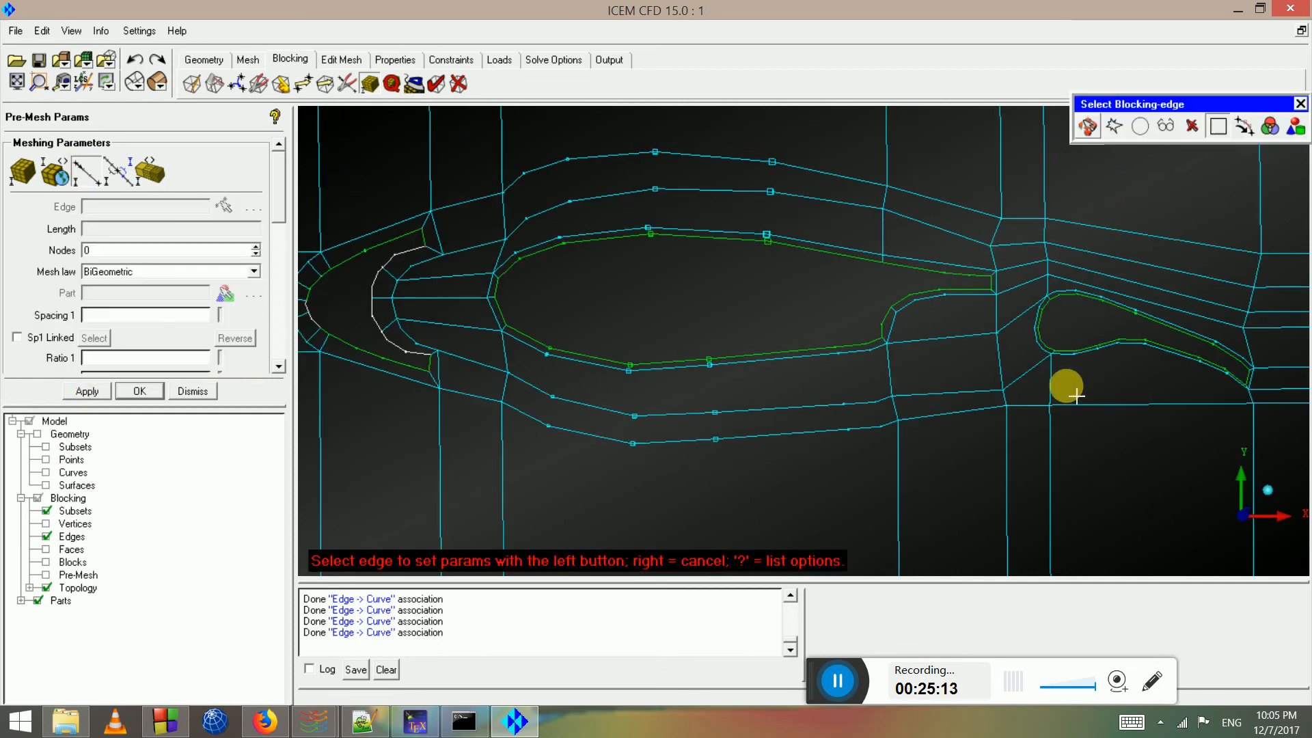
click(1051, 381)
click(164, 252)
text(0)
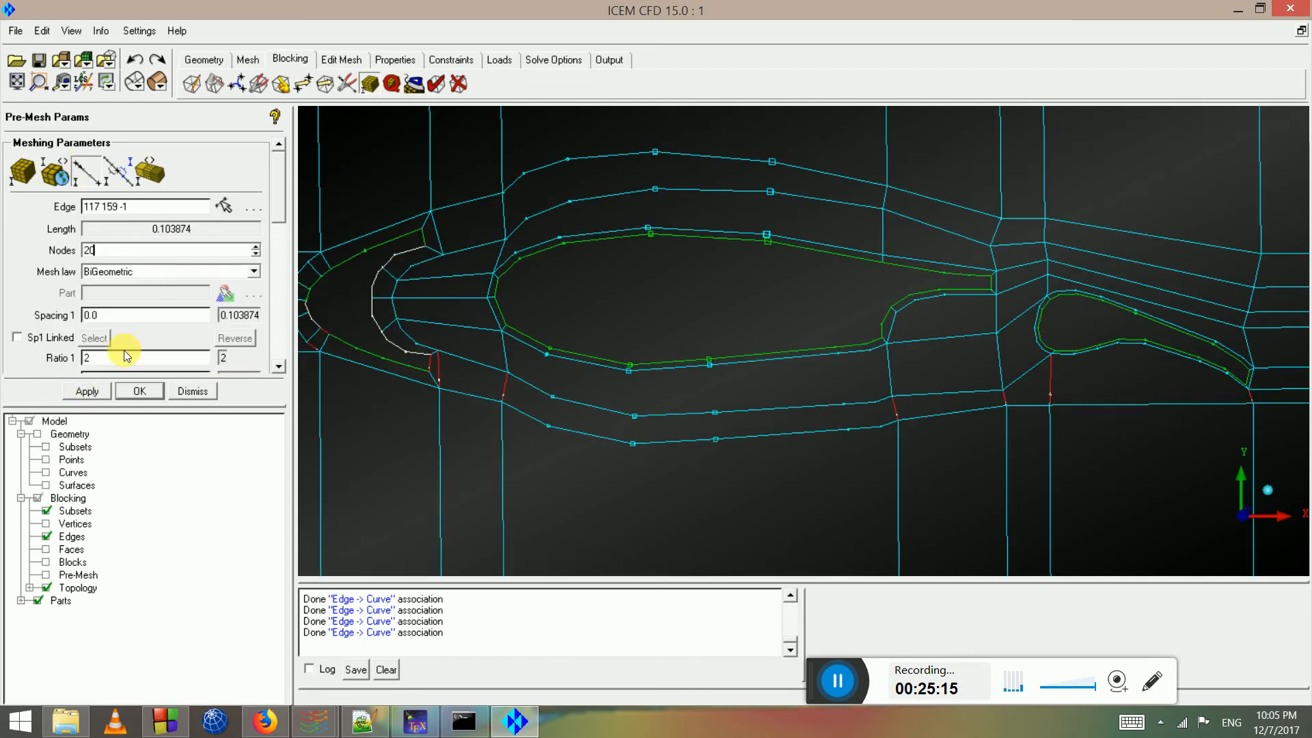
click(92, 392)
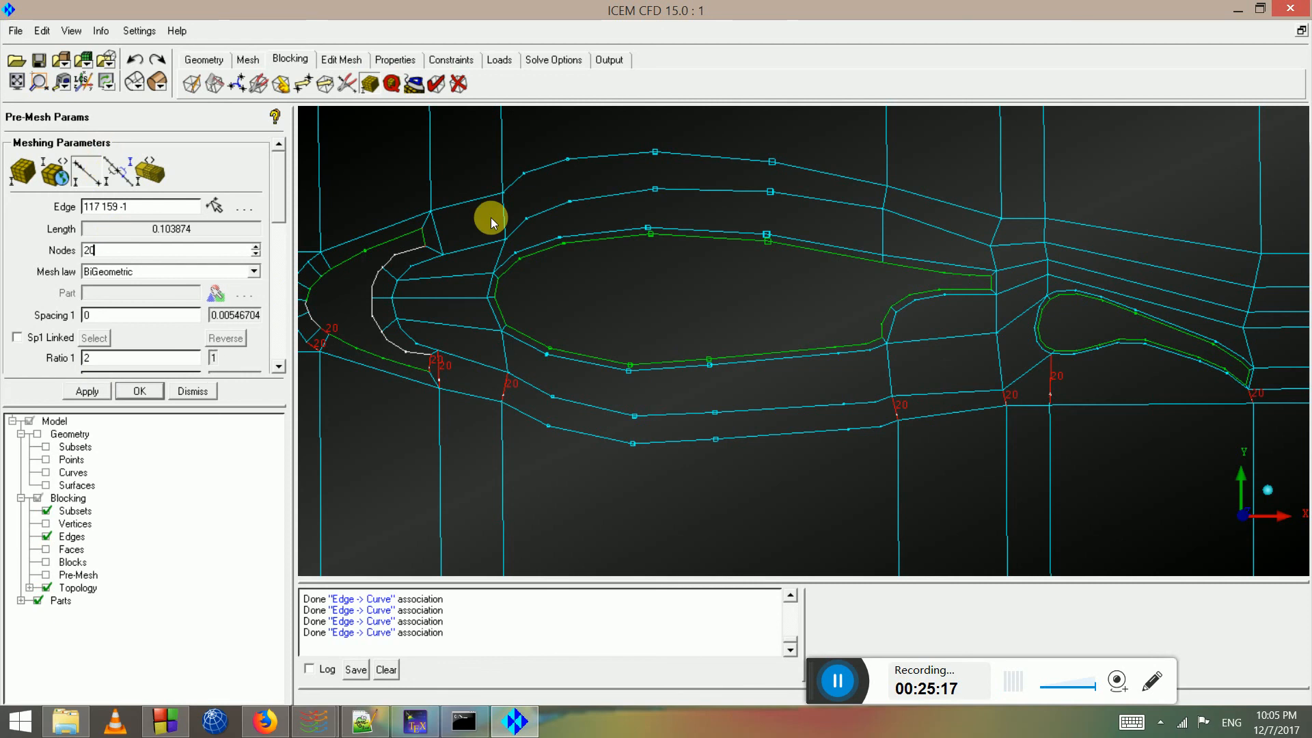
Set 20 nodes on the vertical edge just below the main element's trailing edge and its parallel edges
click(994, 313)
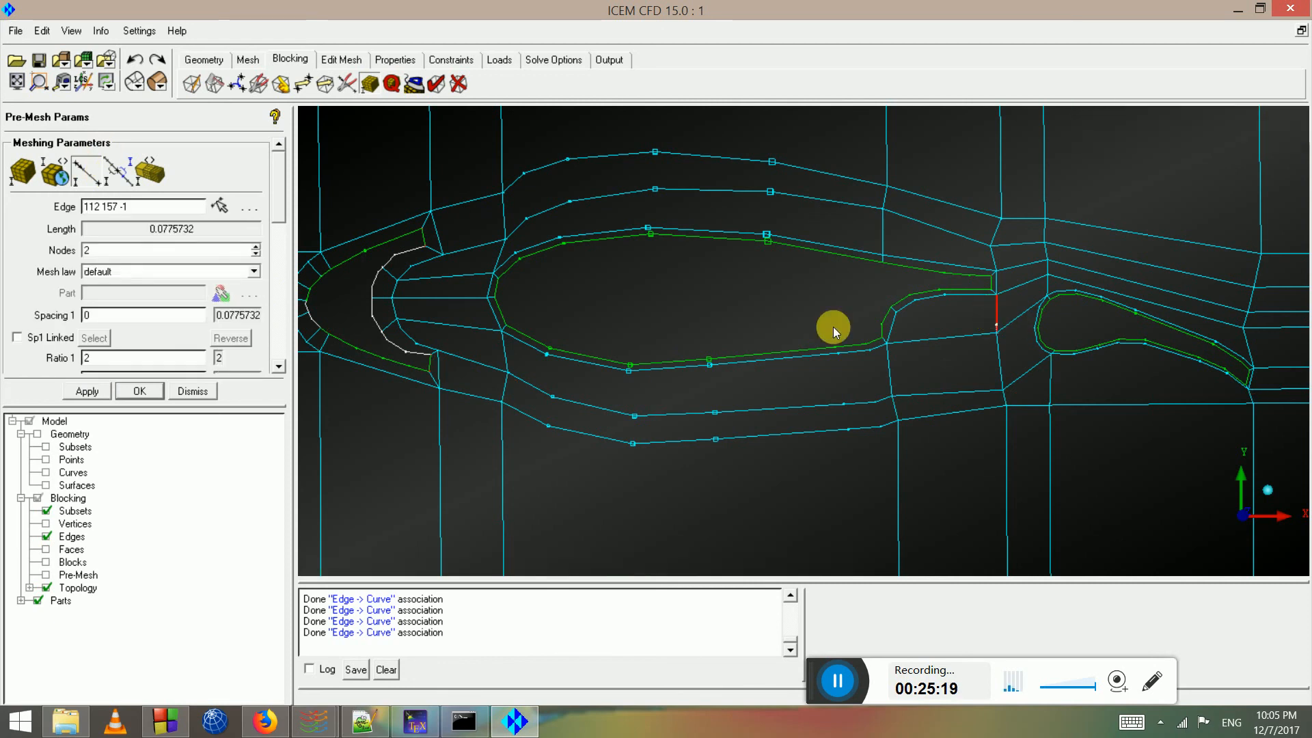
click(96, 251)
text(0)
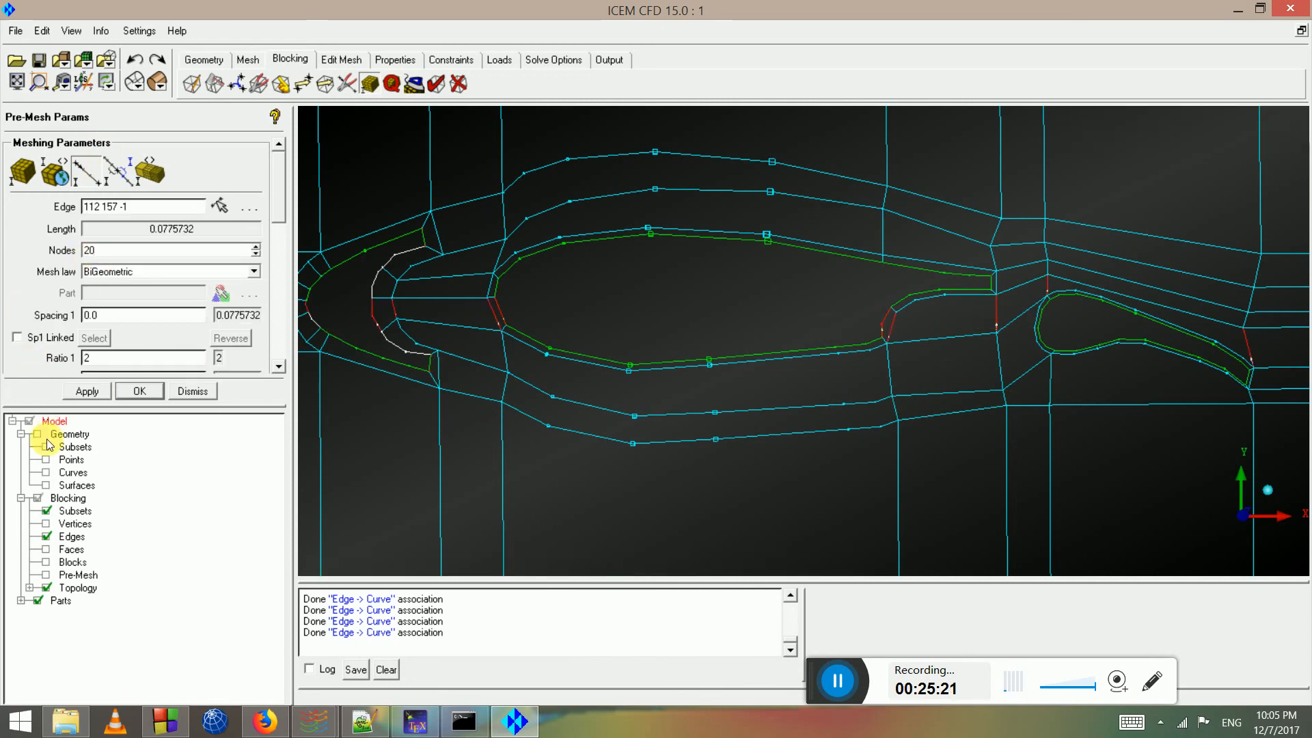
click(93, 388)
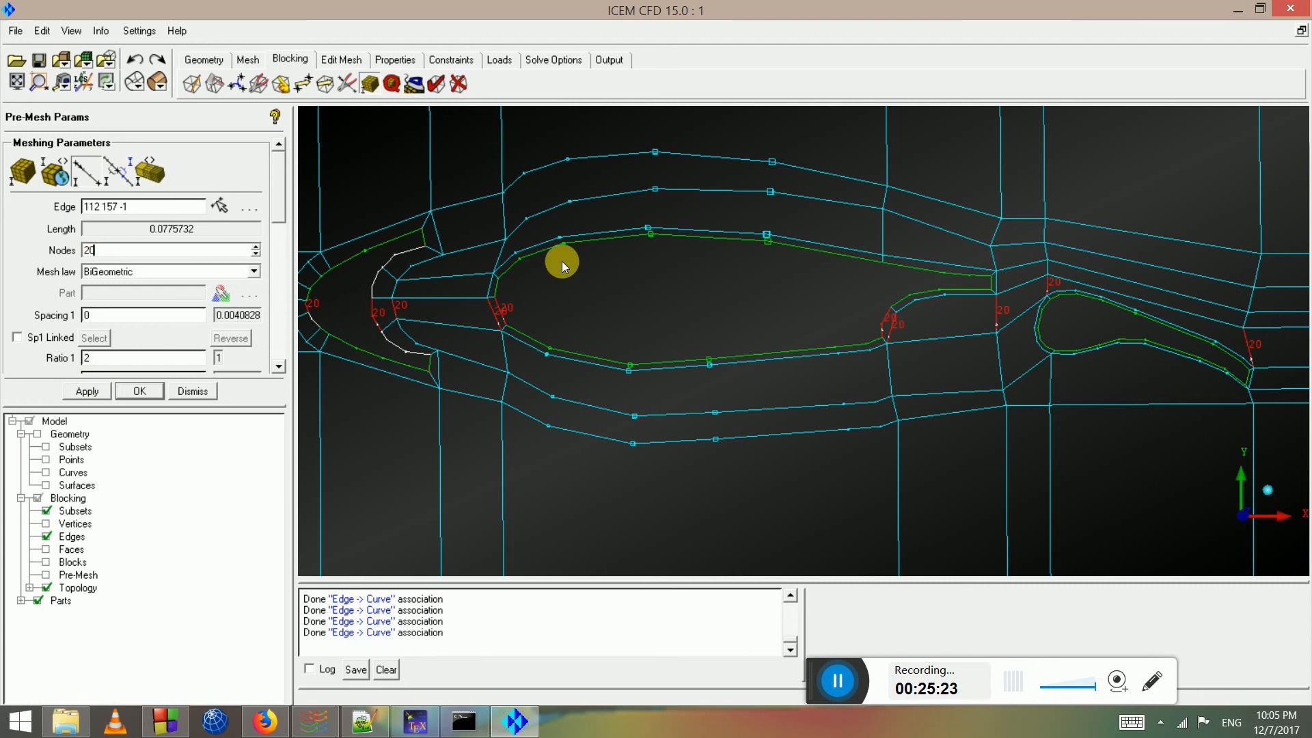
Set 10 nodes on the short edge along the main element's blunt trailing edge and its parallel edges
click(994, 287)
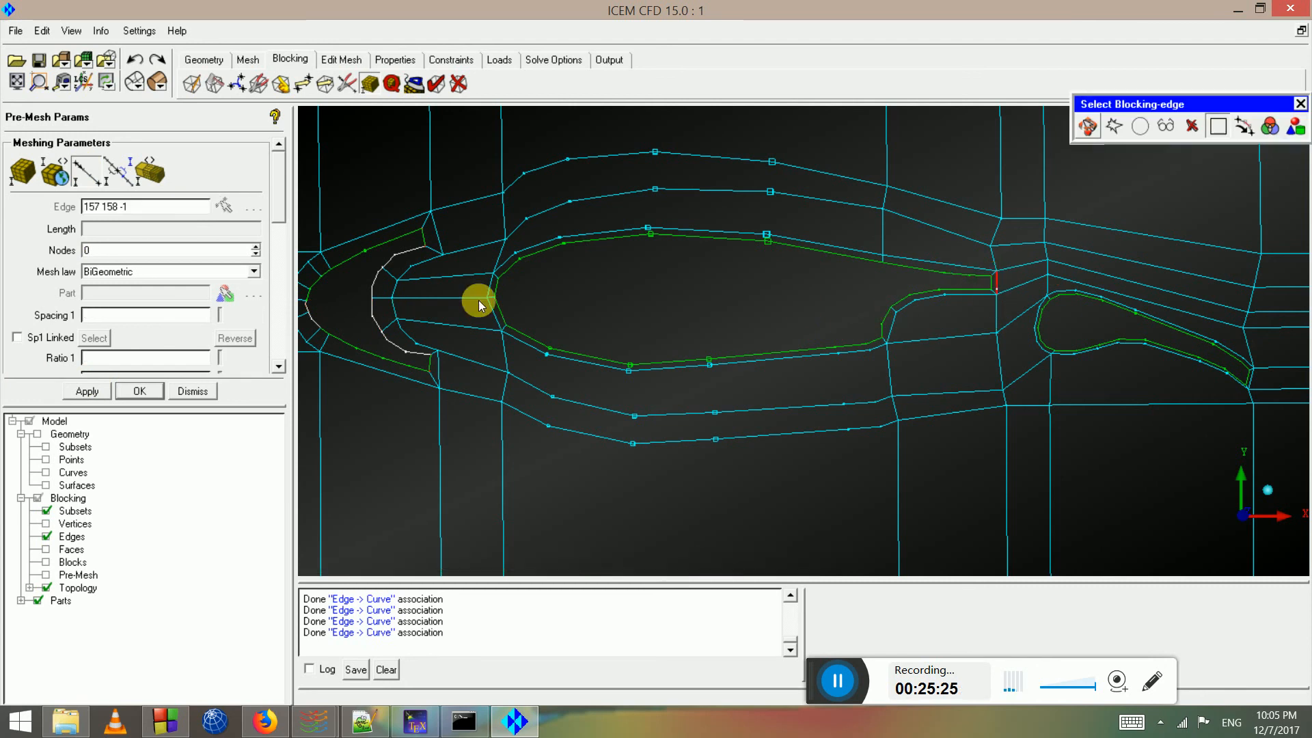
drag(99, 251, 60, 260)
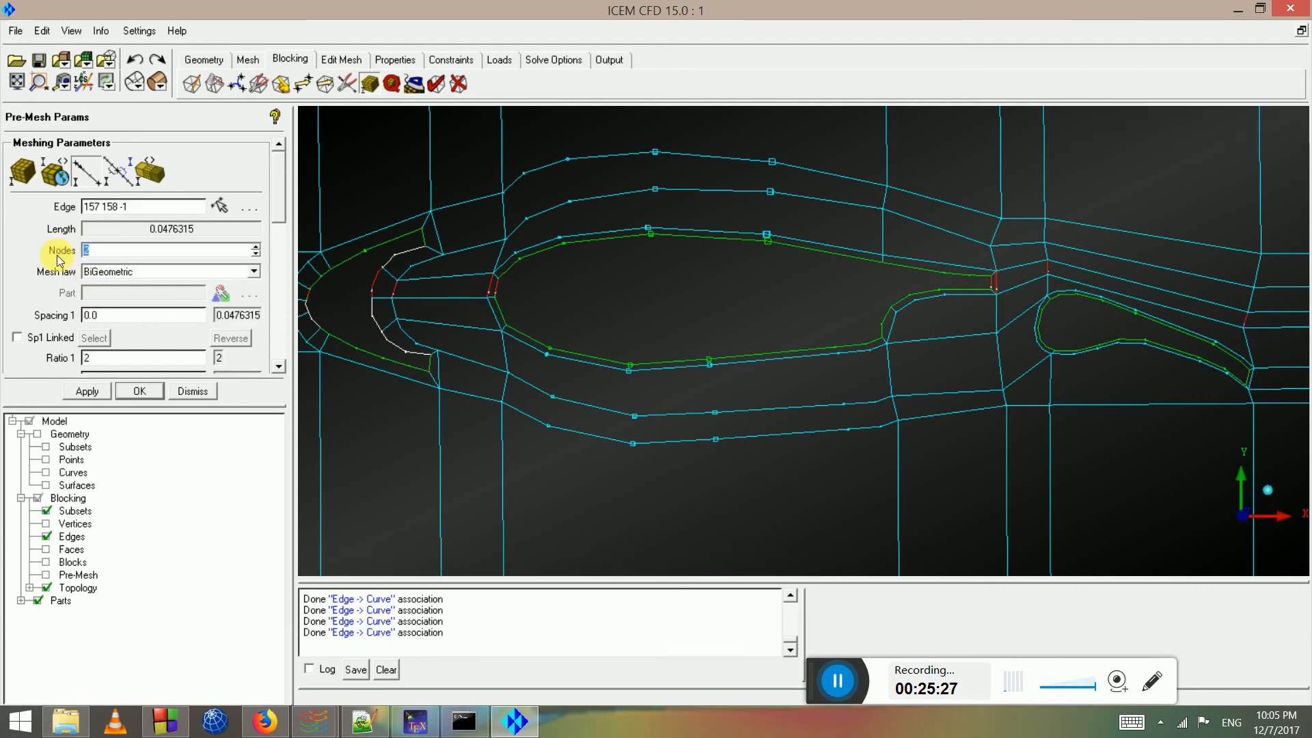
text(10)
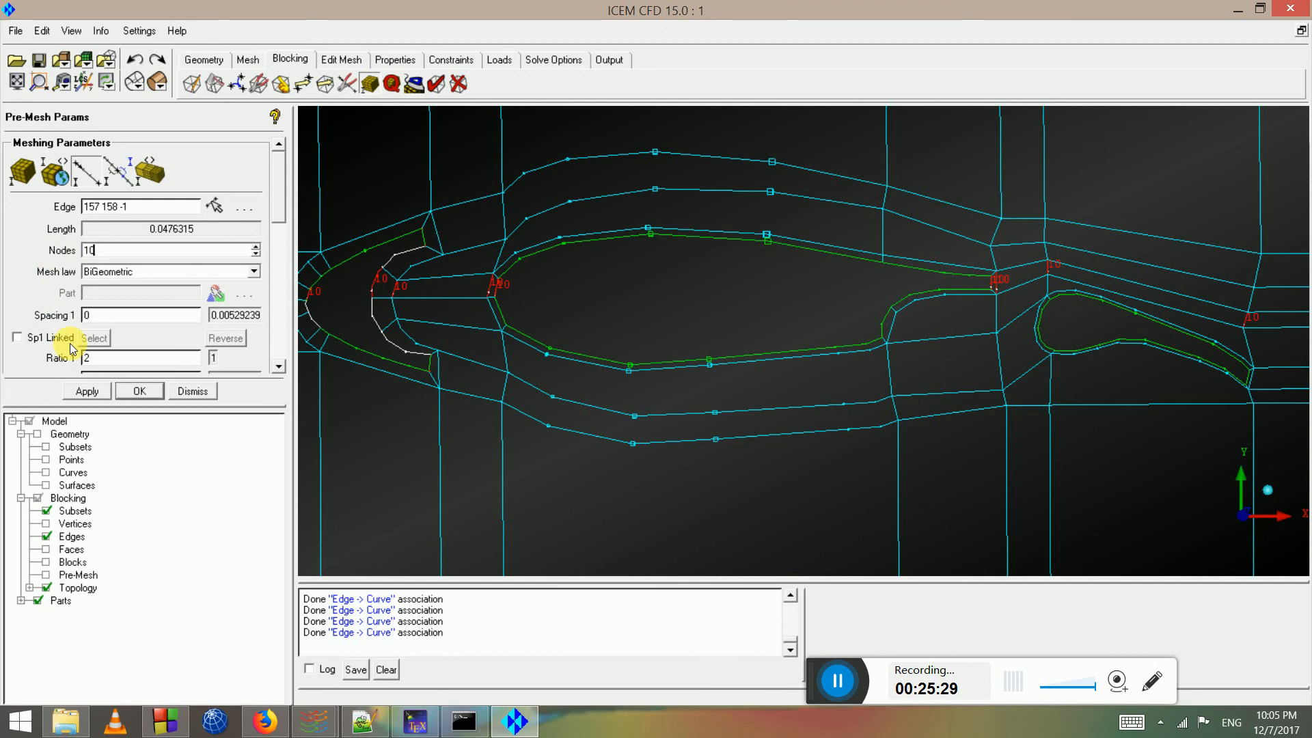
click(87, 391)
Set 12 nodes on the short edge just above the main element's nose and its parallel edges
click(91, 177)
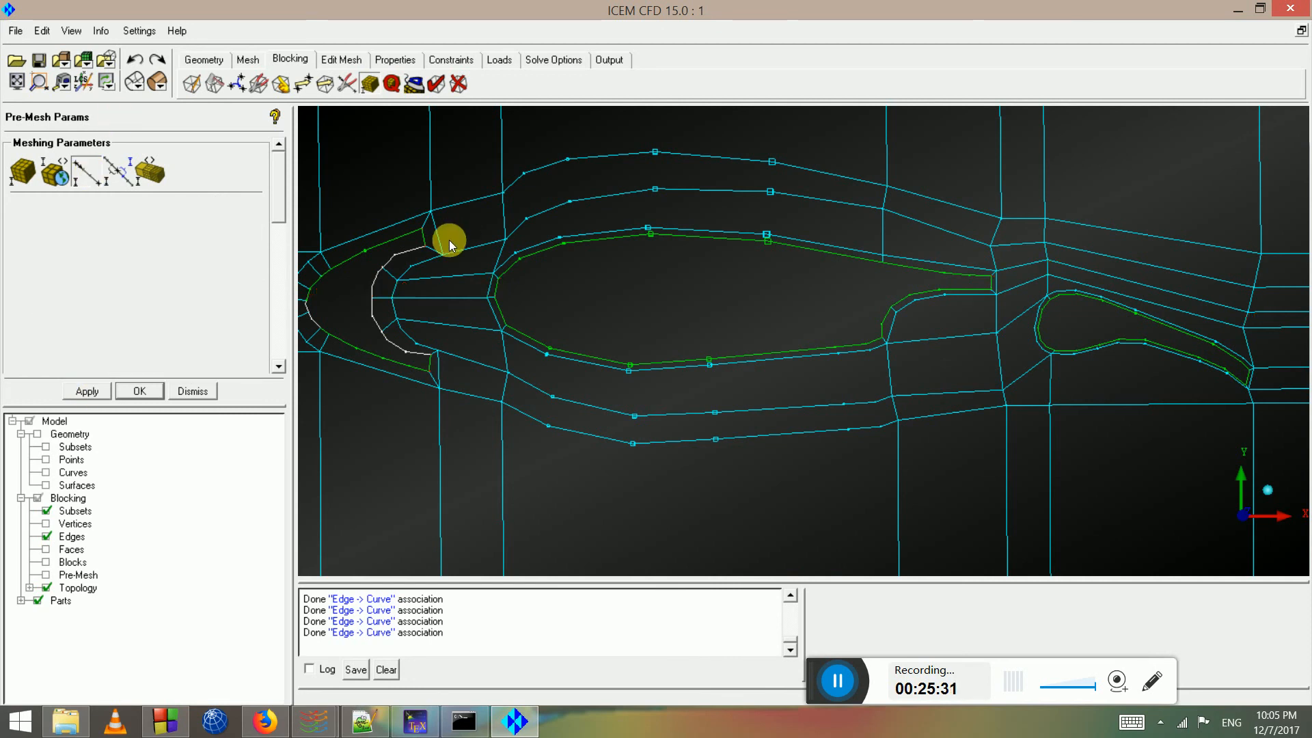
click(498, 256)
middle_click(371, 259)
double_click(108, 251)
text(12)
click(87, 392)
Set 12 nodes on the short edge at the slat's upper trailing edge and its parallel edges
click(91, 175)
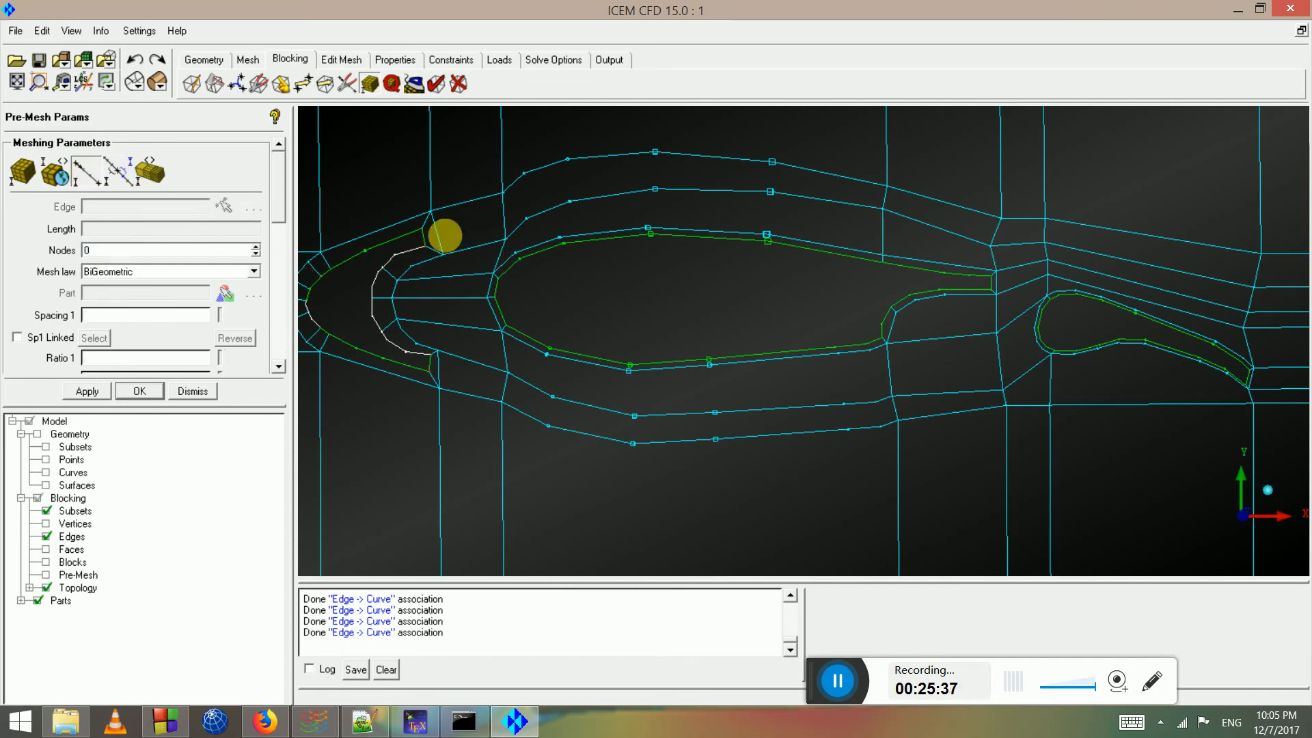
click(435, 230)
middle_click(337, 258)
double_click(62, 251)
text(12)
click(83, 393)
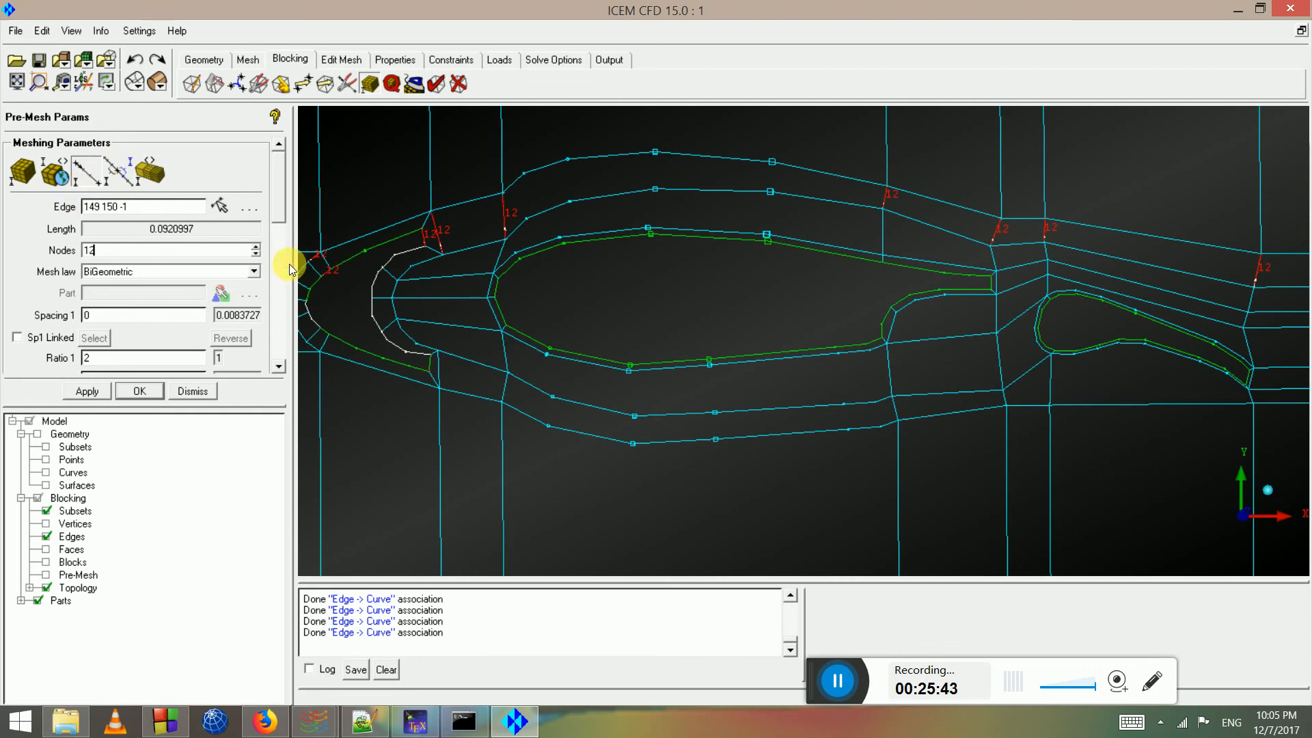
Set 12 nodes on the short wall-normal edges around the slat, using the edge at its lower trailing edge
click(87, 174)
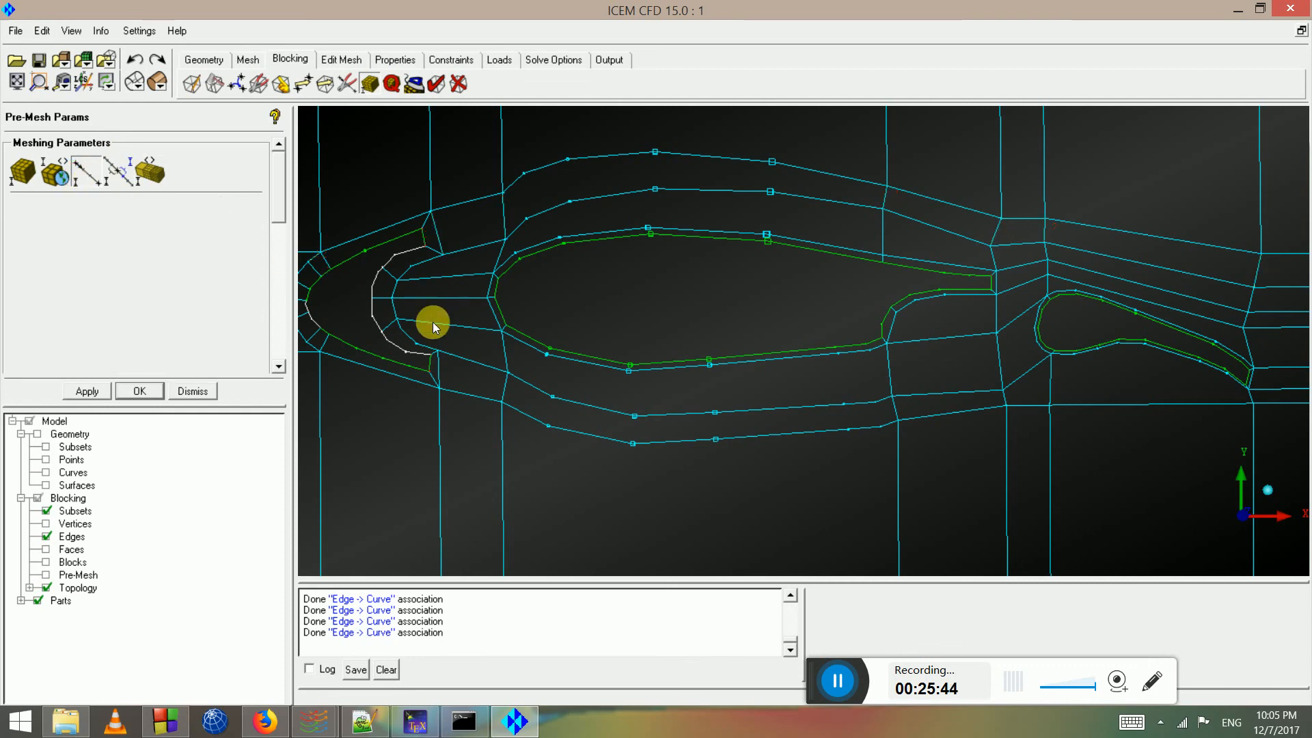
click(435, 381)
scroll(596, 349, up, 3)
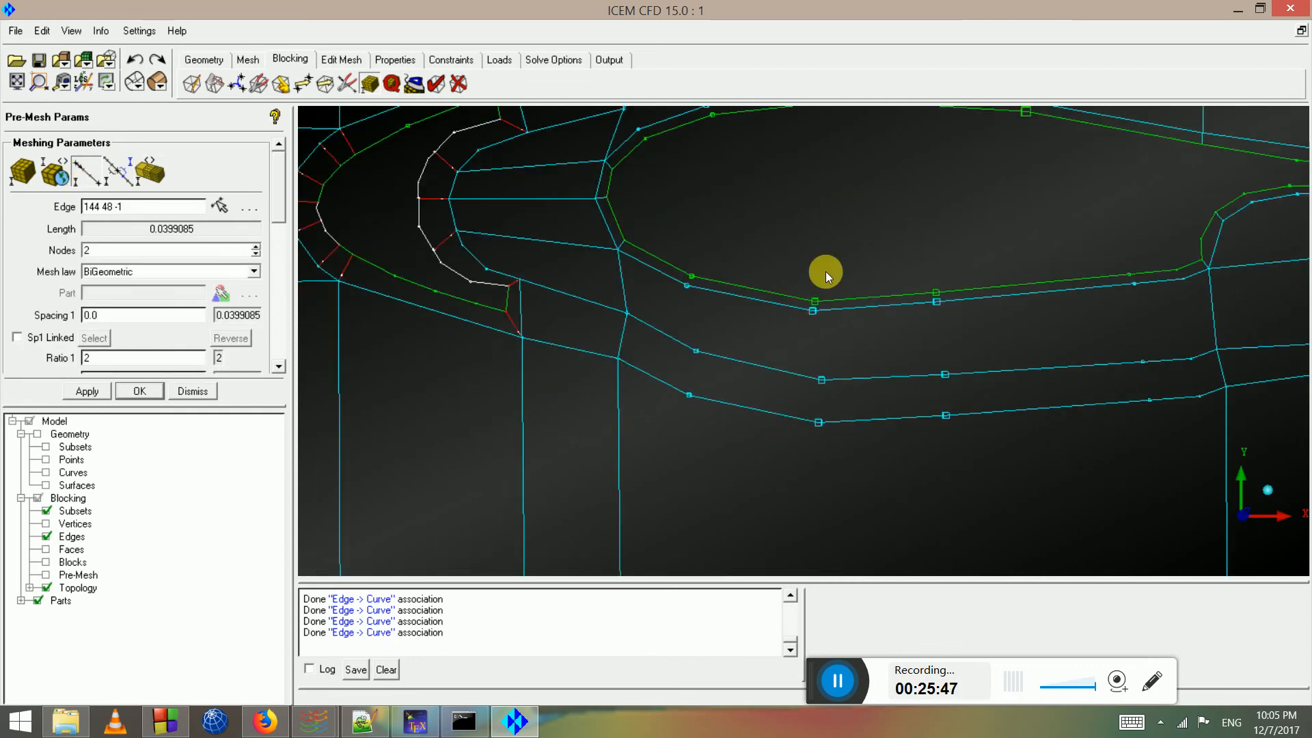
scroll(578, 294, down, 2)
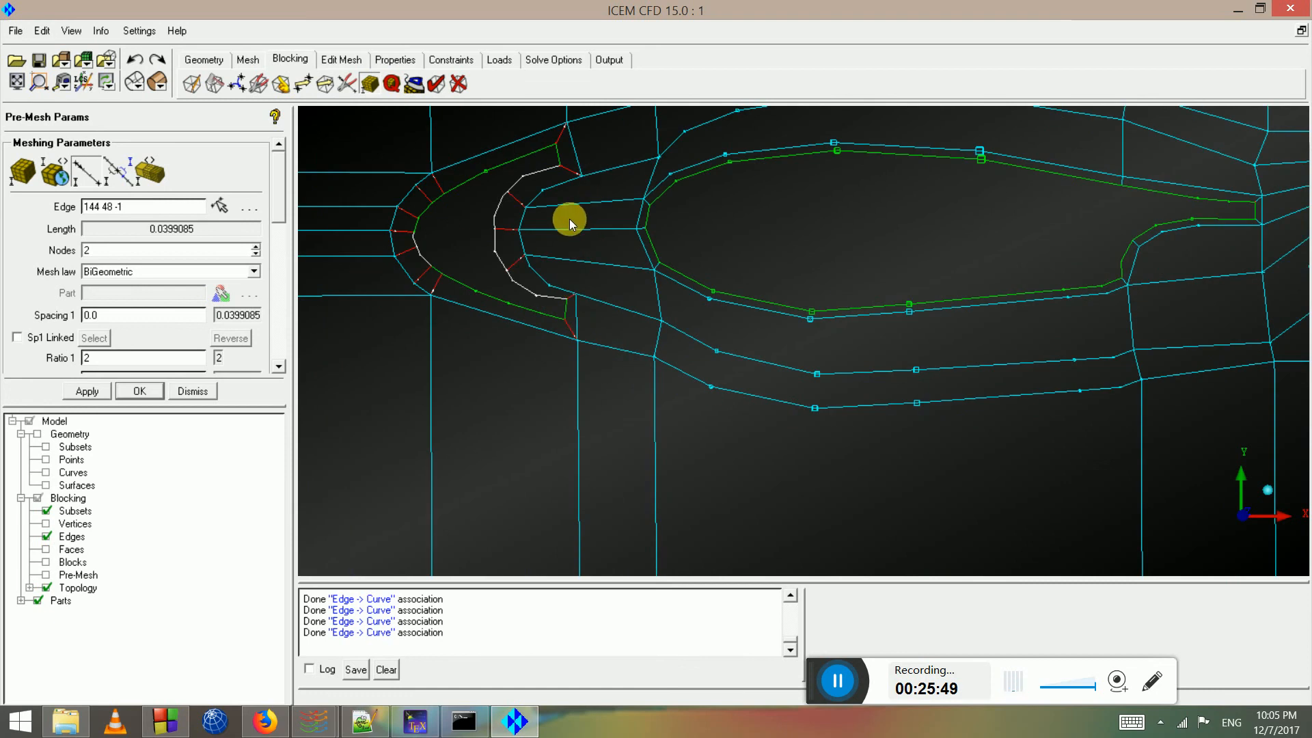
scroll(793, 208, down, 1)
scroll(839, 170, down, 2)
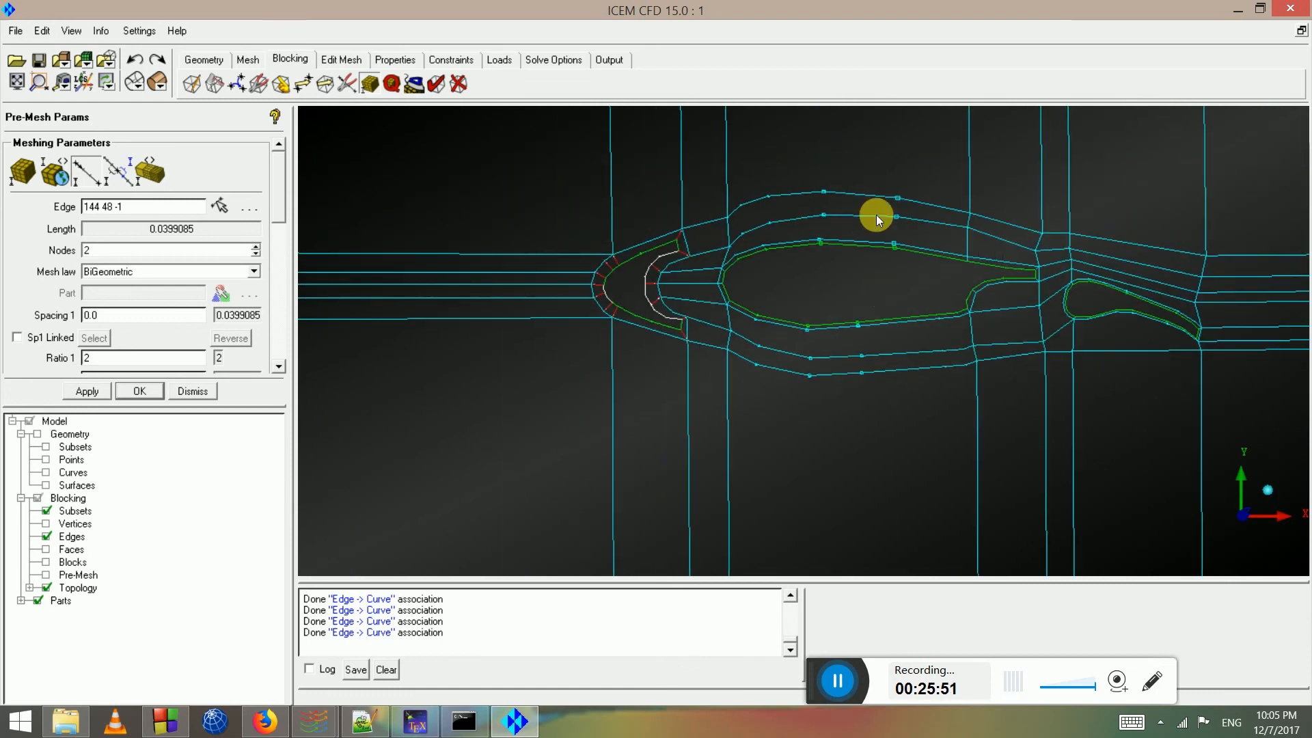
scroll(768, 325, up, 5)
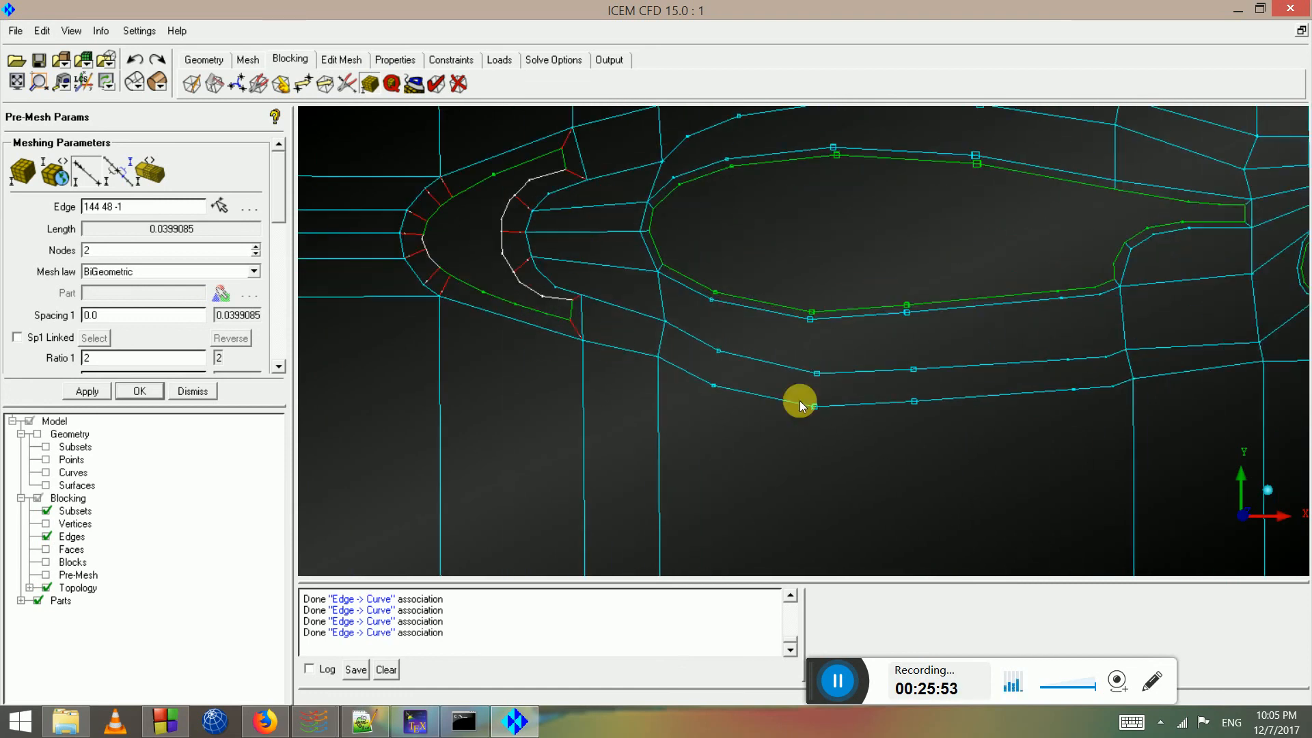
scroll(1203, 342, down, 1)
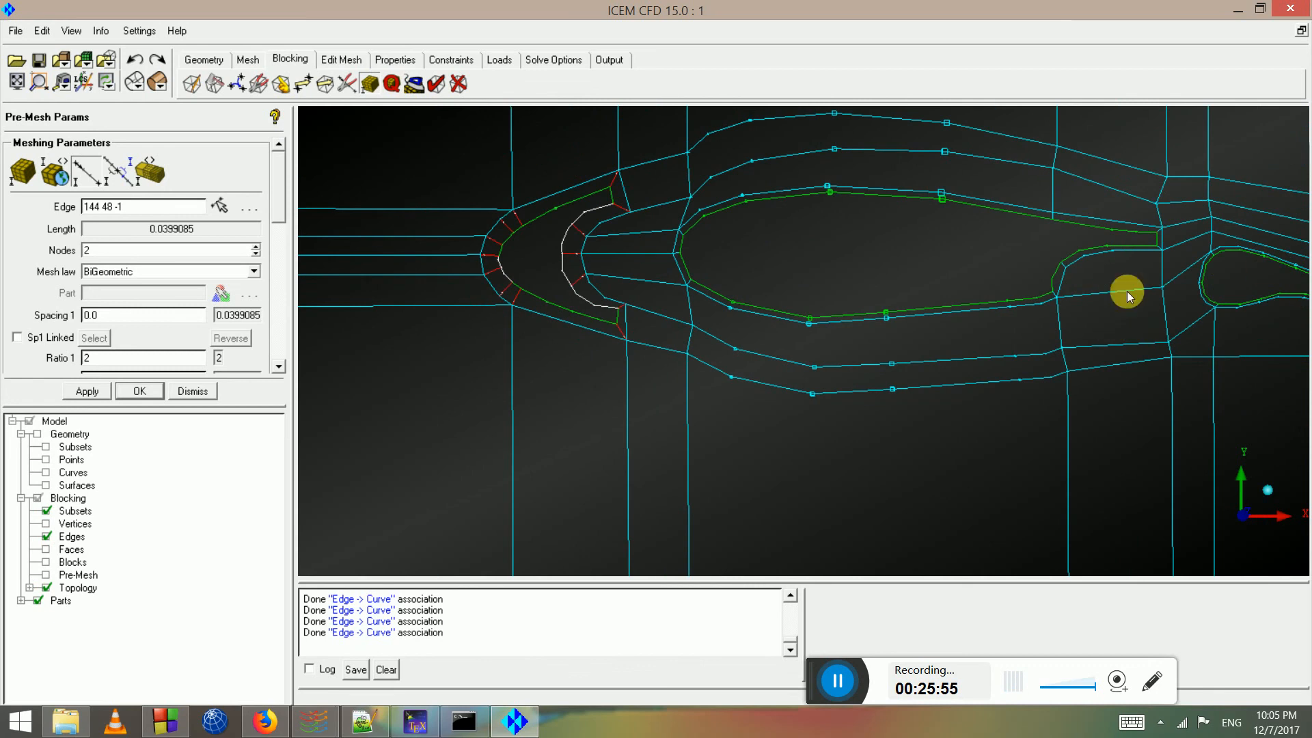
scroll(555, 305, up, 2)
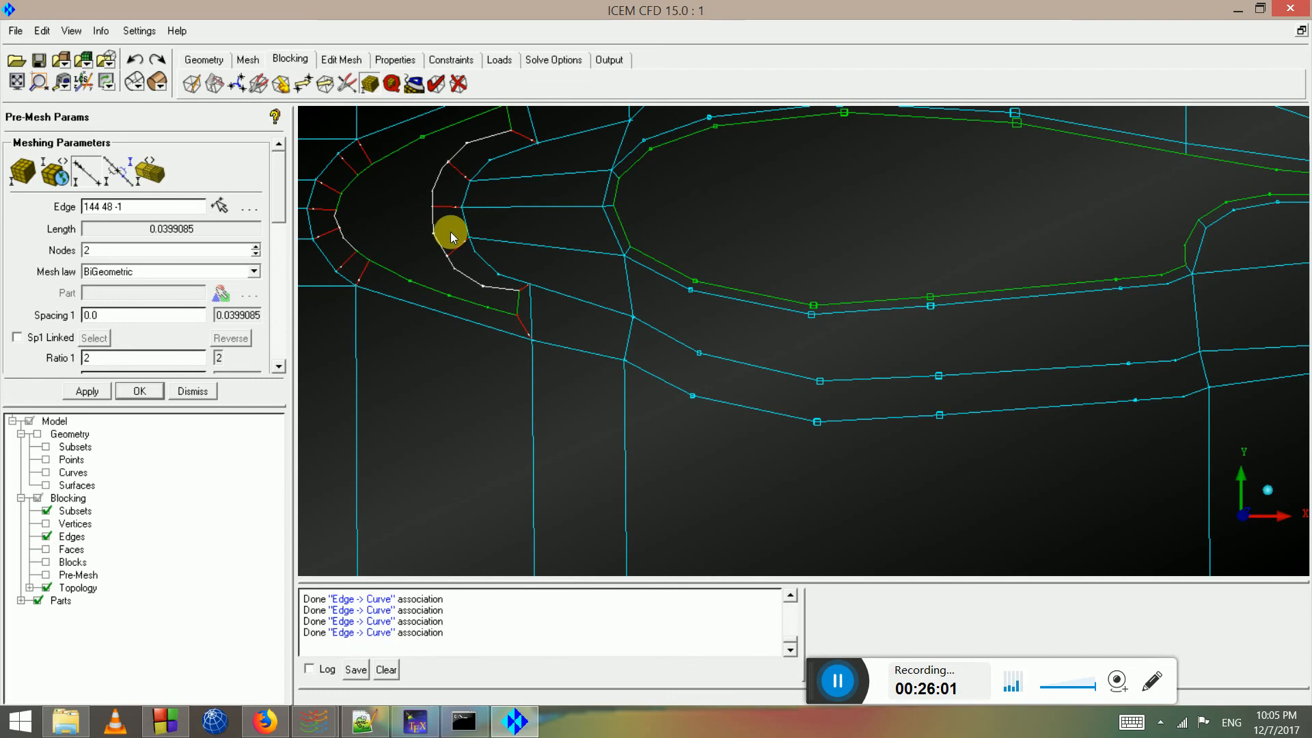
scroll(281, 222, down, 1)
double_click(99, 212)
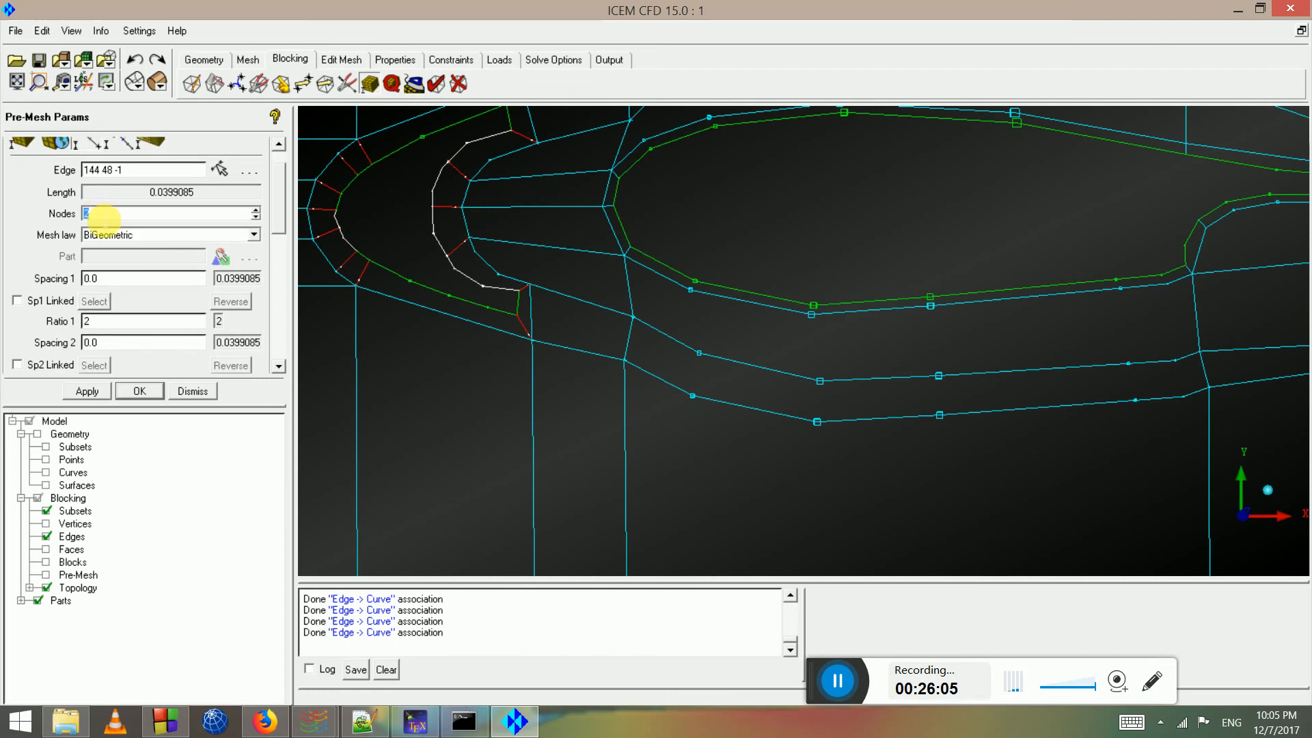
text(12)
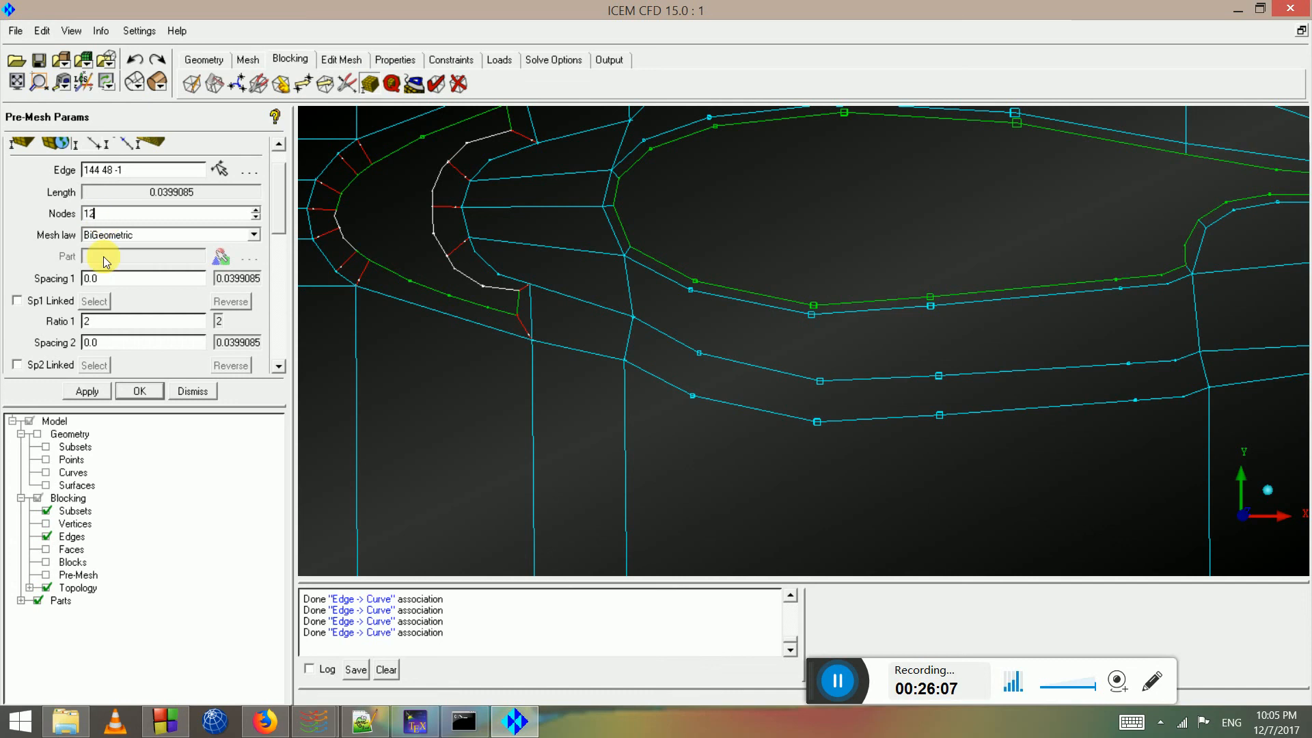
key(Return)
Bunch the slat's wall-normal edge with Spacing 2 of 0.001 and Ratio 2 of 1.1
drag(273, 219, 279, 235)
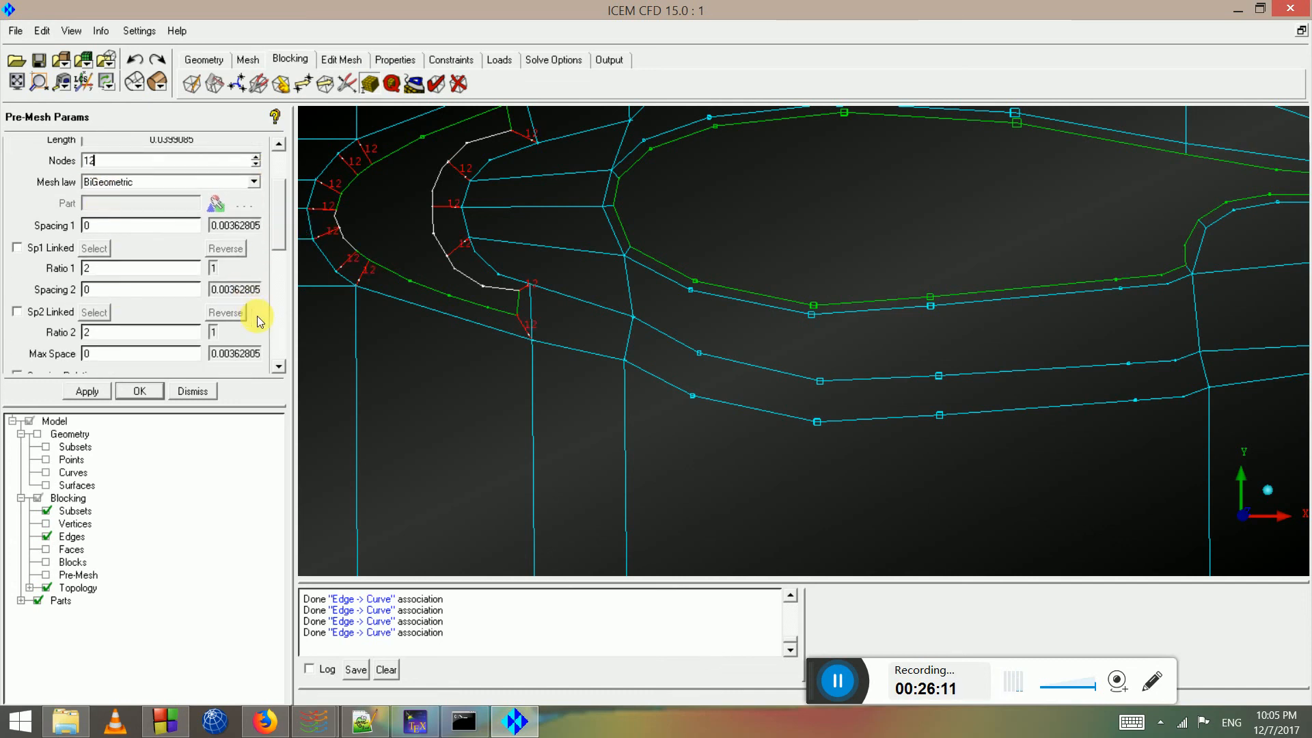
double_click(121, 338)
text(1)
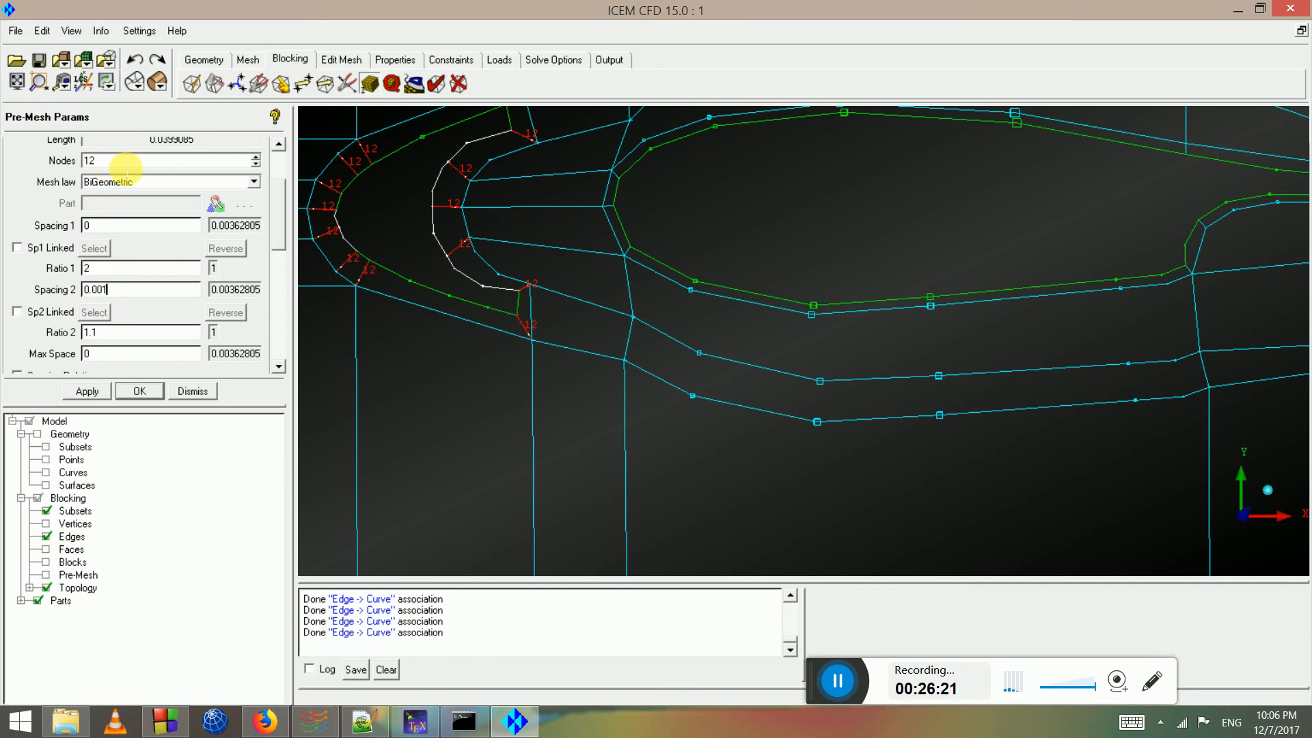
click(93, 389)
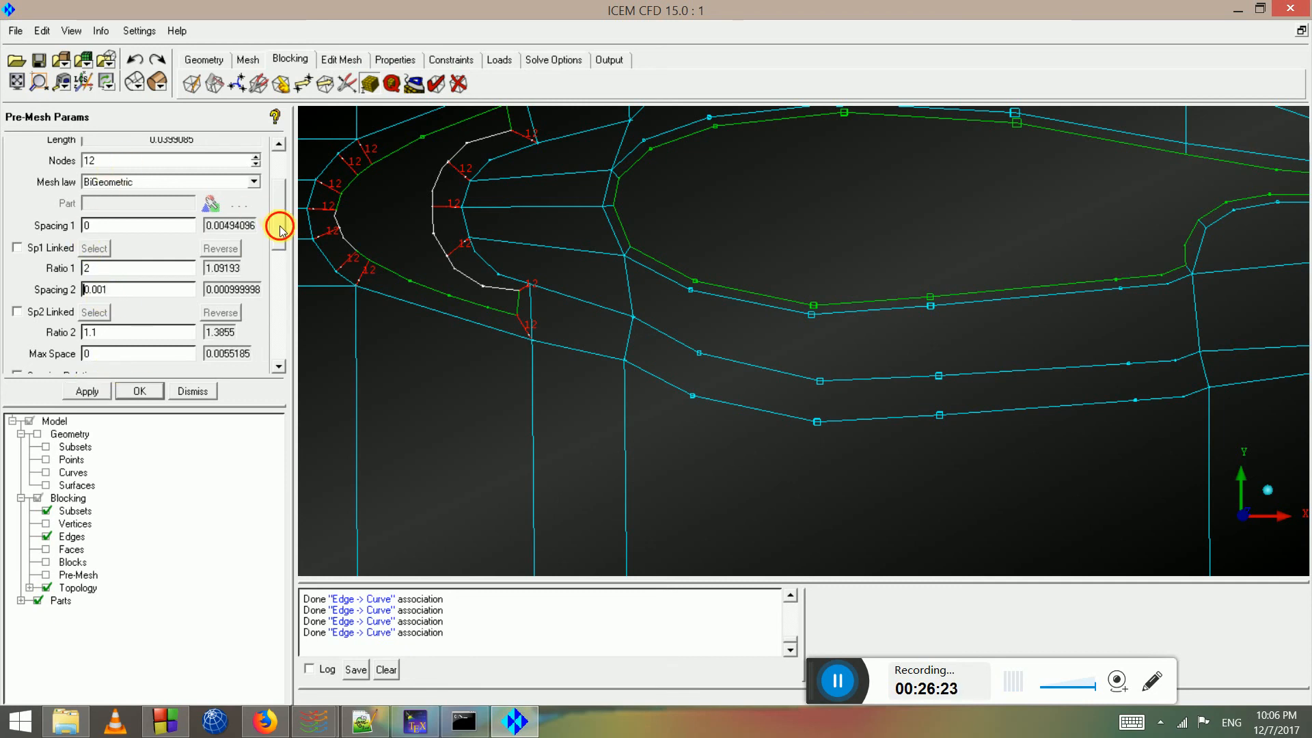
Try 12 nodes on the main element's short wall-normal edges near the nose and reduce them to 8
drag(279, 224, 278, 184)
click(82, 167)
scroll(624, 252, up, 3)
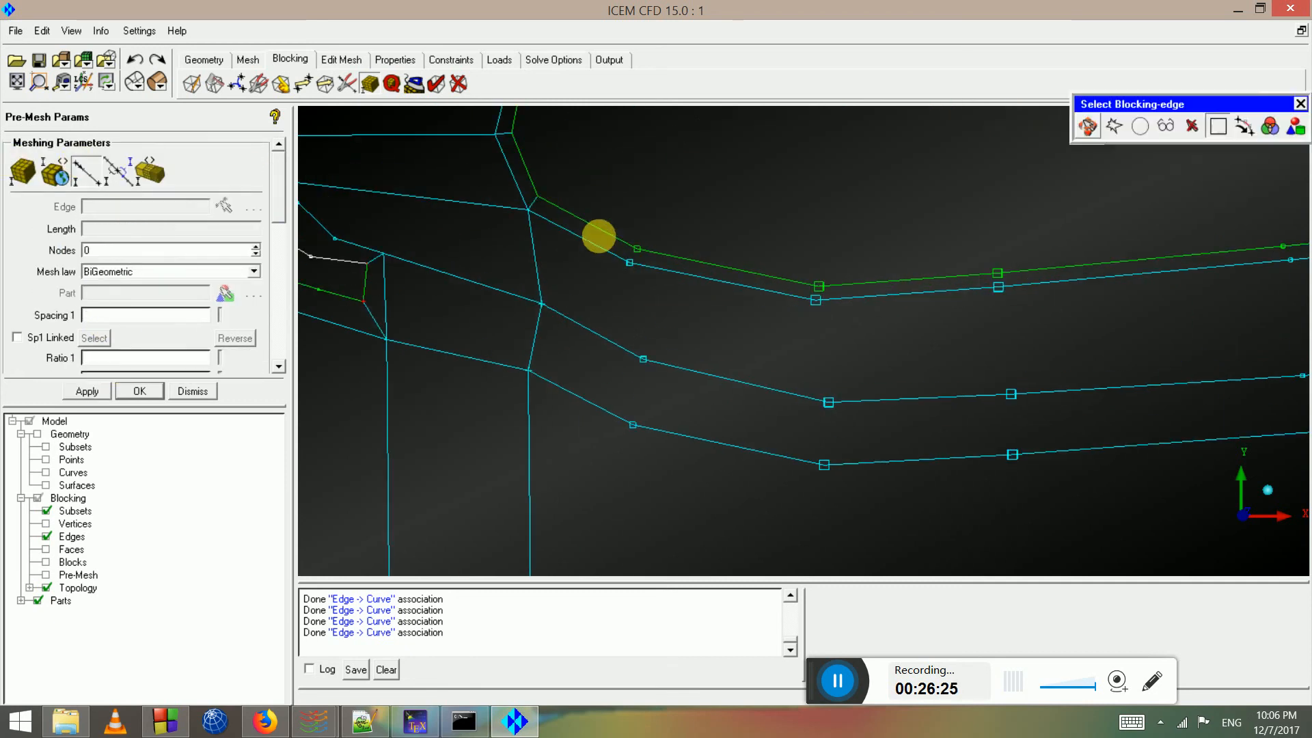
click(537, 204)
click(107, 257)
key(BackSpace)
text(12)
click(136, 255)
key(Return)
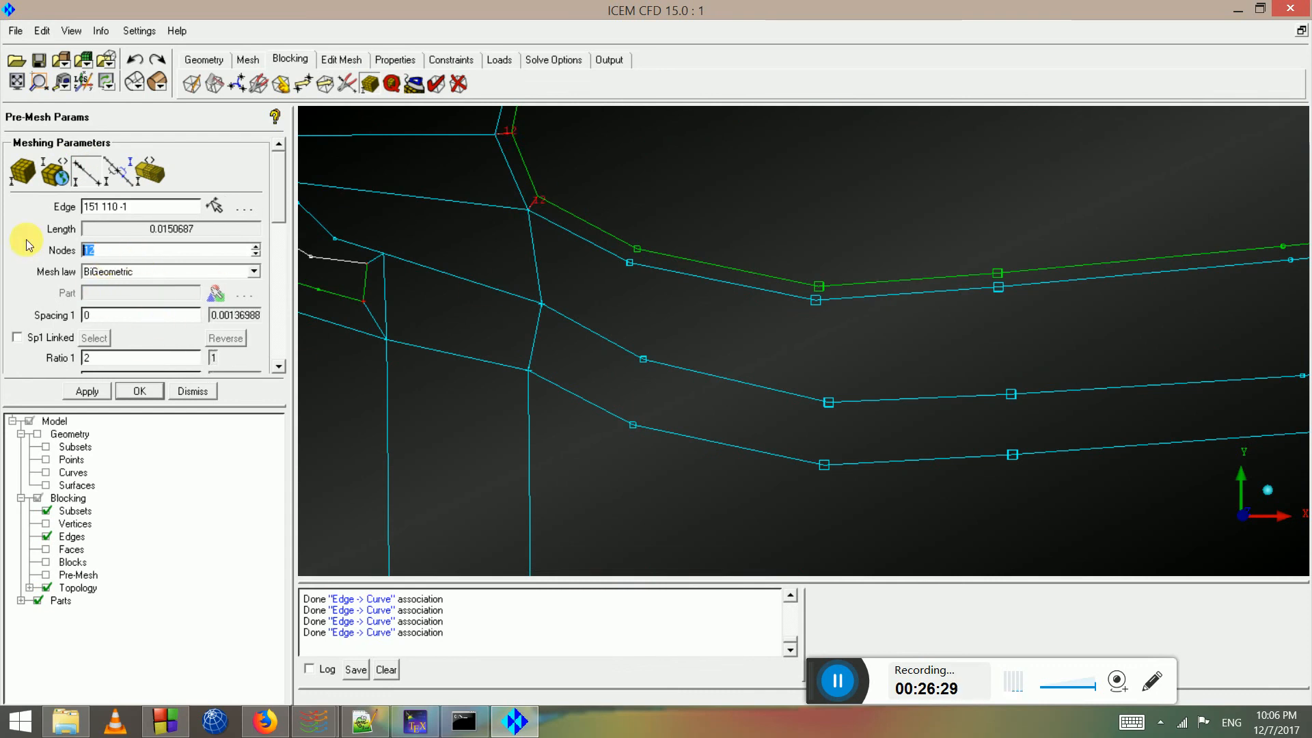
Bunch the main element's wall-normal edge with Spacing 2 of 0.0005 and Ratio 2 of 1.1
drag(272, 199, 250, 248)
click(120, 304)
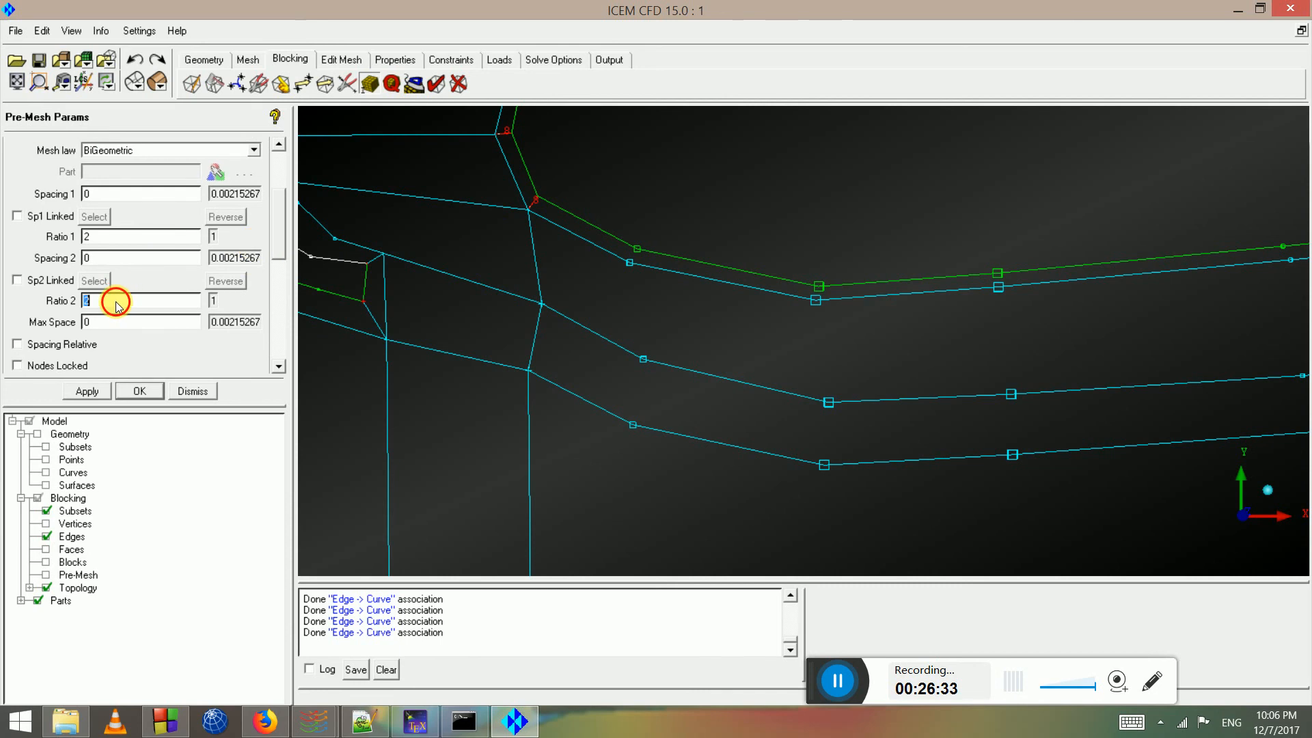
text(1.1)
click(96, 258)
click(85, 393)
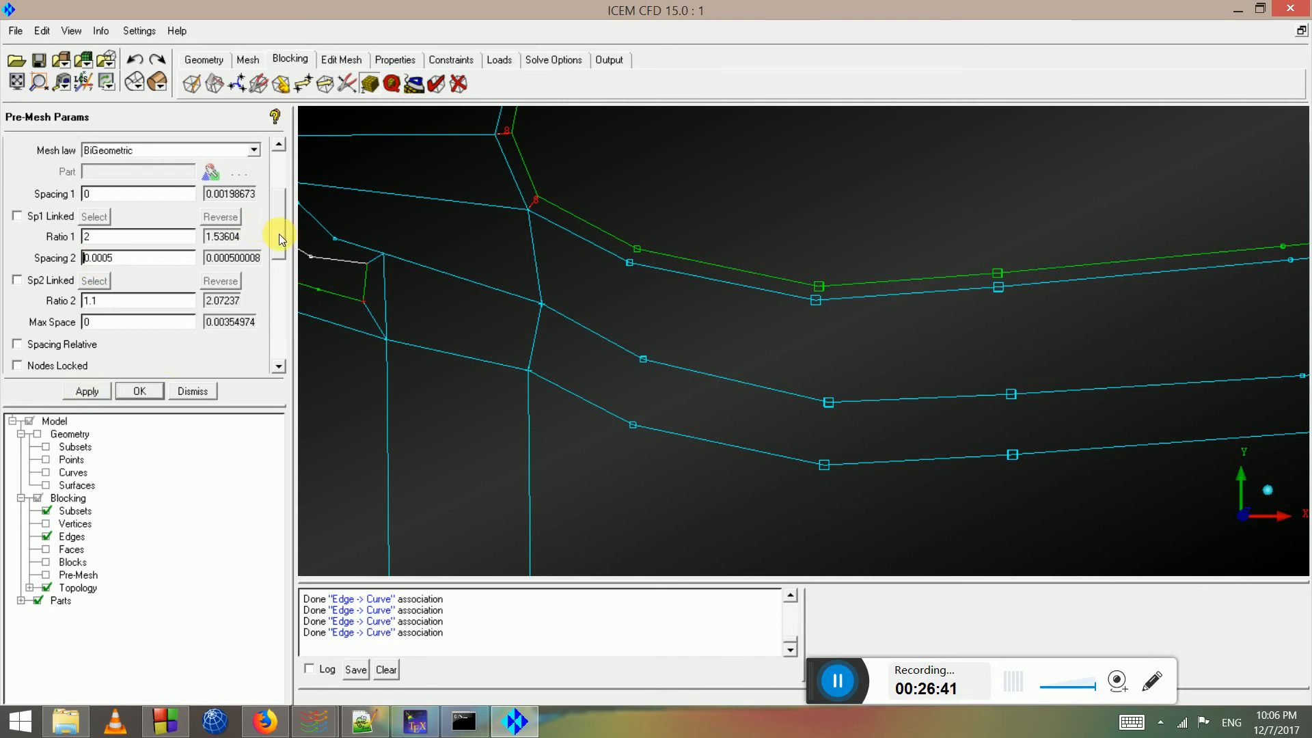
Set 12 nodes on the rear flap's short wall-normal edge at the lower leading-edge corner
drag(279, 234, 101, 178)
click(97, 171)
scroll(902, 331, down, 3)
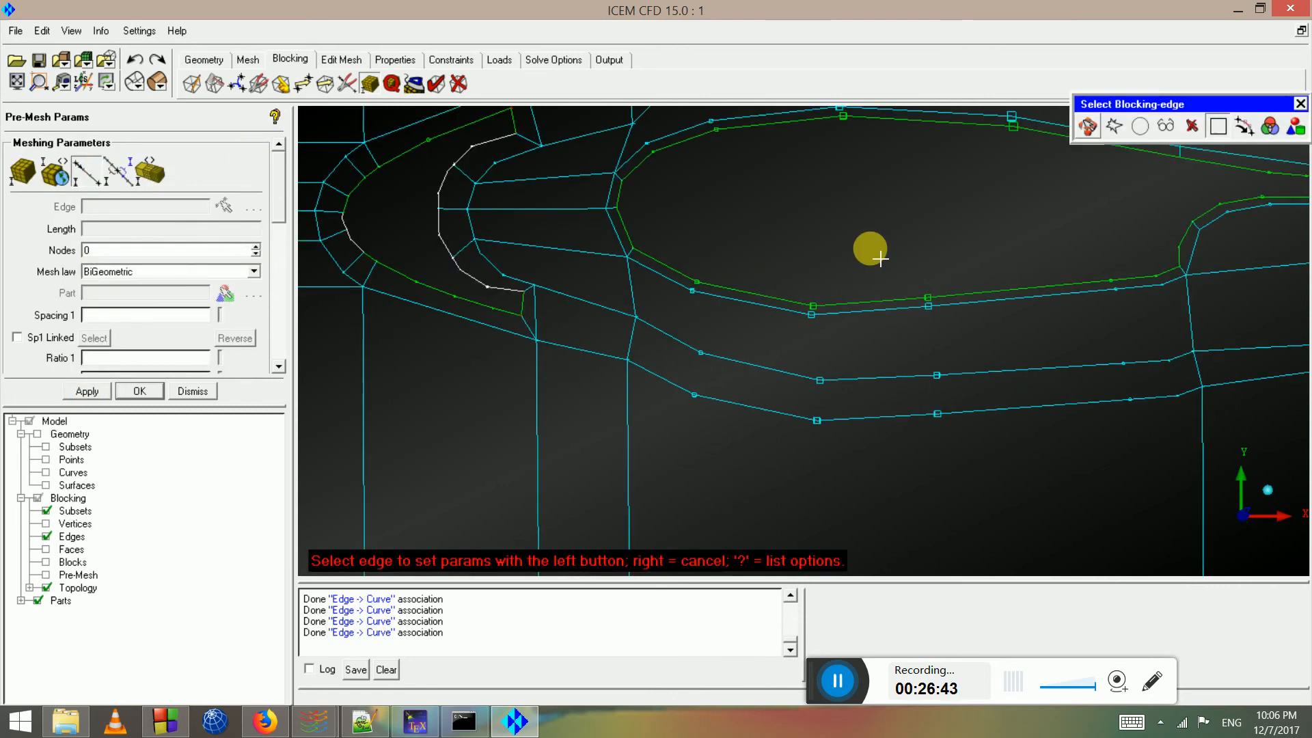
middle_drag(1018, 254, 550, 212)
scroll(916, 252, up, 3)
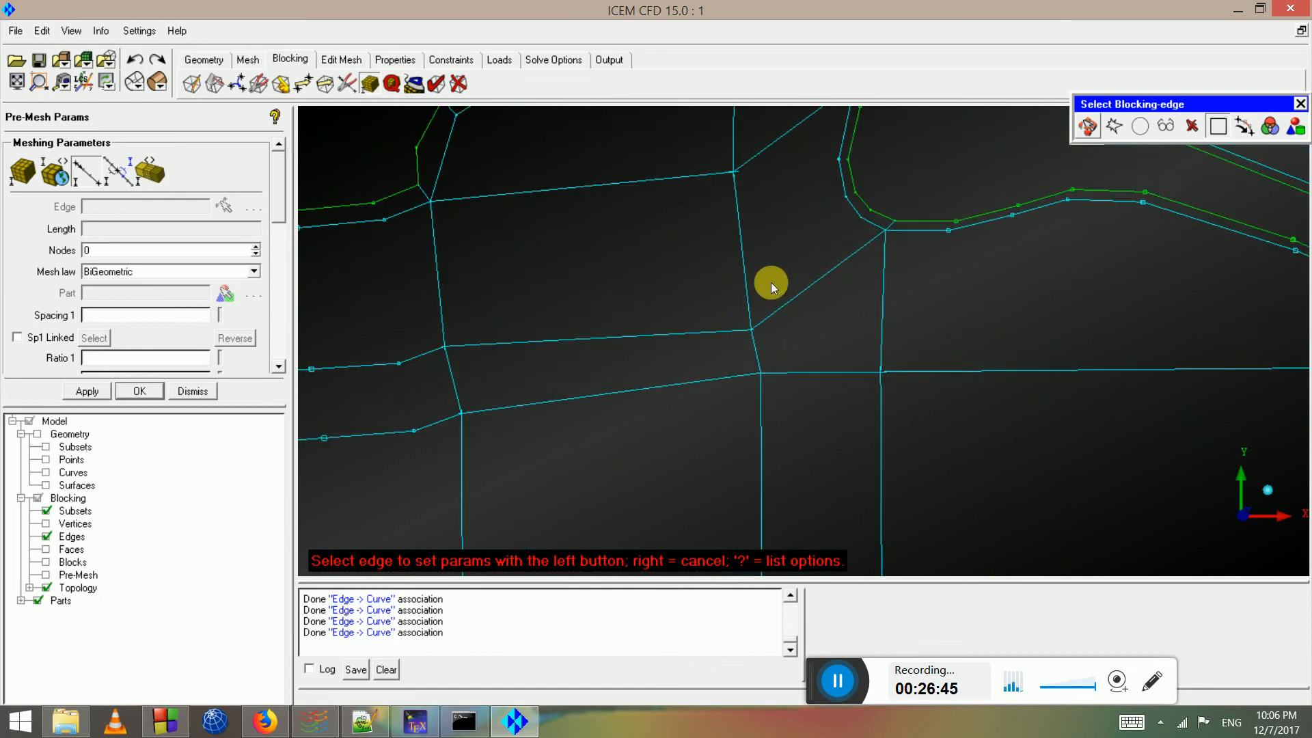
scroll(906, 257, up, 2)
middle_drag(908, 258, 738, 374)
scroll(773, 297, up, 2)
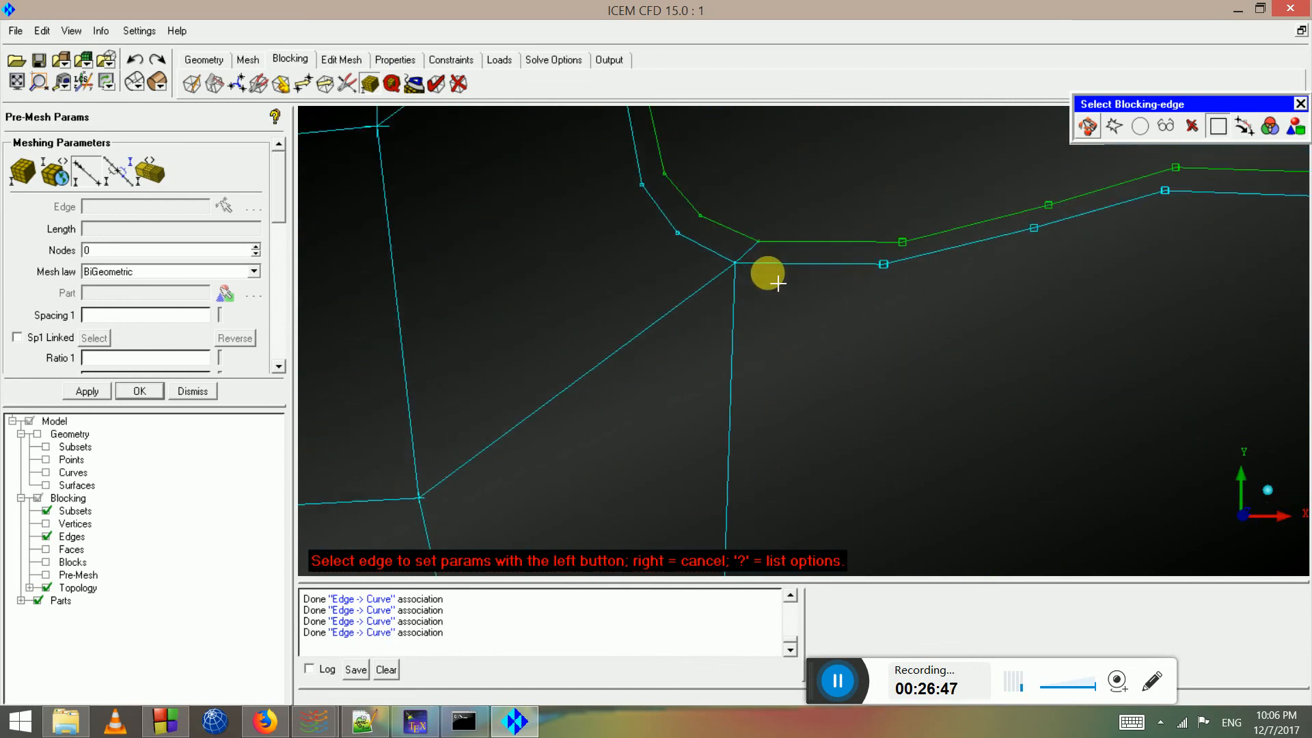
click(752, 254)
click(151, 253)
text(1)
drag(139, 251, 30, 250)
text(12)
scroll(288, 224, down, 2)
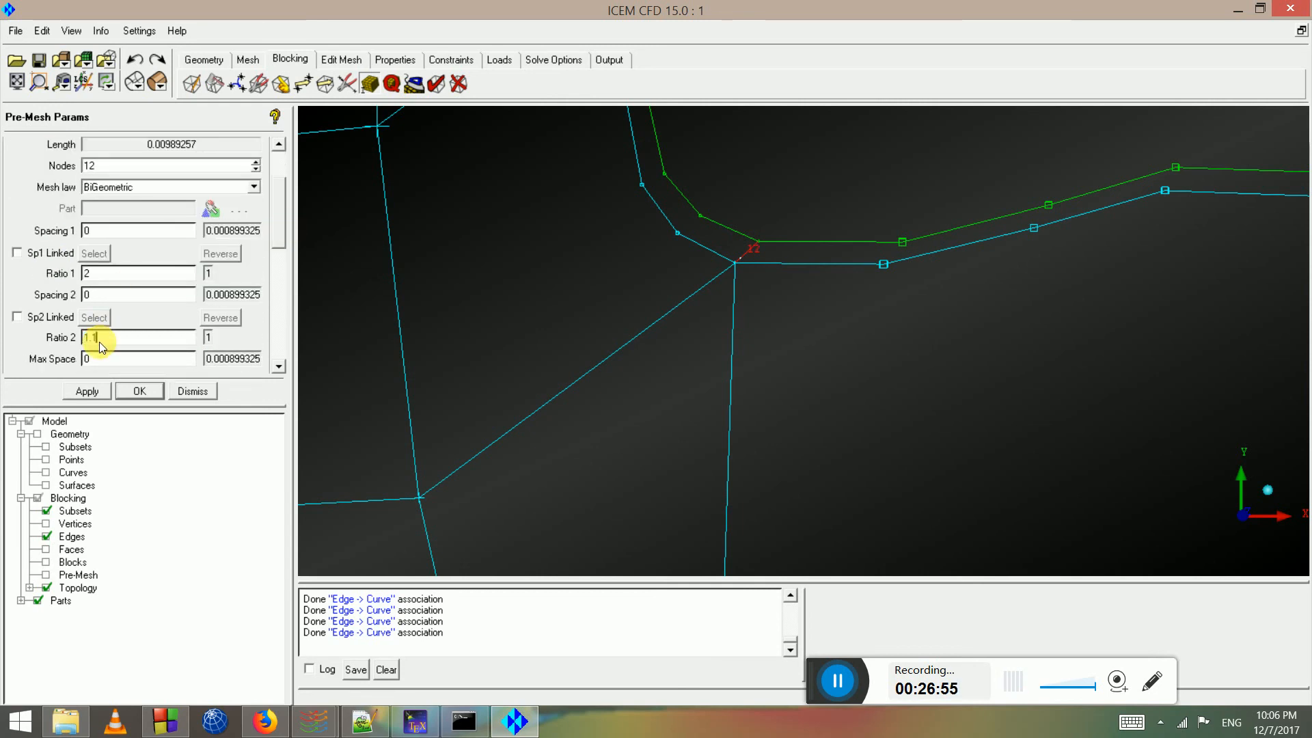
Bunch the rear flap's short wall-normal edge with Spacing 2 of 0.0001 and Ratio 2 of 1.1
text(.1)
click(87, 391)
click(93, 388)
scroll(438, 332, down, 1)
Hide the blocking edges and recompute the pre-mesh to check the layers around the rear flap
click(46, 537)
click(47, 575)
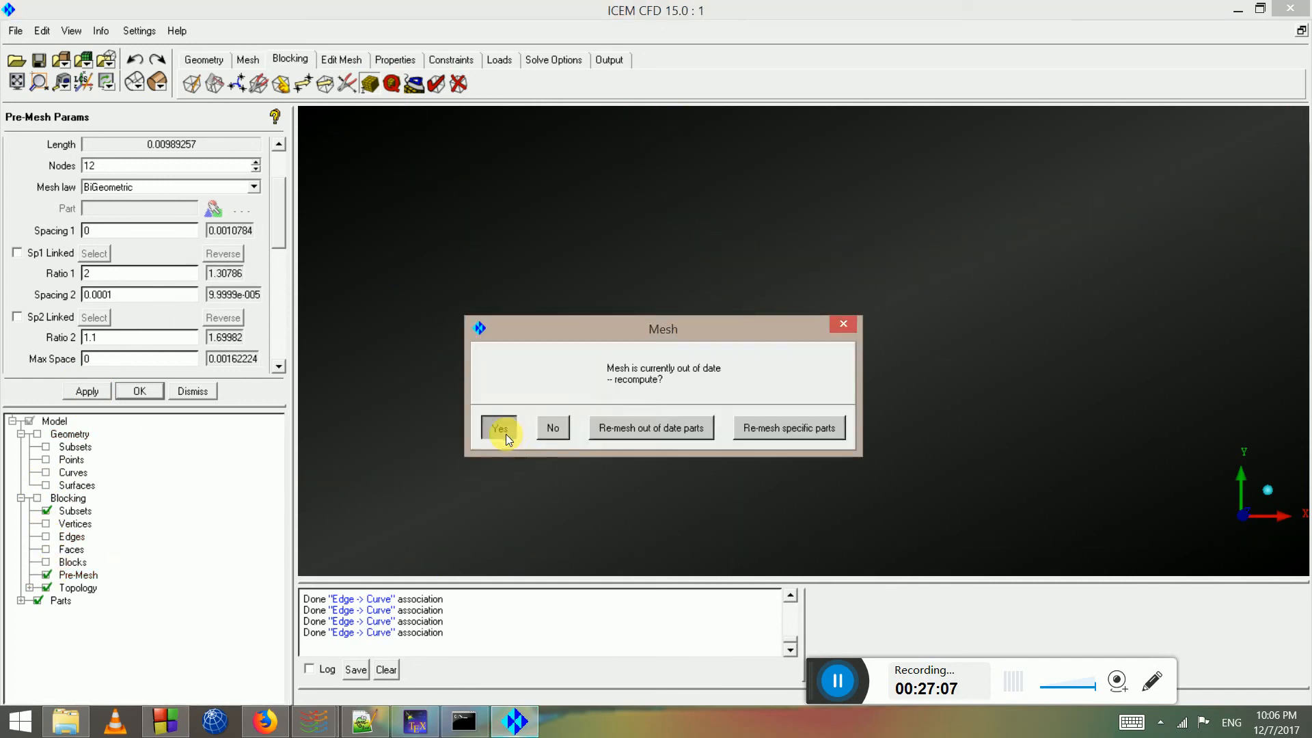
click(513, 427)
scroll(652, 386, up, 2)
scroll(653, 380, down, 2)
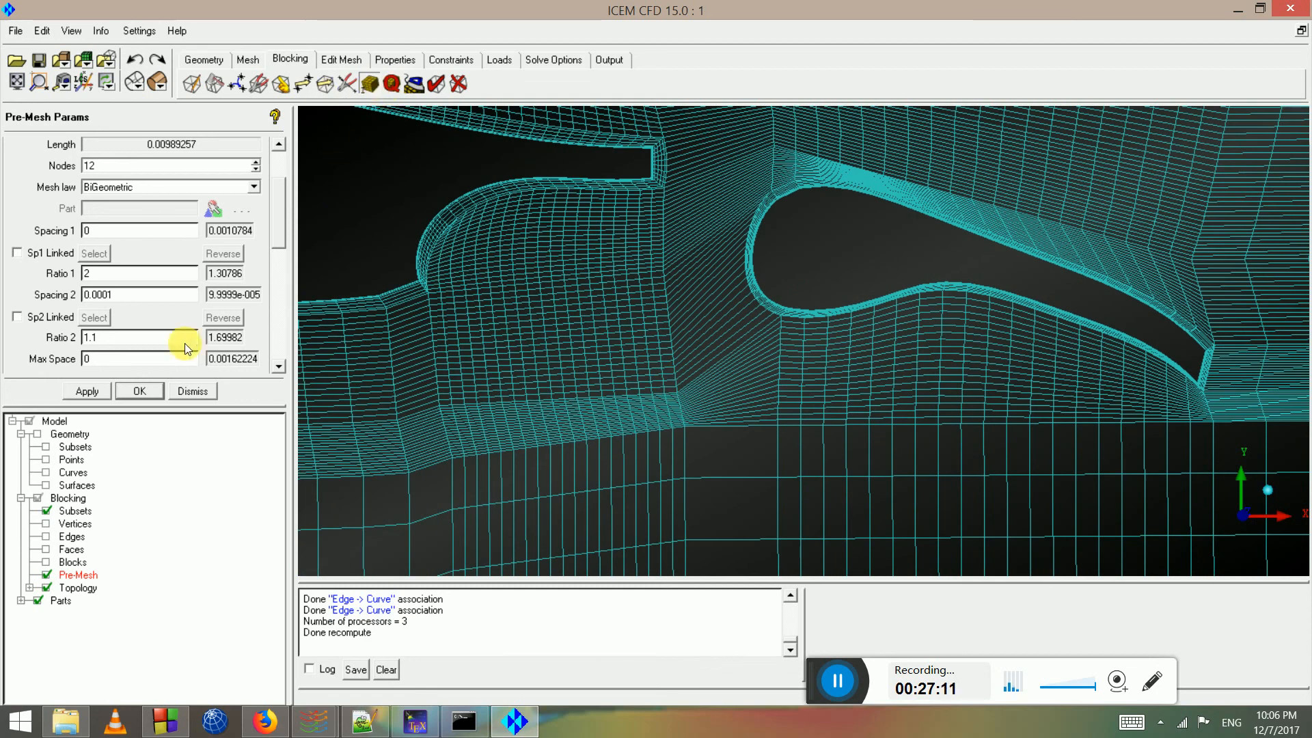
Set 20 nodes on the edges spanning the gap between the main element and the flap, and recompute the pre-mesh
click(80, 174)
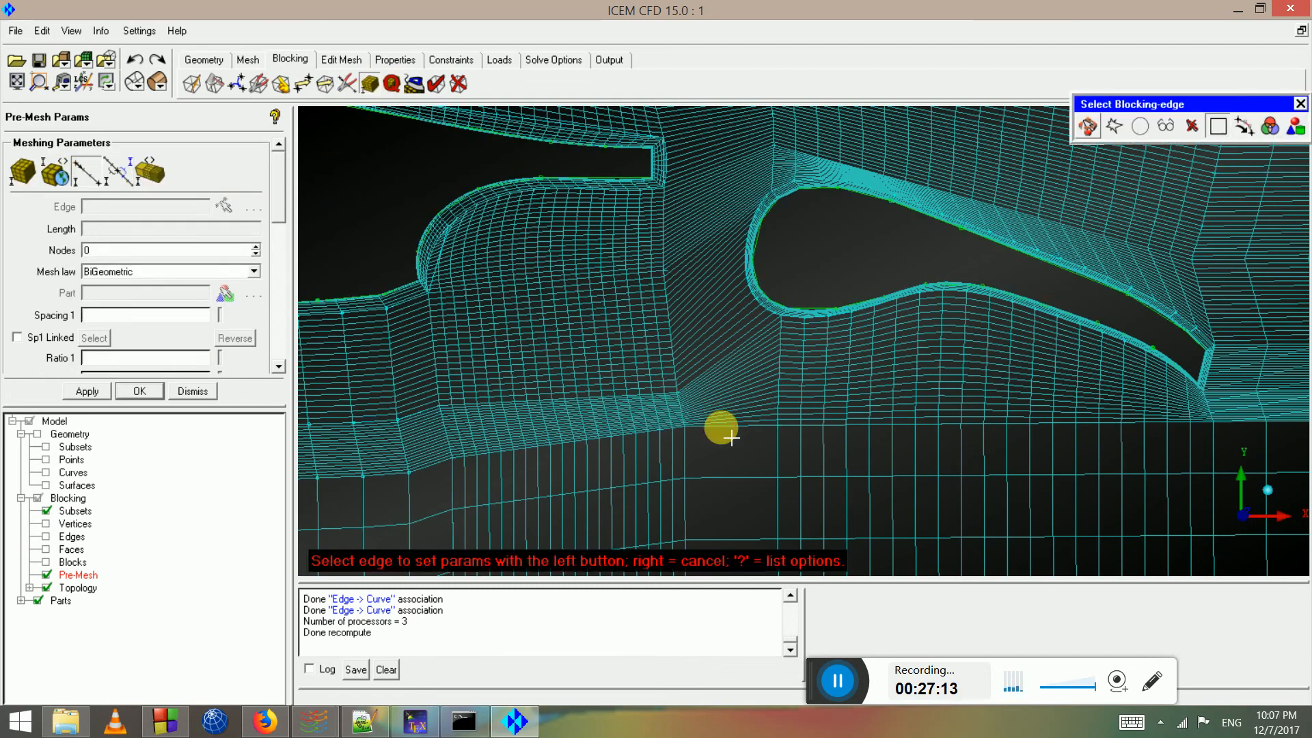
click(732, 438)
click(102, 252)
text(0)
click(87, 387)
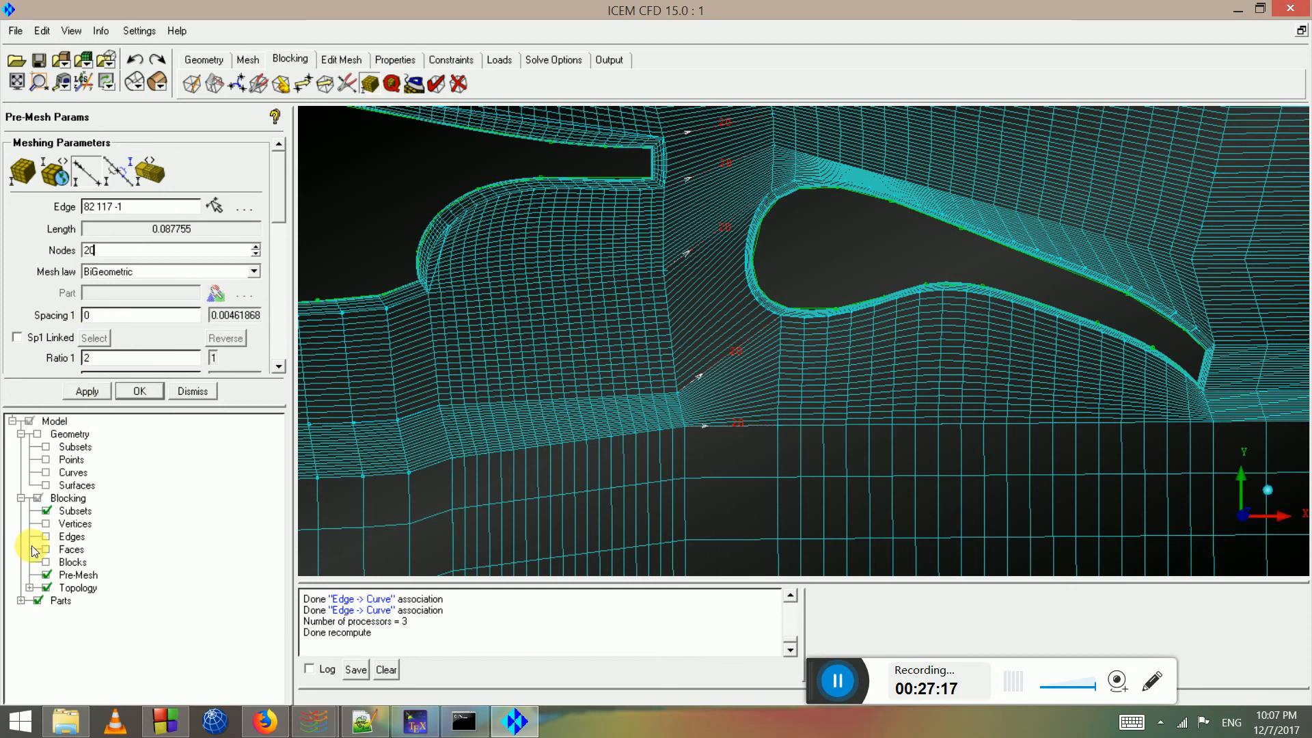
click(46, 575)
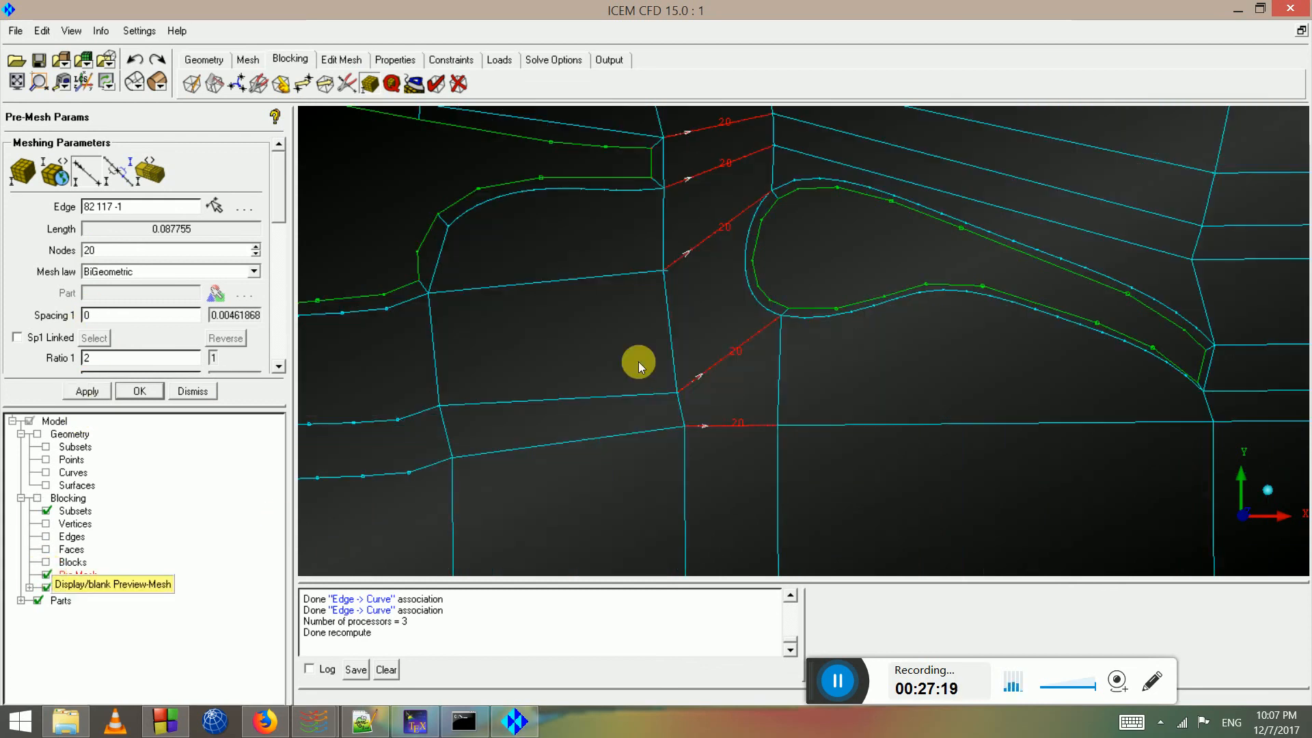
click(499, 429)
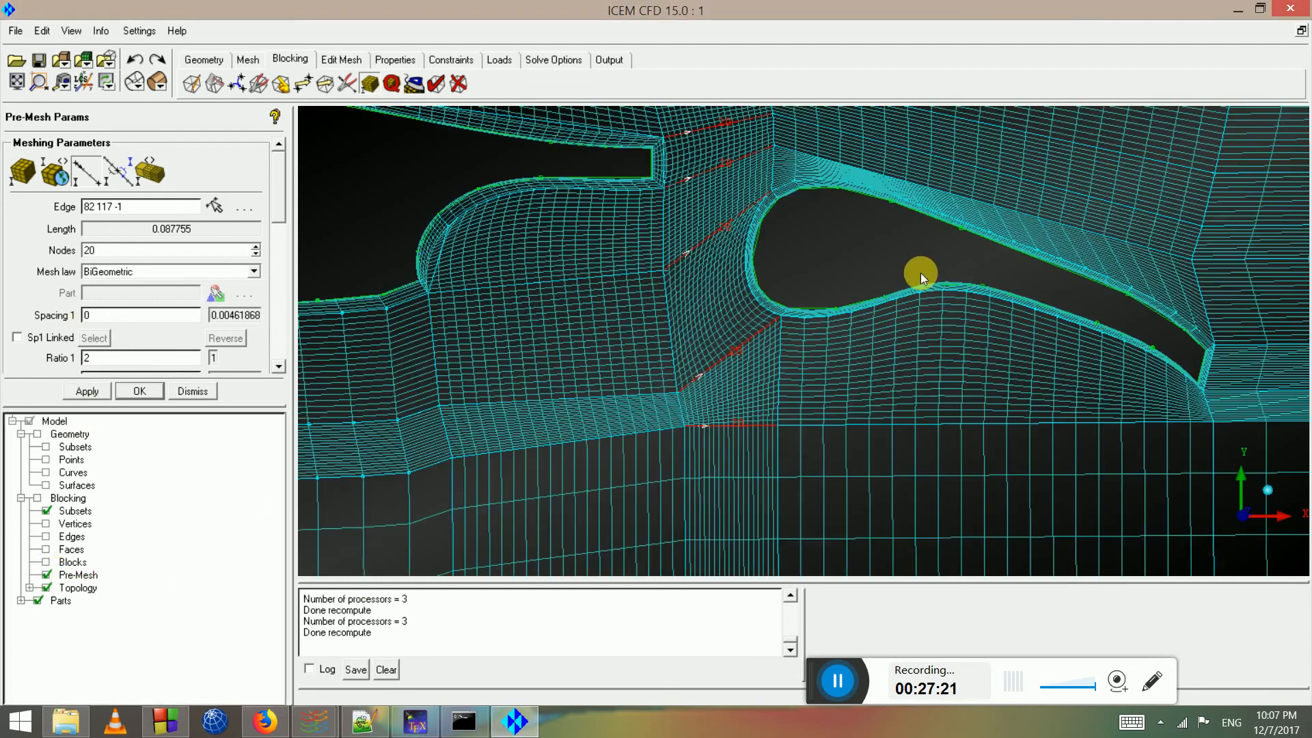
Move the blocking vertices in the main element–flap gap vertically, with X fixed, to smooth the edges there
scroll(776, 265, down, 2)
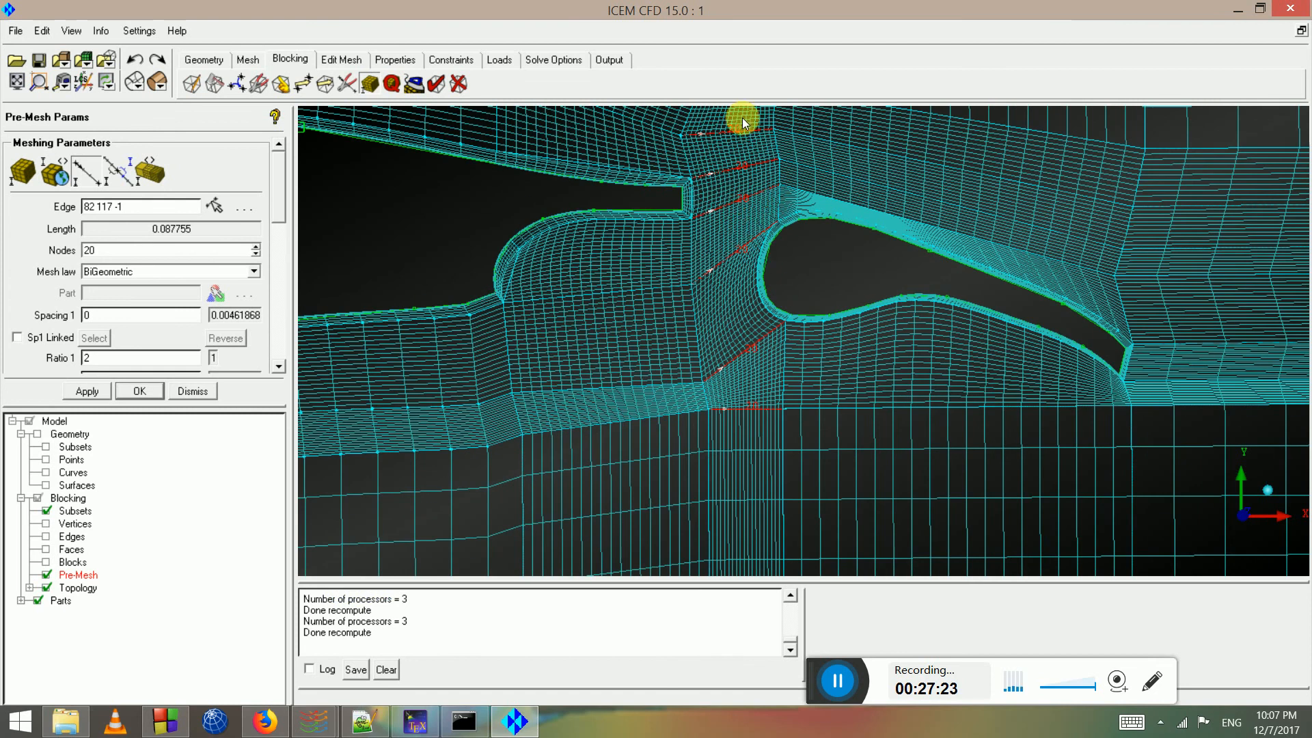
scroll(769, 249, down, 5)
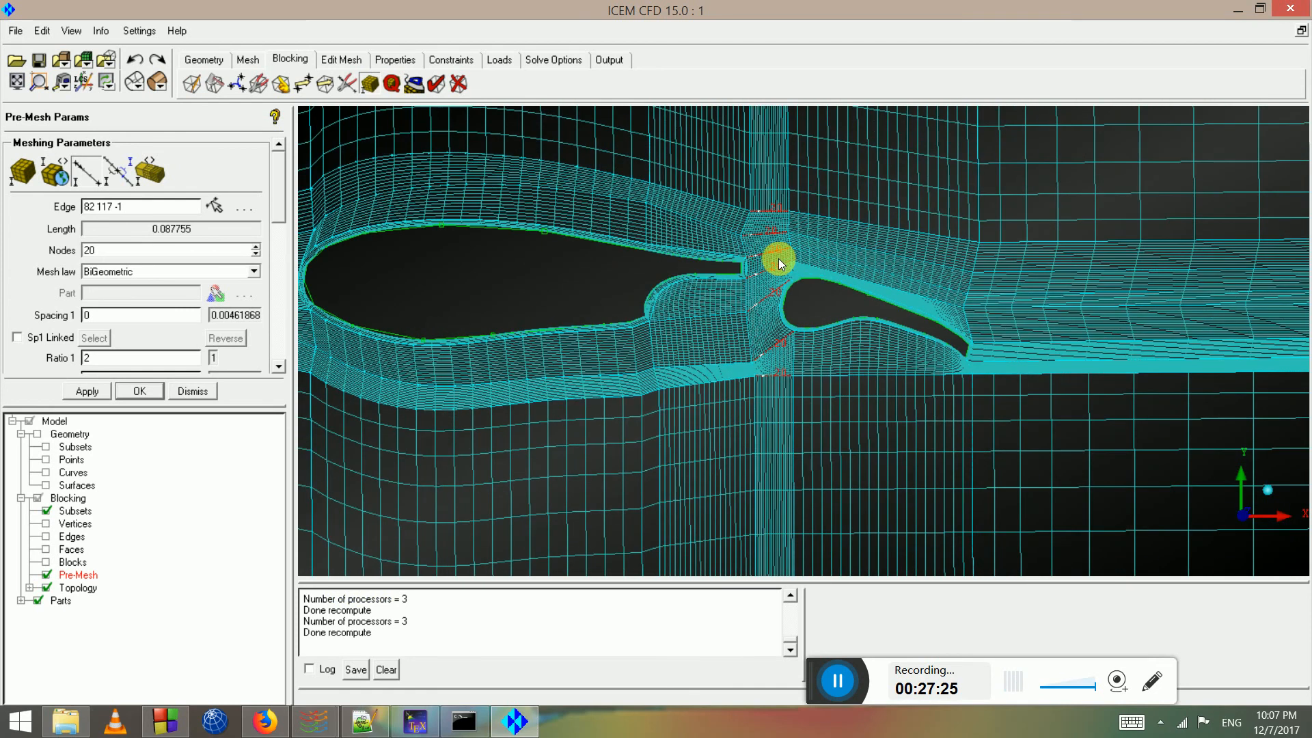
scroll(779, 258, down, 4)
scroll(774, 289, up, 5)
click(306, 83)
click(45, 575)
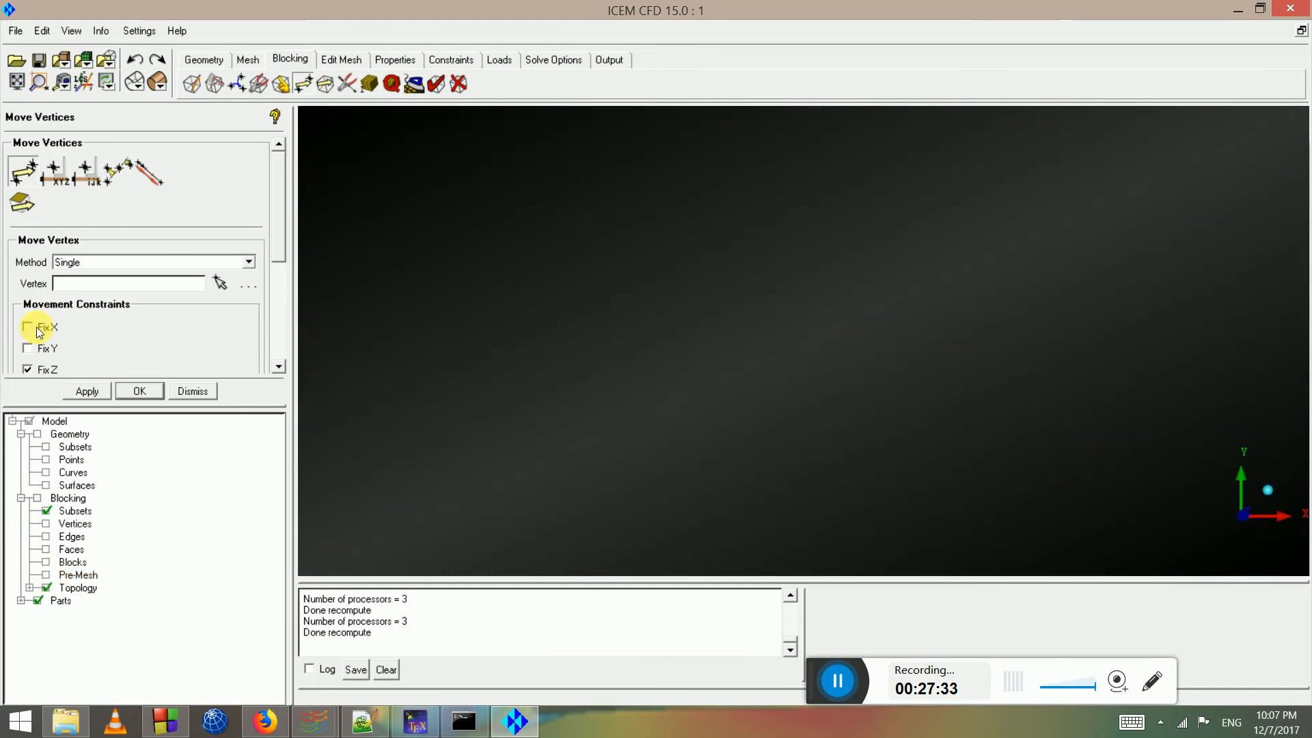
click(46, 537)
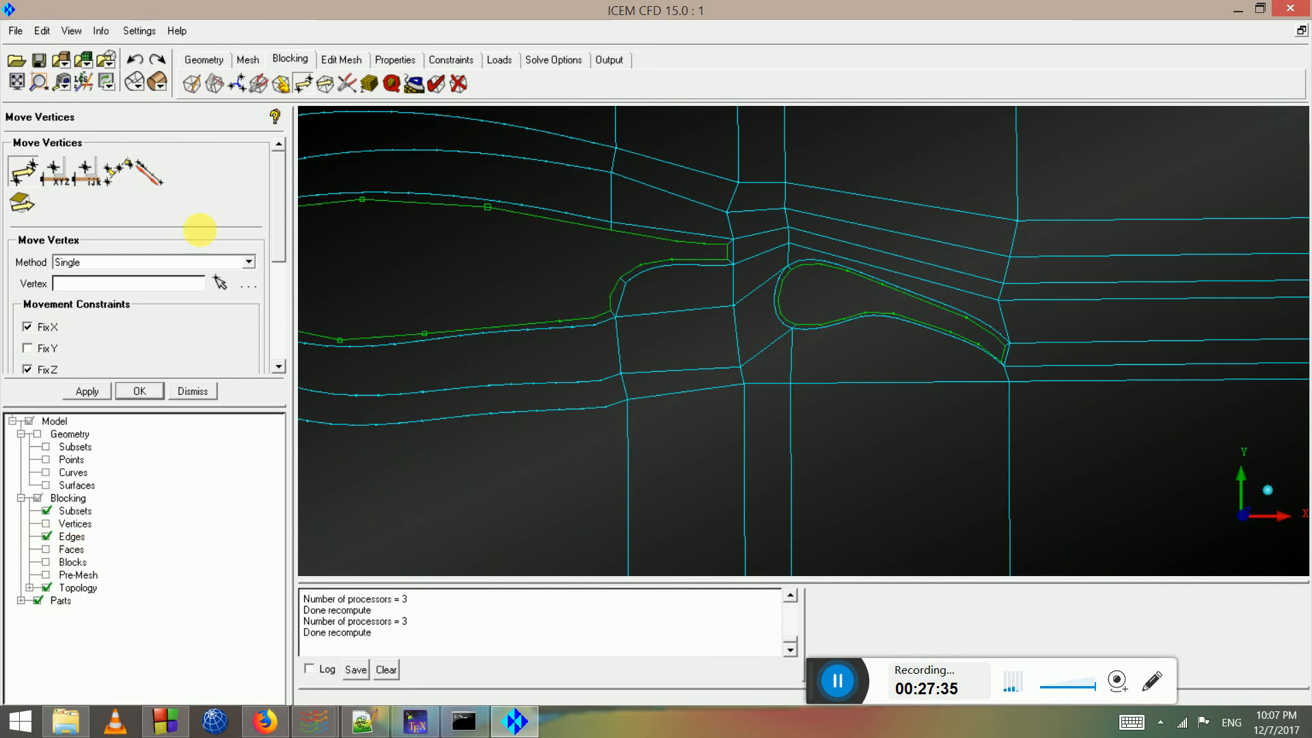
click(220, 282)
scroll(717, 307, up, 2)
drag(715, 296, 715, 268)
scroll(810, 250, up, 2)
drag(787, 167, 782, 142)
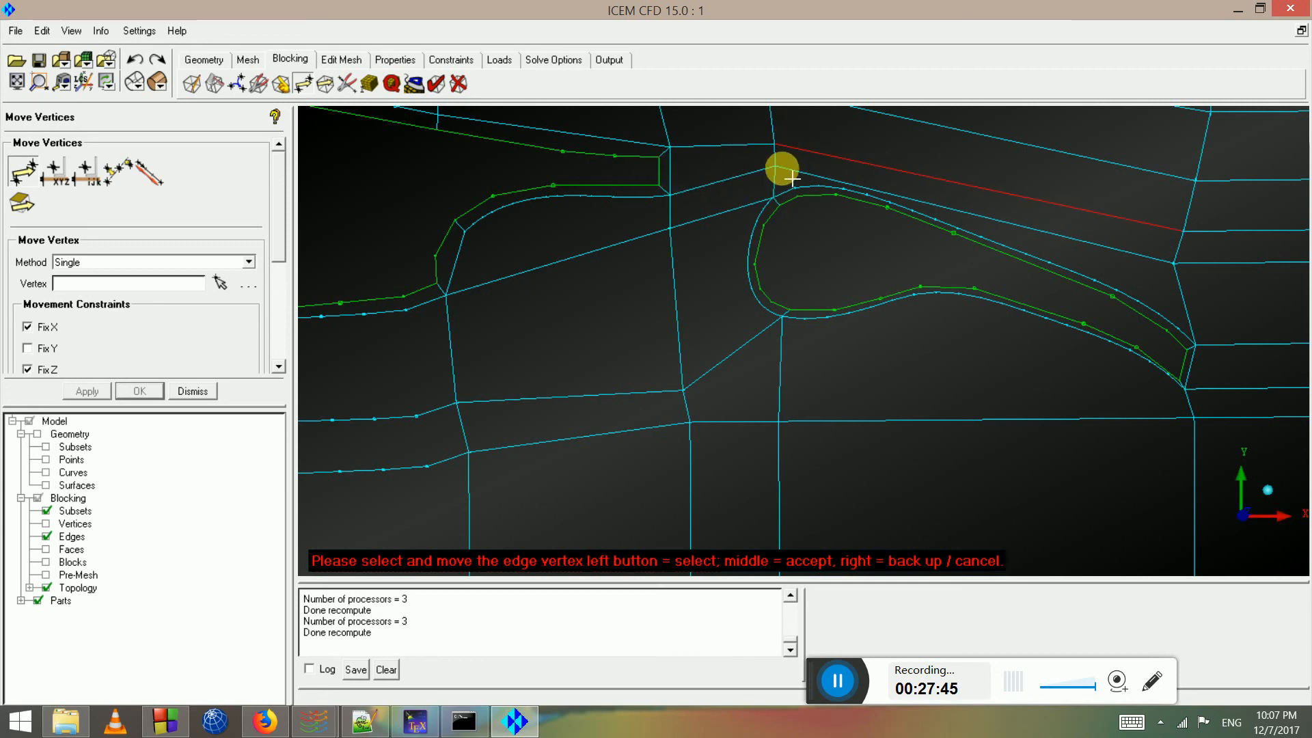
Recompute the pre-mesh for the moved vertices and show it without the blocking edges
scroll(786, 280, down, 2)
scroll(727, 357, down, 2)
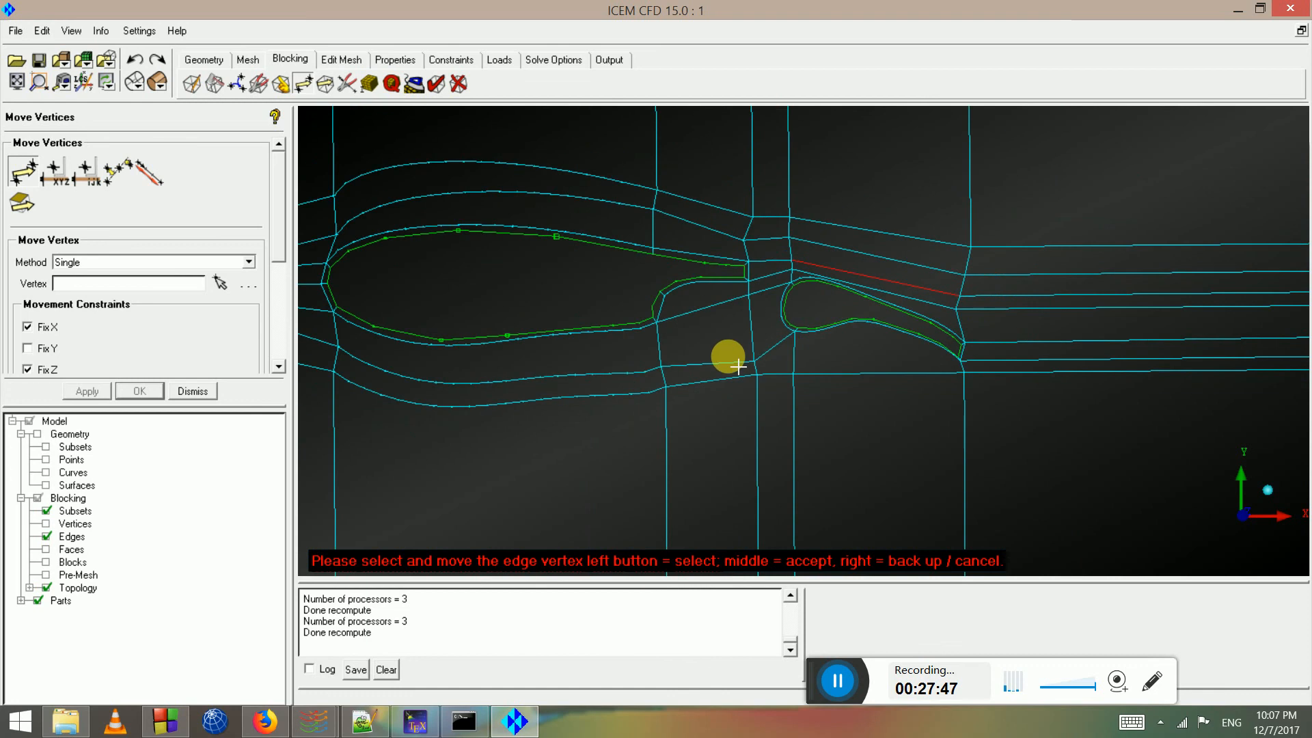
scroll(711, 360, down, 1)
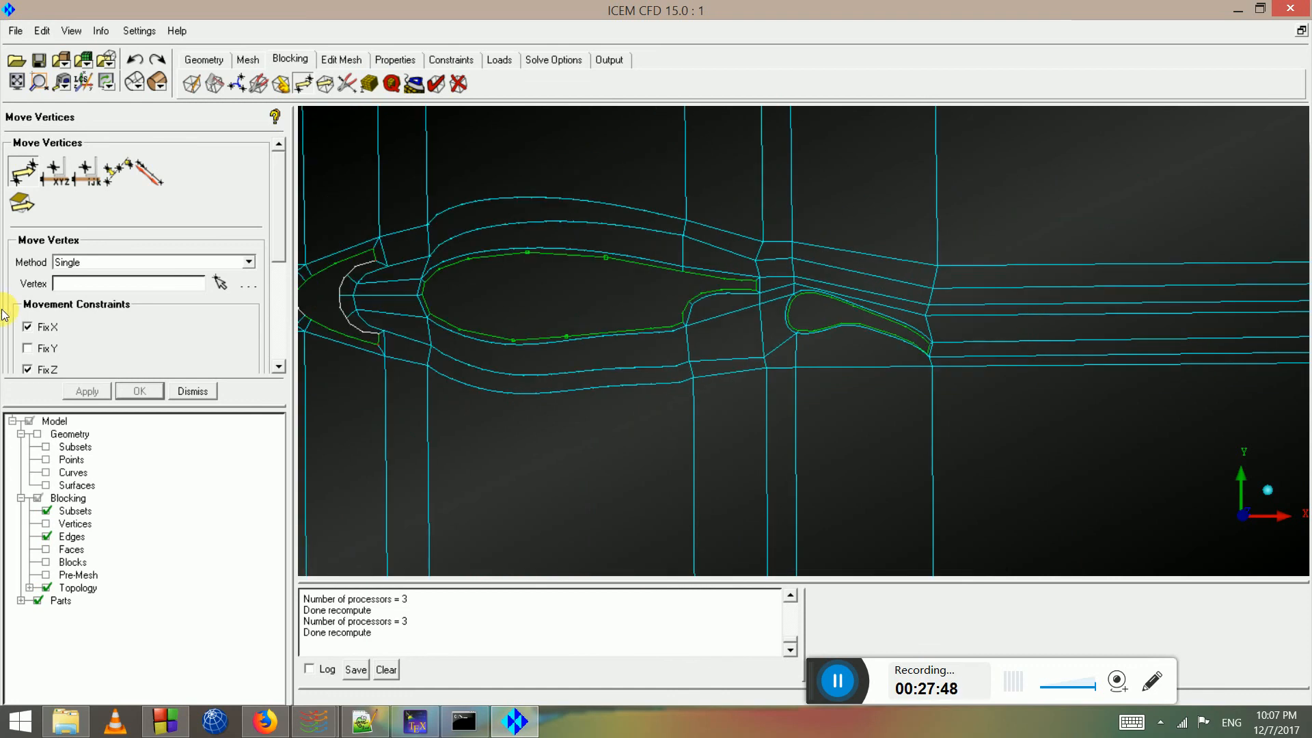
click(46, 576)
click(504, 427)
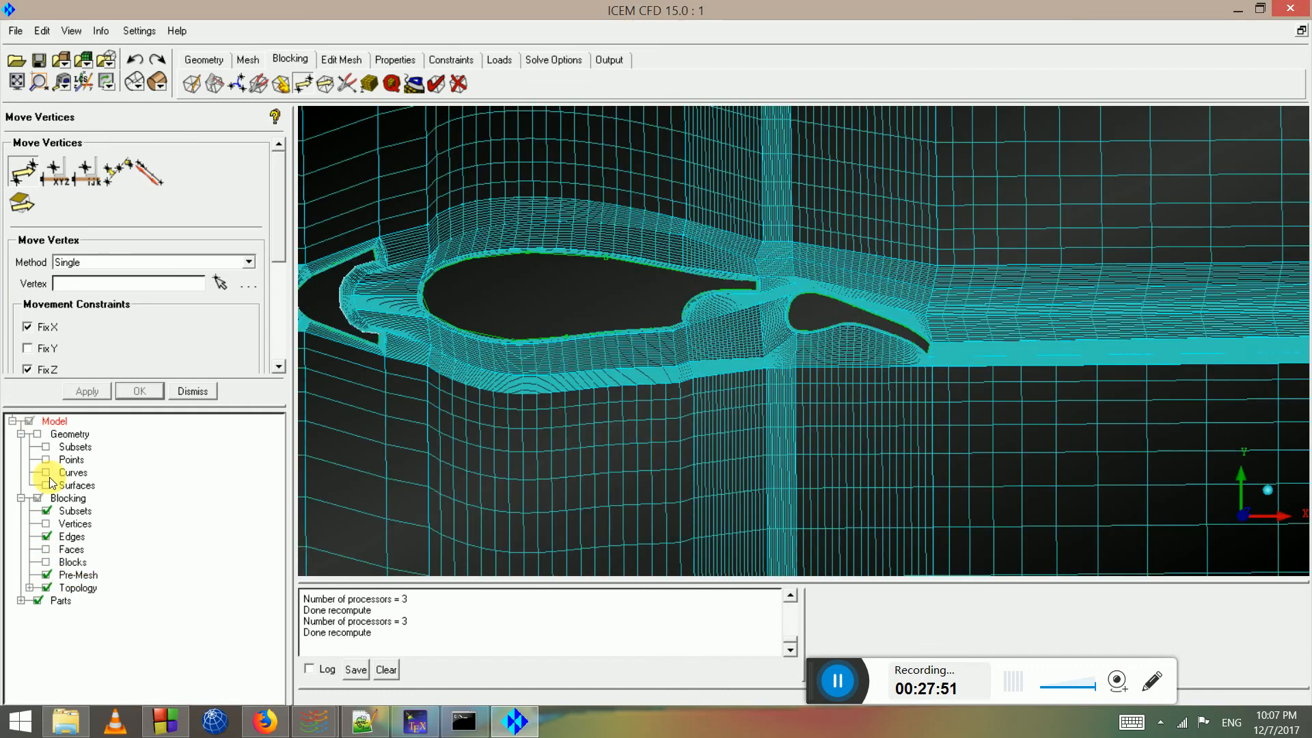
click(46, 535)
Set the node count on the blocking edge along the slat's lower surface
click(367, 77)
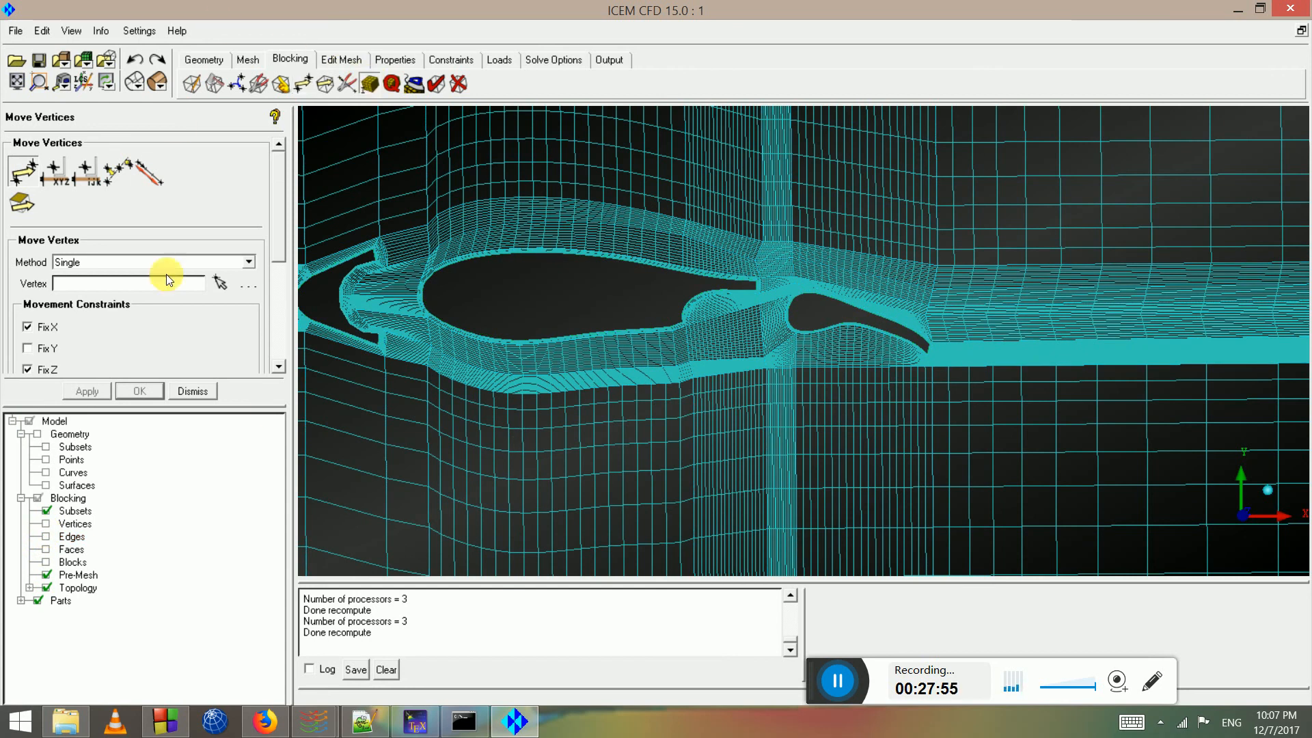
click(321, 329)
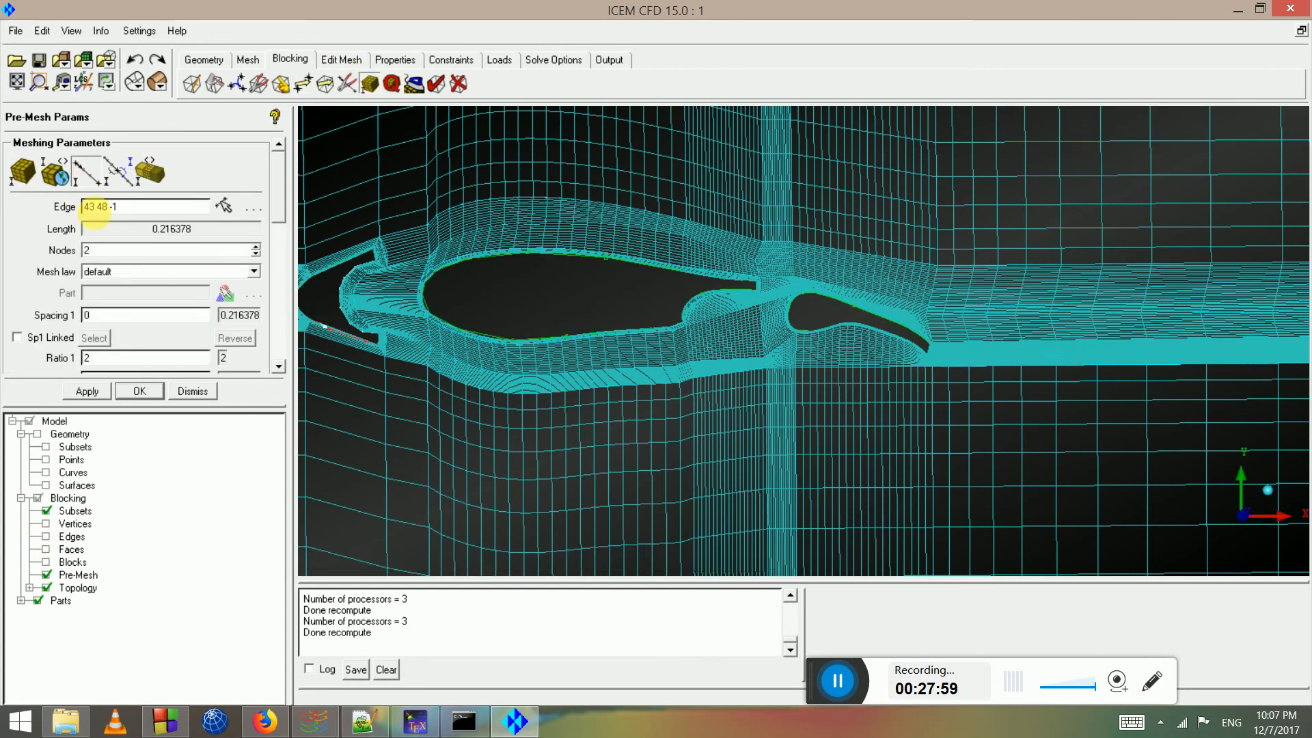
click(95, 251)
text(0)
click(83, 391)
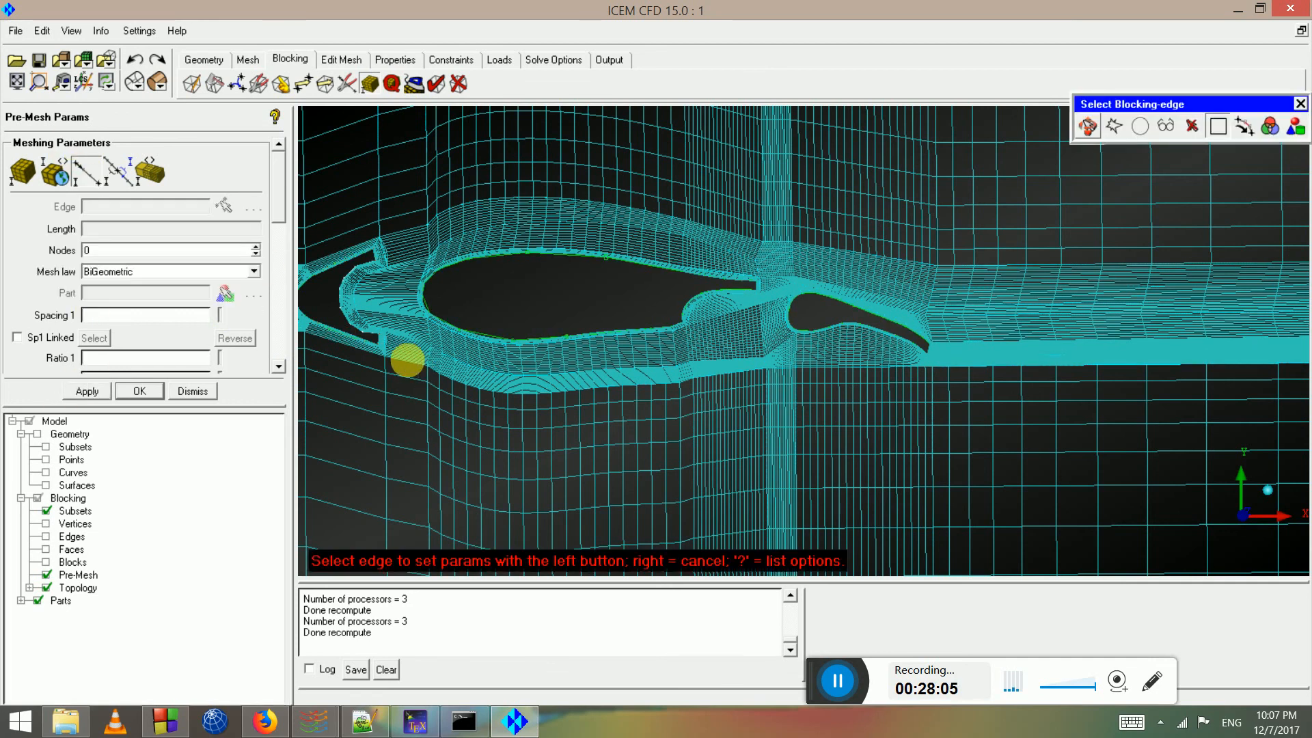
Set 25 nodes on the edges spanning the gap between the slat and the main element
click(410, 362)
click(123, 244)
text(45)
key(Return)
text(25)
click(93, 391)
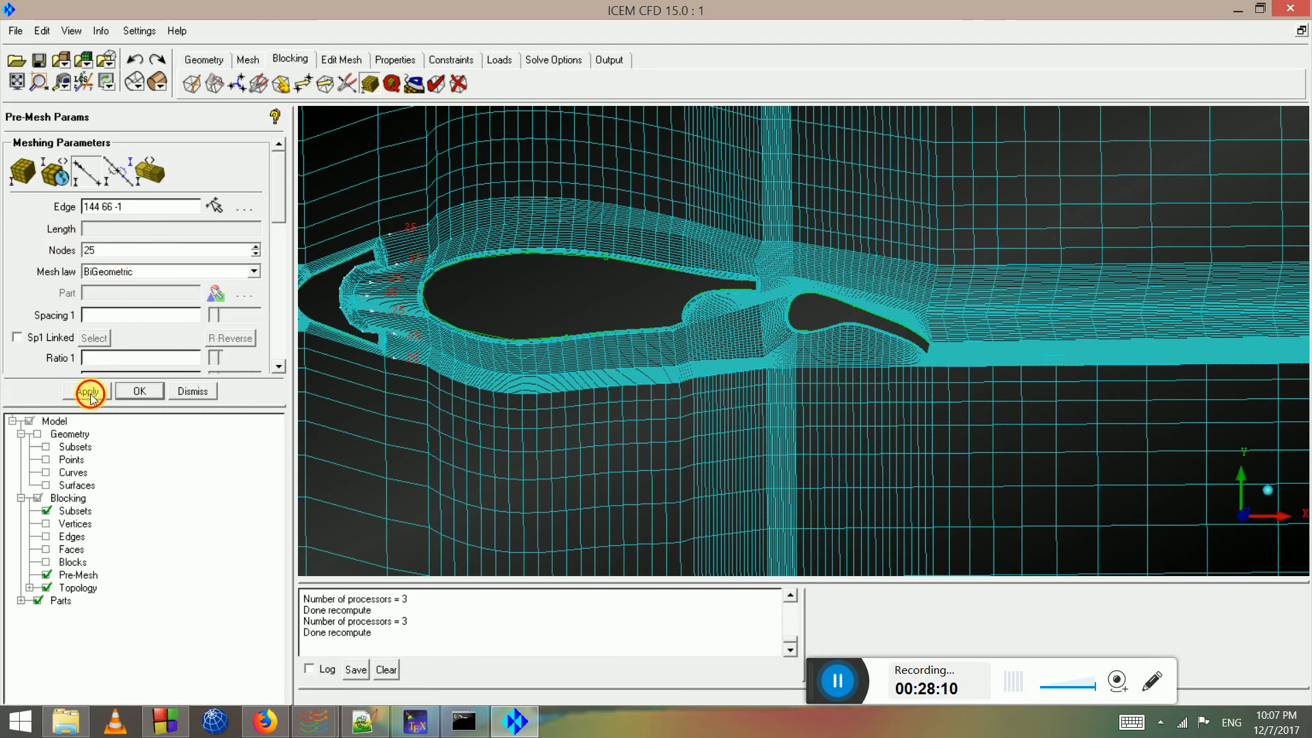
Recompute the pre-mesh with the new slat-gap nodes and display it with the blocking edges and subsets hidden
click(46, 575)
click(46, 576)
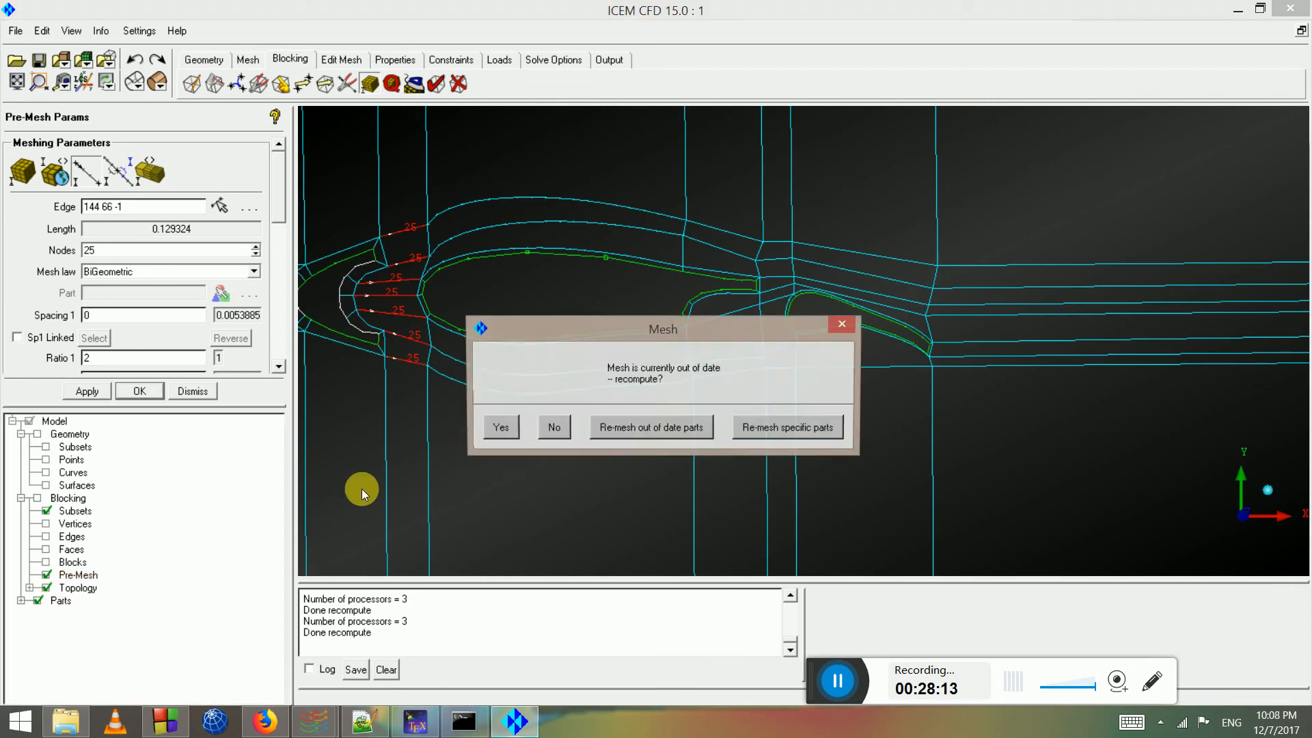
click(499, 428)
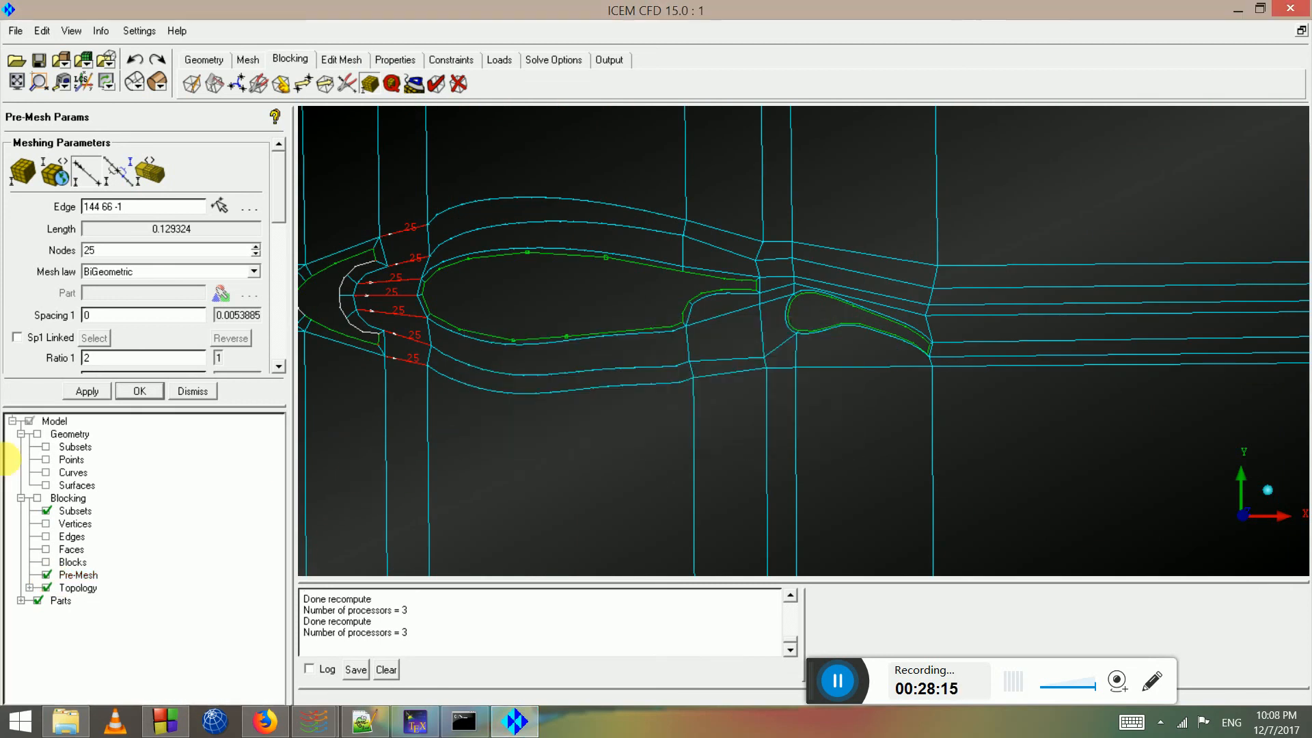
click(46, 538)
right_drag(481, 415, 509, 359)
drag(528, 351, 680, 461)
scroll(625, 335, up, 3)
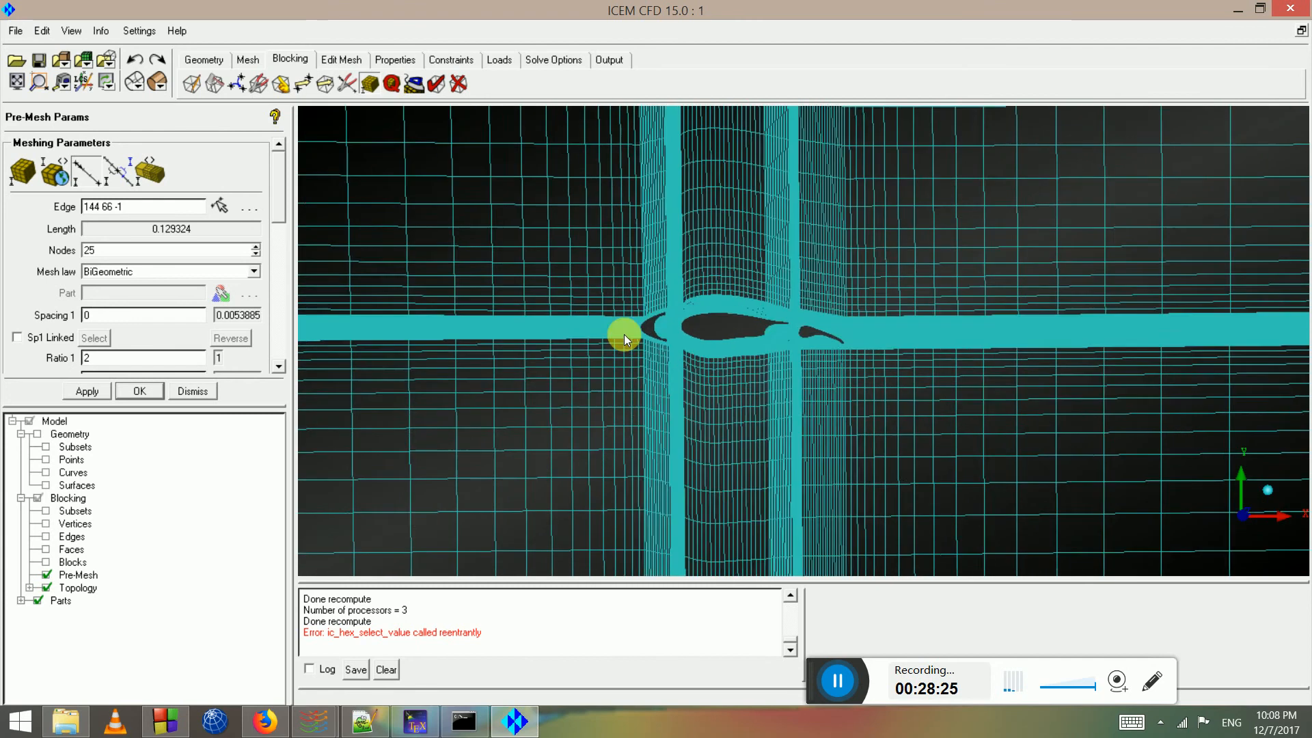
Scale the mesh sizes globally by a factor of 2 and recompute the pre-mesh
click(61, 176)
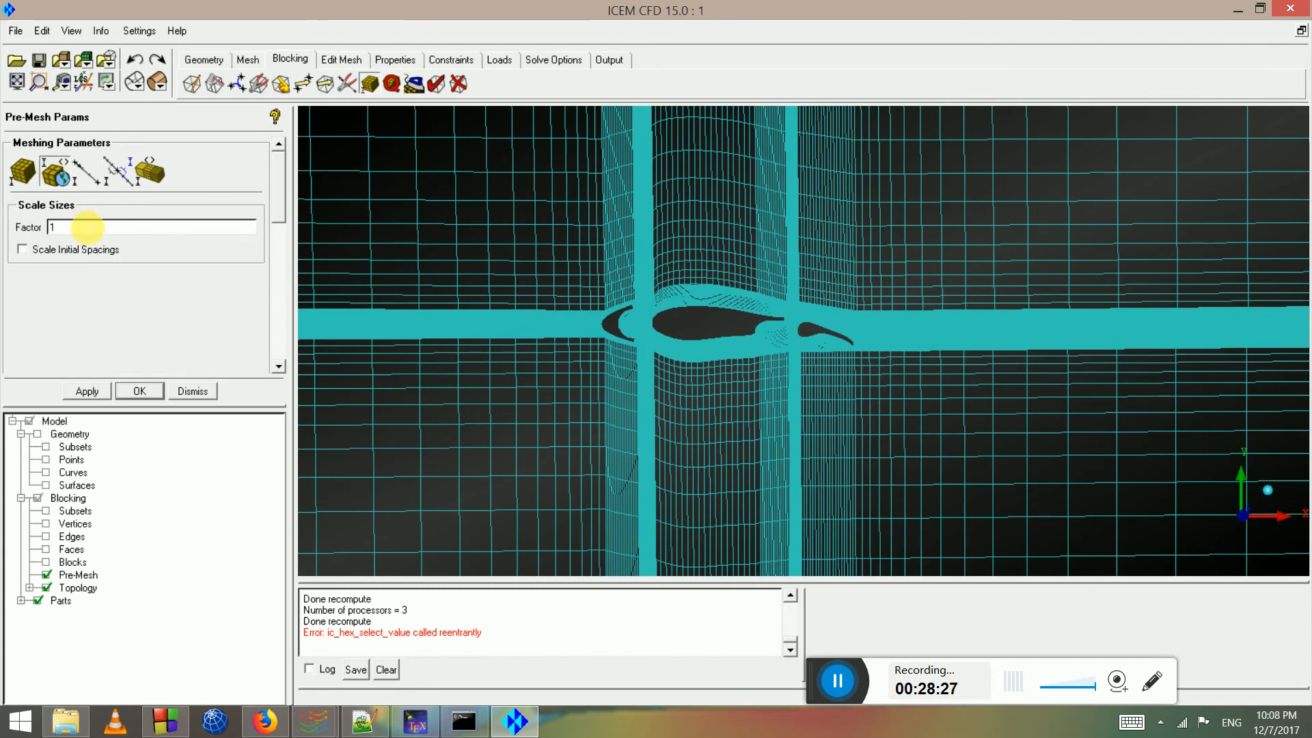
click(94, 393)
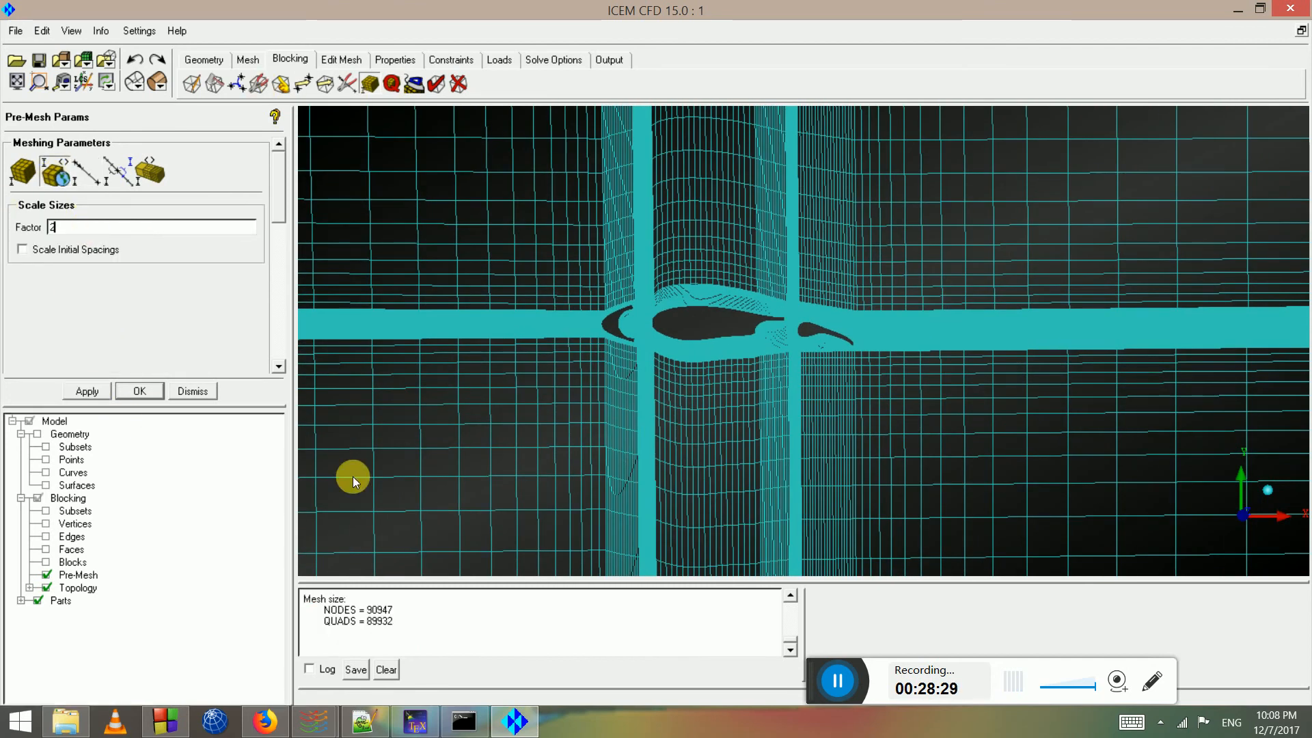
click(499, 428)
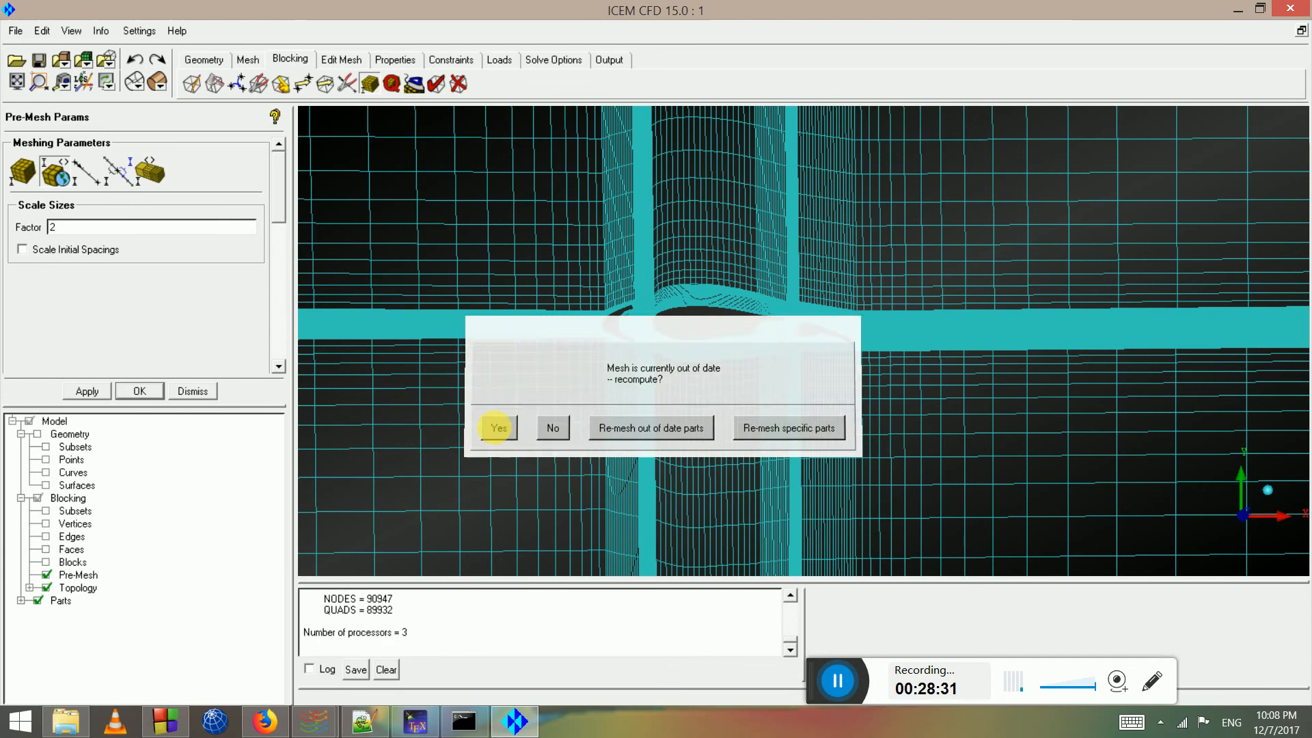
Examine the refined pre-mesh around the slat, main element and flap
scroll(487, 342, up, 5)
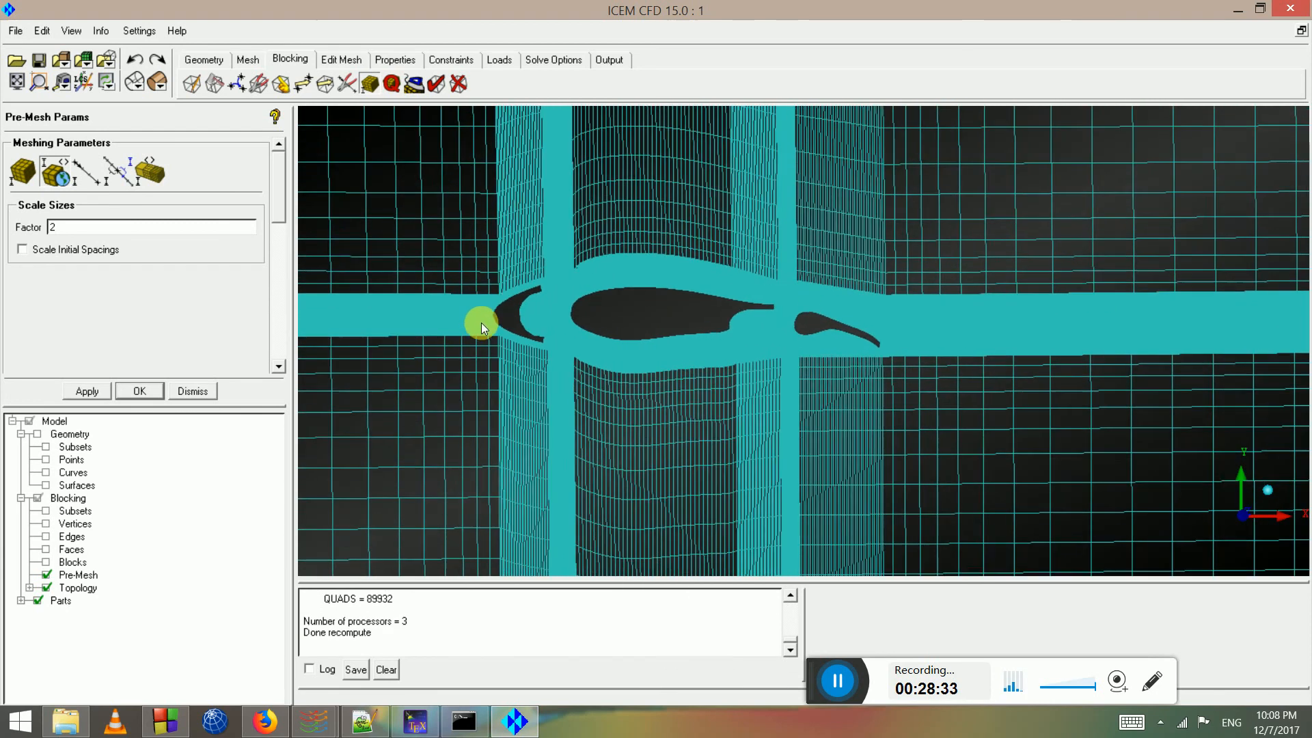
scroll(453, 363, up, 5)
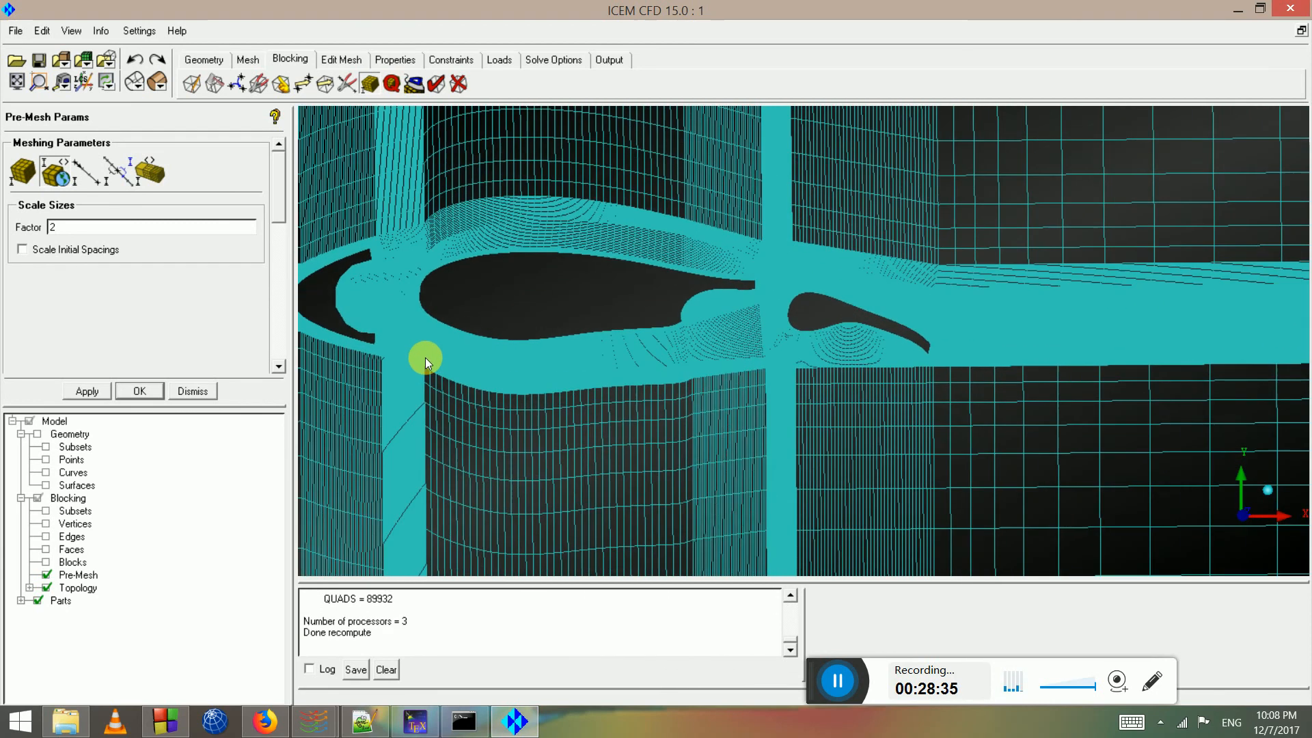
scroll(603, 386, up, 3)
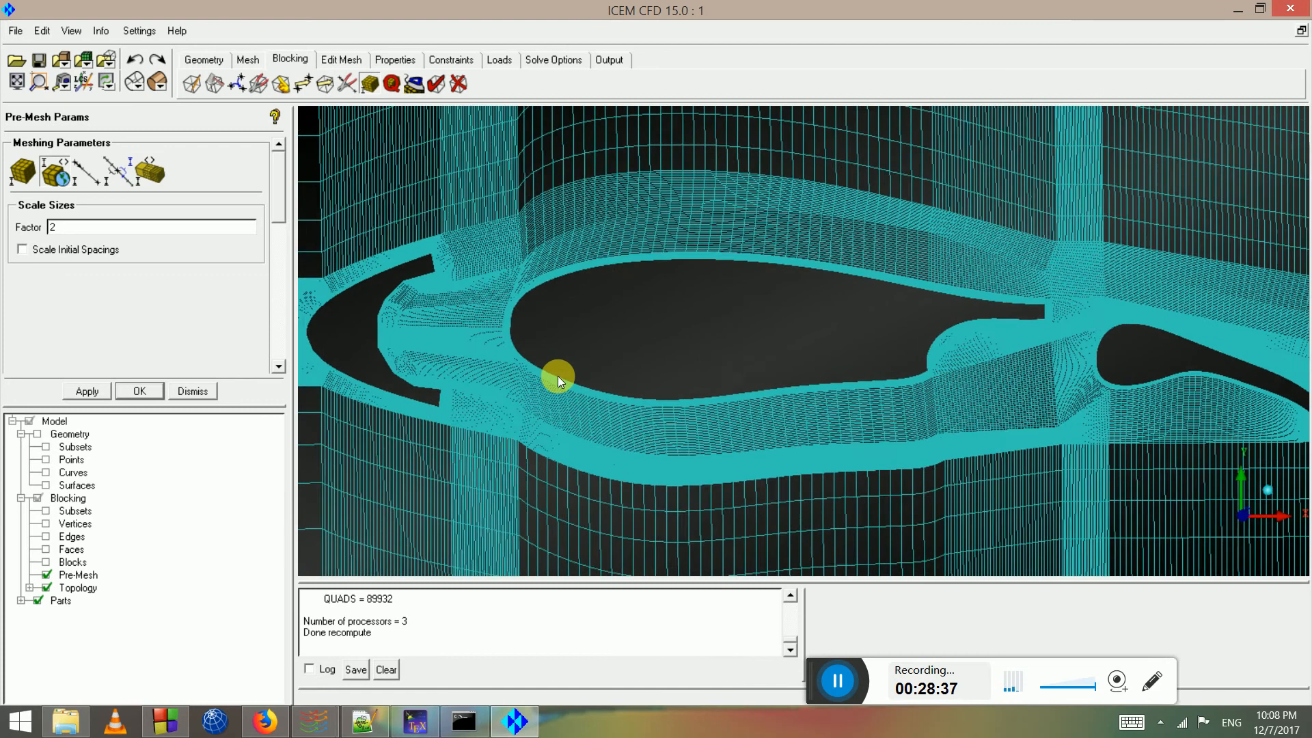
scroll(578, 362, down, 4)
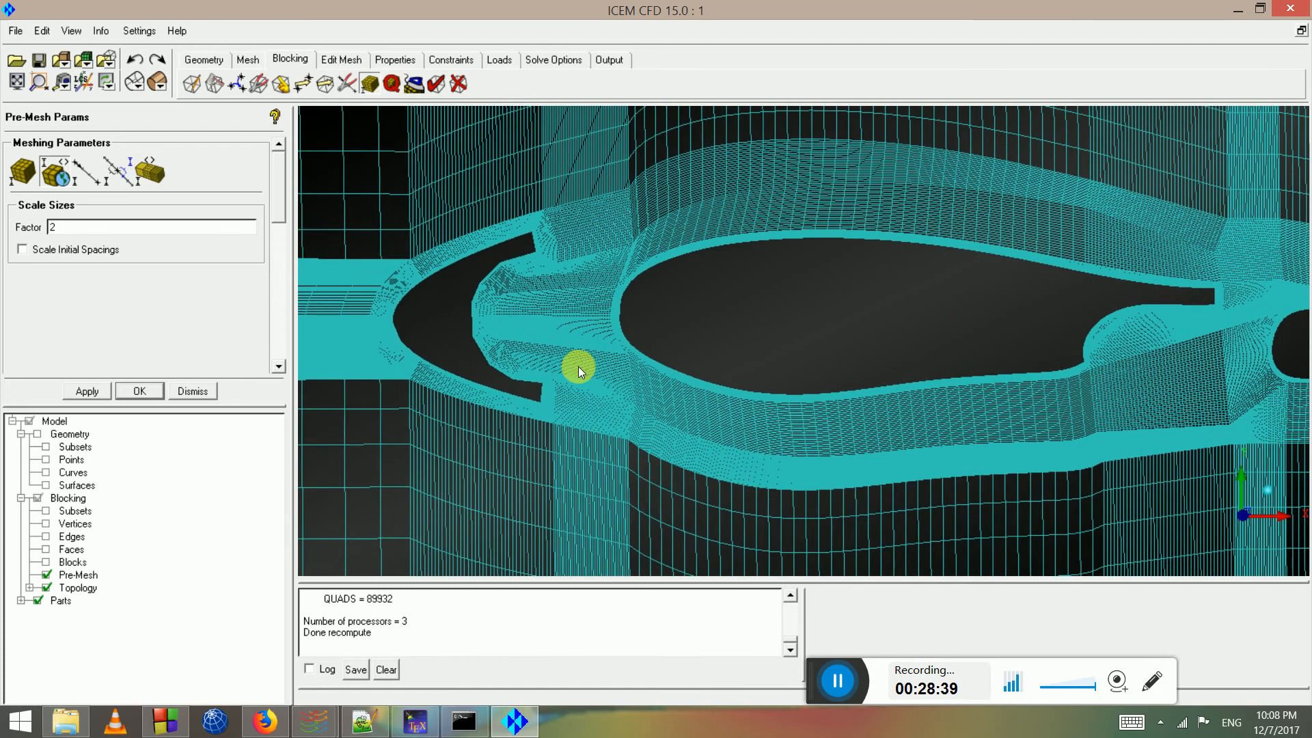
middle_drag(776, 345, 664, 314)
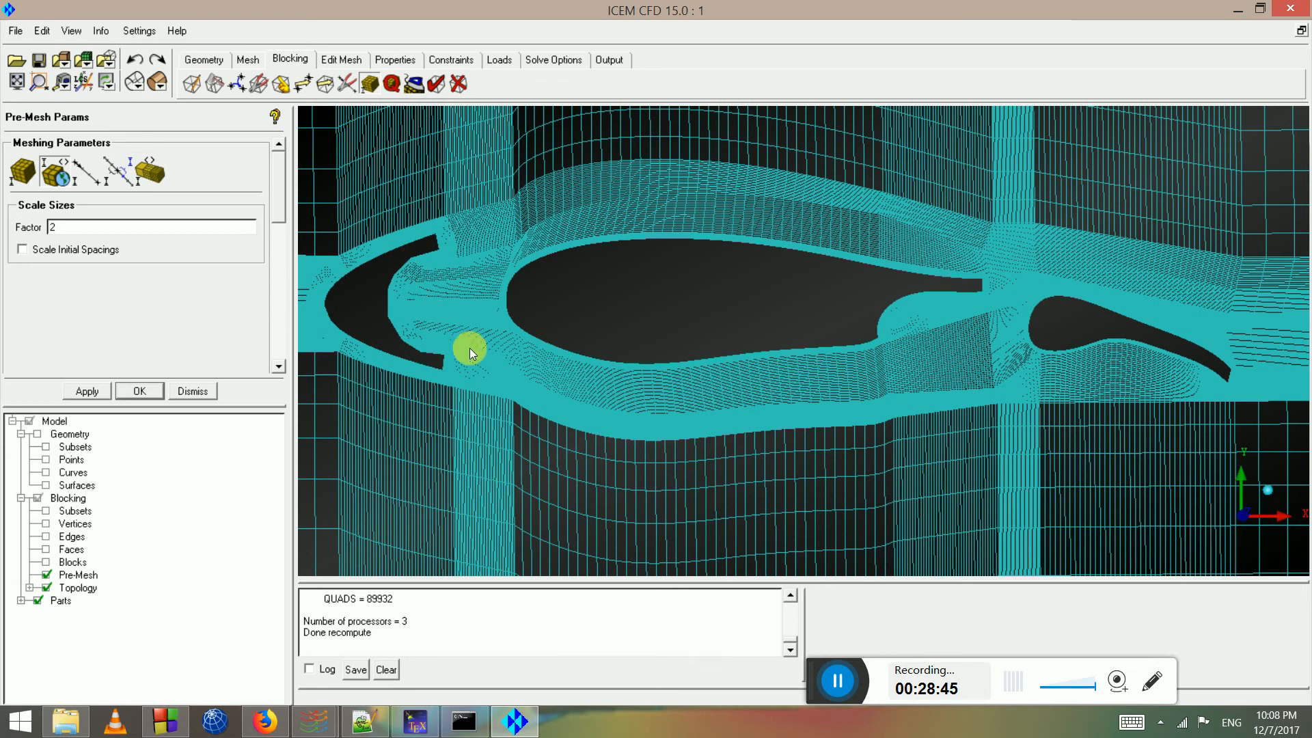
drag(712, 299, 822, 324)
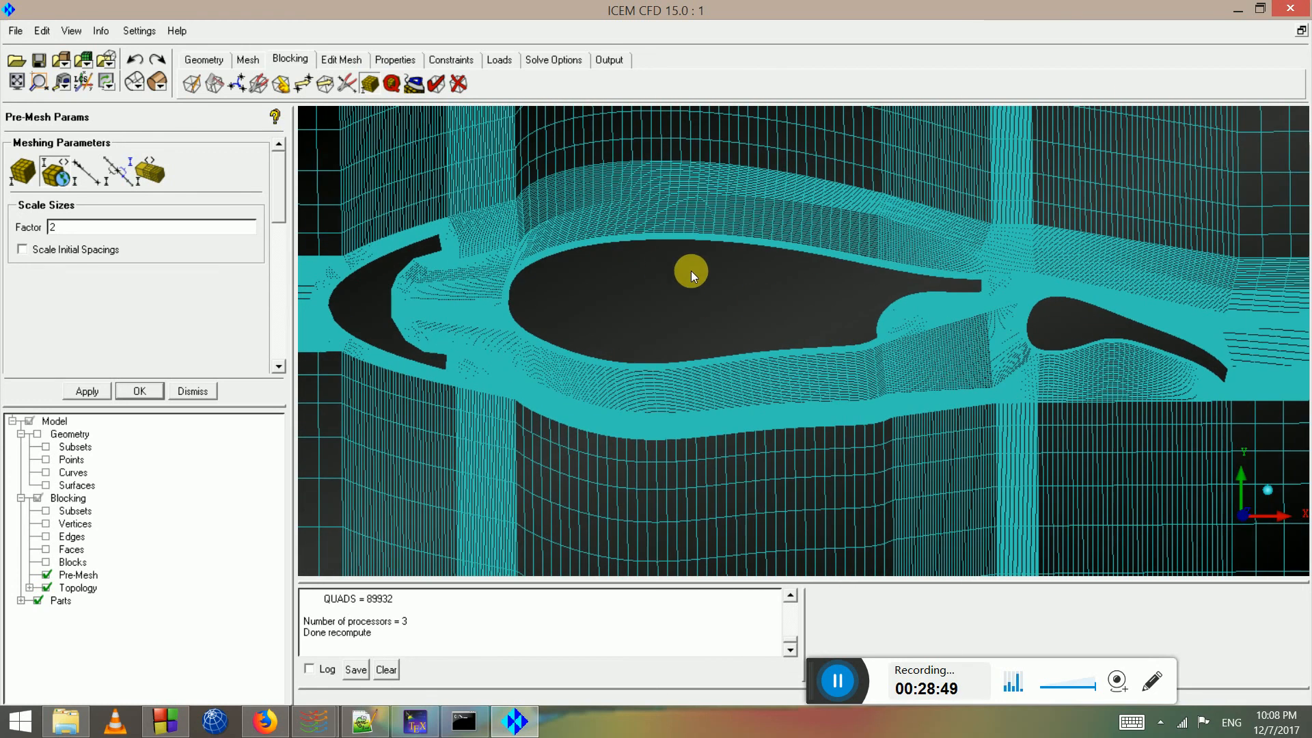
scroll(683, 310, up, 5)
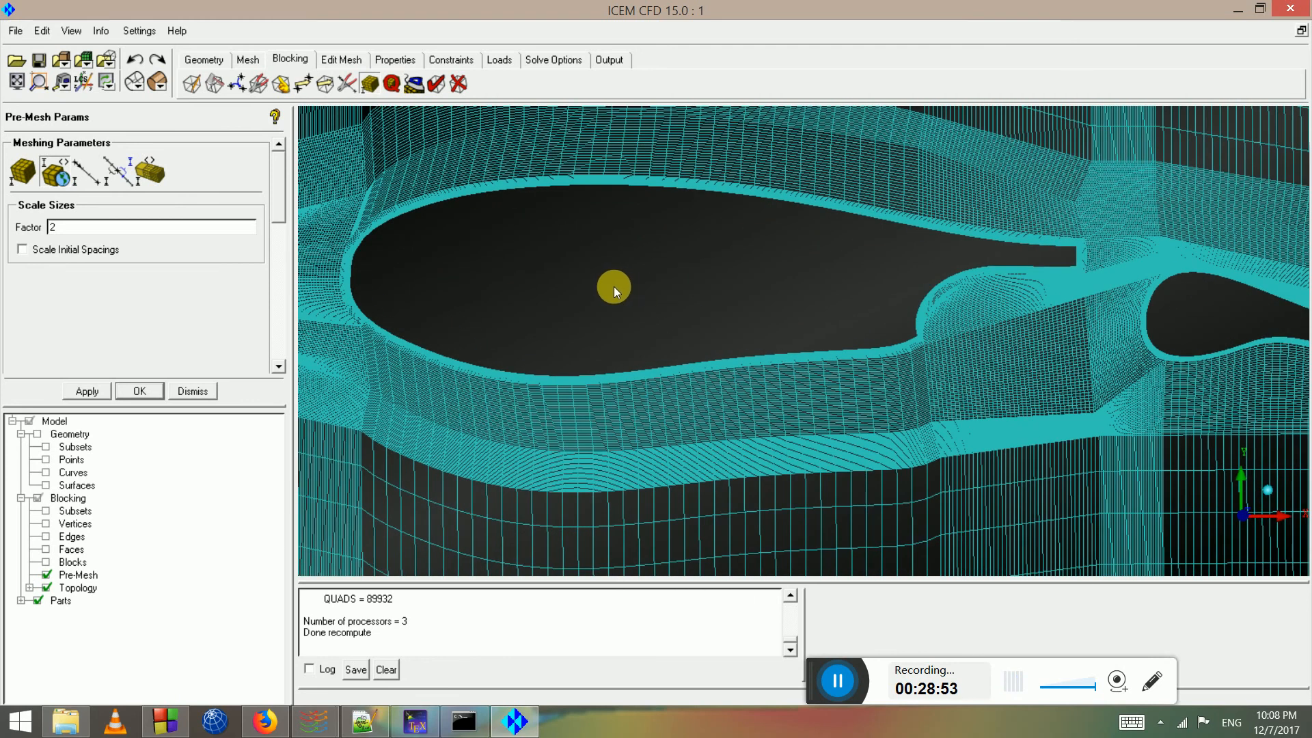
scroll(610, 285, down, 3)
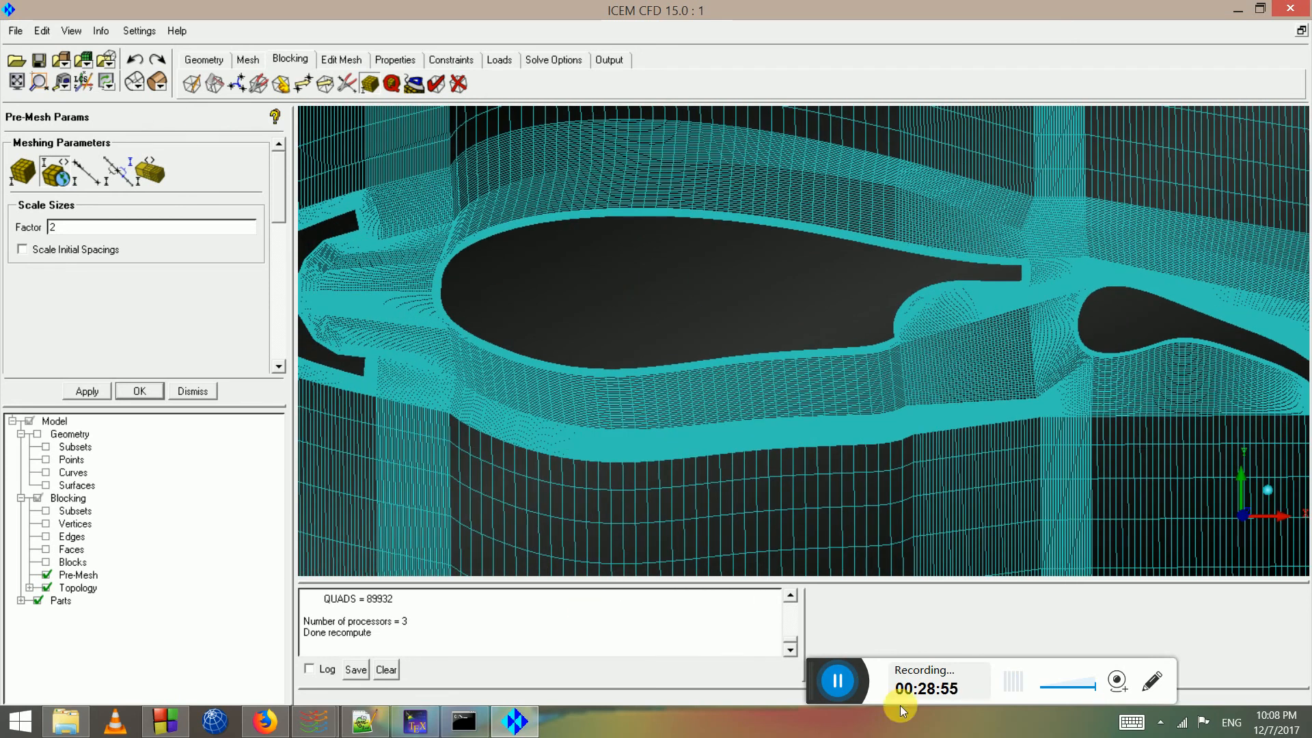
scroll(683, 472, down, 3)
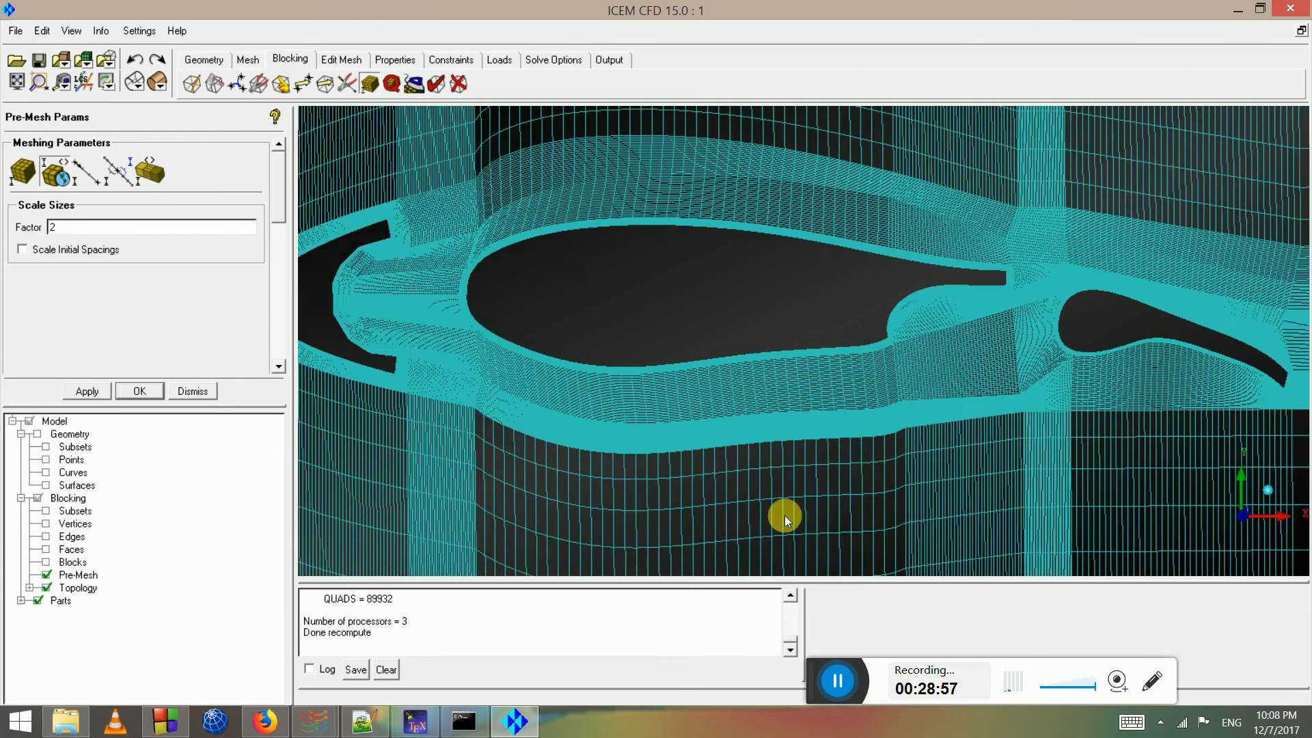